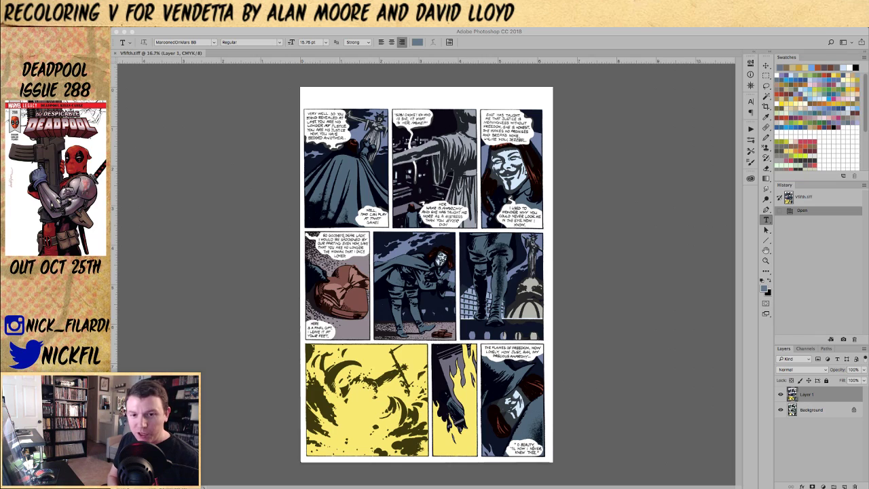
- Show the Libraries panel and activate the Lasso tool
left_click(750, 177)
left_click(750, 178)
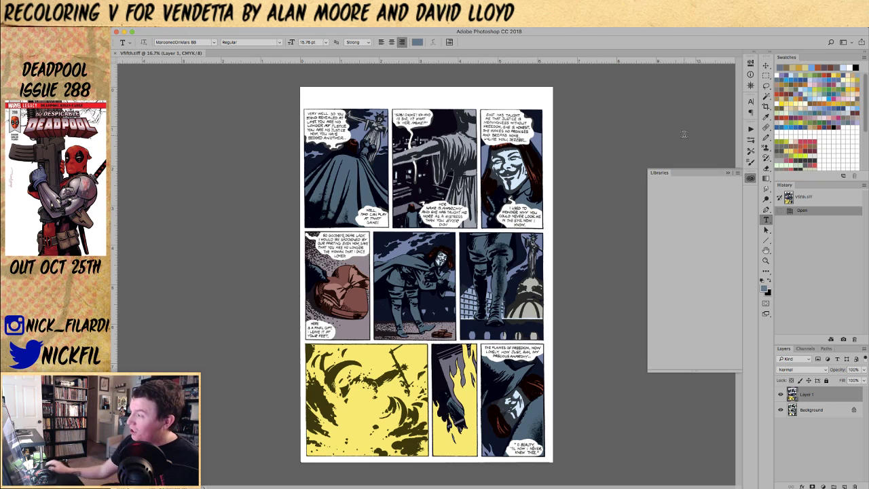
left_click(765, 85)
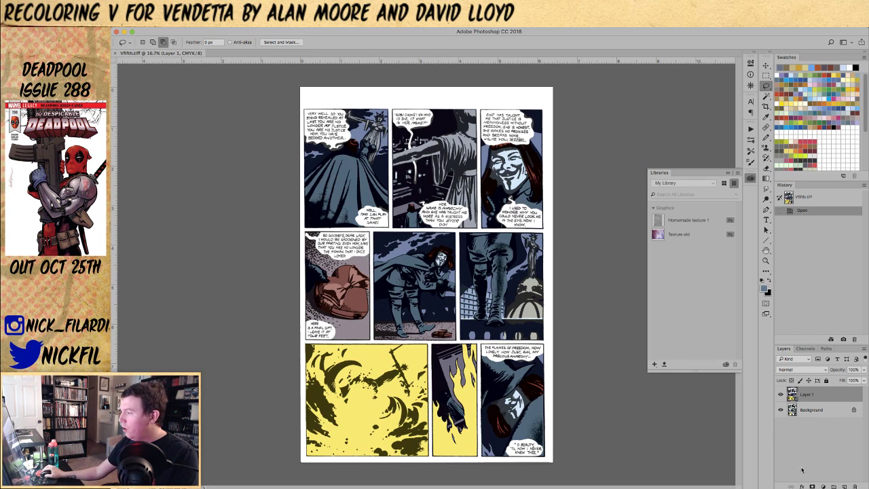
- Select the page's black line art from the Black channel with the Magic Wand and contract the selection by 1 pixel
left_click(805, 348)
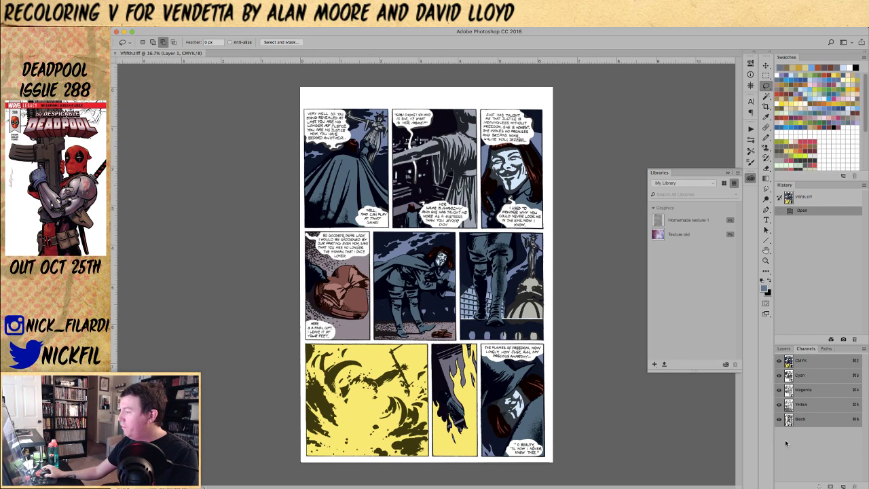
left_click(794, 421)
key("w")
left_click(468, 239)
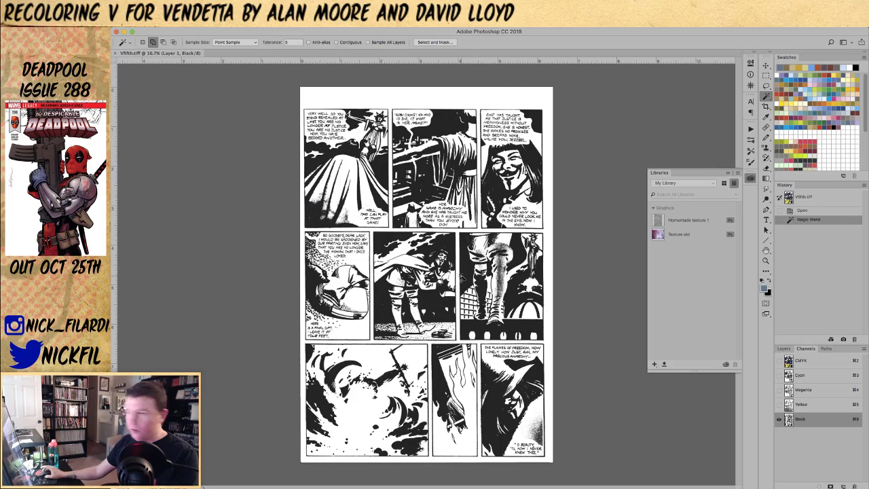
left_click(284, 21)
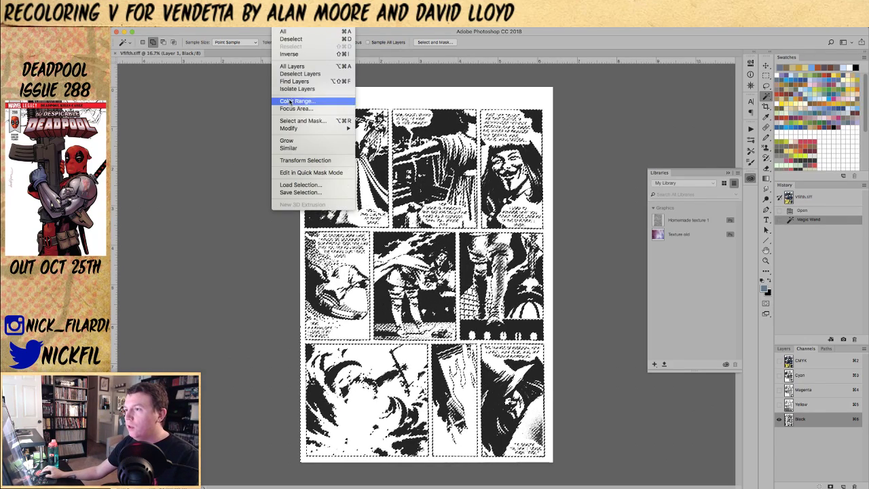
left_click(377, 151)
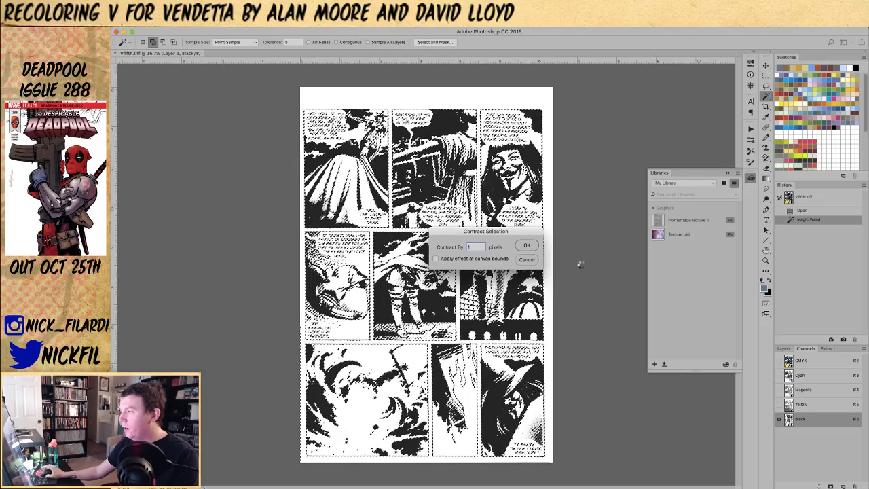
key("Return")
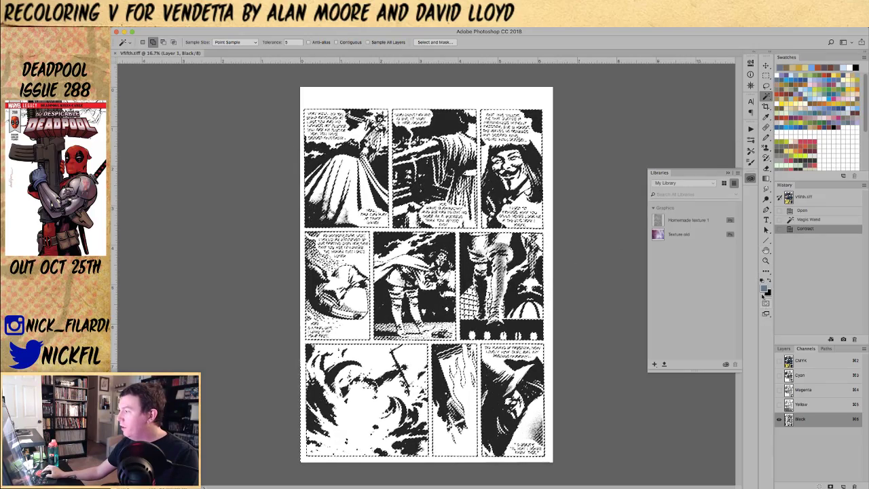
- Set the foreground colour to a rich black with cyan 80, magenta 60 and black 100 percent
left_click(764, 291)
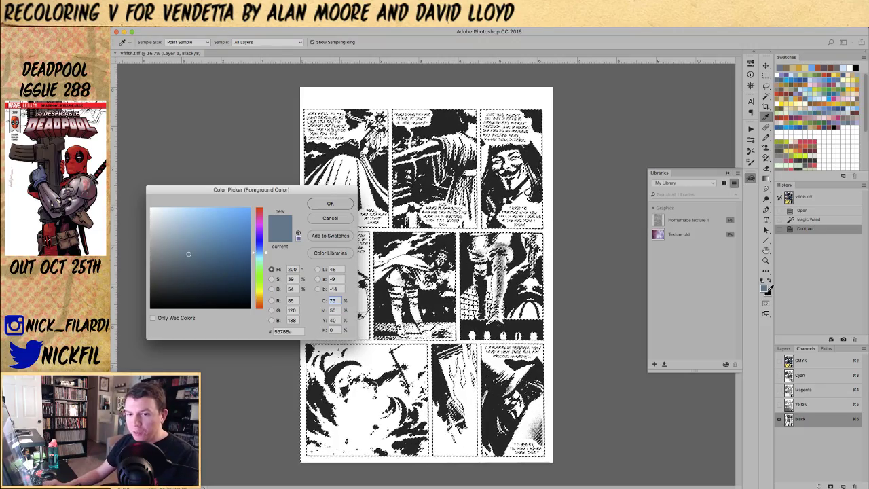
type("80")
key("Tab")
type("60")
key("Tab")
key("Tab")
type("100")
key("Return")
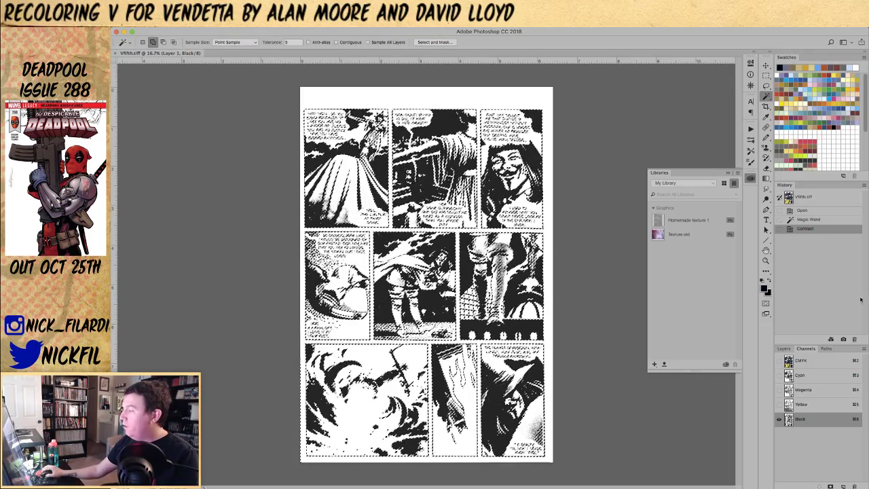
- Add a new layer above Layer 1, fill the line art selection with the rich black foreground colour, and deselect
key("F7")
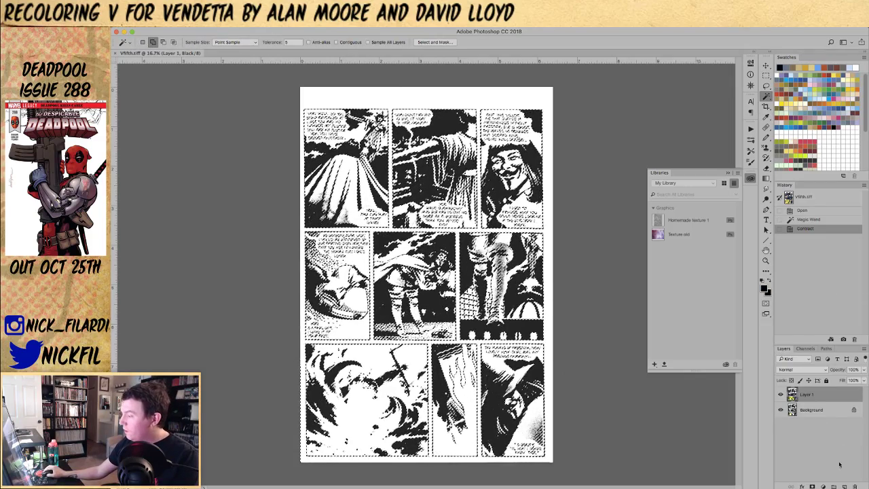
left_click(844, 486)
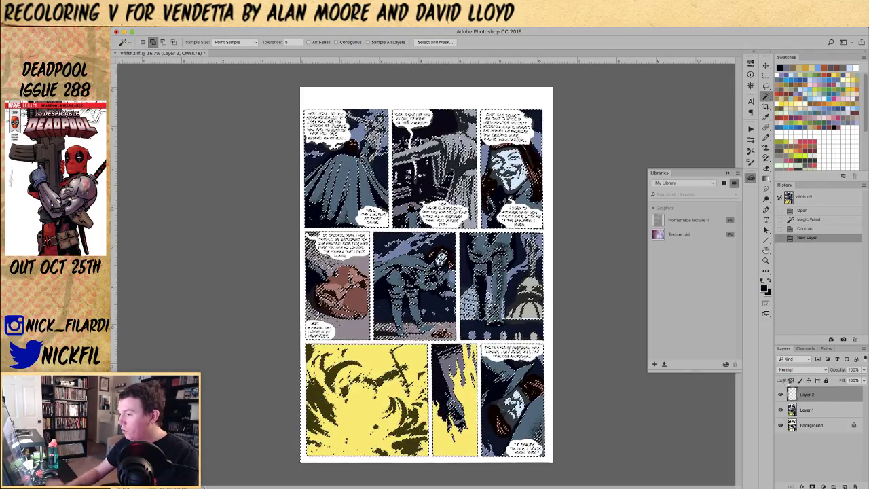
key("alt+BackSpace")
key("ctrl+d")
- Make Layer 1 active and examine the filled line art from the top panels down to the bottom row
key("z")
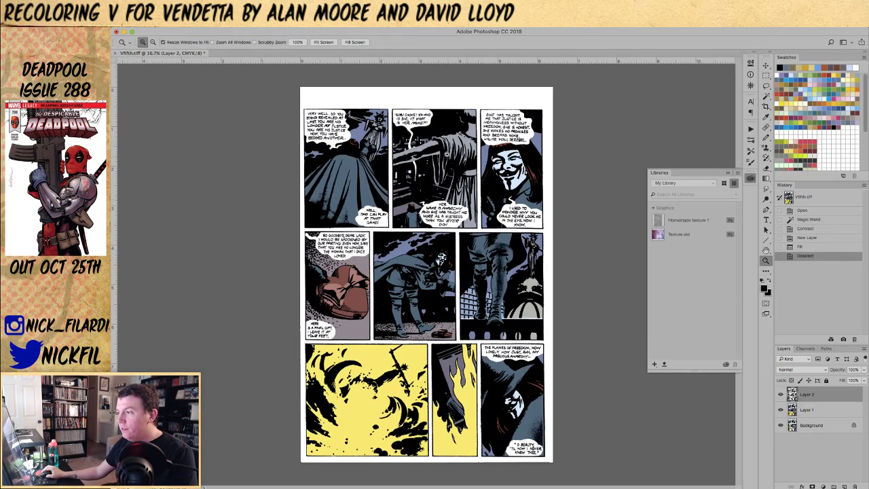
left_click(447, 156)
scroll(447, 156, "right", 3)
scroll(475, 203, "up", 2)
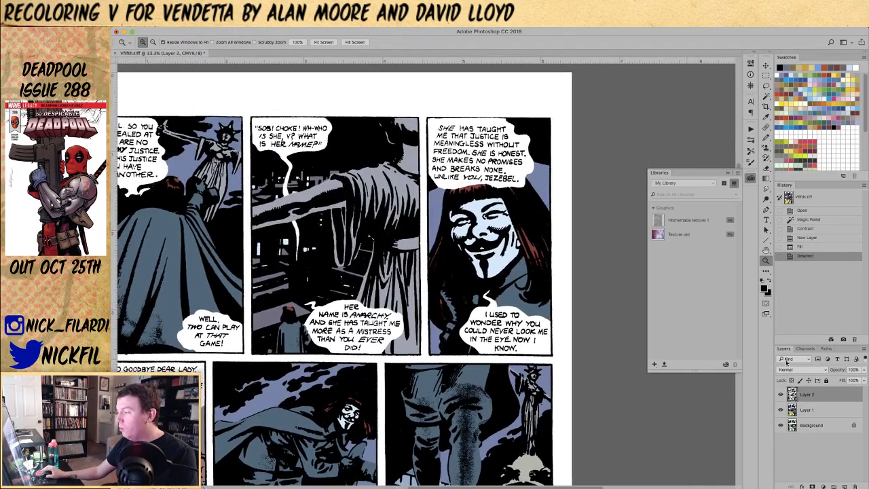
left_click(802, 410)
scroll(330, 354, "down", 10)
scroll(329, 354, "left", 2)
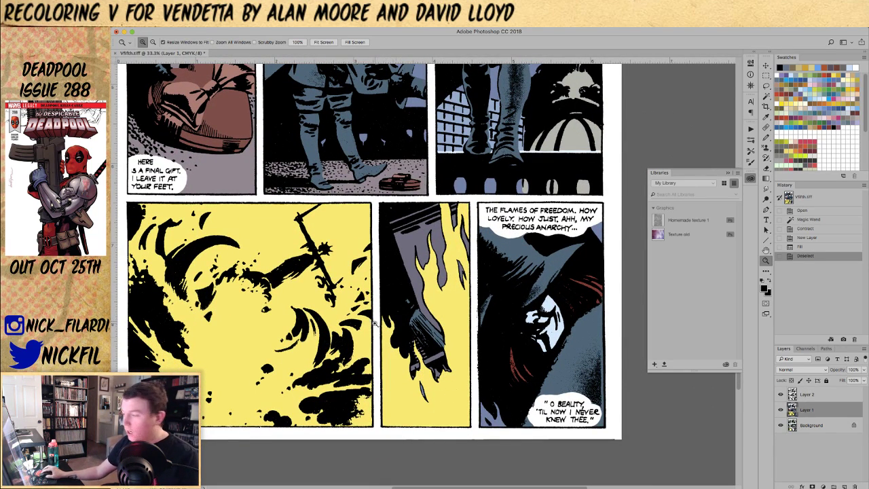
scroll(374, 320, "down", 5)
scroll(407, 336, "up", 5)
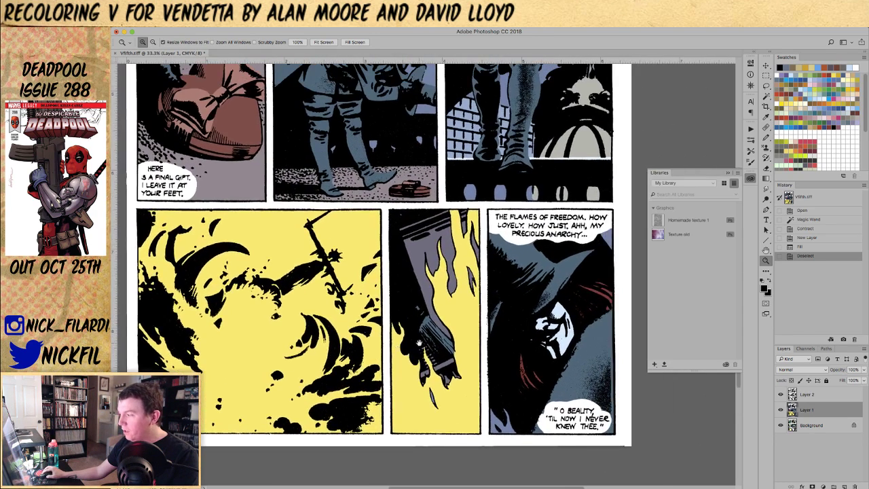
left_click_drag(419, 344, 424, 346)
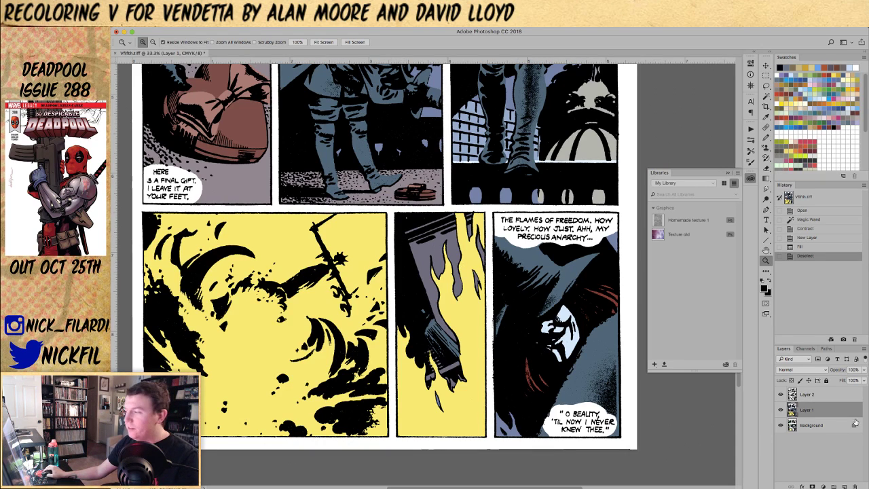
- Hide Layer 2 and examine the original colouring behind the line art on the masked face in the top row
left_click(780, 395)
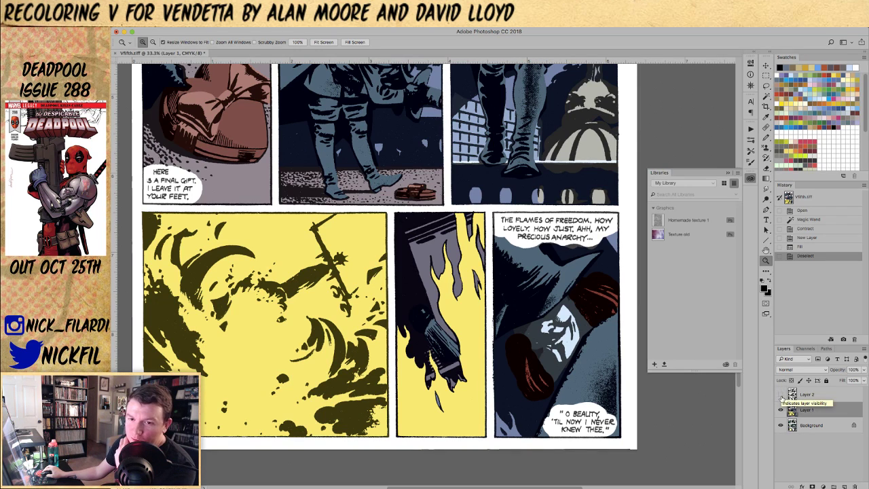
left_click(781, 397)
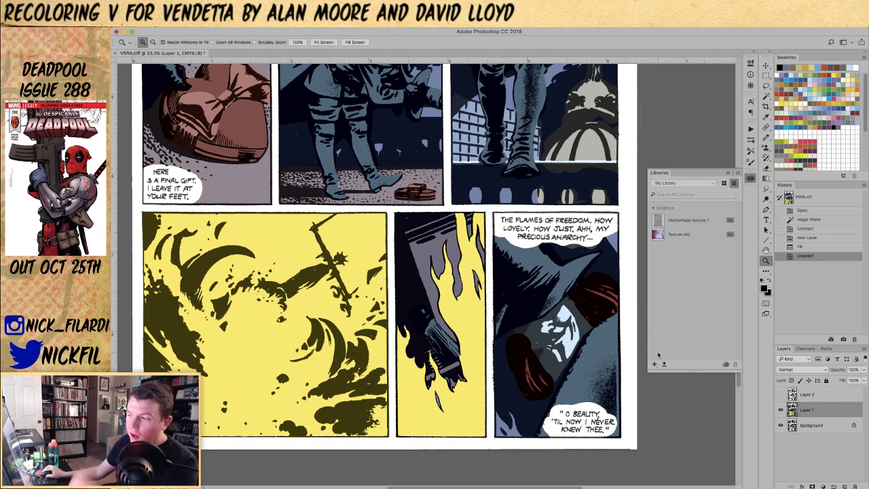
scroll(411, 270, "up", 8)
left_click_drag(426, 338, 387, 389)
left_click(477, 271)
left_click(478, 271)
left_click(478, 272)
left_click_drag(478, 329, 438, 286)
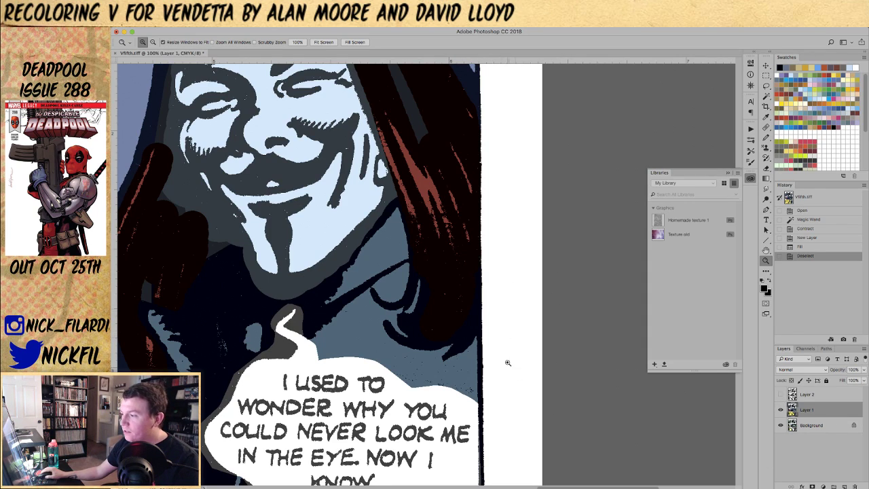
- Show Layer 2 again and compare the solid black line art on the masked face and the surrounding panels
left_click(780, 394)
left_click_drag(421, 304, 537, 337)
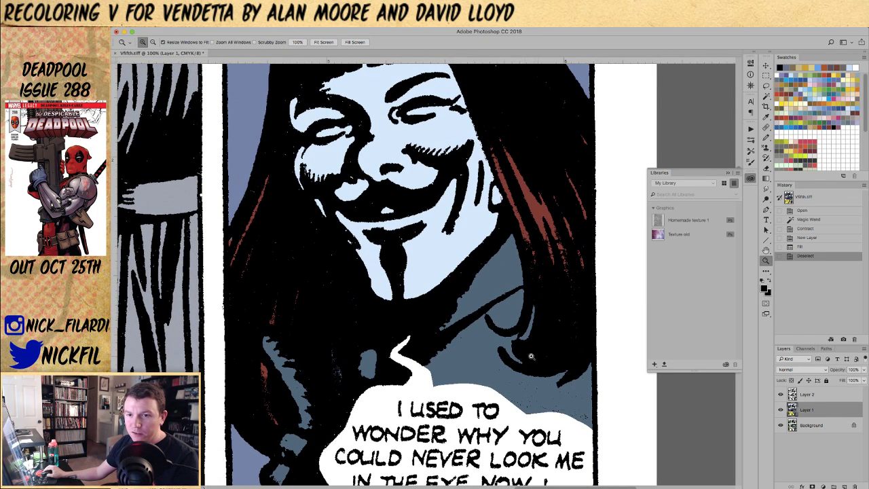
left_click(371, 278, "alt")
left_click(370, 279, "alt")
left_click_drag(263, 275, 508, 307)
left_click_drag(499, 340, 370, 204)
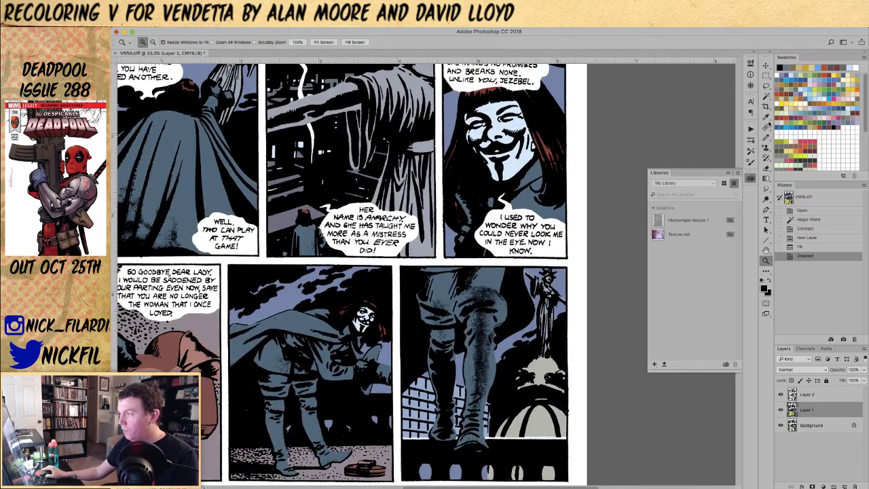
- Collapse the Libraries panel and review the whole comic page
left_click(751, 178)
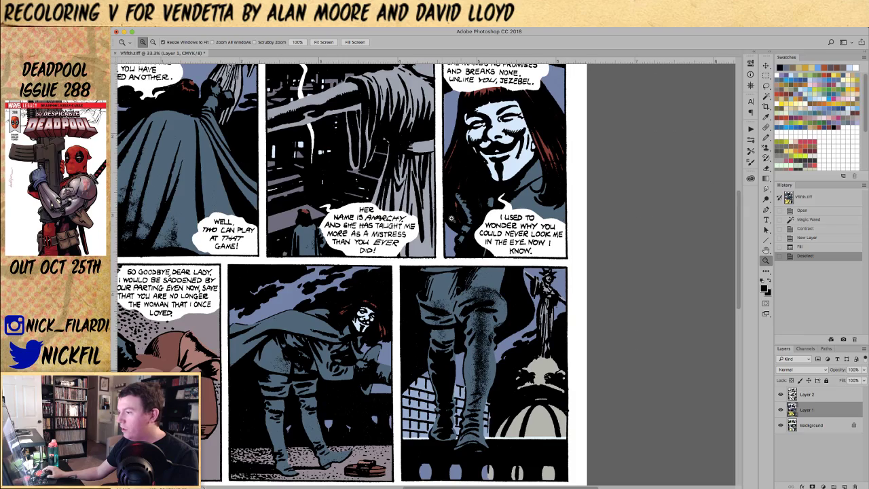
left_click(403, 199, "alt")
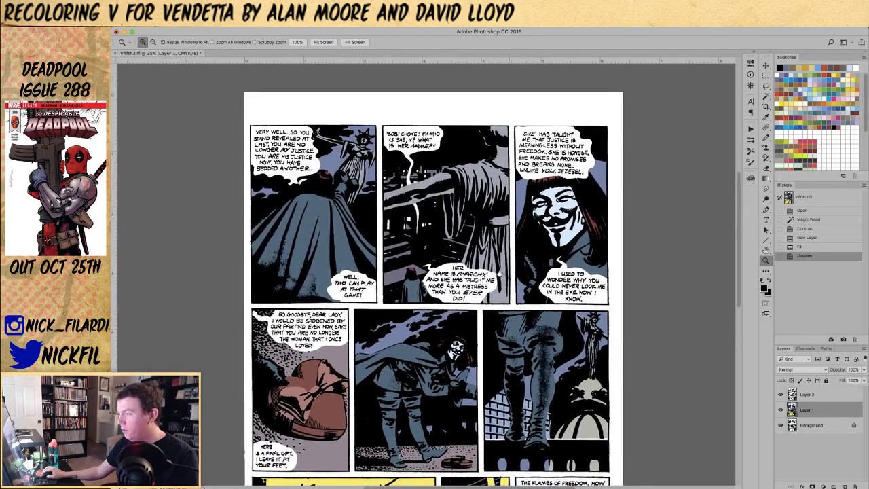
left_click_drag(502, 269, 519, 218)
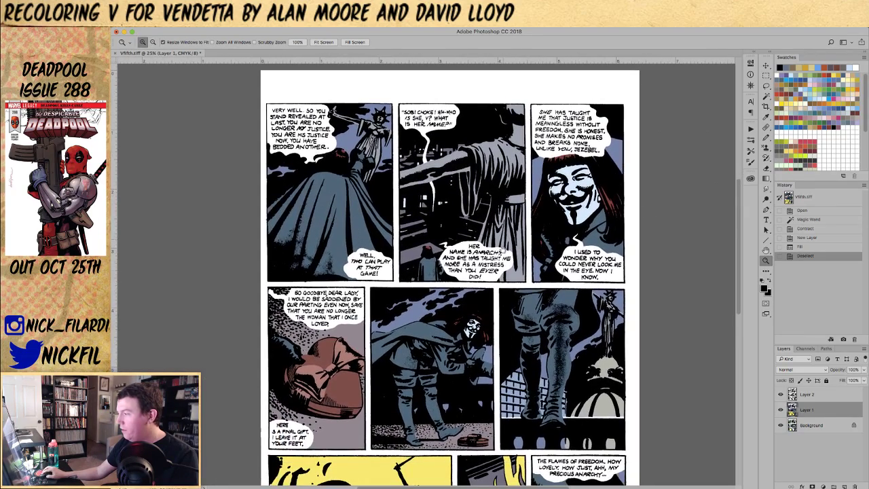
scroll(451, 218, "down", 3)
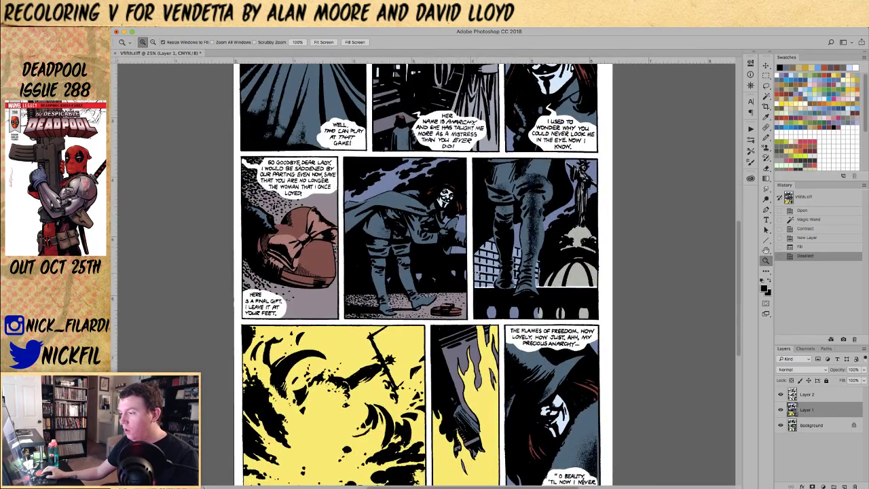
left_click(476, 275, "alt")
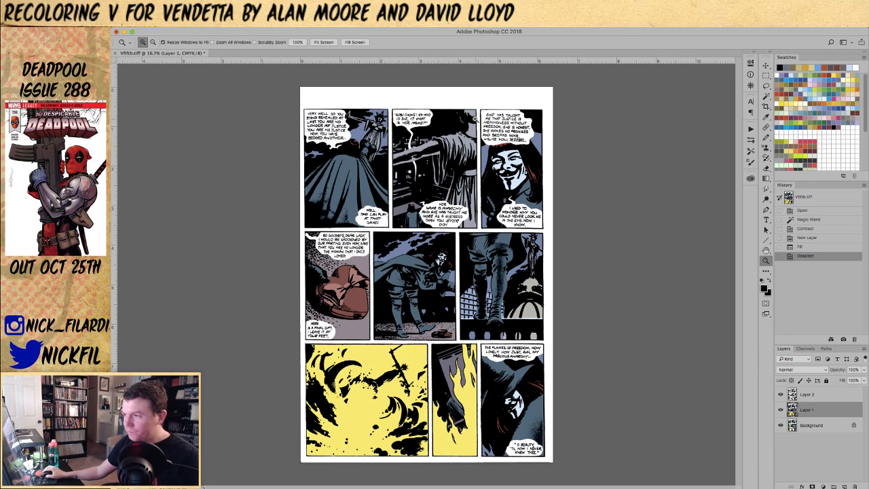
- Target only the Cyan, Magenta and Yellow channels of Layer 1 while keeping all channels visible
left_click(805, 349)
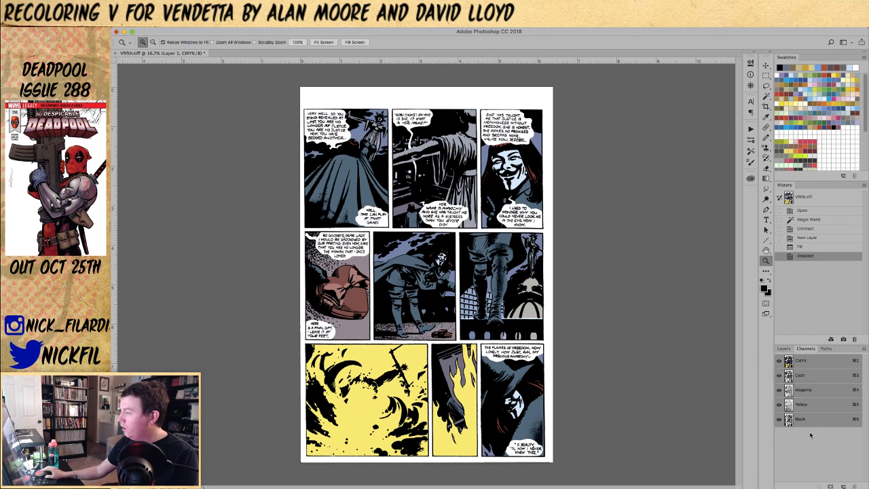
left_click(801, 375)
left_click(779, 361)
- Restrict the Magic Wand to contiguous pixels and select several background areas of the comic panels on Layer 1
key("w")
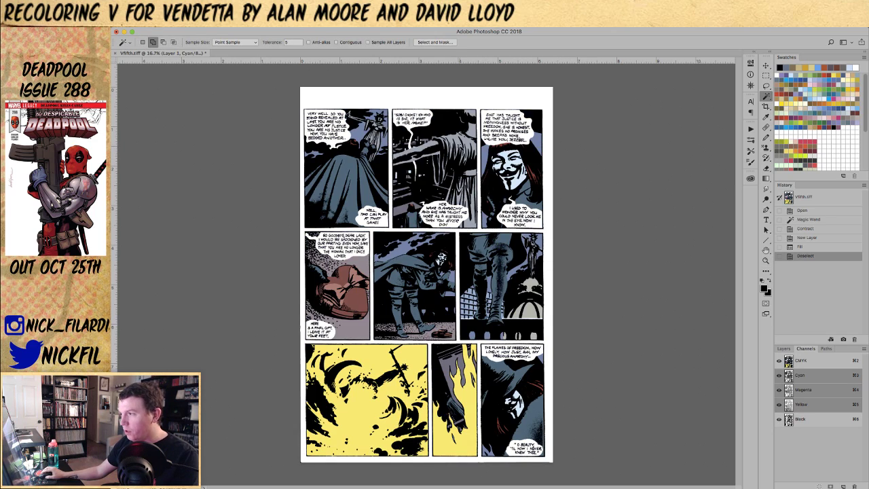
left_click(478, 159)
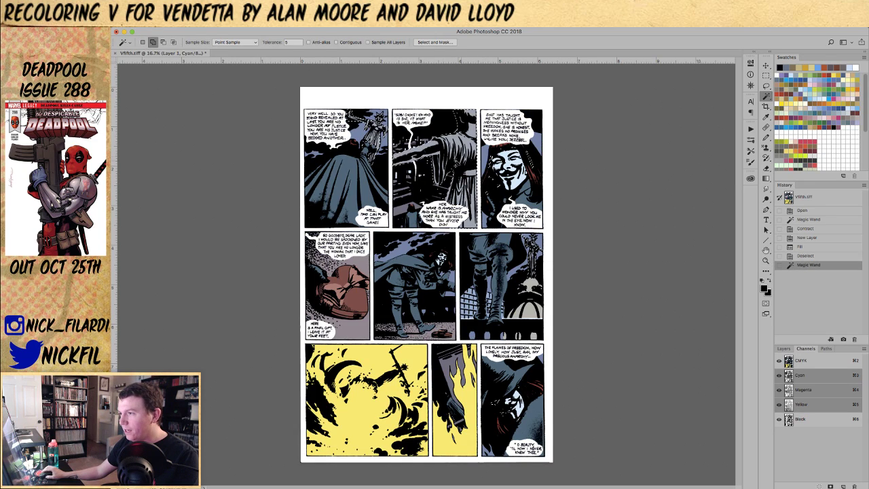
left_click(337, 42)
key("ctrl+d")
left_click(355, 115)
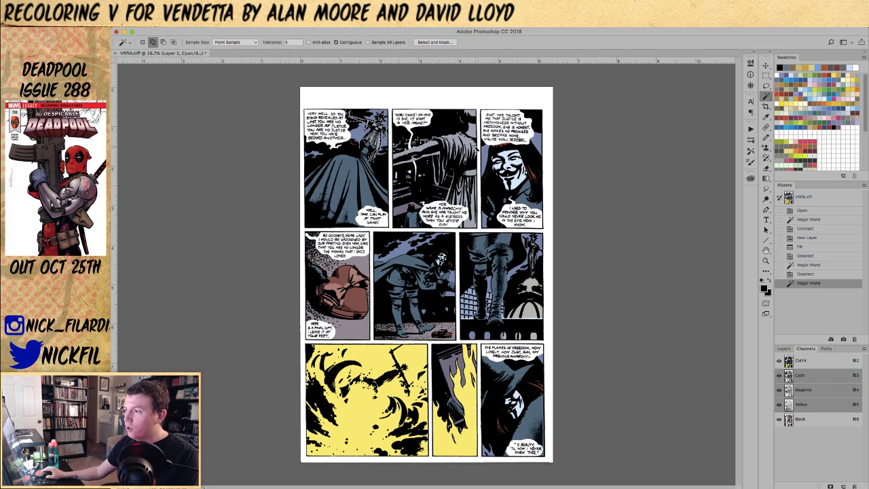
left_click(364, 124)
left_click(532, 247)
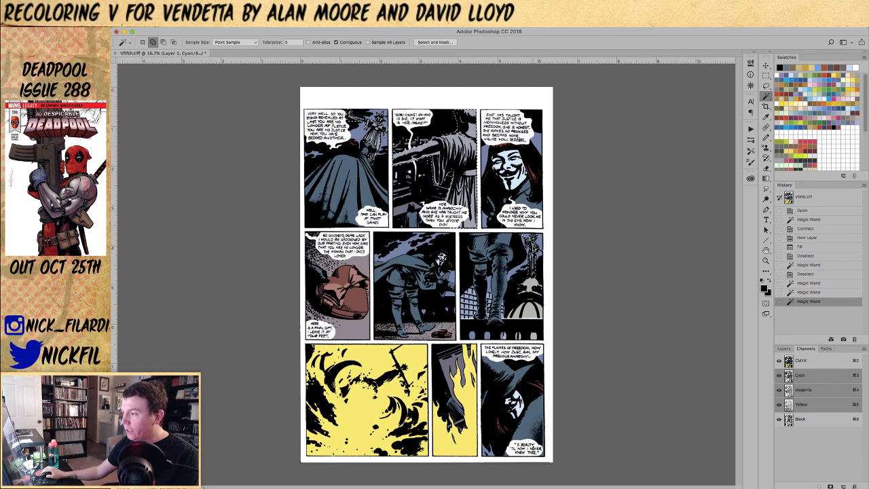
- Zoom in on the upper panels and pick the golden orange swatch as the foreground colour
key("z")
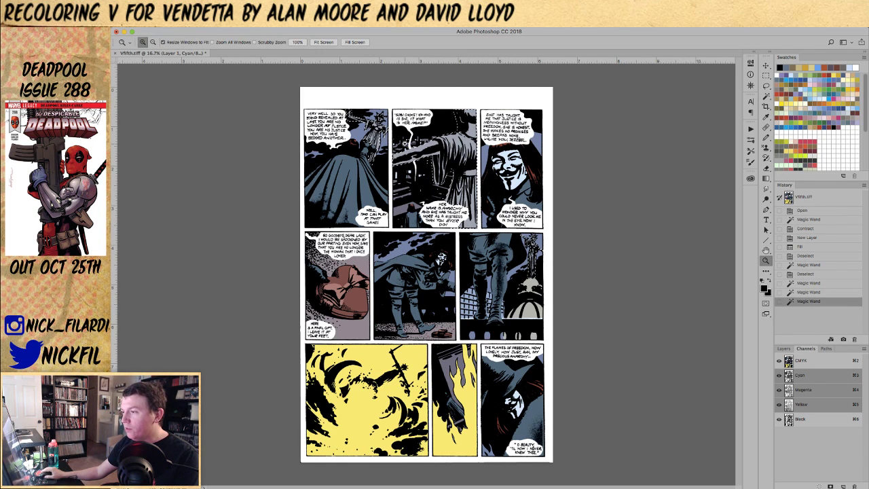
left_click(405, 143)
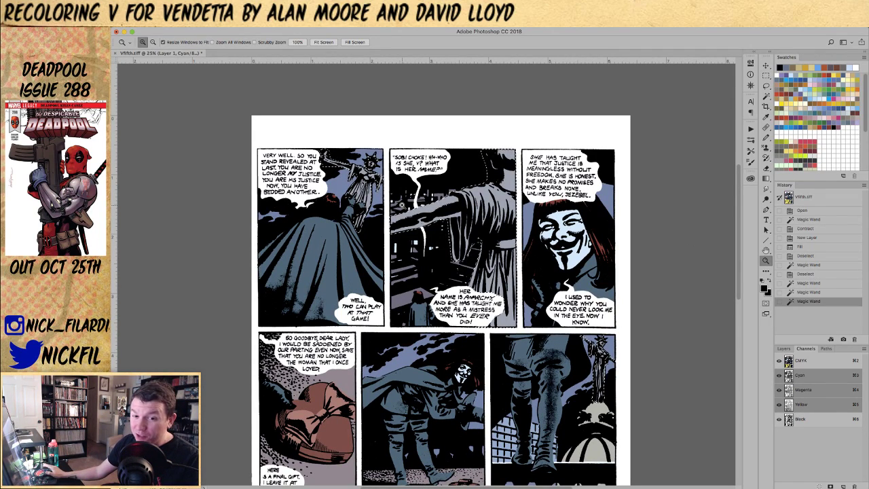
left_click_drag(530, 289, 455, 259)
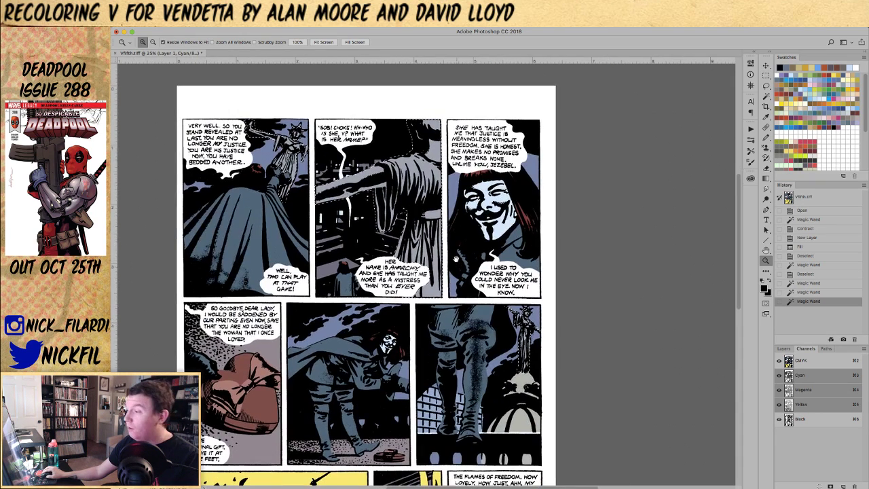
left_click(805, 68)
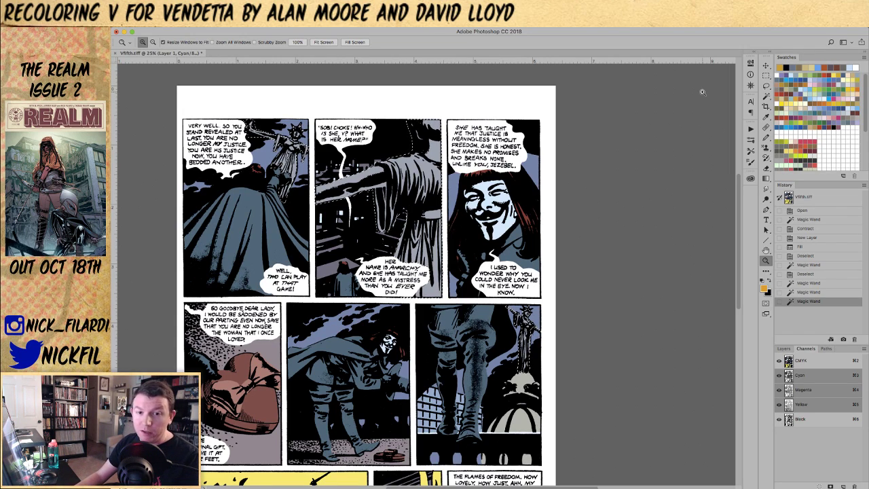
- Fill the selected statue areas with the golden orange, fade the fill, and drop the selection
key("alt+BackSpace")
key("super+shift+f")
key("Return")
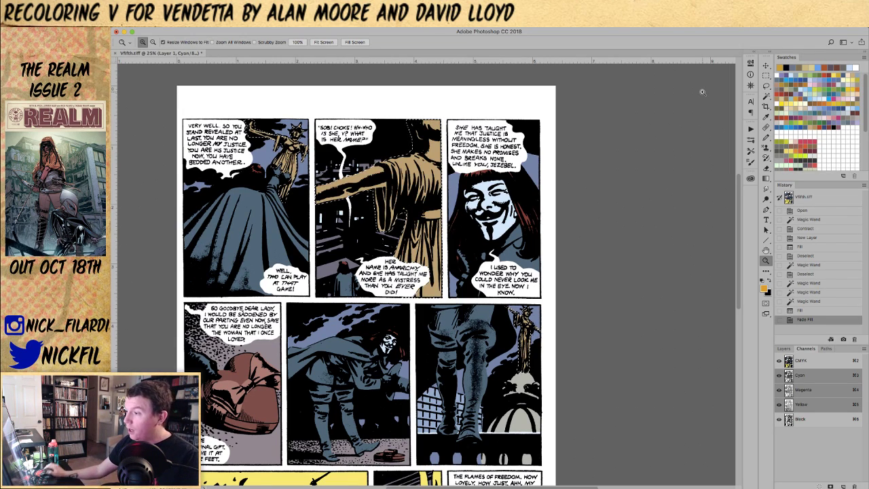
left_click(399, 277, "alt")
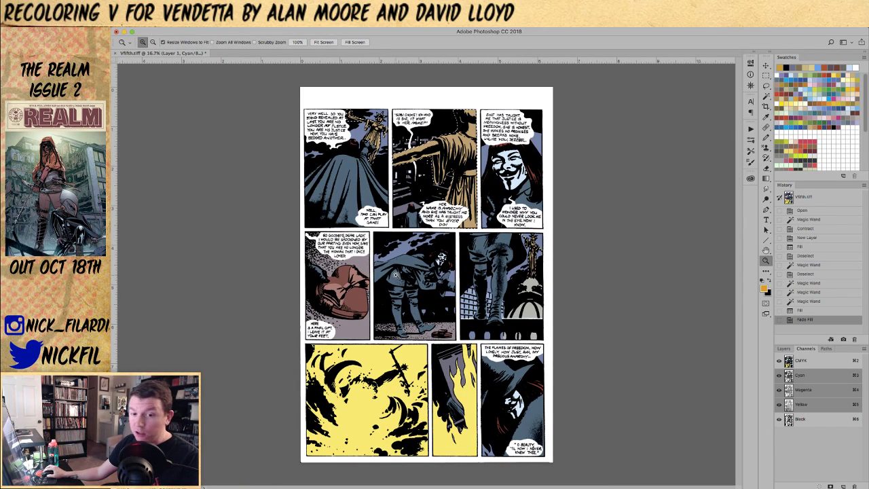
left_click(395, 274)
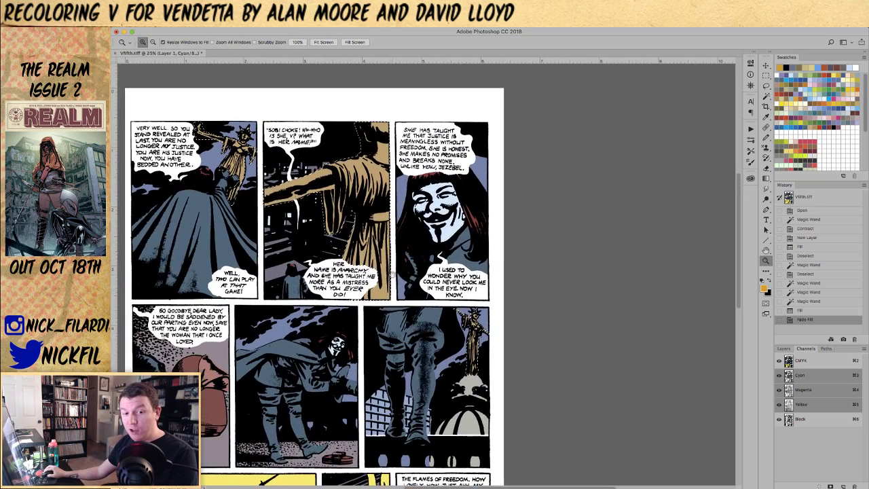
left_click_drag(380, 319, 468, 179)
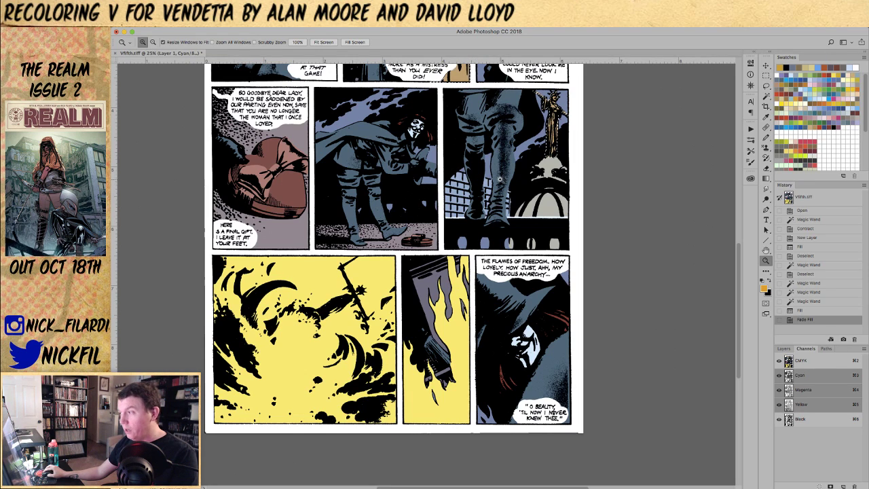
key("super+d")
- Marquee the bottom row of panels and invert the selection so it covers the two upper rows
scroll(483, 219, "up", 5)
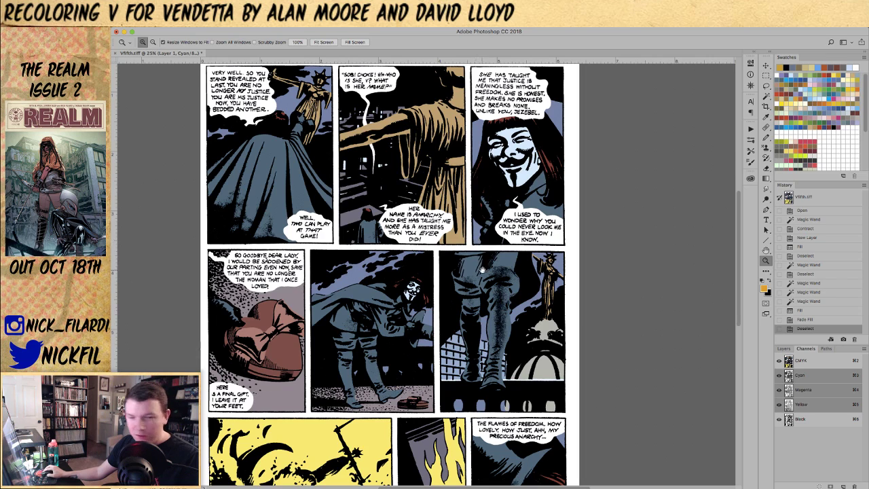
scroll(482, 269, "up", 3)
left_click(434, 234, "alt")
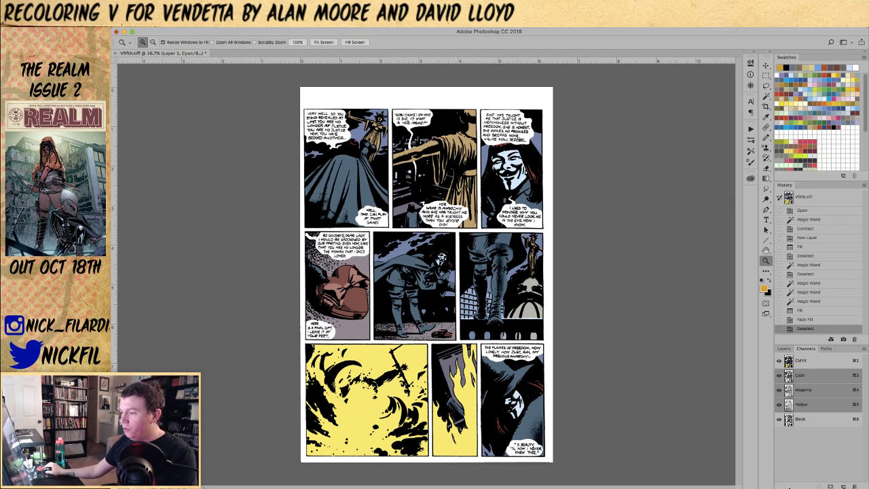
left_click(459, 402)
left_click_drag(468, 424, 429, 282)
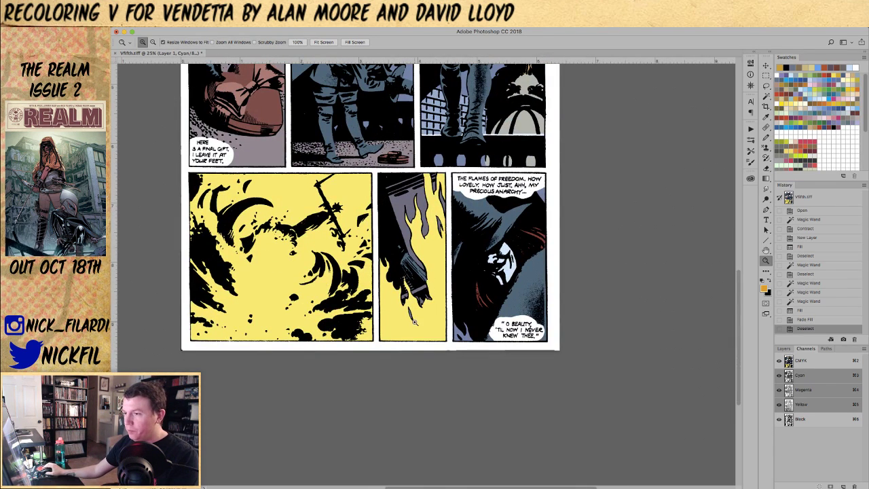
key("m")
left_click_drag(573, 382, 149, 169)
left_click_drag(396, 156, 433, 288)
key("z")
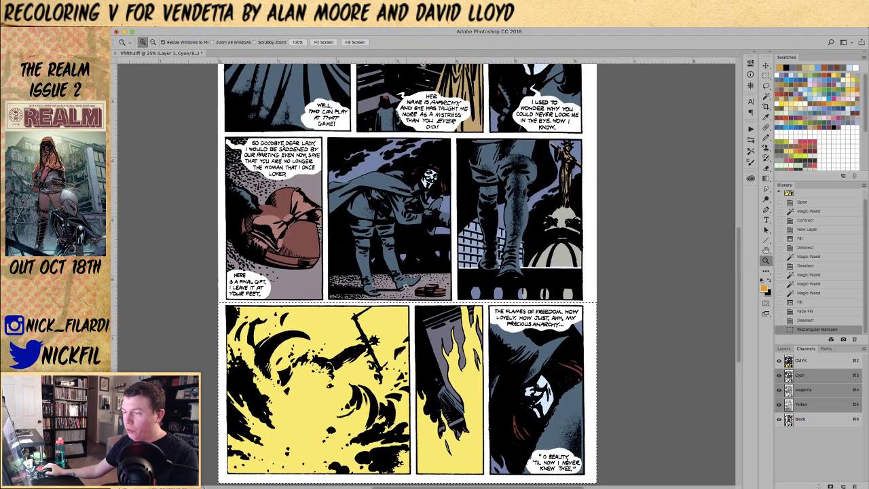
left_click(433, 287, "alt")
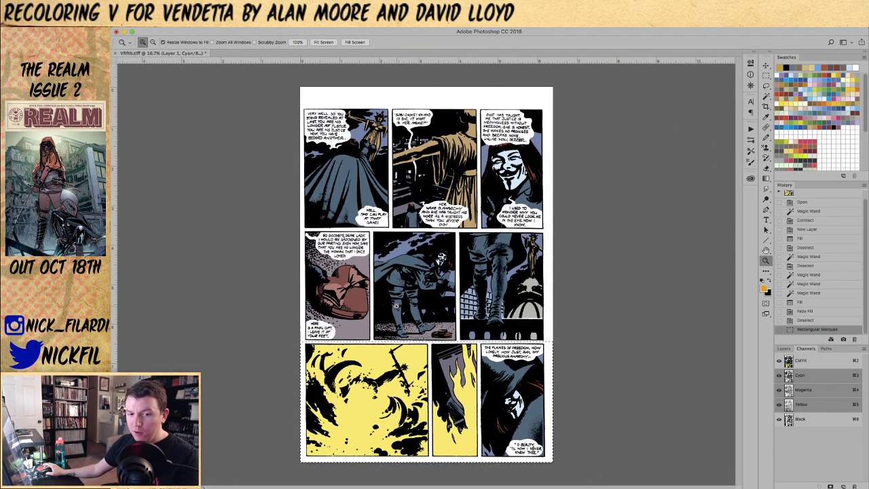
key("super+shift+i")
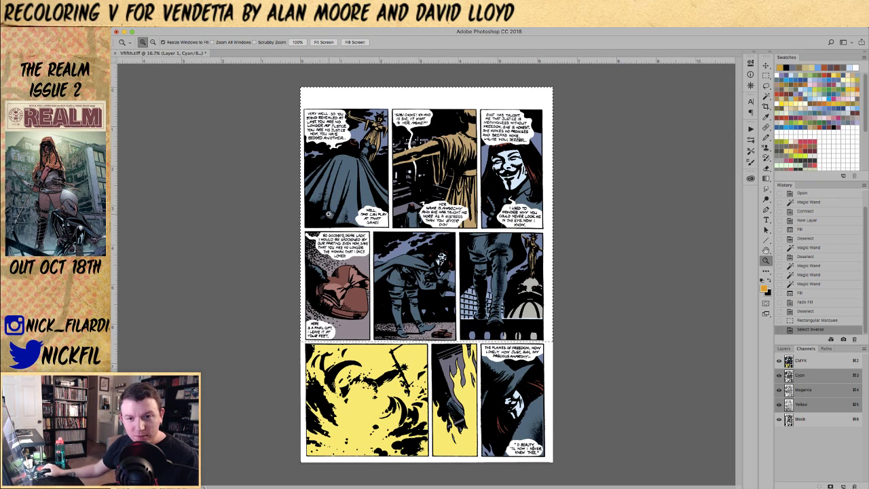
- Subtract the white page gutters from the selection with the Magic Wand and pick the dark blue swatch as foreground colour
key("w")
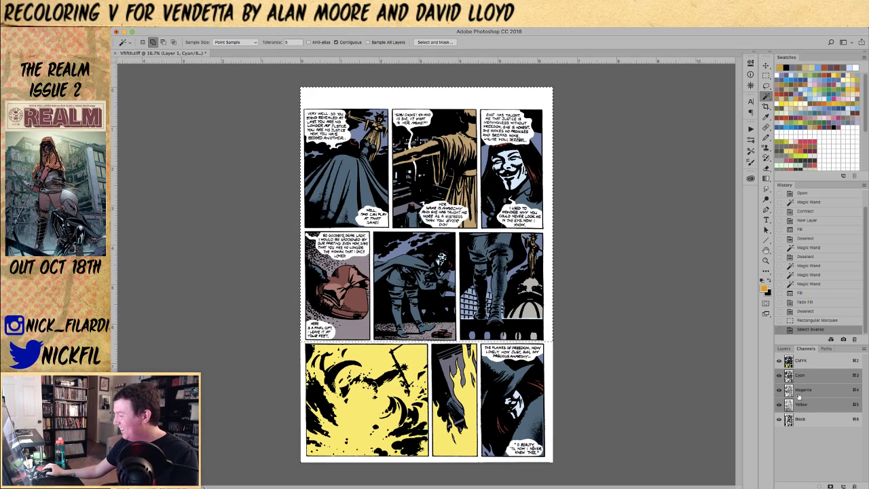
left_click(785, 348)
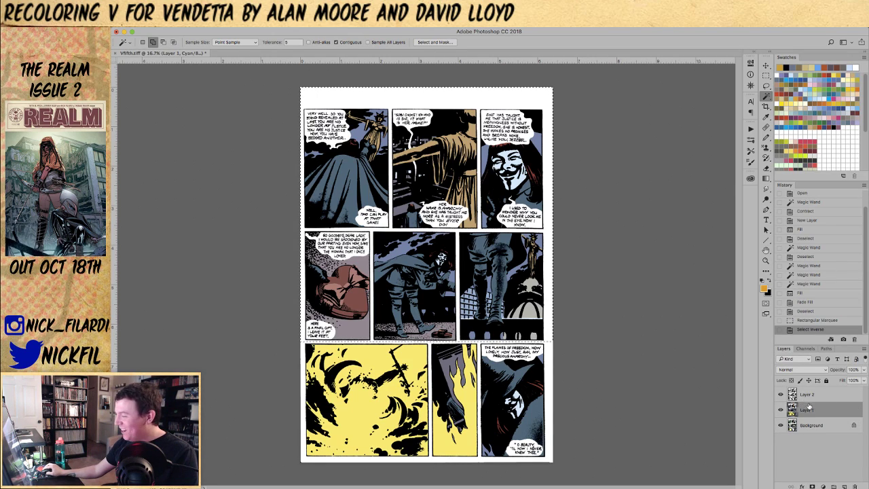
left_click(805, 348)
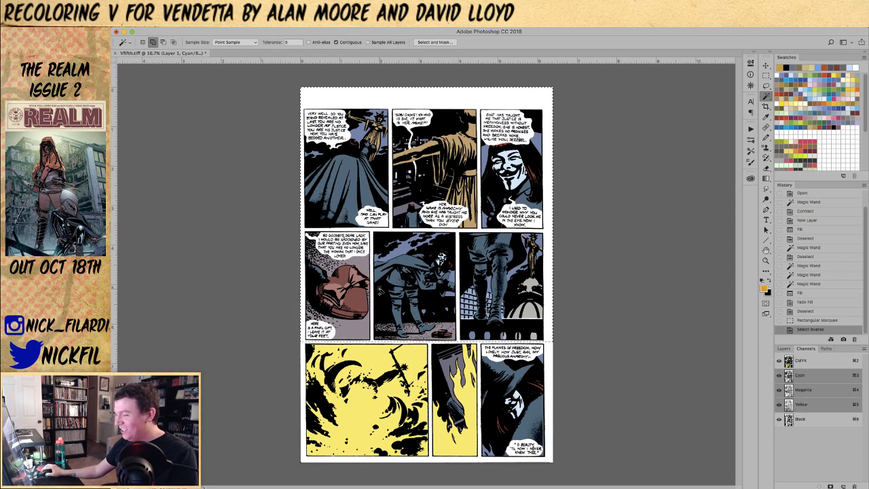
left_click(303, 324)
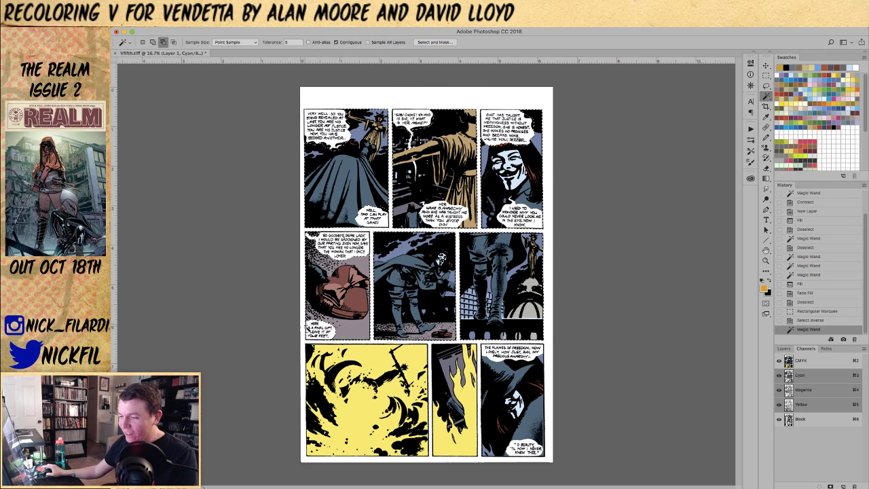
key("z")
left_click(440, 254, "alt")
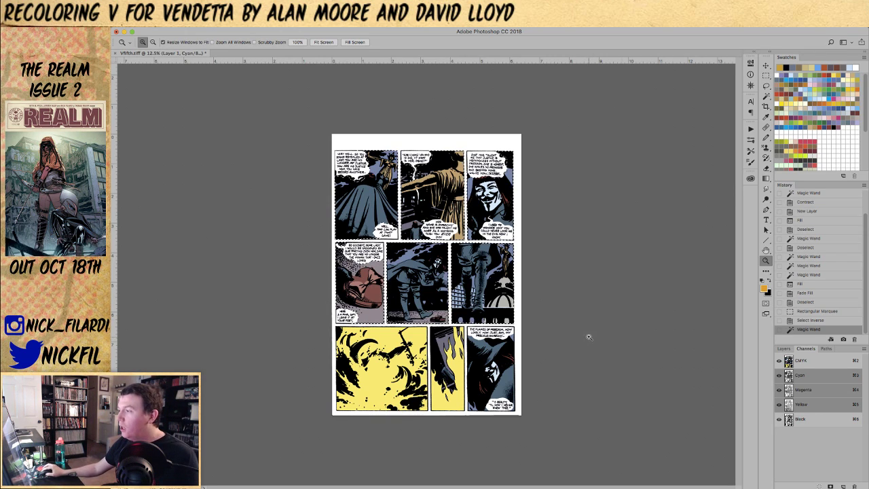
left_click(847, 106)
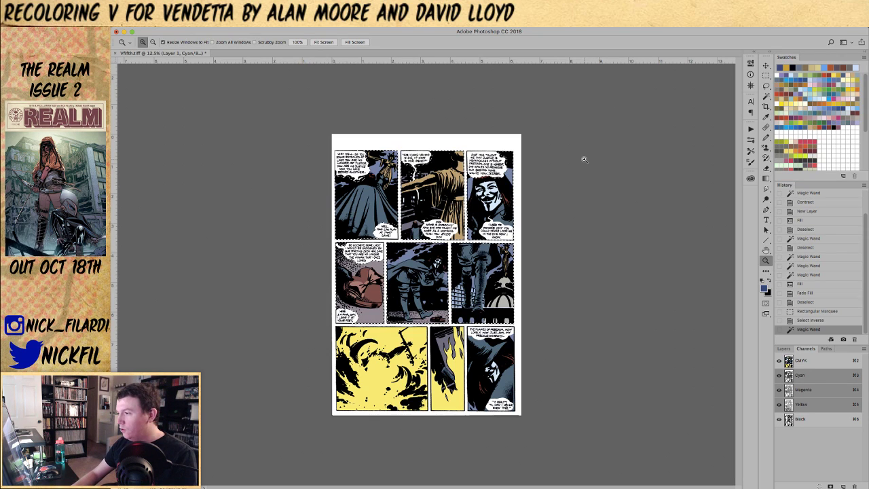
- Revert a trial blue fill through the history and subtract the remaining white speech balloons of the upper panels from the selection
key("F5")
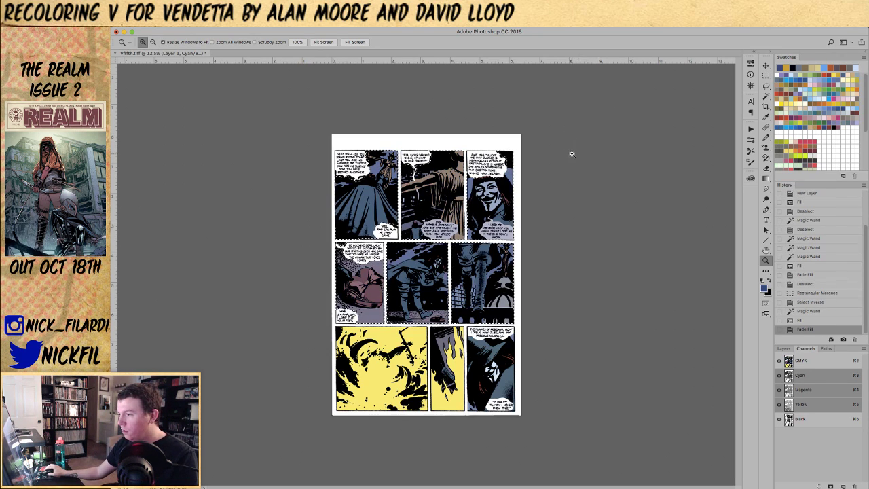
left_click(806, 314)
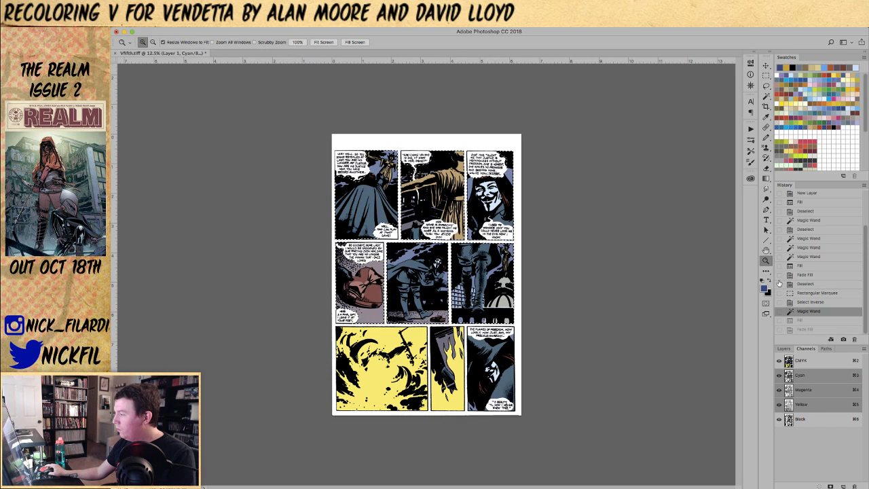
key("w")
left_click(343, 43)
left_click(416, 162, "alt")
left_click(489, 165, "alt")
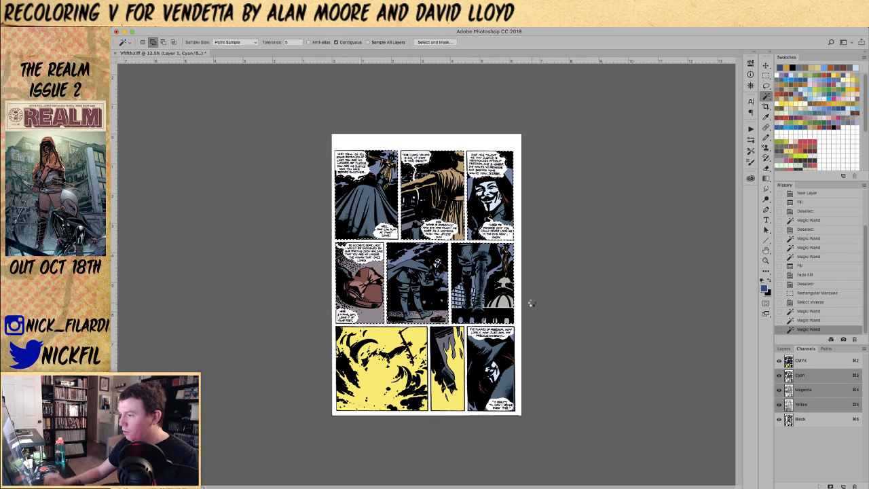
- Tint the selected upper panels with a faded dark blue fill and a faded slate blue fill, and deselect
key("alt+BackSpace")
key("z")
left_click(156, 294)
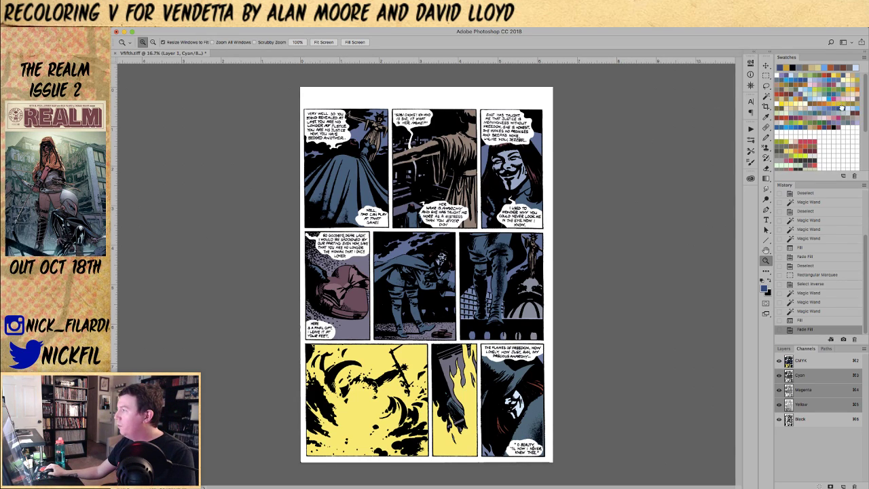
left_click(815, 92)
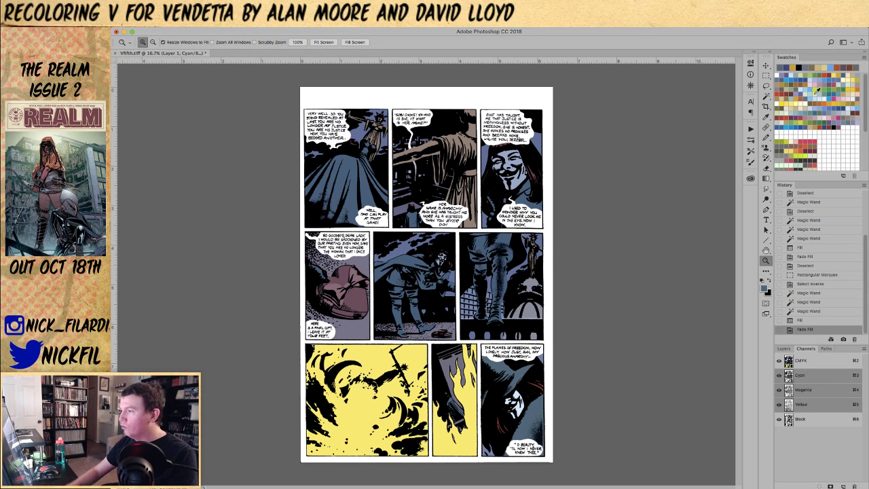
key("alt+BackSpace")
left_click(486, 128)
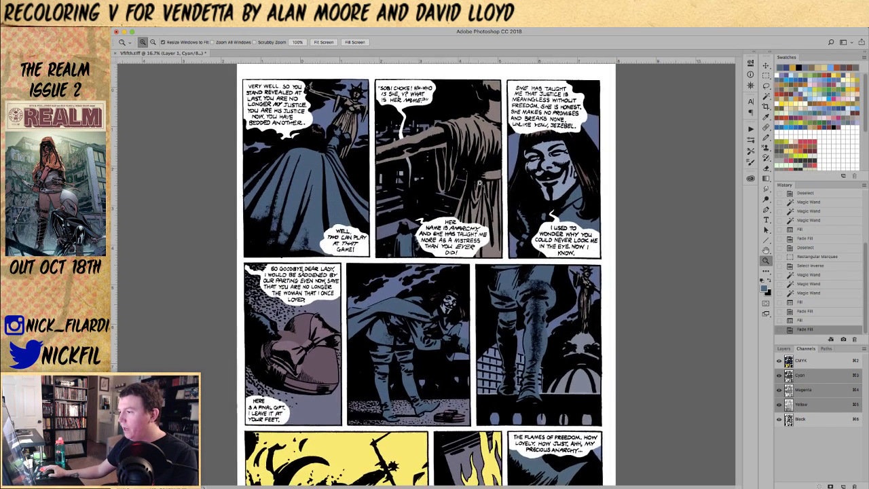
key("ctrl+d")
- Select the colour of V's mask in the third panel using the Magic Wand with Contiguous off
key("w")
left_click(529, 197)
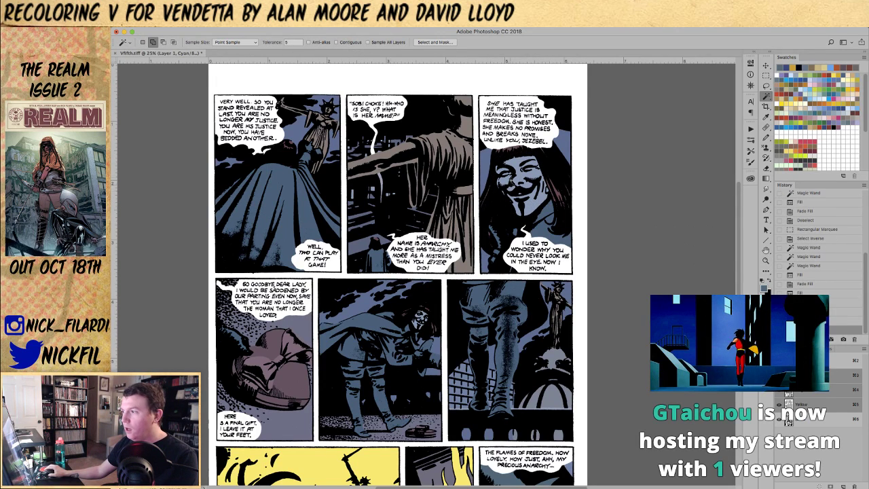
key("alt+BackSpace")
- Hide Layer 2 and Layer 1 to examine the page's original colouring, and show both layers again
left_click(785, 348)
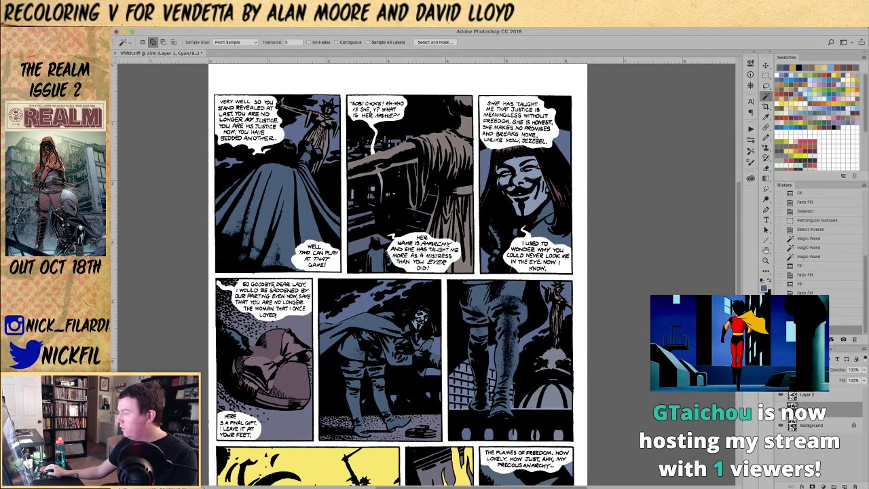
left_click(780, 395)
left_click(781, 394)
key("z")
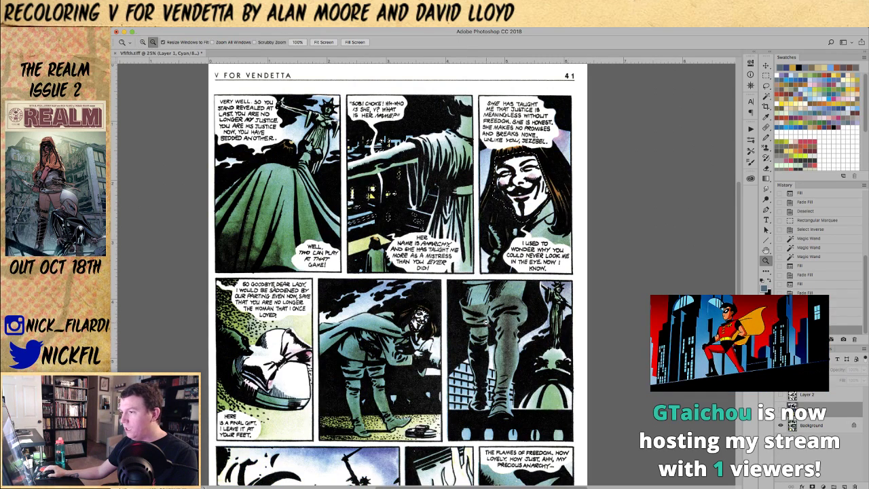
left_click(597, 346, "alt")
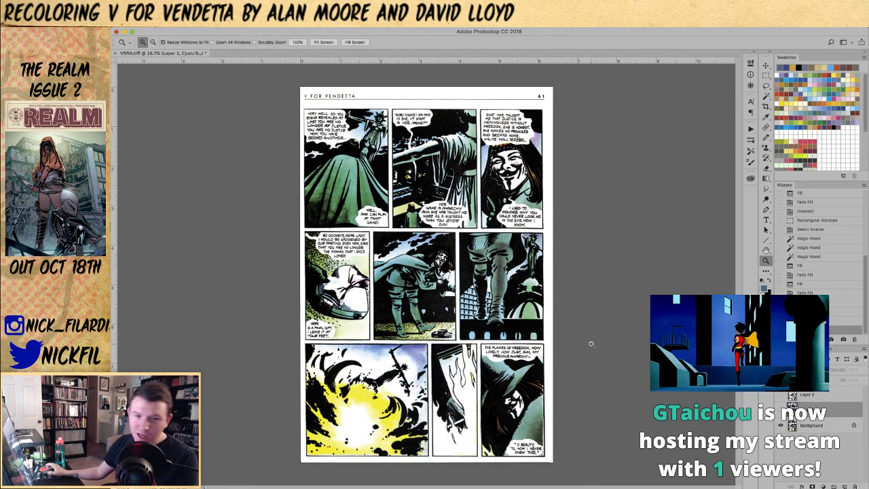
left_click(476, 292)
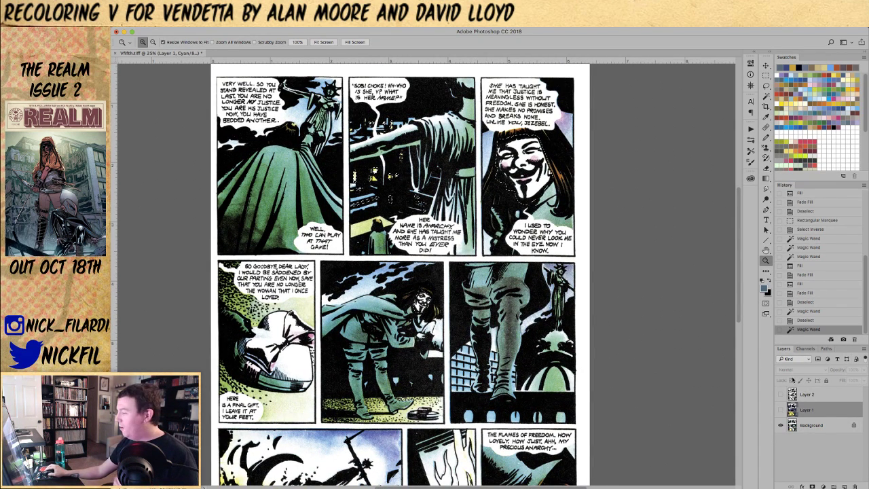
left_click_drag(780, 394, 780, 410)
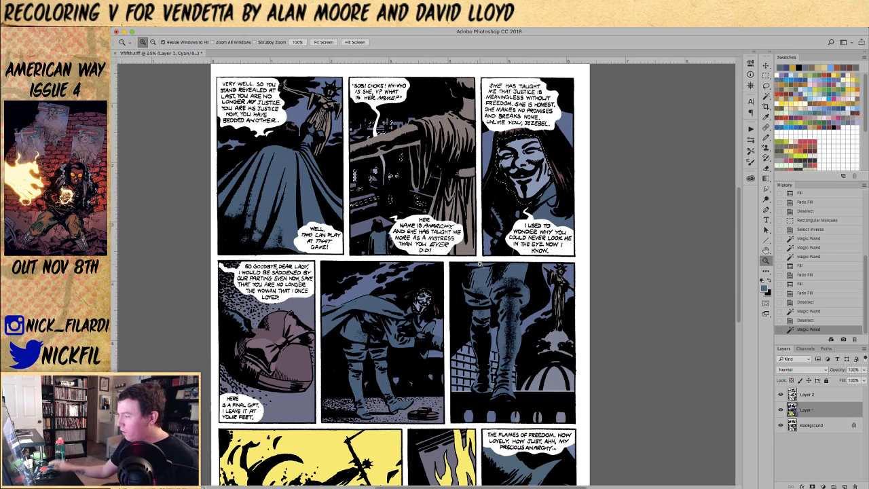
- Compare the recoloured panels with the original Background art once more by toggling Layer 2 and Layer 1 off and on
left_click(780, 393)
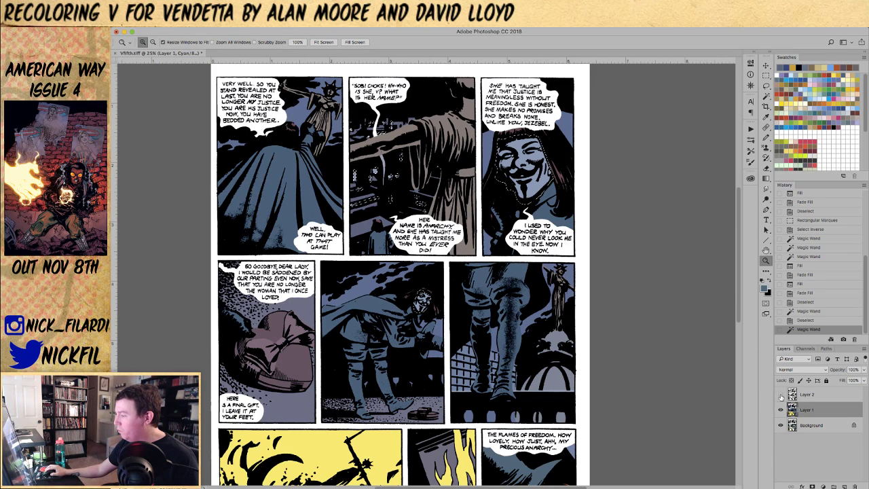
left_click(780, 409)
scroll(490, 362, "down", 6)
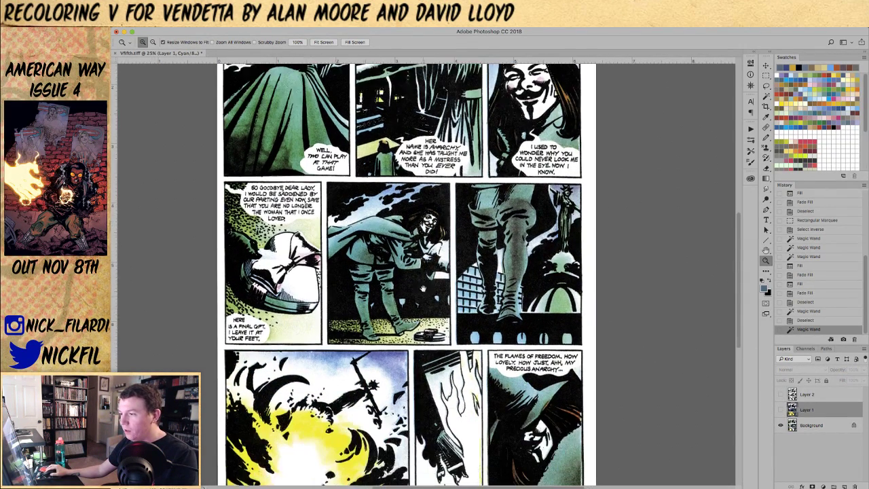
scroll(490, 362, "up", 4)
scroll(492, 365, "up", 5)
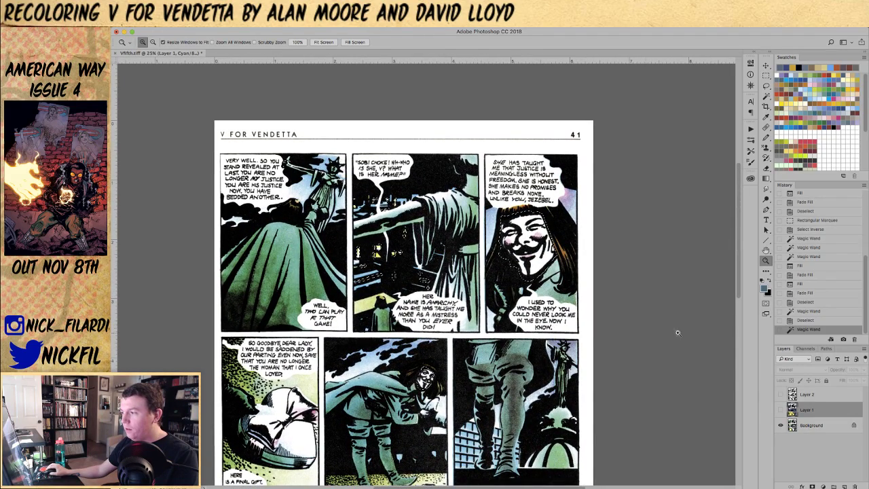
left_click(779, 395)
left_click(779, 409)
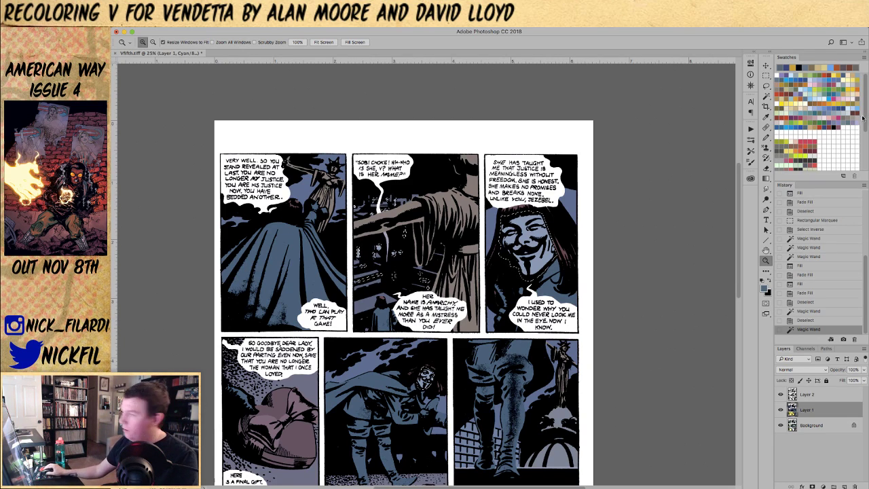
- Recolour the selected mask with a faded very pale blue fill and a faded pale yellow fill, and deselect
left_click(827, 96)
key("alt+BackSpace")
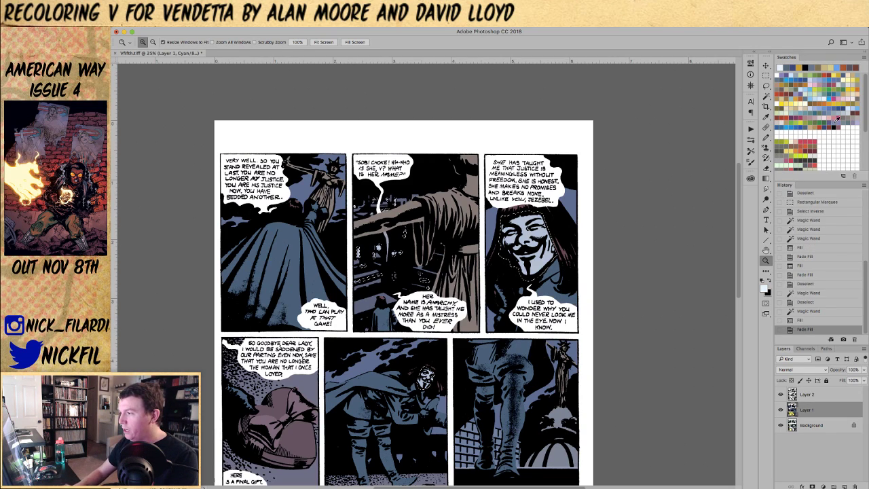
left_click(799, 100)
key("alt+BackSpace")
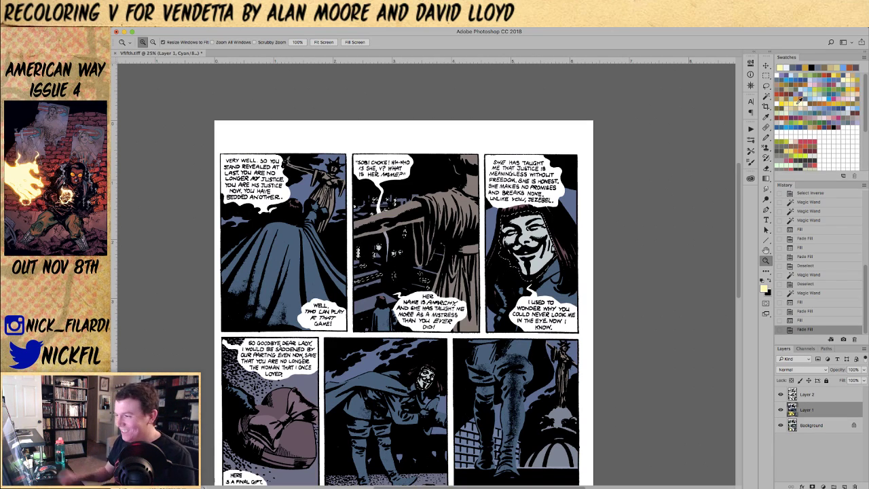
key("super+d")
key("w")
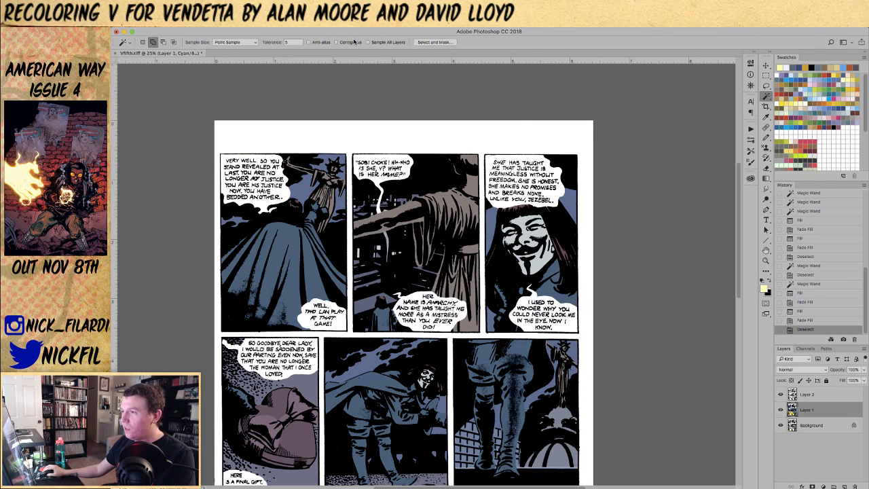
- Select the sky areas behind the figures in the first and third panels using the Magic Wand with Contiguous on
left_click(350, 42)
left_click(301, 215)
left_click(340, 202)
left_click(321, 163)
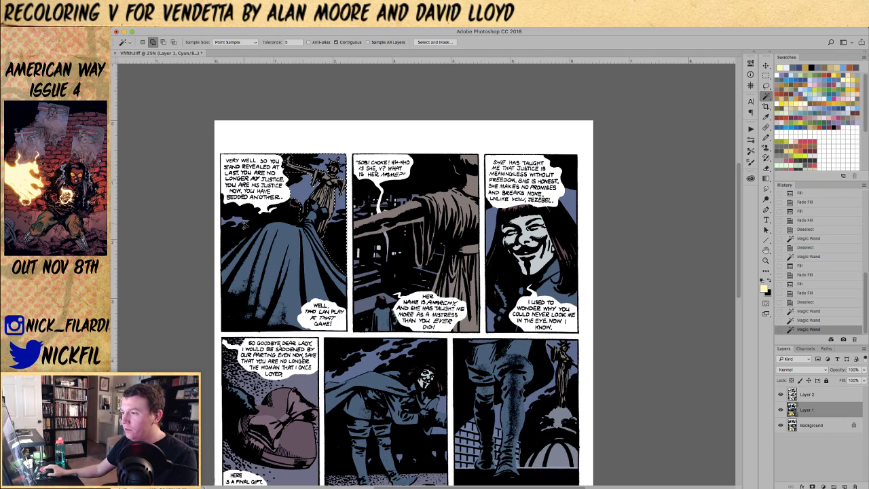
left_click(236, 222)
left_click(565, 170)
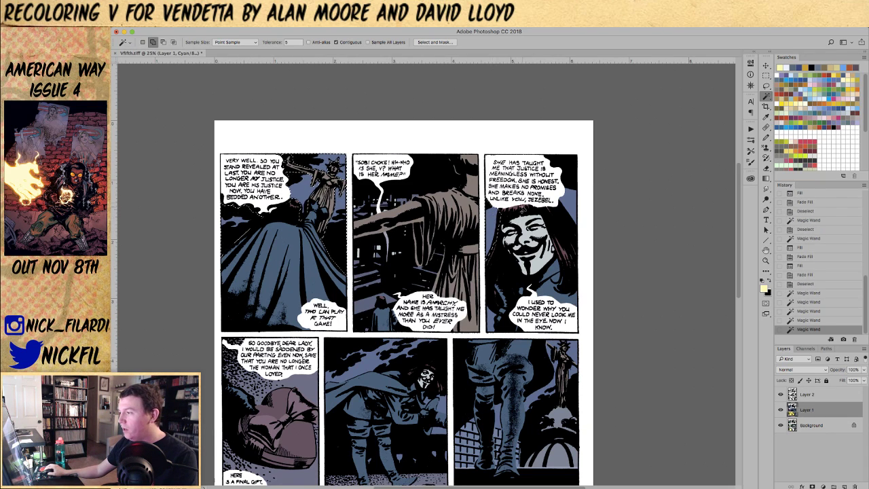
left_click(568, 194)
left_click(492, 221)
left_click_drag(421, 365, 420, 247)
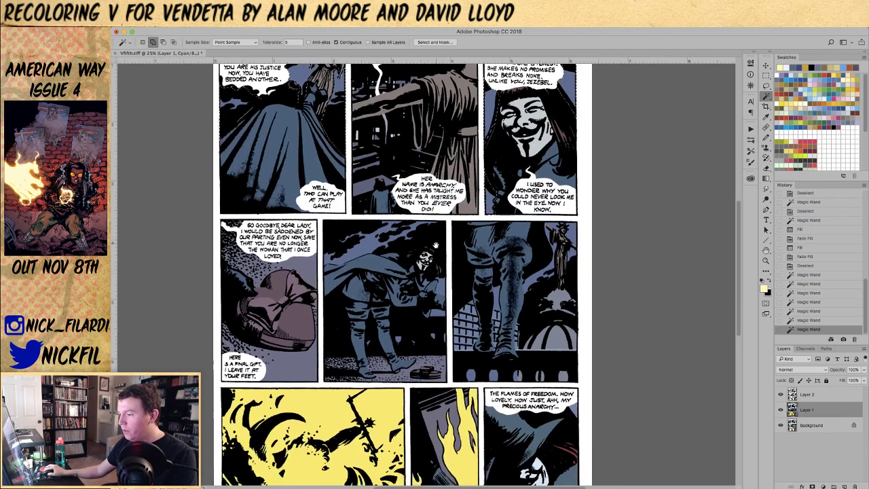
- Add the sky areas of the middle row's second and third panels to the selection and subtract the unwanted part with the Lasso
left_click(438, 258)
left_click(487, 307)
left_click(496, 304)
left_click(473, 303)
scroll(404, 271, "down", 3)
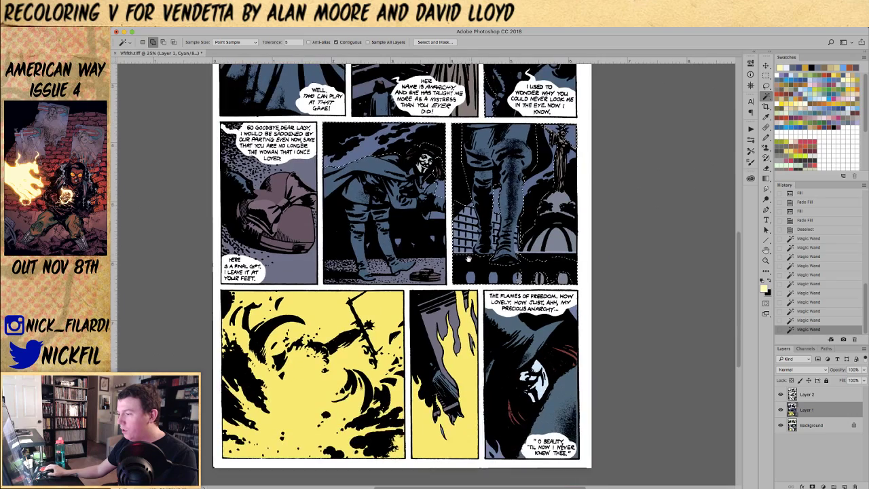
key("l")
mouse_move(435, 268)
left_mouse_down()
mouse_move(672, 230)
mouse_move(524, 209)
left_mouse_up()
scroll(524, 209, "up", 6)
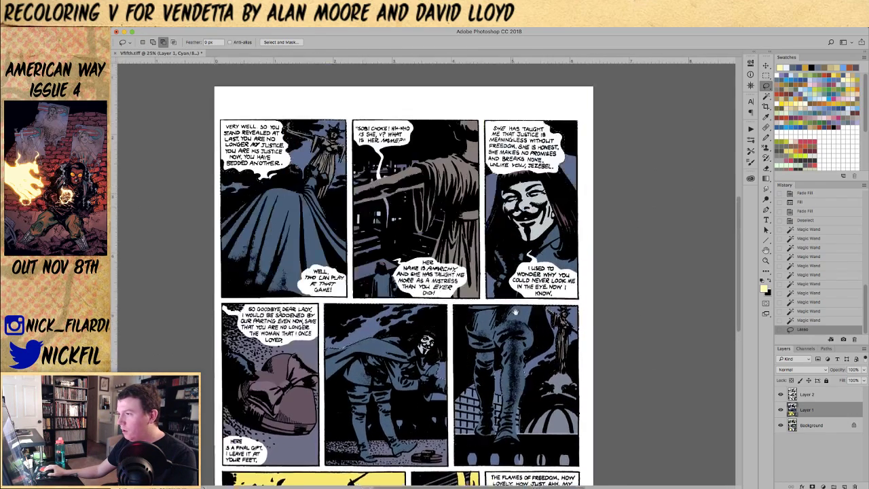
- Tint the selected skies with a faded reddish-brown swatch fill and deselect
left_click(831, 77)
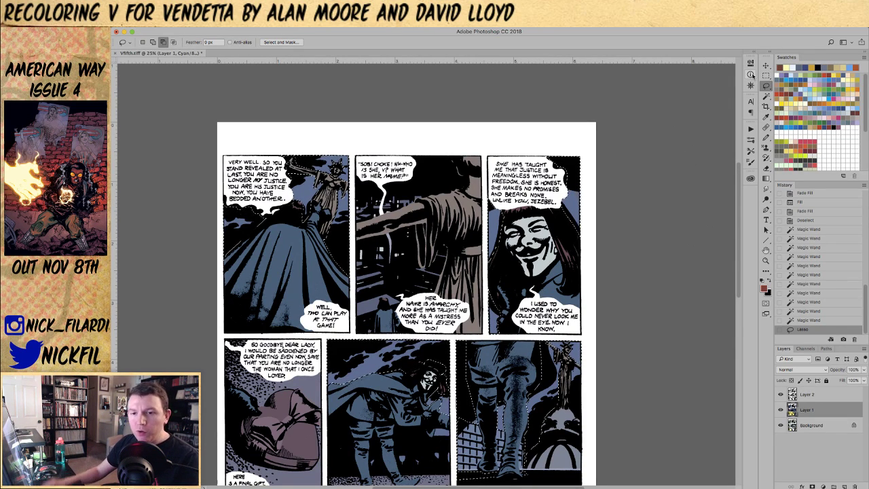
key("alt+BackSpace")
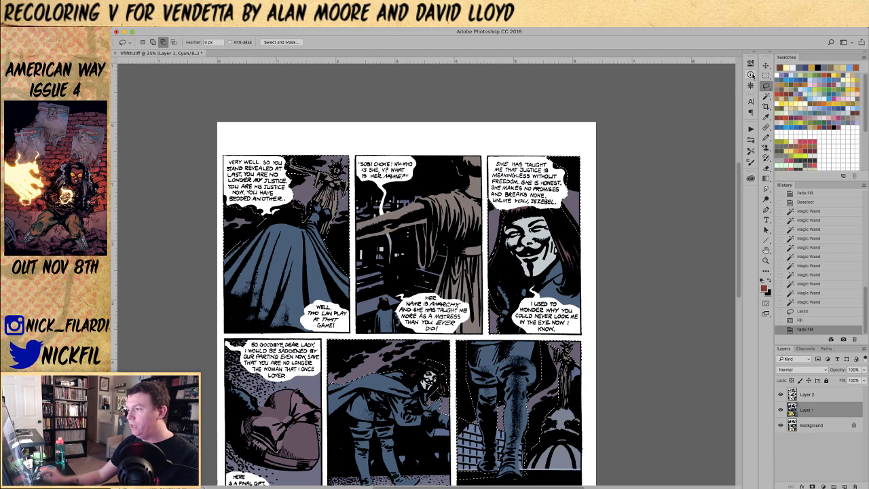
key("z")
left_click(508, 253, "alt")
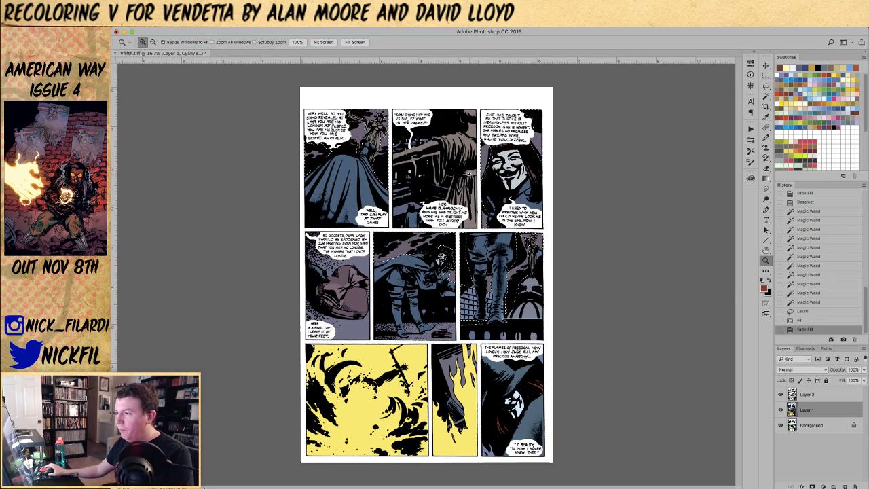
key("ctrl+d")
- Select the shoe's leather areas in the middle row's first panel, tint them with a faded orange-red fill, and deselect
left_click(418, 279)
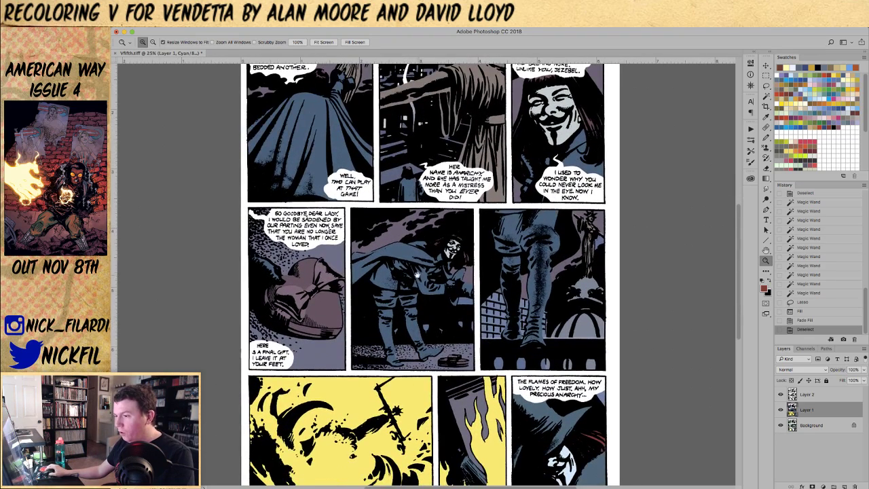
left_click_drag(417, 273, 418, 200)
key("w")
left_click(309, 255)
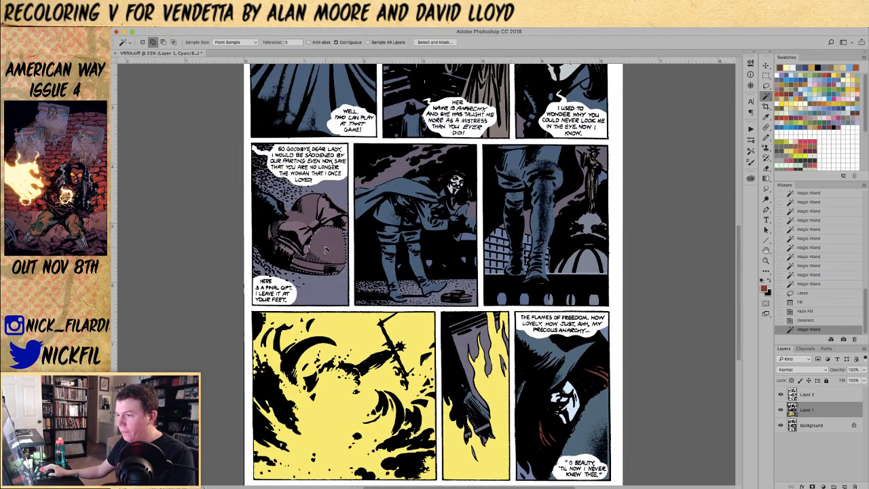
left_click(313, 214, "shift")
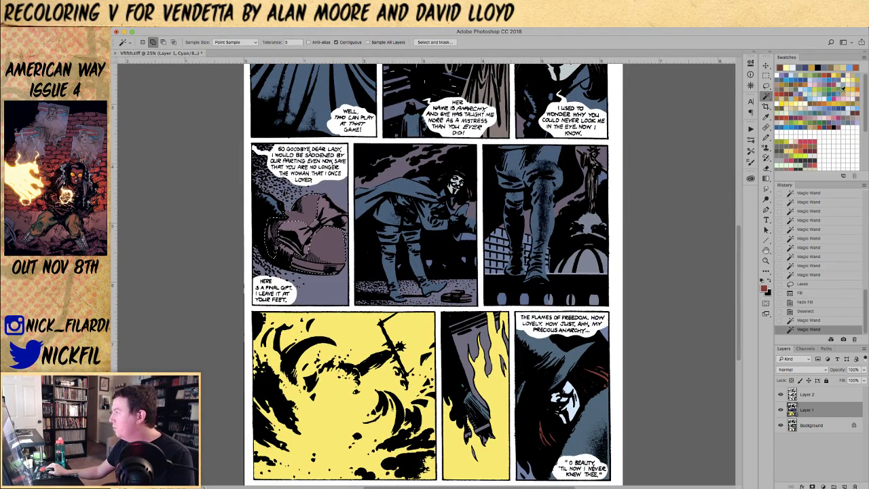
key("alt+BackSpace")
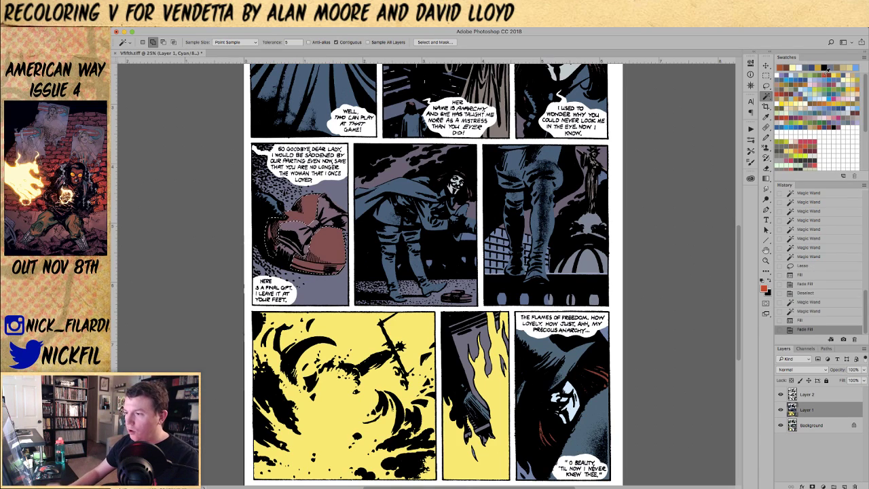
key("super+d")
- Select the bow on the shoe and tint it with a faded blue swatch fill
left_click(326, 215)
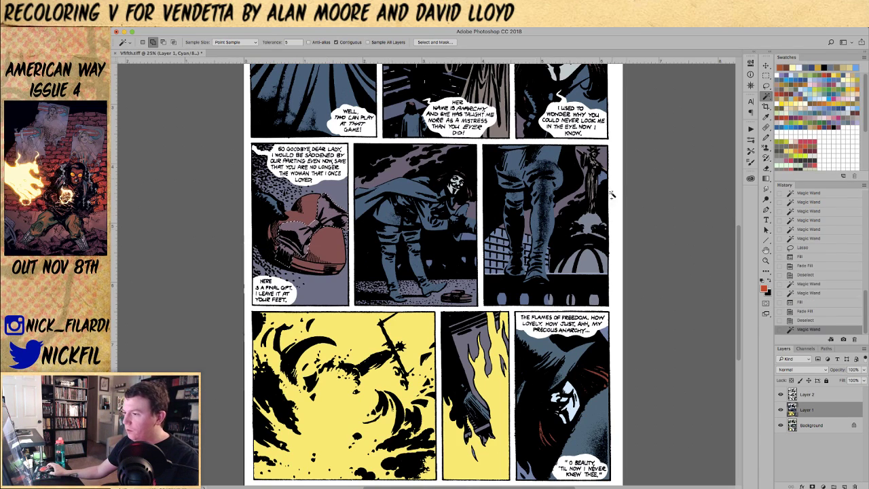
left_click(800, 80)
key("alt+BackSpace")
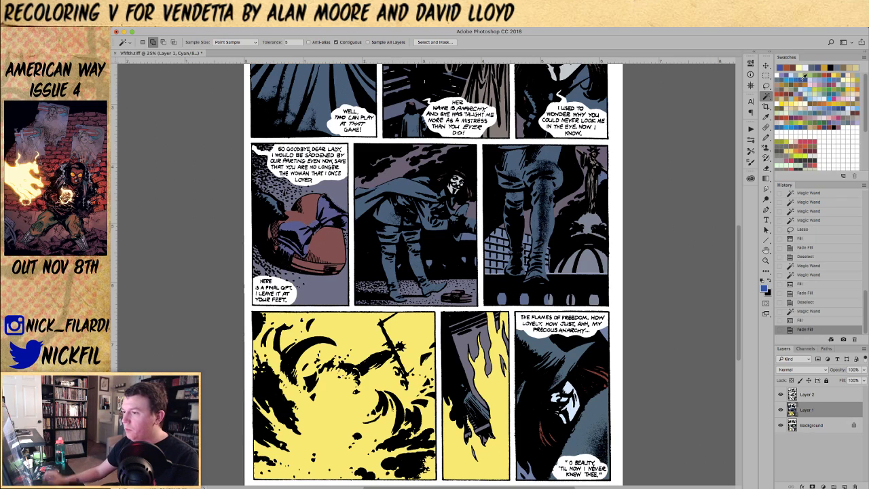
- Sample the pale colour of V's mask in the third panel, fill the shoe's bow with it at a faded strength, and deselect
key("b")
scroll(502, 332, "up", 5)
left_click_drag(503, 333, 504, 334)
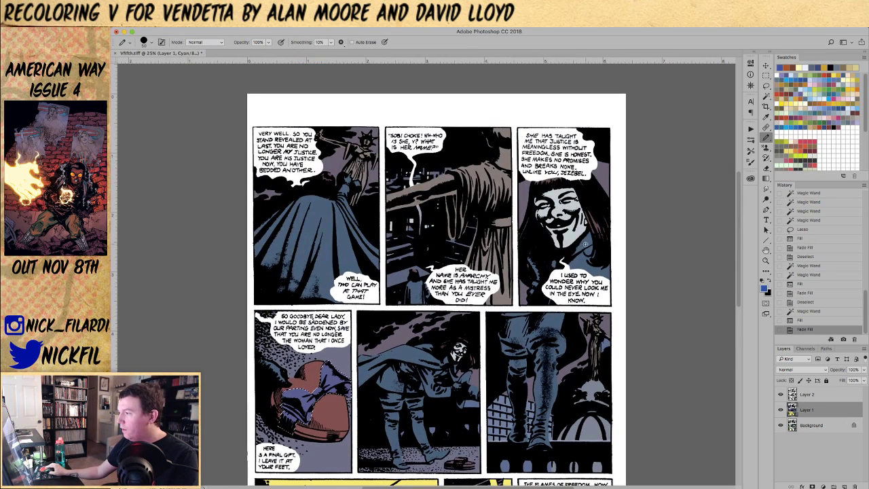
left_click(569, 231, "alt")
key("alt+BackSpace")
key("ctrl+d")
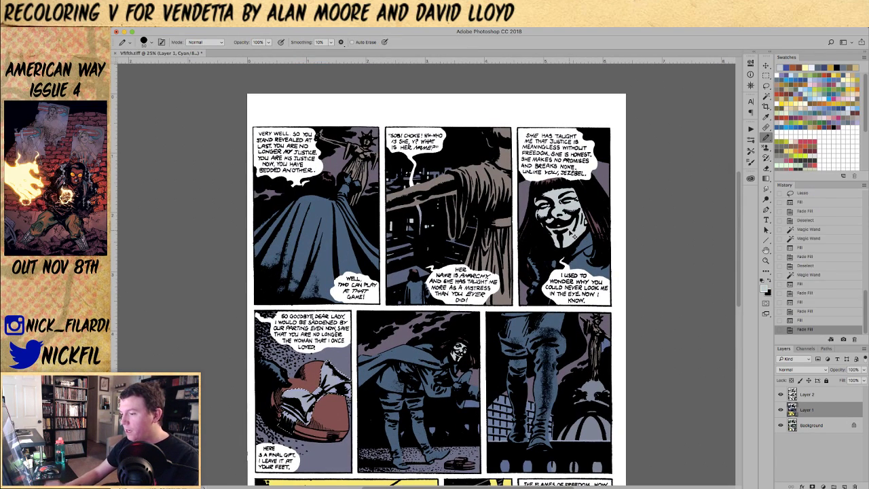
scroll(396, 397, "down", 5)
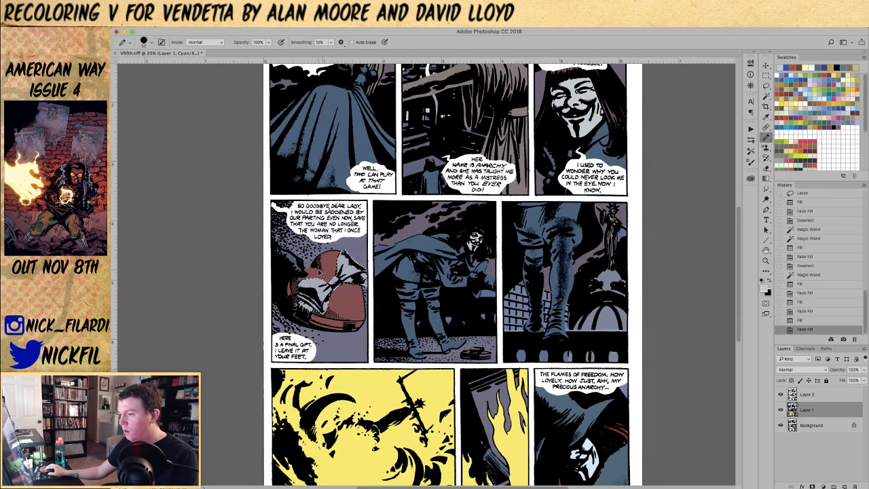
- Select the bottom row of panels with the Rectangular Marquee and subtract the white gutters and yellow flame areas with the Magic Wand
key("z")
left_click(344, 298, "alt")
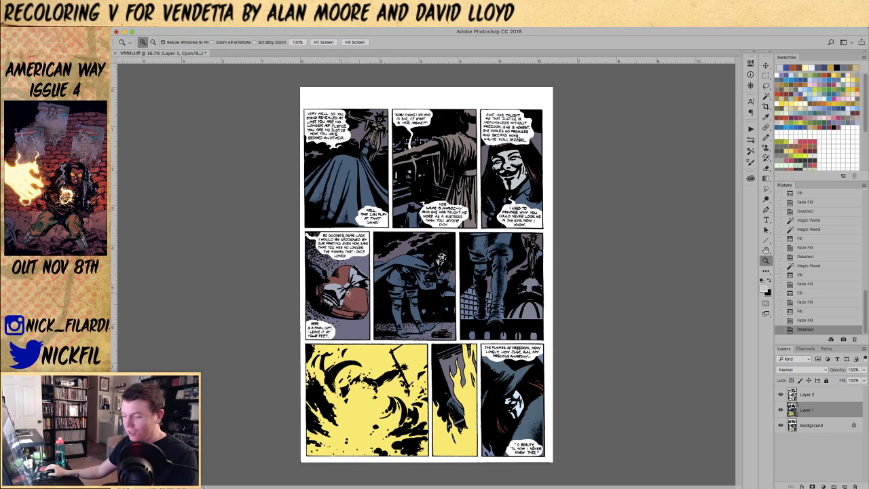
key("m")
left_click_drag(303, 341, 632, 464)
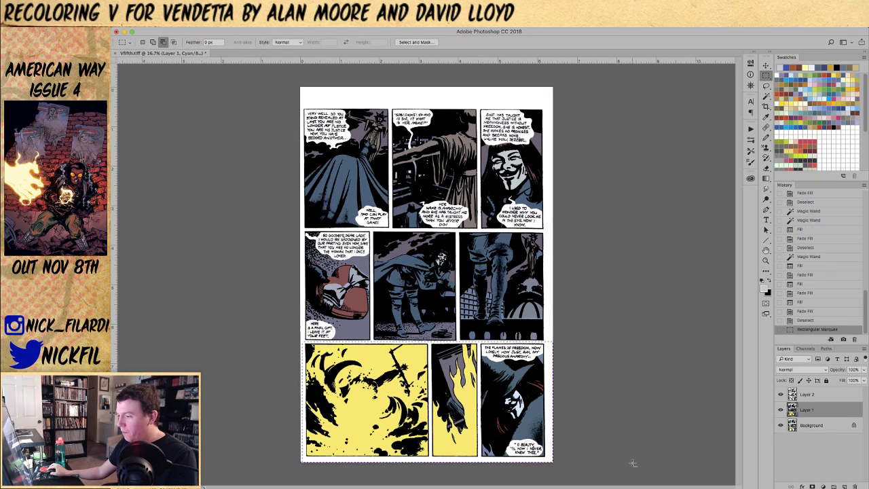
key("w")
left_click(547, 355, "alt")
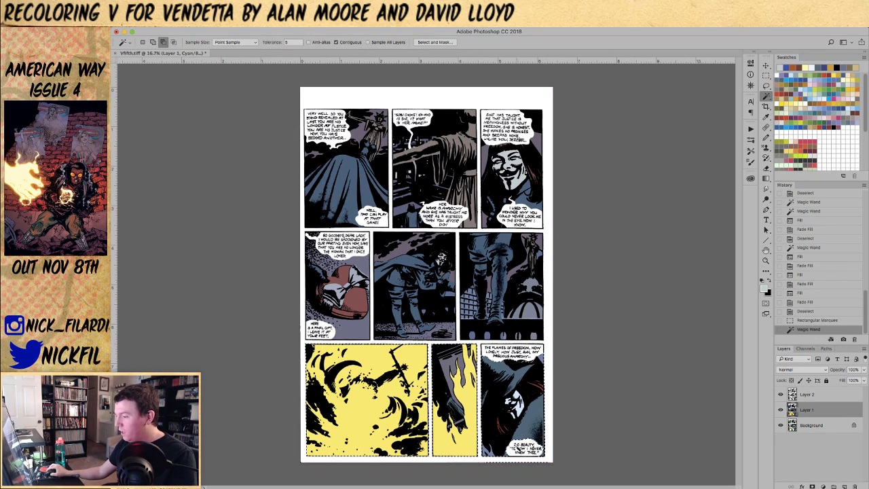
left_click(393, 400, "alt")
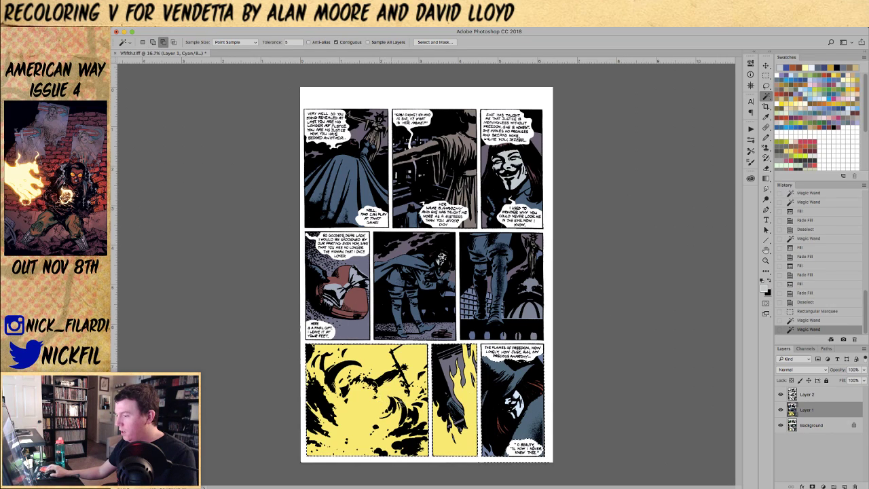
left_click(448, 442, "alt")
- Warm the selected bottom-row colours with a faded pale yellow fill and a faded orange fill, and deselect
left_click(798, 100)
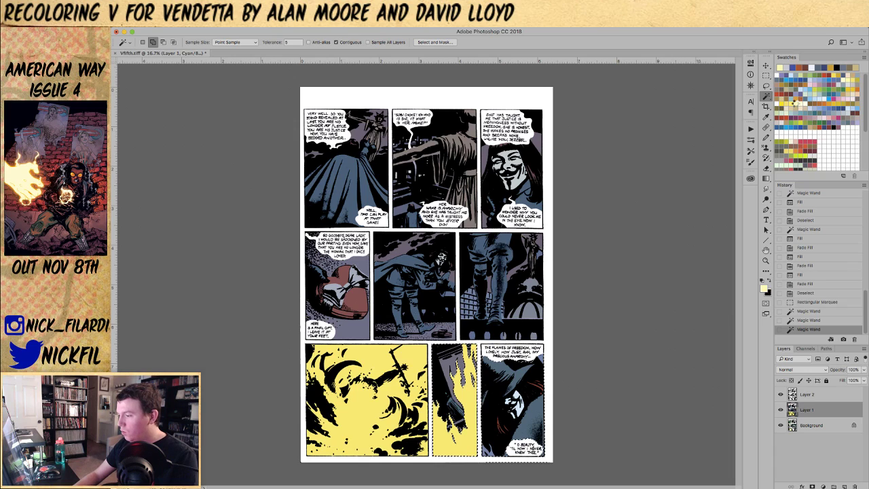
key("alt+BackSpace")
key("ctrl+shift+f")
key("Return")
left_click(801, 102)
key("alt+BackSpace")
key("ctrl+shift+f")
key("Return")
key("ctrl+d")
- Select the tan colour of V's hat and cloak in the last panel using the Magic Wand with Contiguous off
left_click(503, 384)
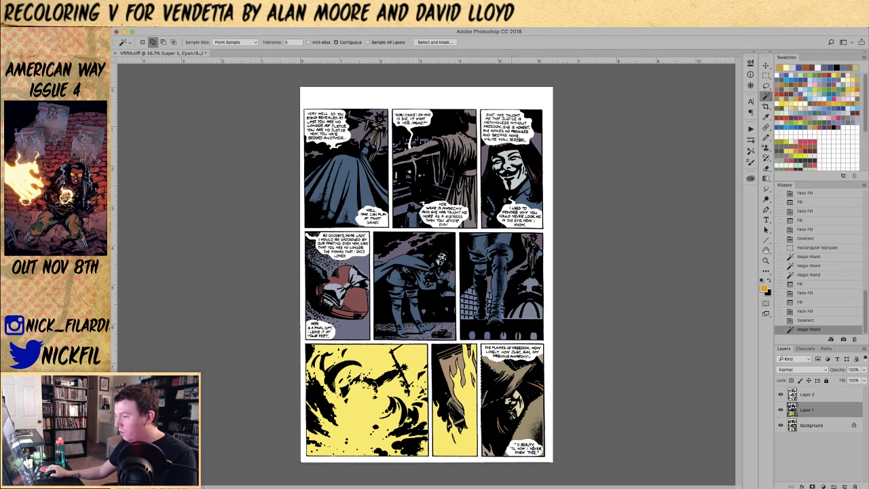
left_click(531, 419)
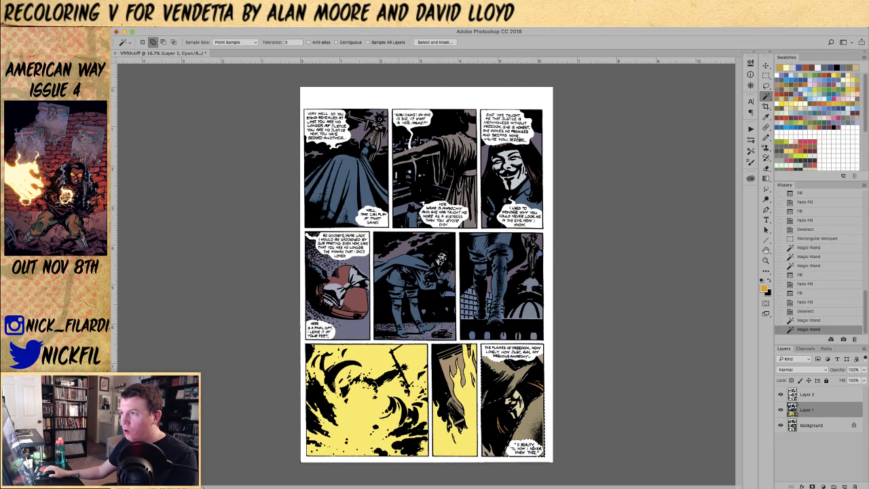
left_click(538, 434)
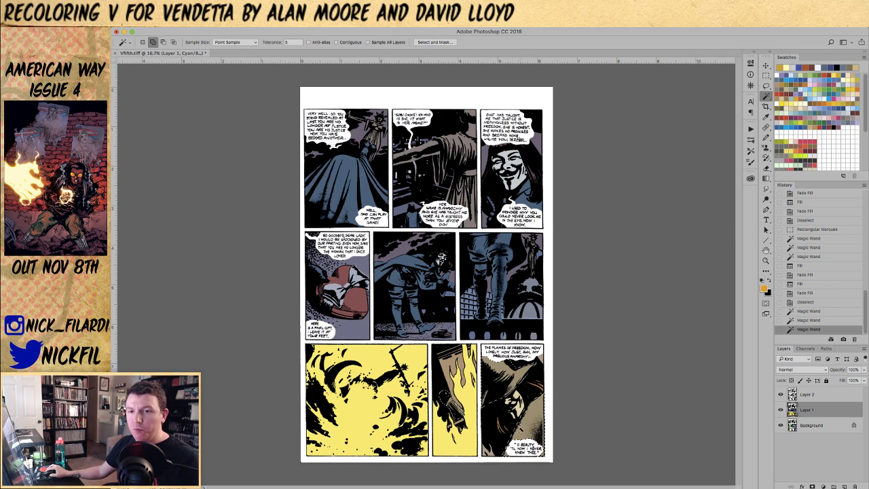
- Examine the tan colour of V's hat in the last panel up close by sampling it with the Eyedropper
key("z")
left_click(485, 398)
scroll(474, 359, "down", 5)
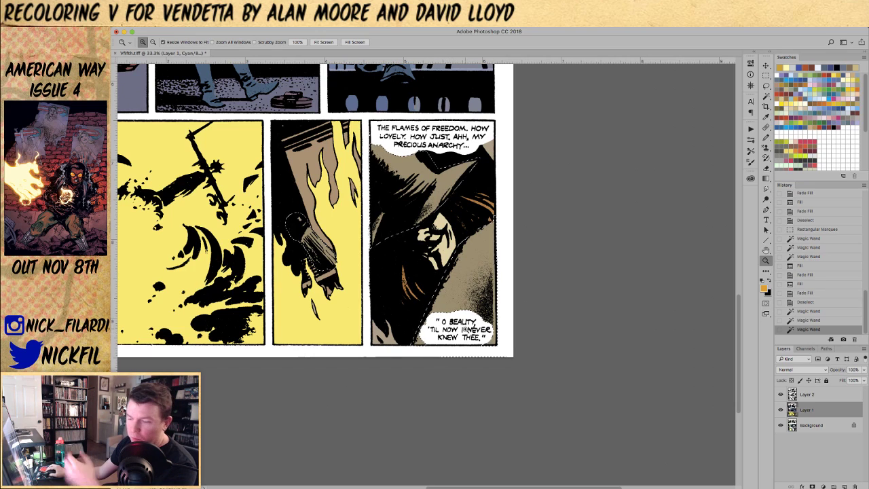
key("i")
left_click_drag(412, 178, 410, 160)
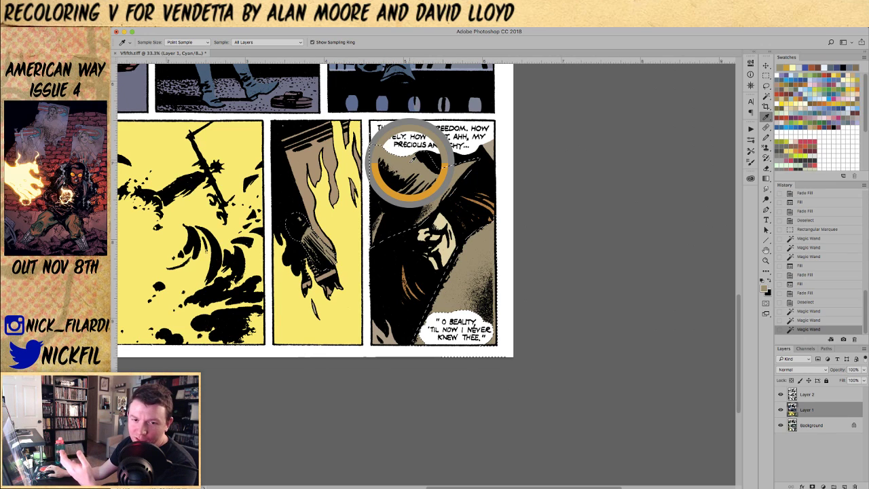
left_click_drag(410, 160, 410, 162)
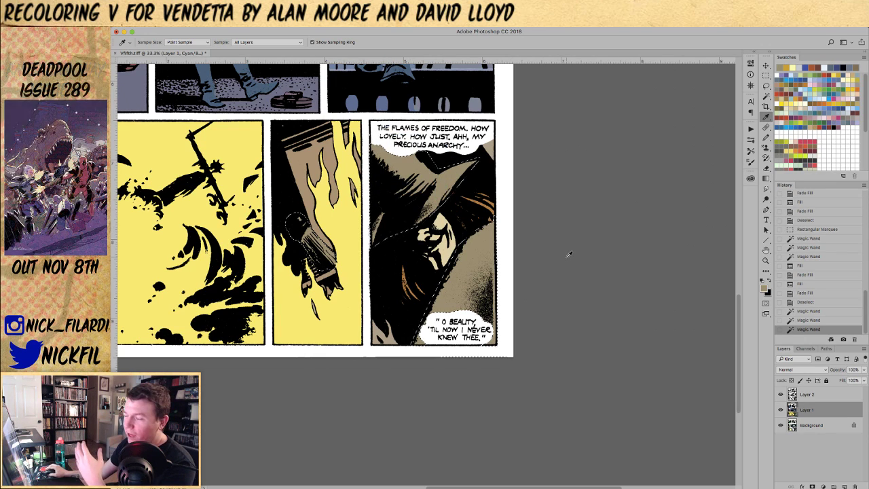
key("z")
left_click(407, 252, "alt")
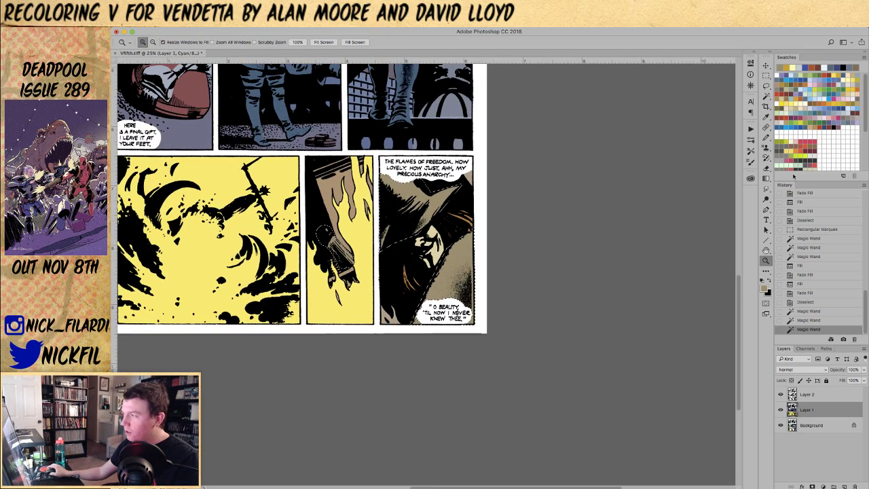
- Tint the selected hat and cloak with faded reddish-brown fills and deselect
left_click(823, 70)
key("alt+BackSpace")
key("ctrl+d")
- Select V's mask colour in the last panel, tint it with a faded orange fill, and deselect
key("w")
left_click_drag(470, 198, 509, 210)
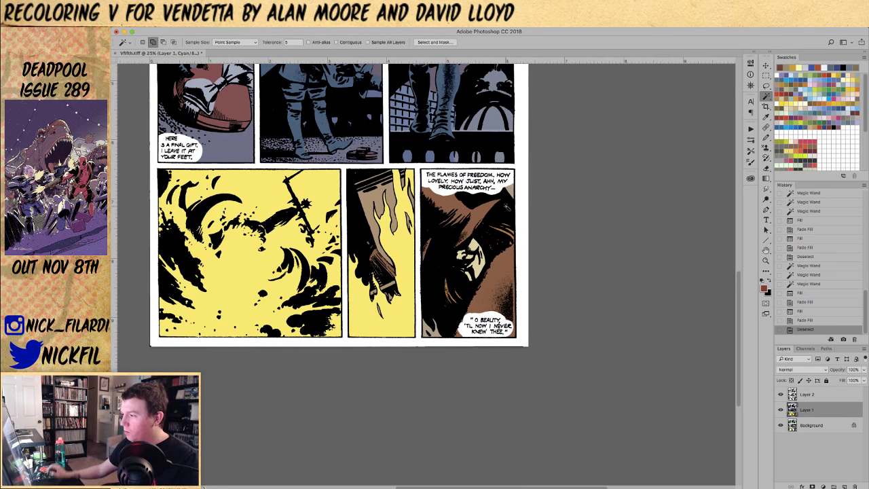
left_click(494, 270)
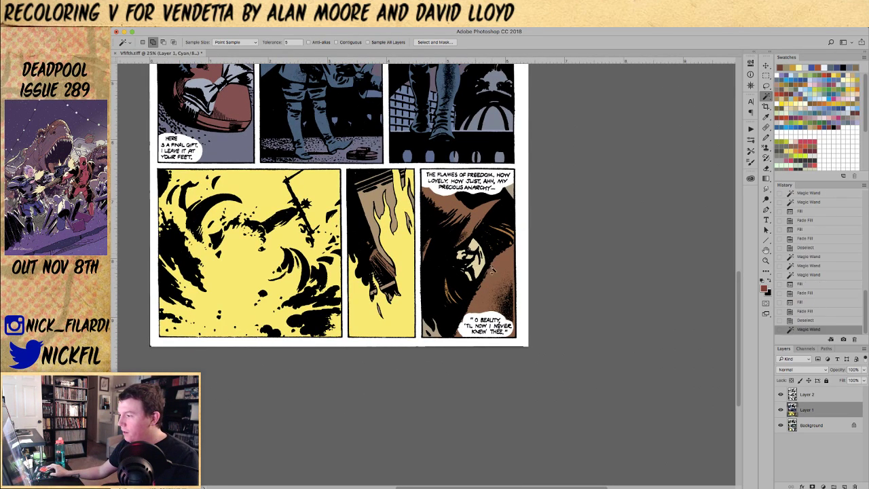
left_click(797, 96)
key("alt+BackSpace")
key("ctrl+d")
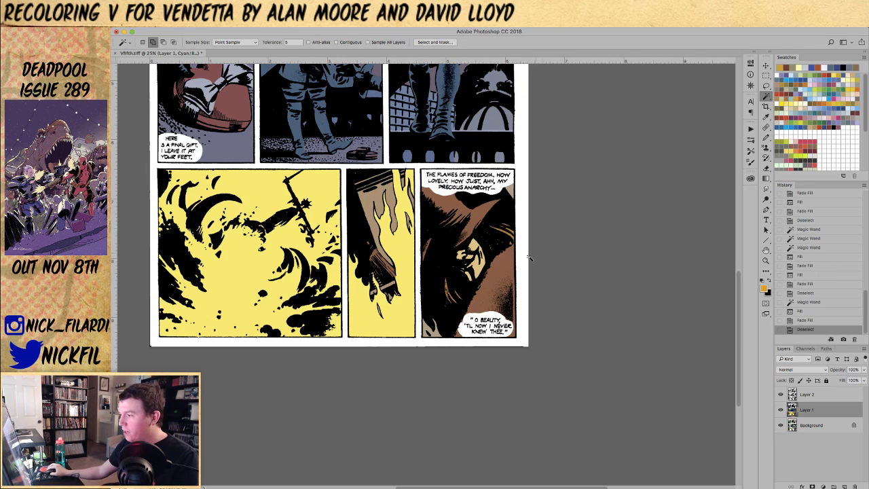
- Select the orange hair strands in the last panel, tint them with a faded orange-red fill, and deselect
left_click(448, 302)
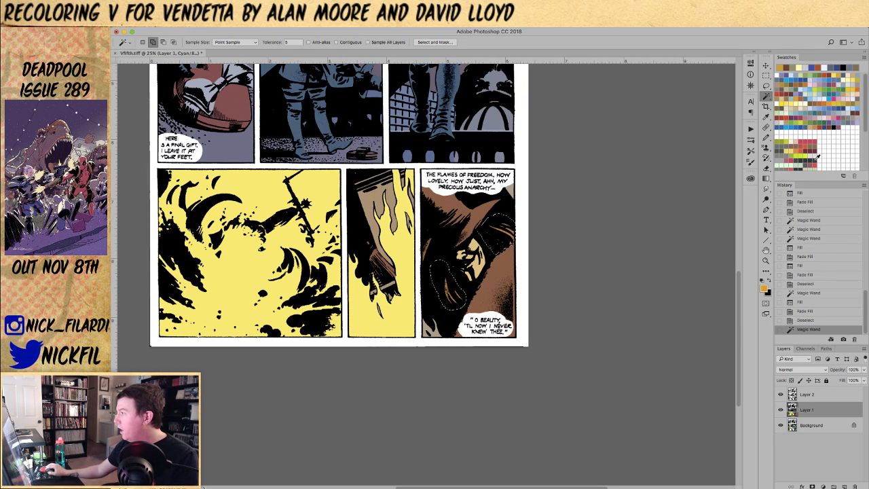
left_click(786, 92)
key("alt+BackSpace")
key("ctrl+d")
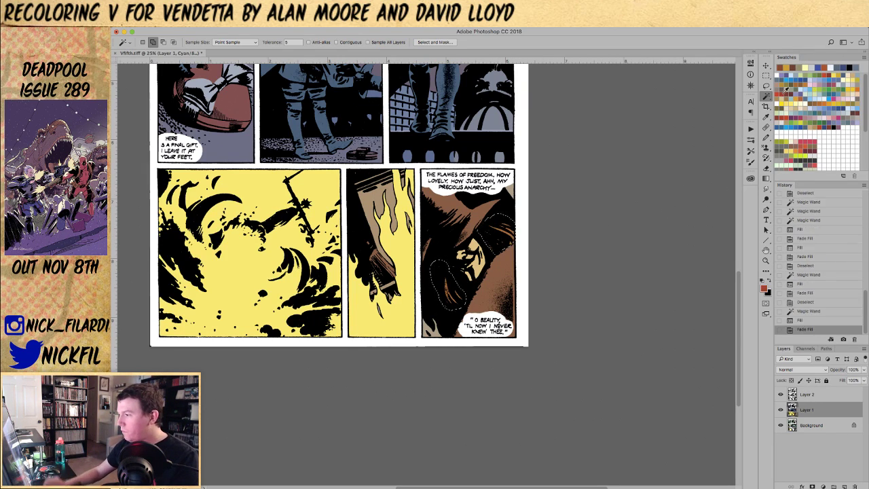
- Select the tan column in the narrow bottom panel, tint it with faded orange and orange-red fills, and deselect
left_click(360, 197)
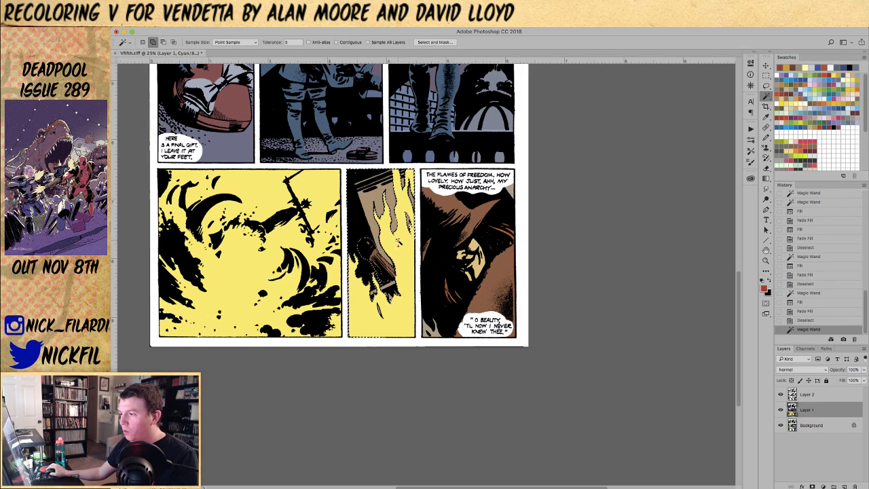
key("z")
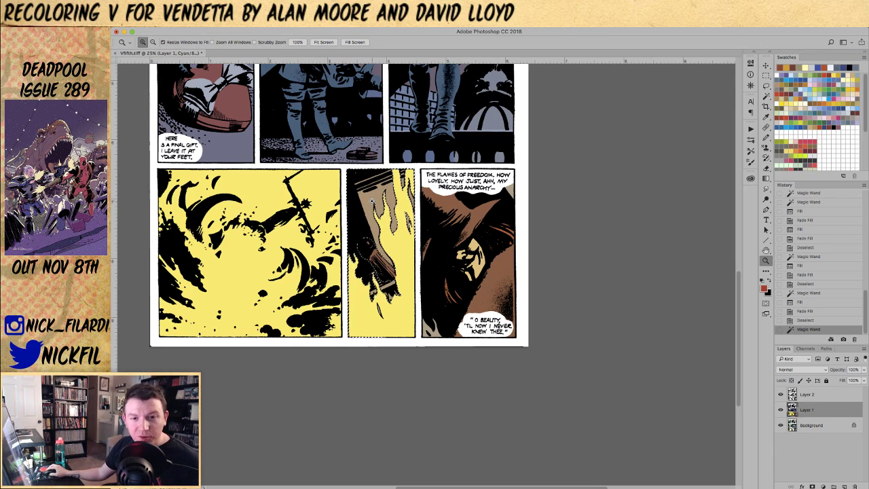
left_click(794, 97)
key("F5")
key("F5")
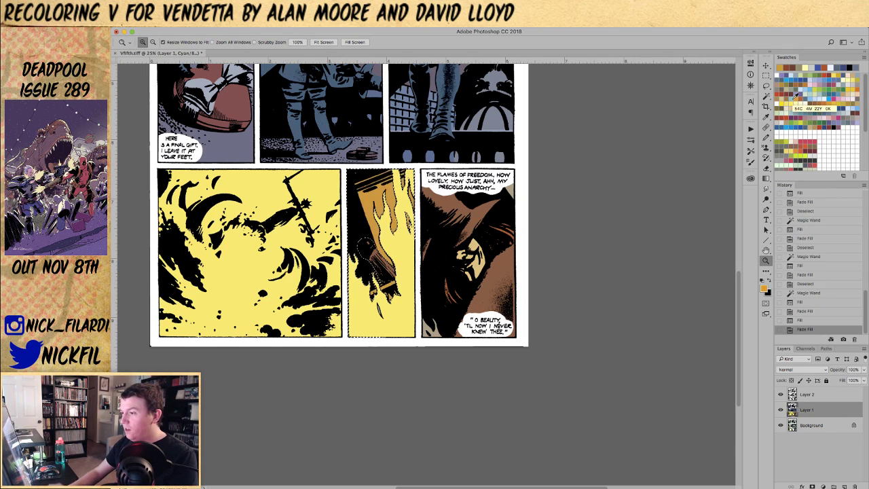
left_click(824, 70)
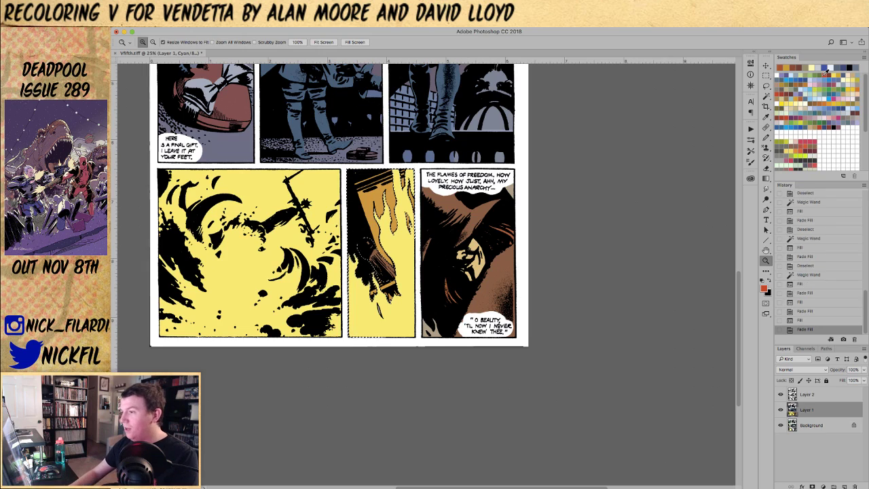
key("ctrl+d")
- Select the brown cloak and V's mask in the last panel in turn, tint each with a faded orange-red fill, and deselect
key("w")
left_click(486, 243)
left_click(511, 248, "shift")
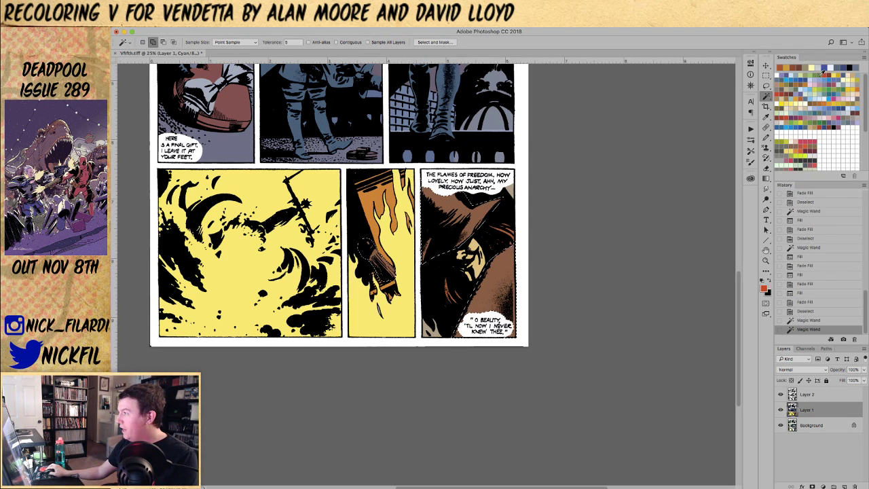
key("alt+BackSpace")
key("ctrl+d")
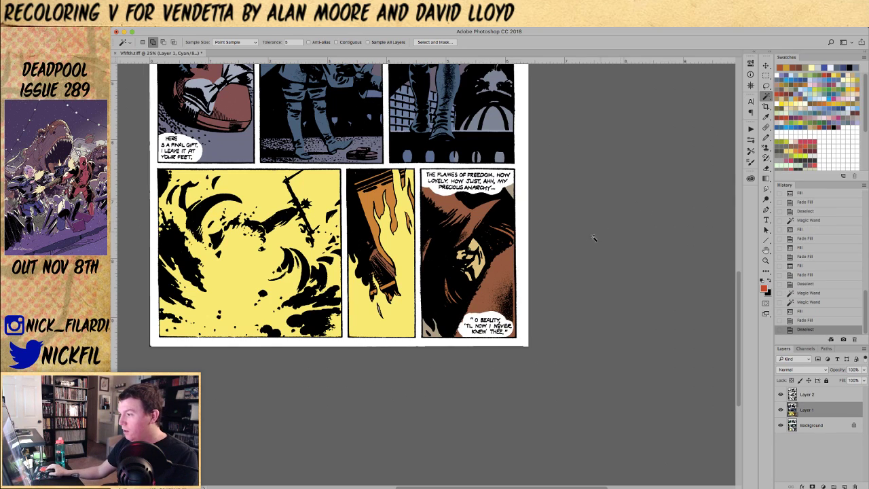
left_click(472, 259)
key("alt+BackSpace")
key("ctrl+d")
- Select the greyish background patches in the last panel, fill them with the orange sampled from the neighbouring panel's column, and deselect
left_click(511, 195)
key("b")
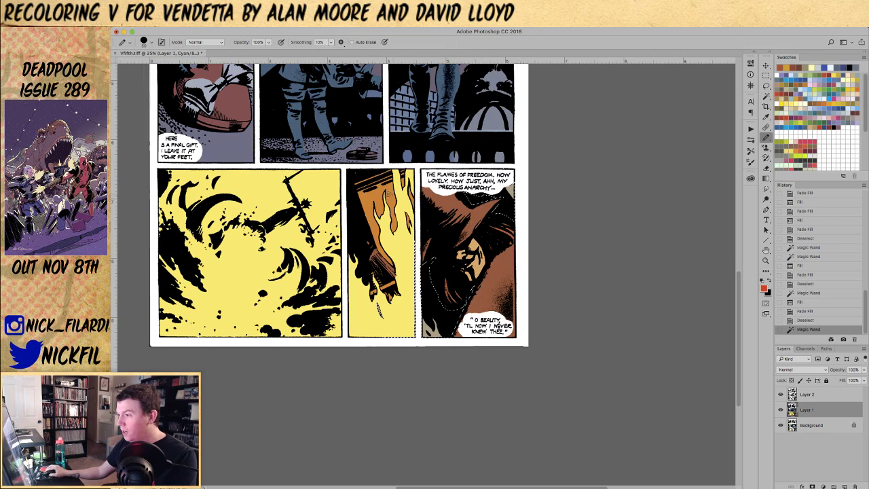
left_click(372, 191, "alt")
key("alt+BackSpace")
key("ctrl+d")
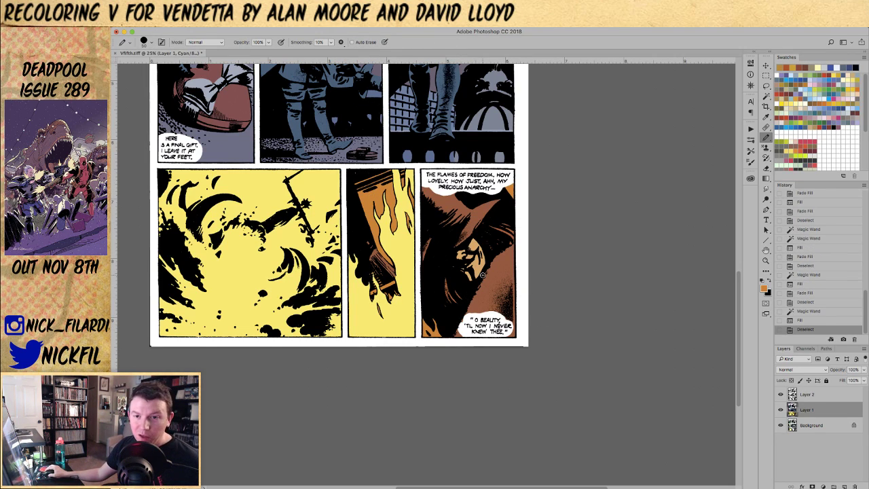
left_click(503, 266, "alt")
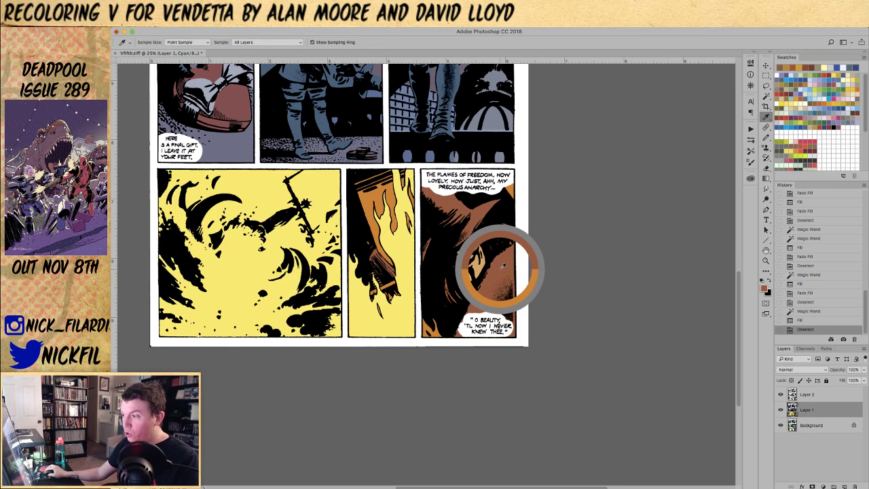
left_click(450, 113, "alt")
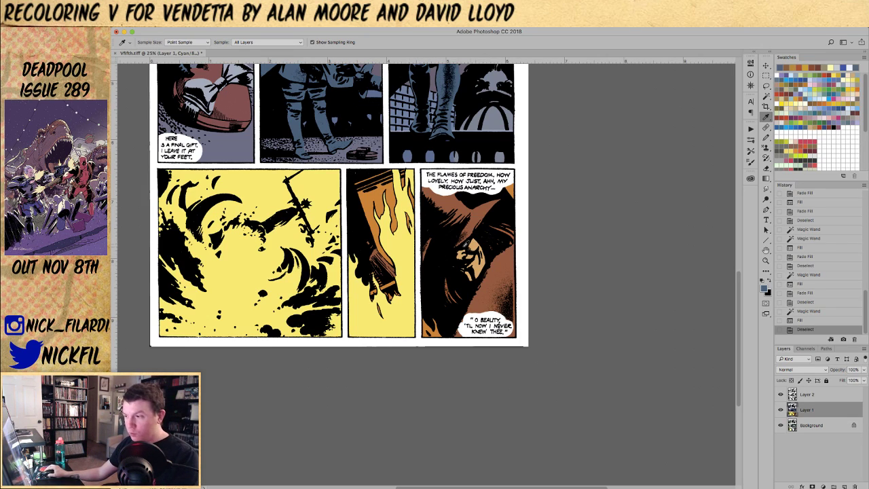
key("w")
left_click(371, 194)
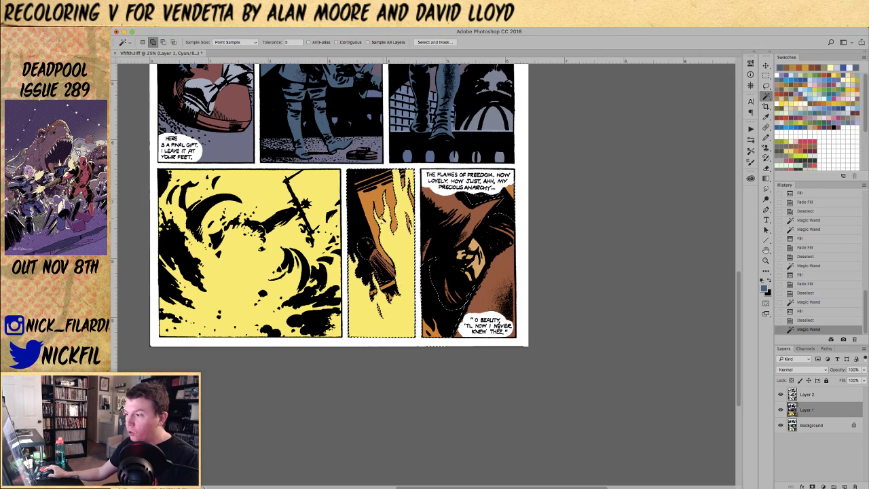
key("ctrl+d")
- Sample the flame yellow, select the orange areas, paint the patch beside the last panel's lower speech balloon yellow with the Pencil, and deselect
key("b")
left_click(372, 301, "alt")
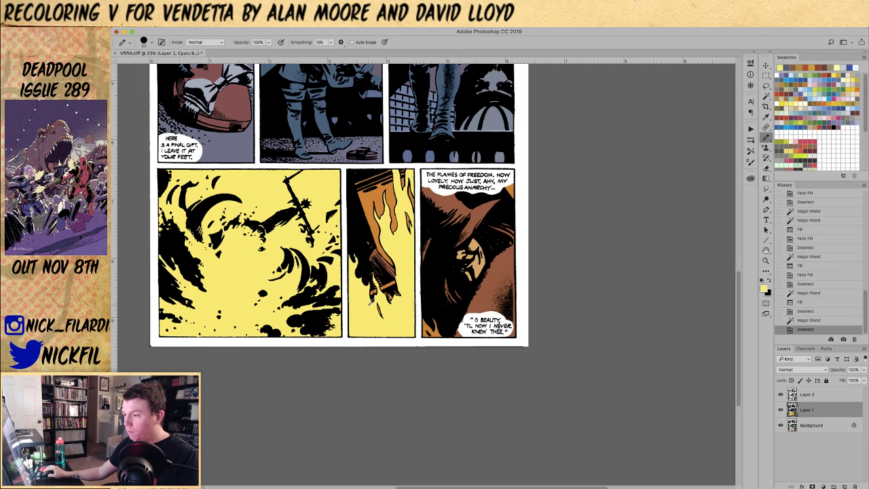
left_click(435, 327)
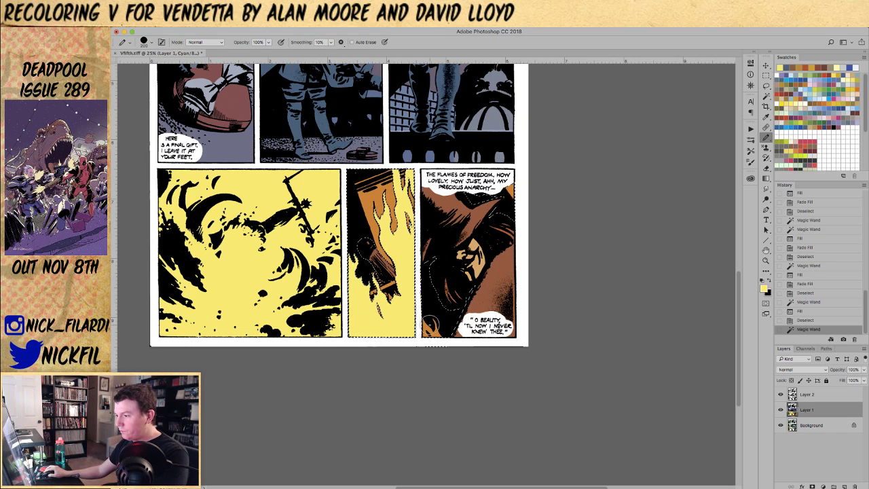
left_click_drag(432, 322, 432, 328)
key("ctrl+d")
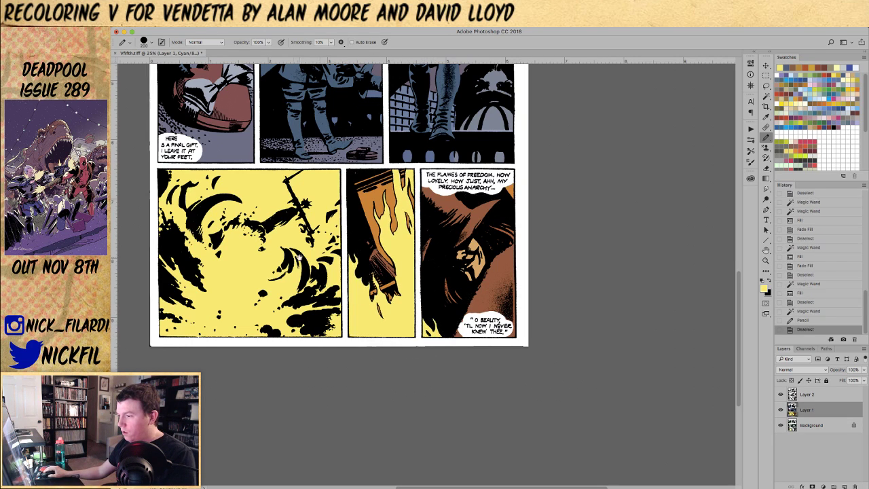
- Select the yellow flames across the bottom row, tint them with a faded pale cream swatch fill, and deselect
left_click_drag(375, 346, 462, 392)
key("w")
left_click(490, 356)
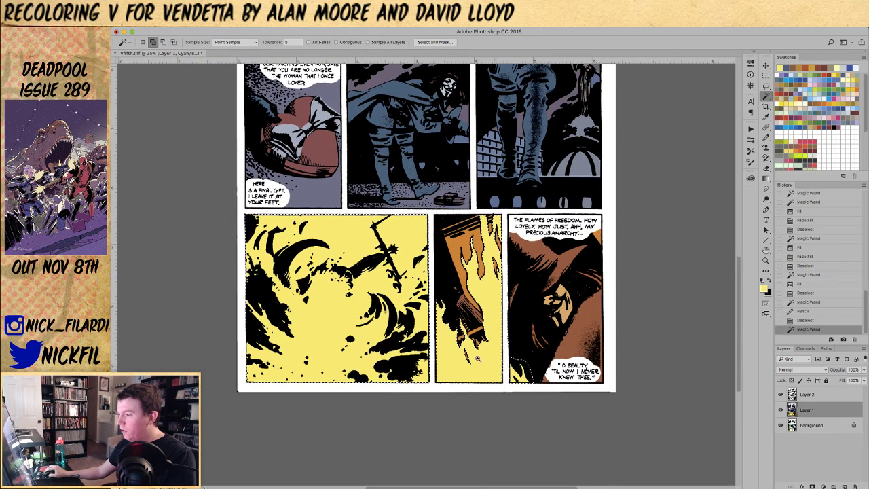
key("z")
left_click(603, 193, "alt")
left_click(803, 100)
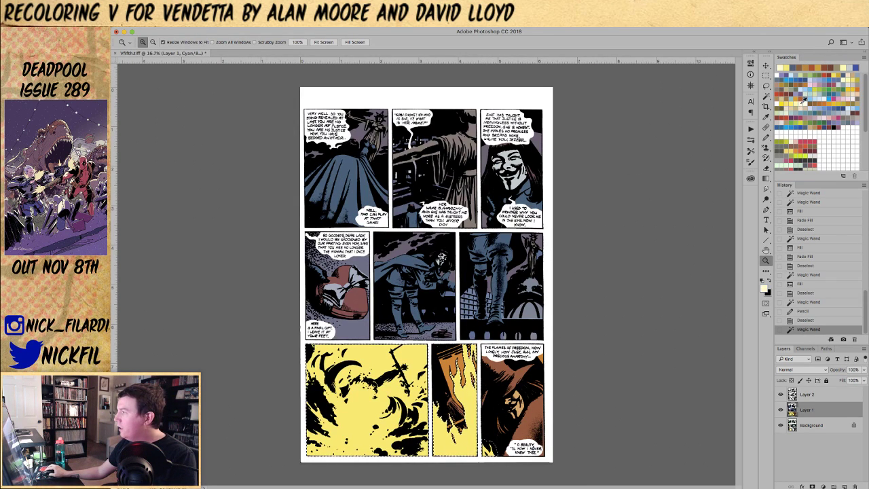
key("alt+BackSpace")
key("ctrl+shift+f")
key("Return")
key("ctrl+d")
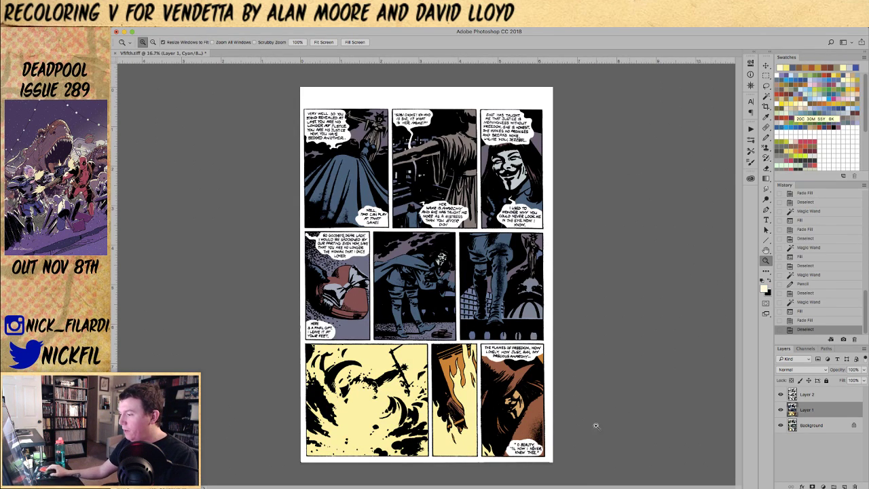
- Step back through the flame tint and refade the cream fill to a stronger yellow, leaving nothing selected
left_click(484, 399)
left_click_drag(550, 410, 533, 291)
key("ctrl+z")
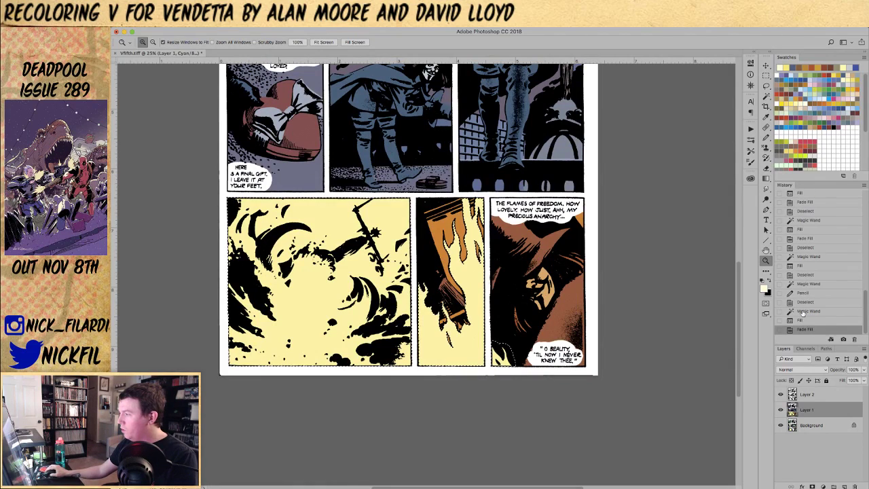
key("ctrl+alt+z")
key("ctrl+shift+z")
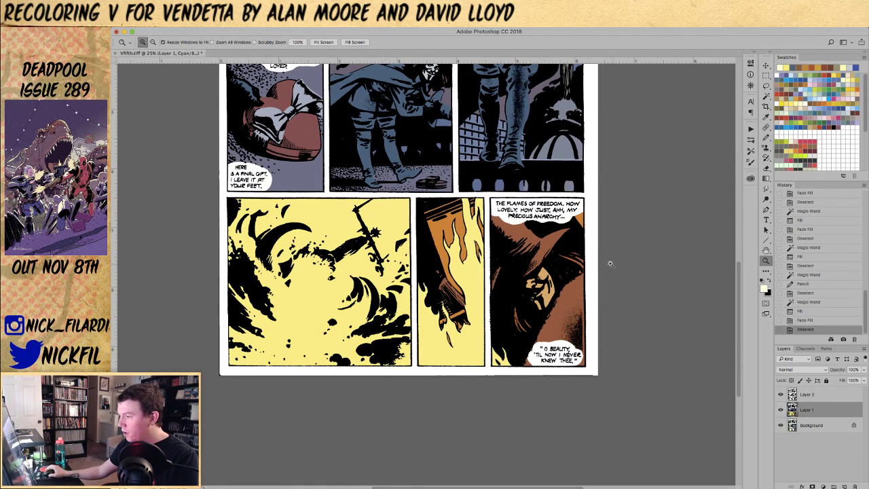
left_click(462, 268, "alt")
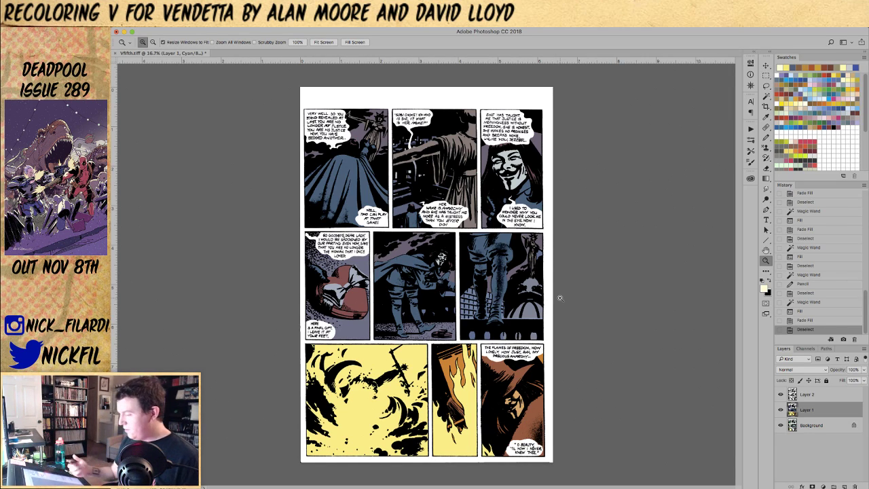
- Lasso the light strips between the folds of V's blue cloak in the first panel
key("l")
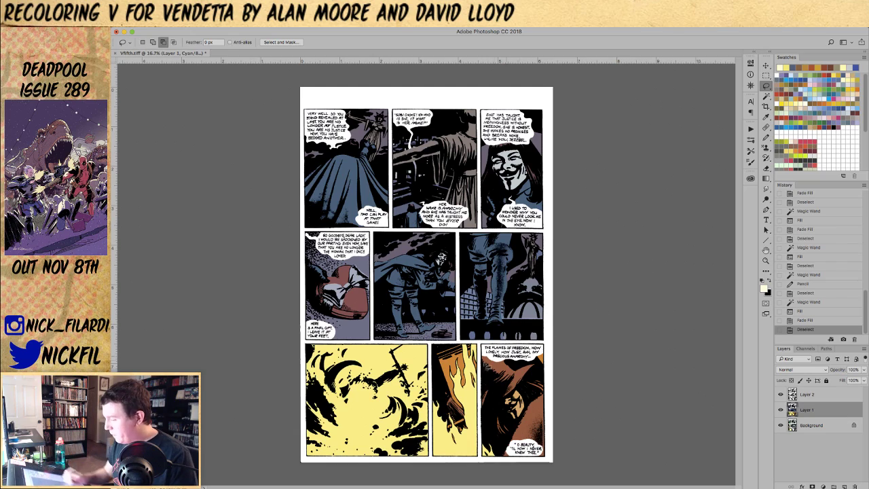
left_click(765, 260)
left_click(675, 237)
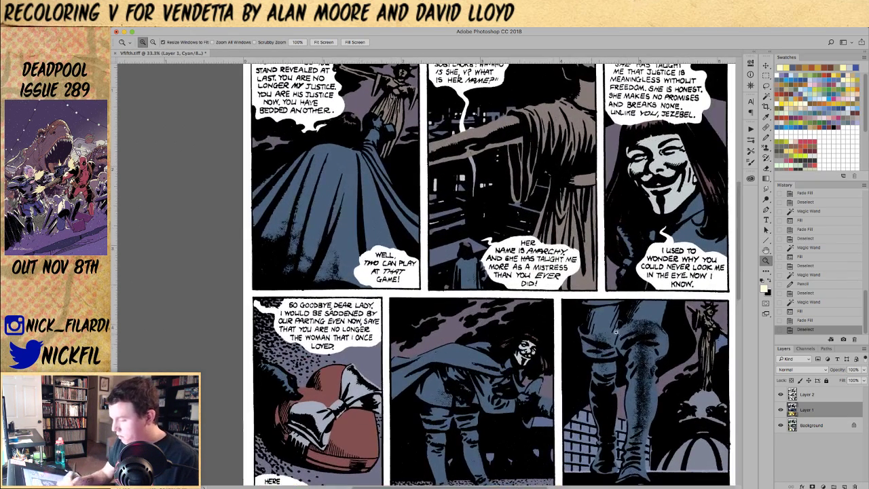
scroll(398, 275, "up", 4)
scroll(398, 275, "left", 2)
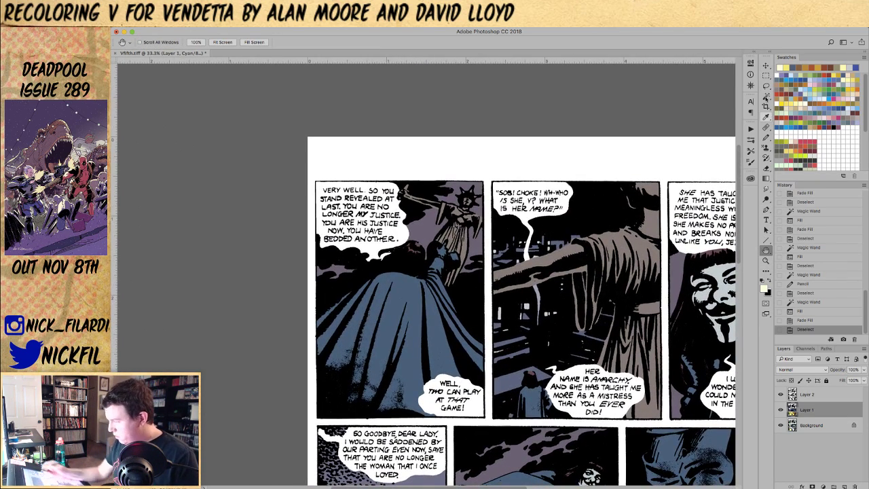
left_click(765, 86)
mouse_move(364, 293)
left_mouse_down()
mouse_move(320, 339)
mouse_move(384, 273)
mouse_move(334, 354)
mouse_move(368, 306)
mouse_move(360, 377)
mouse_move(398, 291)
mouse_move(374, 385)
mouse_move(413, 302)
mouse_move(401, 393)
mouse_move(428, 377)
mouse_move(425, 274)
mouse_move(442, 372)
mouse_move(448, 319)
mouse_move(427, 278)
mouse_move(465, 343)
mouse_move(425, 274)
mouse_move(441, 271)
mouse_move(441, 255)
left_mouse_up()
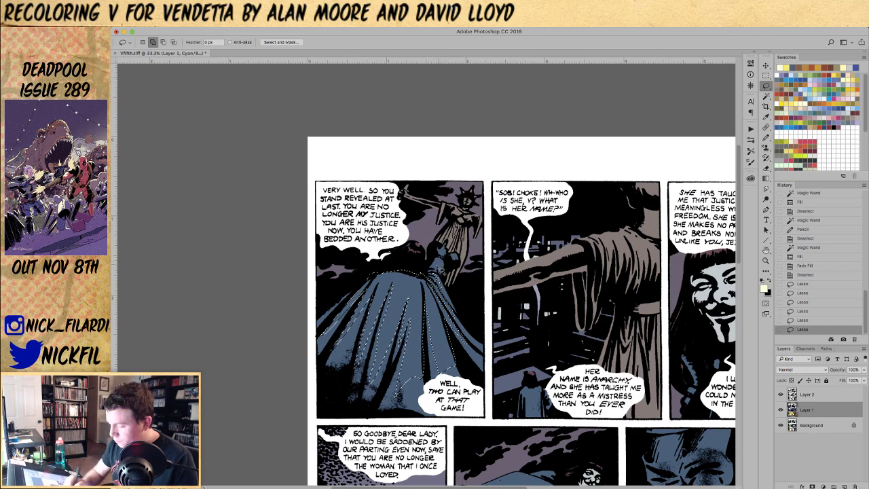
- Refine the cloak selection along its upper edge and add V's raised arm and hair in the first panel
left_click_drag(370, 277, 377, 273)
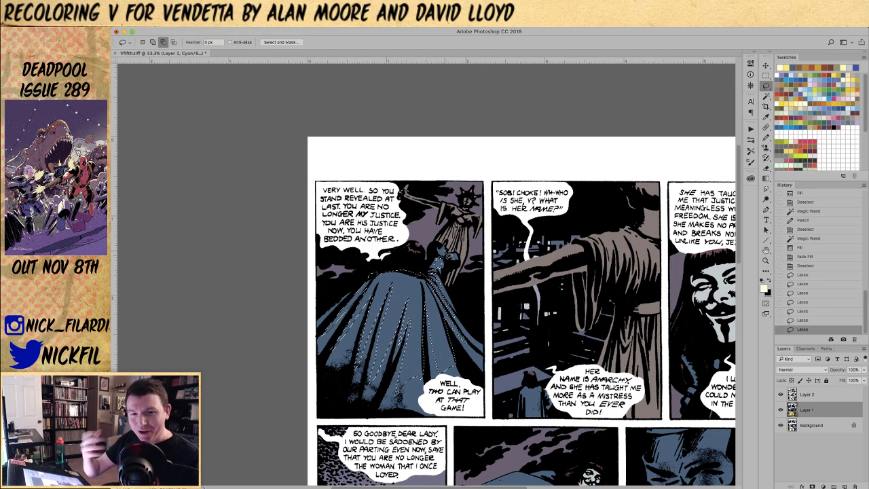
key("shift")
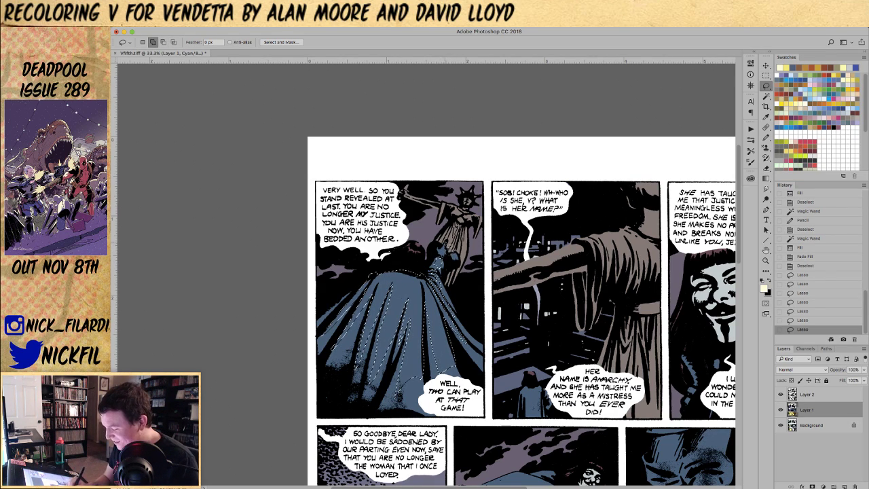
mouse_move(437, 252)
left_mouse_down()
mouse_move(466, 299)
mouse_move(441, 339)
left_mouse_up()
mouse_move(460, 265)
left_mouse_down()
mouse_move(446, 246)
mouse_move(412, 256)
mouse_move(428, 254)
mouse_move(418, 235)
mouse_move(428, 247)
mouse_move(416, 255)
left_mouse_up()
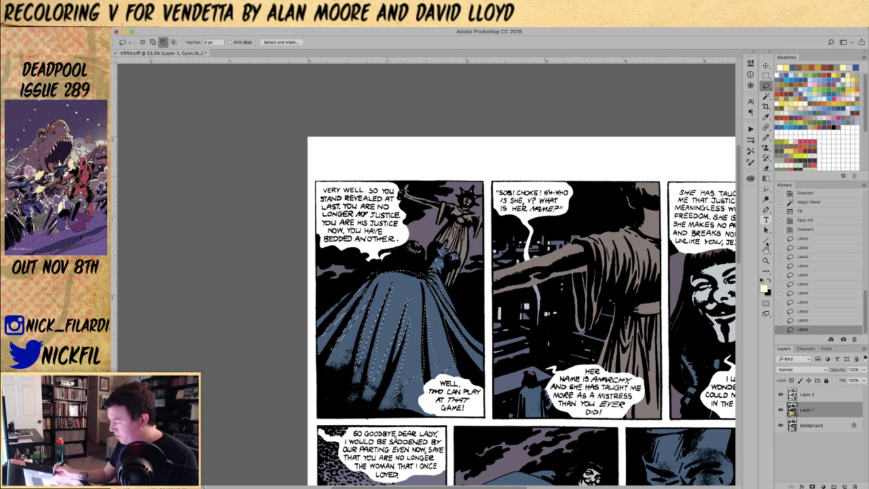
- Add the upper side of the statue's outstretched arm and its sleeve edge in the second panel to the lasso selection
key("h")
left_click_drag(550, 314, 464, 310)
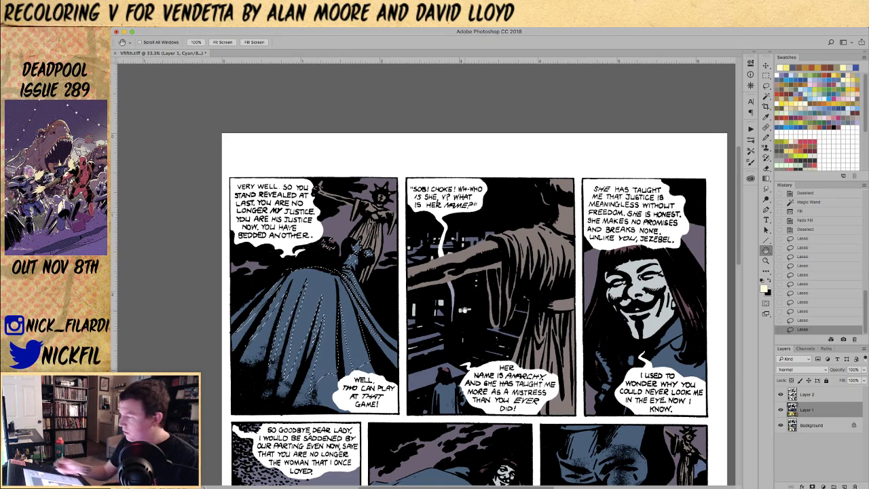
key("l")
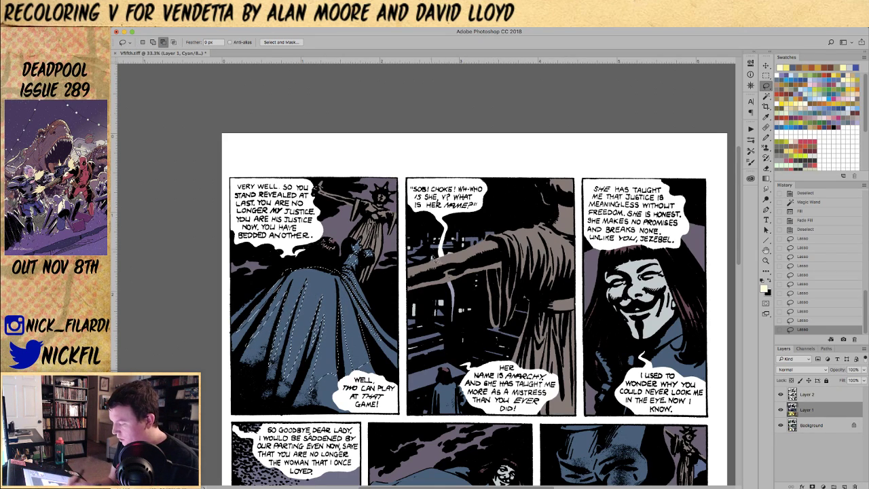
mouse_move(459, 255)
left_mouse_down()
mouse_move(465, 264)
mouse_move(407, 278)
left_mouse_up()
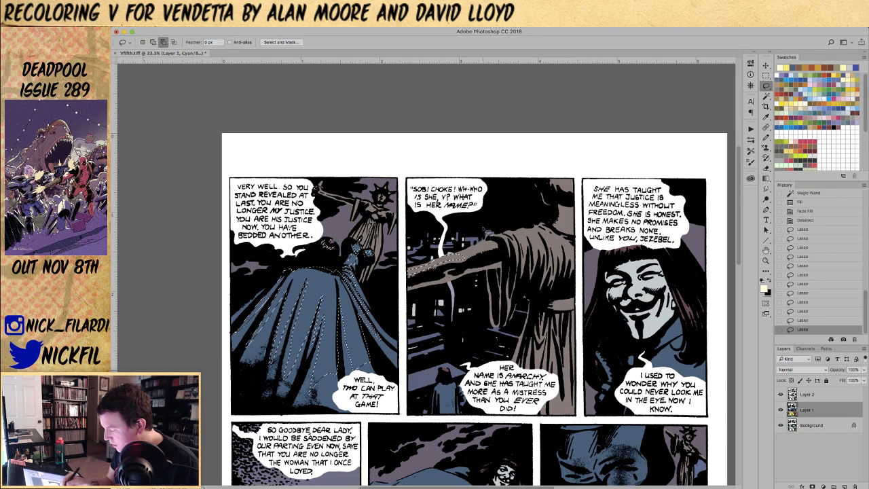
mouse_move(477, 254)
left_mouse_down()
mouse_move(488, 250)
mouse_move(464, 262)
mouse_move(499, 243)
left_mouse_up()
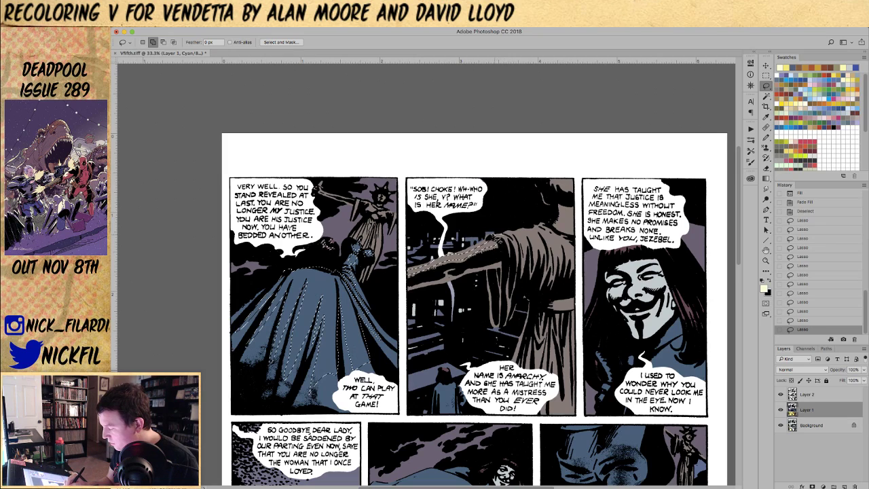
left_click_drag(499, 241, 504, 237)
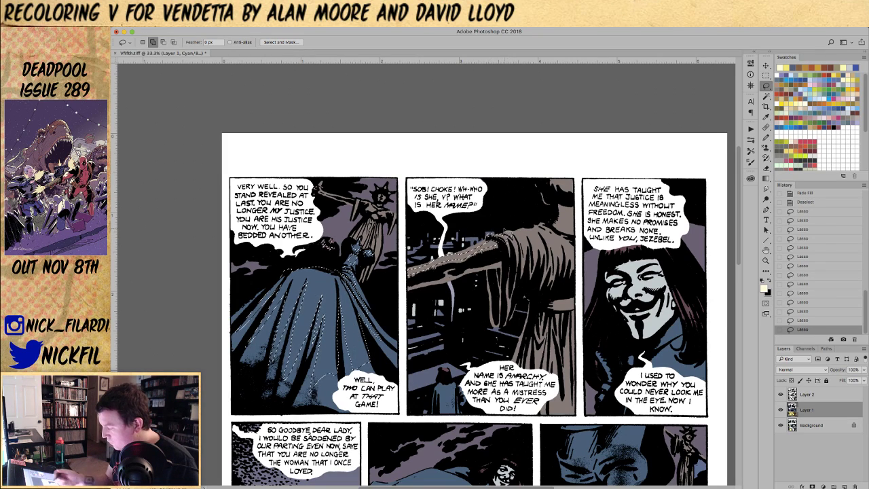
- Extend the lasso selection to the light areas of the small statue's head and shoulders in the first panel
left_click_drag(375, 217, 377, 204)
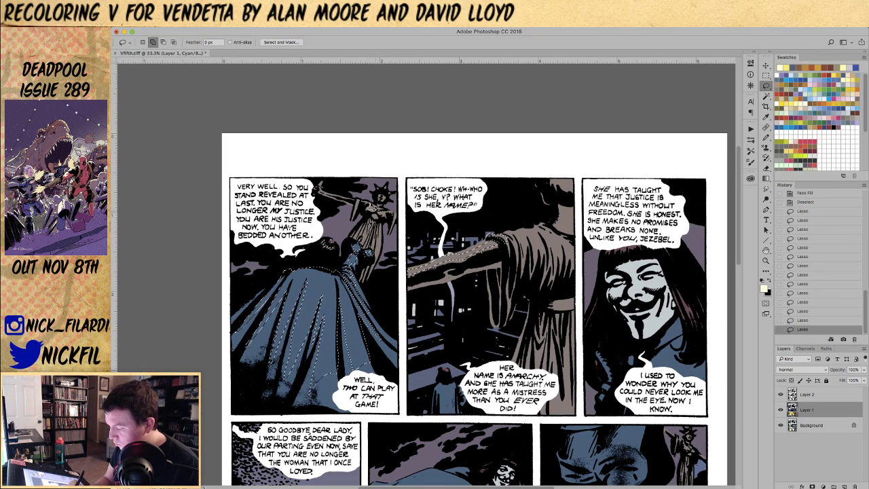
left_click(765, 260)
left_click(427, 317)
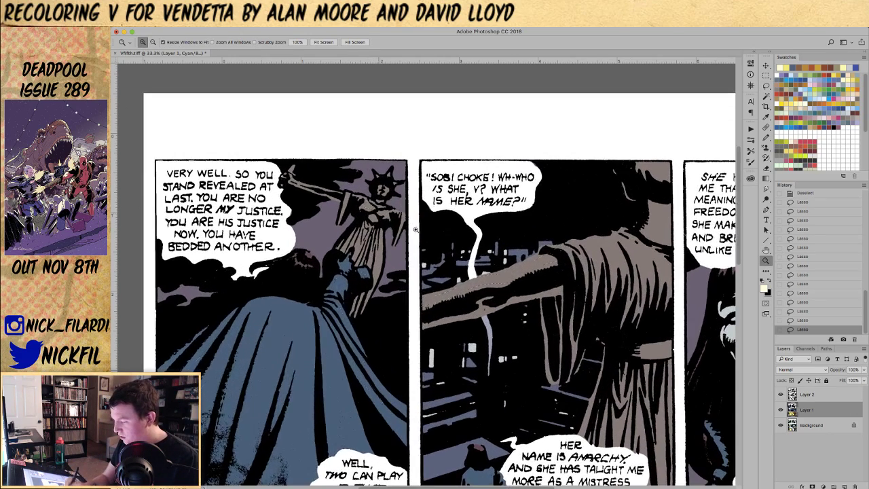
left_click(766, 249)
left_click_drag(488, 279, 599, 285)
left_click(766, 85)
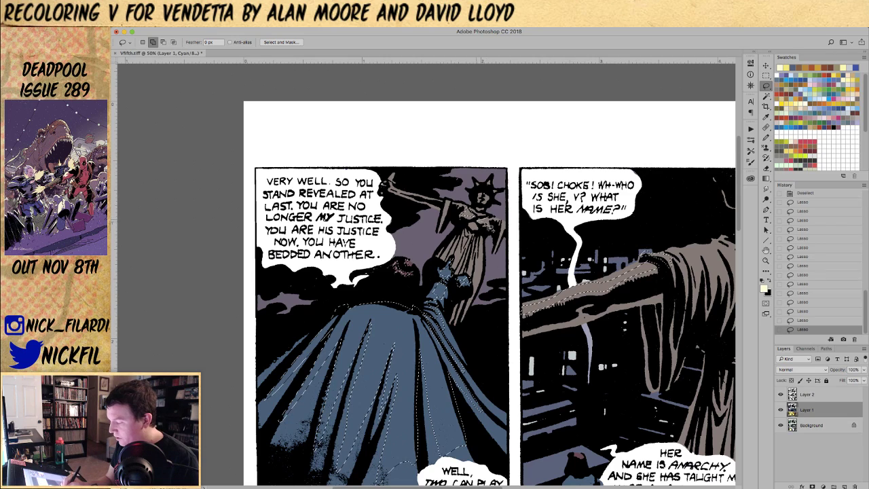
left_click_drag(483, 210, 487, 212)
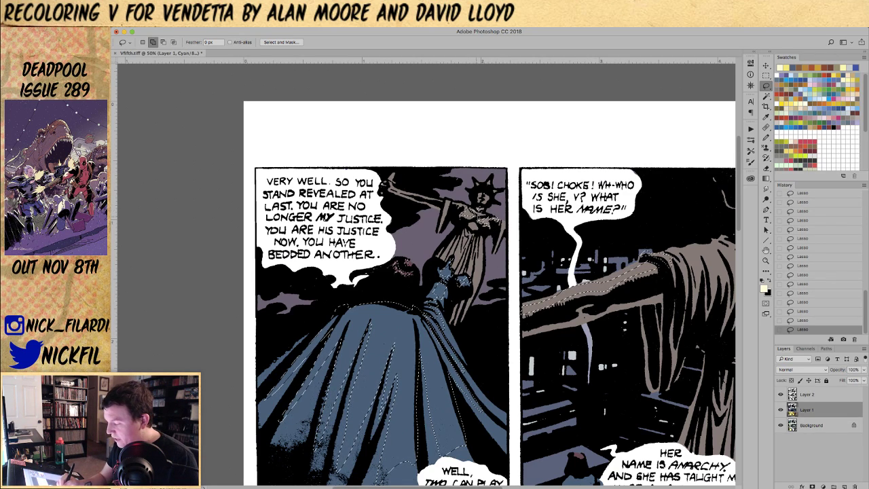
key("alt")
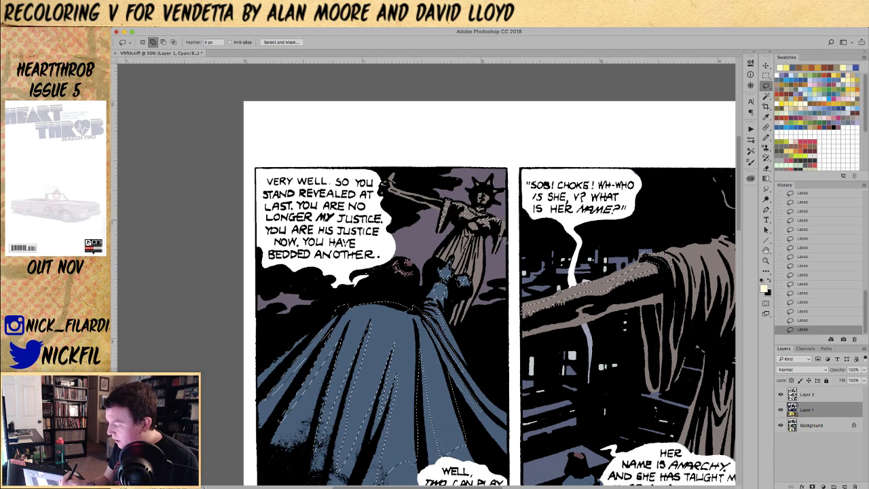
key("alt")
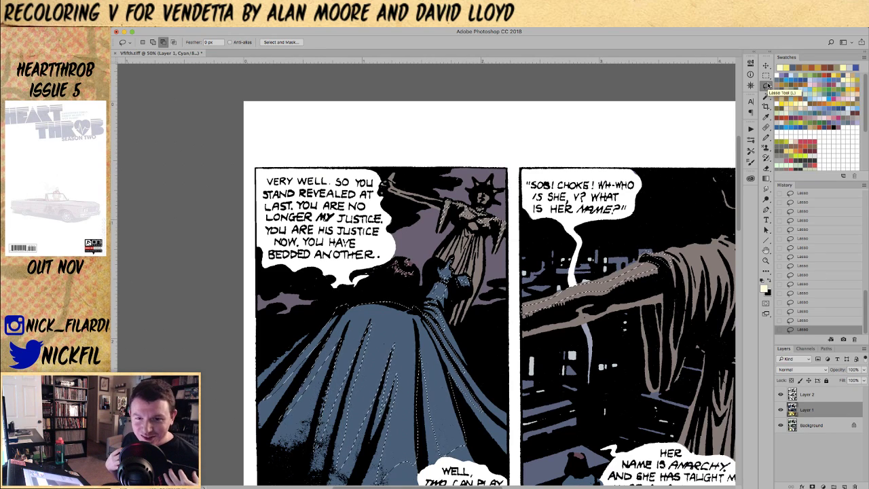
- Add the small statue's raised hand, outstretched arm and chest in the first panel to the lasso selection
mouse_move(390, 186)
left_mouse_down()
mouse_move(394, 178)
mouse_move(396, 188)
mouse_move(392, 179)
left_mouse_up()
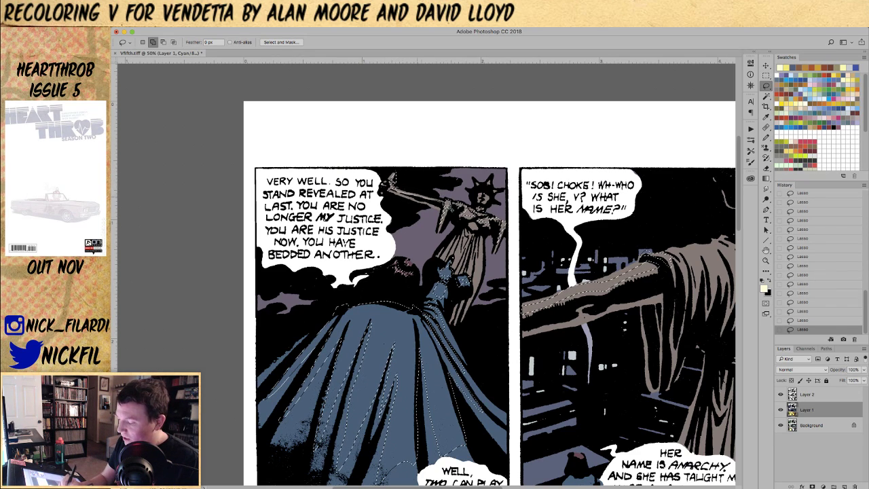
key("alt")
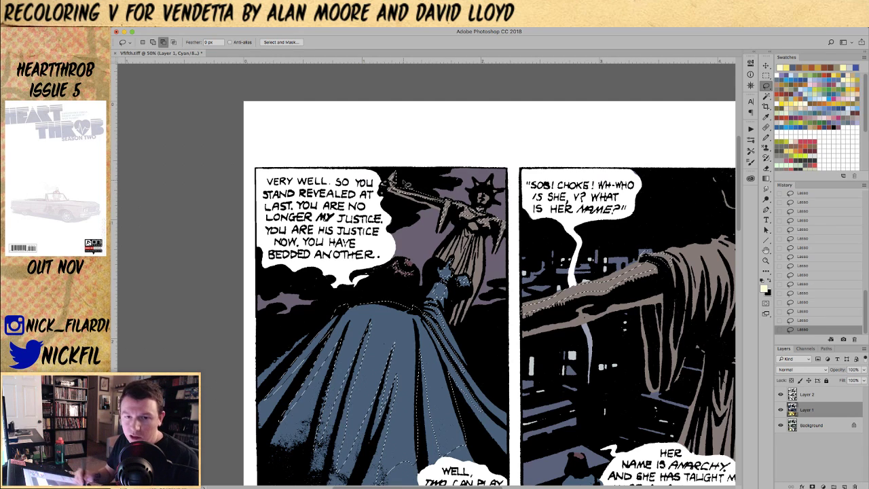
left_click_drag(405, 186, 402, 191)
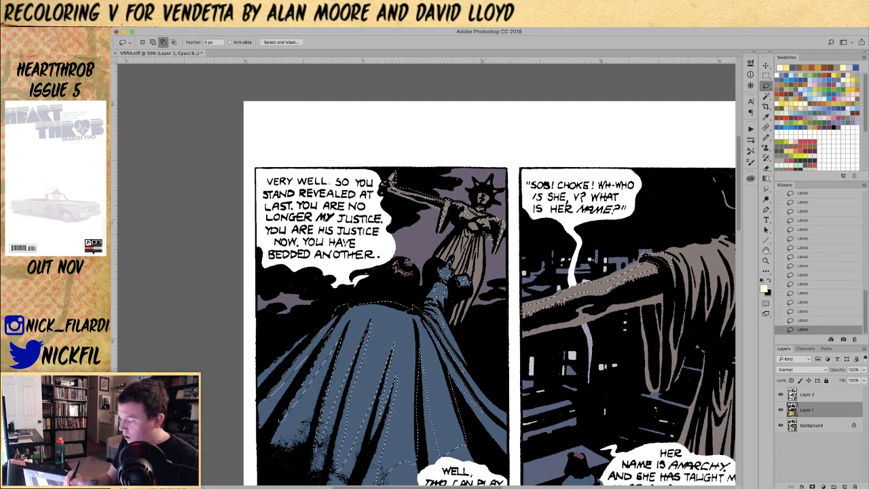
left_click_drag(474, 237, 475, 219)
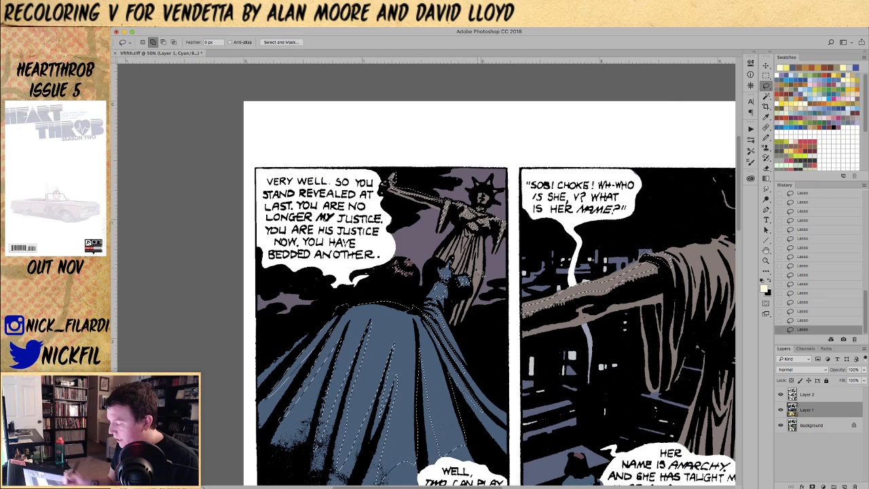
- Add the light folds of the small statue's robe and the edge of its crowned head to the selection
mouse_move(445, 273)
left_mouse_down()
mouse_move(463, 239)
mouse_move(456, 276)
mouse_move(472, 235)
mouse_move(462, 248)
mouse_move(456, 238)
left_mouse_up()
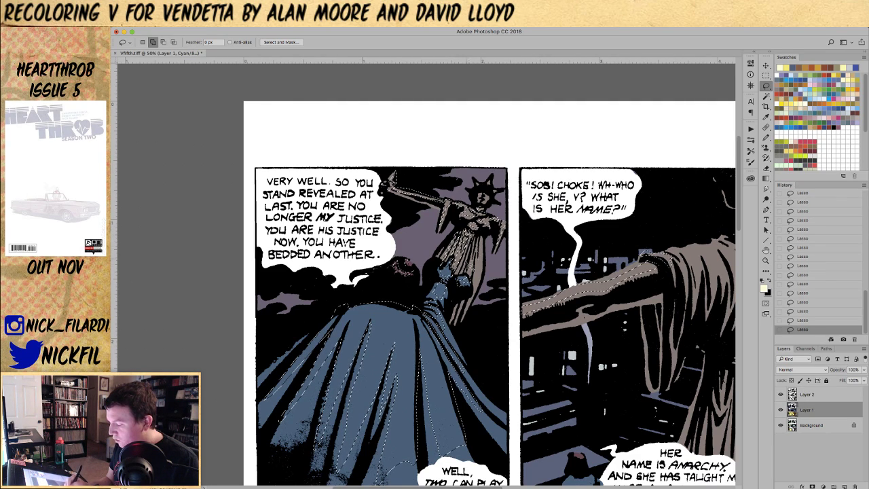
mouse_move(480, 252)
left_mouse_down()
mouse_move(471, 277)
mouse_move(483, 250)
left_mouse_up()
mouse_move(482, 248)
left_mouse_down()
mouse_move(477, 291)
mouse_move(486, 238)
left_mouse_up()
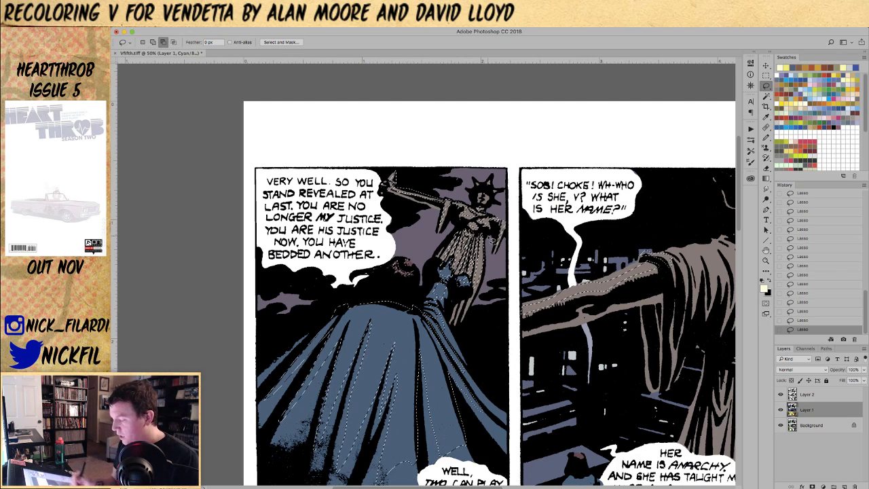
key("space")
mouse_move(552, 340)
left_mouse_down()
mouse_move(474, 326)
mouse_move(437, 368)
left_mouse_up()
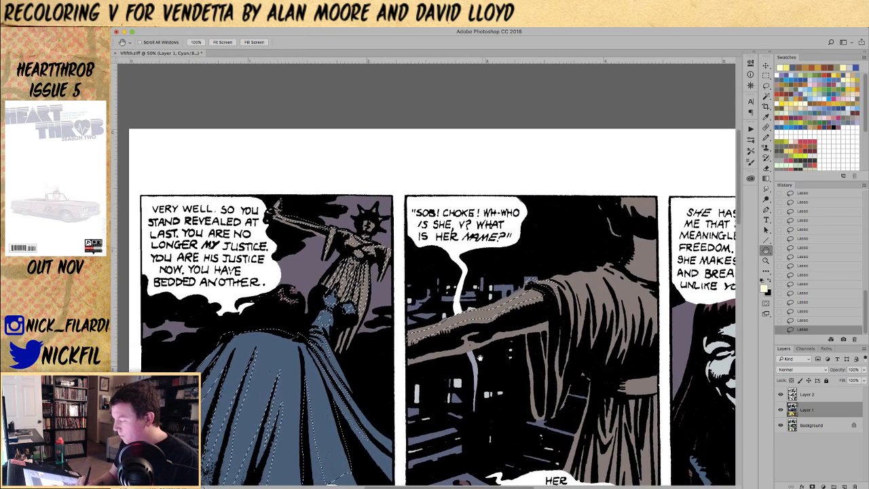
mouse_move(372, 233)
left_mouse_down()
mouse_move(381, 220)
mouse_move(373, 223)
mouse_move(382, 232)
mouse_move(380, 206)
mouse_move(393, 226)
mouse_move(383, 224)
left_mouse_up()
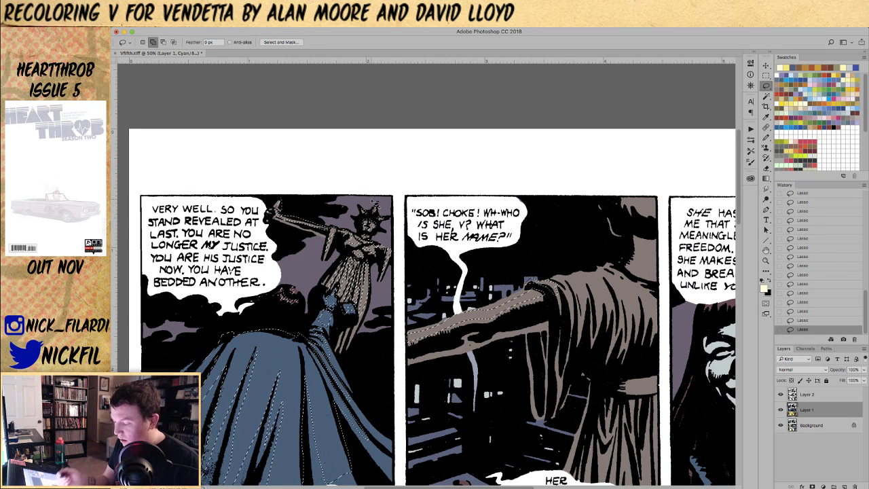
- Lasso the light shoulder drapery, neck and face edge of the large statue in the second panel, trimming the shadows
key("space")
left_click_drag(524, 329, 392, 239)
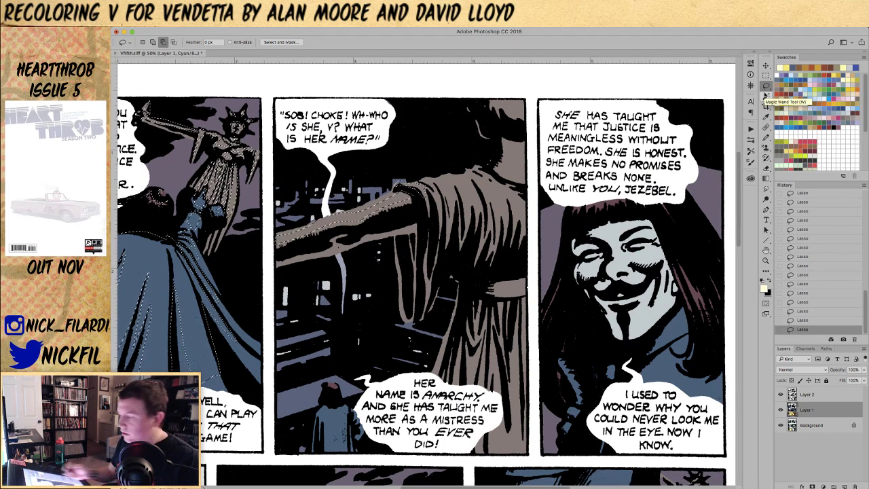
key("shift")
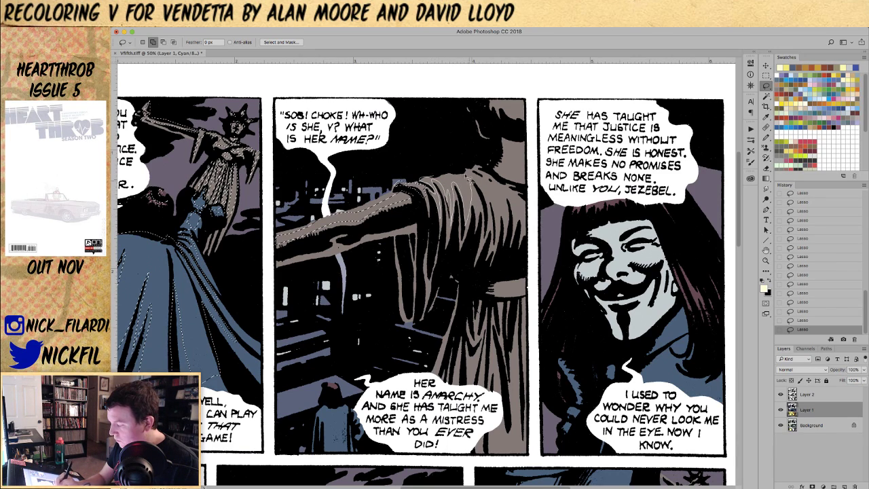
key("alt")
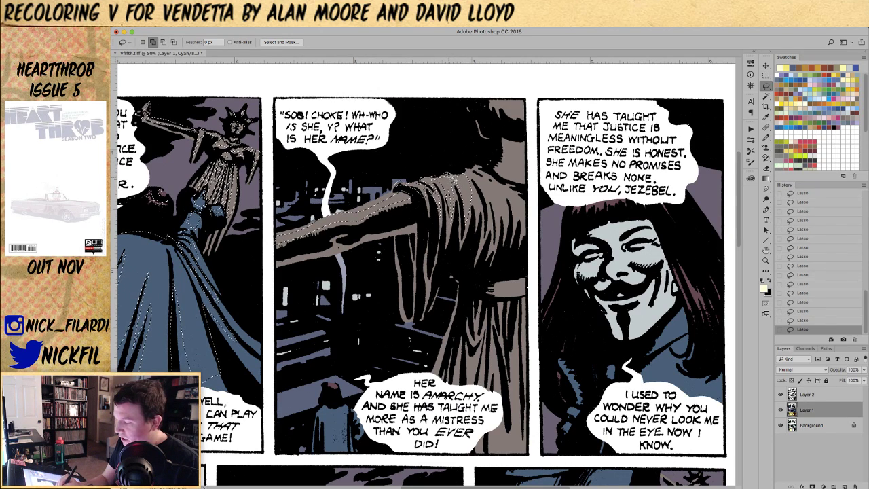
key("alt")
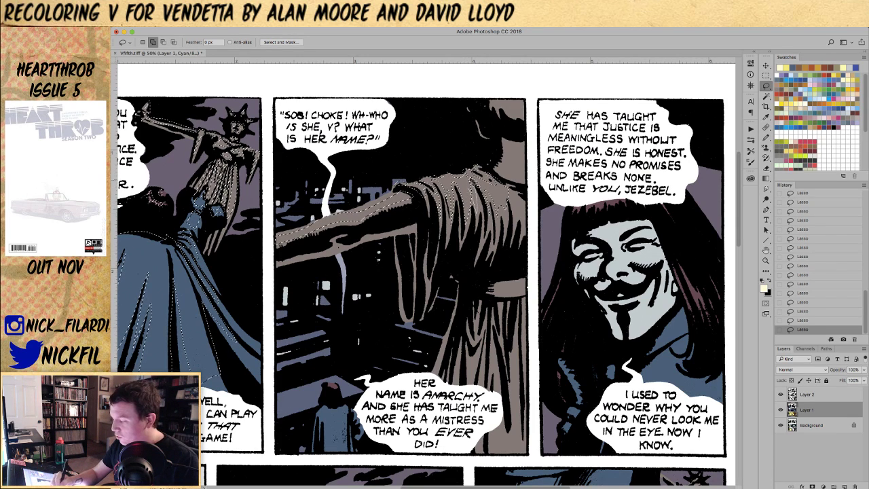
key("alt")
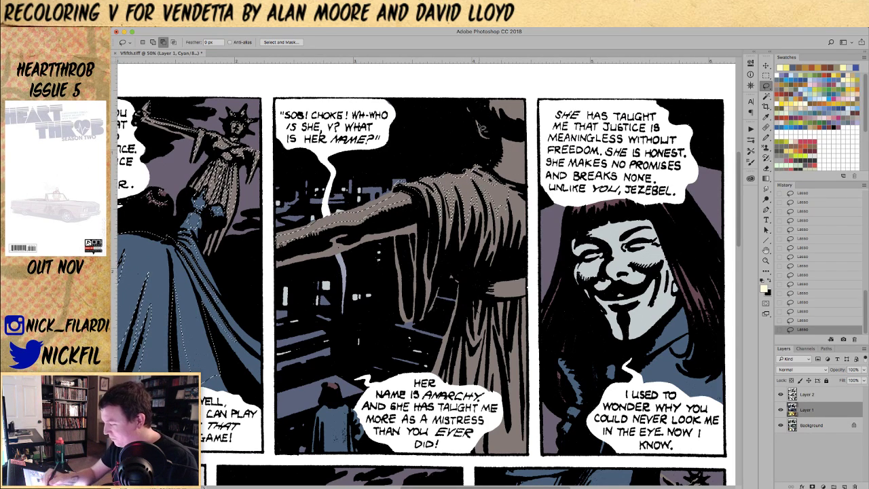
mouse_move(492, 108)
left_mouse_down()
mouse_move(522, 123)
mouse_move(531, 117)
mouse_move(494, 95)
left_mouse_up()
key("alt")
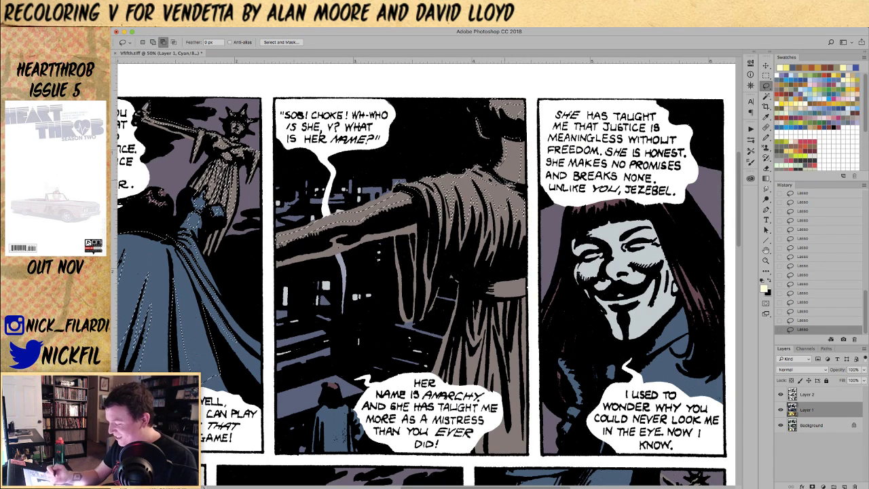
- Add the folds of the large statue's hanging sleeve in the second panel to the selection
key("space")
left_click_drag(454, 297, 476, 252)
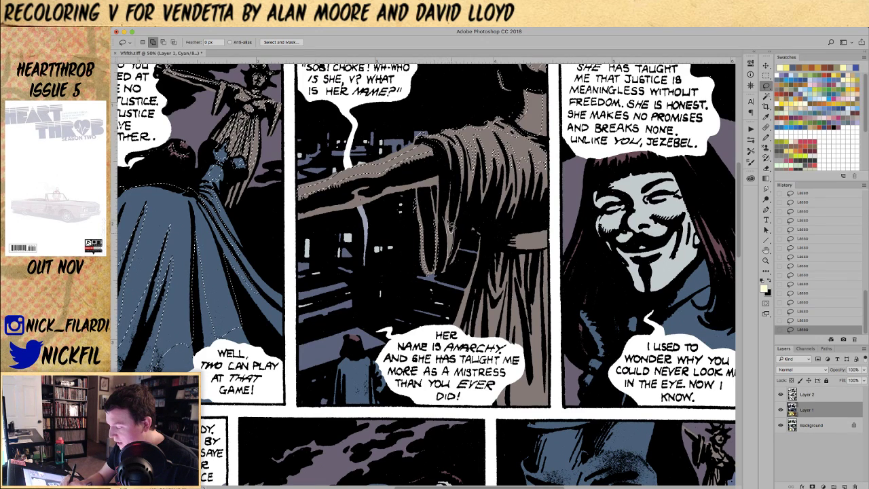
key("alt")
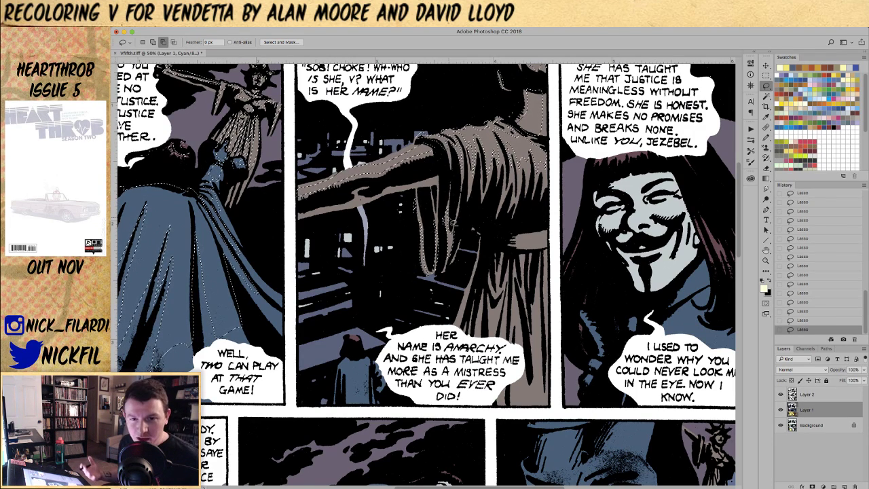
- Add the large statue's waist sash in the second panel to the selection and refine its edges
key("space")
mouse_move(537, 347)
left_mouse_down()
mouse_move(476, 335)
mouse_move(463, 352)
left_mouse_up()
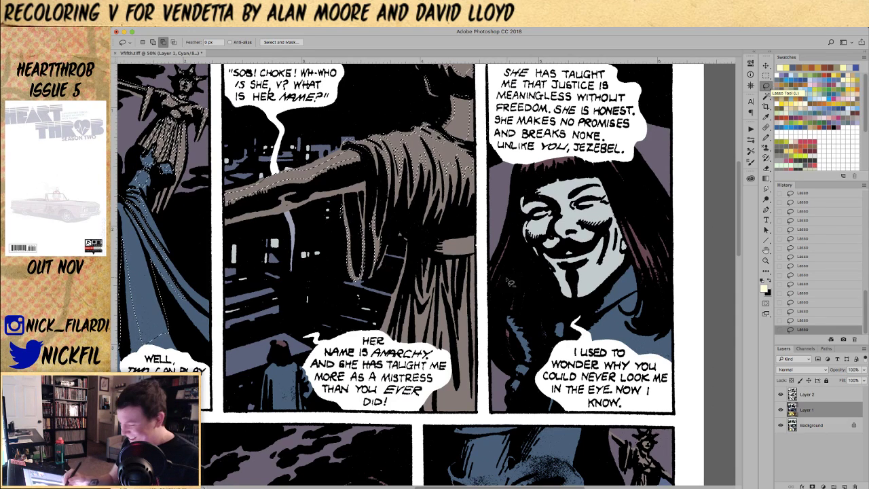
key("shift")
mouse_move(440, 240)
left_mouse_down()
mouse_move(472, 259)
mouse_move(450, 245)
mouse_move(470, 235)
left_mouse_up()
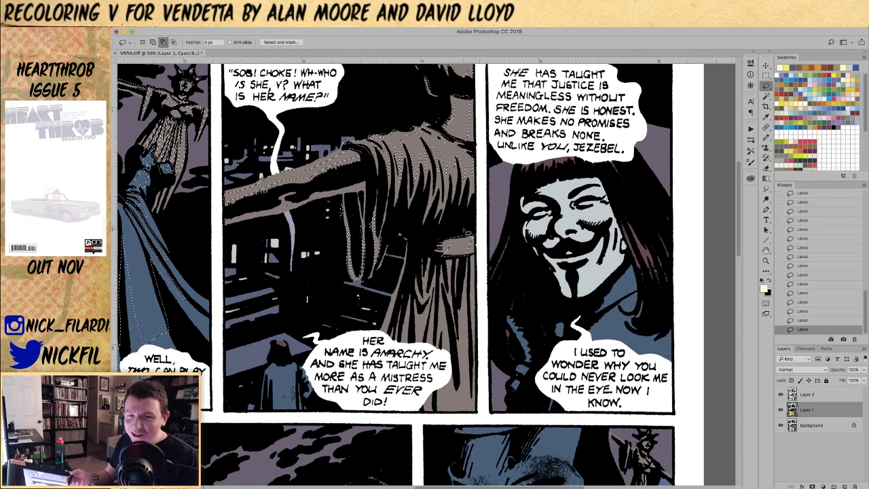
key("shift")
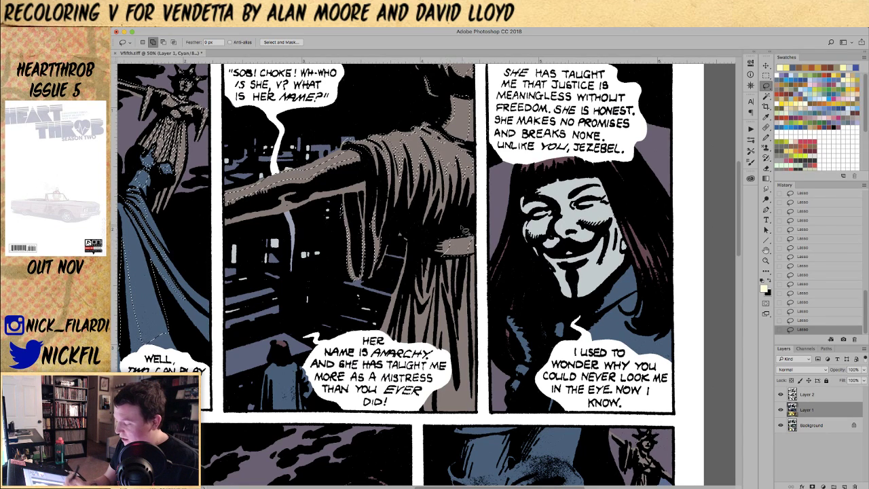
left_click_drag(444, 255, 449, 260)
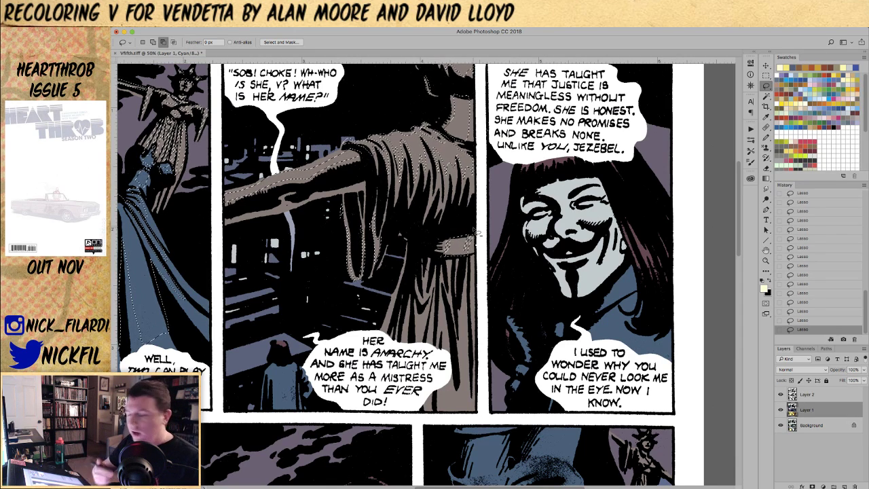
left_click_drag(470, 255, 476, 235)
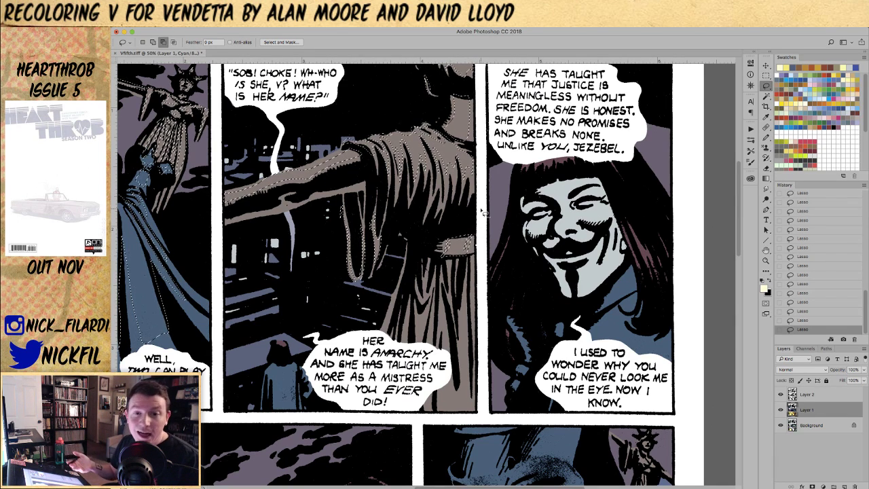
- Add the upper skirt folds just below the large statue's sash to the lasso selection
key("space")
mouse_move(640, 278)
left_mouse_down()
mouse_move(636, 220)
mouse_move(623, 215)
left_mouse_up()
key("shift")
left_click_drag(410, 214, 417, 213)
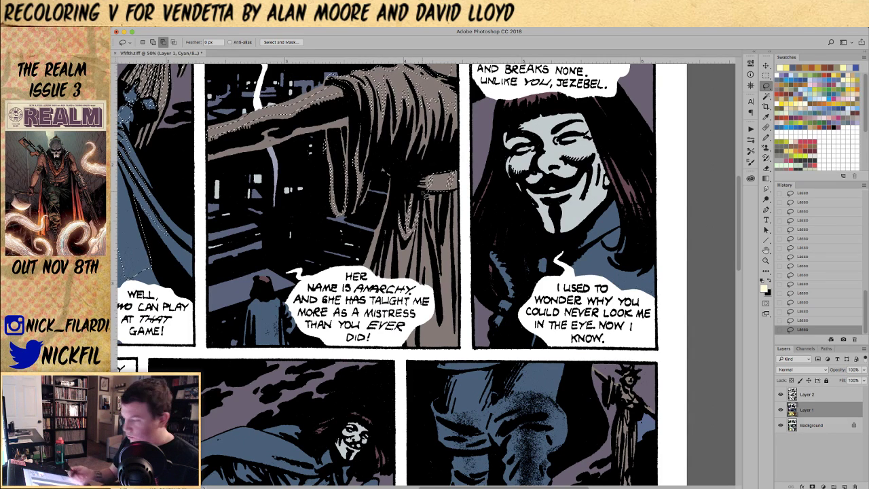
- Lasso the remaining skirt folds of the large statue around the speech balloon, down to the second panel's lower border
left_click(767, 251)
left_click_drag(430, 314, 445, 292)
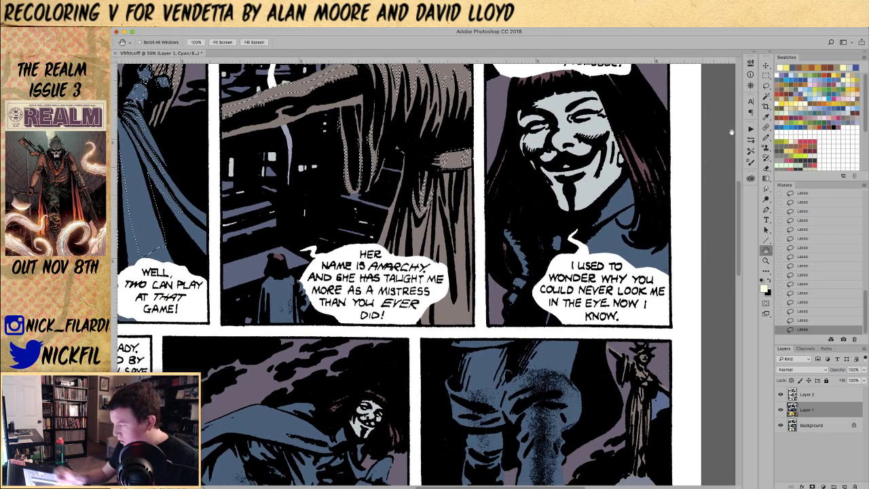
left_click(767, 87)
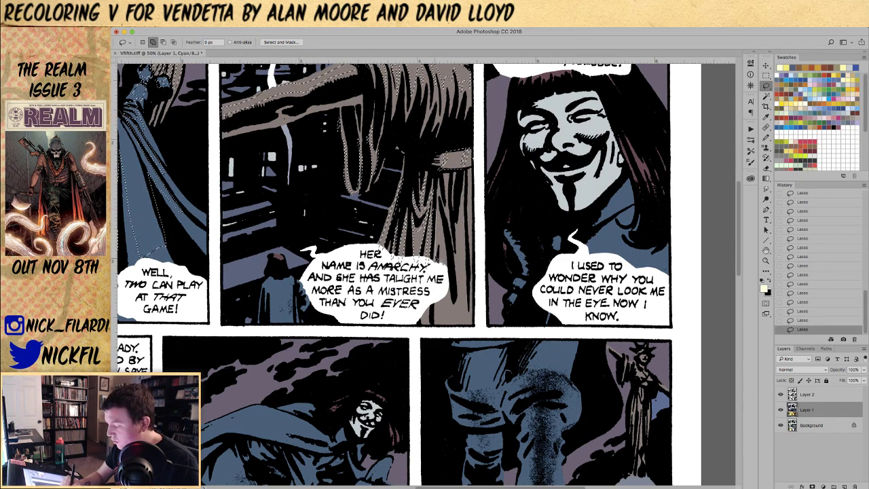
mouse_move(445, 270)
left_mouse_down()
mouse_move(435, 316)
mouse_move(468, 332)
mouse_move(462, 249)
mouse_move(454, 301)
mouse_move(432, 310)
mouse_move(433, 326)
mouse_move(440, 290)
left_mouse_up()
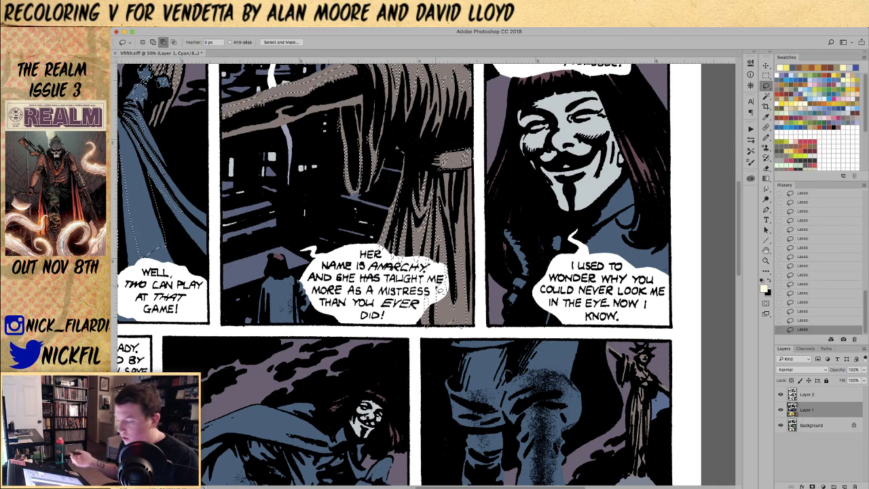
key("shift")
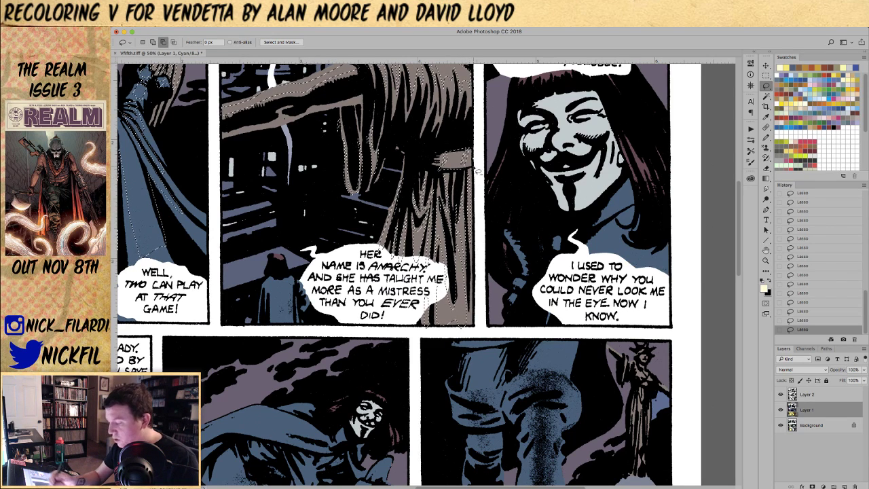
key("space")
left_click_drag(481, 318, 477, 369)
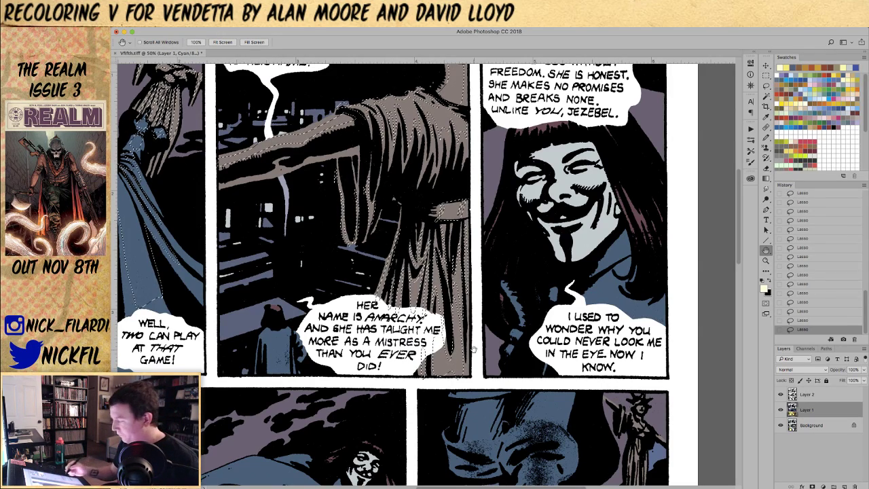
left_click(765, 261)
left_click(503, 351, "alt")
left_click(765, 250)
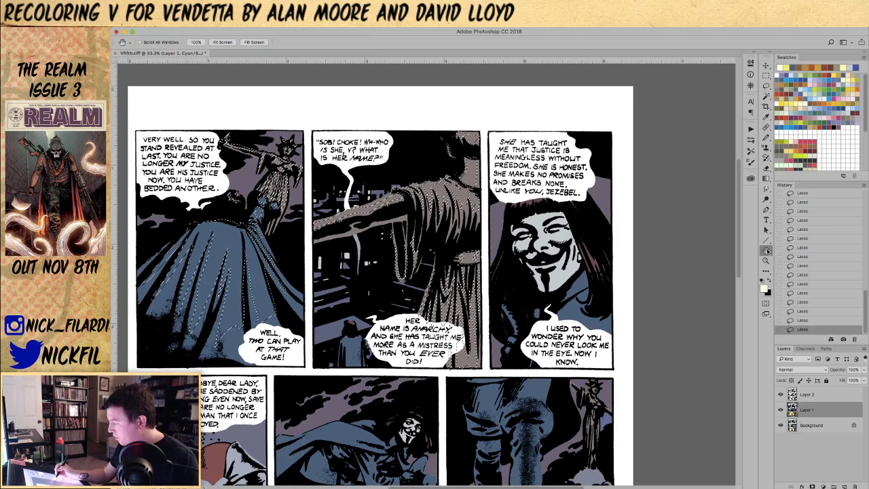
left_click_drag(542, 372, 577, 335)
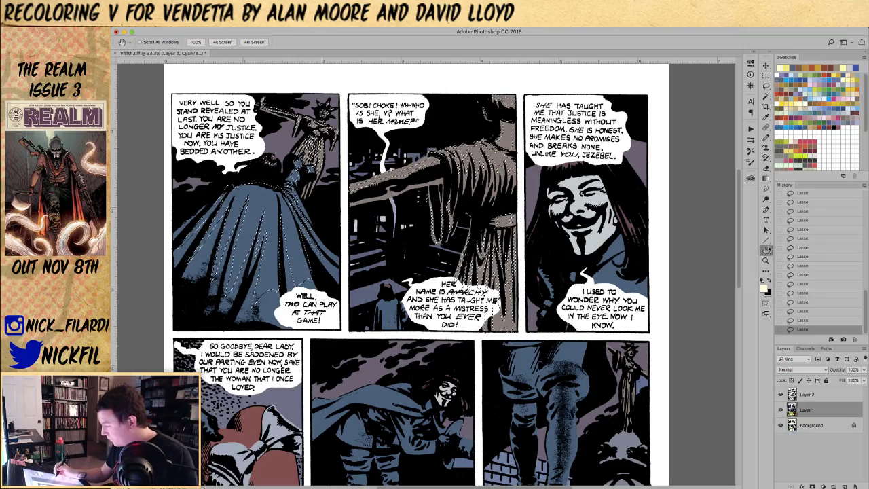
- Add the small cloaked figure at the second panel's lower border to the lasso selection
scroll(577, 331, "down", 3)
left_click_drag(635, 253, 642, 279)
key("shift")
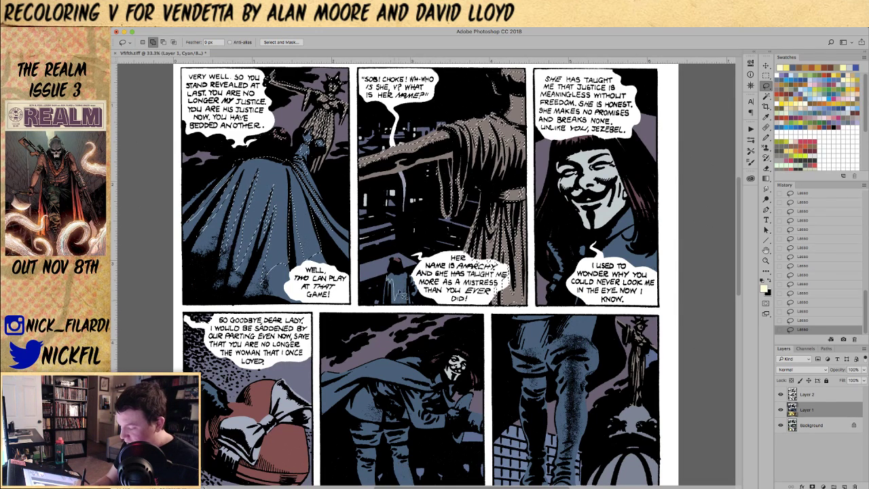
left_click_drag(411, 294, 408, 277)
key("alt")
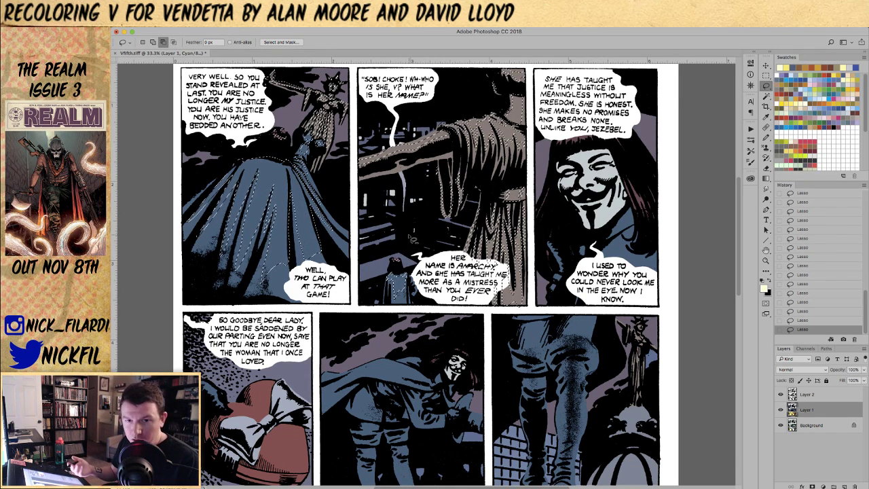
- Lasso the light areas of the smiling mask in the third panel, adding and subtracting areas to refine the edges
key("space")
mouse_move(702, 291)
left_mouse_down()
mouse_move(597, 290)
mouse_move(566, 356)
left_mouse_up()
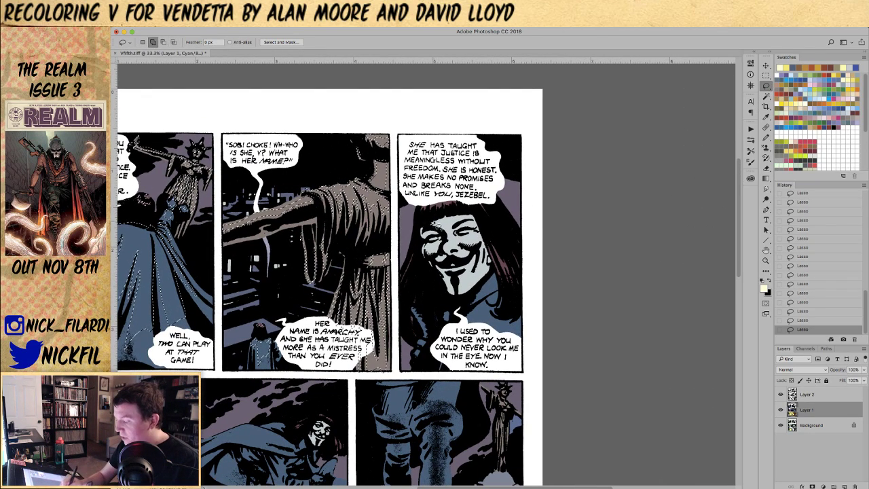
key("alt")
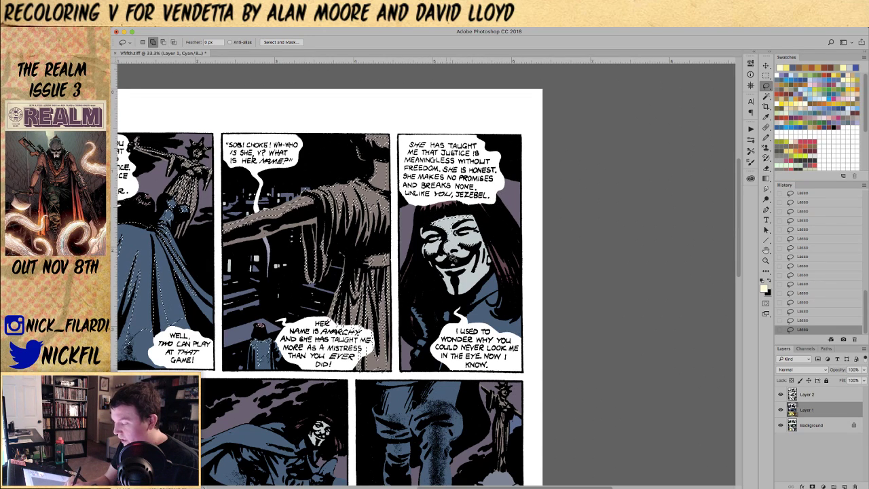
key("alt")
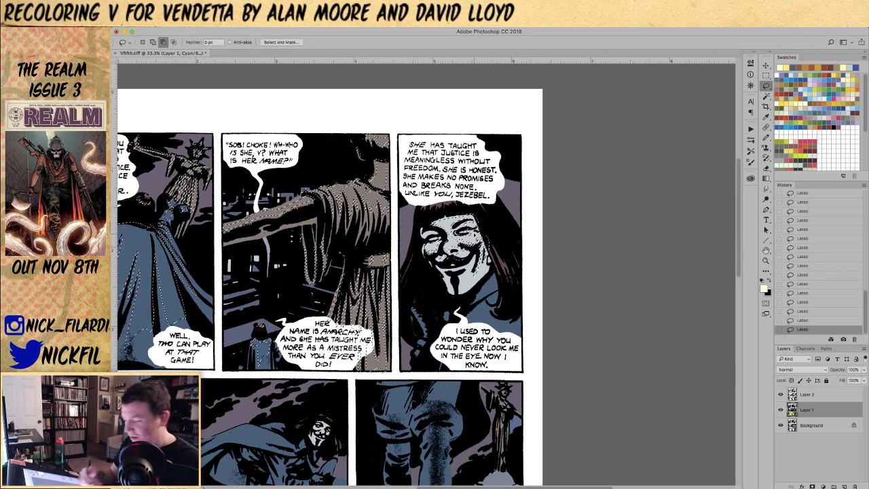
key("shift")
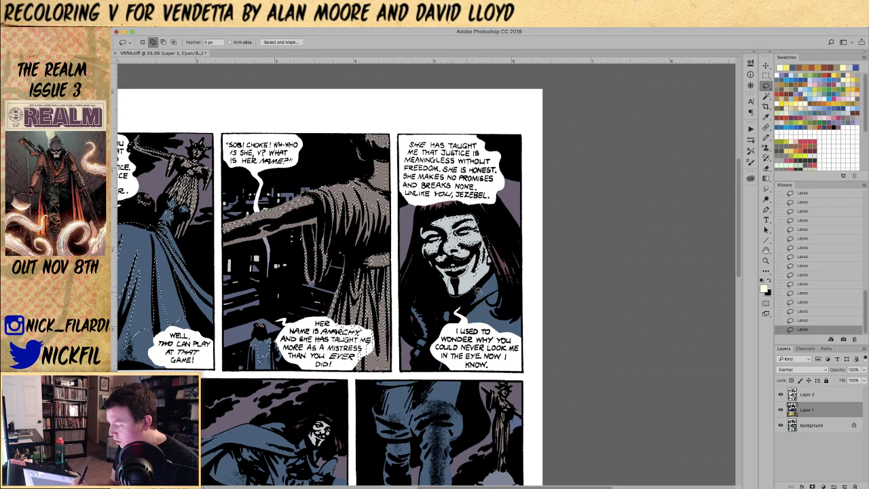
key("alt")
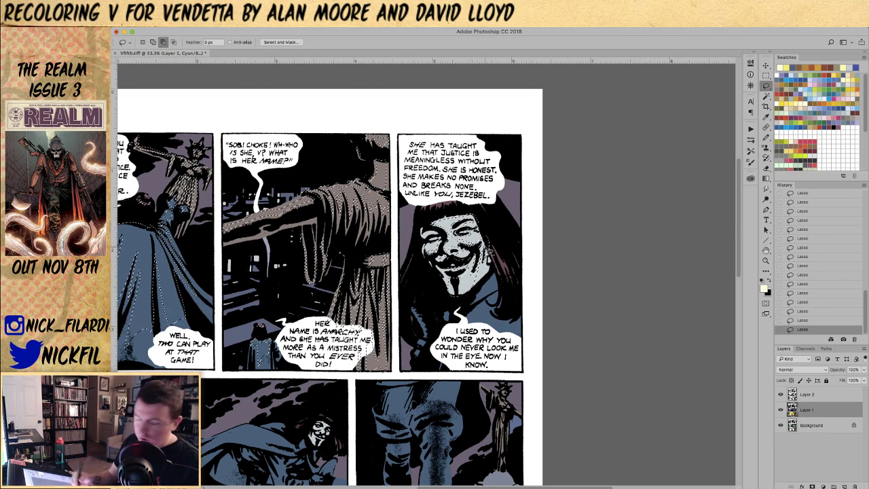
key("shift")
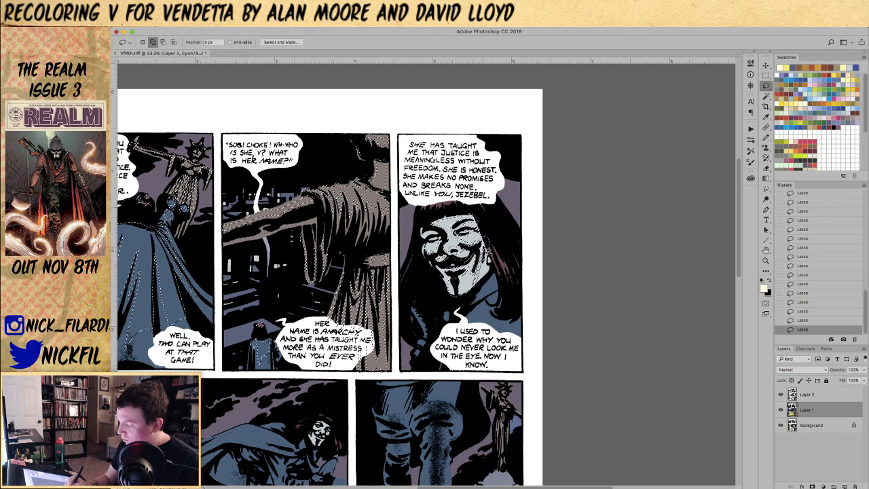
key("alt")
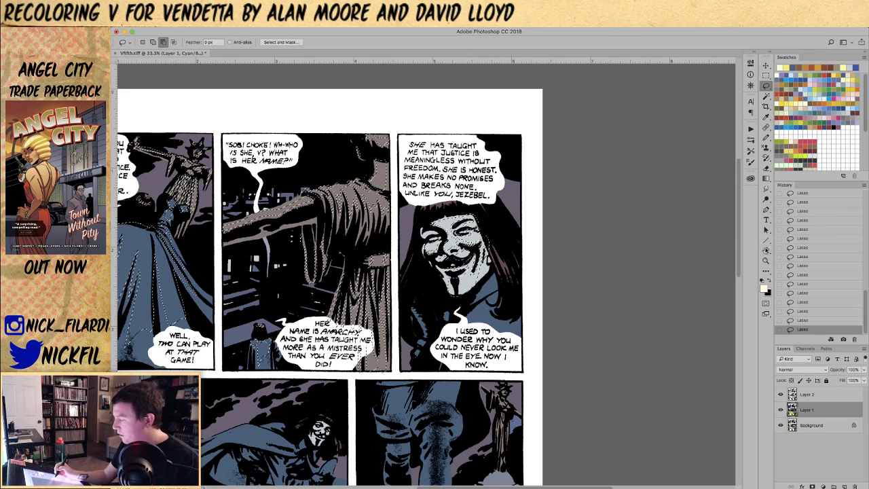
- Add the reddish hair strands beside the mask in the third panel to the lasso selection
left_click(765, 251)
left_click_drag(523, 341, 513, 281)
key("l")
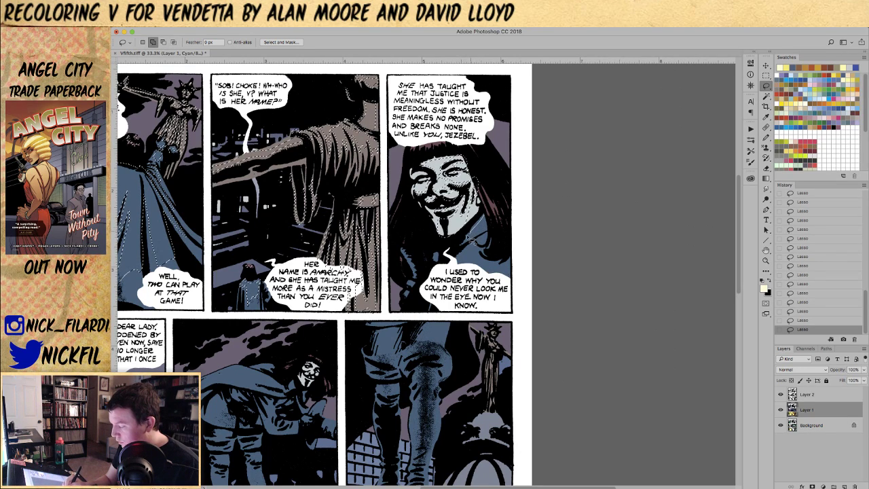
mouse_move(479, 191)
left_mouse_down()
mouse_move(490, 205)
mouse_move(488, 193)
mouse_move(497, 188)
left_mouse_up()
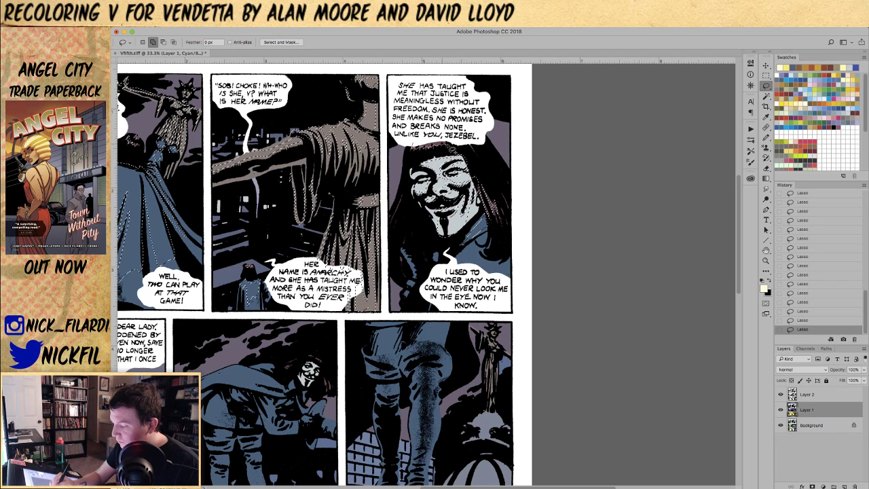
- Subtract the white speech balloon areas from the selection with the Magic Wand
left_click(767, 96)
left_click(442, 136)
left_click(766, 86)
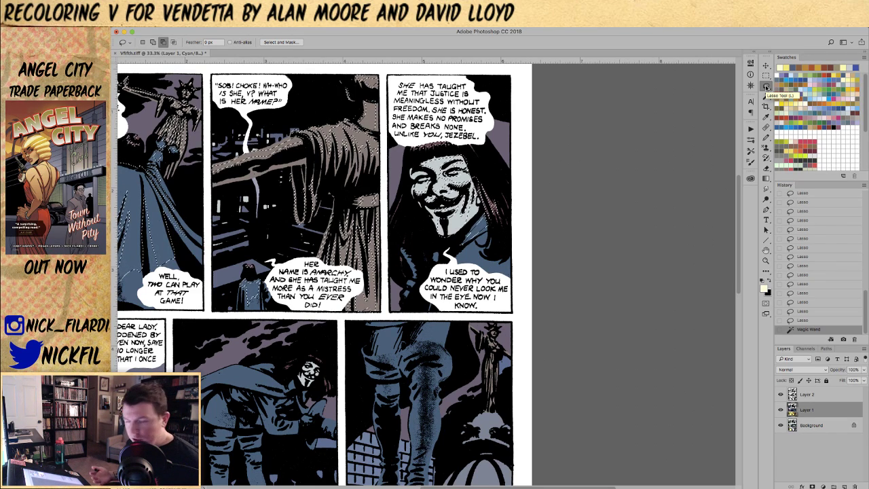
- Lasso the coat's shoulder folds between the mask and the speech balloon in the third panel
left_click(766, 249)
left_click_drag(537, 295, 533, 262)
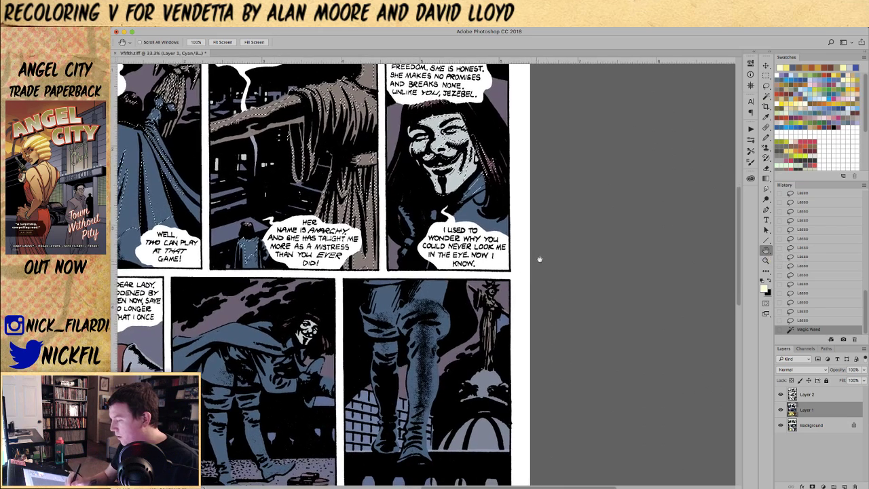
left_click(766, 86)
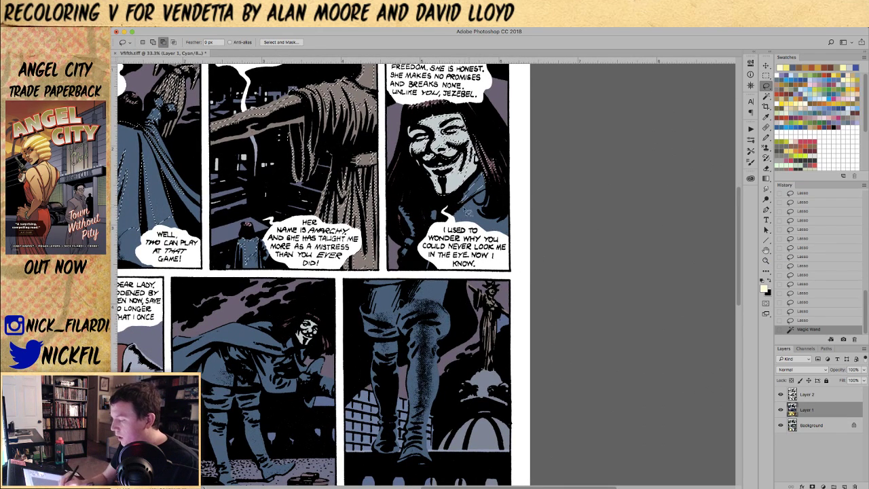
mouse_move(475, 196)
left_mouse_down()
mouse_move(514, 214)
mouse_move(508, 258)
mouse_move(475, 255)
mouse_move(444, 231)
left_mouse_up()
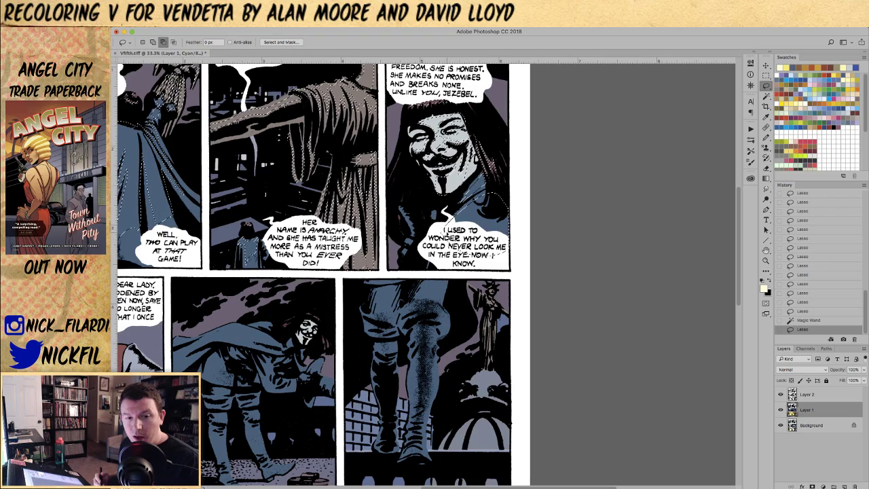
- Add the remaining coat folds around the speech balloon's tail in the third panel and refine their edges
left_click(765, 250)
left_click_drag(433, 324, 472, 323)
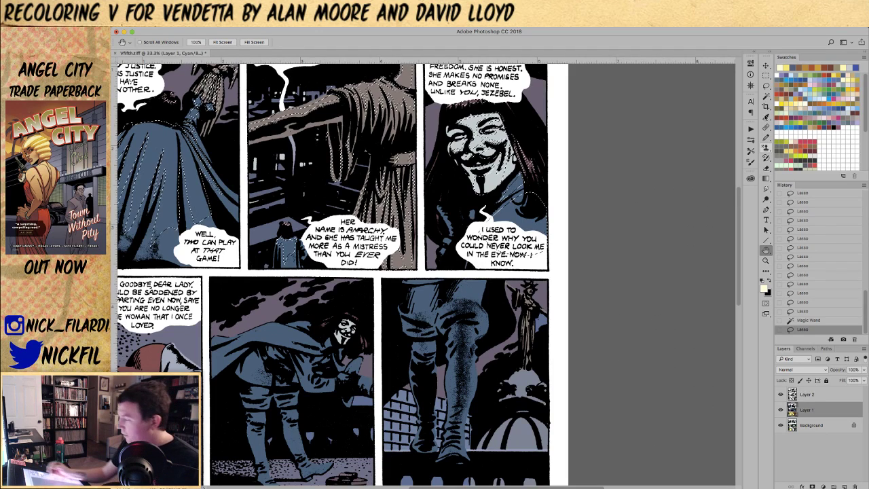
left_click(766, 86)
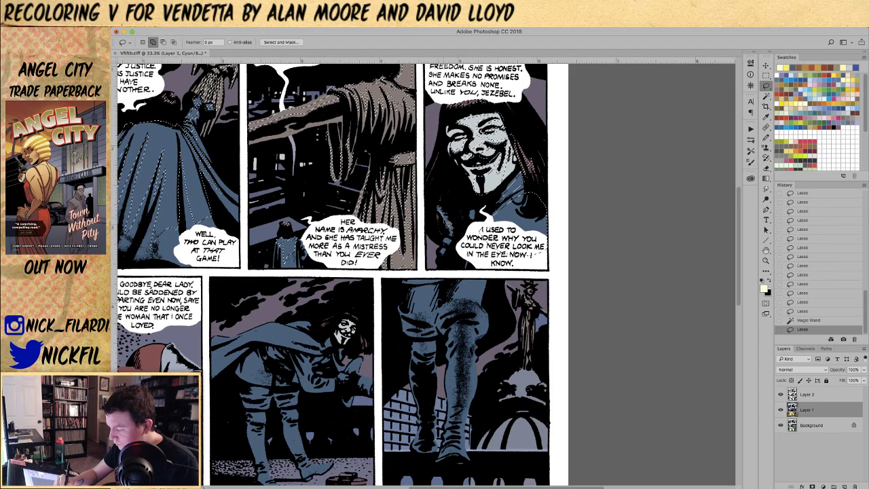
mouse_move(475, 208)
left_mouse_down()
mouse_move(487, 222)
mouse_move(466, 234)
left_mouse_up()
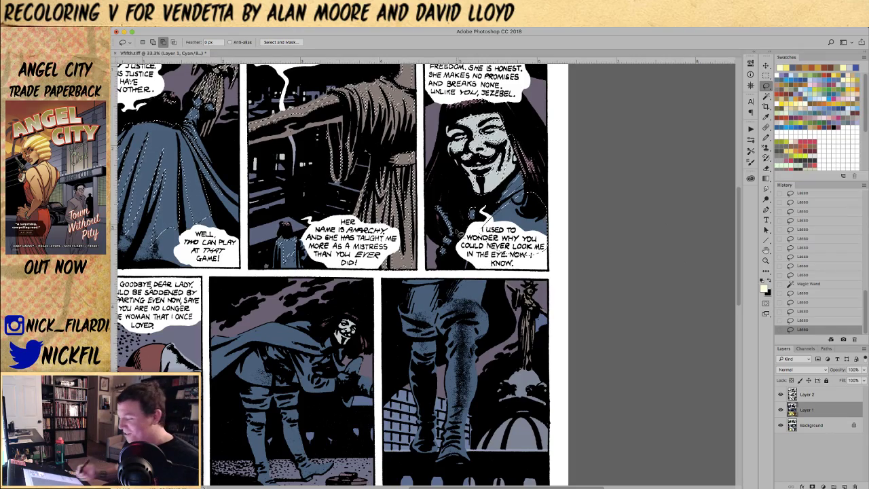
- Lasso the blue sleeve reaching toward the heart-shaped gift box in the fourth panel
key("h")
left_click_drag(454, 389, 585, 242)
left_click_drag(451, 277, 474, 383)
left_click(766, 86)
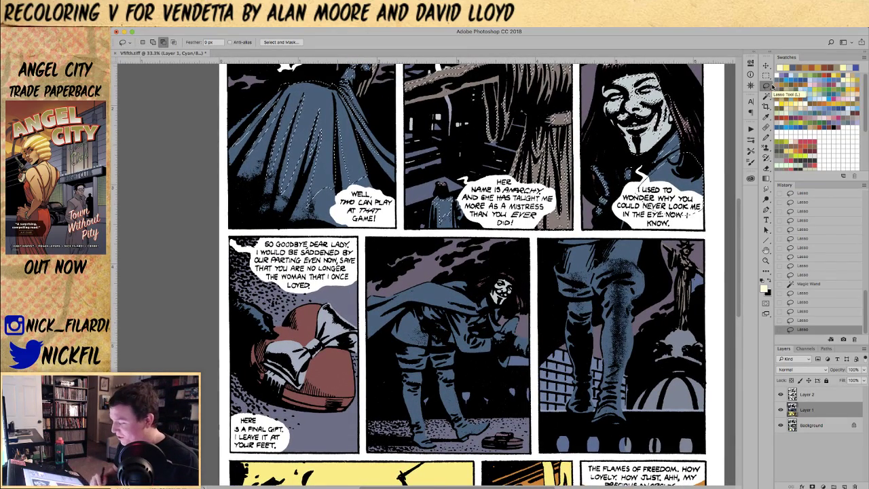
key("z")
left_click(684, 213, "alt")
left_click(766, 86)
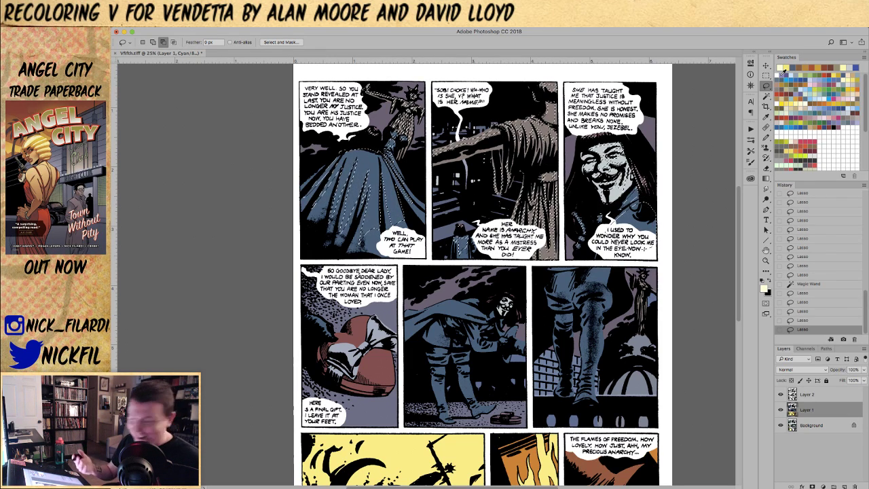
left_click(766, 250)
left_click_drag(468, 378, 486, 322)
key("l")
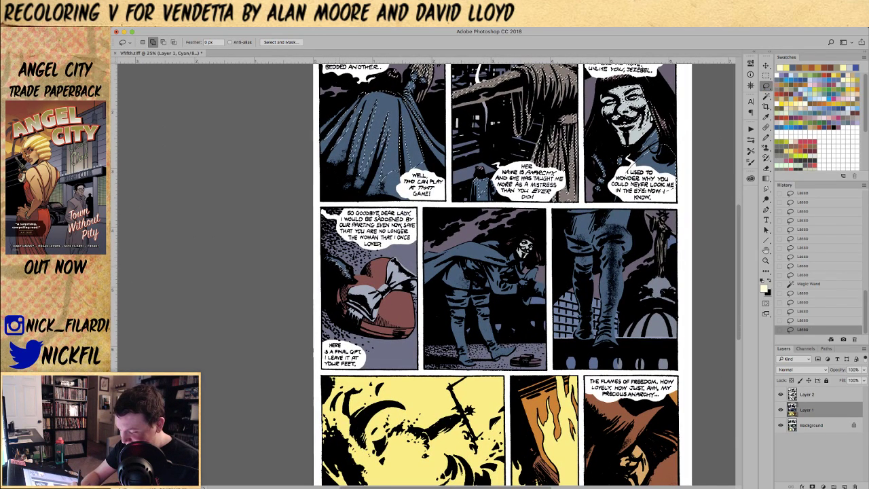
mouse_move(332, 258)
left_mouse_down()
mouse_move(354, 284)
mouse_move(347, 274)
left_mouse_up()
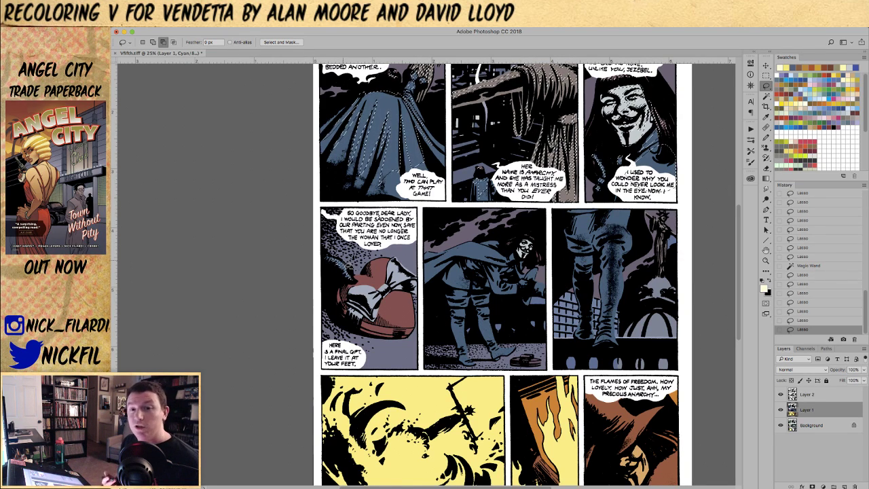
- Add the upper red part of the heart-shaped box and its ribbon in the fourth panel to the selection
key("space")
left_click_drag(496, 285, 480, 253)
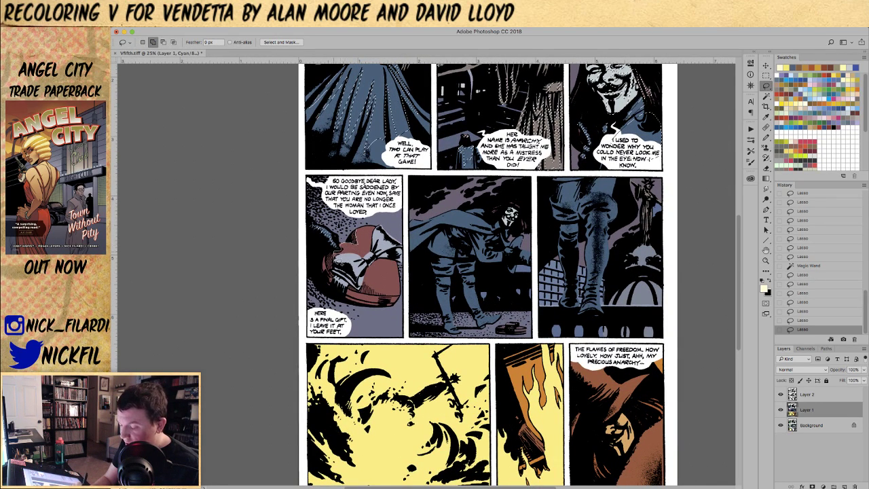
mouse_move(372, 227)
left_mouse_down()
mouse_move(399, 246)
mouse_move(378, 255)
mouse_move(388, 256)
mouse_move(395, 249)
mouse_move(342, 246)
left_mouse_up()
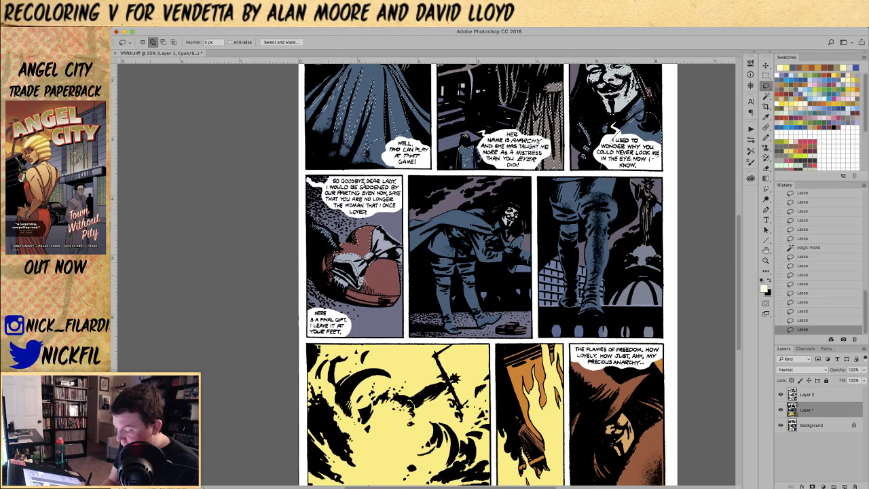
left_click_drag(340, 253, 358, 249)
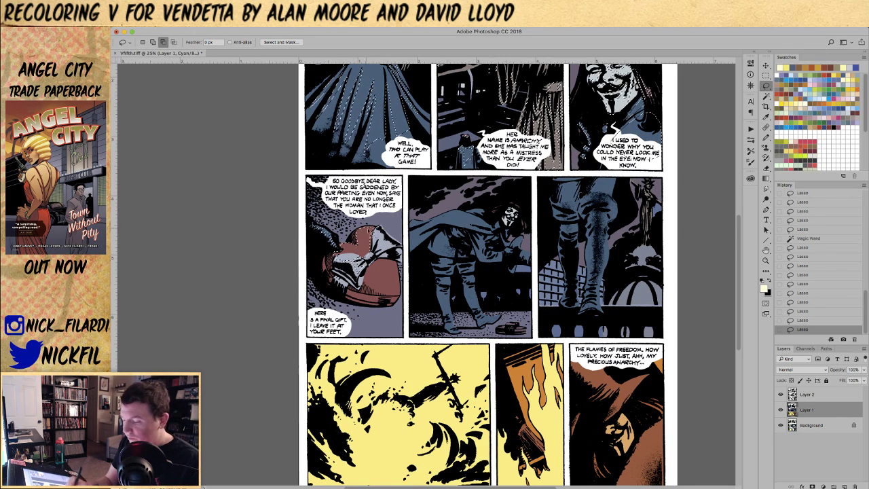
left_click_drag(542, 97, 543, 138)
key("super+z")
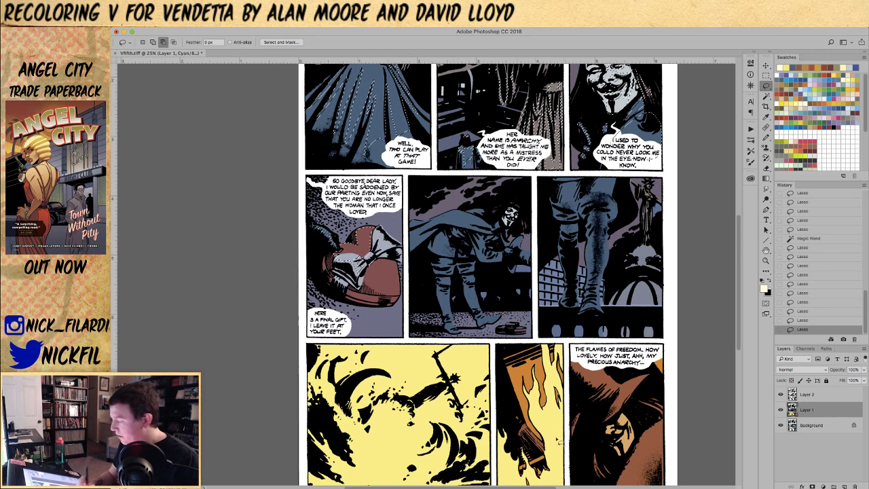
- Hide the black channel and Layer 2 to inspect the flat colours around the bending figure, and restore both with Layer 1 active
left_click(806, 348)
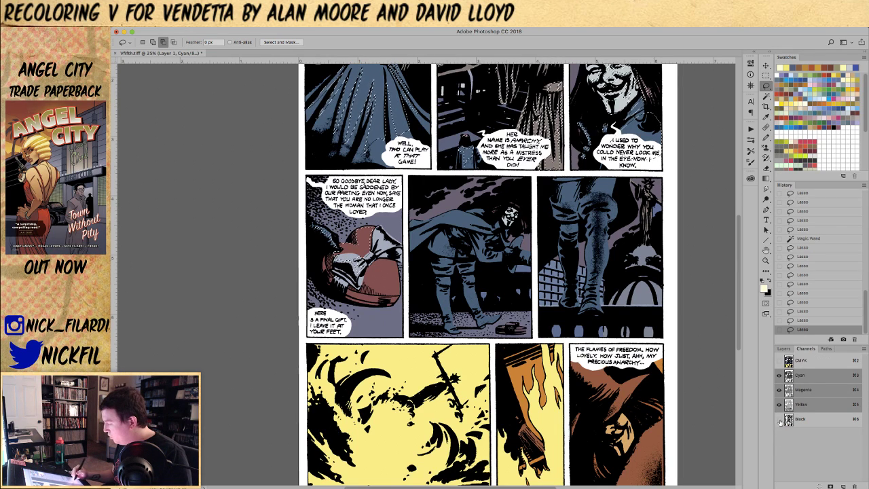
left_click(784, 349)
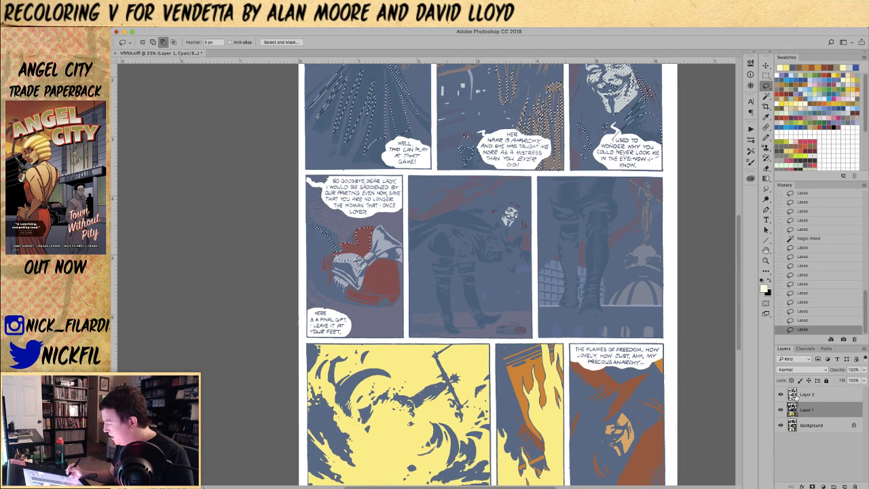
left_click(781, 394)
left_click(765, 250)
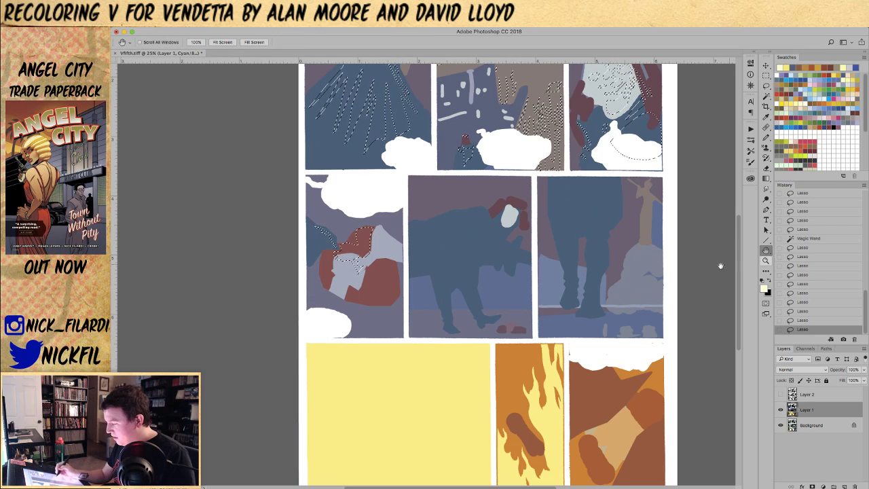
left_click(766, 260)
left_click_drag(480, 211, 526, 281)
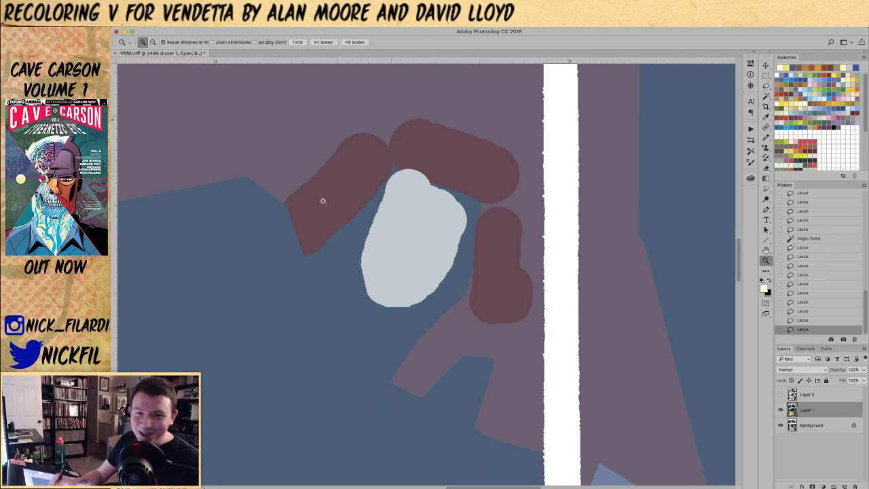
left_click(508, 331, "alt")
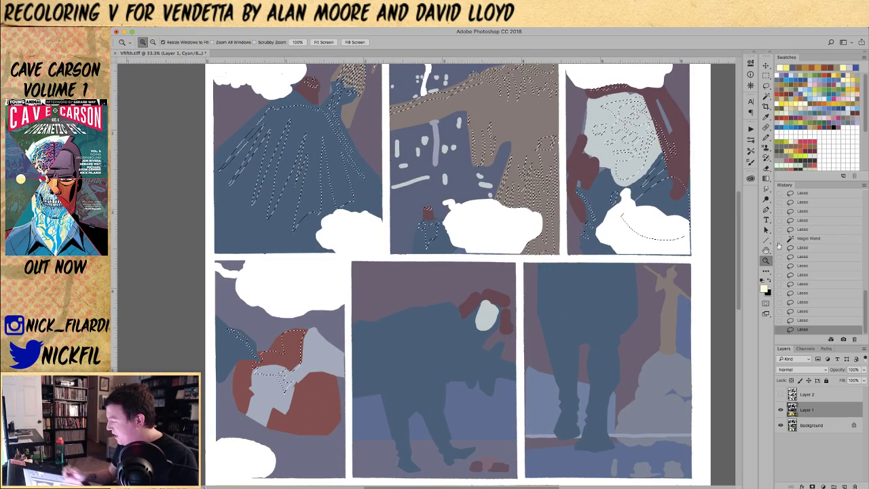
left_click(780, 394)
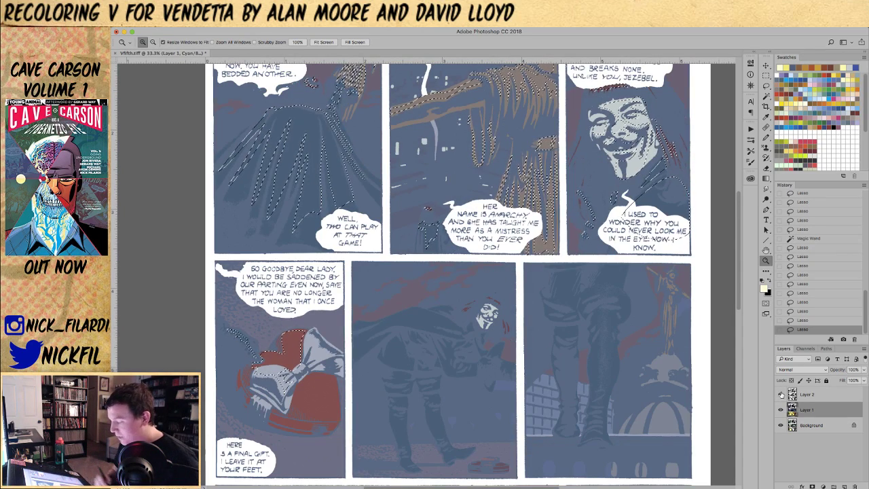
left_click(813, 411)
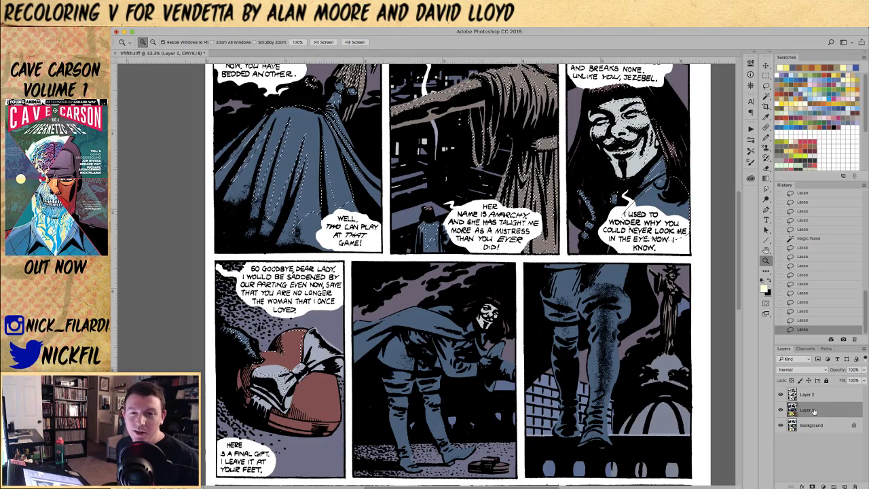
key("space")
left_click_drag(527, 360, 534, 281)
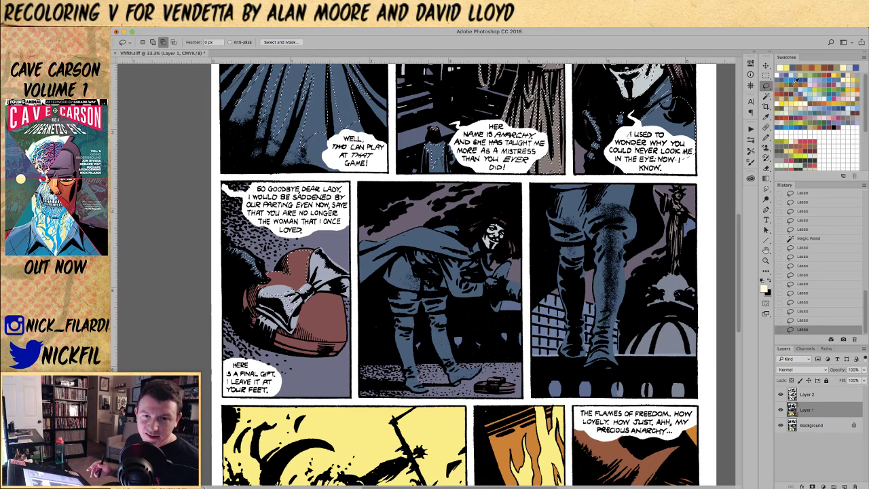
key("space")
left_click_drag(706, 158, 724, 123)
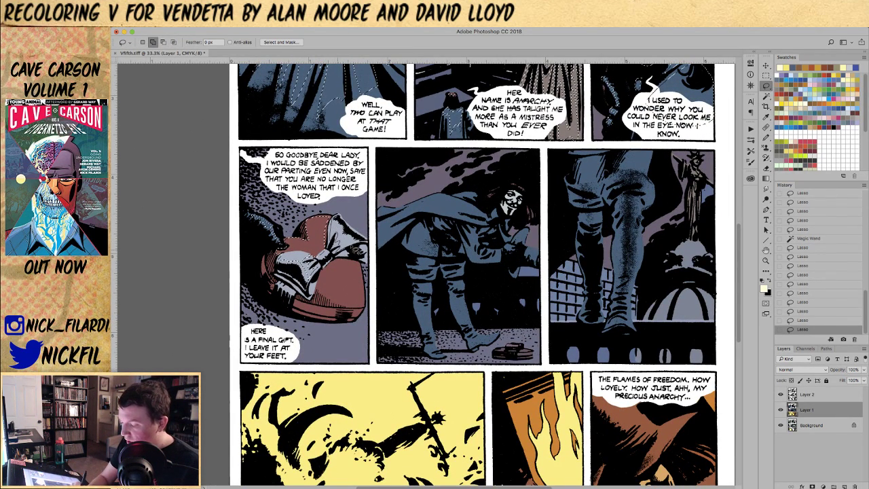
- Refine the lasso selection on the heart-shaped box's upper red area and ribbon in the fourth panel, undoing stray loops
left_click_drag(331, 219, 326, 246)
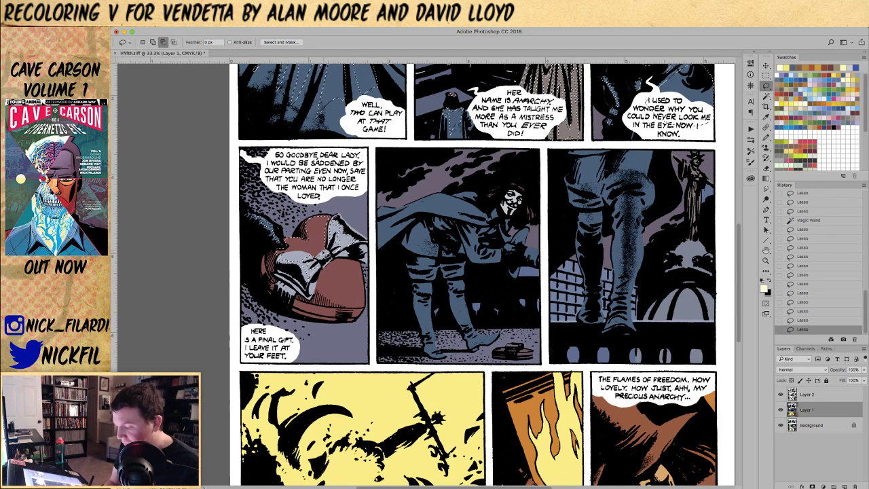
left_click_drag(328, 247, 342, 216)
key("super+z")
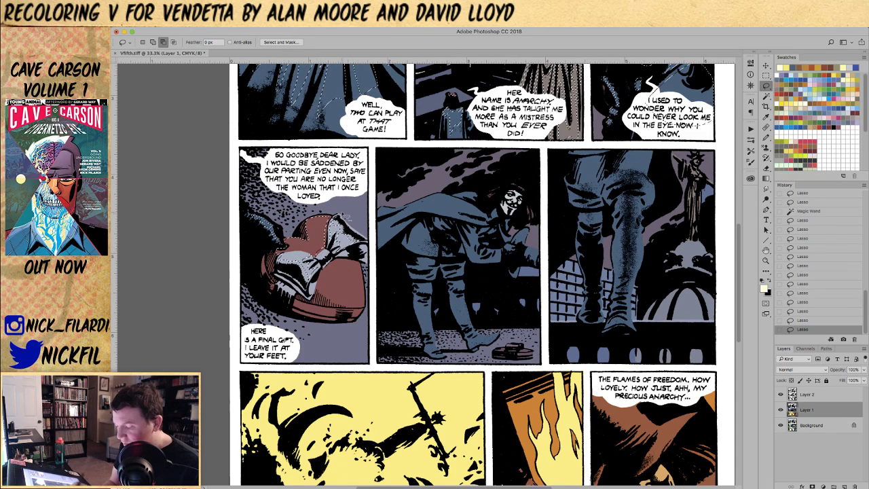
key("super+z")
left_click_drag(332, 260, 326, 250)
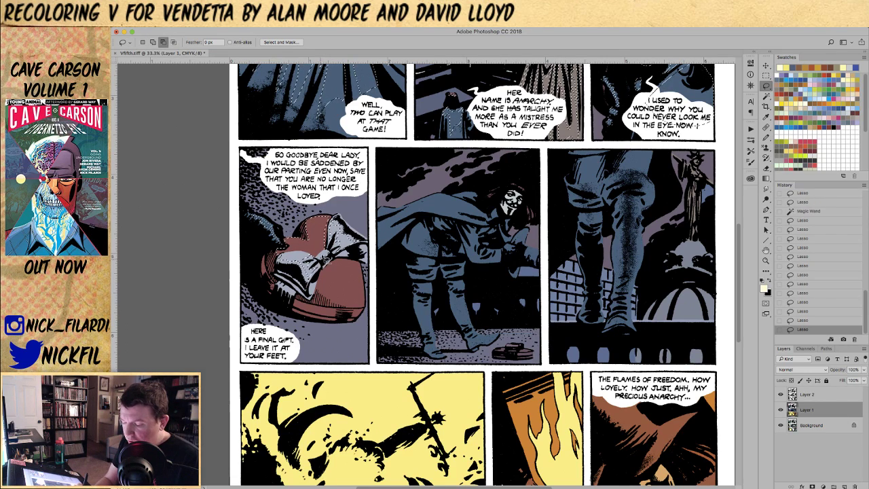
left_click_drag(284, 239, 288, 249)
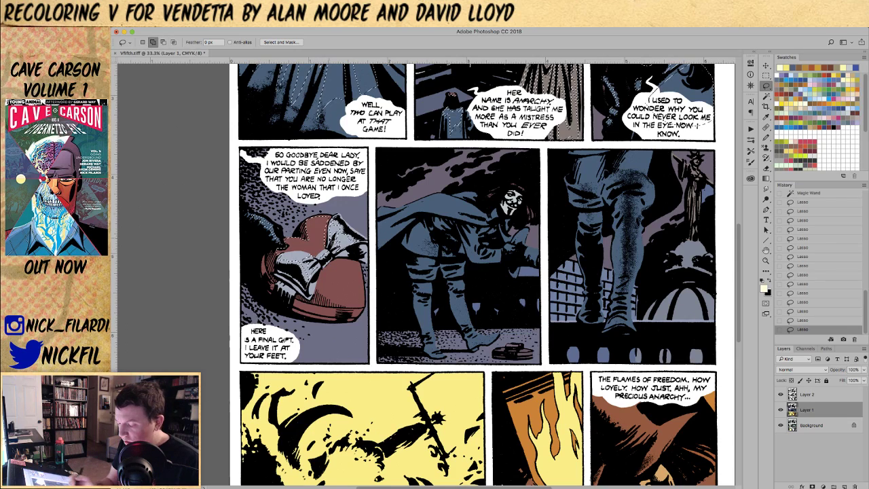
left_click_drag(319, 246, 333, 256)
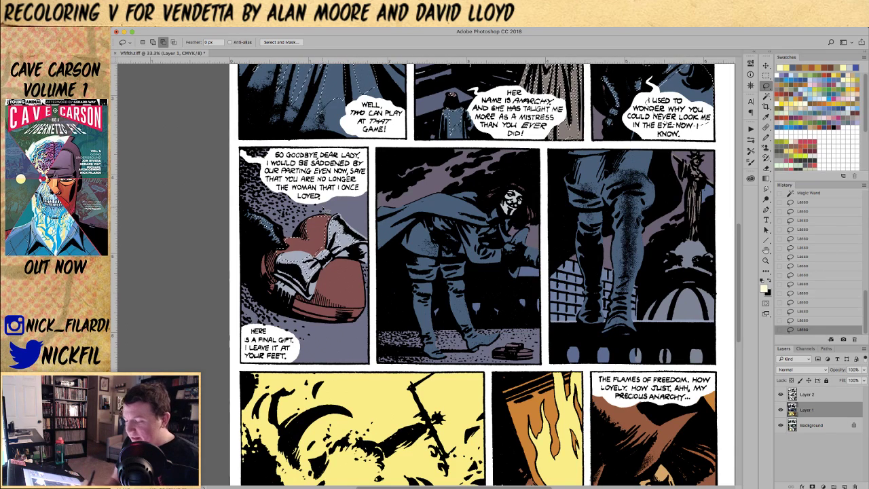
- Adjust the selection edges around the bow's loops and tail on the heart-shaped box with added and subtracted lasso areas
key("shift")
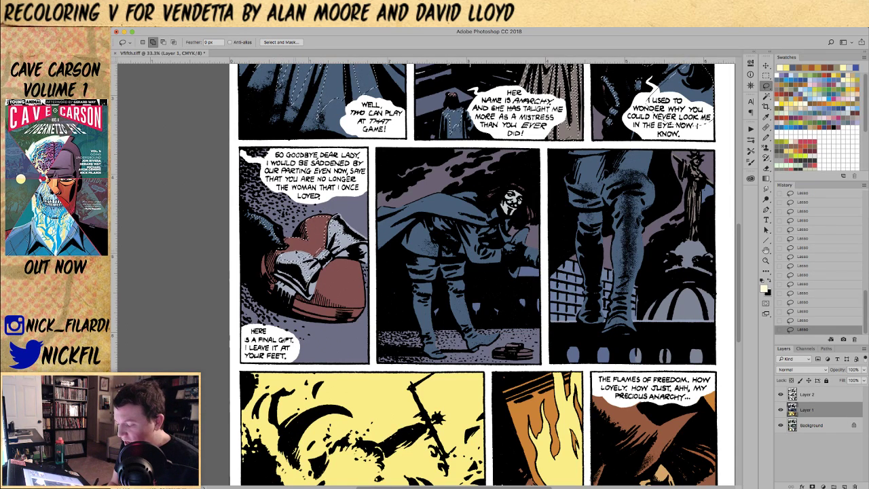
key("alt")
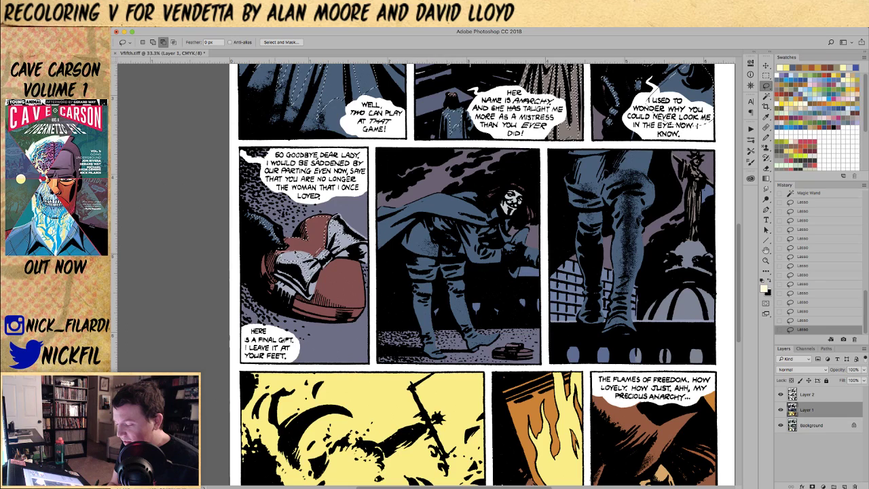
left_click_drag(288, 259, 273, 272)
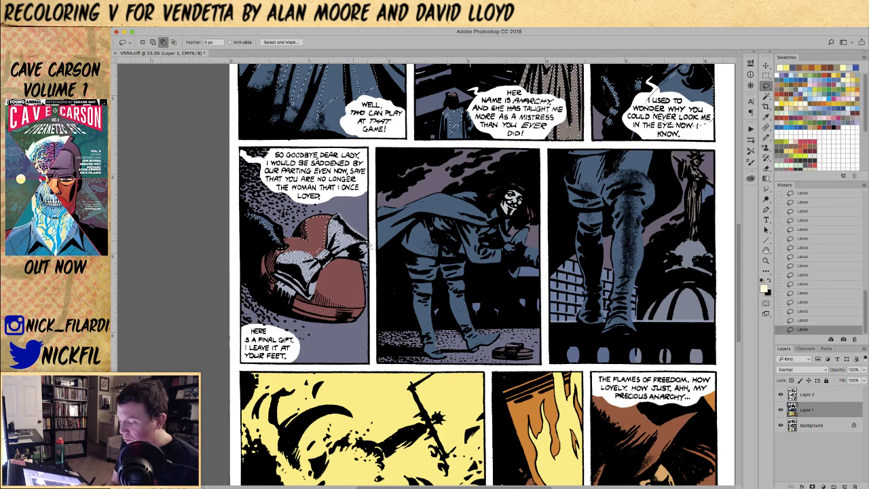
key("shift")
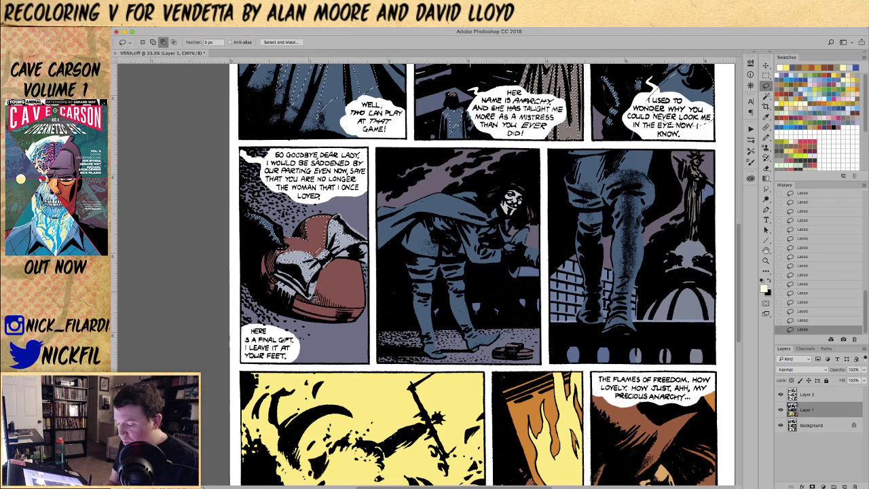
key("shift")
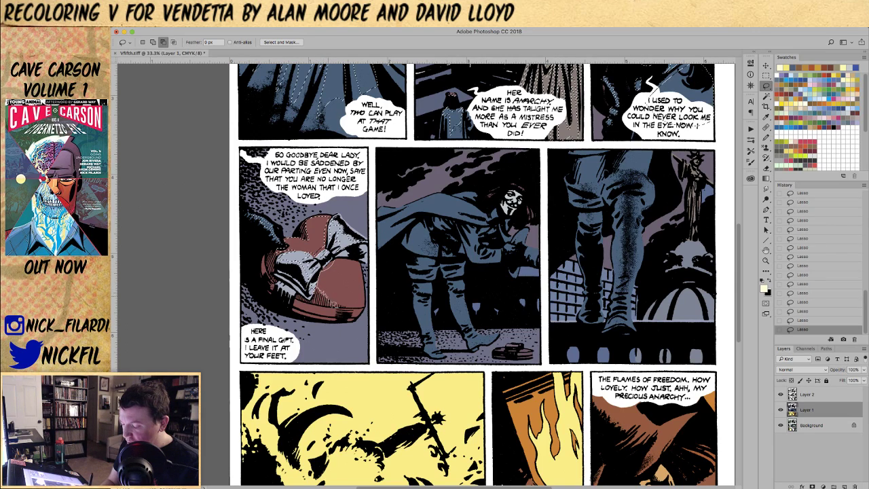
- Add the large red area of the heart-shaped box below the bow to the selection and trim its edges
mouse_move(346, 312)
left_mouse_down()
mouse_move(370, 309)
mouse_move(369, 283)
mouse_move(348, 266)
left_mouse_up()
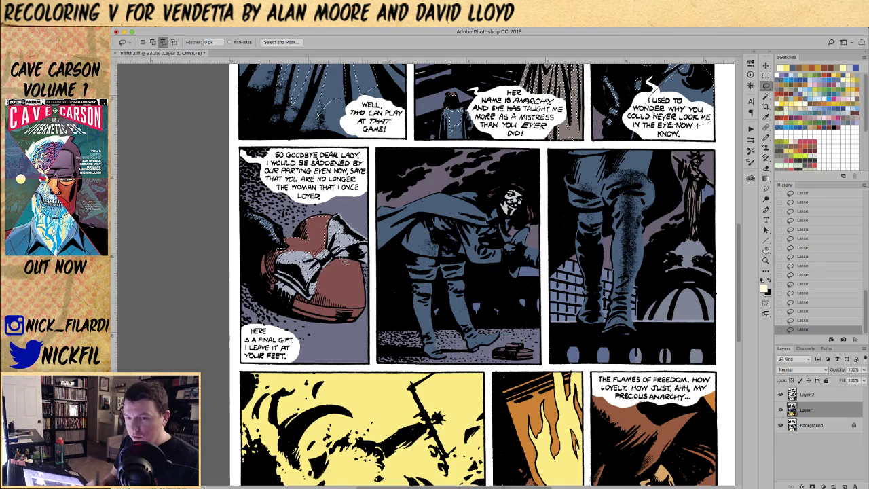
key("shift")
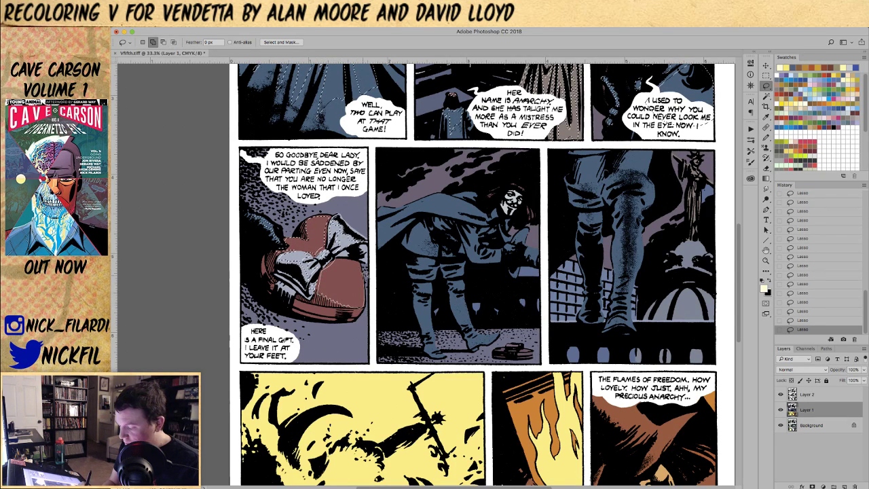
key("alt")
key("shift")
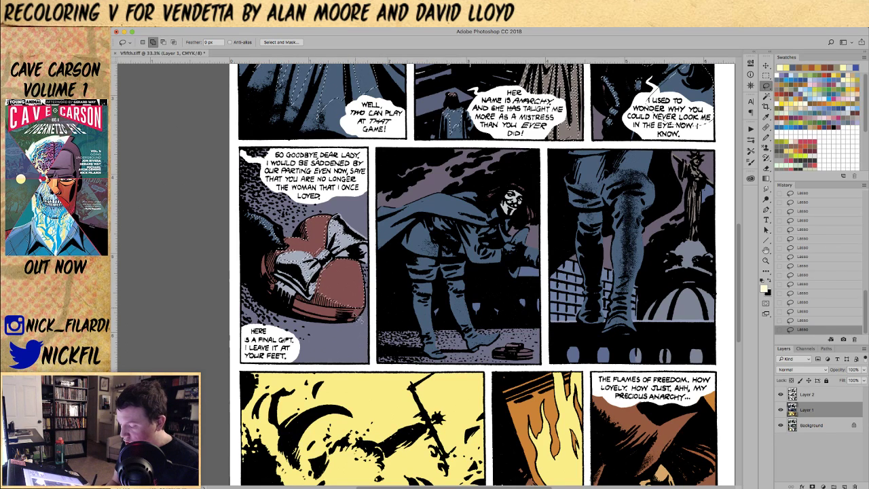
key("alt")
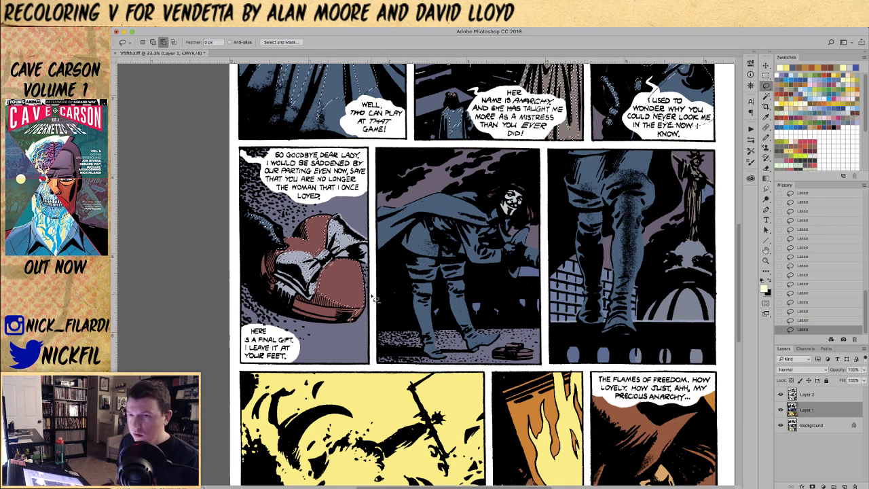
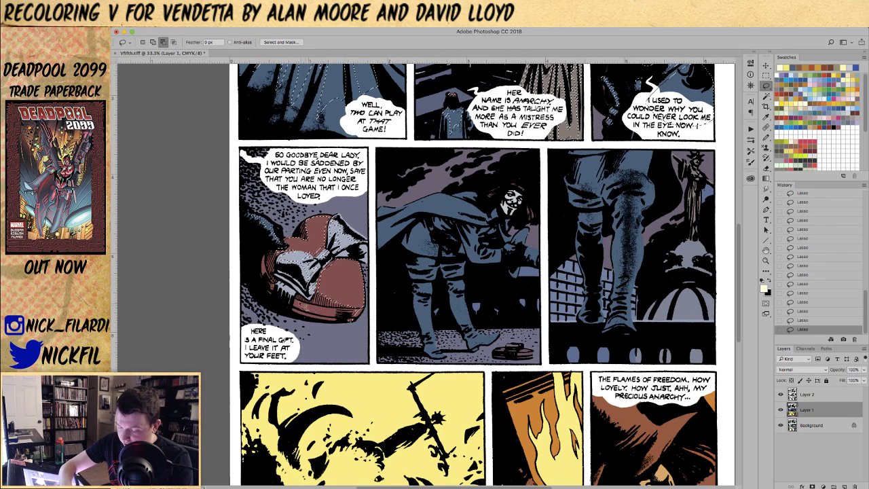
- Extend the selection along the lower edge and rim of the heart-shaped box and refine its outline
key("shift")
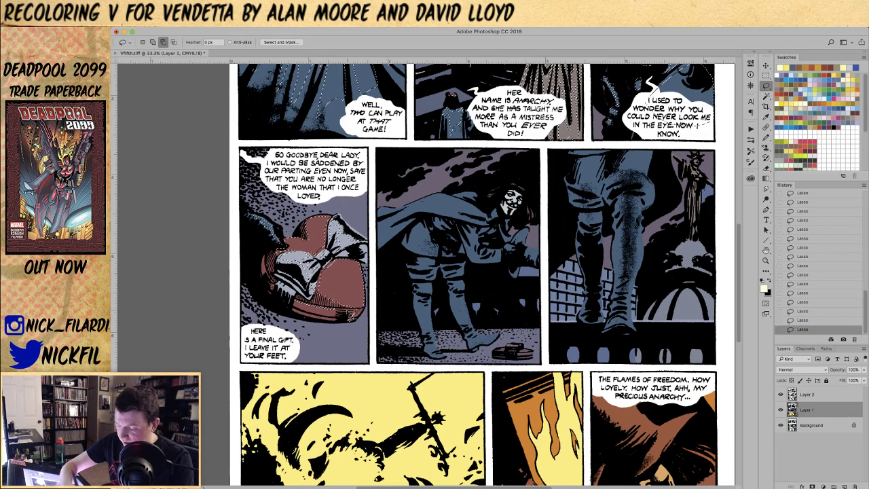
key("alt")
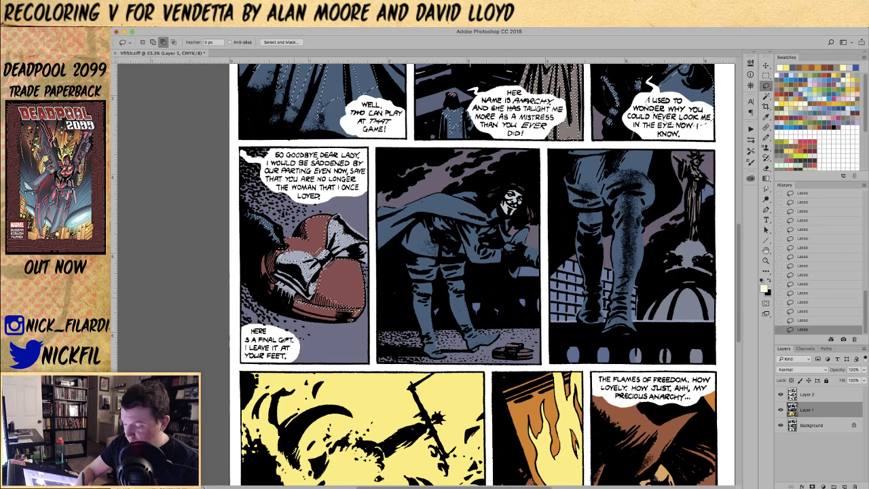
key("shift")
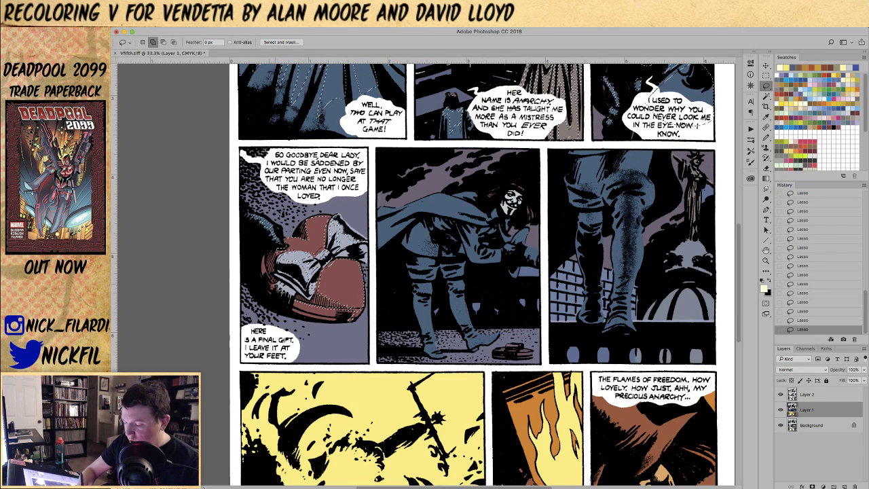
key("alt")
key("shift")
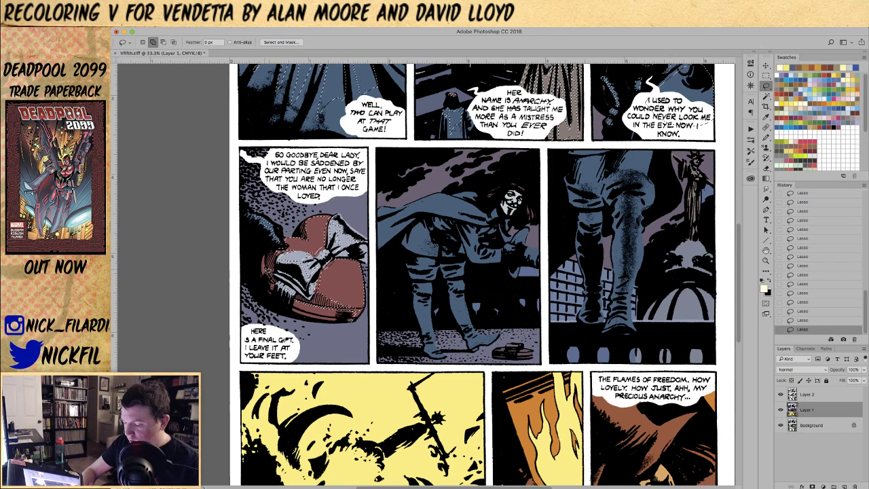
key("alt")
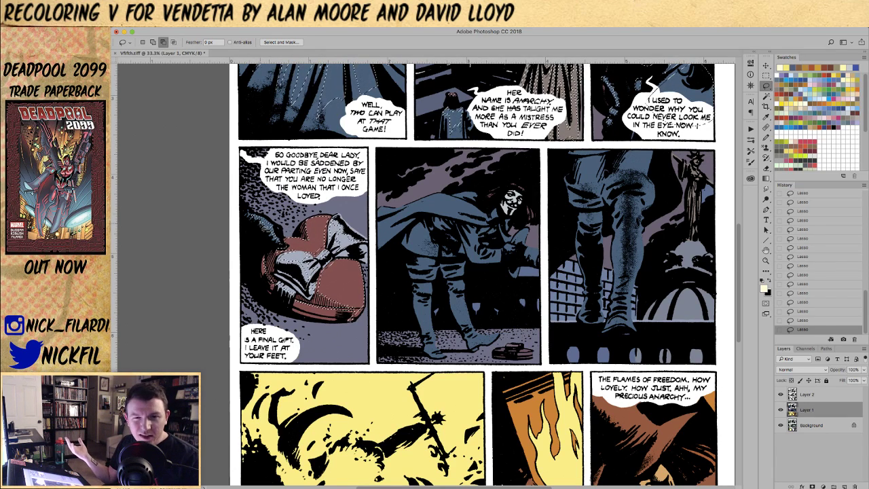
- Lasso the purple ground between the upper speech balloon and the heart-shaped box in the fourth panel
key("space")
mouse_move(557, 317)
left_mouse_down()
mouse_move(535, 317)
mouse_move(621, 353)
left_mouse_up()
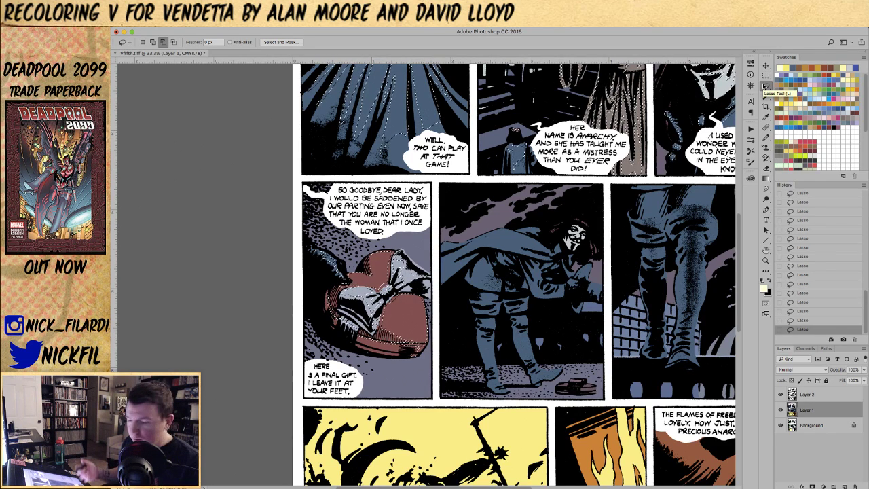
key("shift")
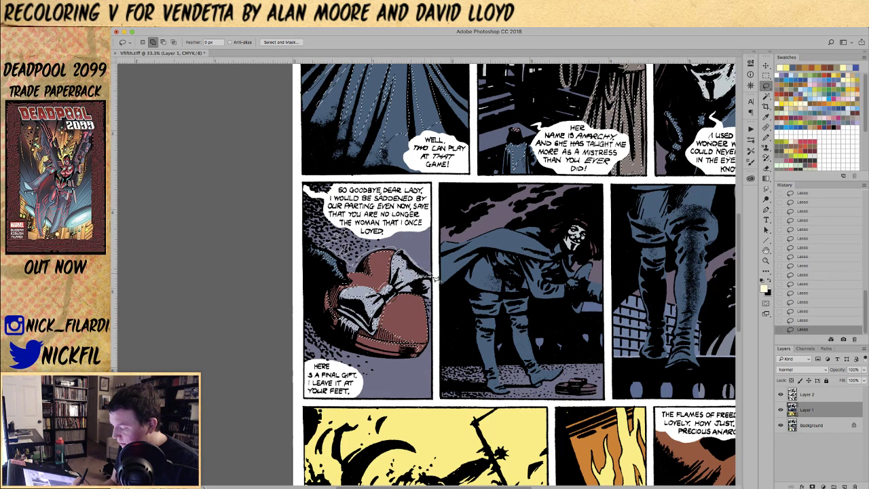
key("shift")
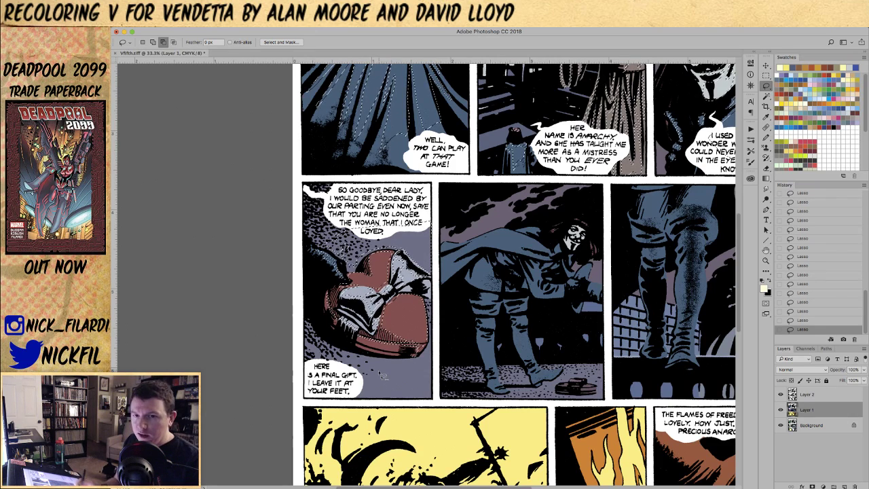
- Subtract the upper speech balloon's white from the selection with the Magic Wand, targeting only the cyan, magenta and yellow channels
key("w")
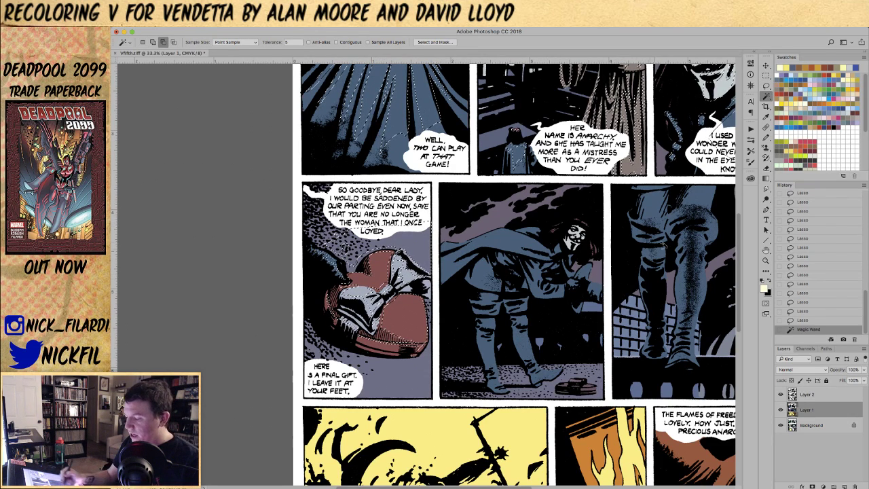
key("super+z")
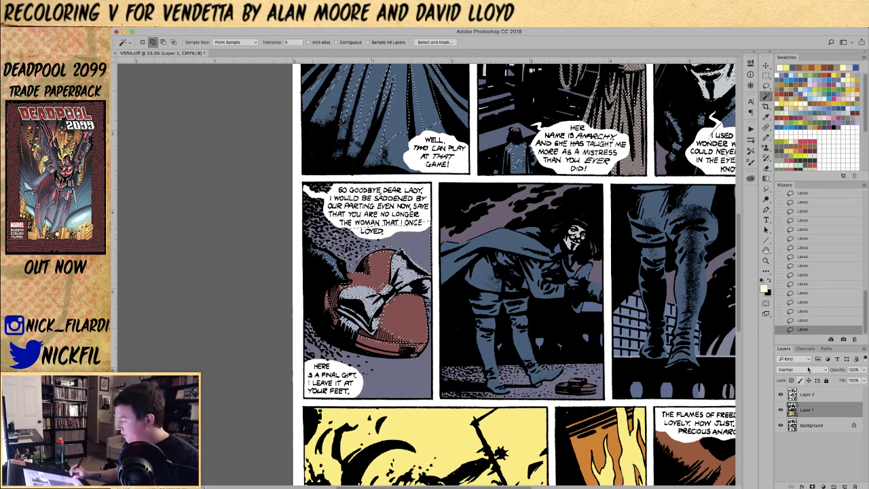
left_click(805, 349)
key("super+3")
key("super+z")
key("l")
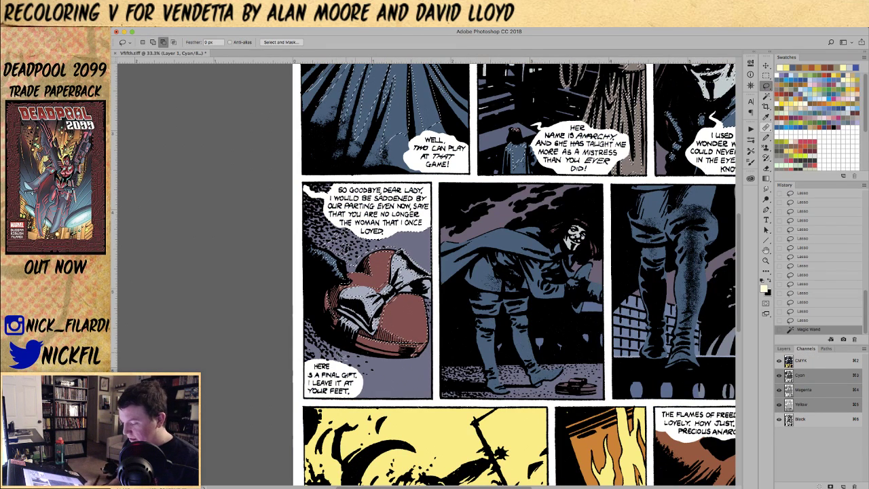
- Lasso the purple ground around the fourth panel's lower speech balloon and subtract the balloon's white with the Magic Wand
key("shift")
mouse_move(341, 367)
left_mouse_down()
mouse_move(363, 399)
mouse_move(355, 403)
mouse_move(453, 396)
mouse_move(438, 404)
mouse_move(436, 313)
left_mouse_up()
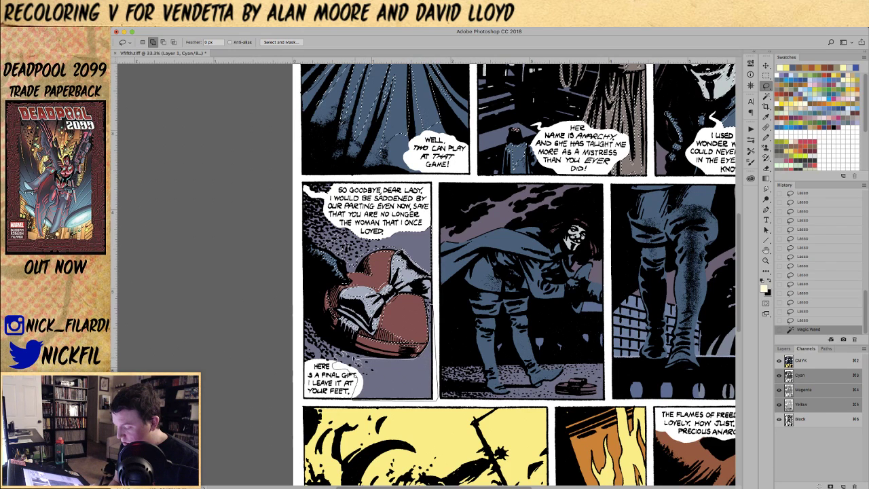
left_click_drag(436, 313, 415, 311)
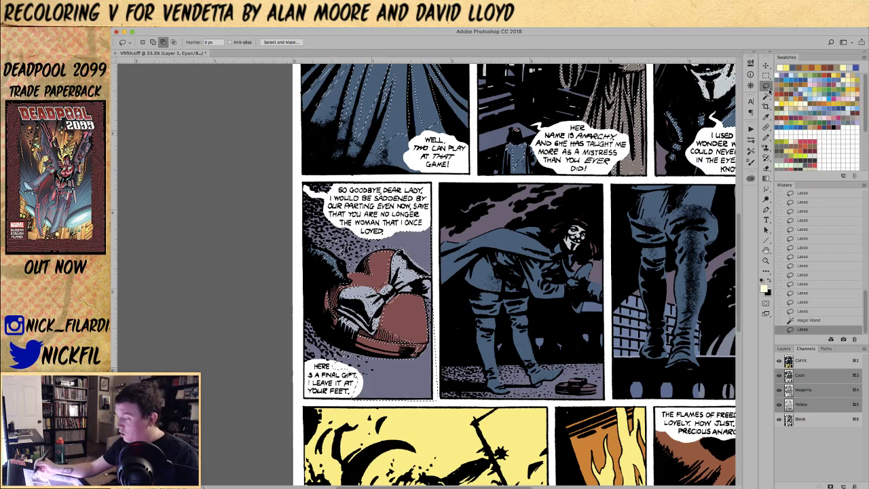
key("z")
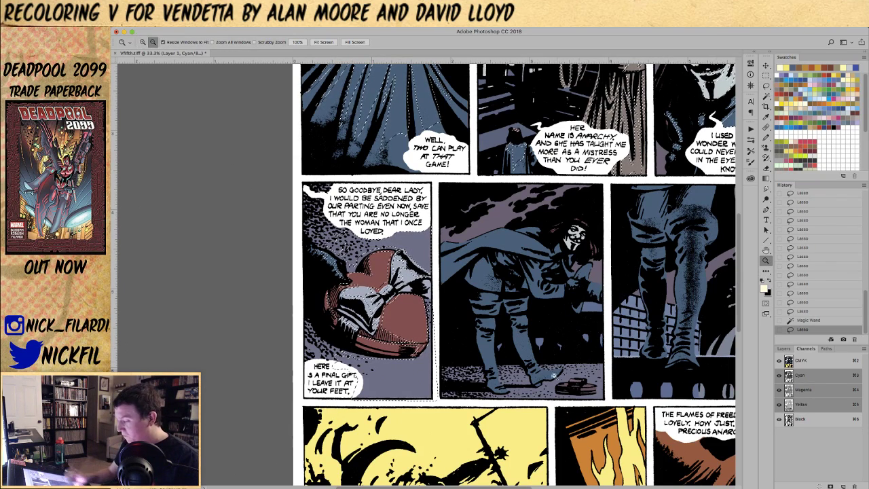
left_click(561, 374, "alt")
left_click(766, 96)
left_click(399, 386, "alt")
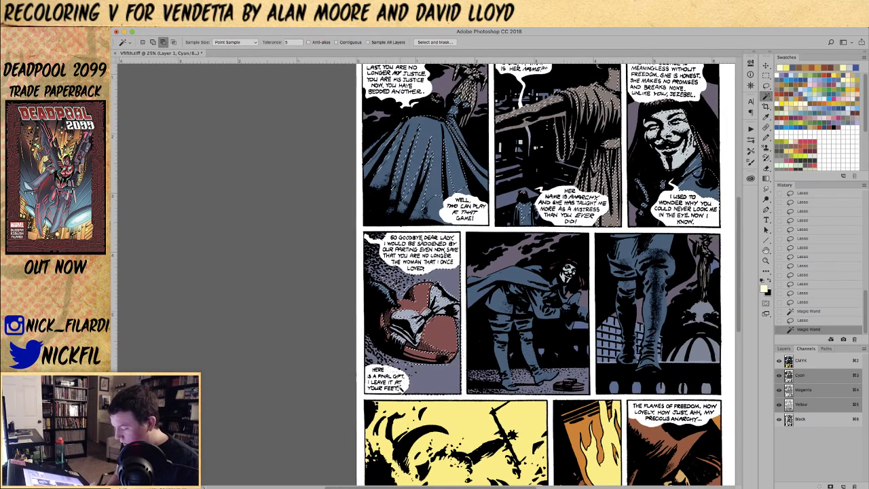
- Add the light folds along the back and trailing edge of the bending figure's cape in the fifth panel to the Lasso selection
key("h")
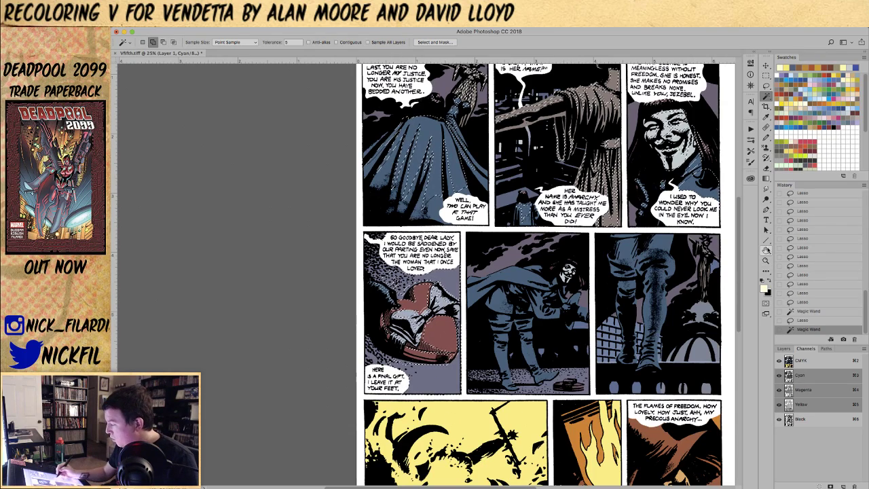
left_click_drag(574, 324, 464, 316)
key("l")
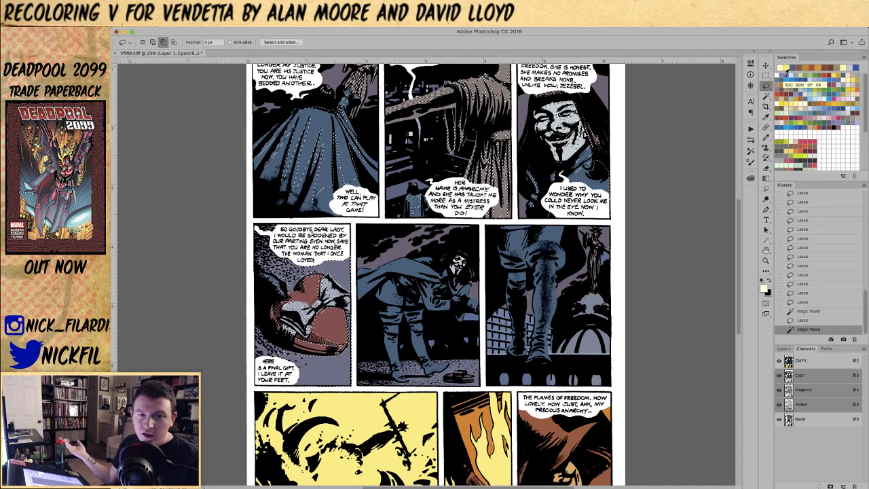
key("shift")
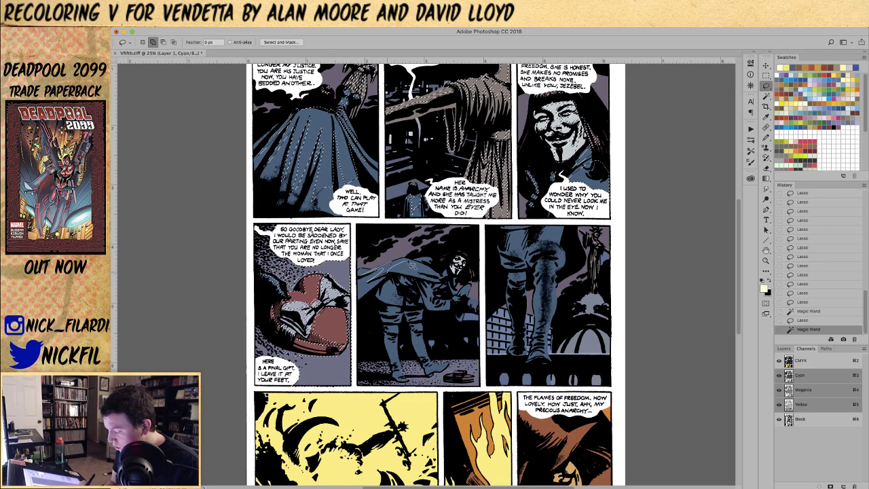
mouse_move(396, 261)
left_mouse_down()
mouse_move(408, 268)
mouse_move(385, 263)
left_mouse_up()
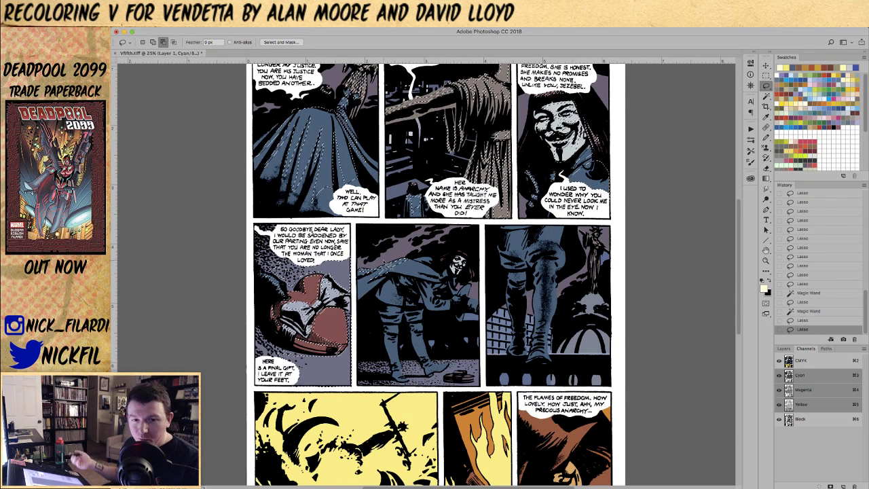
key("shift")
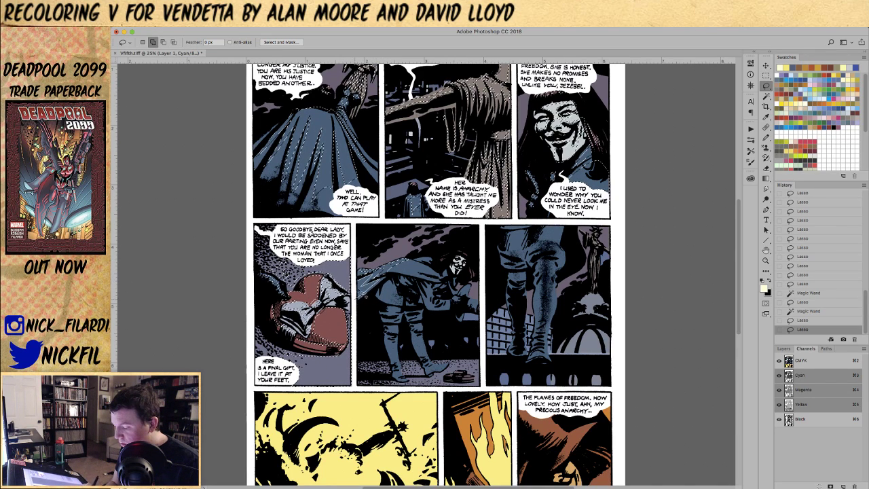
left_click_drag(358, 297, 361, 292)
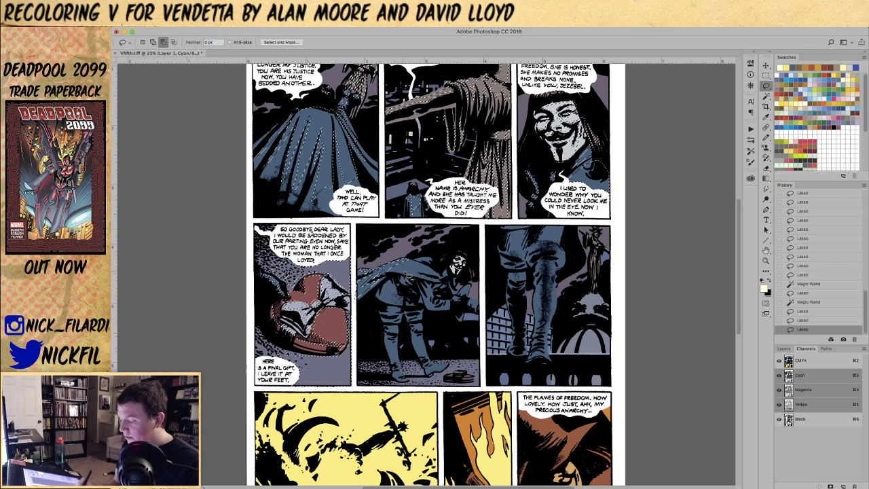
key("shift")
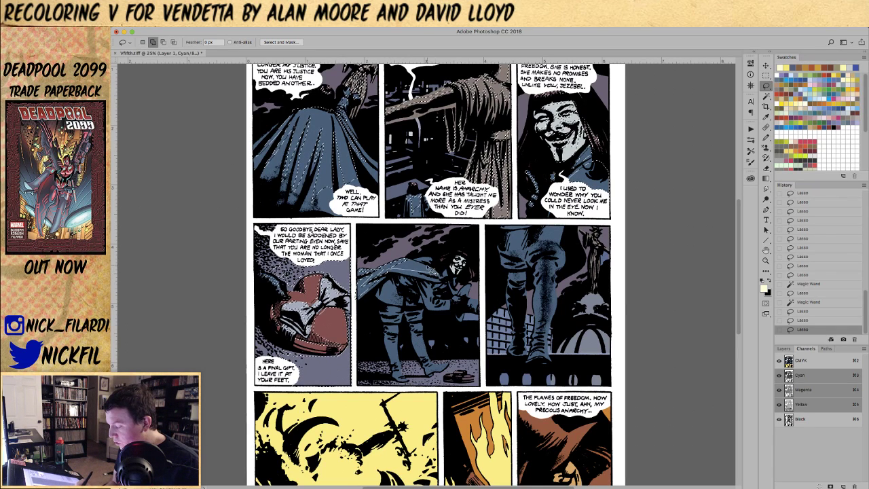
left_click_drag(410, 266, 438, 258)
- Lasso the light areas on the bending figure's shoulder, outstretched arm and hands, refining the edges
key("alt")
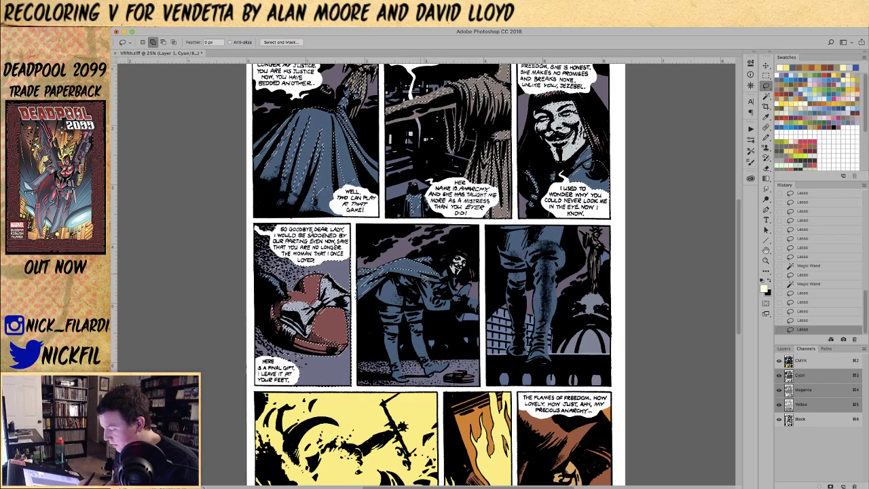
left_click_drag(445, 276, 447, 273)
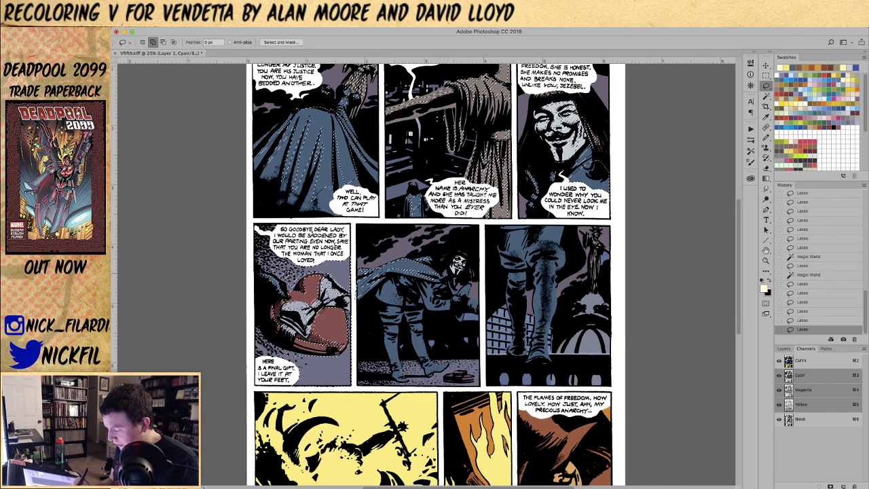
left_click_drag(461, 236, 463, 239)
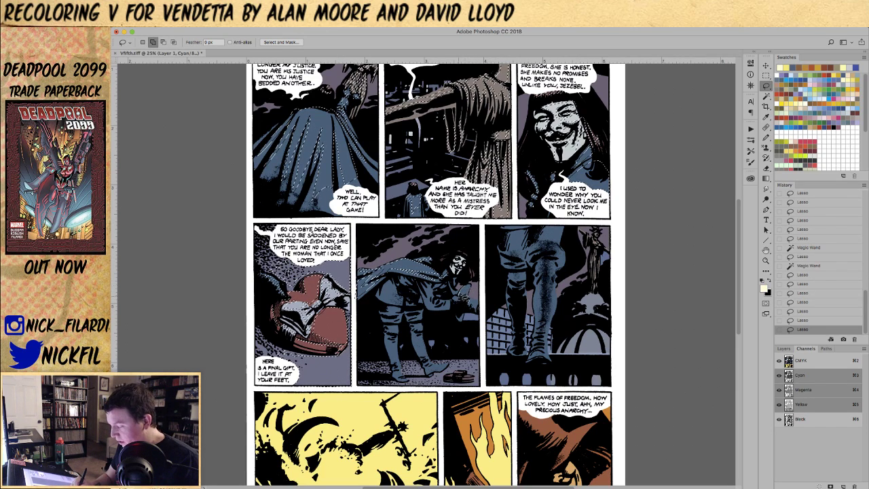
mouse_move(467, 283)
left_mouse_down()
mouse_move(475, 292)
mouse_move(485, 286)
left_mouse_up()
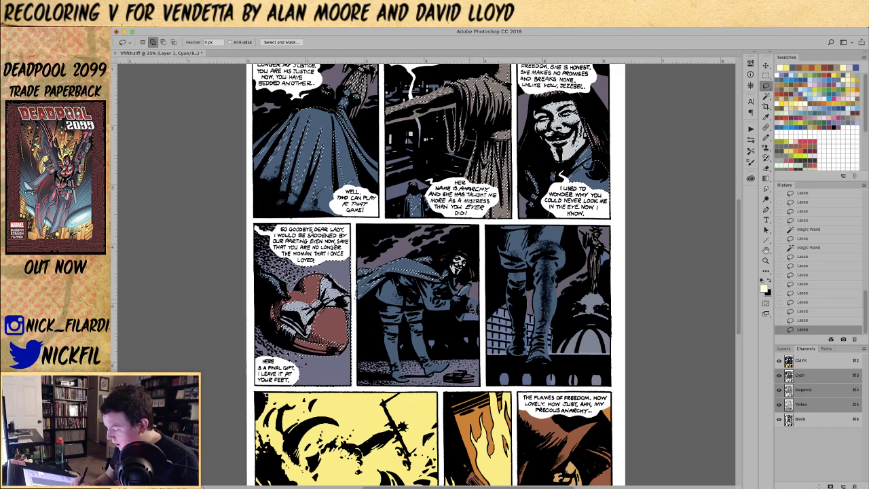
mouse_move(480, 307)
left_mouse_down()
mouse_move(483, 294)
mouse_move(471, 304)
left_mouse_up()
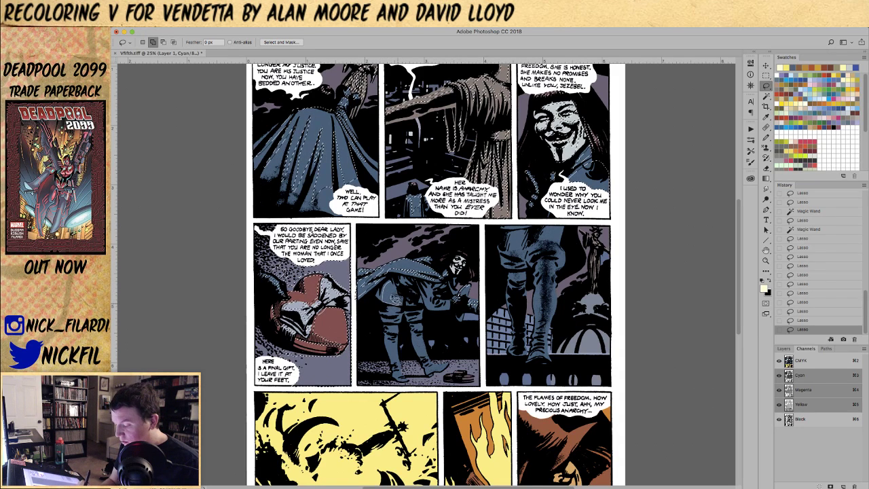
- Extend the selection over the bending figure's upper thighs, tunic and the cape's lower edge with the Lasso
mouse_move(400, 288)
left_mouse_down()
mouse_move(386, 298)
mouse_move(411, 288)
left_mouse_up()
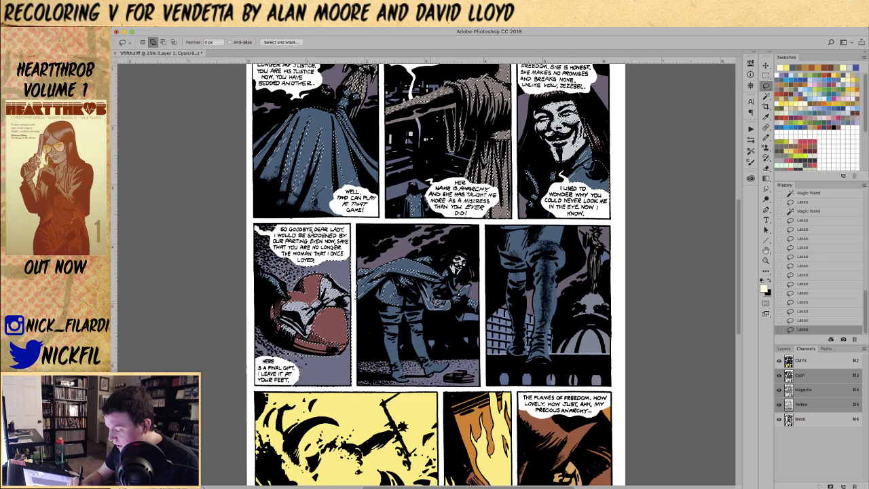
left_click_drag(410, 280, 422, 292)
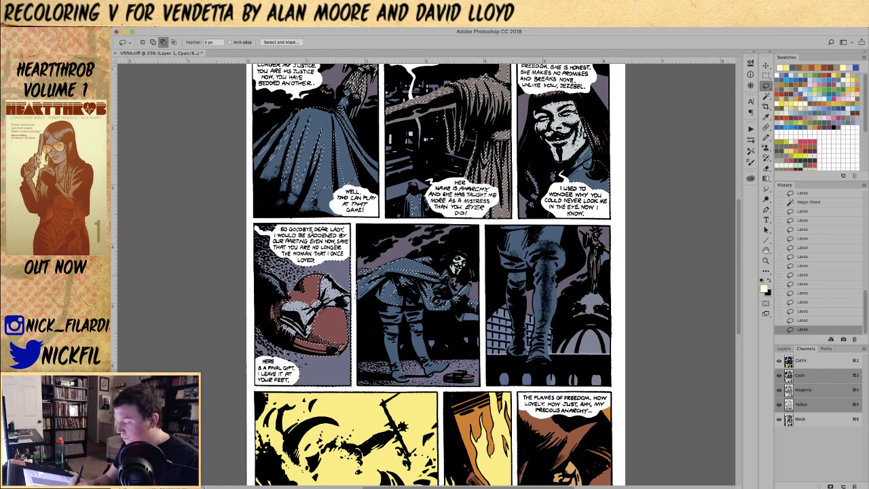
key("shift")
left_click_drag(355, 297, 367, 282)
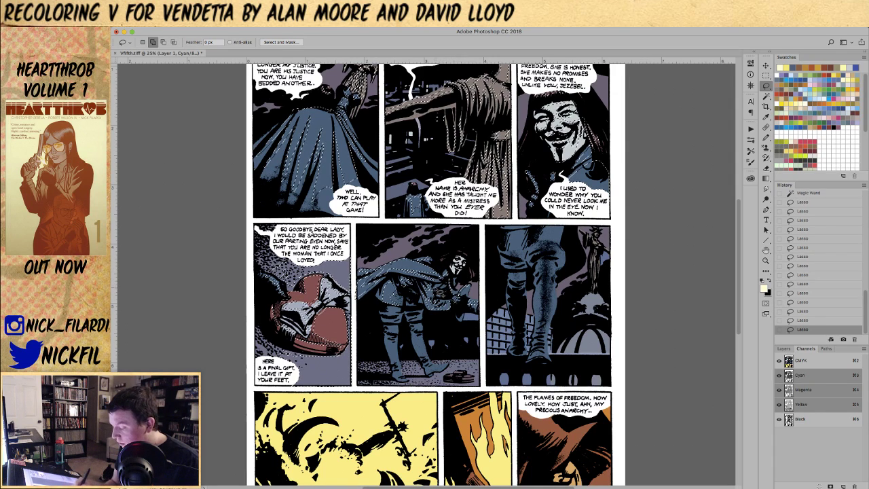
left_click_drag(434, 291, 444, 304)
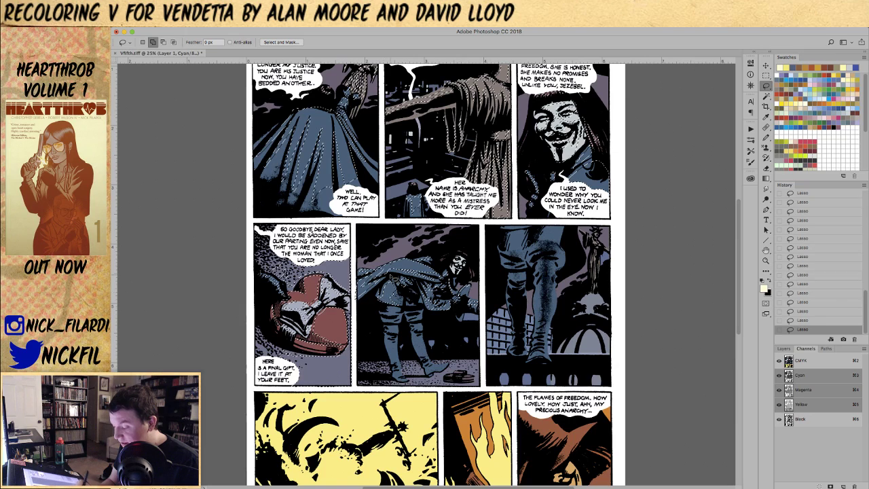
- Lasso the light areas on the bending figure's legs, boots and feet, and trim the selection around the hands
key("alt")
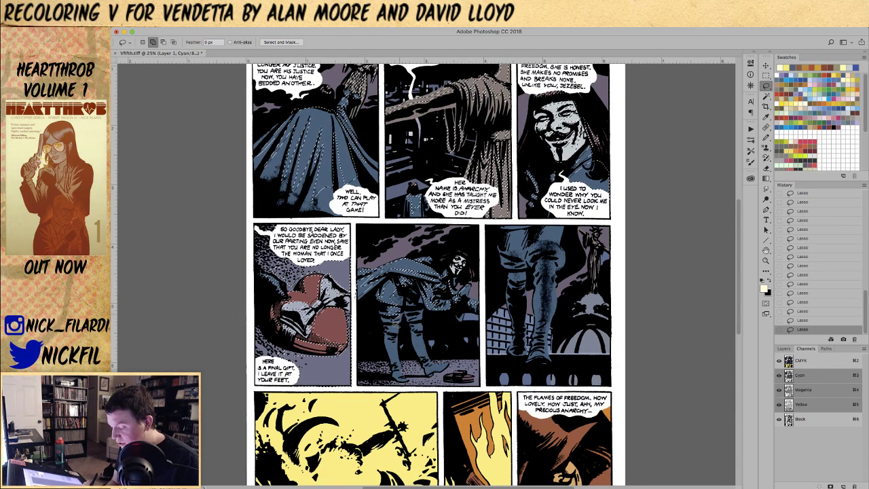
key("alt")
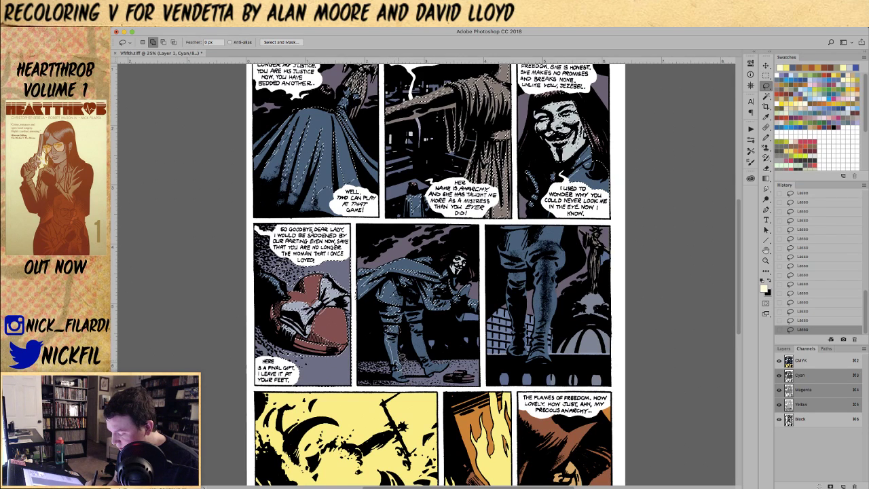
key("shift")
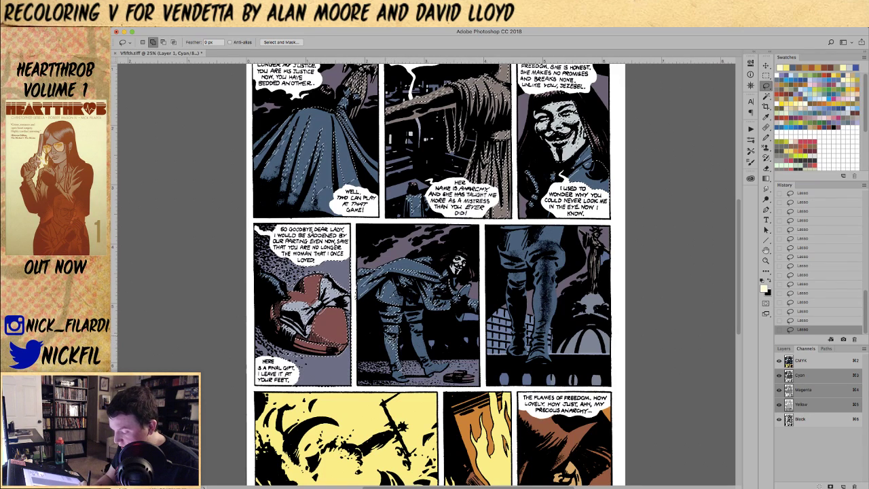
key("alt")
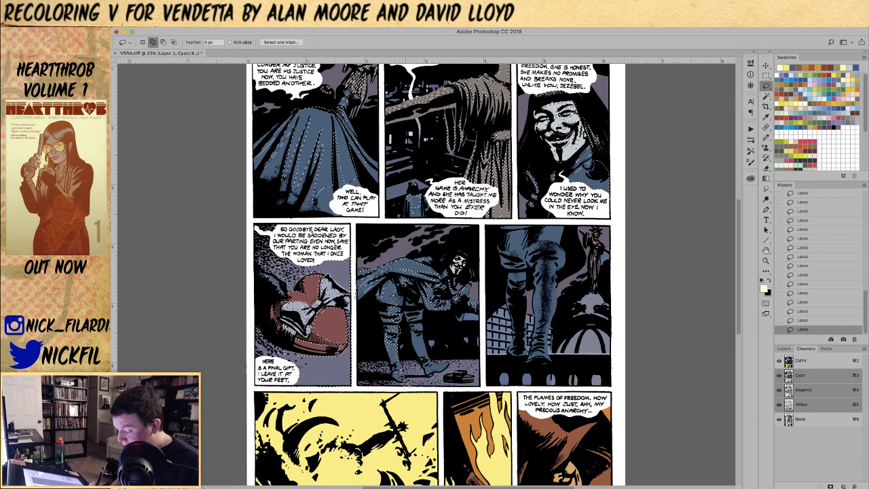
key("alt")
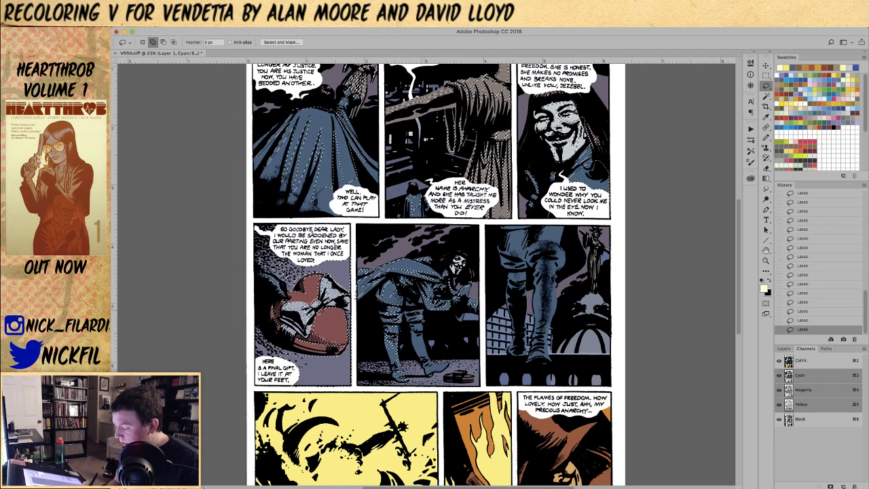
key("alt")
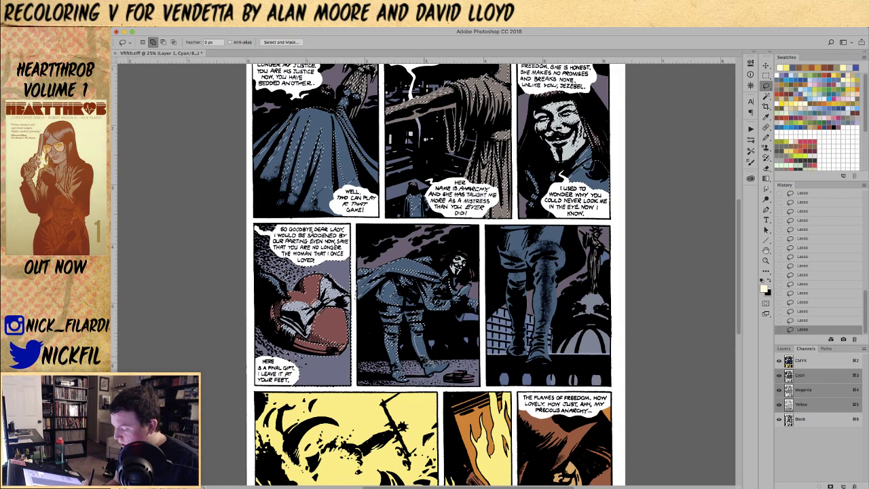
key("alt")
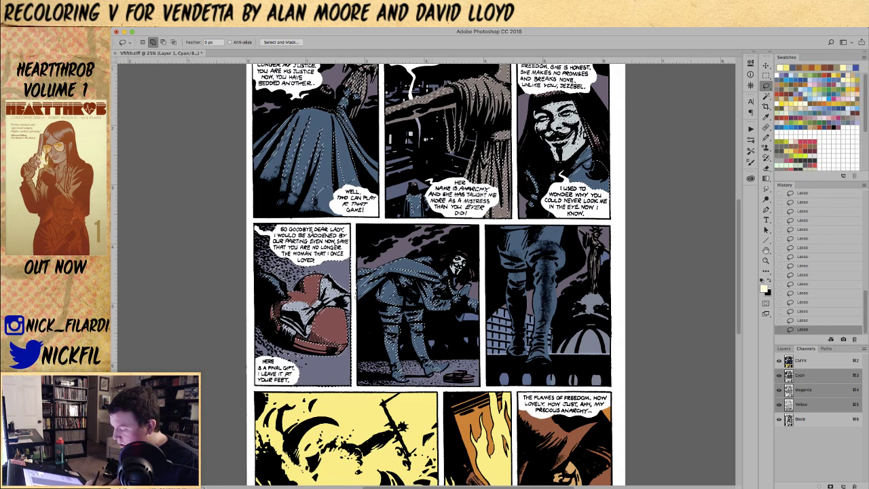
mouse_move(436, 379)
left_mouse_down()
mouse_move(454, 371)
mouse_move(442, 371)
left_mouse_up()
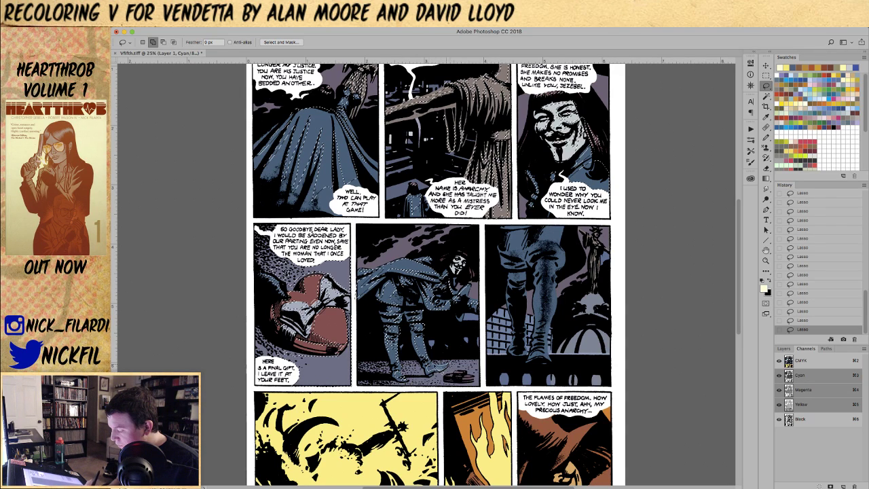
key("alt")
mouse_move(459, 328)
left_mouse_down()
mouse_move(464, 308)
mouse_move(480, 322)
mouse_move(473, 303)
left_mouse_up()
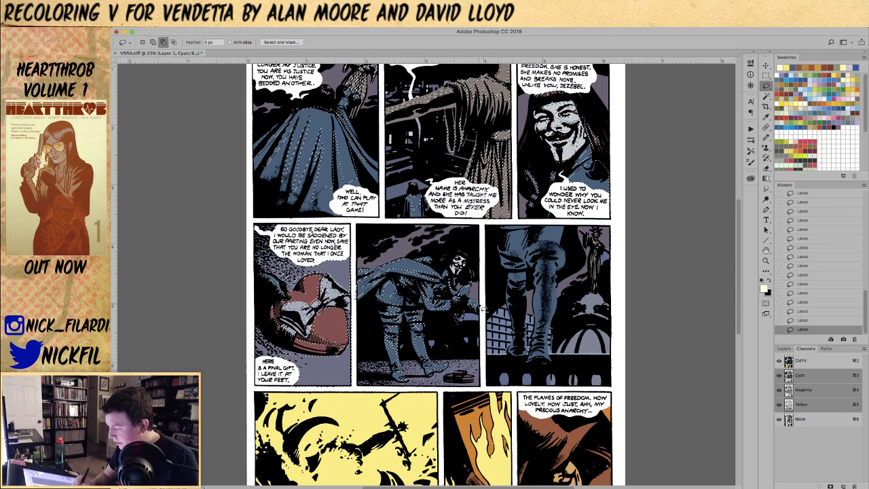
- Invert the selection and retouch the background below the bending figure's hands with the Pencil, using colours sampled from nearby
left_click(766, 137)
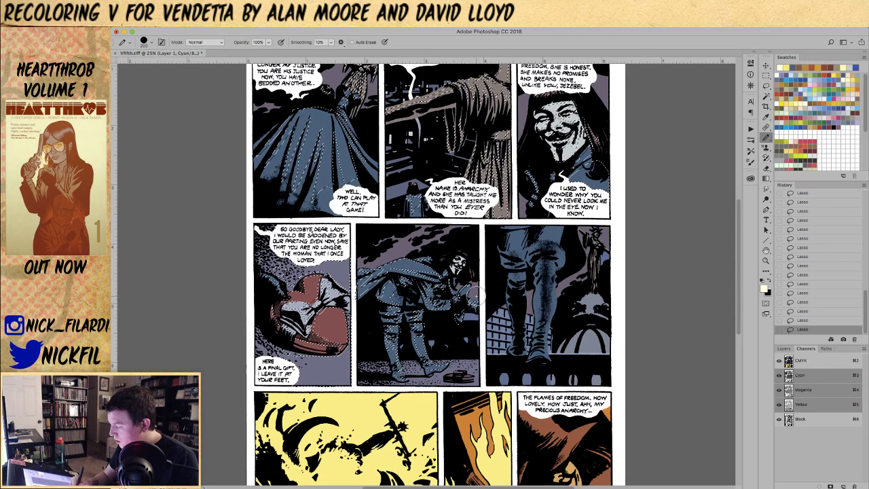
left_click(278, 22)
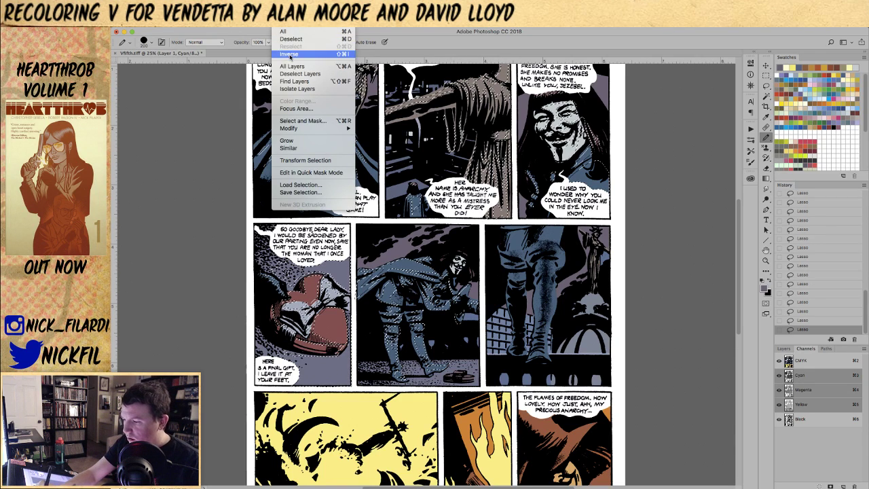
left_click(290, 57)
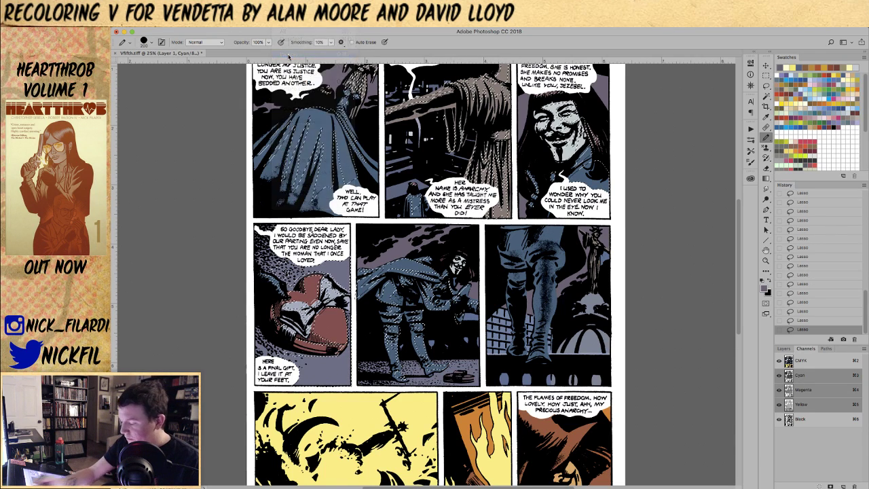
left_click(468, 315)
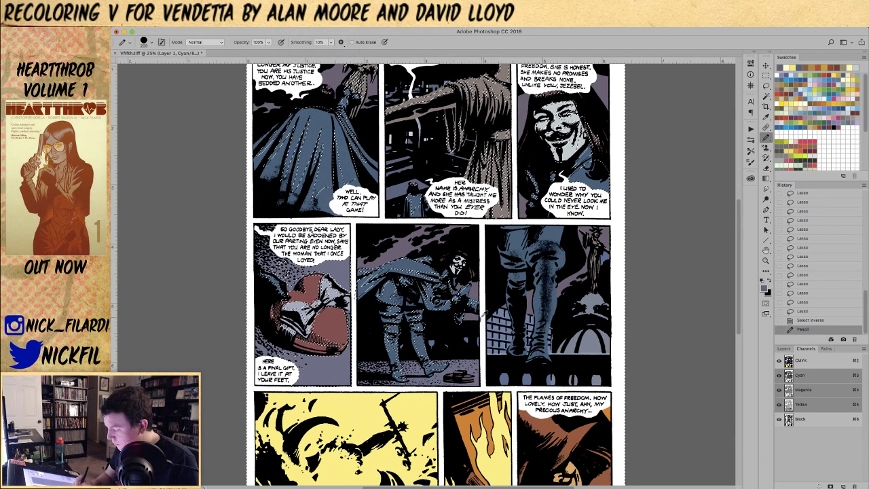
left_click(470, 316)
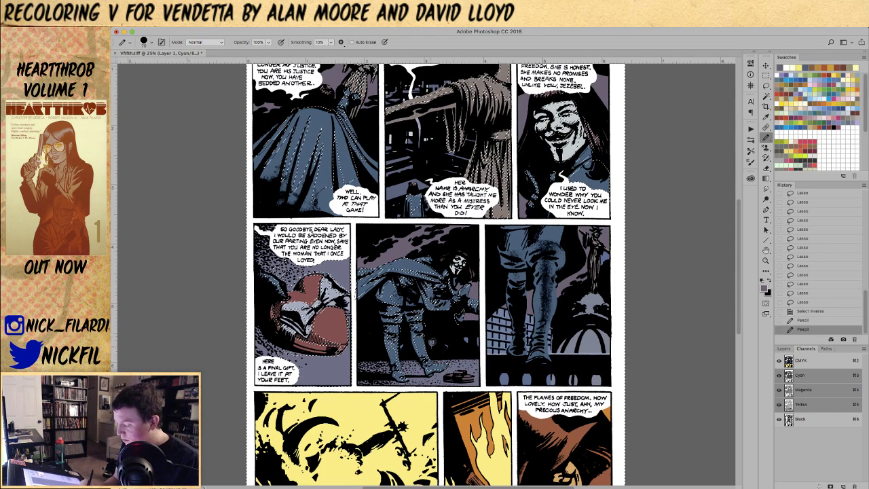
left_click(474, 319)
left_click(483, 333, "alt")
left_click(482, 324)
left_click(470, 331, "alt")
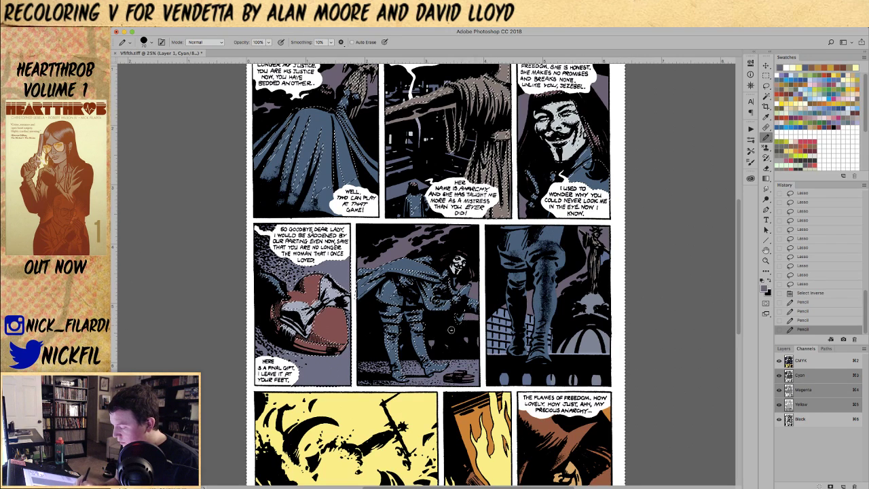
left_click(472, 322)
- Return to the Lasso and invert the selection again so it covers the light areas of the figures
left_click(766, 83)
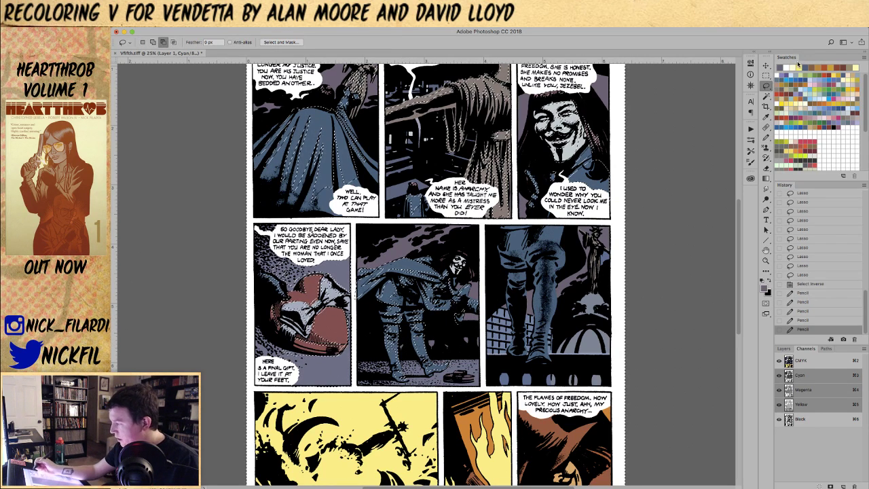
left_click(283, 27)
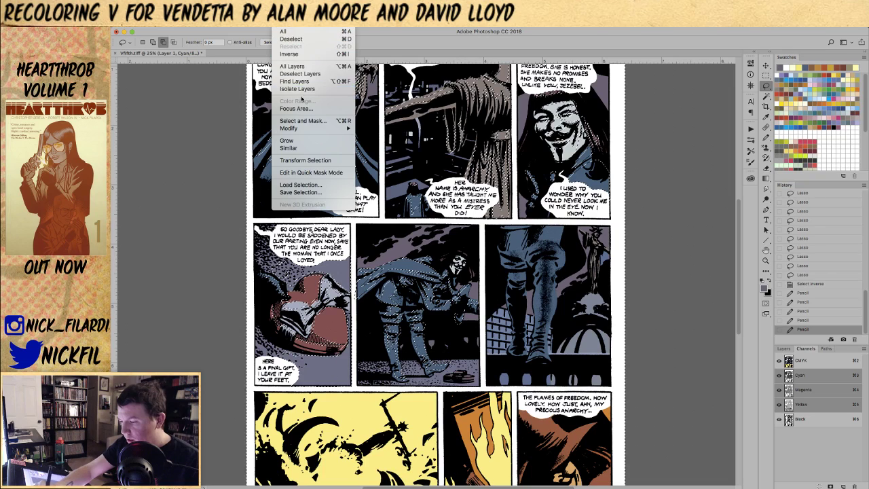
left_click(302, 54)
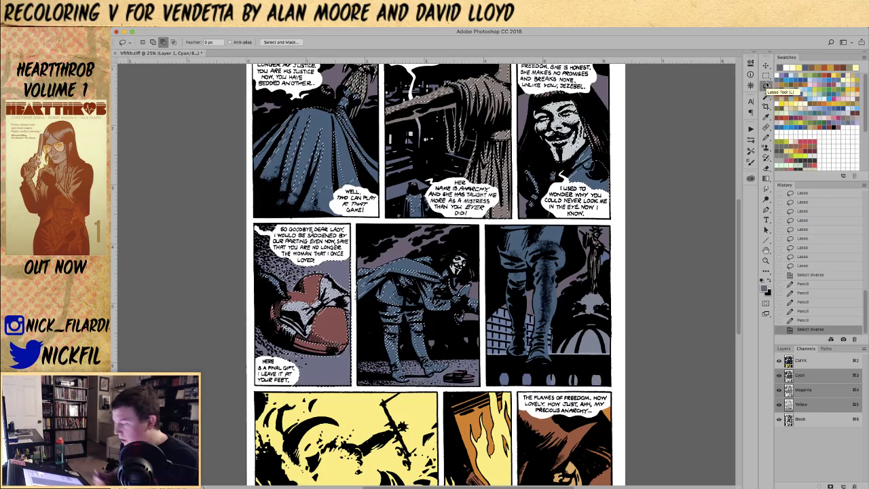
key("h")
scroll(401, 271, "right", 5)
scroll(401, 271, "down", 2)
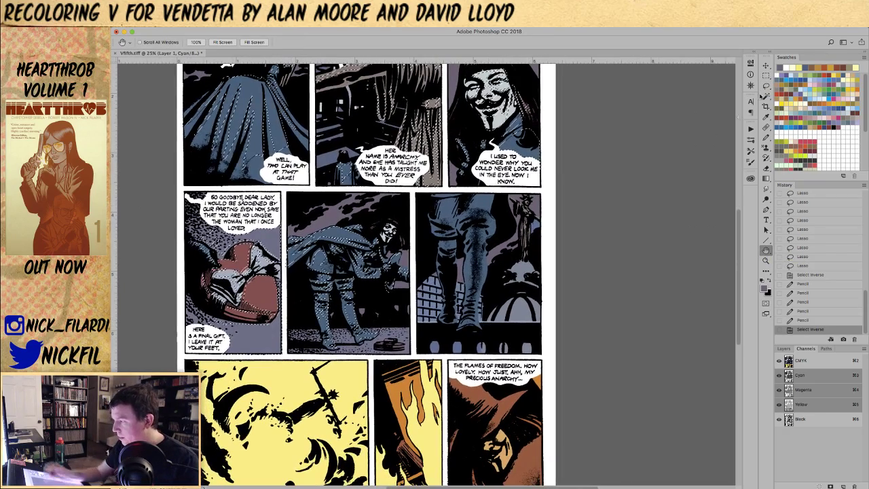
- Refine the selection around the bending figure's masked head with the Lasso, inverting the selection during the retouch and again at the end
key("l")
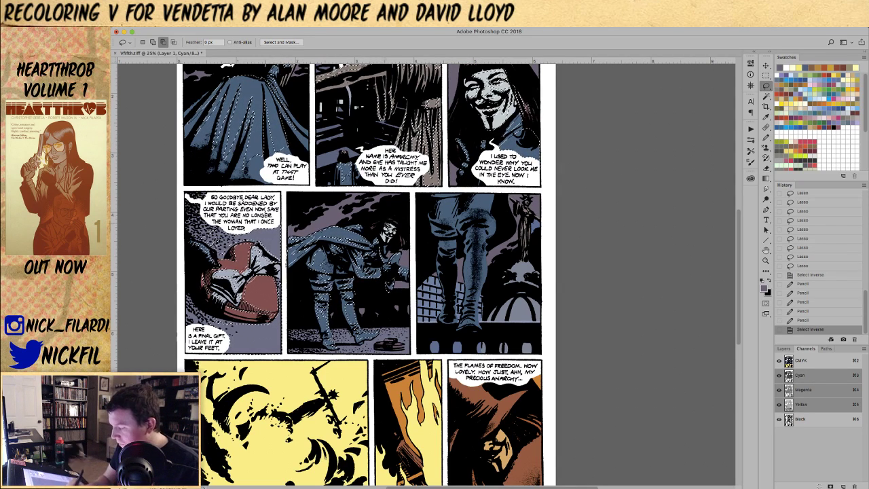
left_click_drag(400, 221, 405, 244)
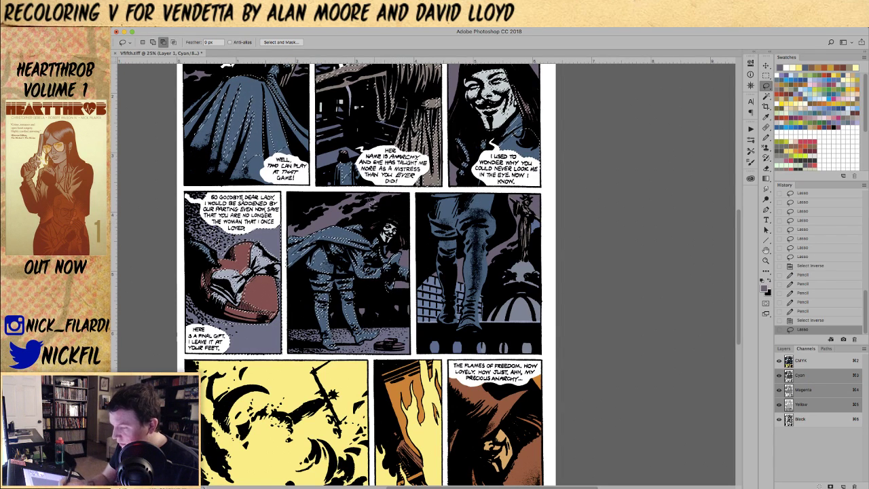
left_click(278, 3)
left_click(299, 34)
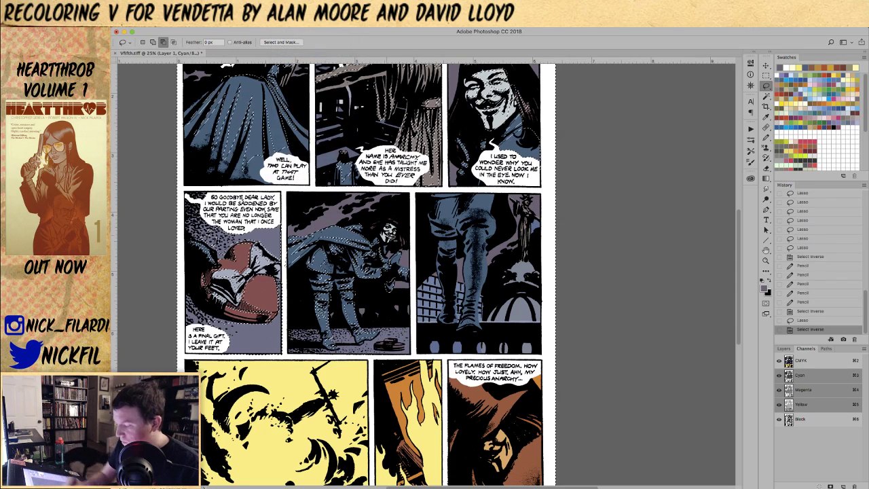
key("shift")
left_click_drag(401, 223, 405, 239)
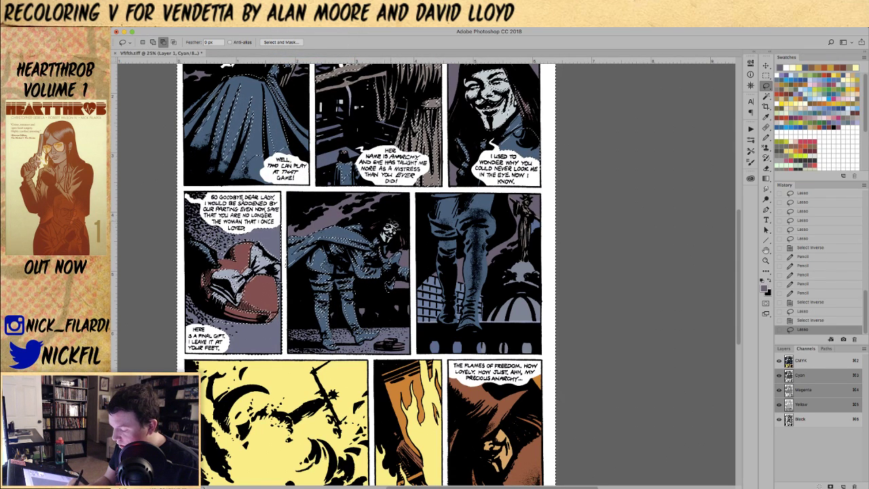
key("shift")
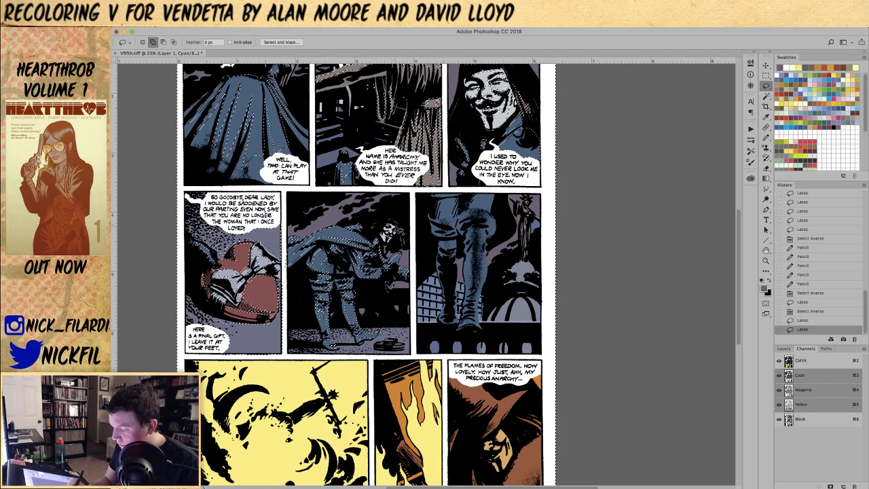
key("z")
left_click(659, 270)
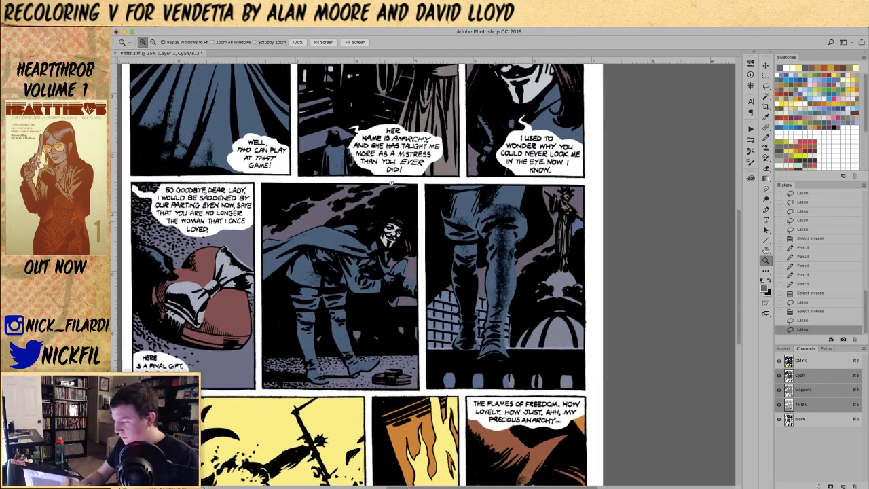
left_click(286, 21)
left_click(284, 56)
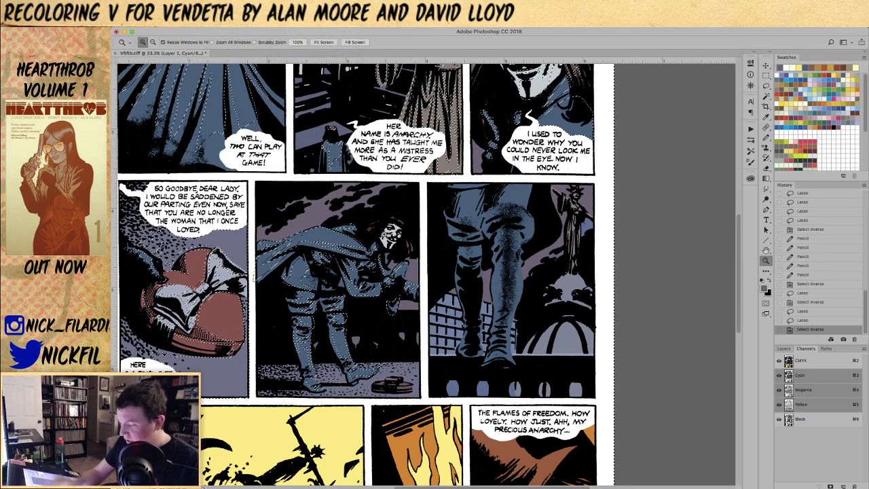
- Lasso light areas on the heart-shaped box's ribbon and touch up the selection around the bending figure's hands and head
key("l")
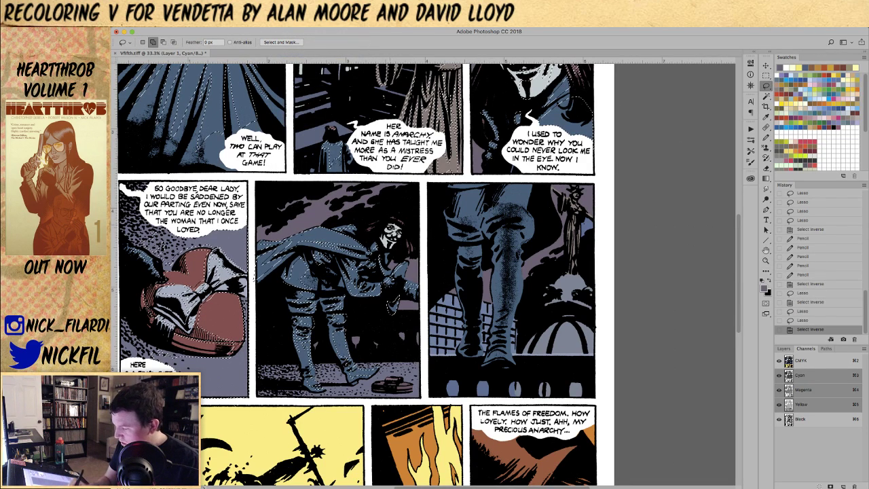
mouse_move(216, 250)
left_mouse_down()
mouse_move(246, 275)
mouse_move(160, 292)
left_mouse_up()
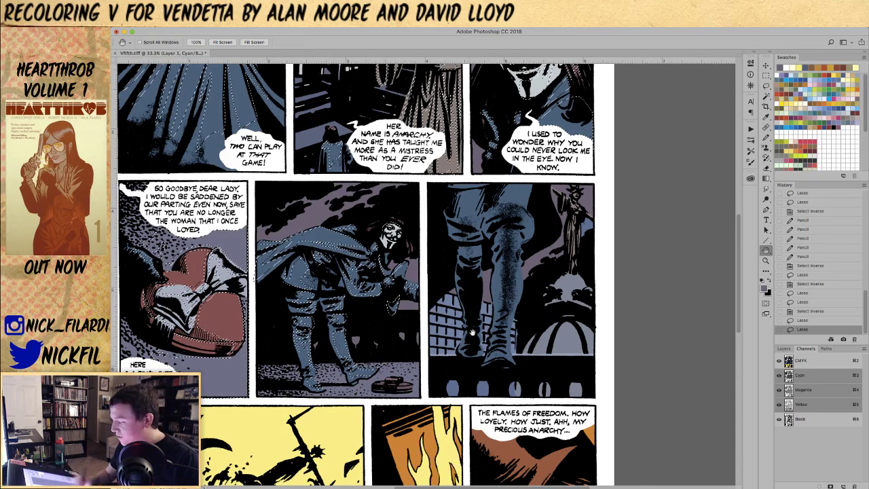
left_click_drag(625, 181, 651, 138)
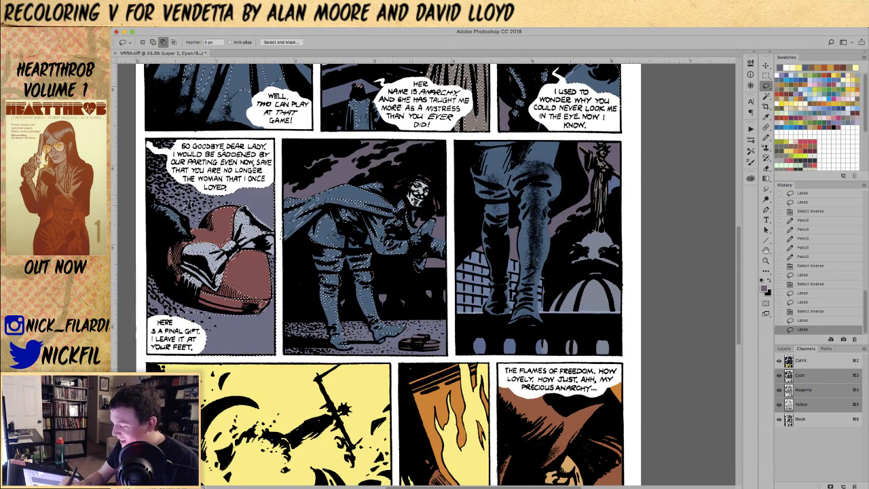
left_click_drag(411, 239, 415, 235)
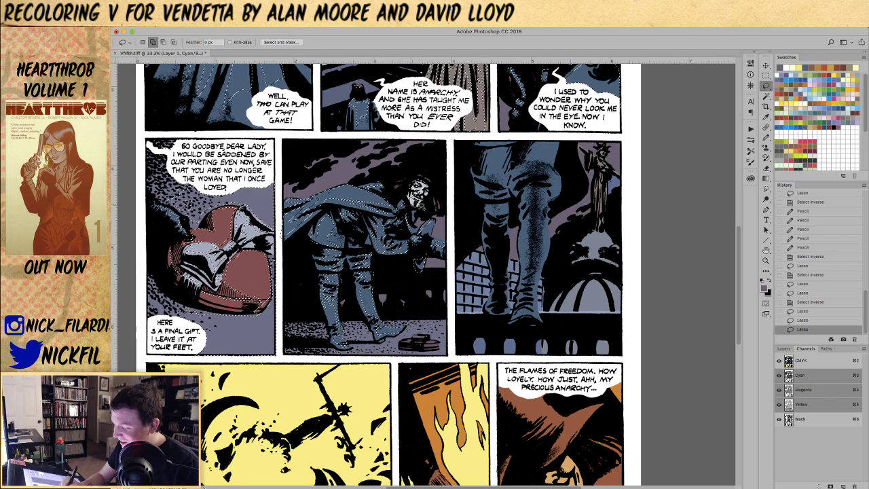
left_click_drag(411, 183, 438, 163)
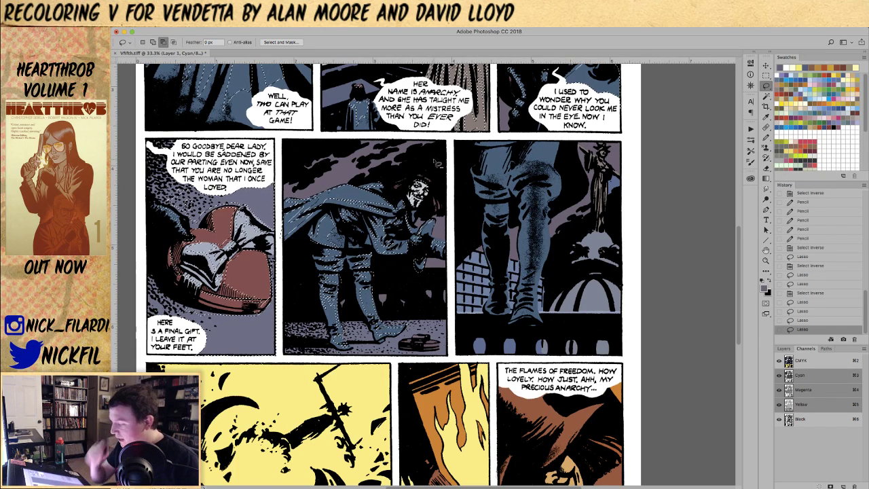
- Lasso the light areas on the striding figure's thighs, knee and front boot in the last panel of the middle row
key("h")
left_click_drag(563, 319, 519, 361)
key("l")
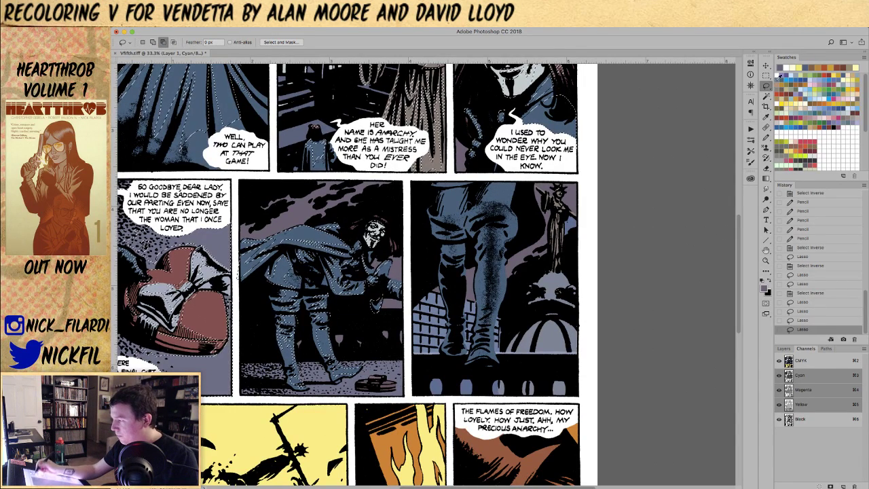
mouse_move(445, 216)
left_mouse_down()
mouse_move(461, 228)
mouse_move(468, 221)
mouse_move(465, 196)
mouse_move(450, 190)
mouse_move(477, 174)
mouse_move(487, 208)
mouse_move(510, 211)
mouse_move(524, 195)
mouse_move(500, 179)
mouse_move(518, 184)
mouse_move(494, 189)
mouse_move(513, 243)
mouse_move(508, 255)
mouse_move(502, 244)
mouse_move(515, 264)
mouse_move(505, 260)
mouse_move(511, 282)
mouse_move(503, 272)
mouse_move(492, 354)
mouse_move(508, 282)
left_mouse_up()
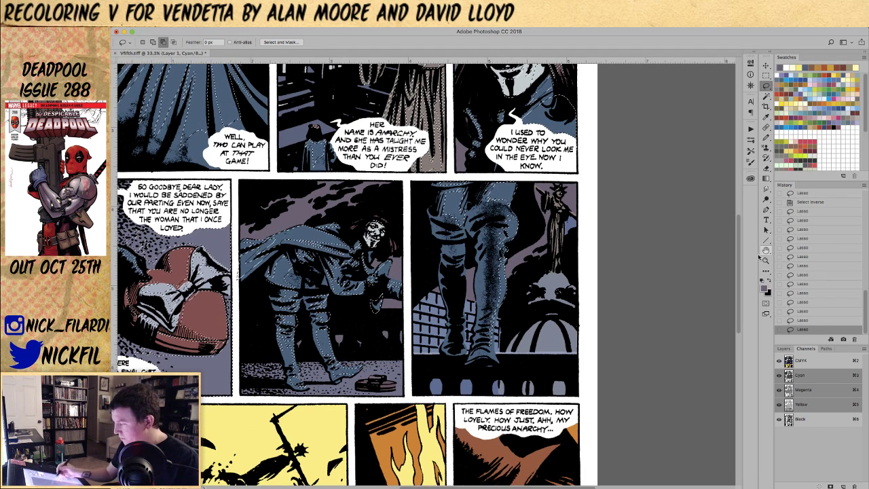
- Extend the Lasso selection over the striding figure's lower boots and up the rear leg
scroll(353, 272, "down", 2)
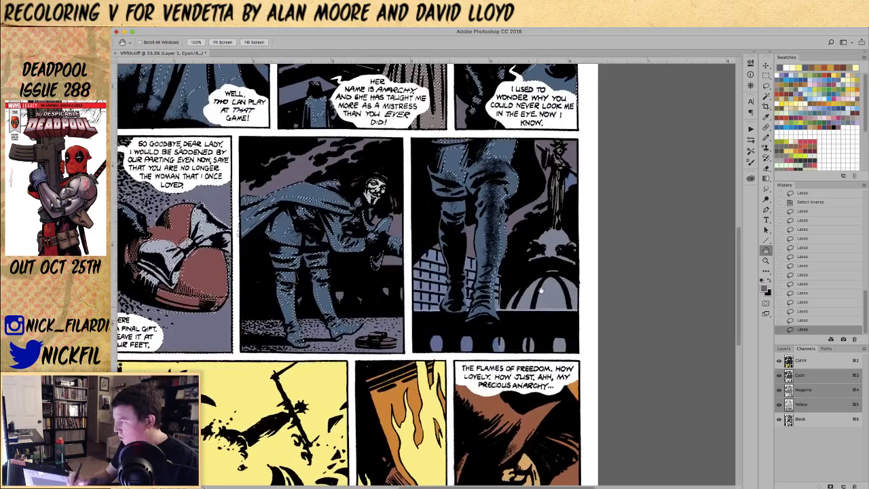
left_click(765, 85)
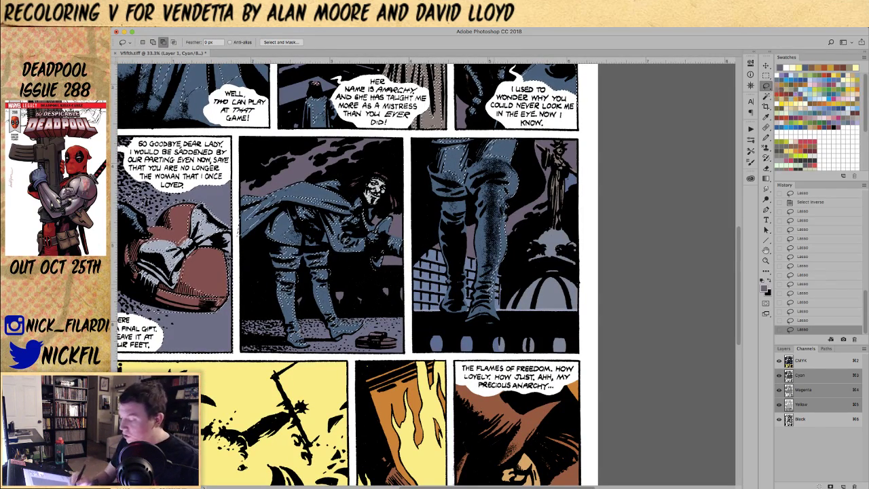
mouse_move(500, 317)
left_mouse_down()
mouse_move(507, 206)
mouse_move(460, 221)
left_mouse_up()
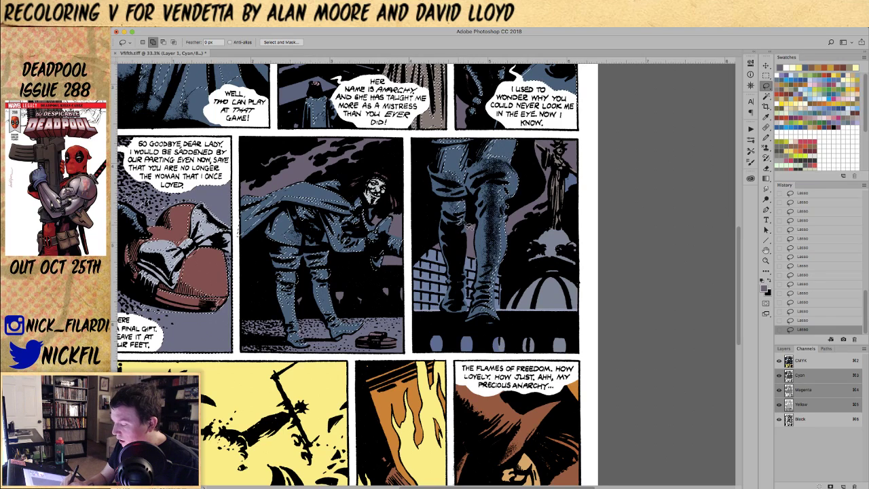
key("alt")
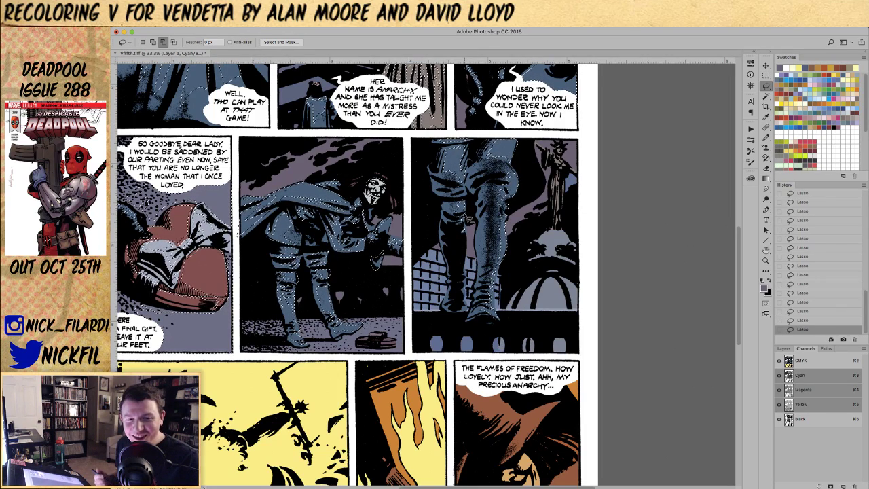
- Add and trim Lasso areas on the striding figure's legs to finish the light shapes on the trousers and boots
key("h")
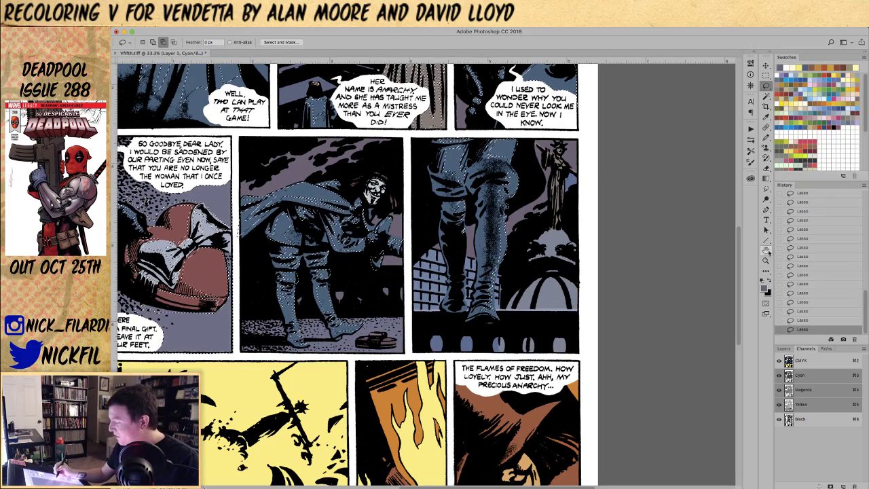
left_click_drag(557, 272, 525, 306)
key("l")
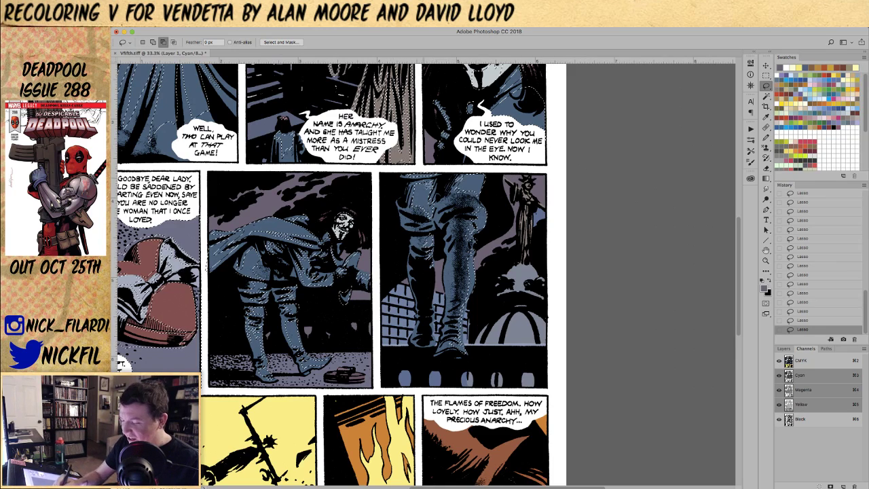
key("alt")
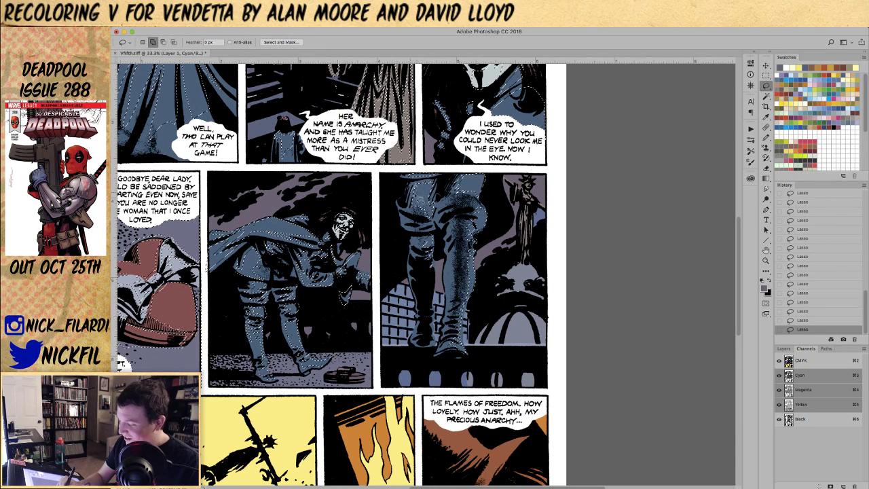
key("alt")
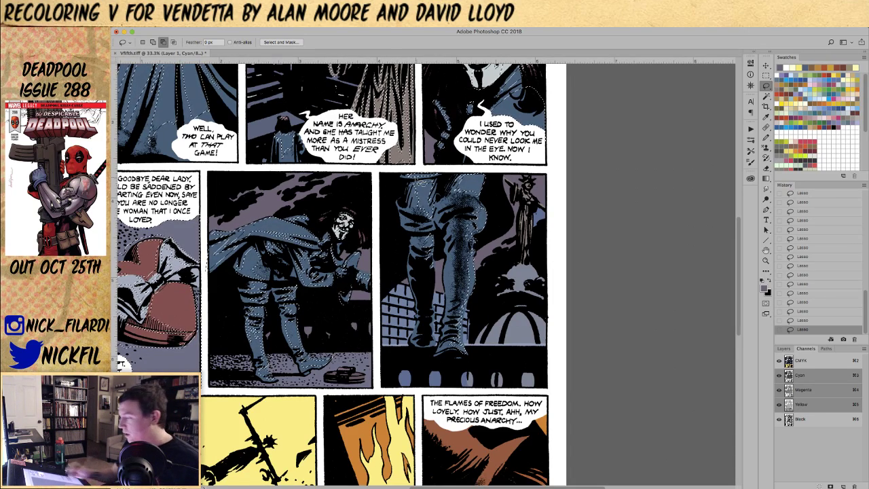
- Lasso the light areas on the dome and on the pedestal beneath the statue behind the striding figure
left_click(767, 250)
scroll(602, 244, "down", 3)
left_click(766, 96)
left_click(767, 86)
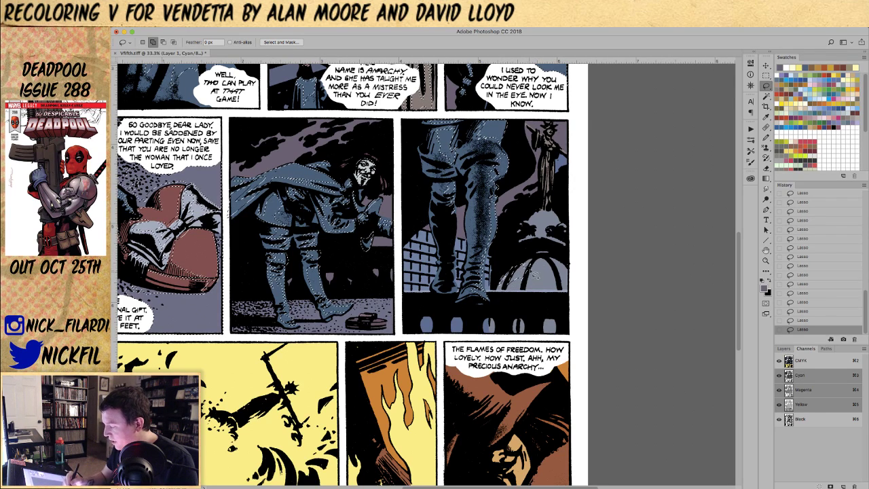
key("shift")
key("shift")
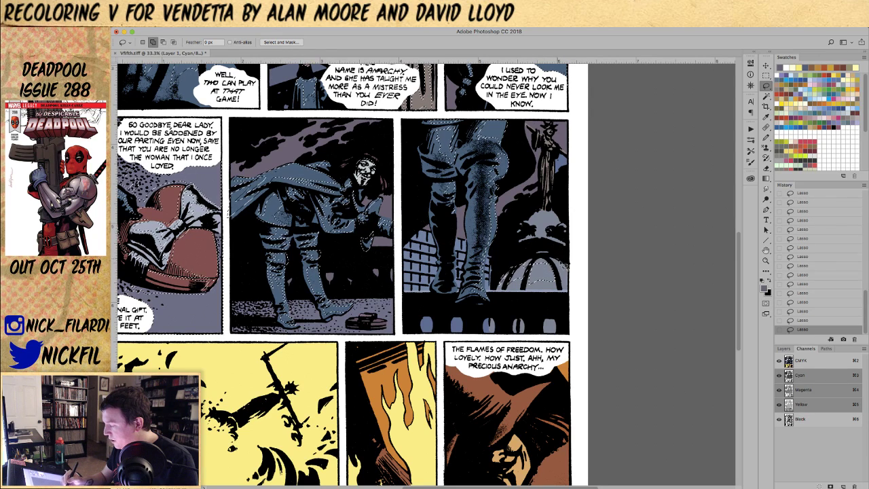
key("alt")
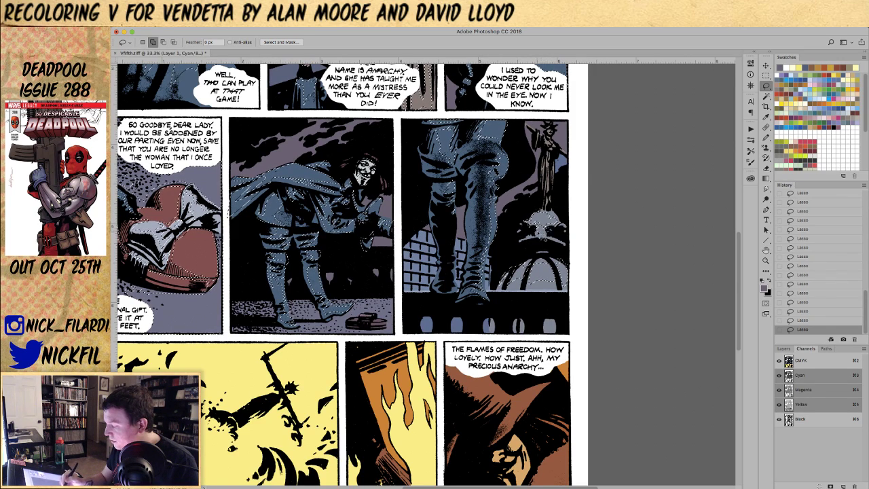
key("shift")
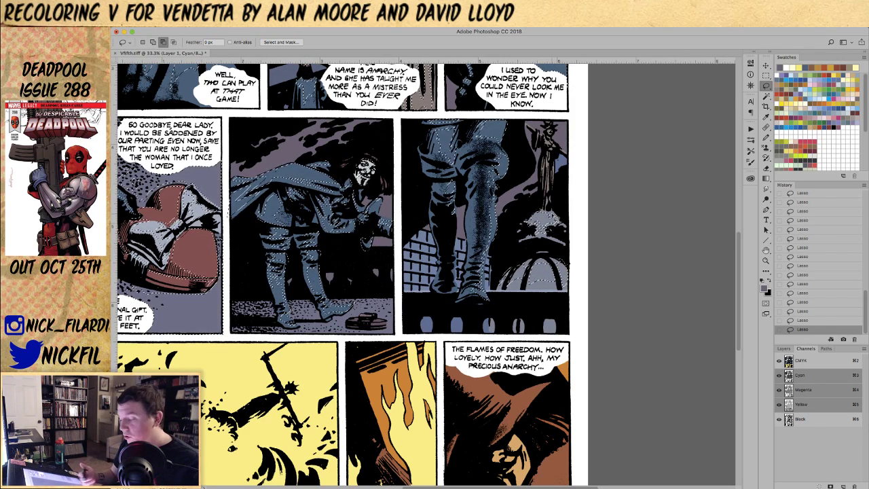
- Lasso the light panes of the gridded window behind the striding figure's boots, trimming the selection around the legs
key("space")
left_click_drag(589, 285, 570, 296)
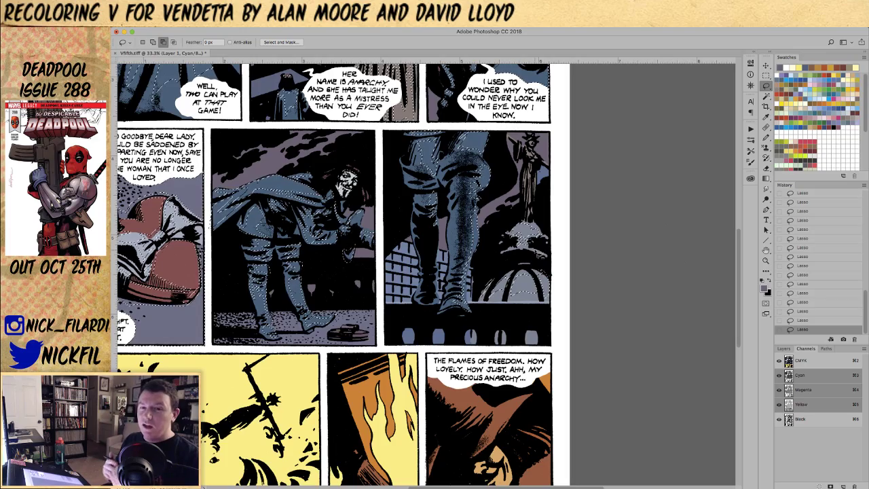
left_click(767, 251)
mouse_move(559, 273)
left_mouse_down()
mouse_move(547, 283)
mouse_move(554, 268)
left_mouse_up()
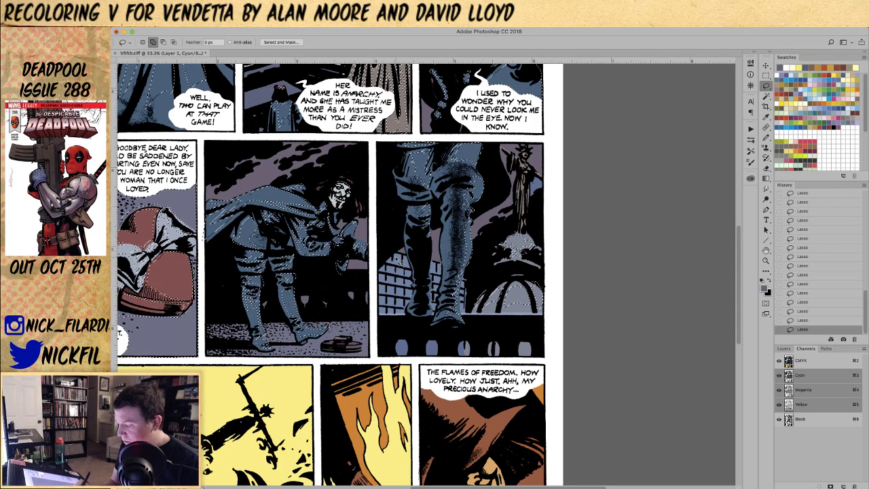
mouse_move(391, 263)
left_mouse_down()
mouse_move(385, 331)
mouse_move(414, 305)
mouse_move(412, 255)
mouse_move(406, 263)
left_mouse_up()
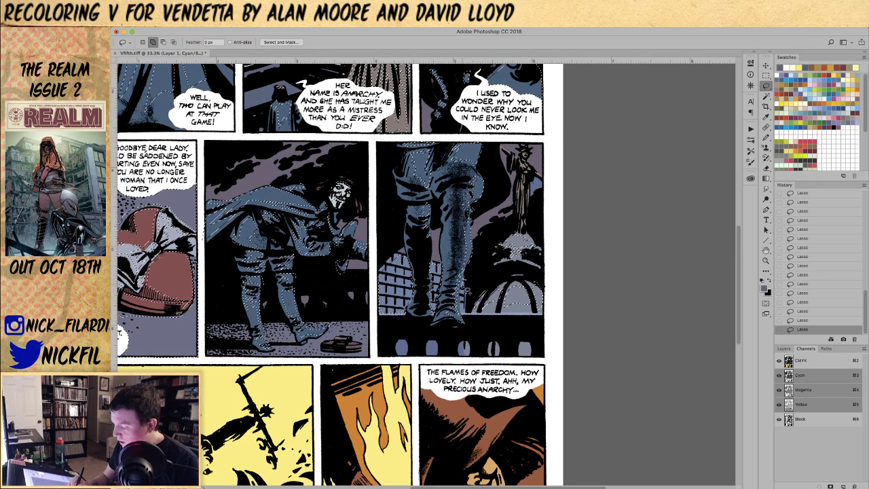
key("alt")
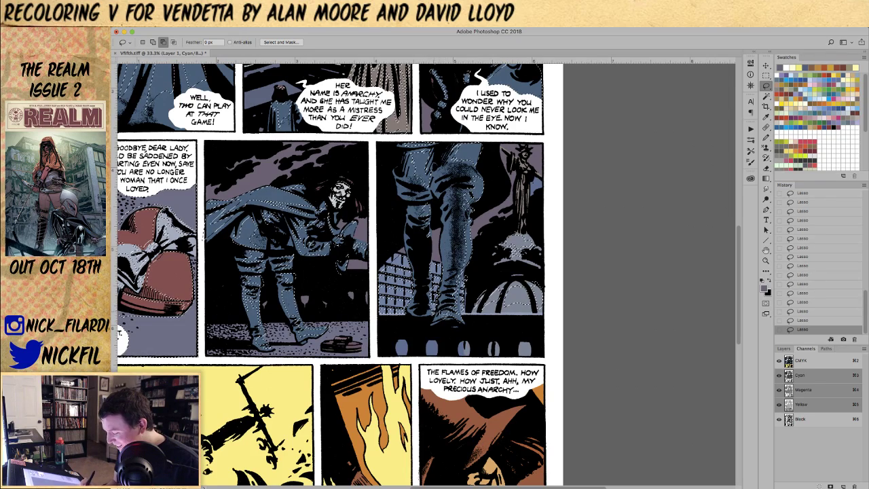
- Add the light areas of the statue above the dome to the selection with the Lasso, trimming where needed
left_click(766, 251)
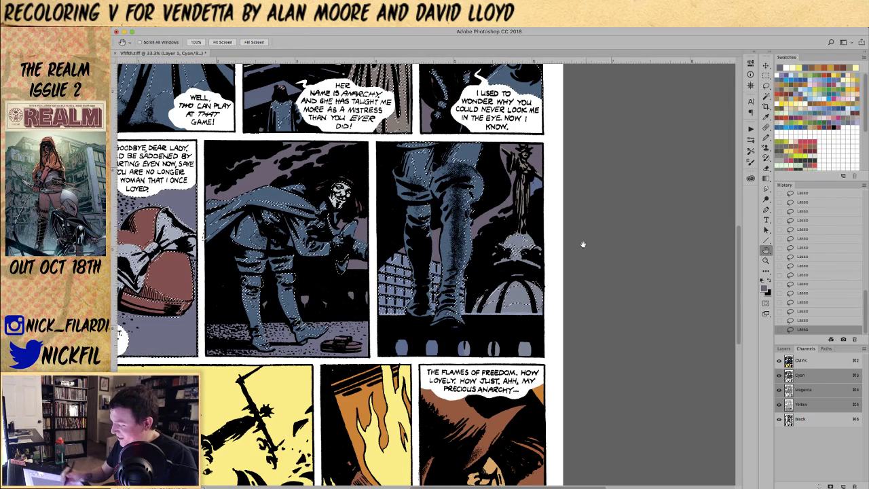
left_click_drag(581, 247, 543, 297)
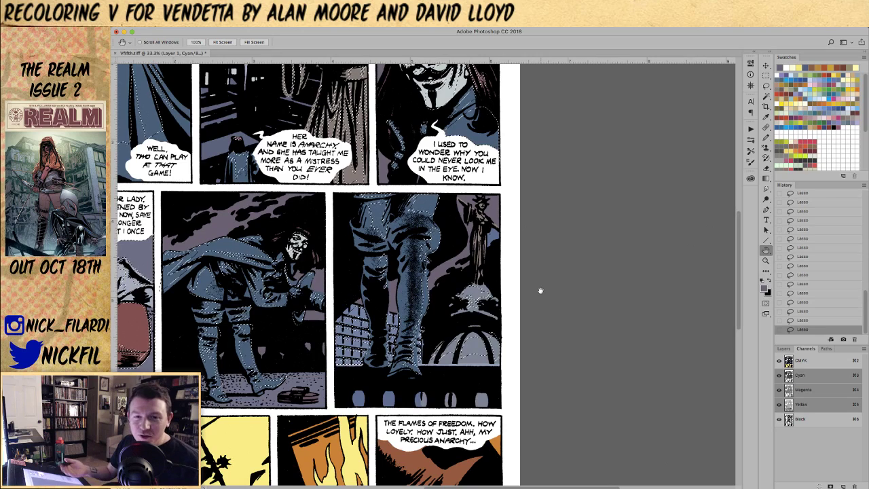
key("l")
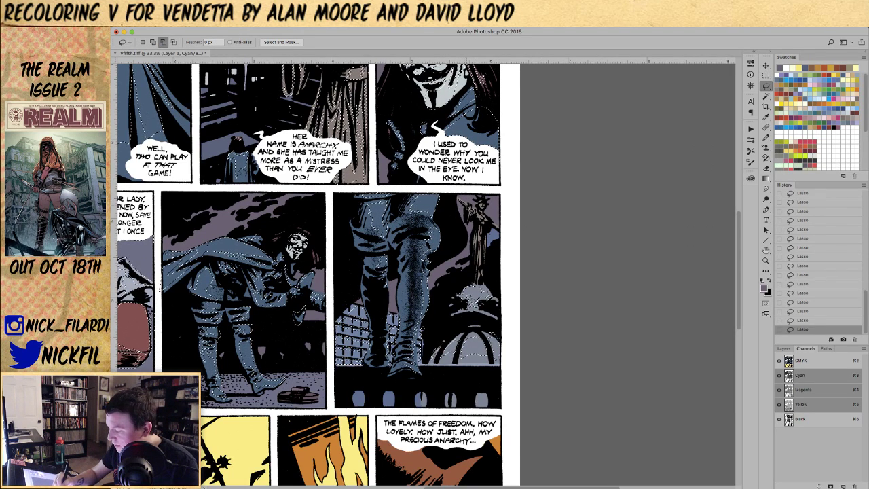
key("shift")
key("alt")
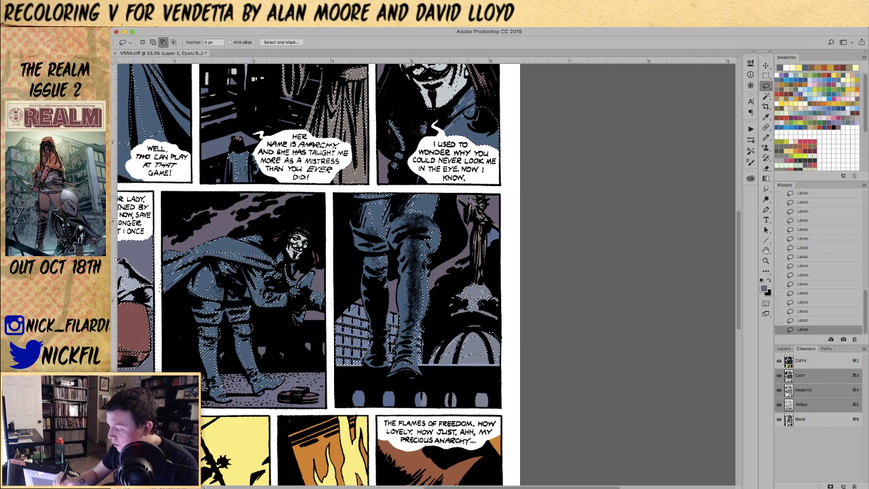
key("shift")
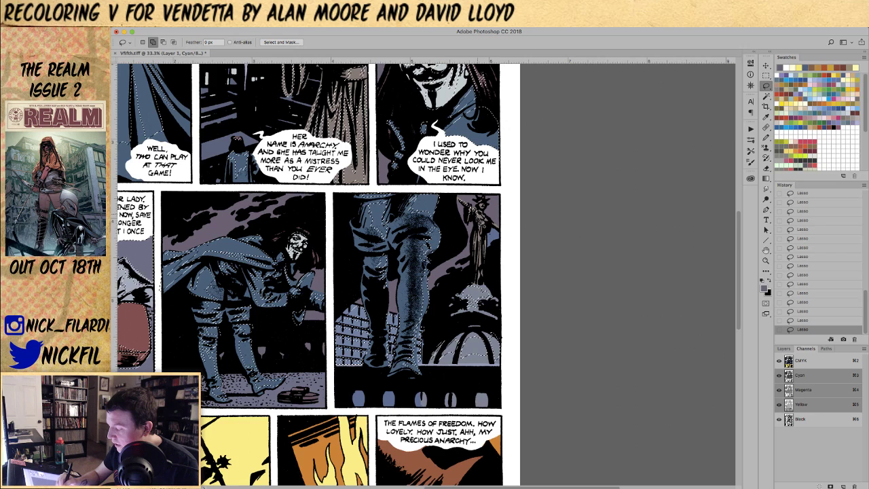
- Refine the lasso selection around the statue in the boots panel, following the panel's edge beside it
key("alt")
key("shift")
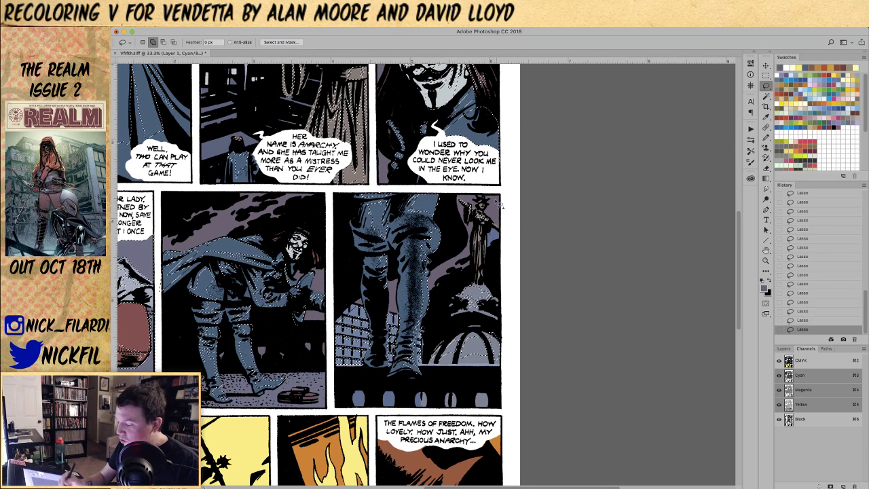
key("alt")
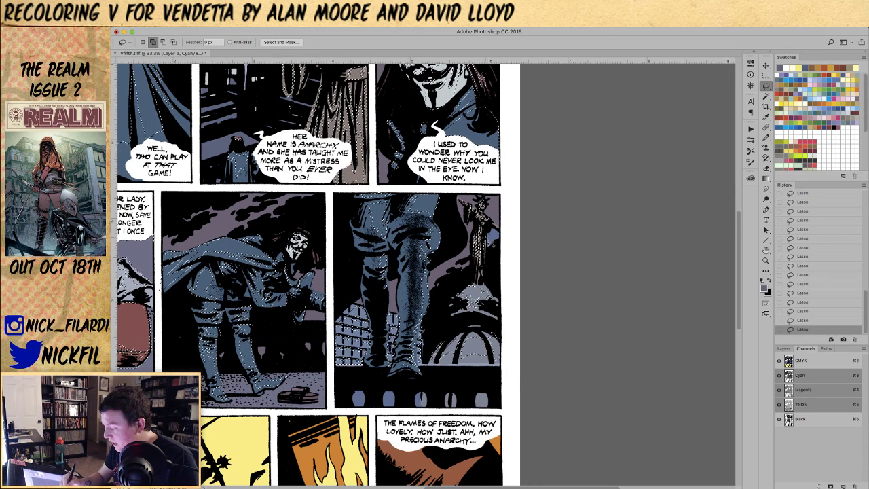
left_click_drag(490, 202, 497, 211)
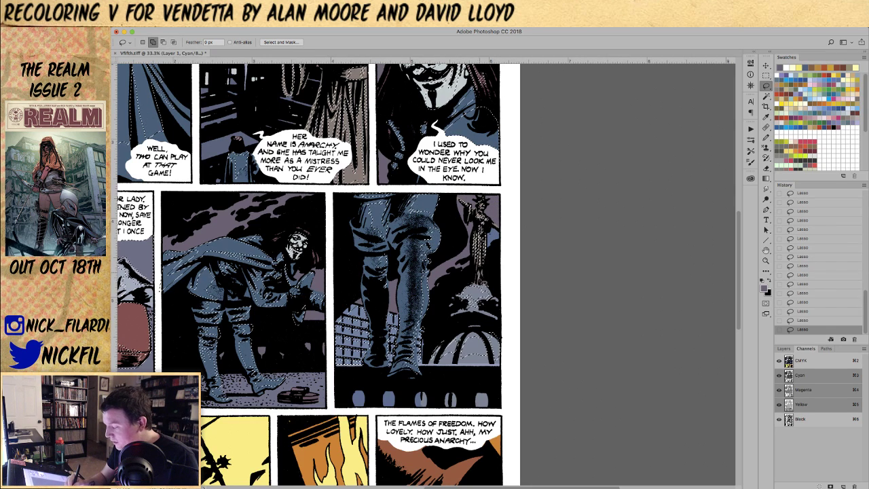
mouse_move(502, 248)
left_mouse_down()
mouse_move(507, 234)
mouse_move(499, 230)
left_mouse_up()
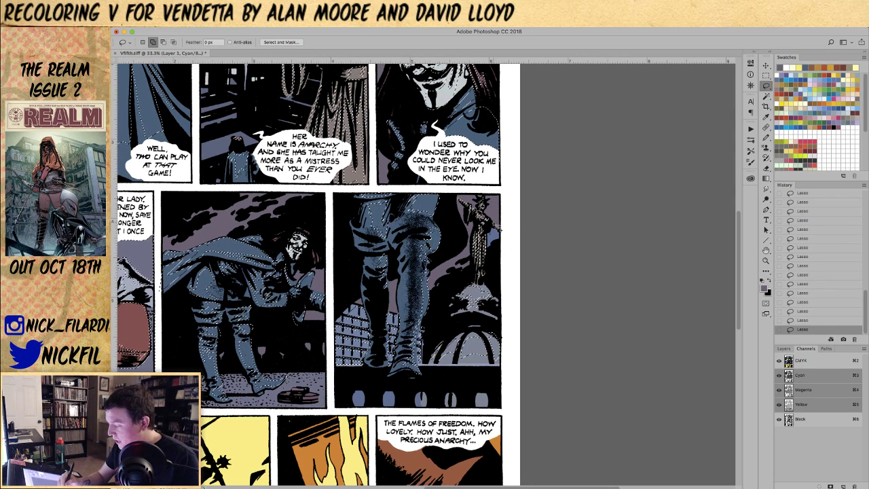
key("alt")
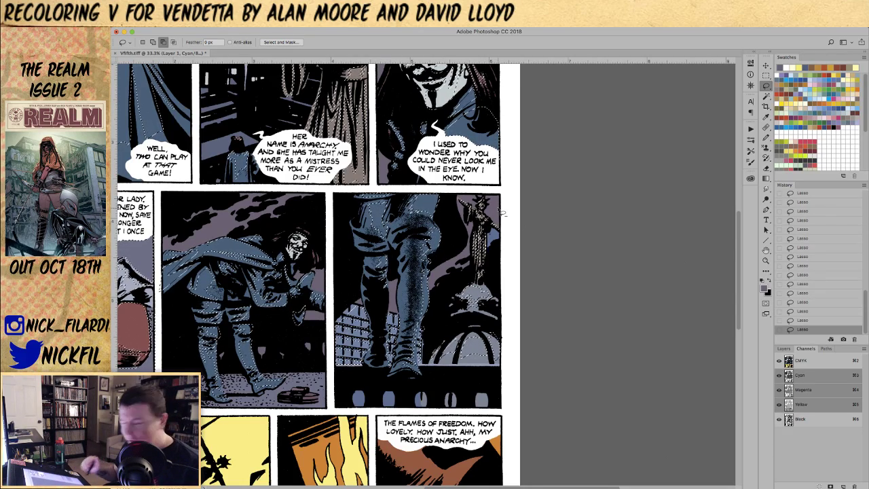
- Invert the selection and make a pencil mark in the sky beside the statue in the boots panel
key("space")
left_click_drag(524, 317, 524, 275)
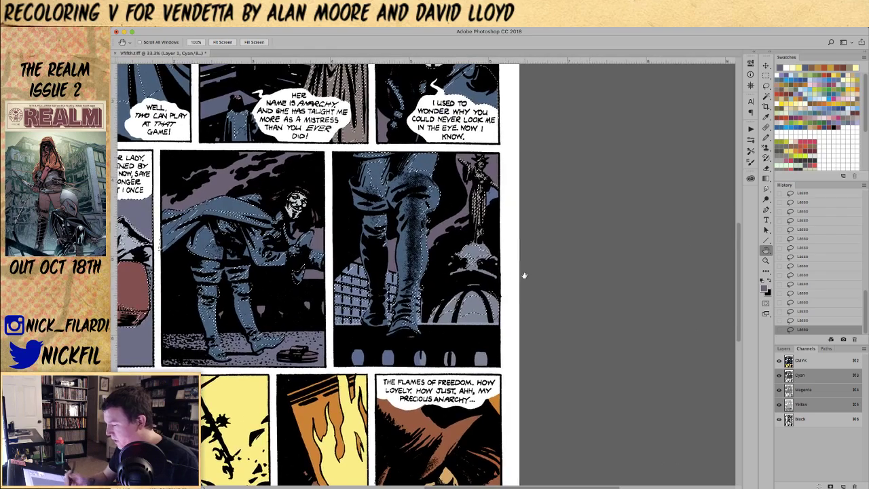
left_click_drag(647, 241, 599, 301)
left_click(285, 25)
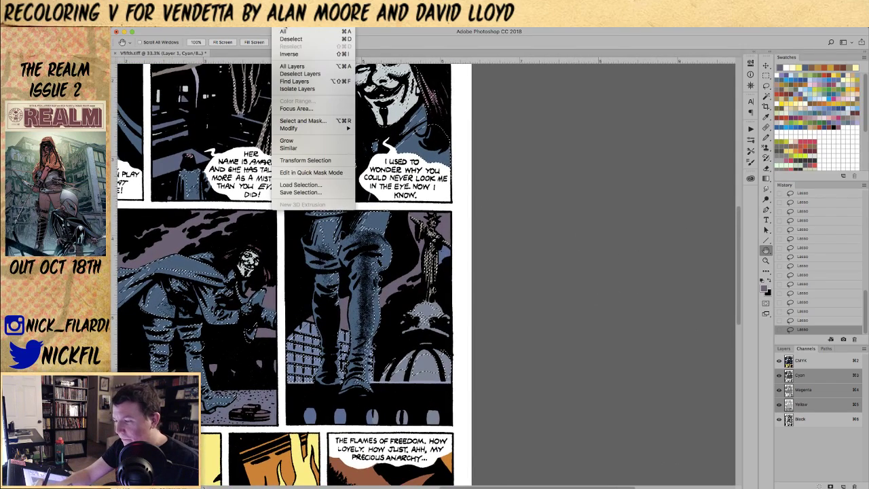
left_click(291, 55)
key("b")
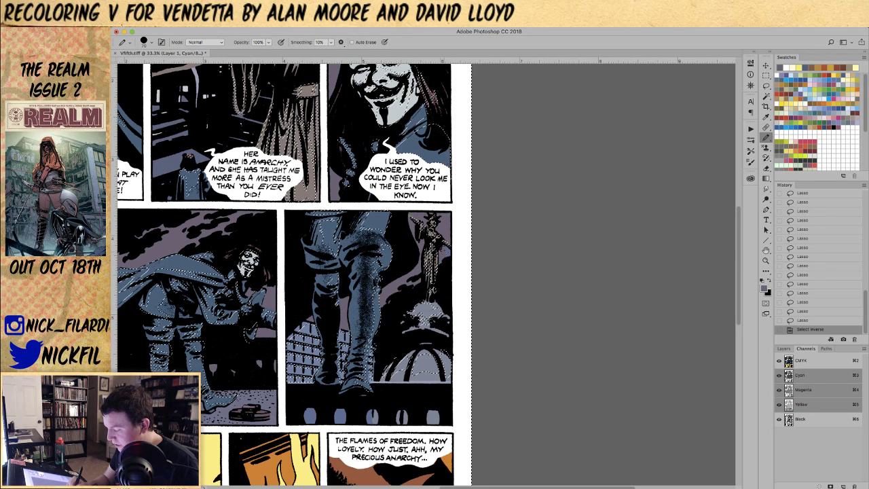
left_click(443, 261)
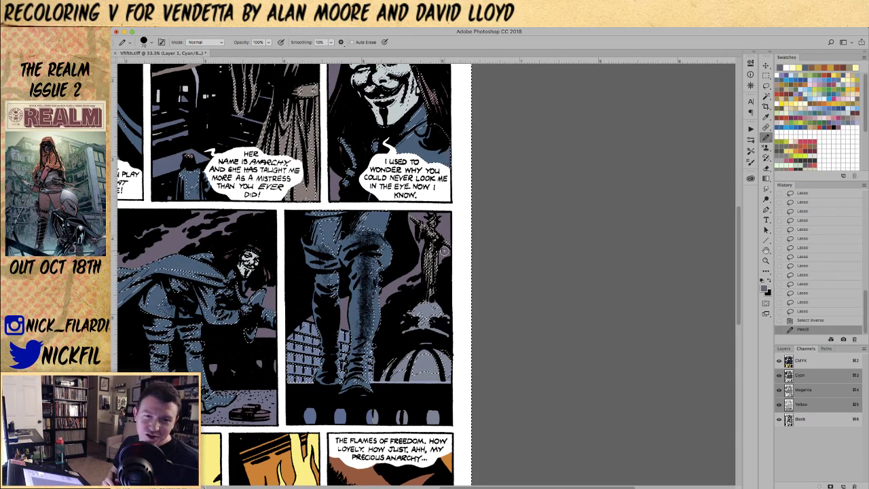
- Invert the selection again to return to the lassoed shapes
left_click(767, 251)
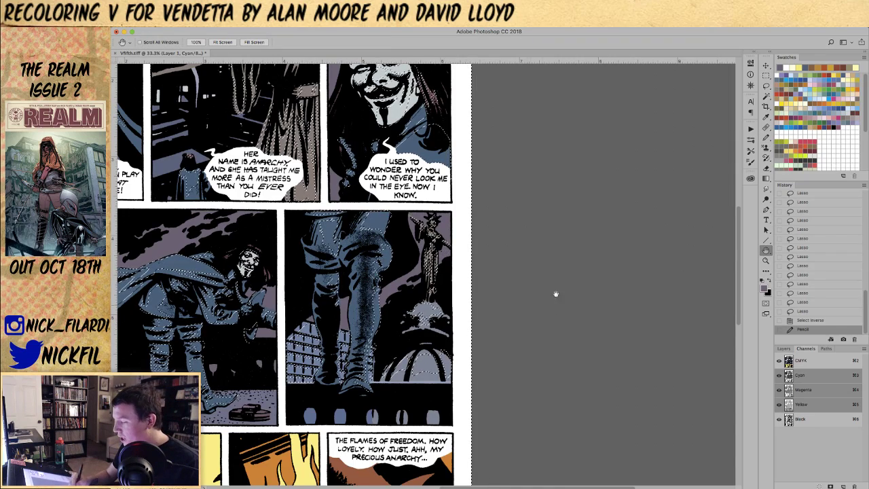
left_click_drag(551, 297, 592, 262)
key("w")
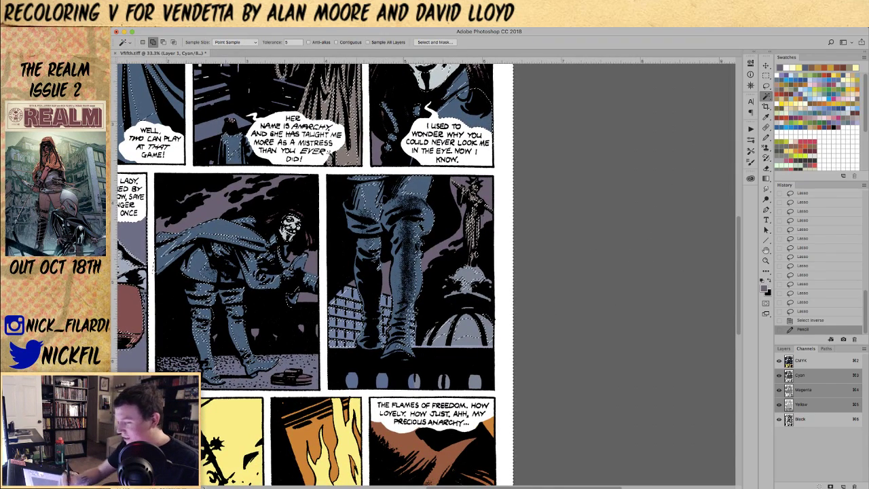
left_click(285, 22)
left_click(290, 56)
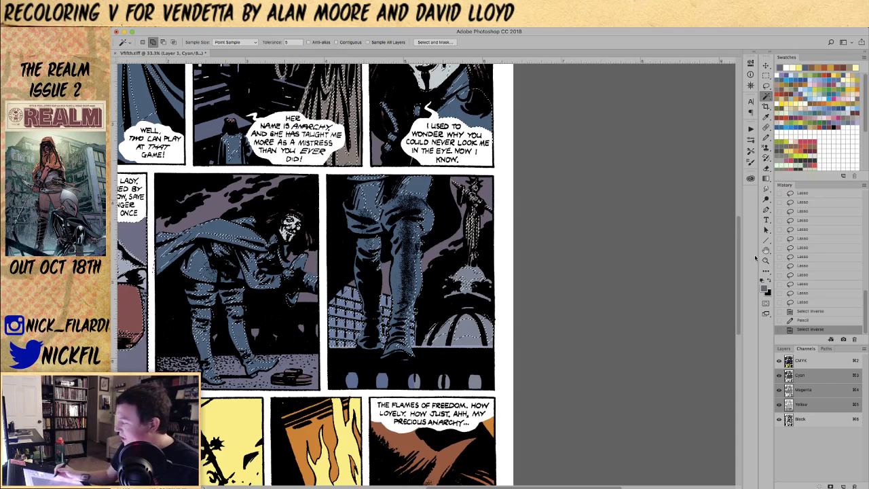
- Subtract the area along the outer edge of the boots panel, beside the statue, from the selection with the Lasso
key("space")
left_click_drag(492, 357, 526, 310)
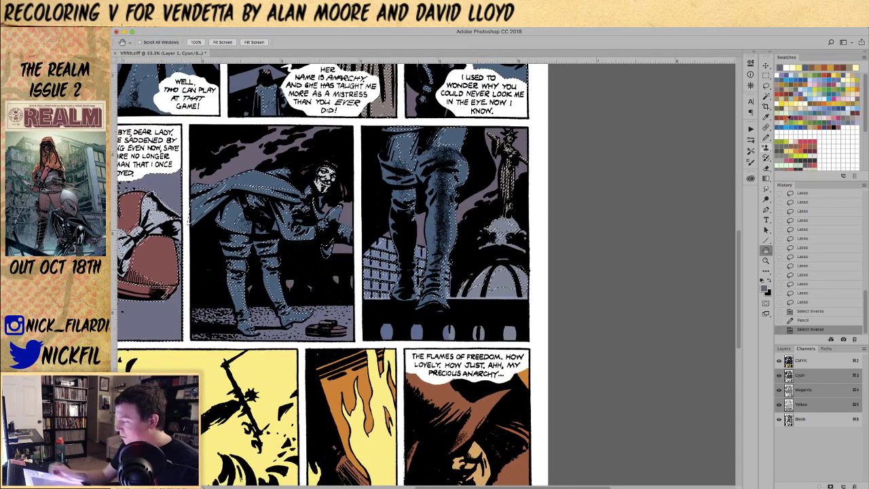
key("l")
left_click_drag(527, 237, 542, 218)
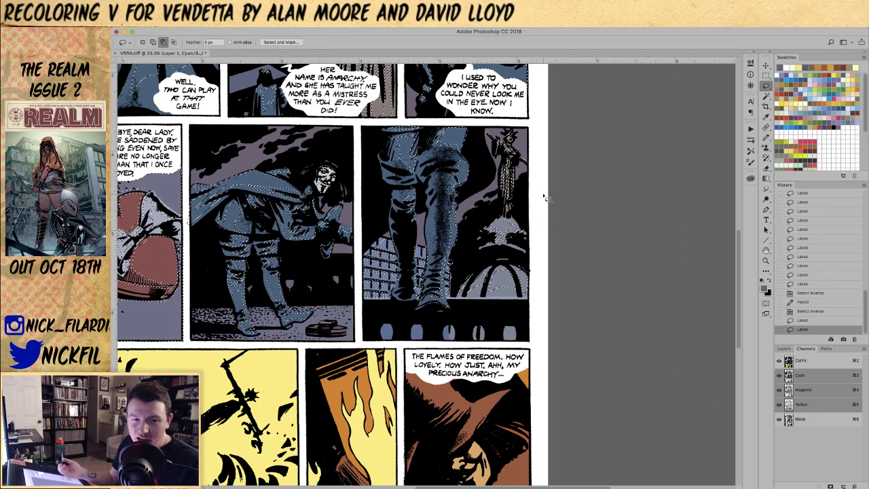
- Adjust the lasso selection on the ground around the feet of the bending figure in the middle panel
key("z")
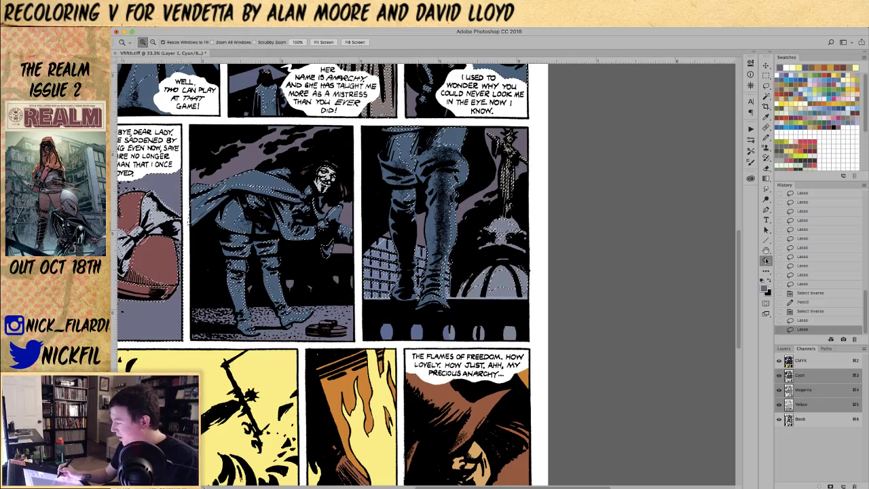
left_click(543, 329, "alt")
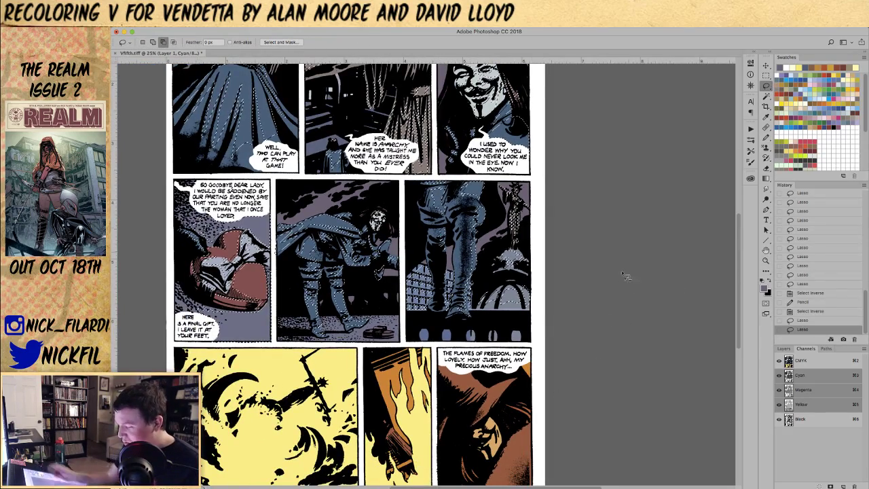
key("h")
left_click_drag(486, 309, 551, 278)
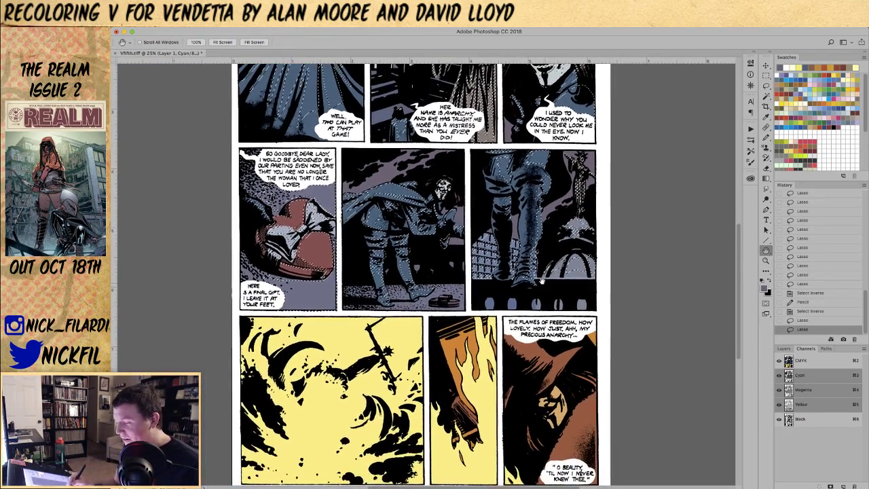
key("l")
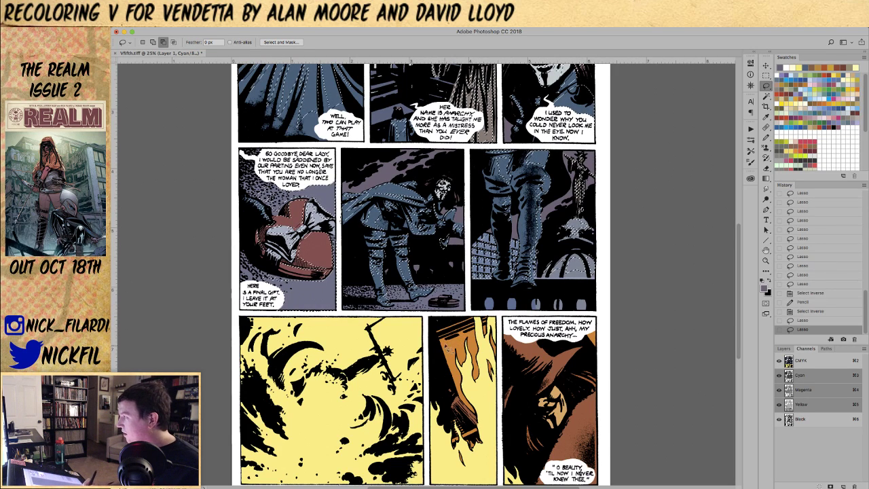
key("shift")
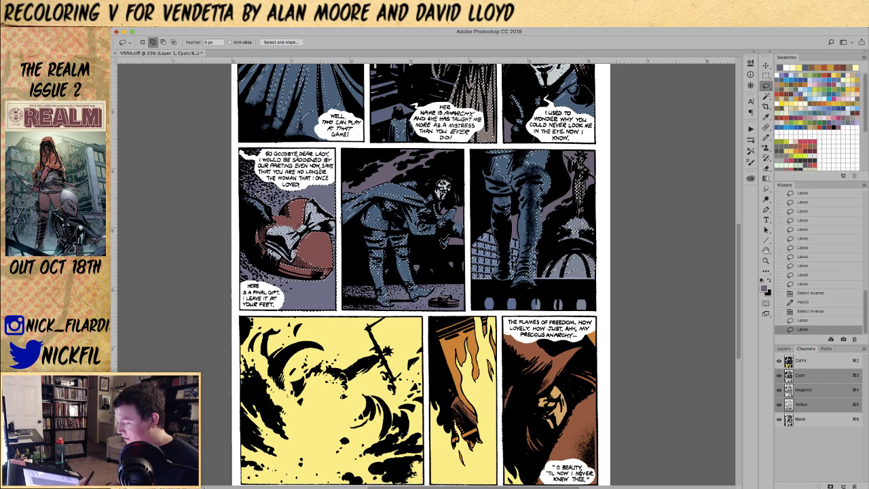
key("alt")
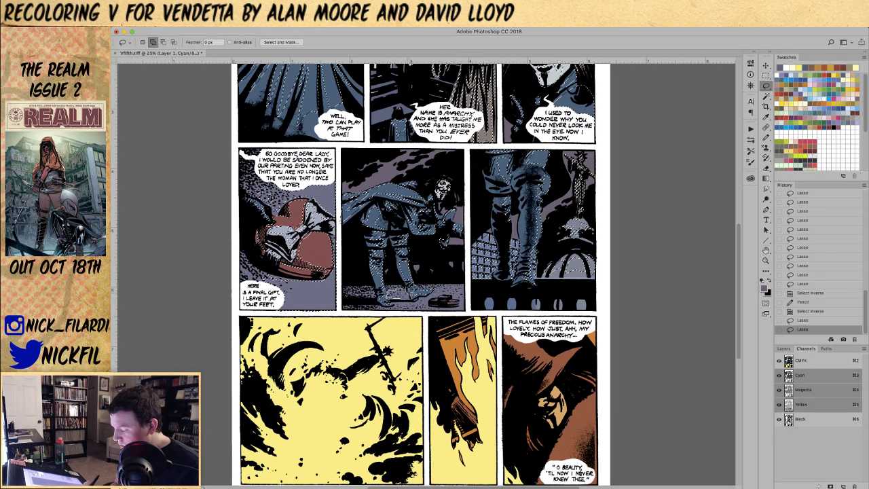
left_click_drag(393, 299, 414, 297)
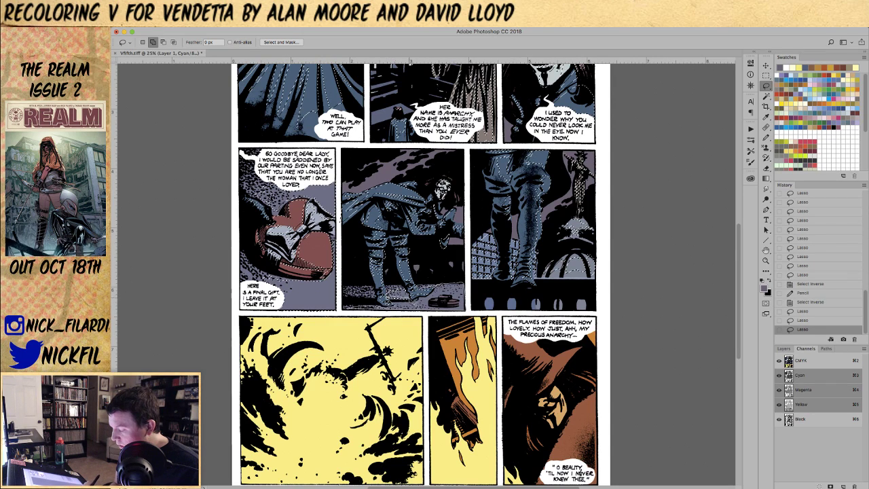
left_click_drag(411, 293, 422, 285)
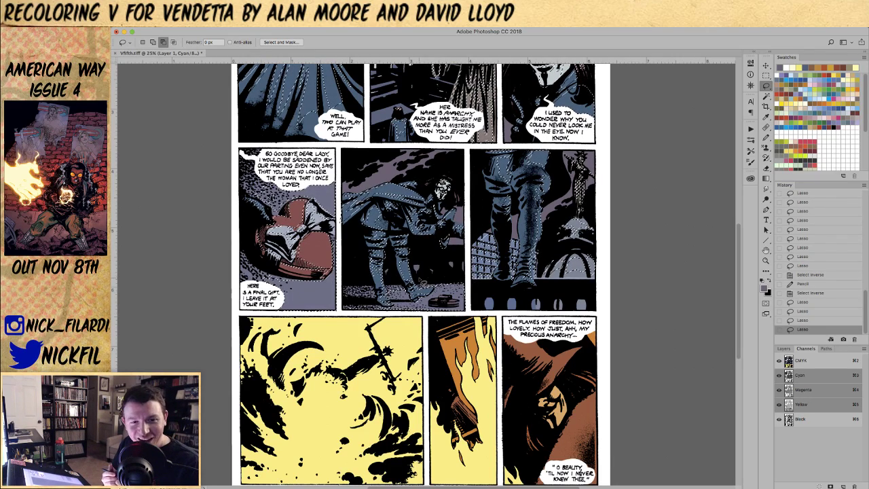
- Extend the lasso selection across the ground and trim it around the object lying near the bending figure's feet
key("shift")
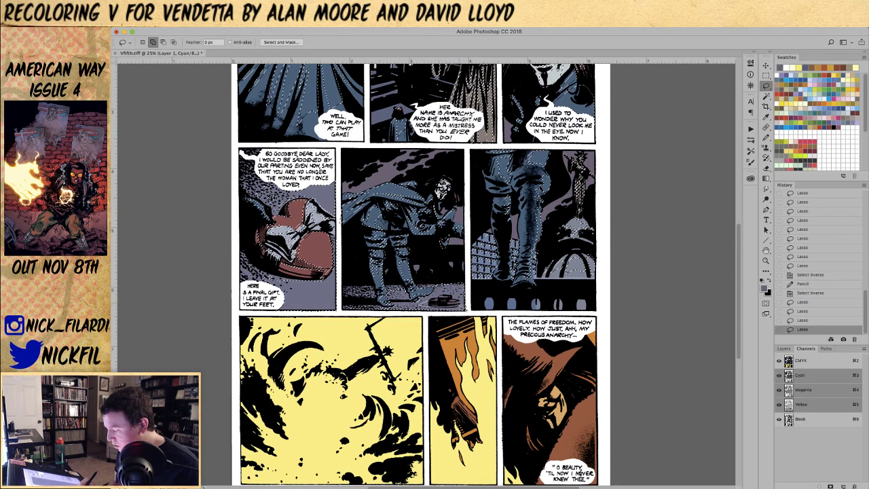
left_click_drag(303, 203, 298, 225)
left_click_drag(574, 157, 576, 215)
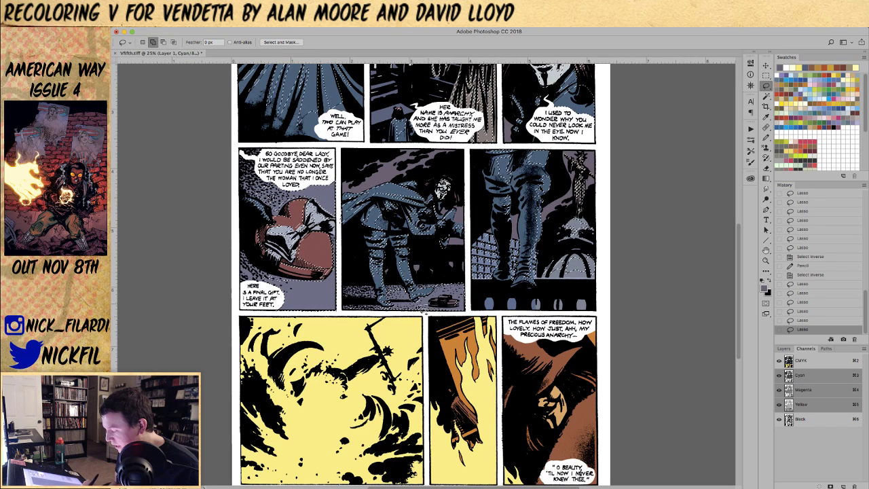
left_click_drag(577, 175, 581, 200)
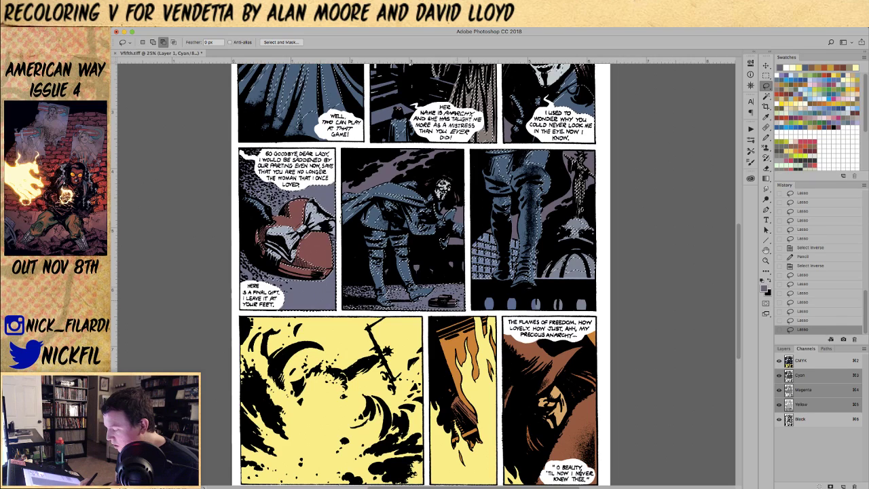
left_click_drag(467, 291, 467, 309)
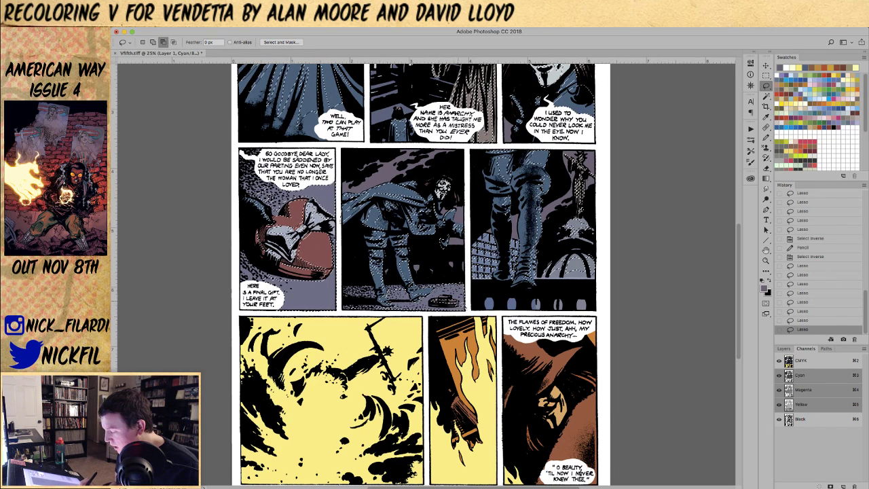
key("super+z")
left_click_drag(434, 298, 456, 309)
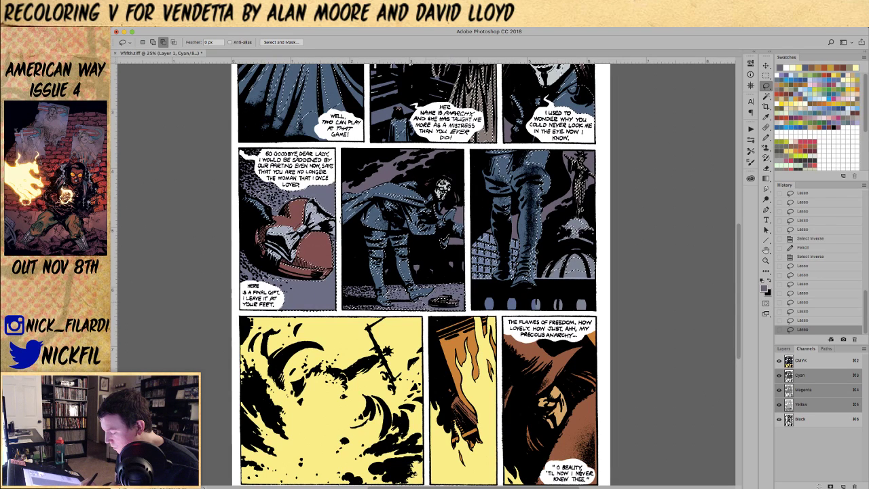
key("super+z")
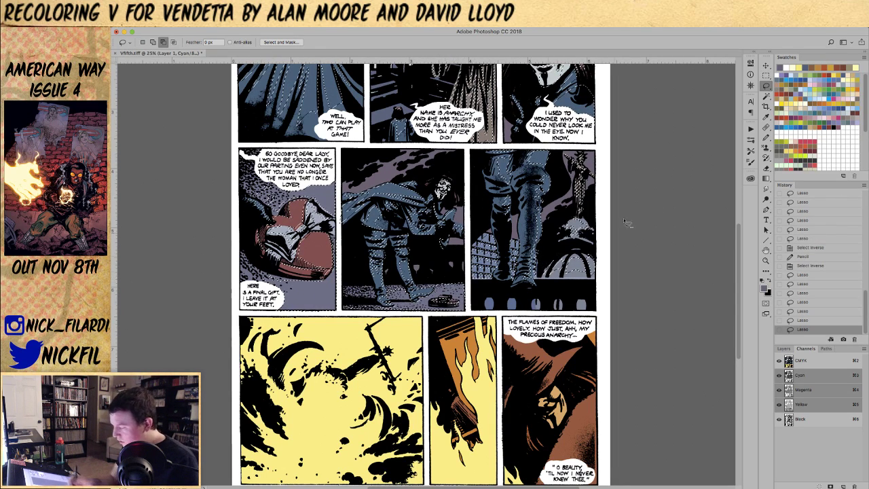
- Pick a light blue foreground swatch and refine the lasso selection along the ground at the lower corner of the bending figure's panel
left_click(808, 101)
left_click(766, 137)
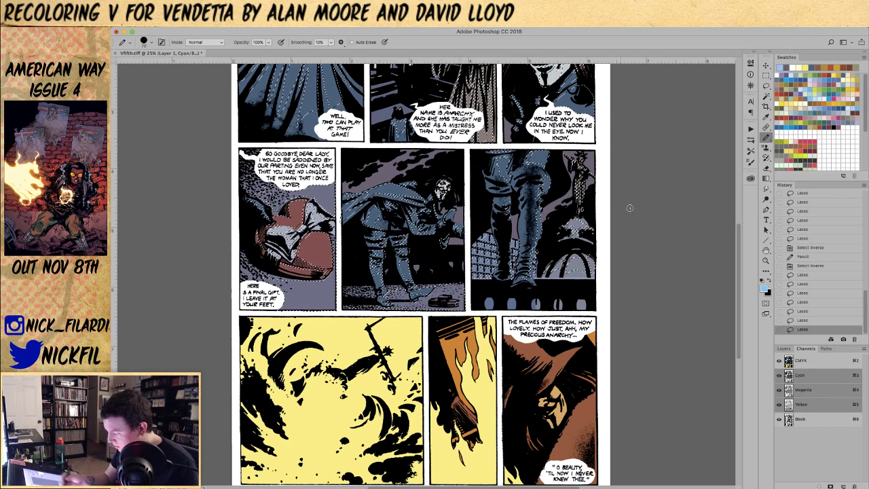
key("l")
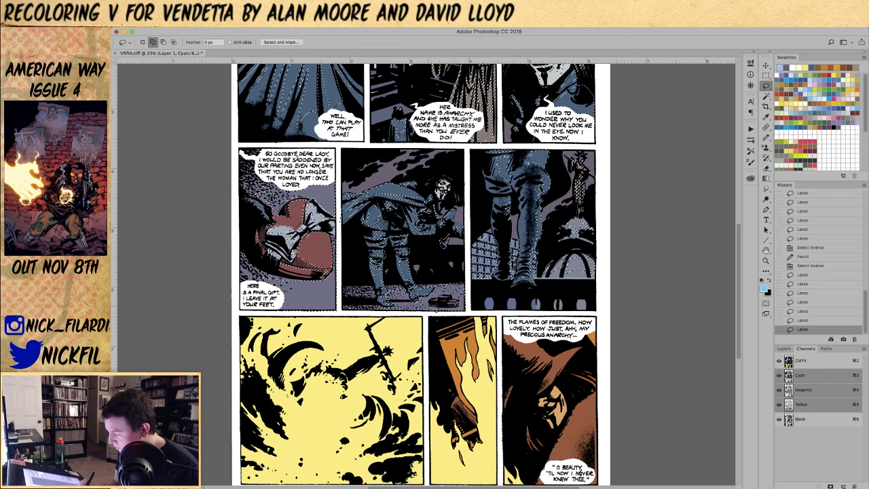
left_click_drag(441, 314, 427, 312)
key("alt")
left_click_drag(440, 232, 442, 234)
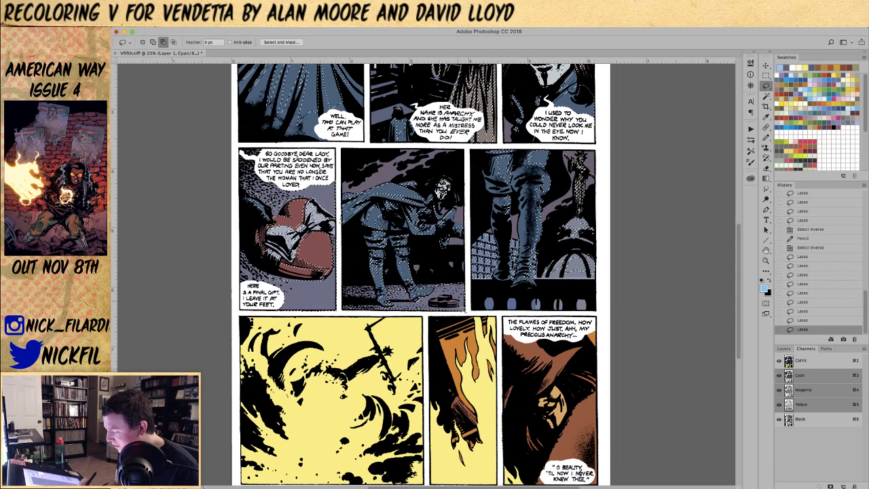
left_click_drag(462, 293, 468, 288)
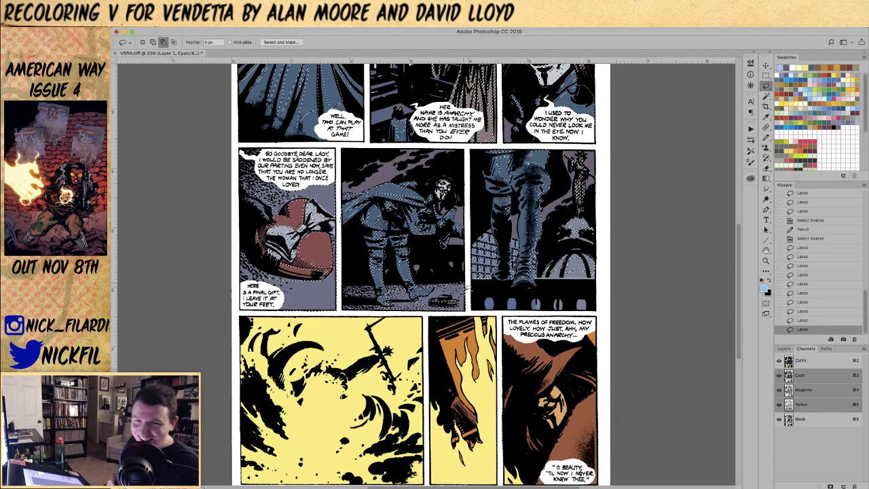
left_click(766, 260)
left_click(583, 333, "alt")
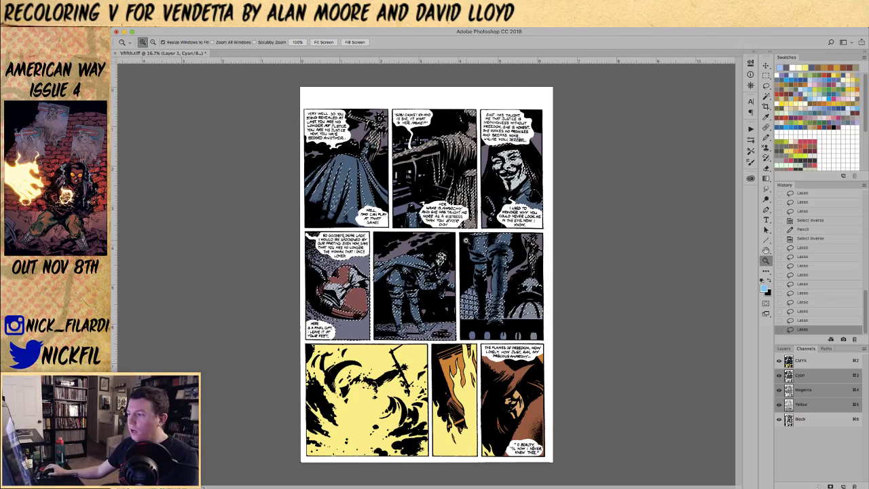
left_click(465, 239)
scroll(421, 230, "up", 2)
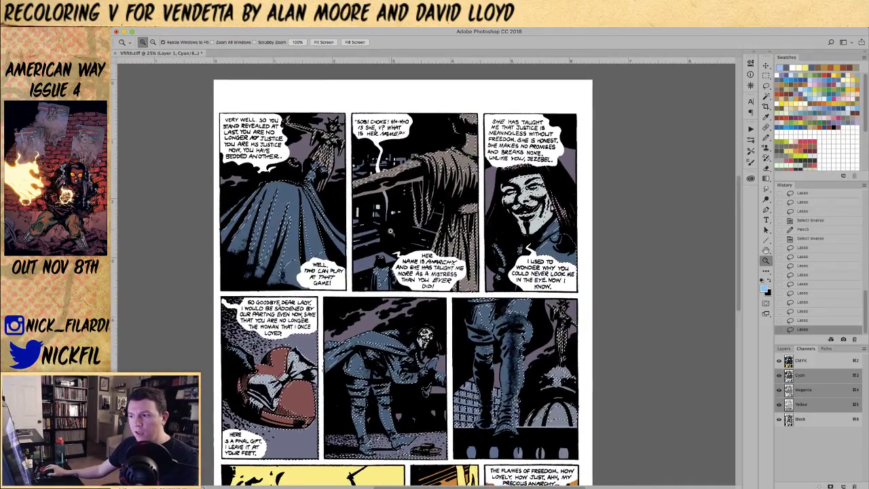
left_click(391, 229, "alt")
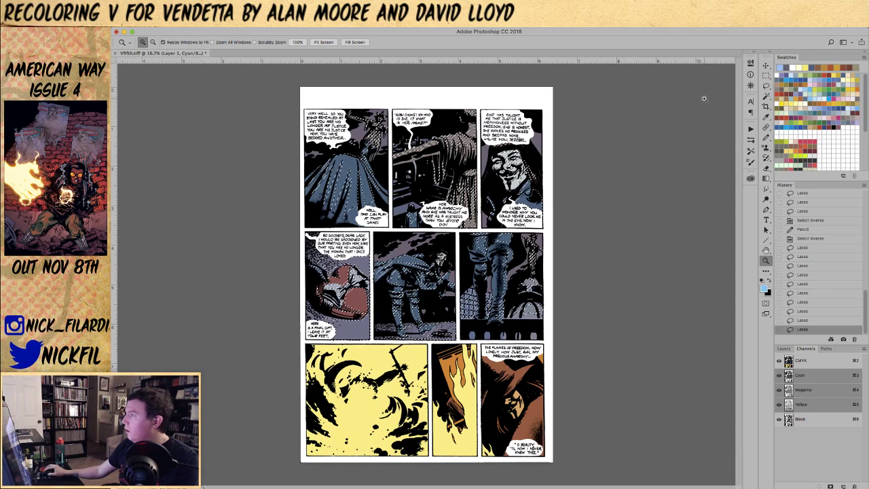
- Try filling the selected areas with a bright blue swatch faded to Screen mode at 56% opacity, and undo the fill
left_click(786, 76)
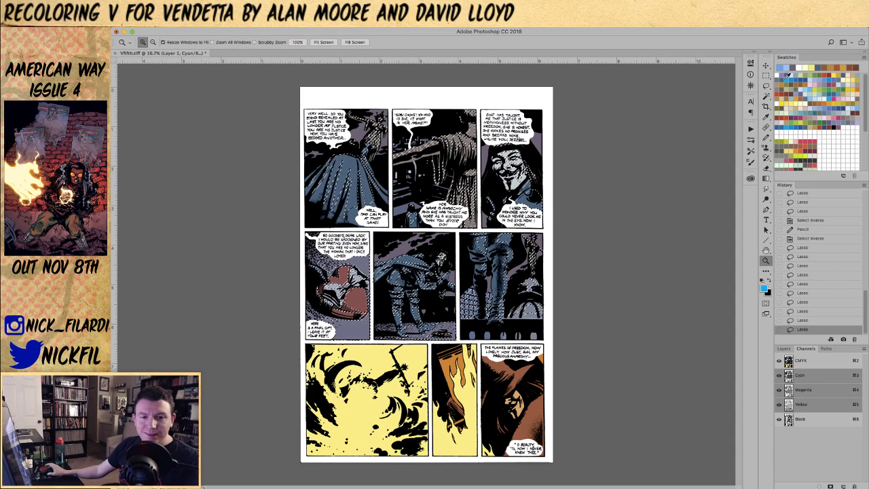
key("alt")
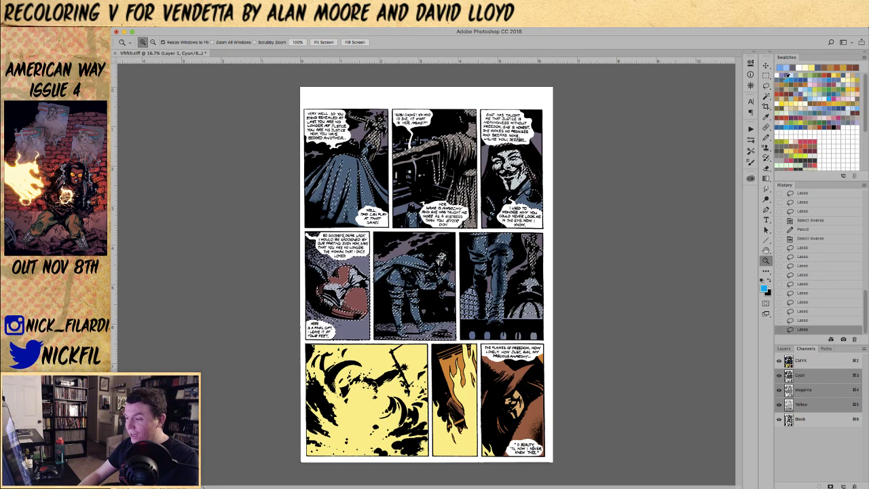
key("alt+BackSpace")
key("super+shift+f")
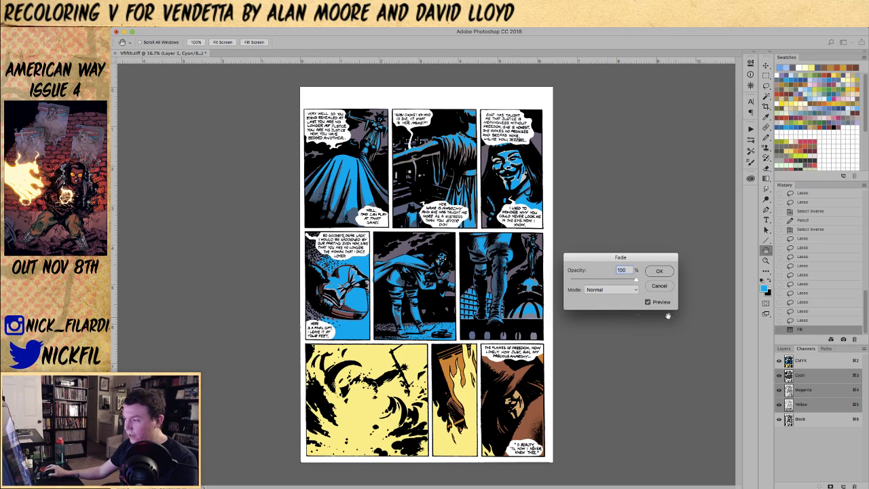
left_click(606, 291)
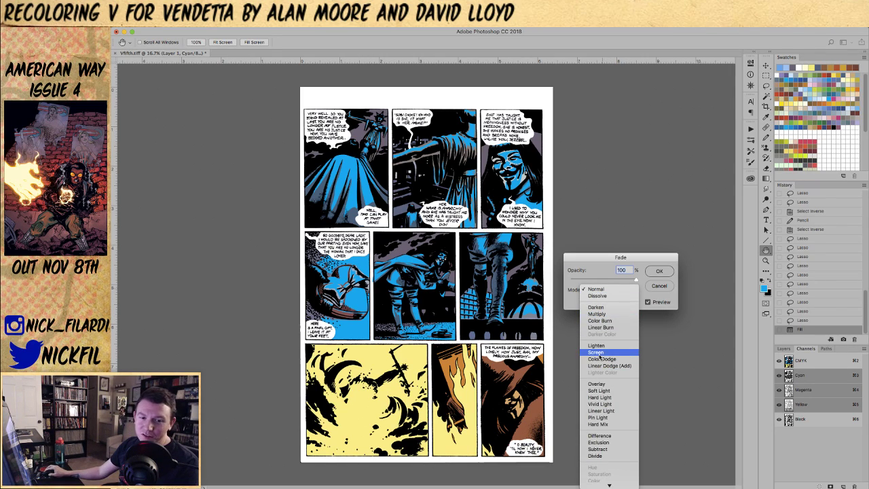
left_click(600, 353)
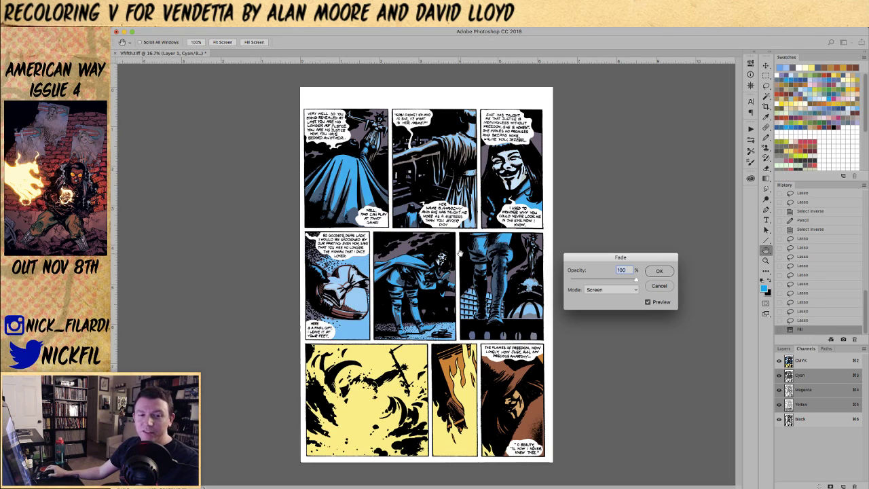
left_click_drag(596, 282, 606, 281)
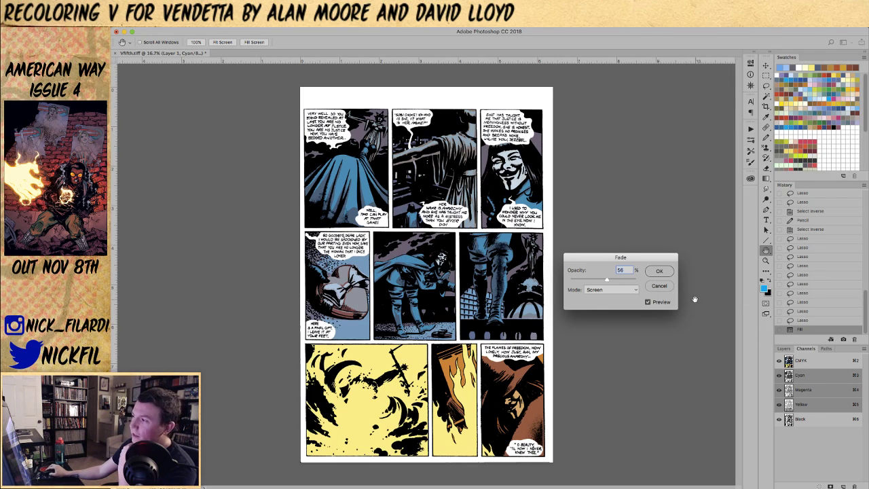
left_click(658, 286)
key("super+z")
key("z")
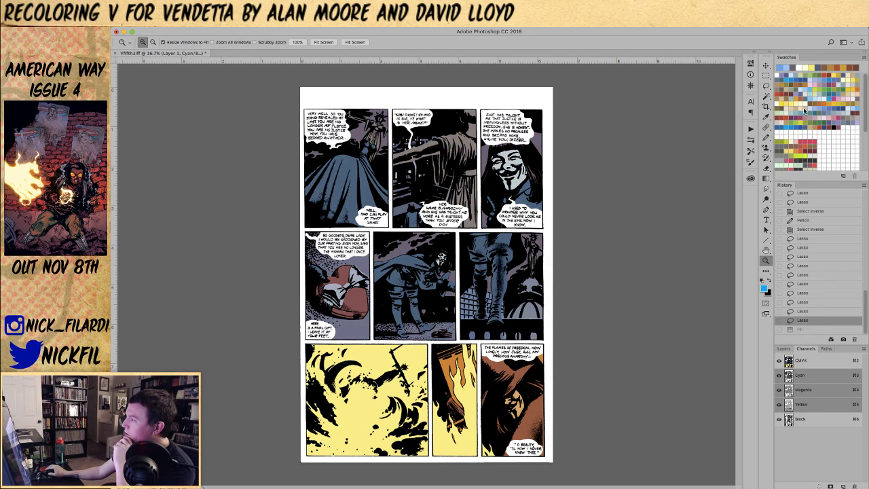
- Try filling the selected areas with a very pale blue swatch faded to Screen mode at 61% opacity, and revert the fill
left_click(819, 97)
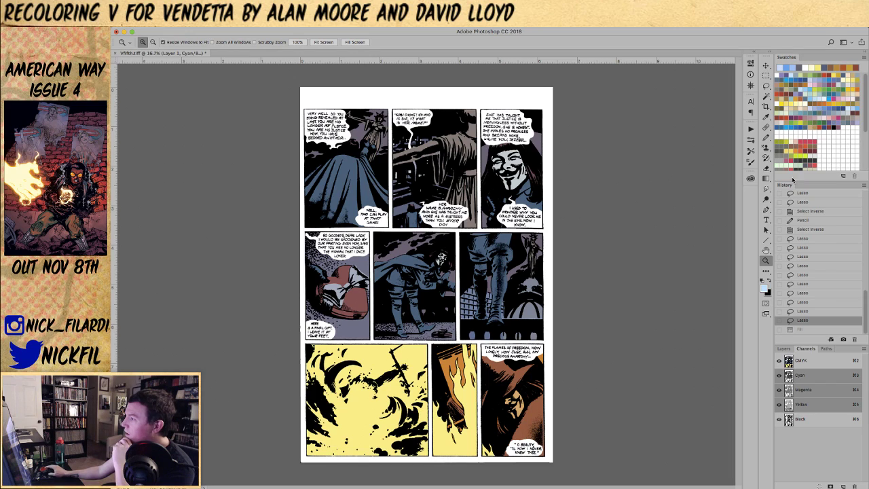
key("alt+BackSpace")
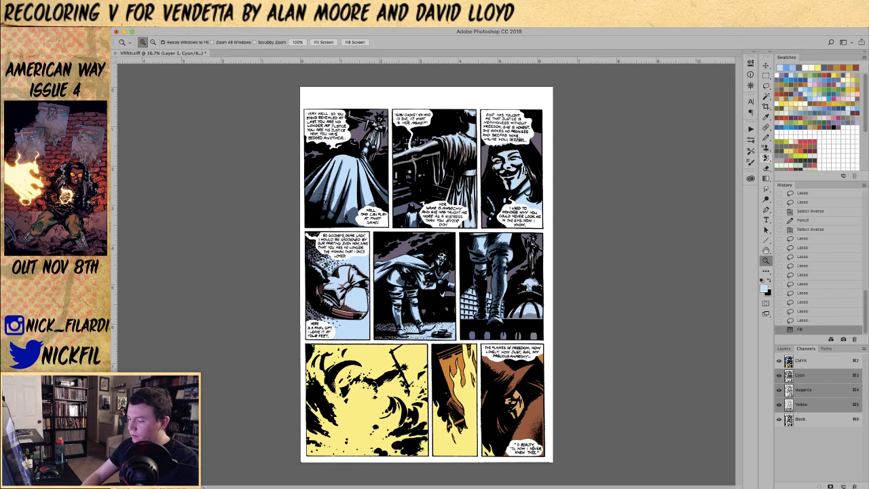
key("super+shift+f")
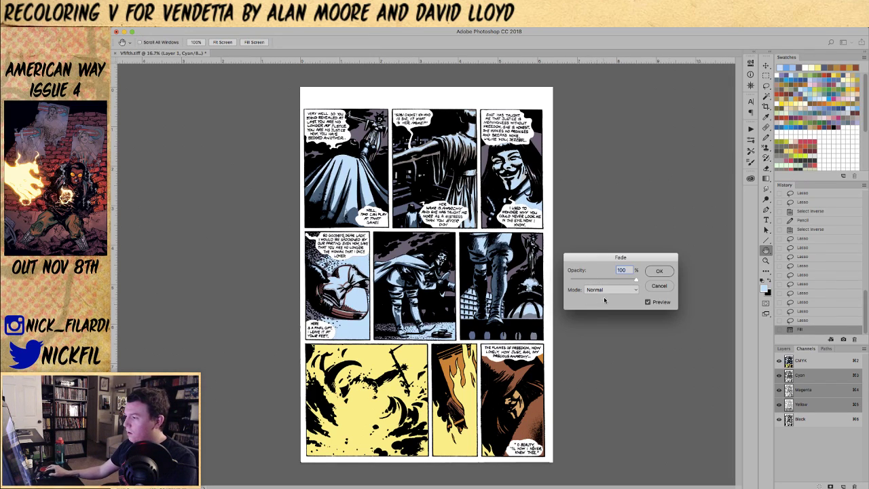
left_click(610, 291)
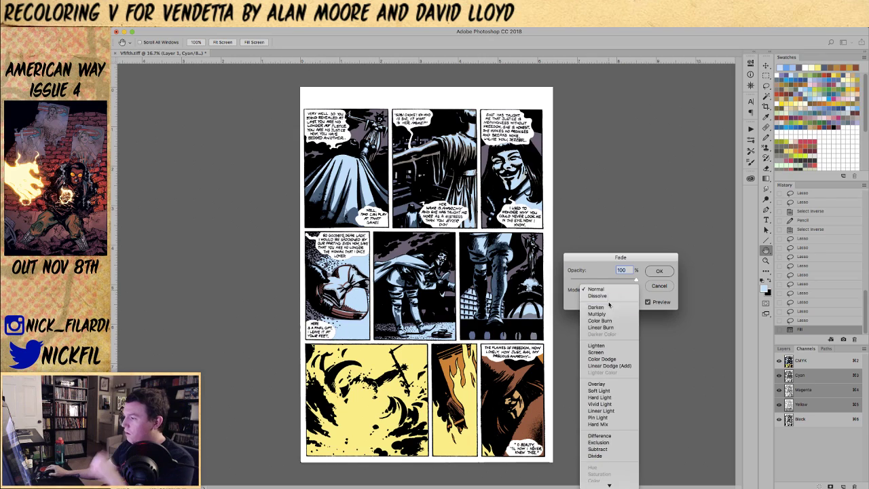
left_click(611, 352)
left_click(610, 279)
left_click_drag(609, 280, 610, 281)
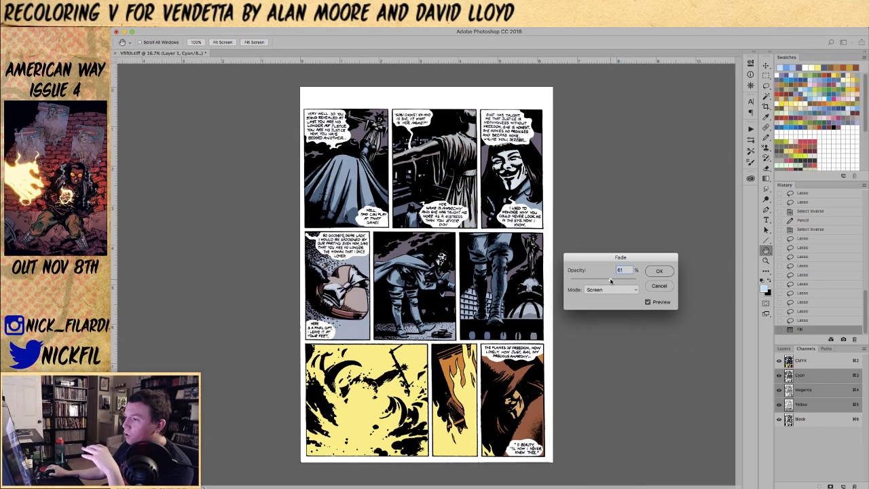
left_click(660, 286)
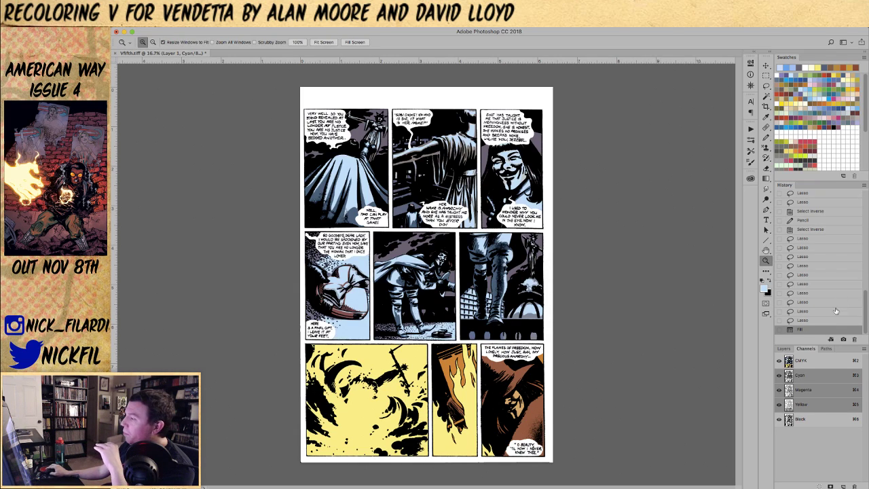
left_click(822, 320)
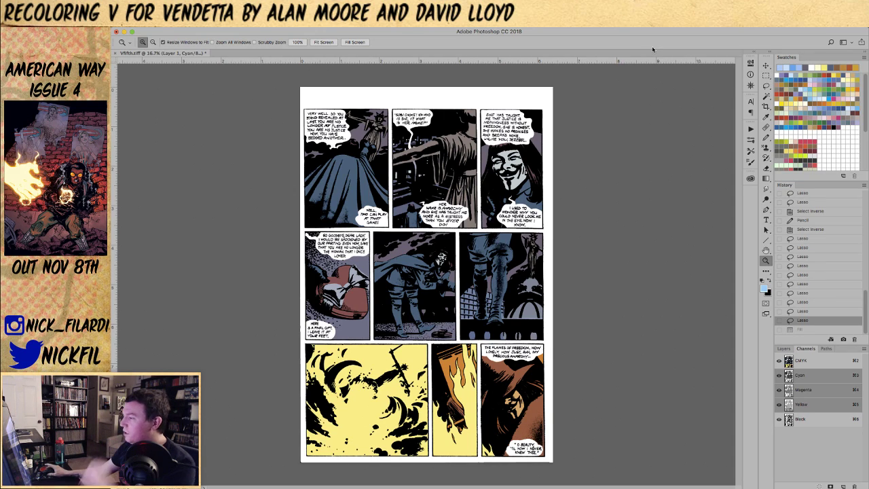
- Fill the selected areas with a light blue swatch and fade the fill to Screen mode at 70% opacity
key("alt")
key("alt+BackSpace")
key("super+shift+f")
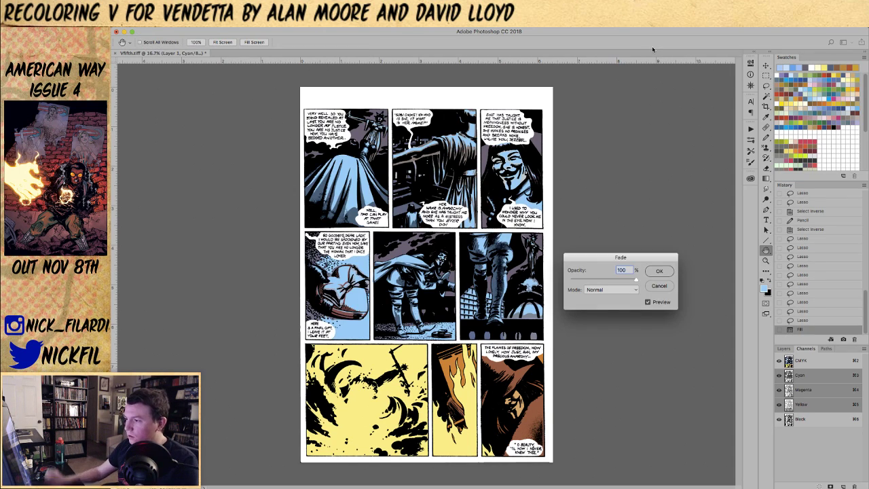
left_click(604, 295)
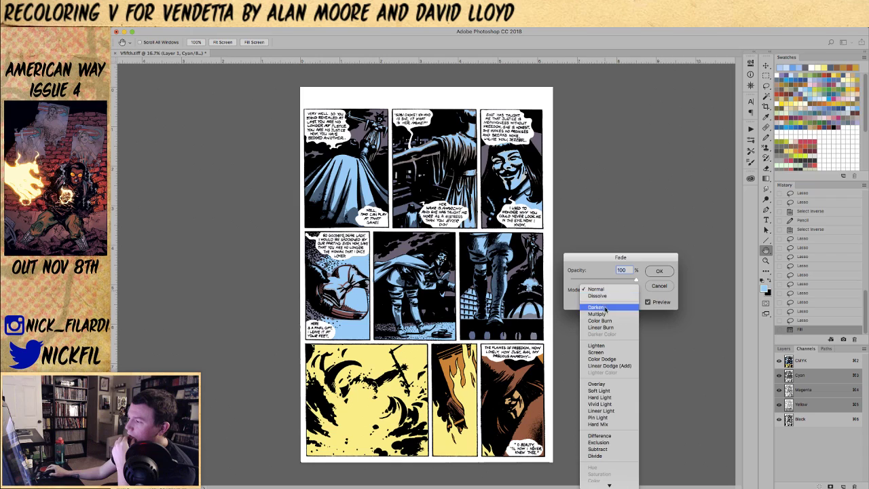
left_click(604, 355)
mouse_move(603, 279)
left_mouse_down()
mouse_move(618, 281)
mouse_move(602, 280)
left_mouse_up()
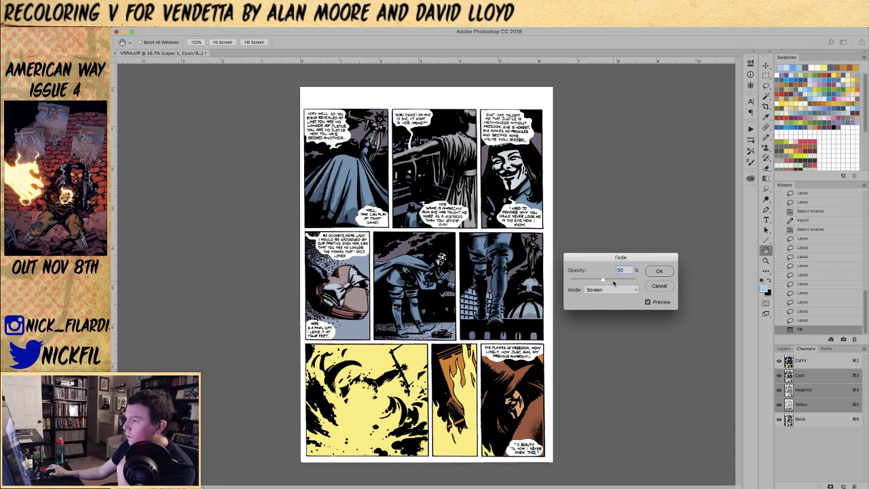
left_click_drag(613, 282, 614, 282)
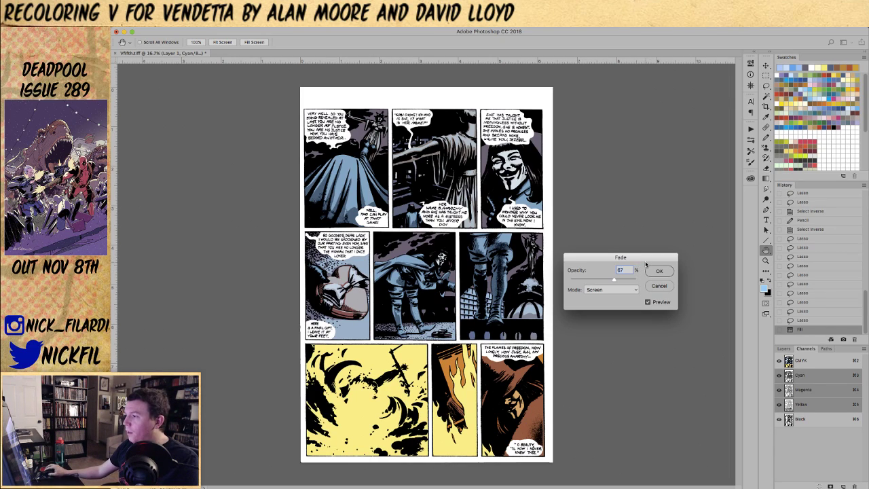
left_click_drag(613, 280, 616, 281)
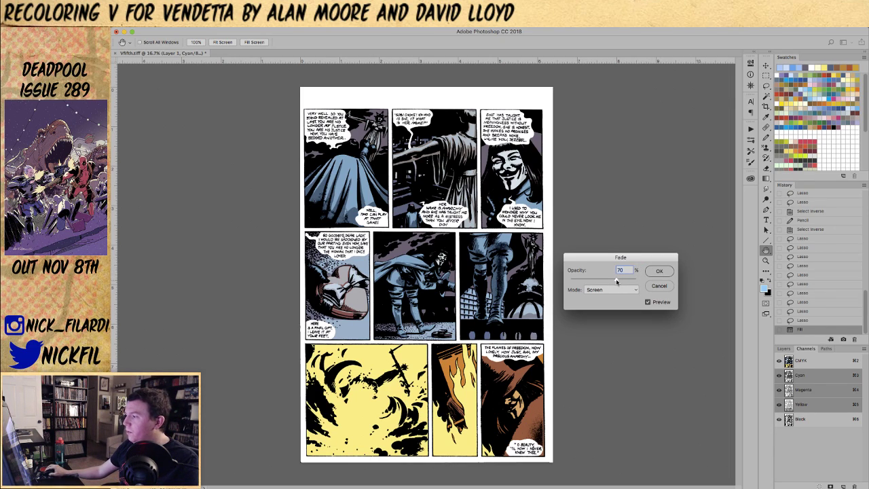
left_click(660, 271)
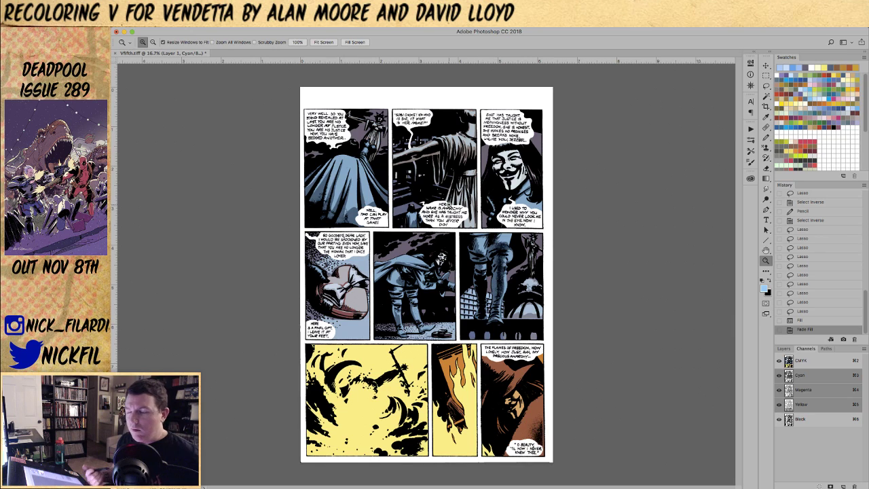
- Switch from the Pencil to the Brush tool with the top row of panels enlarged
left_click(765, 137)
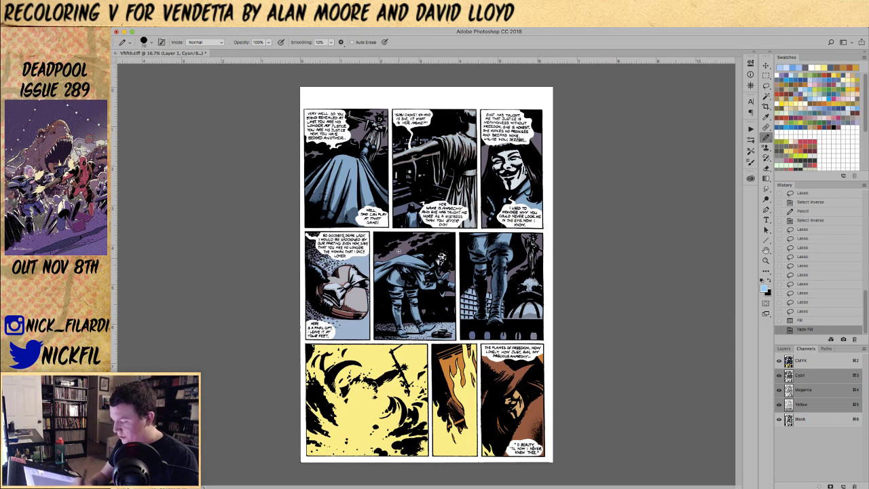
left_click(765, 260)
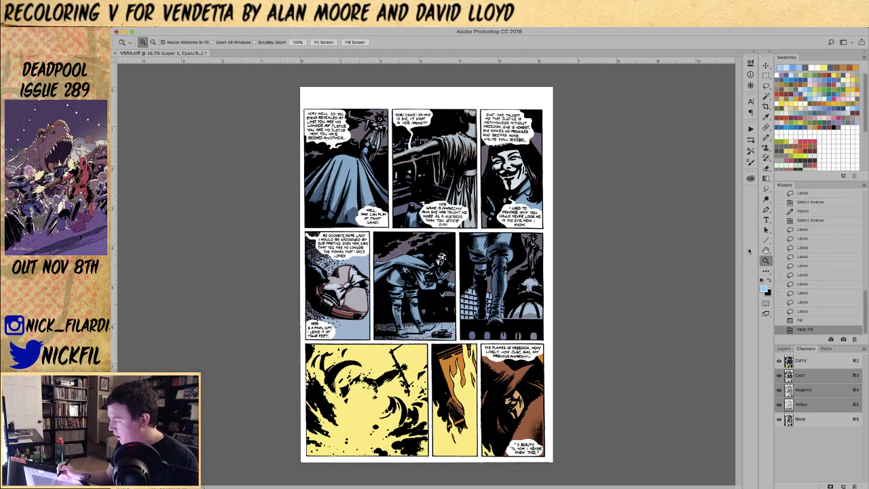
left_click(331, 186)
left_click(765, 250)
left_click_drag(451, 277, 449, 301)
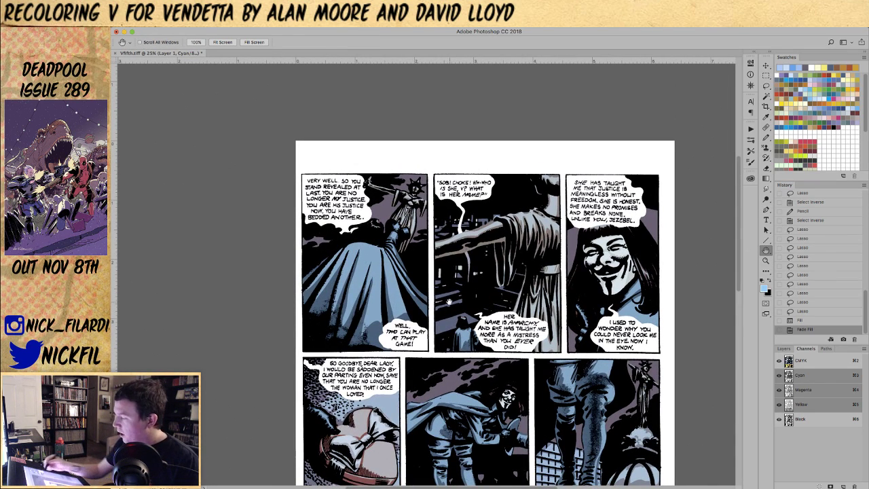
left_click(764, 137)
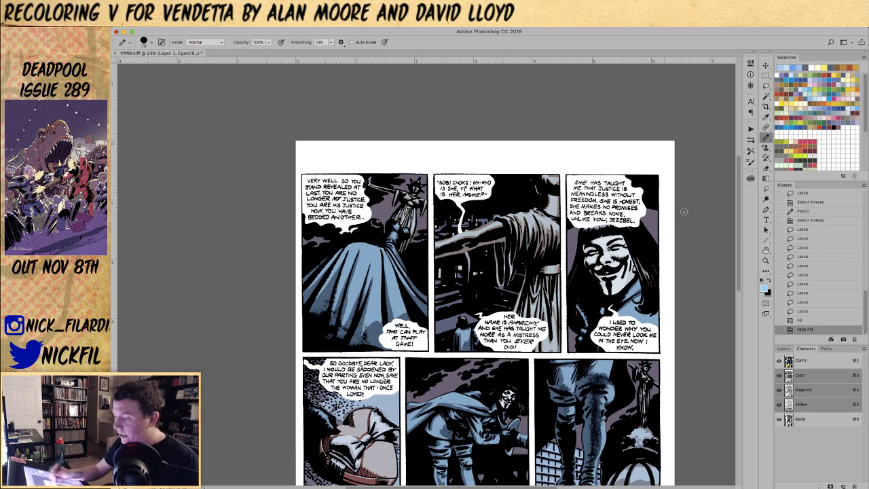
left_click(767, 138, "alt")
left_click(768, 139, "alt")
left_click(768, 140, "alt")
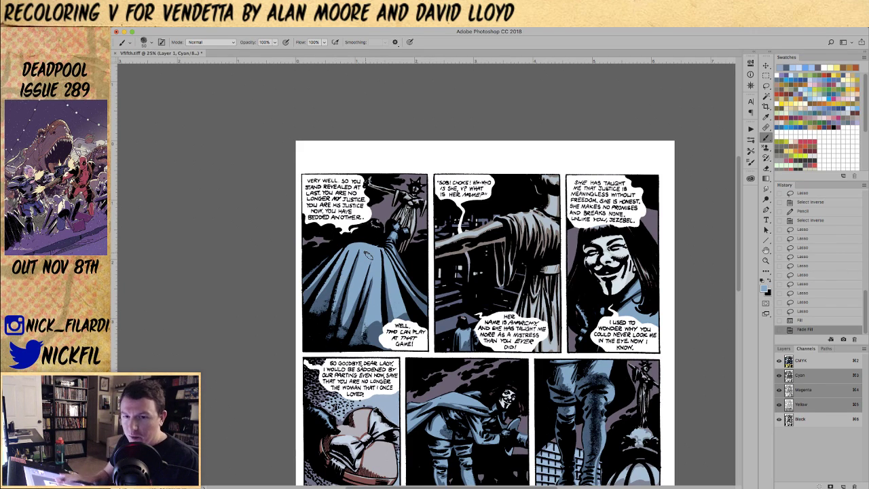
- Clear the existing selection and outline the spread cape in the first panel with the Lasso
left_click(766, 85)
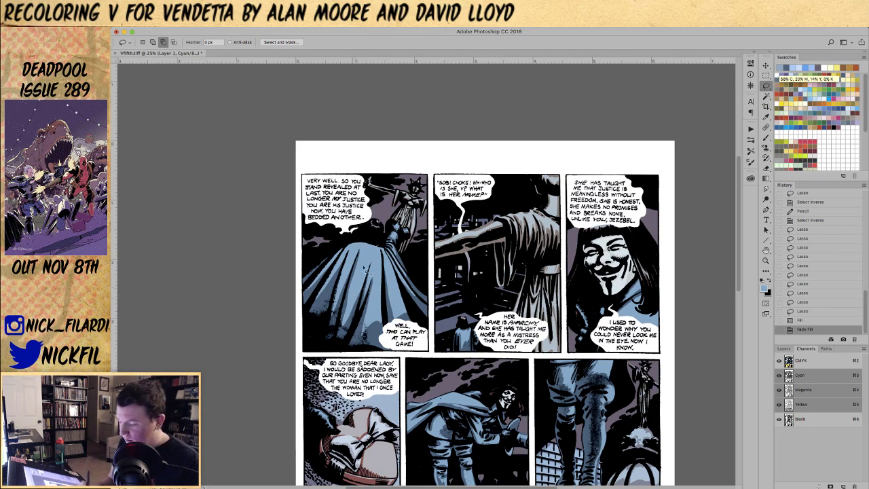
mouse_move(309, 280)
left_mouse_down()
mouse_move(326, 320)
mouse_move(354, 343)
mouse_move(401, 318)
mouse_move(427, 318)
mouse_move(419, 278)
mouse_move(399, 254)
mouse_move(338, 255)
mouse_move(313, 278)
mouse_move(309, 309)
mouse_move(367, 347)
mouse_move(419, 332)
mouse_move(427, 300)
mouse_move(399, 257)
mouse_move(343, 249)
left_mouse_up()
key("super+d")
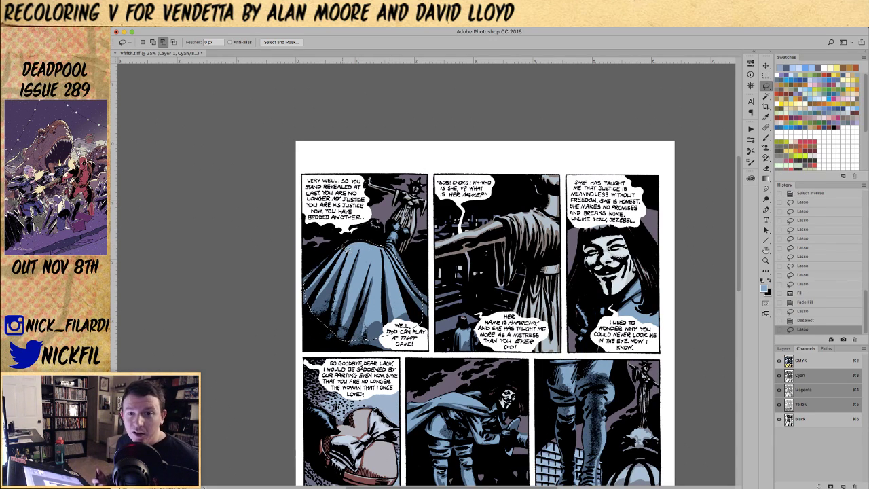
- Pick a darker blue swatch, try a Normal-mode linear gradient upward across the cape, and undo that gradient
left_click(765, 178)
left_click(783, 68)
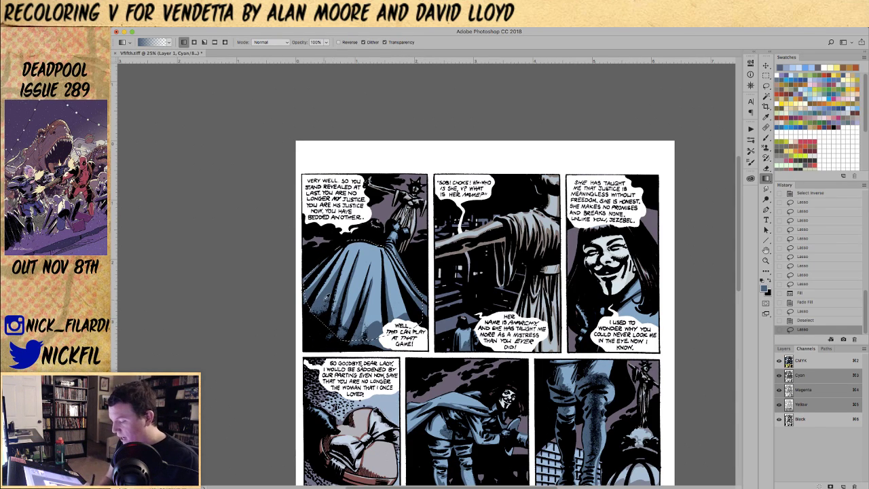
left_click(268, 43)
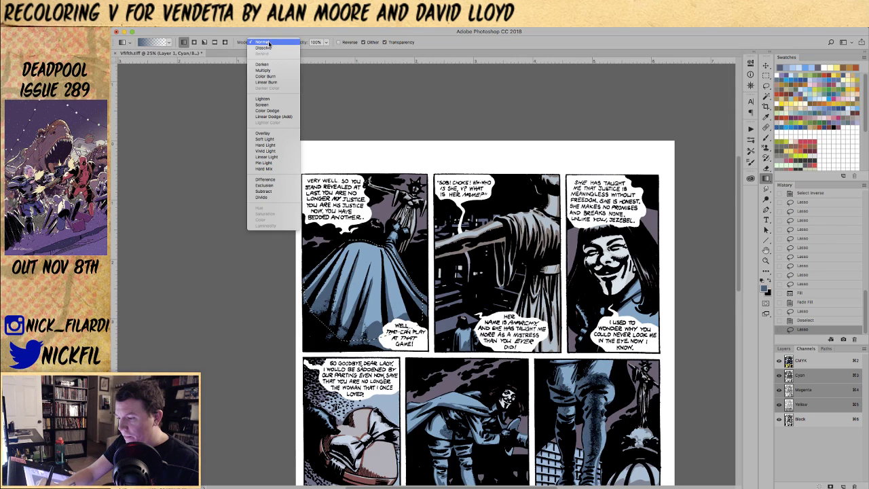
left_click(268, 44)
left_click_drag(363, 339, 370, 192)
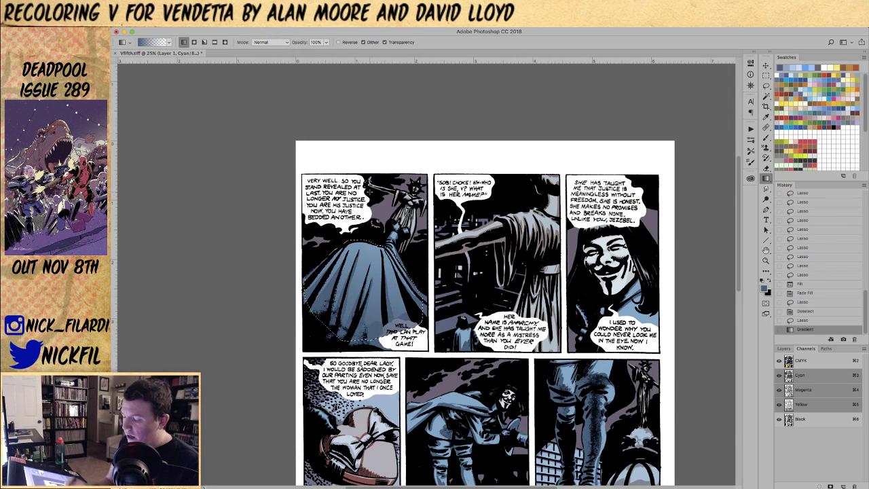
key("ctrl+z")
- Remove the white speech balloon from the cape selection with the Magic Wand and shade the cape's lower part with dark blue gradients
left_click(765, 96)
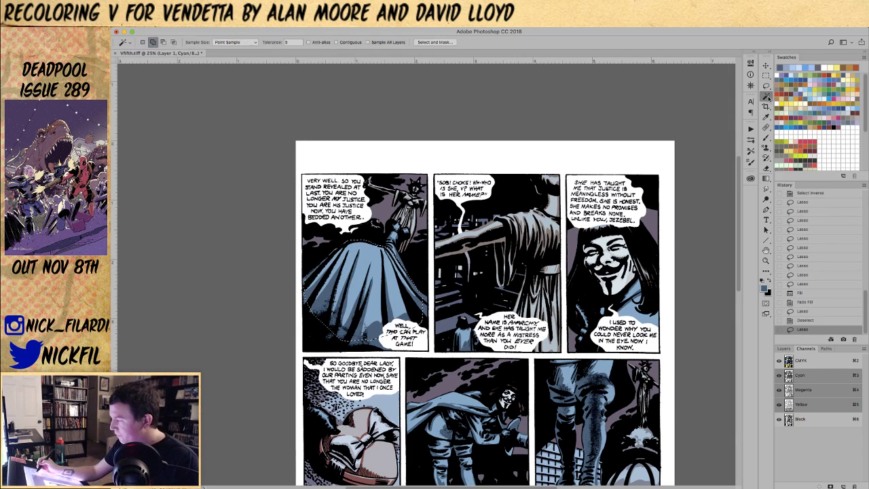
left_click(666, 185)
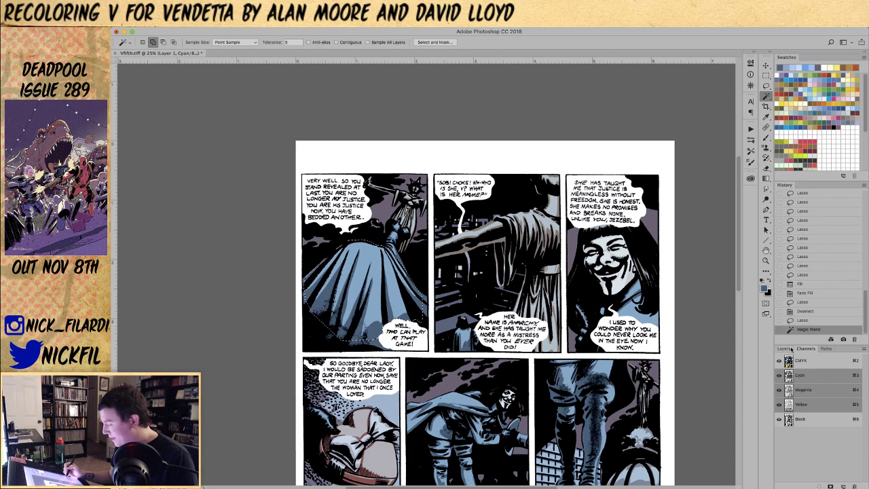
left_click(766, 178)
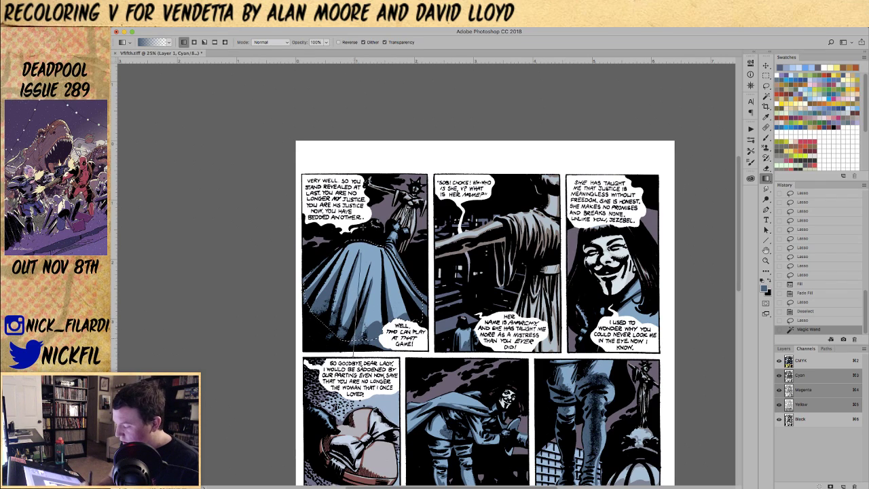
left_click_drag(358, 257, 354, 322)
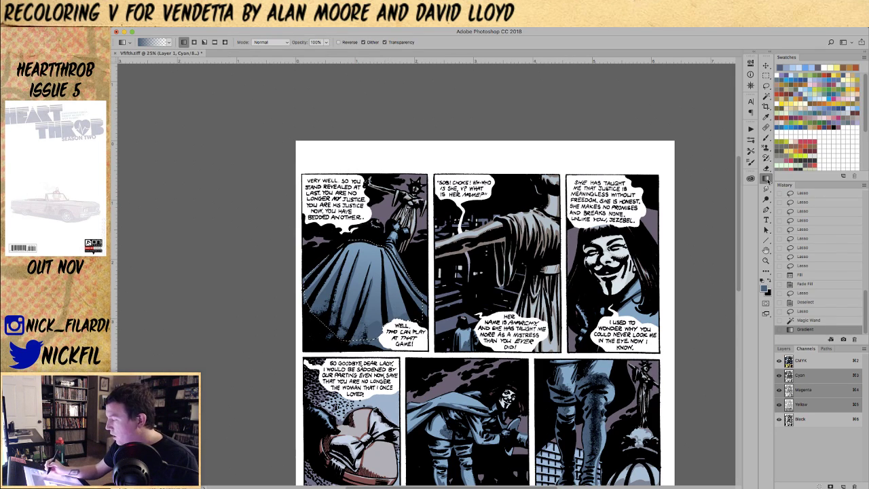
left_click_drag(322, 356, 348, 298)
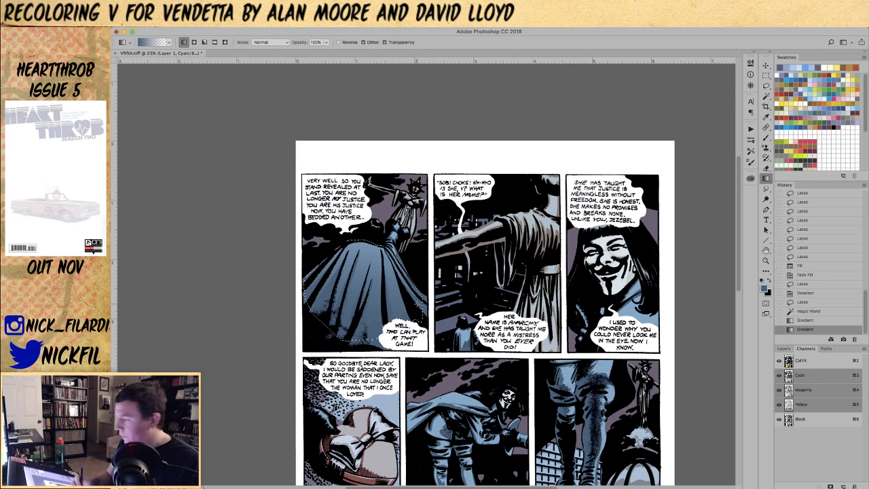
- Clear the cape selection in the first panel and switch back to the Lasso tool
key("ctrl+d")
left_click(765, 84)
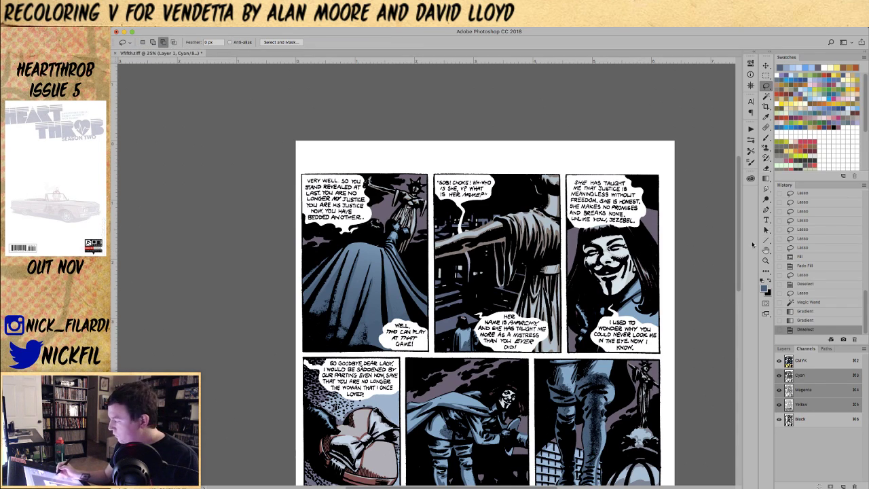
key("h")
mouse_move(571, 315)
left_mouse_down()
mouse_move(503, 311)
mouse_move(480, 319)
left_mouse_up()
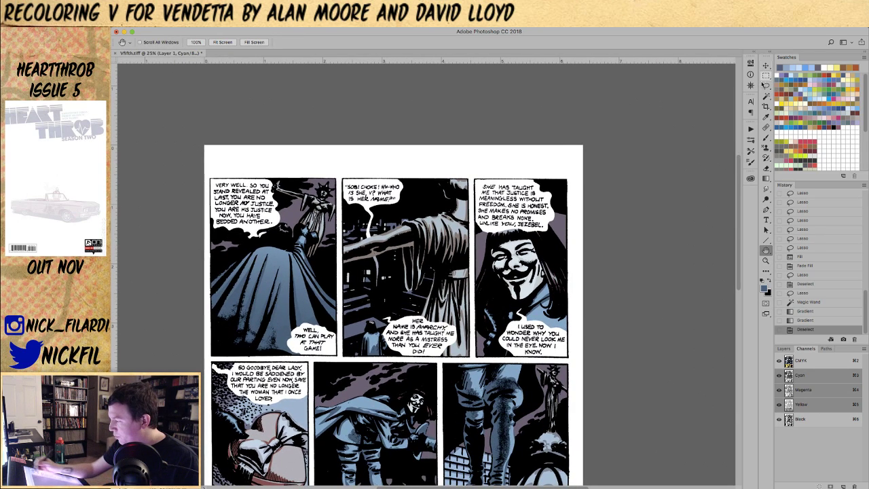
key("l")
- Show only the Background layer to view the whole page in its original colours
left_click(783, 348)
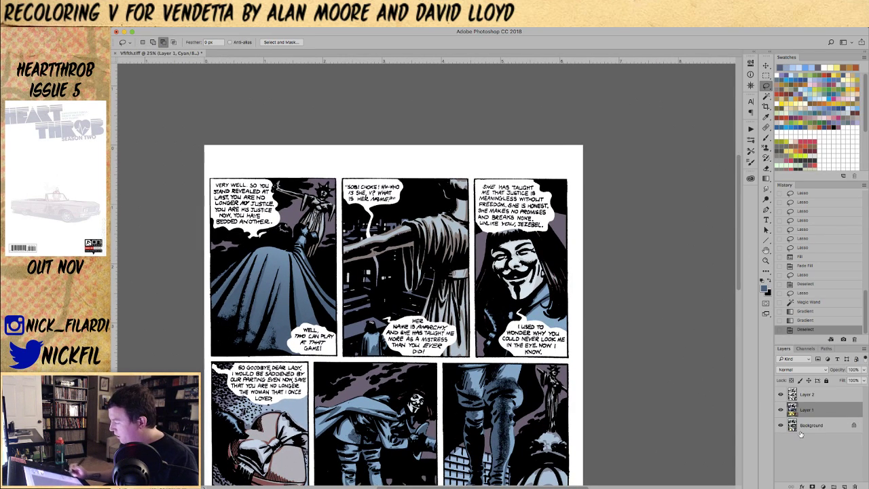
left_click(780, 425)
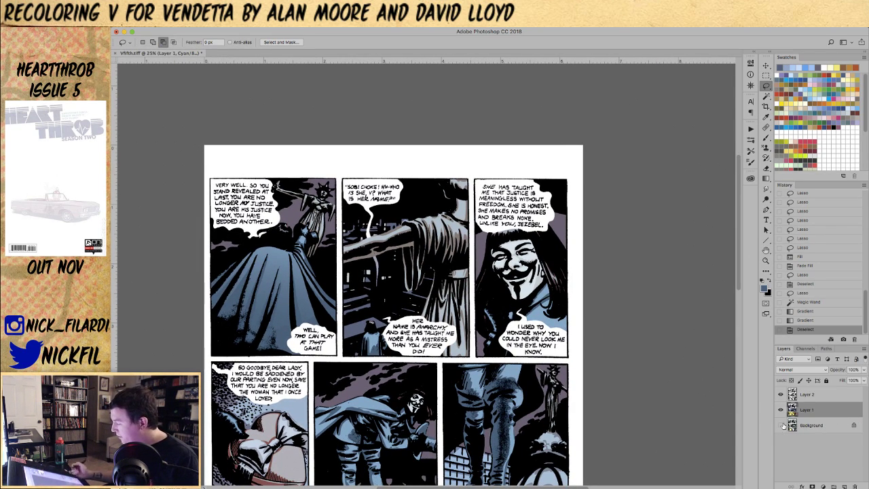
left_click(820, 427)
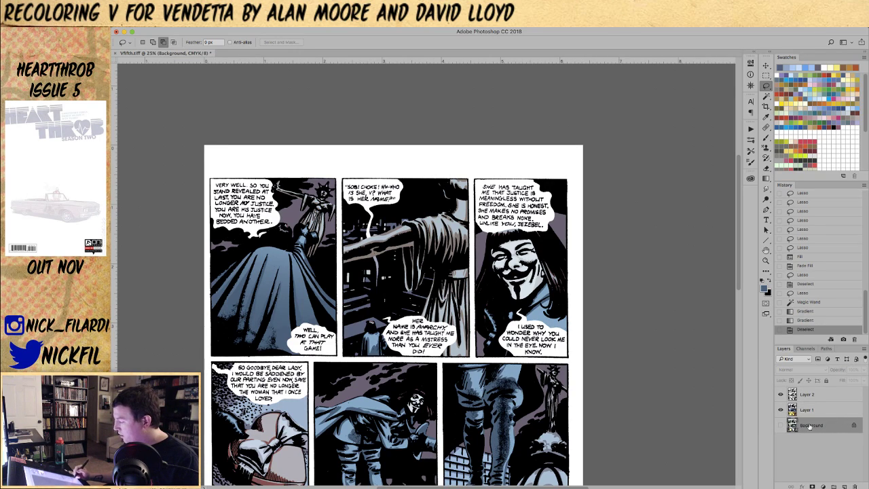
left_click(780, 425, "alt")
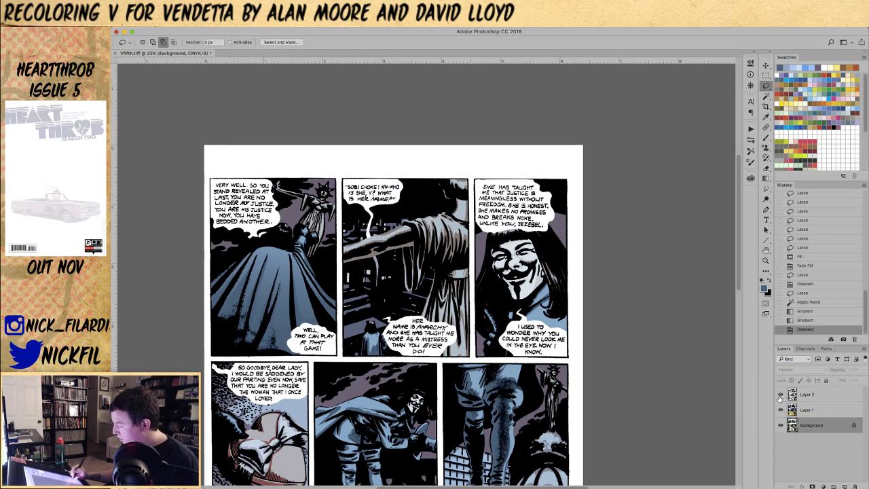
left_click(765, 261)
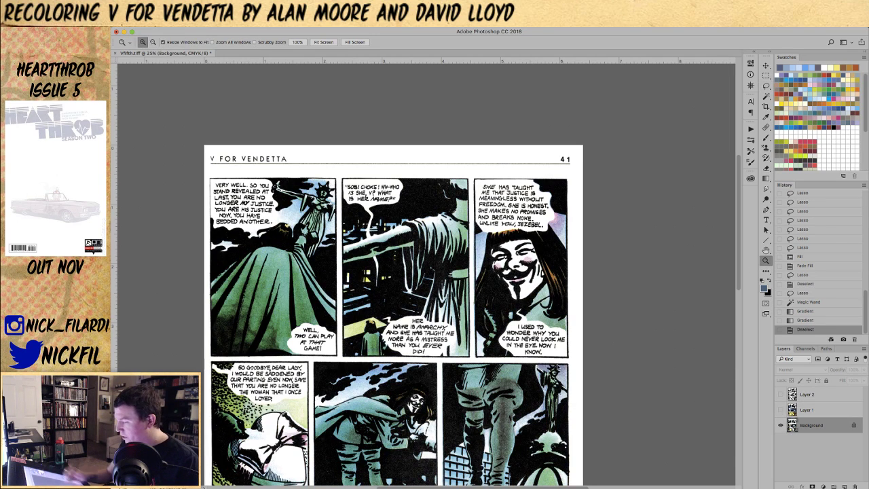
left_click(570, 340, "alt")
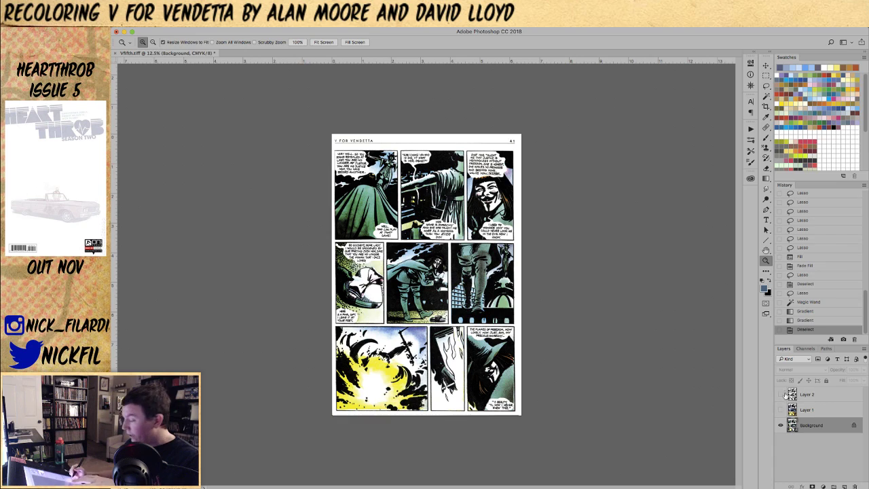
- Turn Layer 1 and Layer 2 visible again to compare the recoloured page with the original
left_click(780, 409)
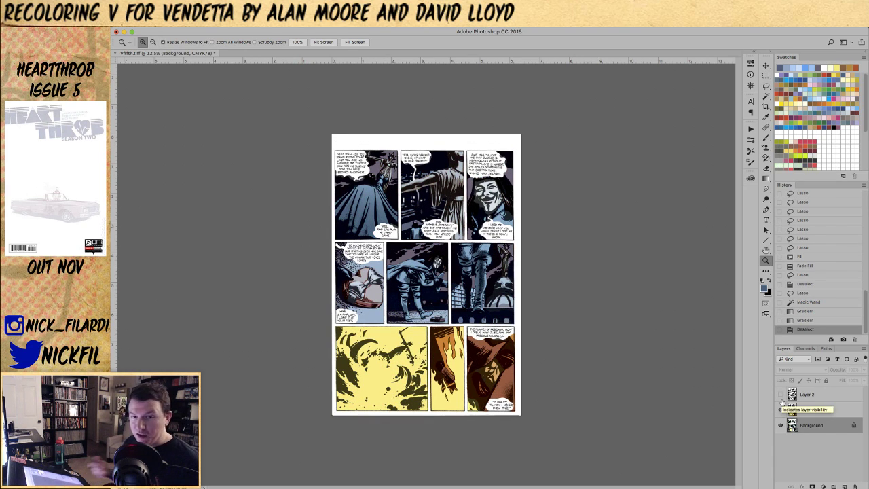
left_click(818, 407)
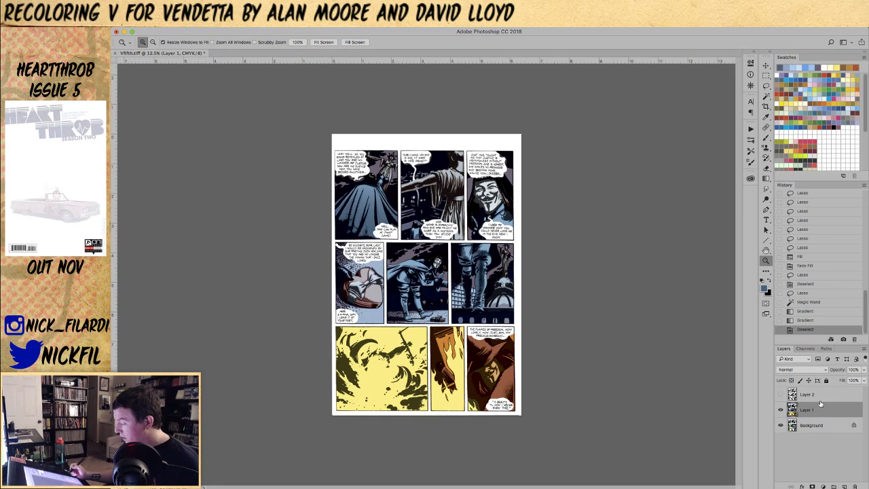
left_click(781, 396)
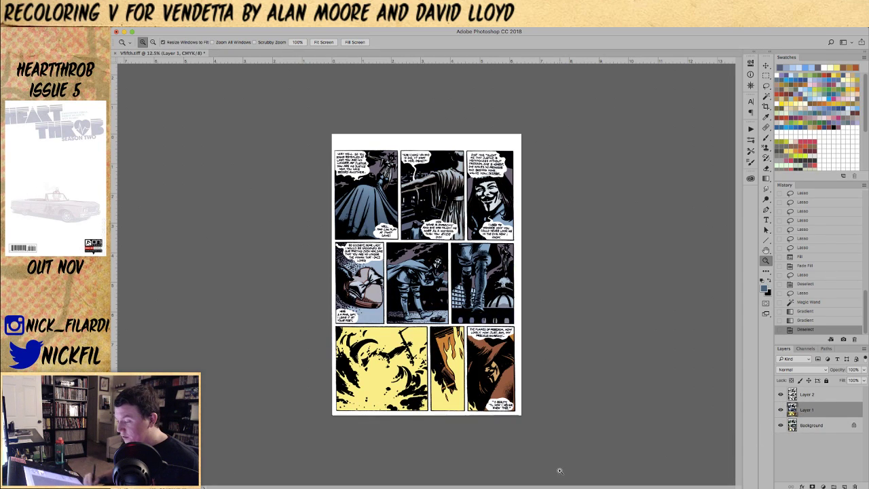
left_click(817, 397)
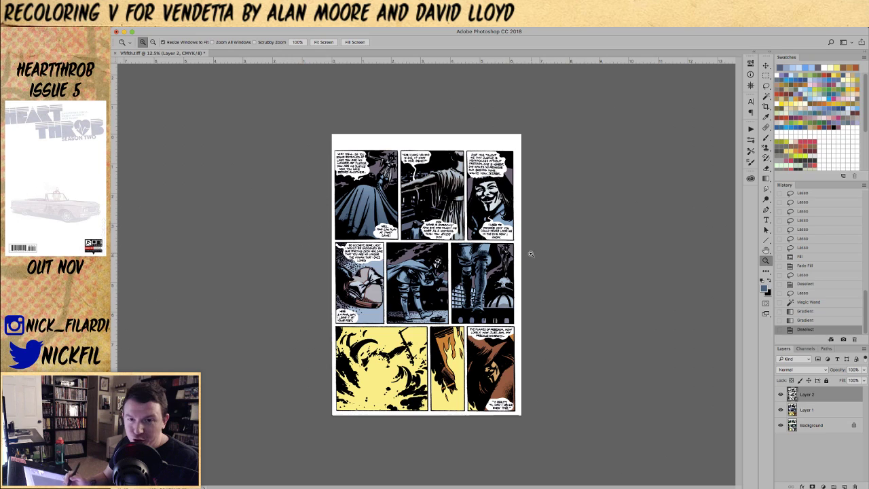
- View the Layer 2 line art alone and the Layer 1 colours alone, then show the Background layer again
left_click(781, 410)
left_click(780, 425)
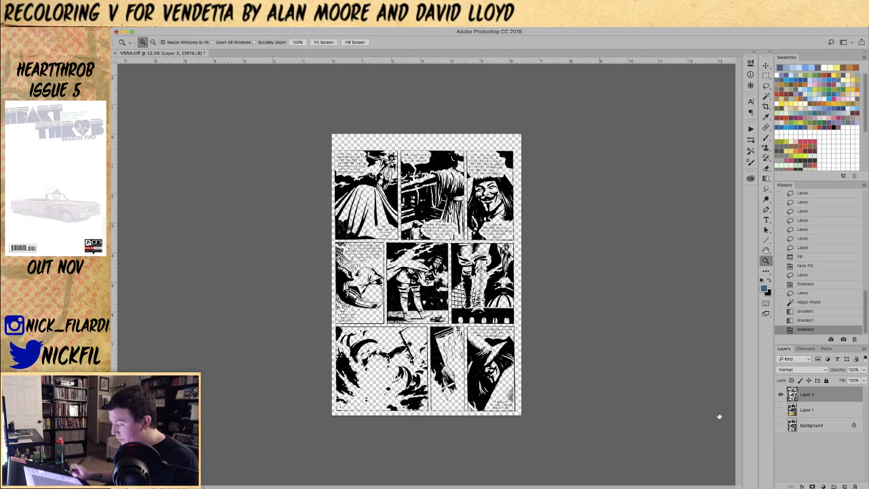
left_click(781, 395)
left_click(781, 410)
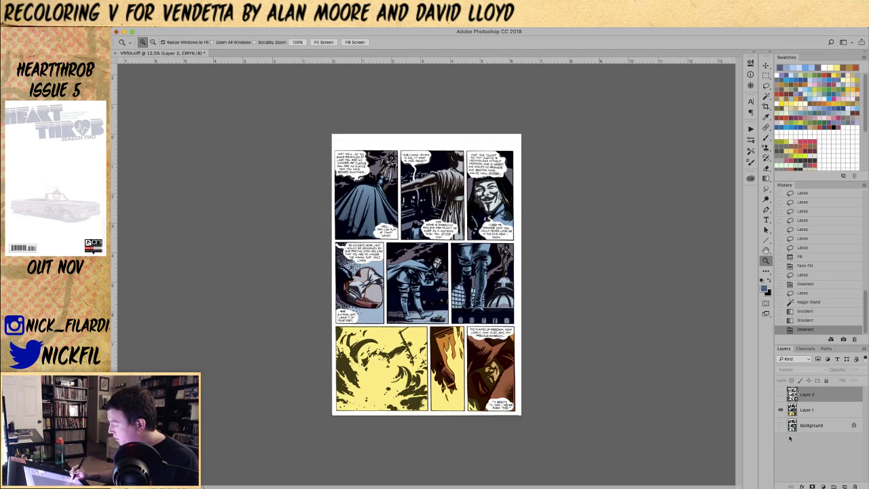
left_click(780, 425)
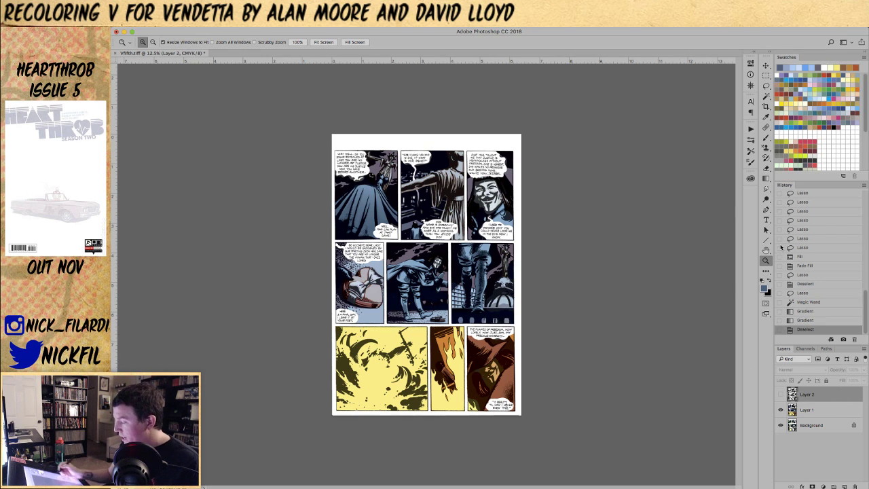
- Make Layer 1 active with Layer 2 visible and target only its Cyan, Magenta and Yellow channels
left_click(422, 248)
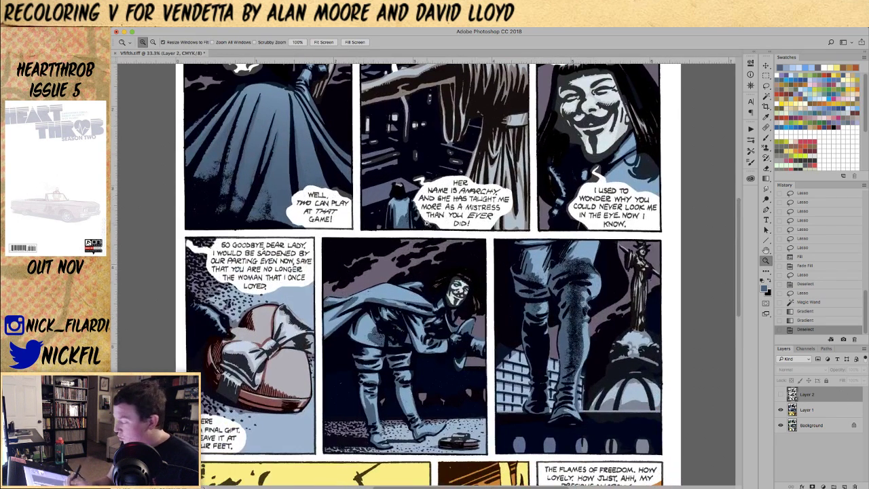
left_click(809, 410)
left_click(781, 395)
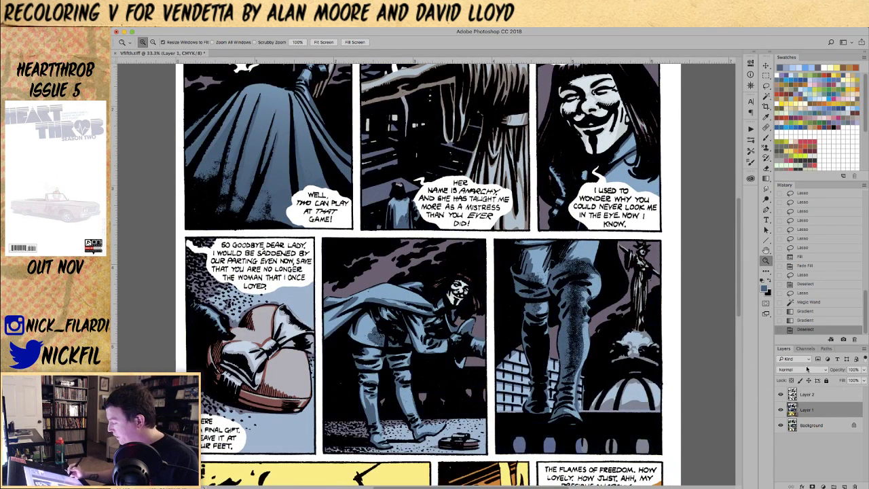
left_click(806, 348)
left_click(800, 374)
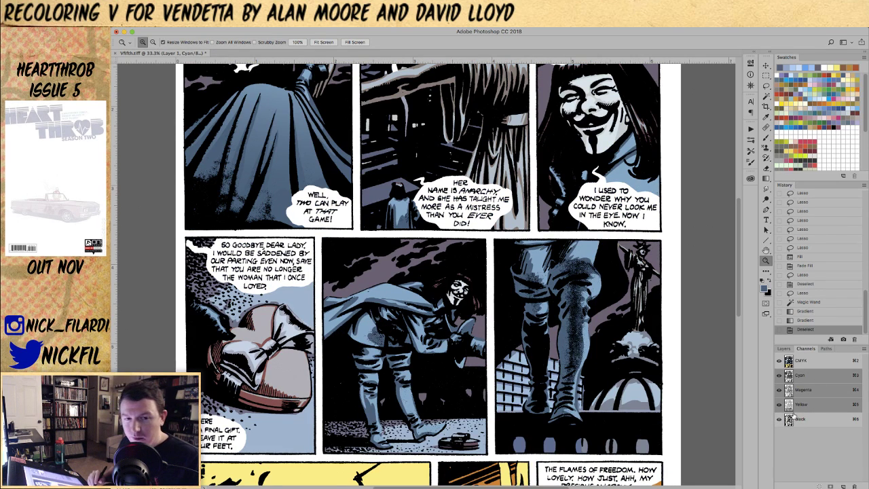
- Pick a grey foreground colour and outline the statue's draped shoulder and upper back in the second panel with the Lasso
left_click(766, 250)
left_click_drag(479, 362, 541, 279)
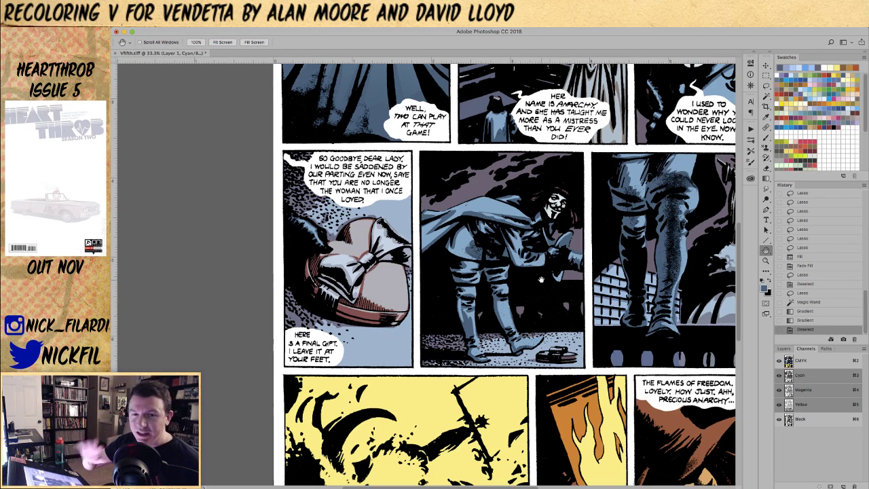
left_click_drag(566, 156, 529, 340)
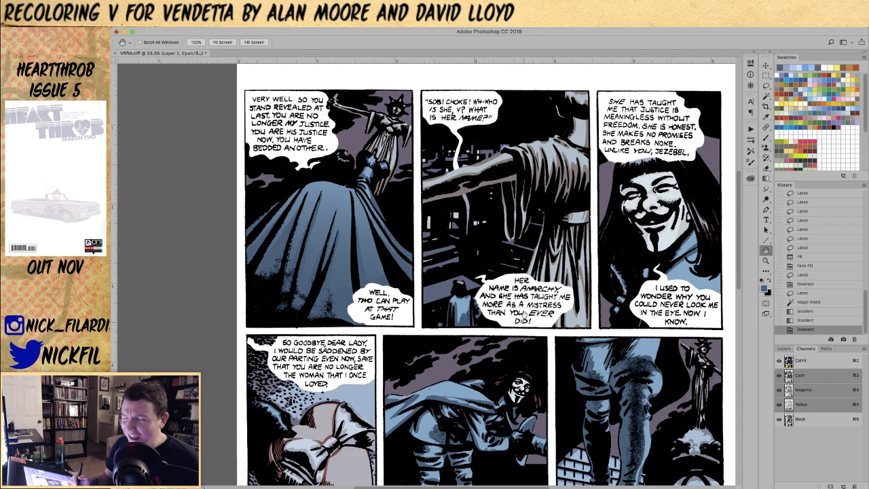
left_click_drag(681, 260, 640, 310)
left_click(767, 137)
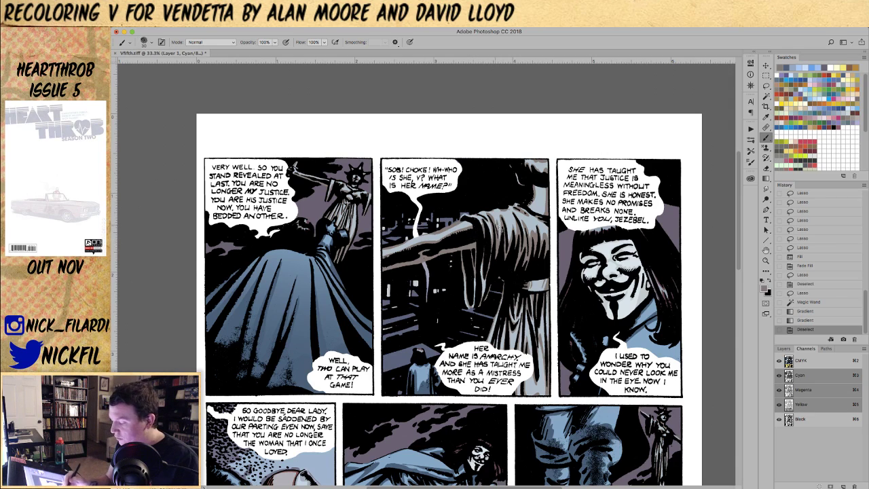
key("space")
left_click_drag(558, 323, 526, 286)
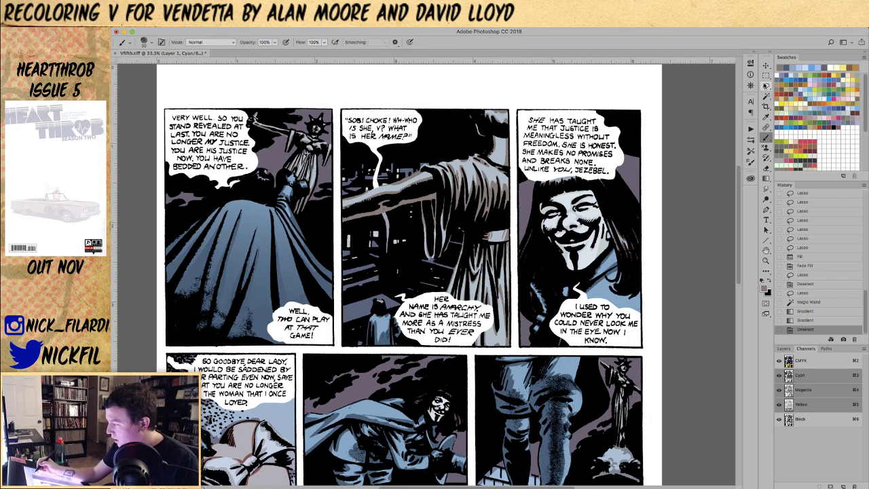
left_click(765, 85)
mouse_move(437, 161)
left_mouse_down()
mouse_move(435, 178)
mouse_move(488, 206)
mouse_move(511, 187)
mouse_move(509, 139)
mouse_move(473, 155)
mouse_move(505, 176)
mouse_move(508, 132)
left_mouse_up()
mouse_move(511, 175)
left_mouse_down()
mouse_move(514, 201)
mouse_move(495, 197)
left_mouse_up()
- Shade the selected shoulder and back of the statue with a Normal-mode radial gradient and clear the selection
key("g")
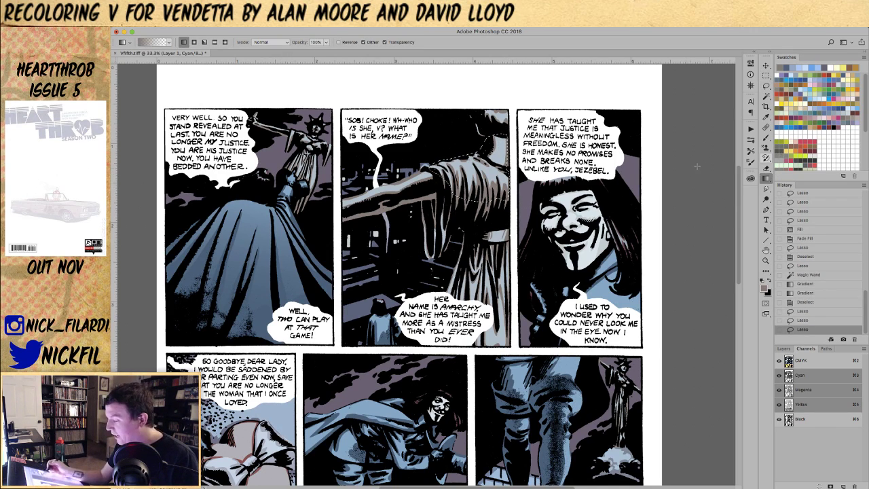
left_click(271, 42)
left_click(273, 43)
left_click(193, 42)
left_click_drag(494, 155, 465, 250)
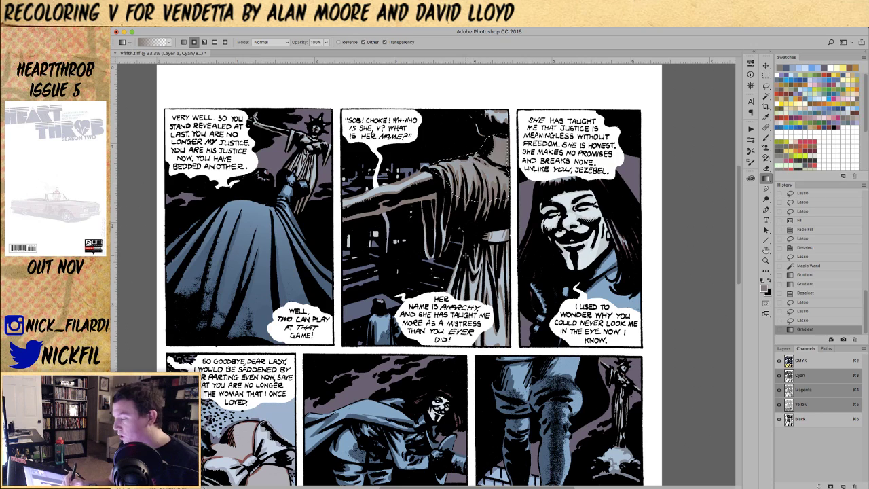
key("ctrl+d")
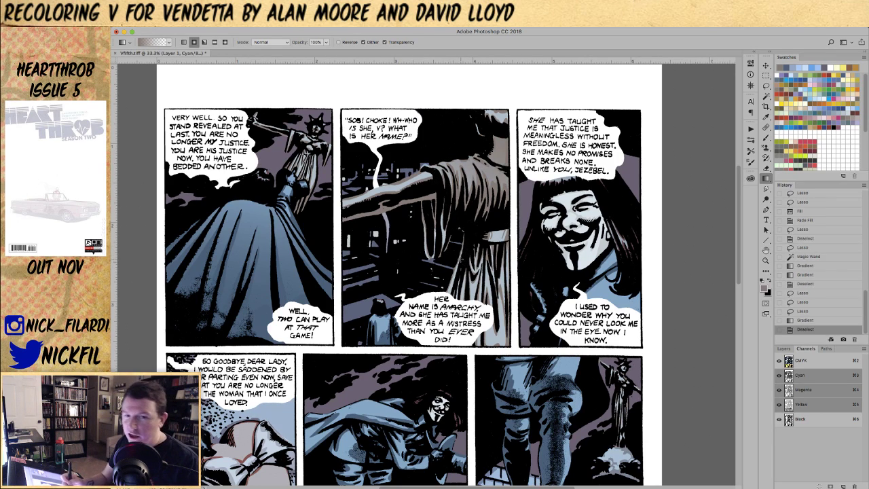
- Lasso the statue's head and neck in the second panel, shade them with a grey radial gradient, and deselect
left_click(766, 251)
left_click_drag(581, 239, 558, 311)
key("l")
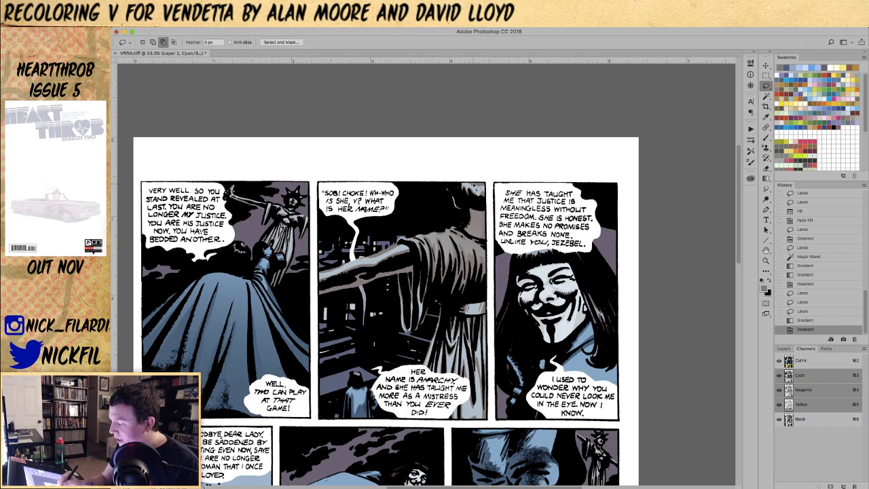
mouse_move(477, 186)
left_mouse_down()
mouse_move(451, 187)
mouse_move(454, 216)
mouse_move(477, 216)
mouse_move(489, 185)
mouse_move(489, 193)
mouse_move(482, 174)
mouse_move(496, 198)
mouse_move(489, 201)
mouse_move(500, 182)
left_mouse_up()
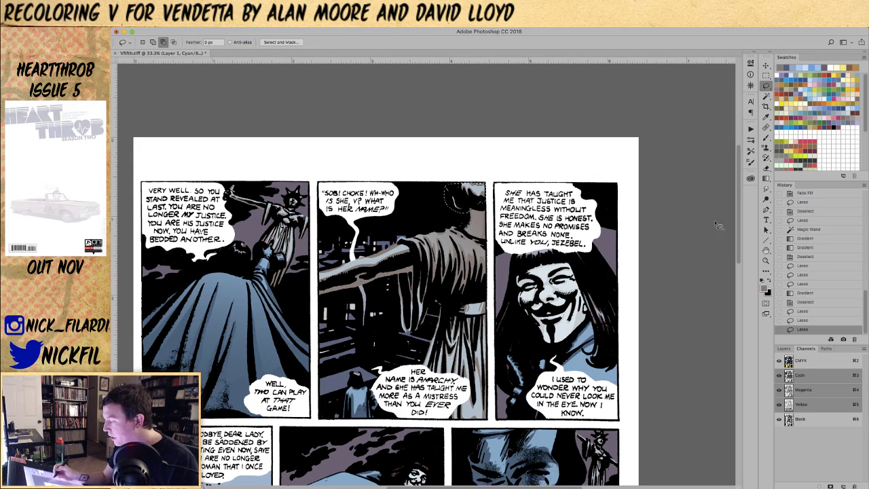
left_click(766, 178)
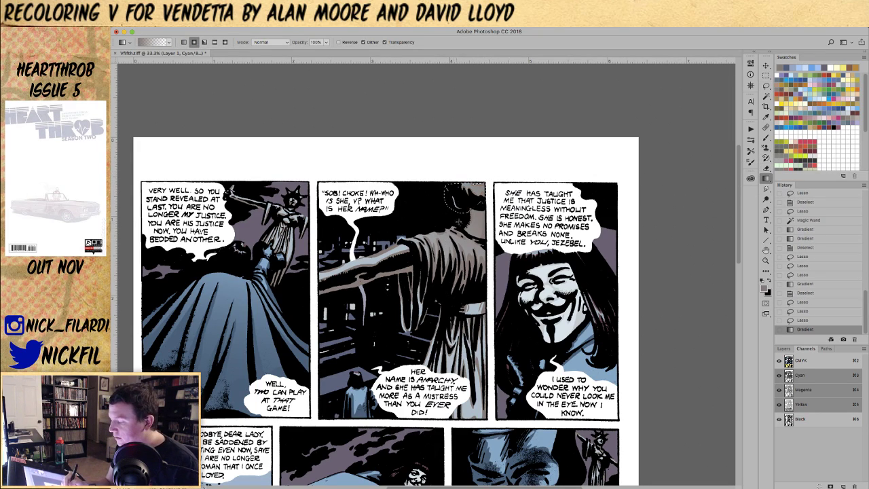
mouse_move(495, 181)
left_mouse_down()
mouse_move(451, 218)
mouse_move(455, 229)
left_mouse_up()
key("ctrl+d")
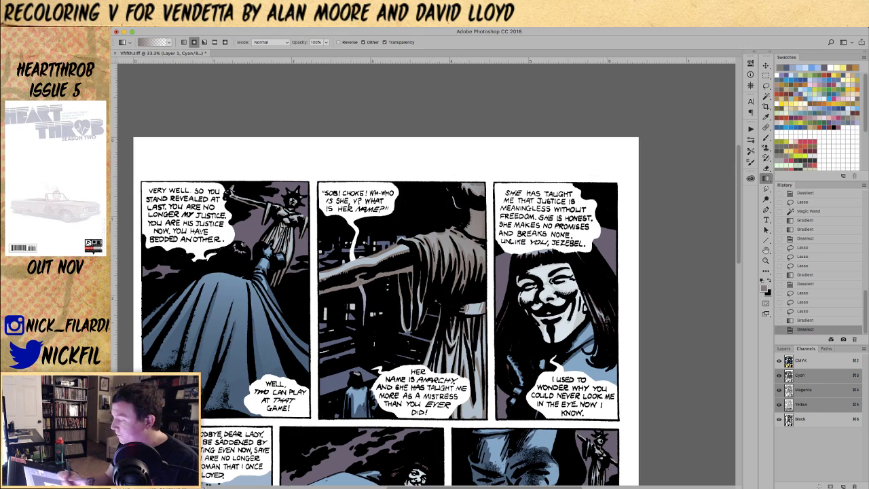
- Outline the statue's draped skirt below the belt in the second panel with the Lasso, undoing the extra lasso stroke
key("h")
left_click_drag(485, 362, 494, 239)
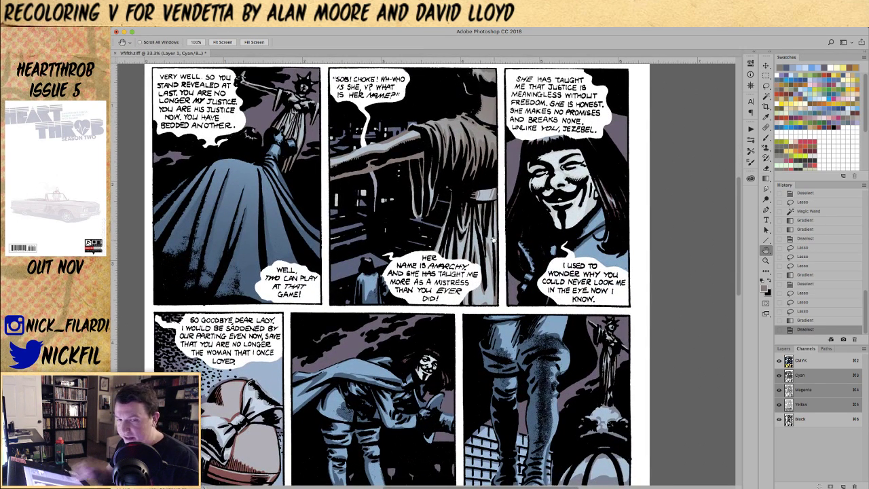
key("l")
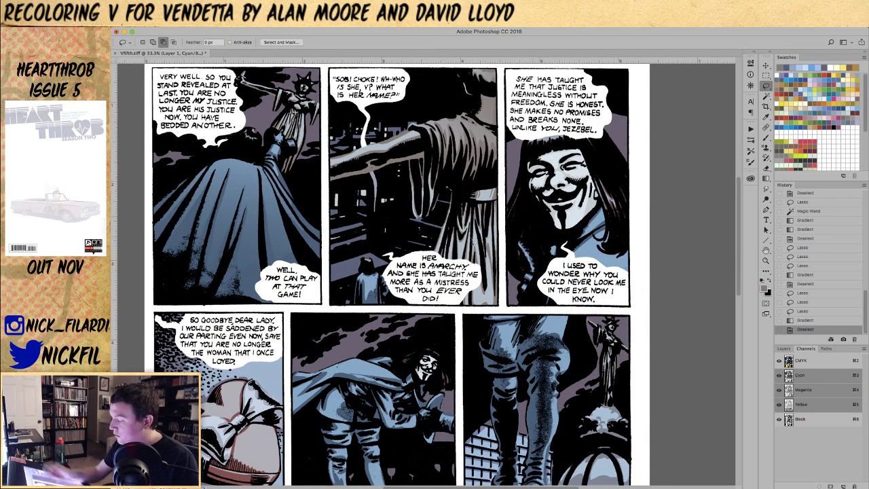
mouse_move(451, 216)
left_mouse_down()
mouse_move(439, 271)
mouse_move(476, 290)
mouse_move(461, 304)
mouse_move(501, 307)
mouse_move(497, 170)
left_mouse_up()
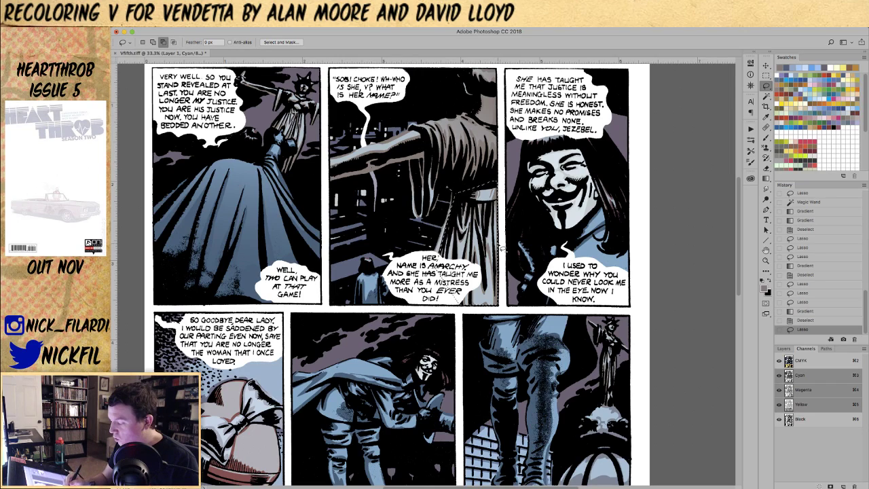
left_click_drag(494, 272, 502, 306)
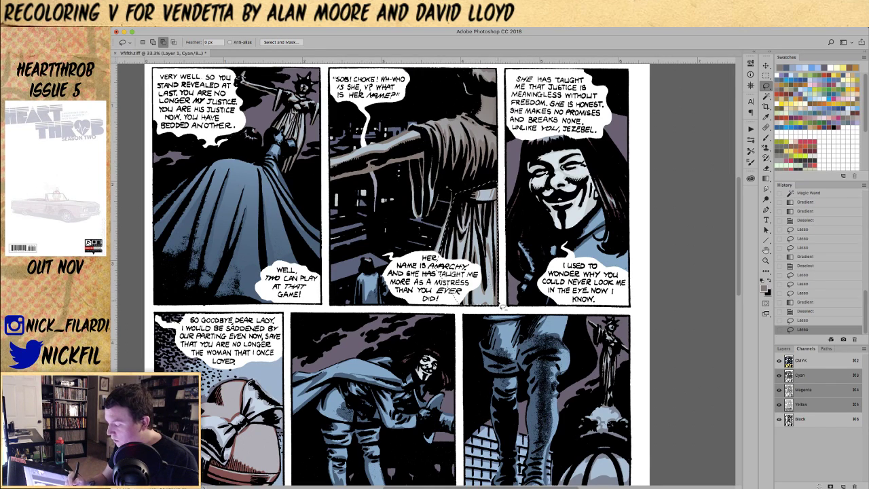
key("super+z")
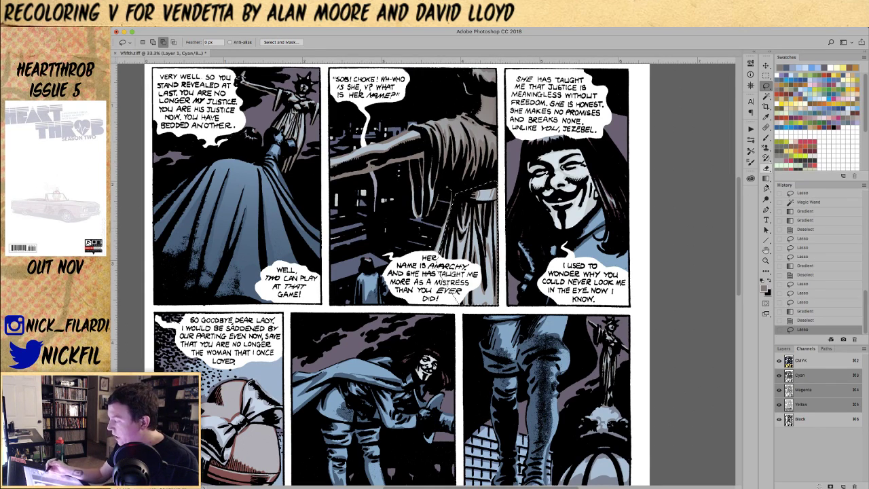
left_click(766, 178)
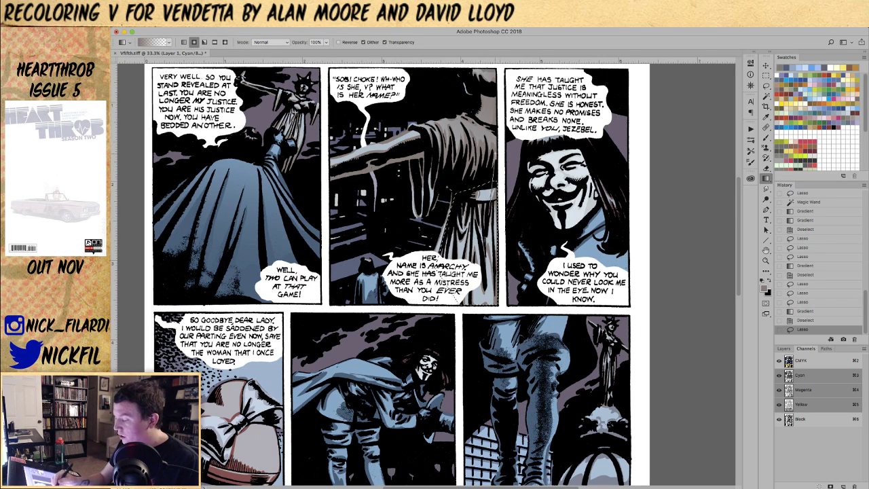
left_click_drag(486, 222, 470, 329)
key("super+z")
- Subtract the white speech balloon from the skirt selection with the Magic Wand, shade the skirt with a grey radial gradient, and deselect
left_click(766, 97)
left_click(471, 282, "alt")
left_click(765, 178)
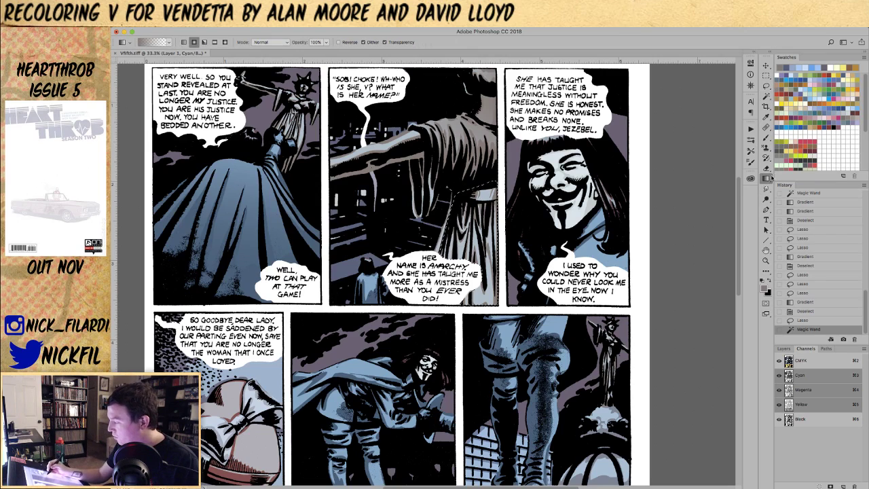
left_click_drag(483, 223, 467, 345)
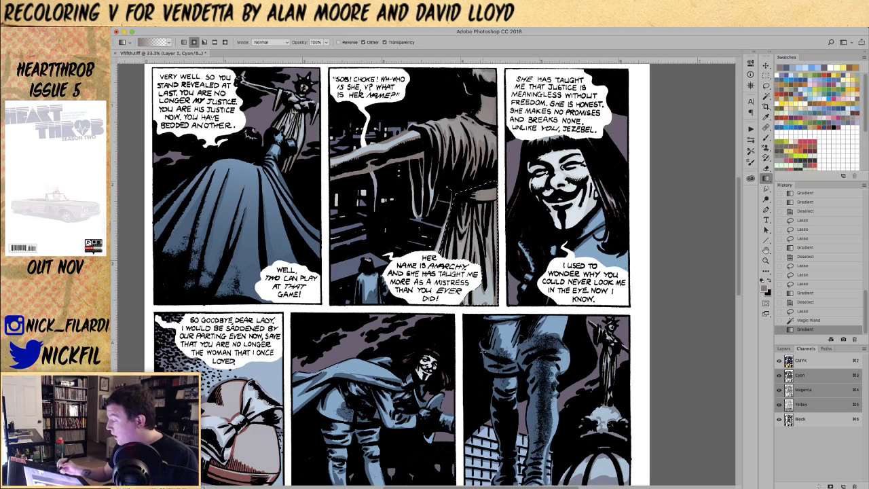
left_click(766, 261)
key("ctrl+d")
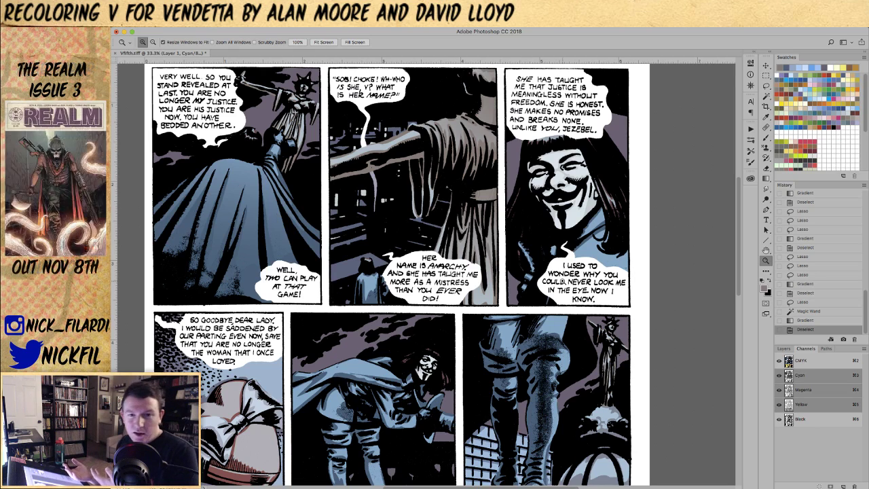
- Select the pale tone of the mask in the third panel with the Magic Wand and fill it with light blue faded to 50%
left_click(766, 250)
left_click_drag(624, 264, 545, 289)
left_click(766, 86)
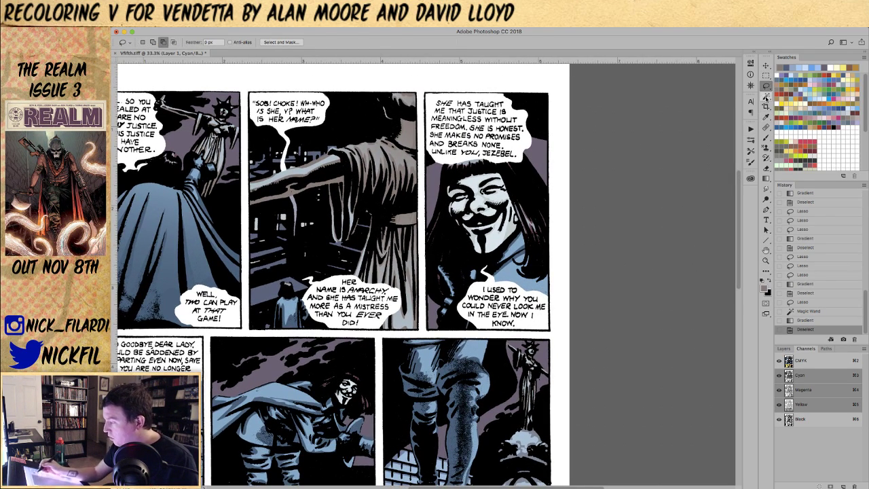
left_click(765, 97)
left_click(484, 192)
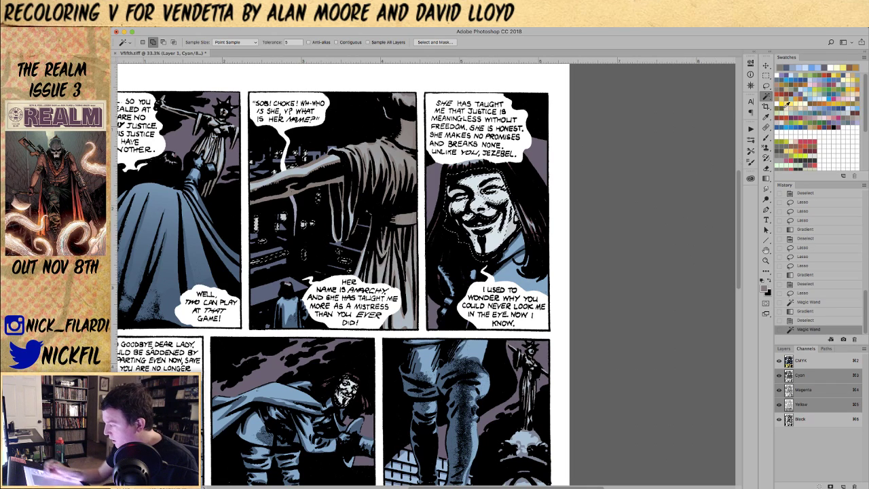
left_click(811, 89)
key("alt+BackSpace")
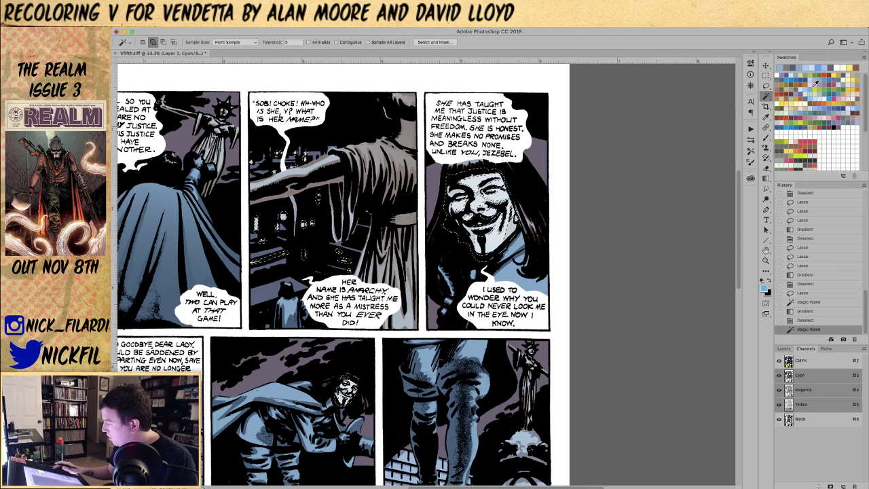
key("ctrl+shift+f")
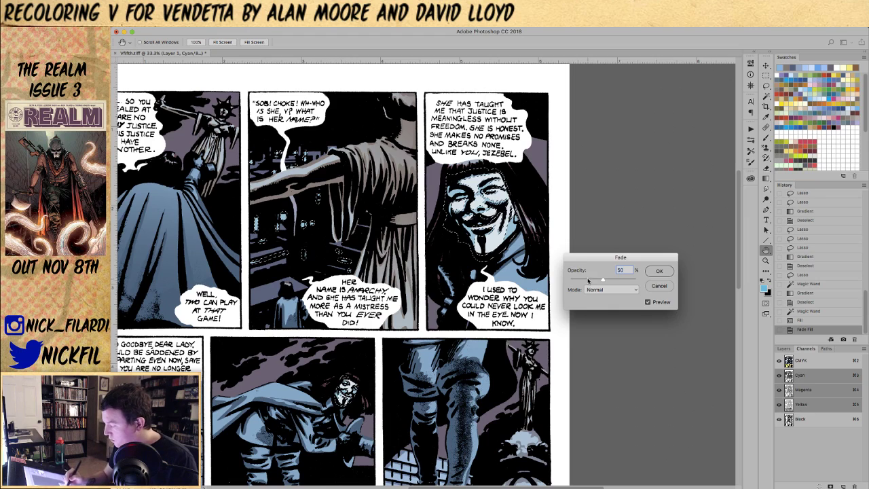
left_click(659, 270)
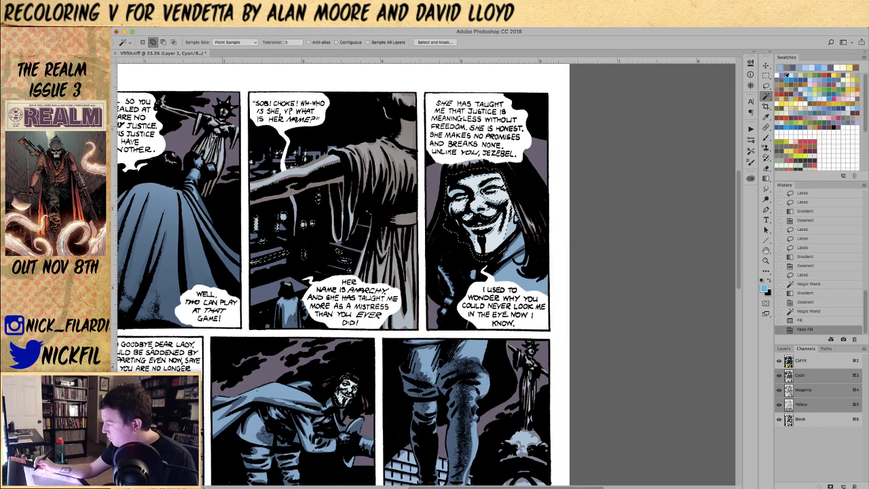
- Fill the selected mask tone again with a darker muted blue, fade the fill to 50%, and deselect
key("alt+BackSpace")
key("ctrl+shift+f")
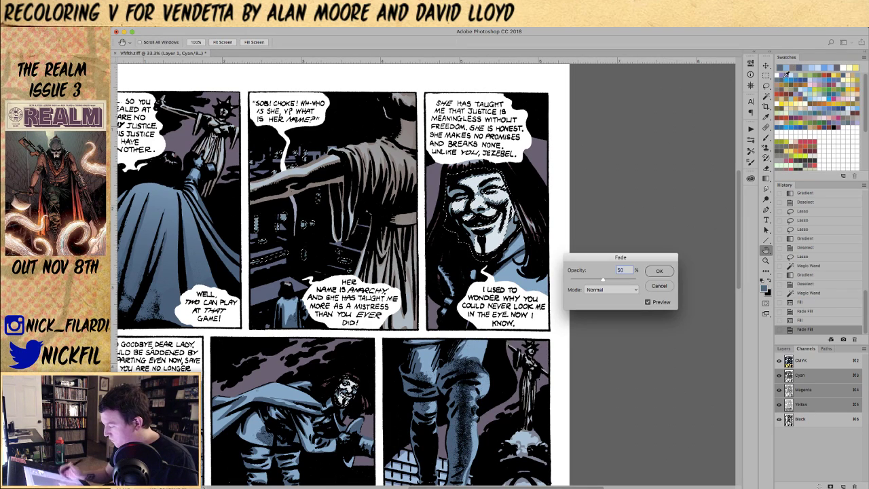
left_click(655, 272)
key("ctrl+d")
key("w")
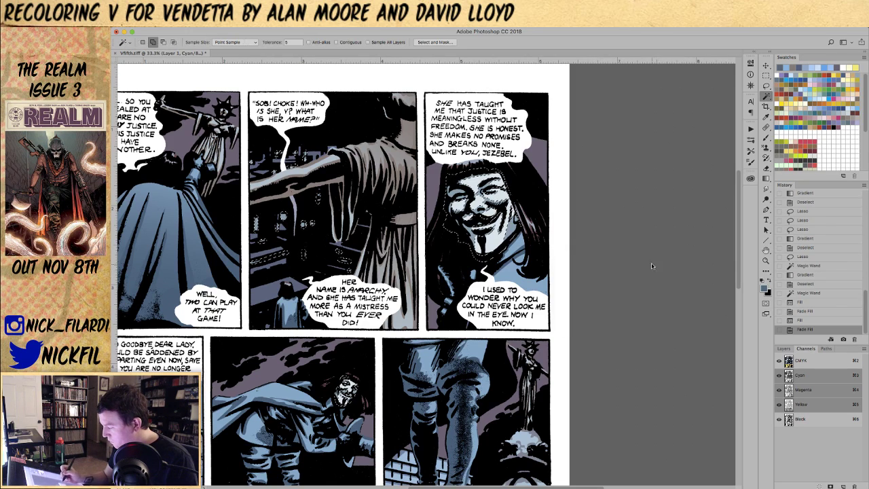
- Lasso the mask in the third panel, shade its lower part with radial gradients in the cape's sampled blue, and deselect
left_click(766, 85)
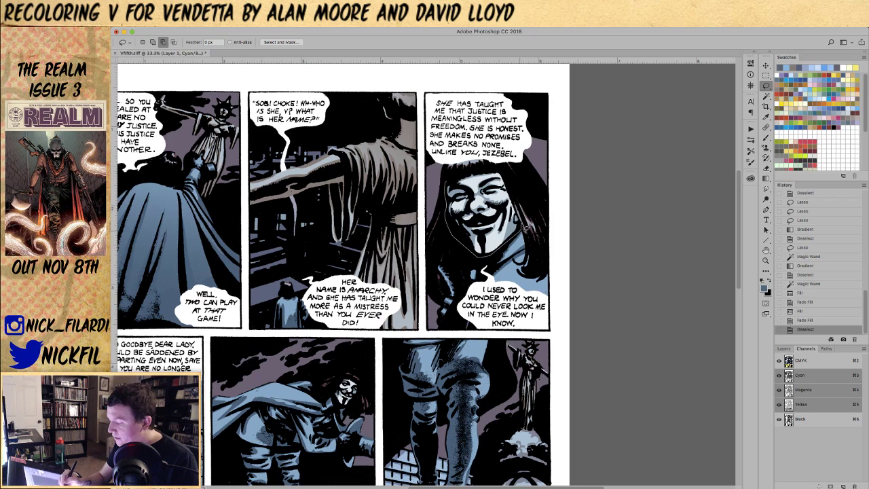
left_click_drag(502, 171, 459, 177)
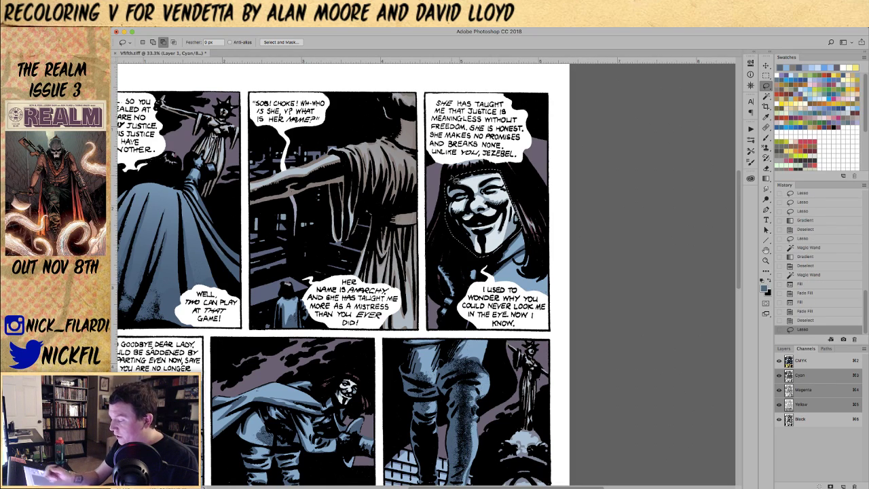
left_click(766, 178)
left_click(520, 257, "alt")
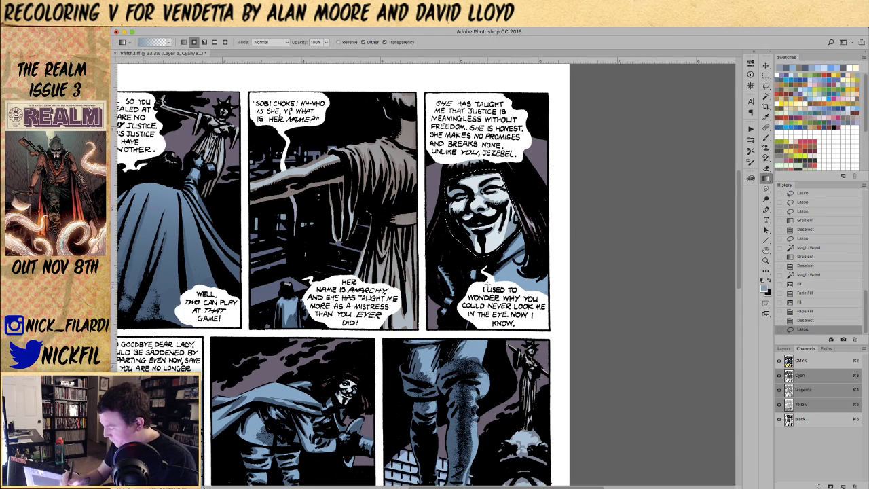
left_click_drag(486, 275, 481, 193)
left_click_drag(477, 314, 479, 217)
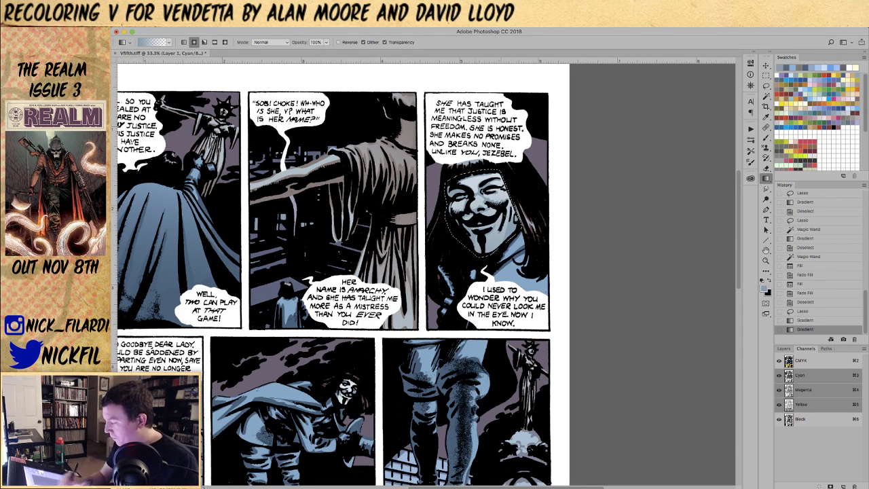
key("ctrl+d")
- Lasso the figure's cape and shoulders in the third panel and subtract the purple background areas with the Magic Wand
key("h")
left_click_drag(652, 277, 635, 233)
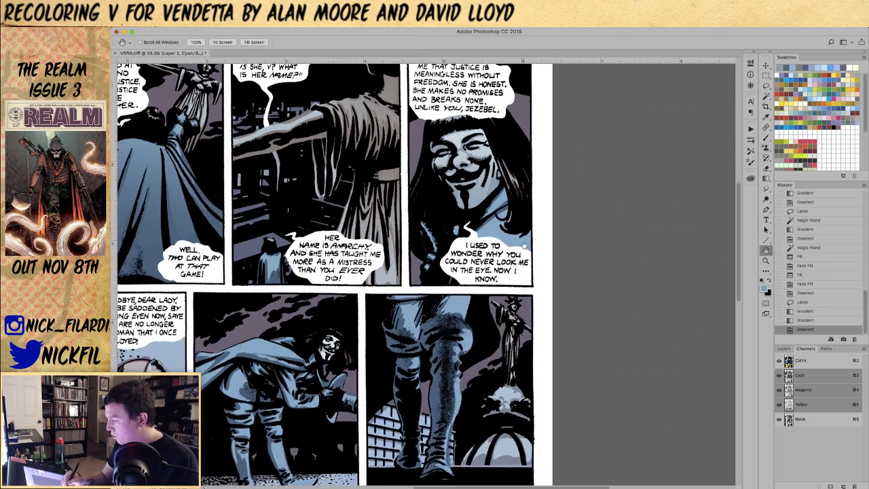
left_click(765, 85)
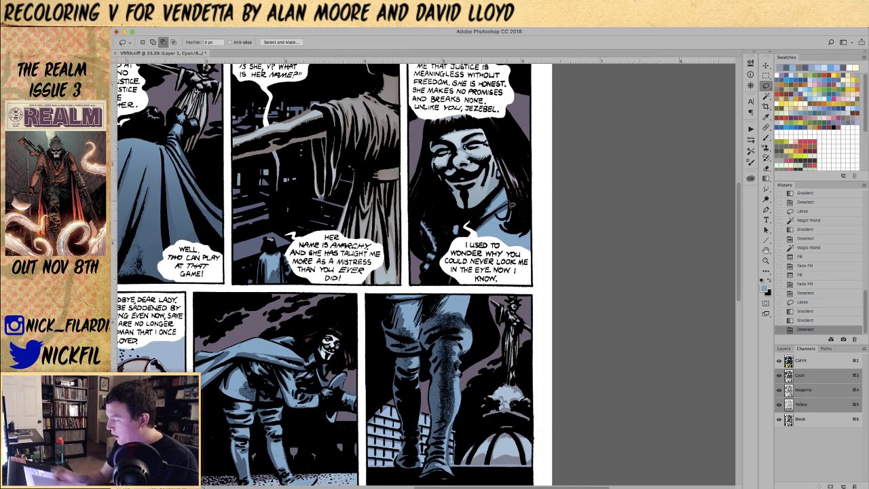
mouse_move(486, 207)
left_mouse_down()
mouse_move(418, 225)
mouse_move(432, 247)
mouse_move(416, 275)
mouse_move(460, 290)
mouse_move(501, 292)
mouse_move(552, 246)
mouse_move(519, 197)
left_mouse_up()
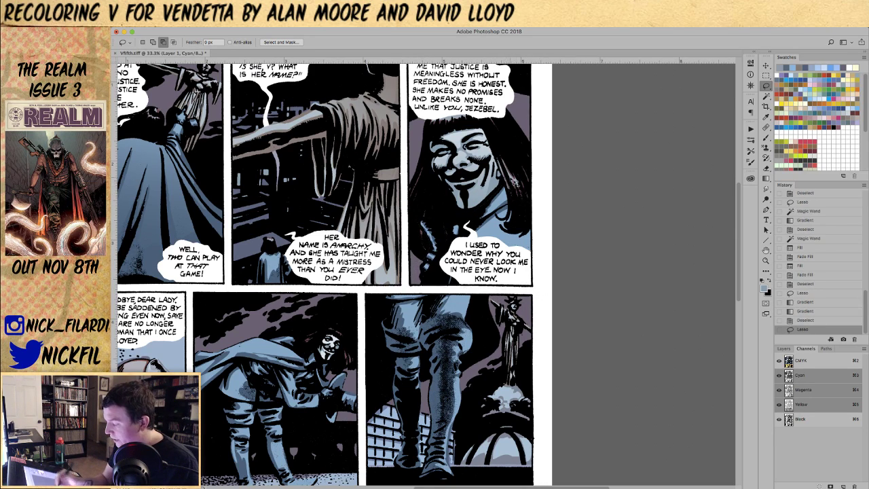
left_click(766, 96)
left_click(516, 187, "alt")
left_click(521, 185, "alt")
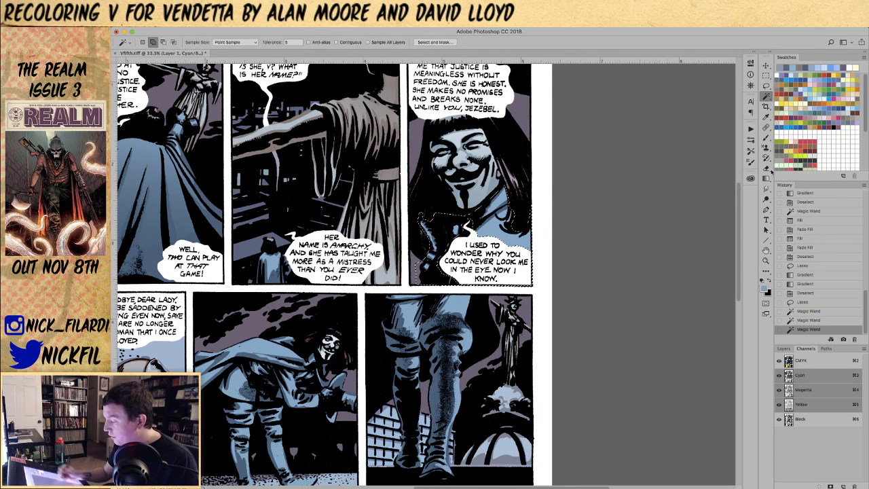
key("g")
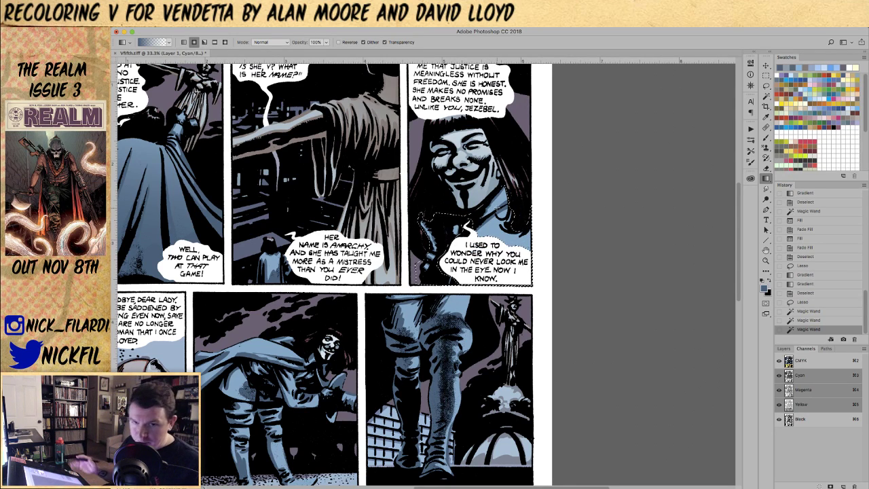
key("w")
left_click(418, 273, "alt")
- Shade the selected cape and shoulders from below with a darker blue radial gradient and clear the selection
key("g")
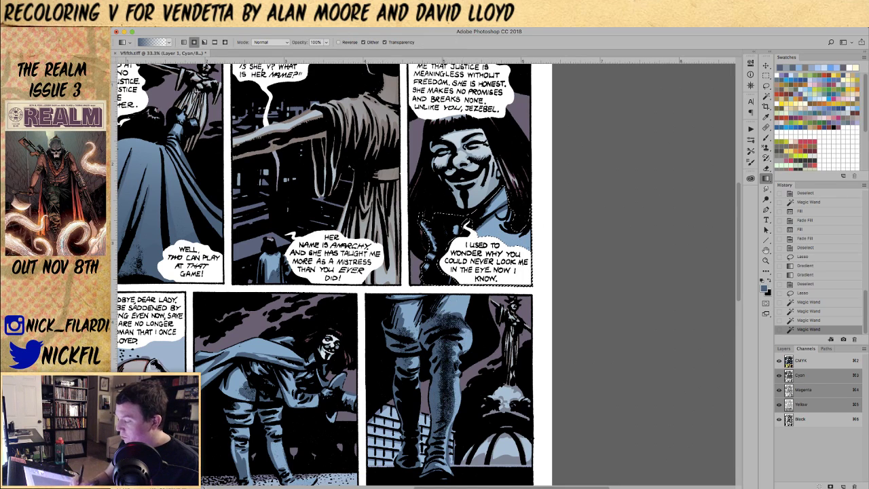
left_click_drag(475, 299, 494, 219)
key("super+d")
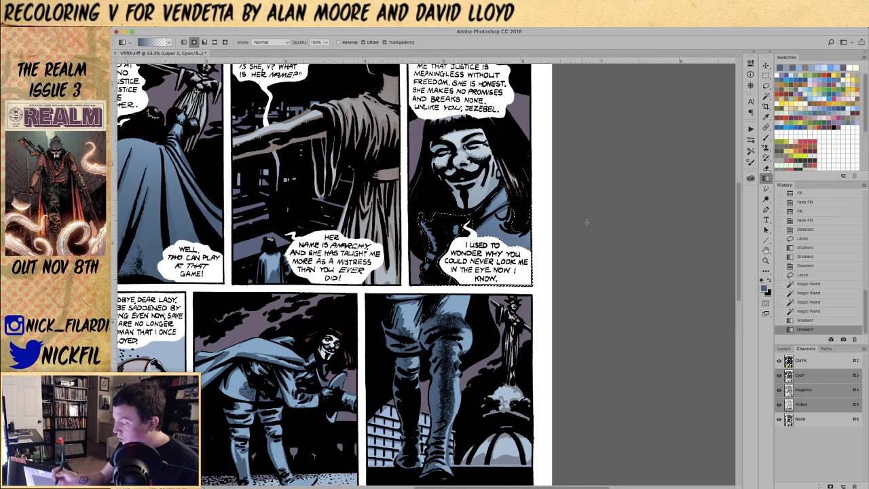
- Select the pale blue ground in the first two panels of the second row with the Magic Wand
key("z")
left_click(447, 330, "alt")
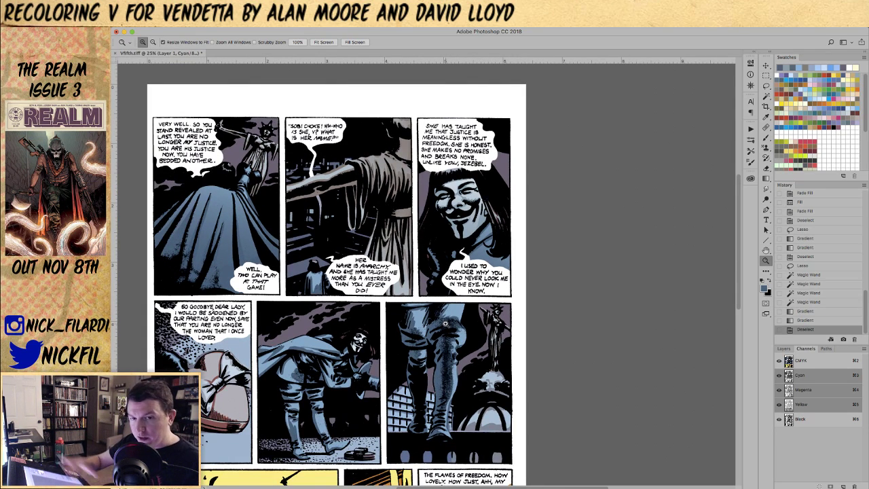
left_click(764, 249)
left_click_drag(434, 336, 539, 257)
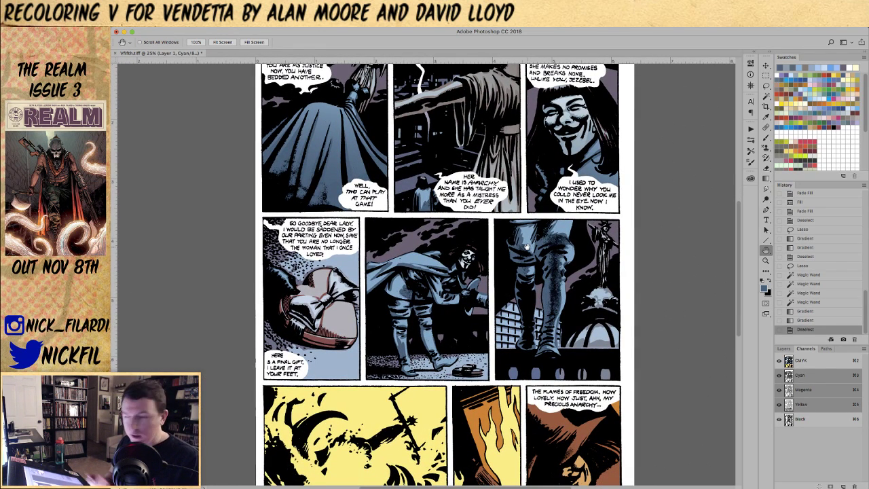
key("l")
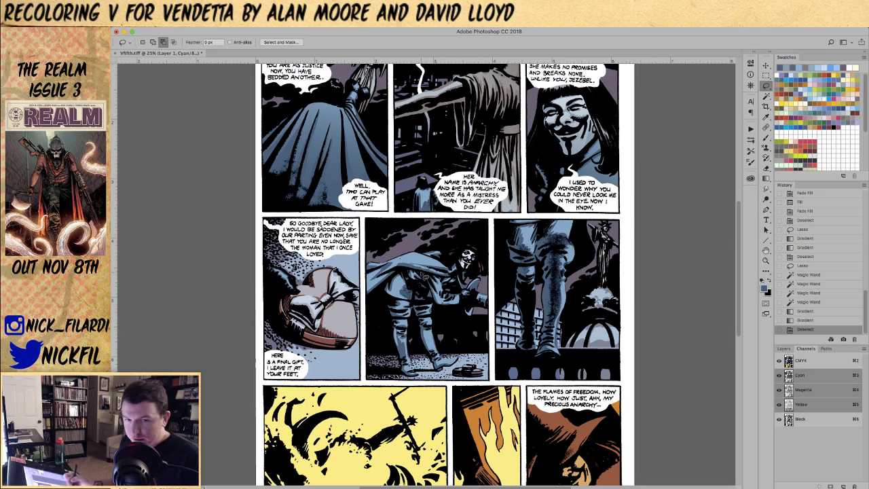
key("w")
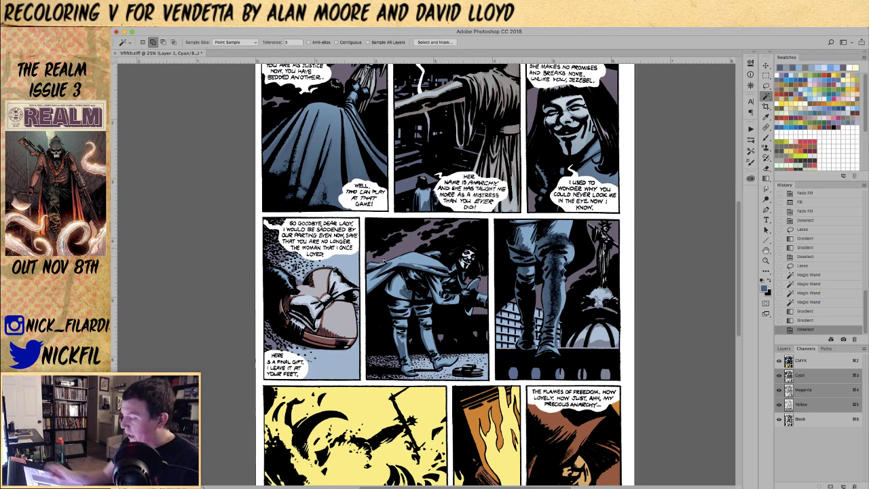
left_click(343, 359)
left_click(435, 360)
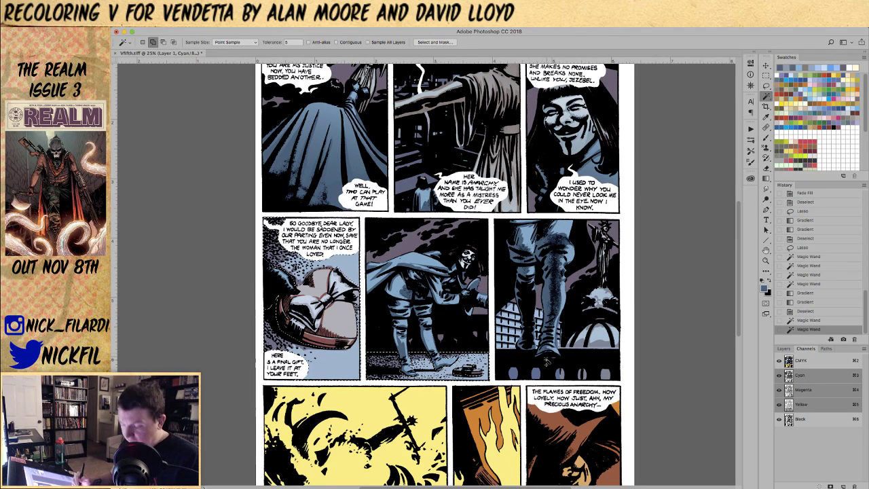
- Set the gradient mode to Multiply, try a radial gradient across the selected ground in the second row, and undo it
key("g")
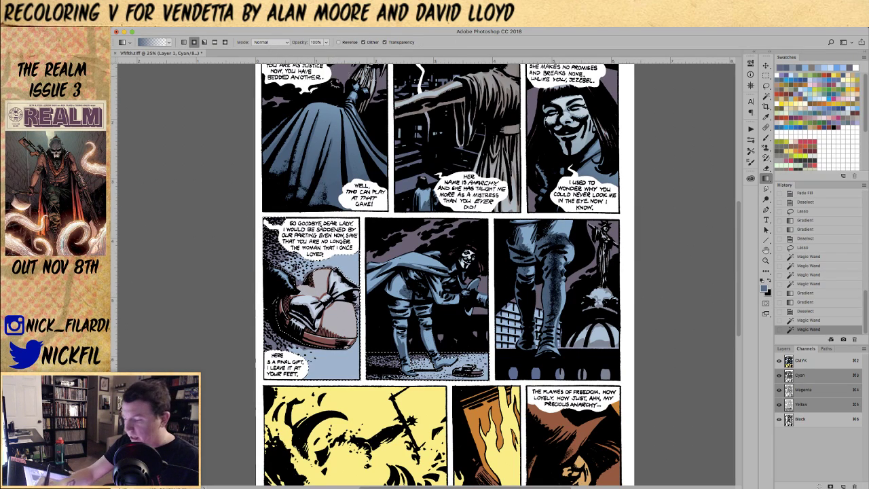
key("h")
left_click_drag(648, 184, 671, 231)
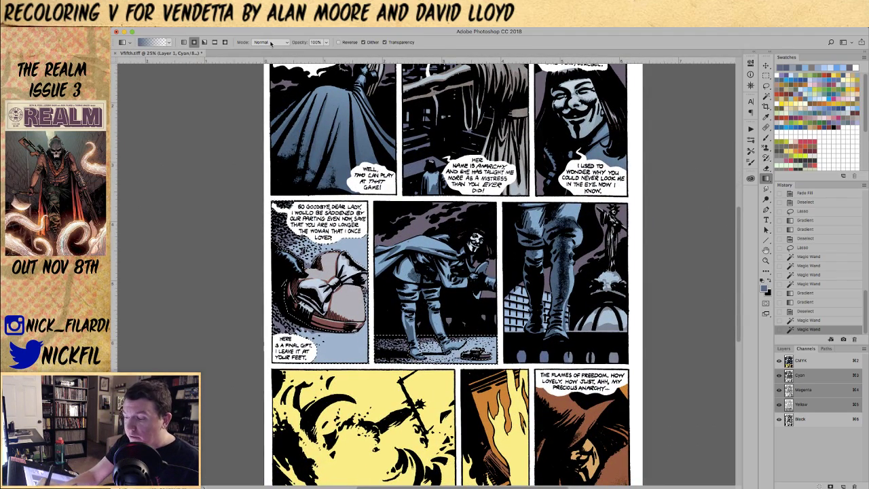
left_click(271, 42)
left_click(271, 71)
left_click_drag(266, 252, 412, 402)
key("super+z")
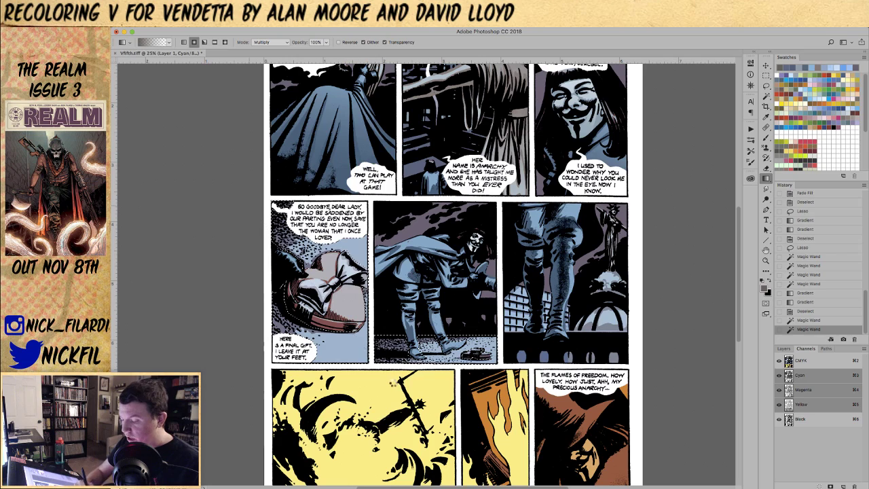
- Shade the selected ground in the first two panels of the second row with a Multiply radial gradient
left_click_drag(266, 252, 391, 377)
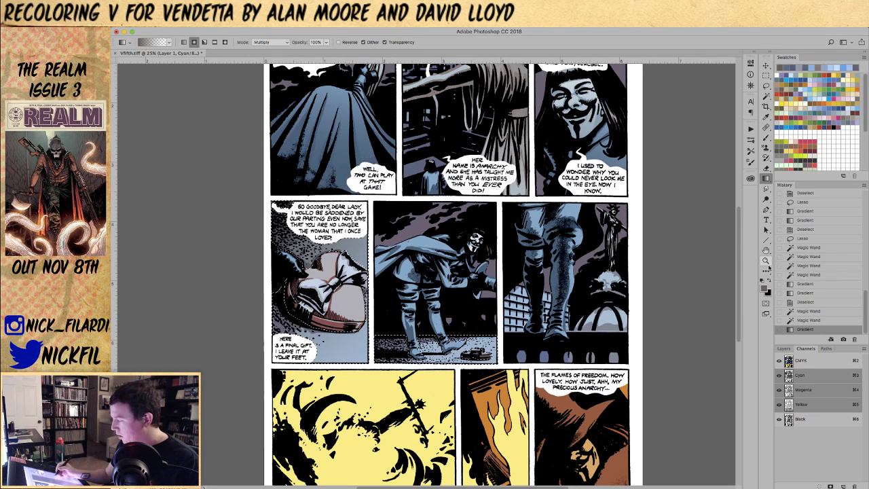
left_click(766, 261)
left_click(577, 330, "alt")
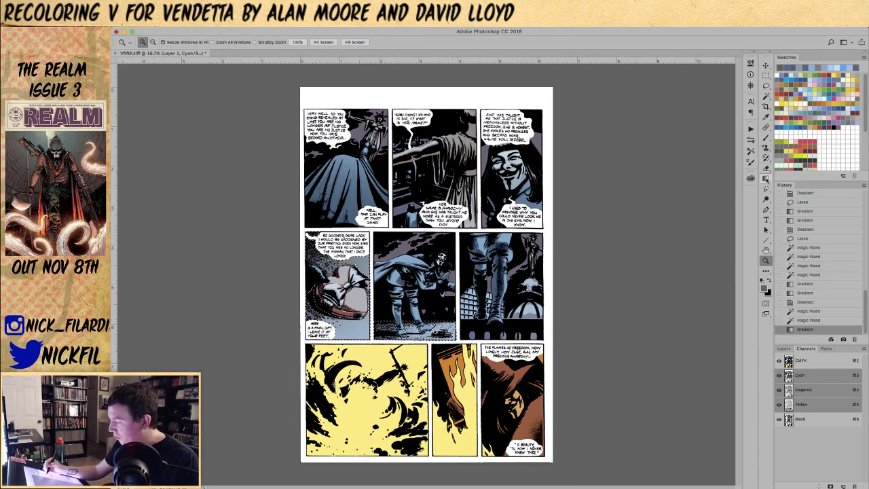
left_click(765, 178)
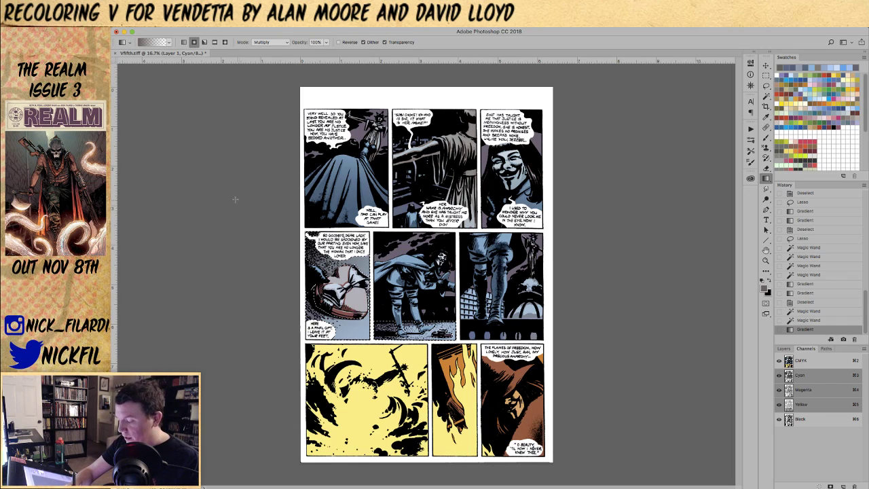
- Subtract the first panel's ground from the selection, then shade the second panel's ground with another radial gradient and deselect
key("l")
mouse_move(295, 235)
left_mouse_down()
mouse_move(326, 227)
mouse_move(375, 275)
mouse_move(373, 340)
mouse_move(279, 324)
left_mouse_up()
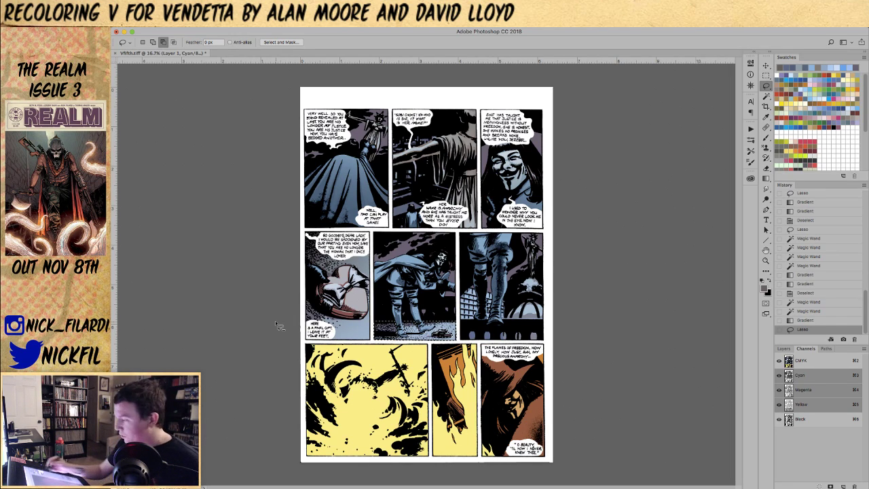
key("g")
left_click_drag(638, 245, 450, 411)
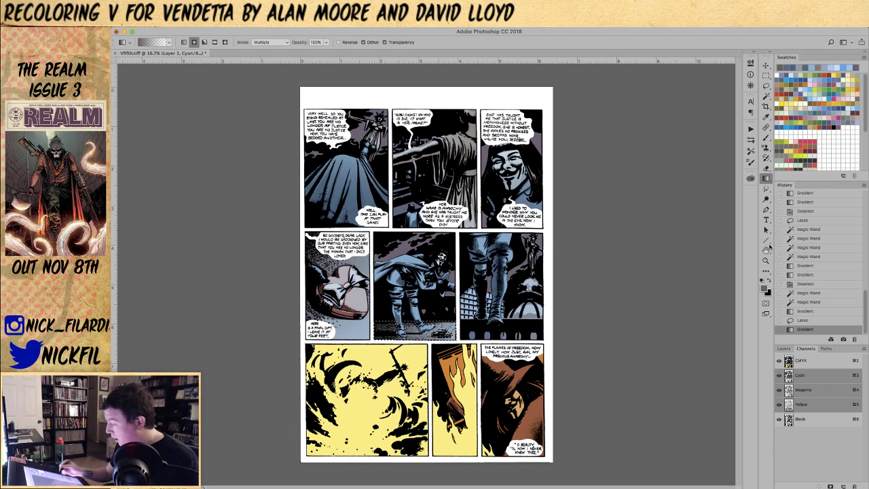
left_click(767, 250)
key("ctrl+d")
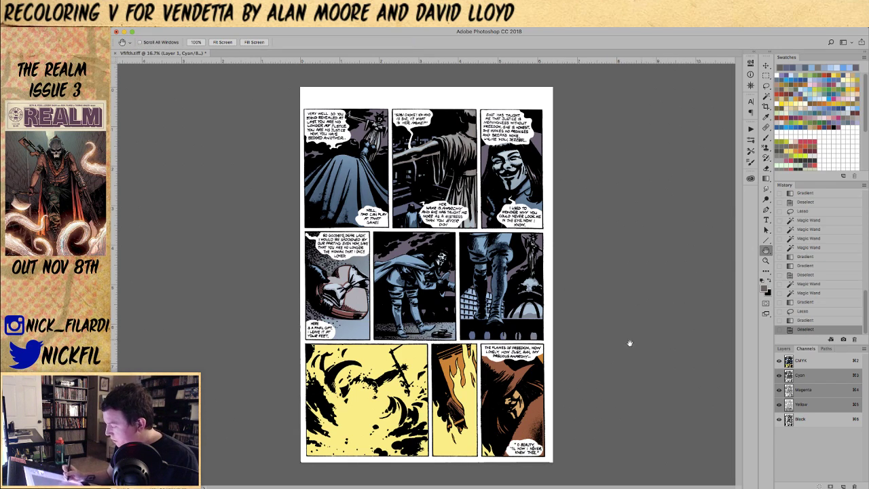
- Select the thin ledge strips beside the boots in the second row's last panel with the Magic Wand and fill them with pale blue
left_click(766, 260)
left_click(492, 318)
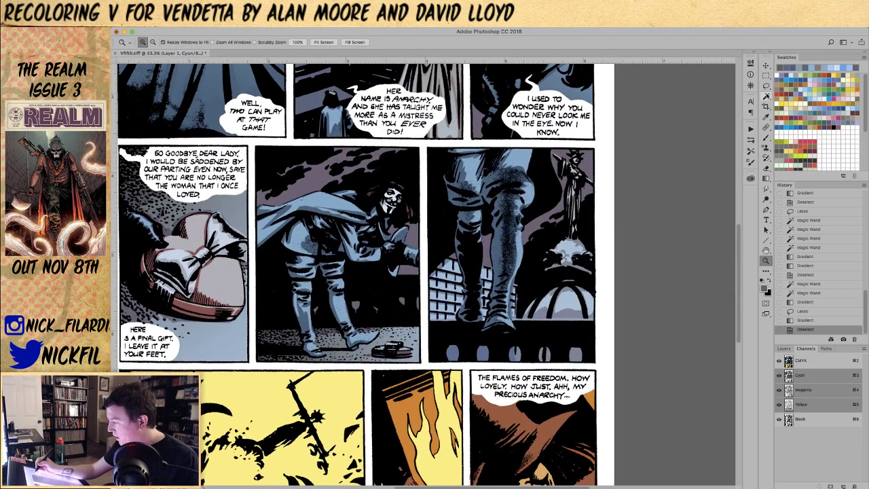
left_click(767, 96)
left_click(449, 319)
left_click(487, 321, "shift")
left_click(521, 320, "shift")
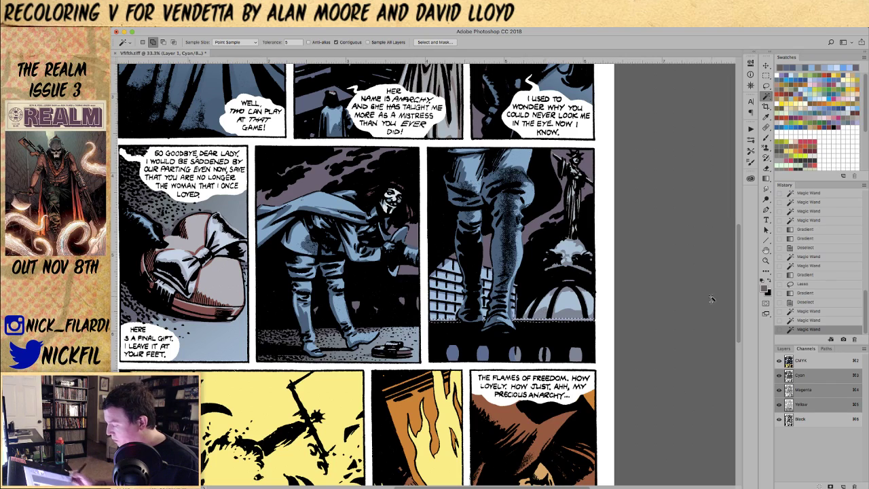
left_click(826, 95)
key("alt+BackSpace")
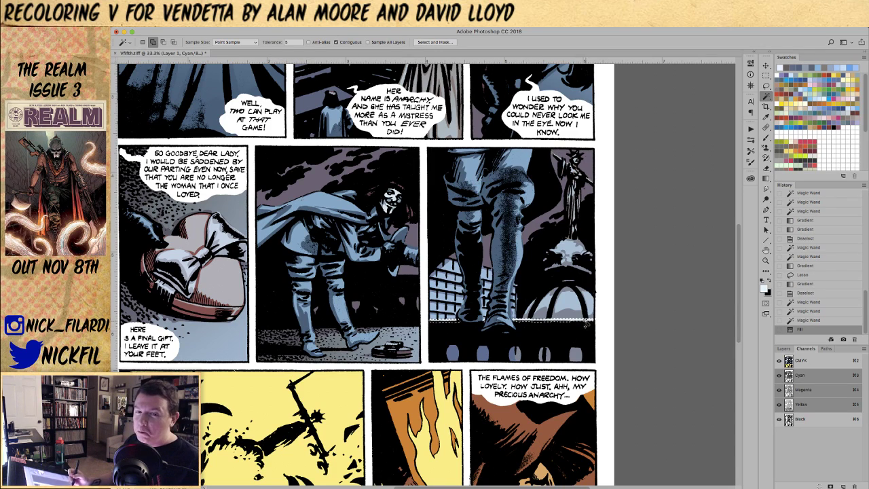
key("super+d")
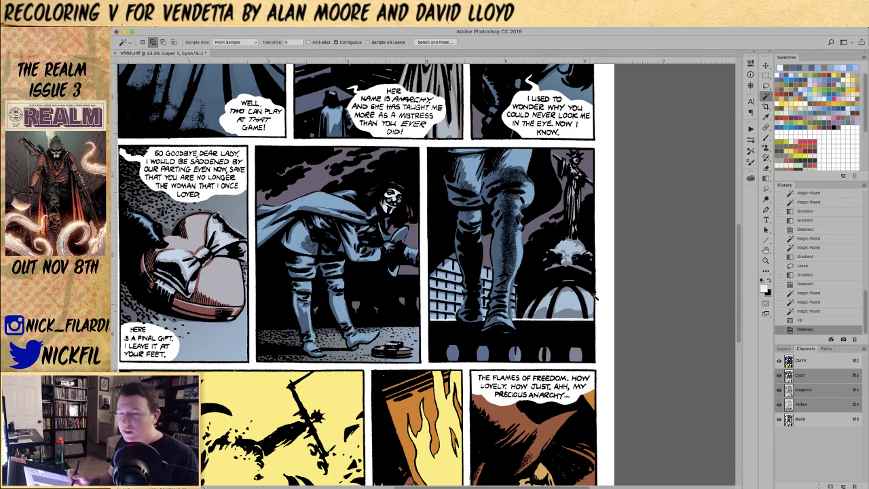
- Lasso the bending figure's mask in the middle panel of the second row
key("h")
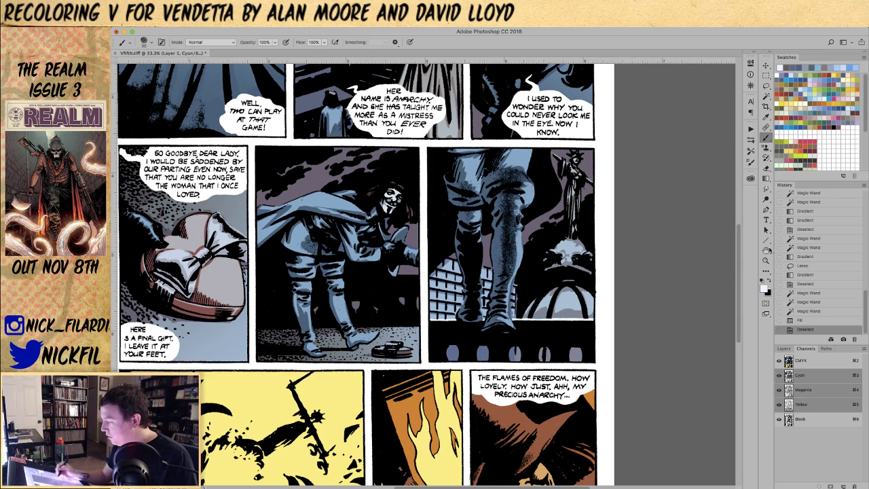
key("z")
left_click(600, 300, "alt")
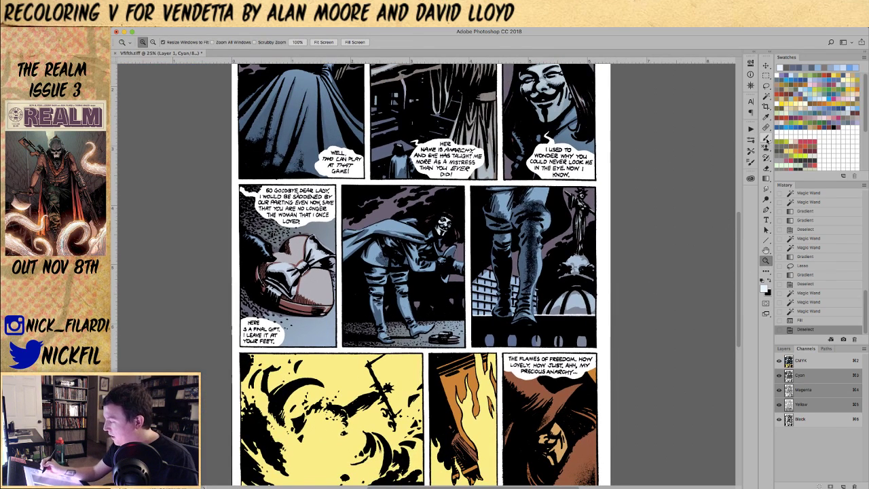
key("b")
left_click(766, 250)
left_click_drag(679, 303, 624, 260)
left_click(767, 86)
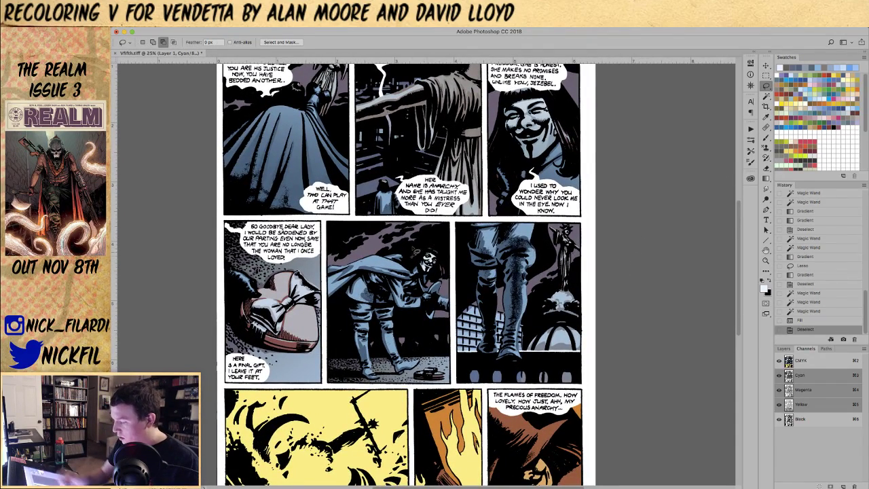
mouse_move(438, 271)
left_mouse_down()
mouse_move(429, 249)
mouse_move(420, 259)
mouse_move(434, 270)
left_mouse_up()
- Shade the lassoed mask with two Multiply radial gradients in a light blue sampled from the masked close-up, and clear the selection
key("g")
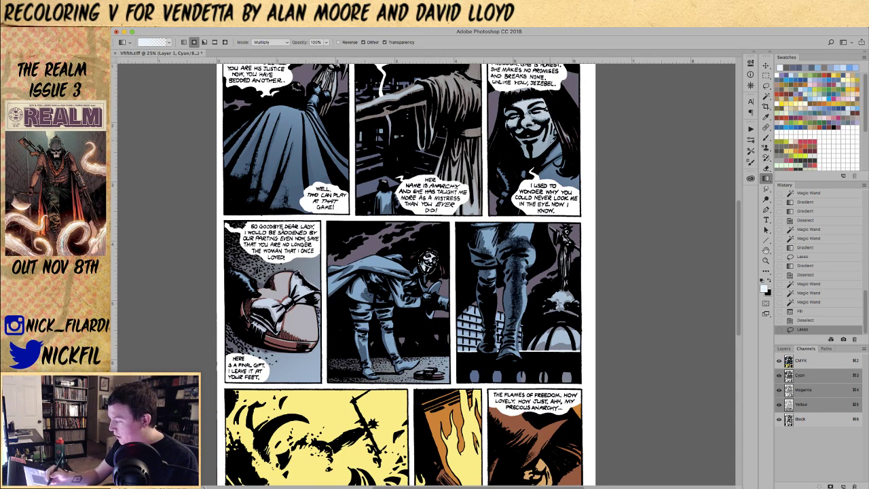
left_click(550, 144, "alt")
left_click(268, 43)
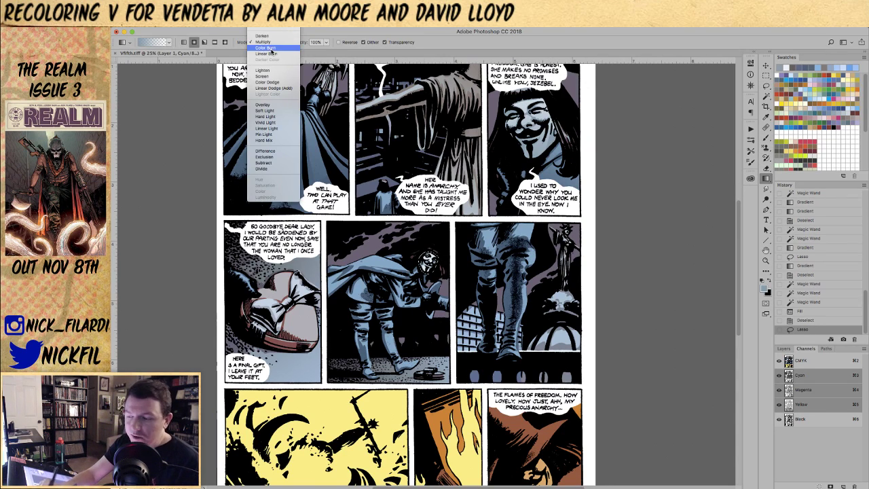
left_click(272, 41)
left_click_drag(428, 249, 426, 285)
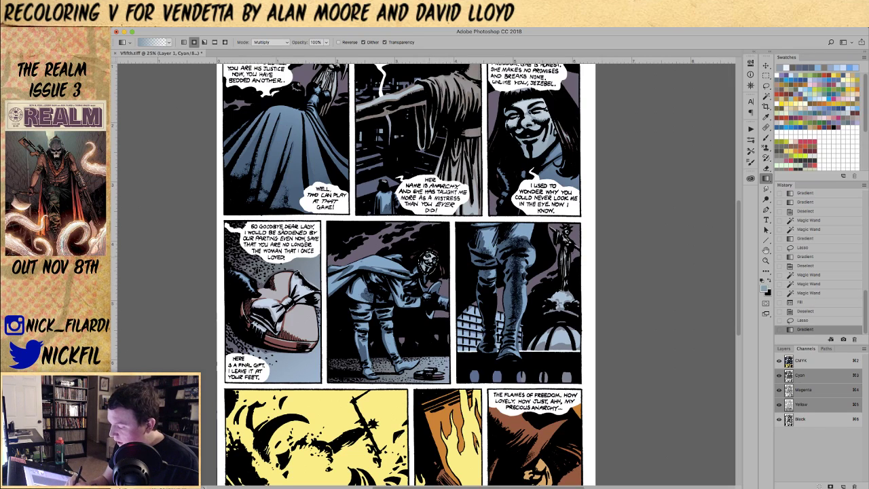
left_click_drag(433, 250, 429, 275)
key("super+d")
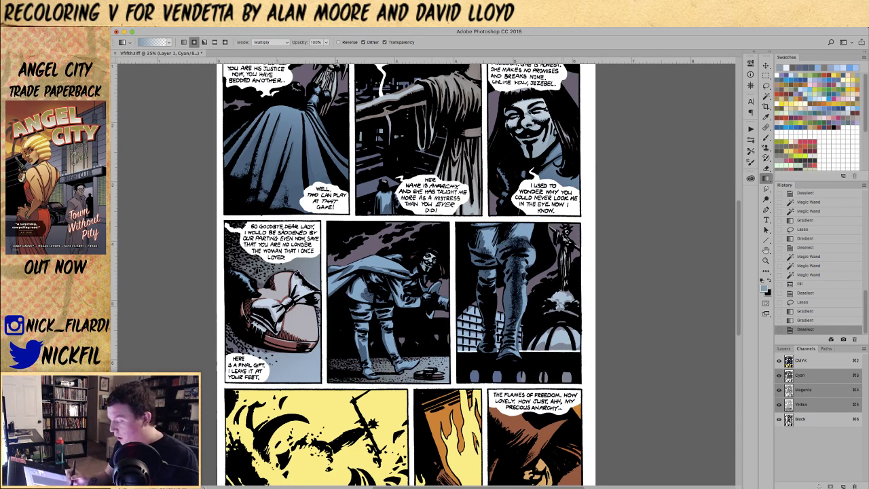
- Choose the brush tool preset Kyle's Dry Media - Conte 2
left_click(765, 137)
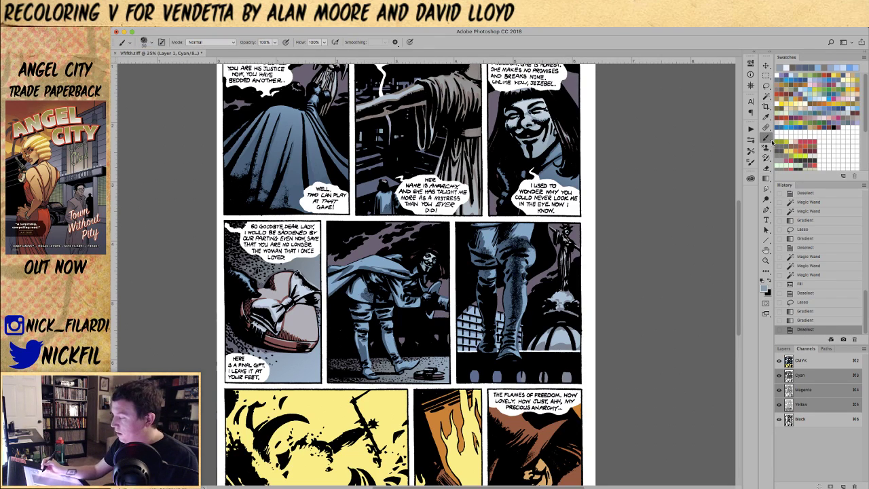
left_click(750, 129)
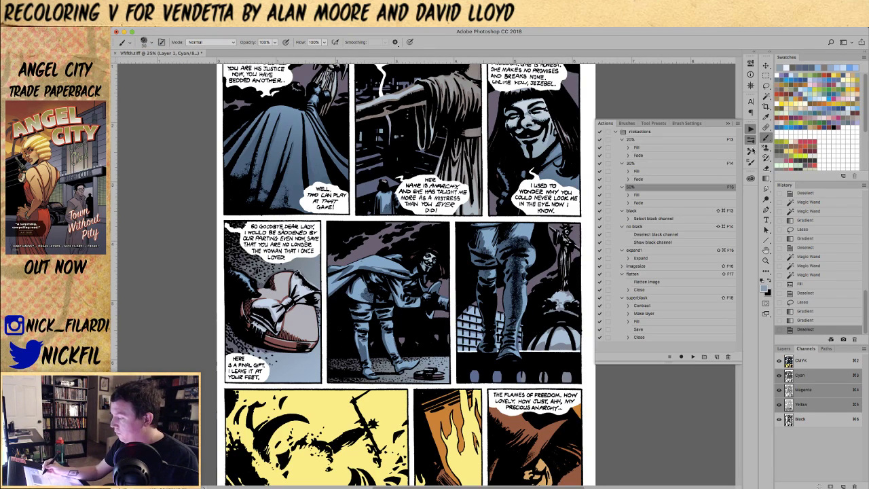
left_click(750, 139)
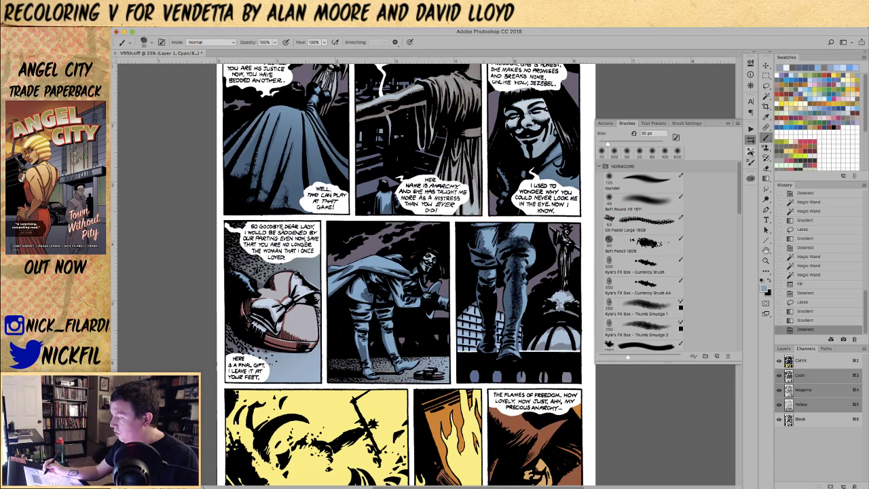
left_click(750, 149)
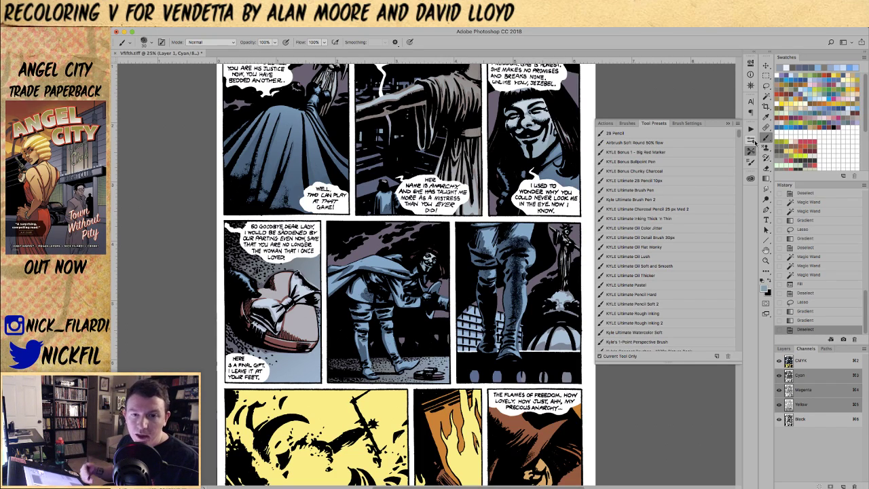
left_click_drag(741, 134, 739, 222)
left_click(684, 249)
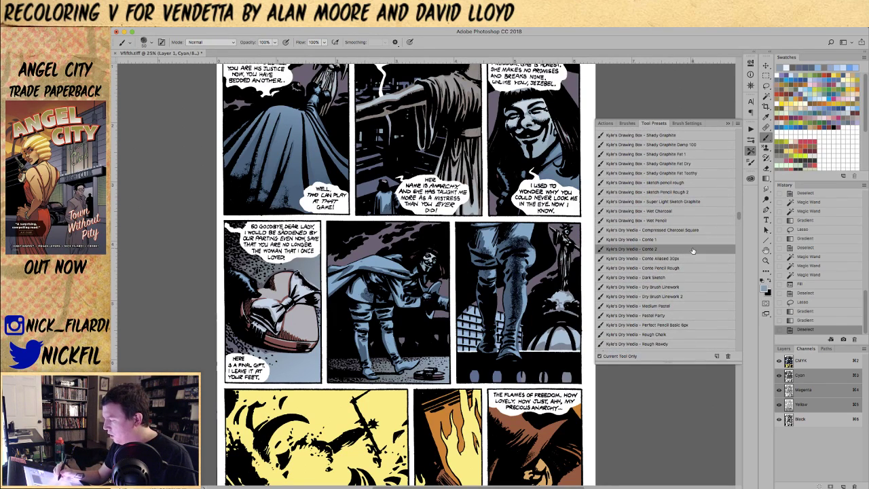
left_click(751, 150)
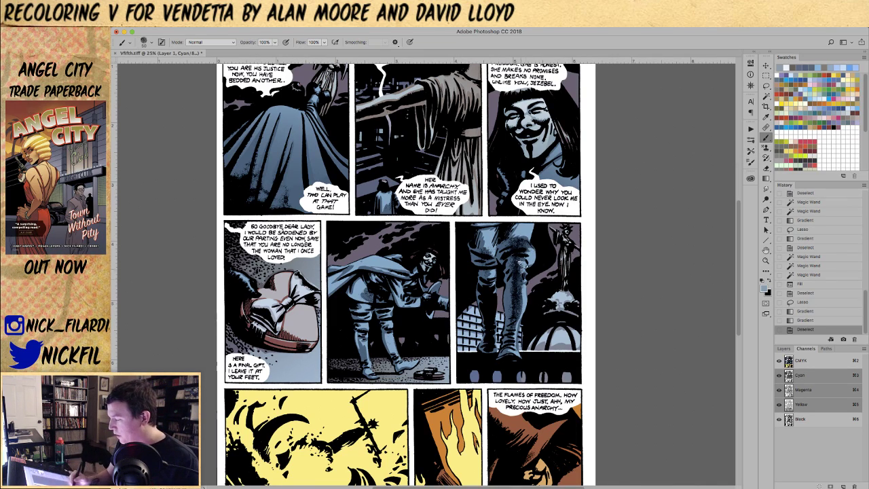
- Sample the darker blue from the legs in the second row and brush it at 50% opacity onto the first panel's sleeve and upper cape
left_click(502, 246, "alt")
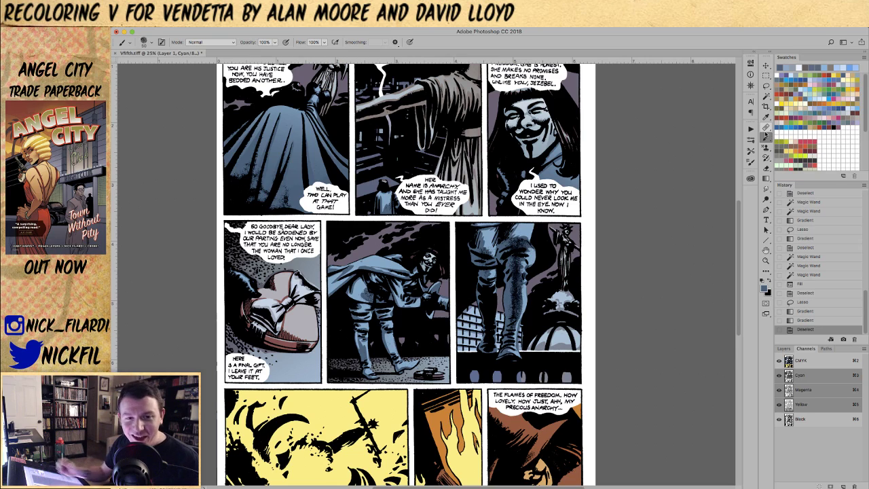
left_click(765, 250)
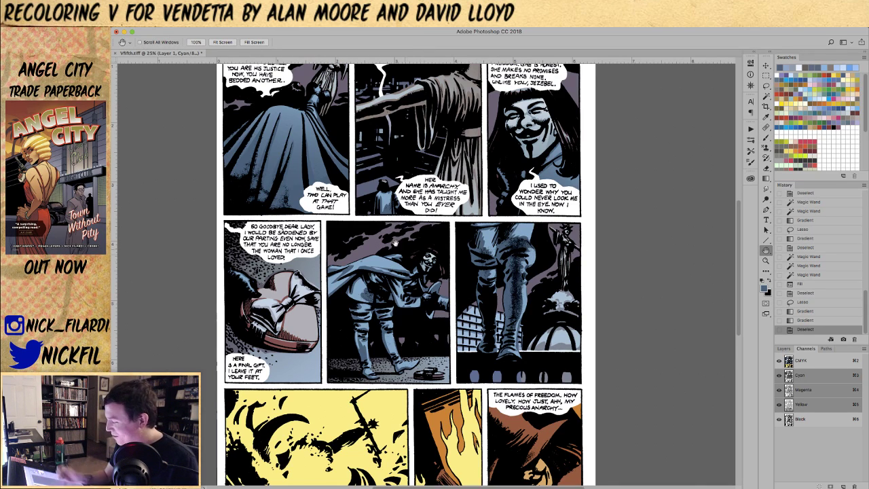
left_click_drag(400, 247, 441, 290)
left_click(765, 137)
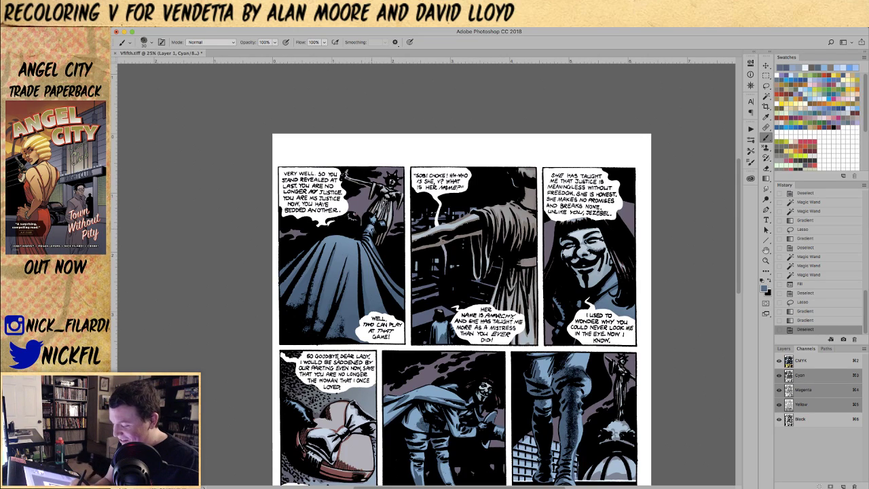
key("5")
left_click(374, 228)
left_click(373, 228)
left_click(376, 223)
left_click(376, 221)
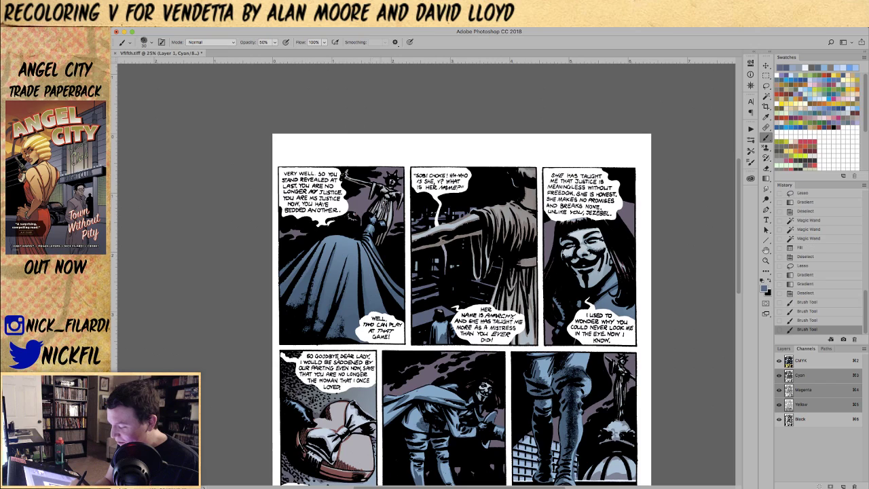
left_click(383, 224)
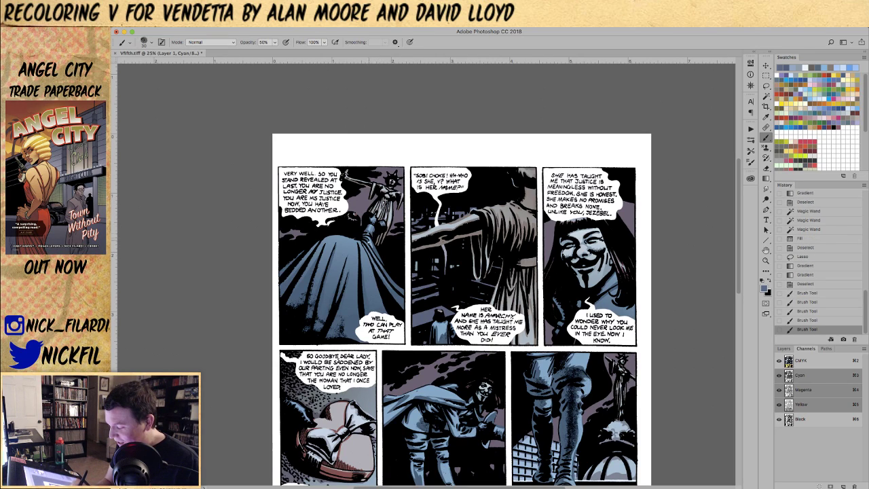
left_click(371, 240)
left_click(372, 237)
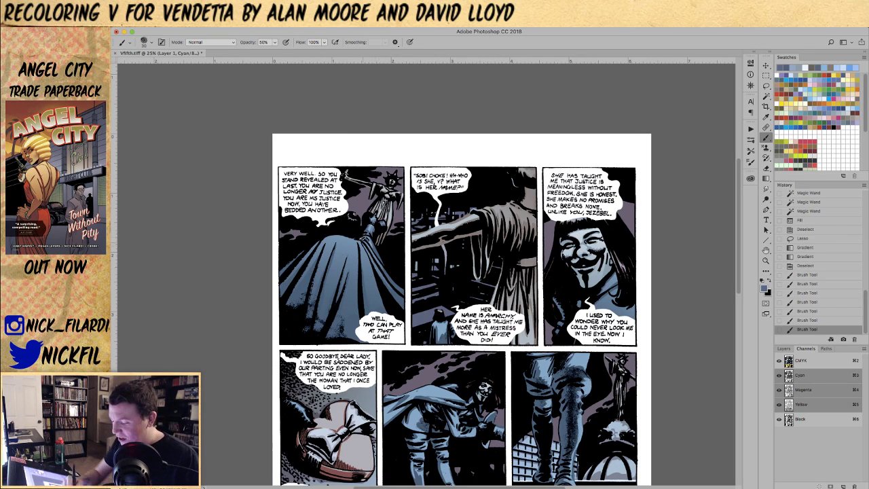
left_click(370, 250)
left_click(381, 258)
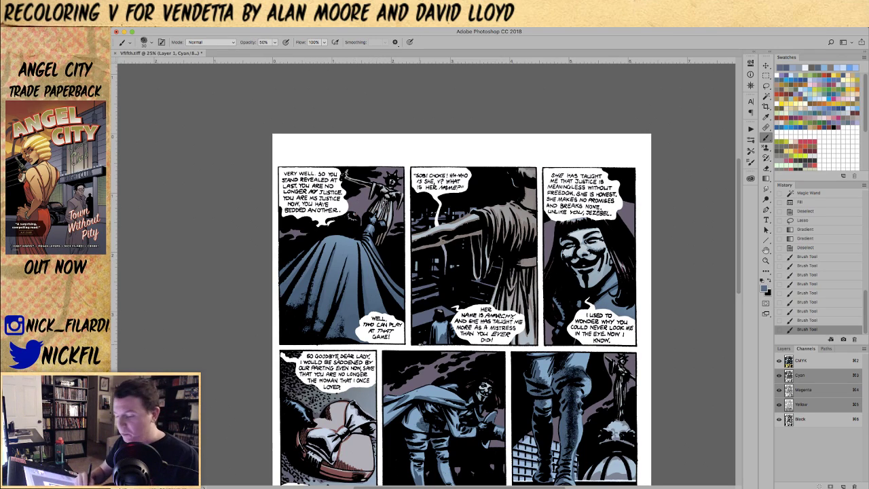
- Brush textured strokes along the outer left folds of the cape in the first panel, finishing with a lighter blue
left_click(287, 299)
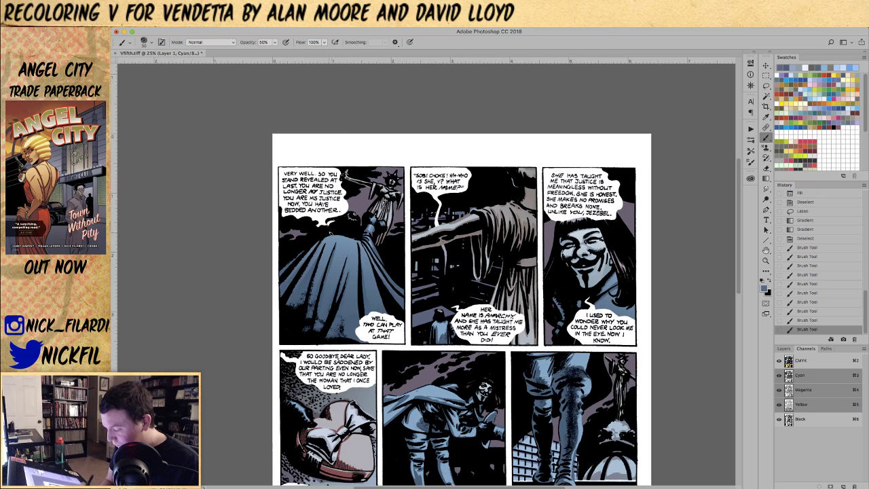
left_click(310, 252)
key("0")
left_click_drag(295, 269, 317, 243)
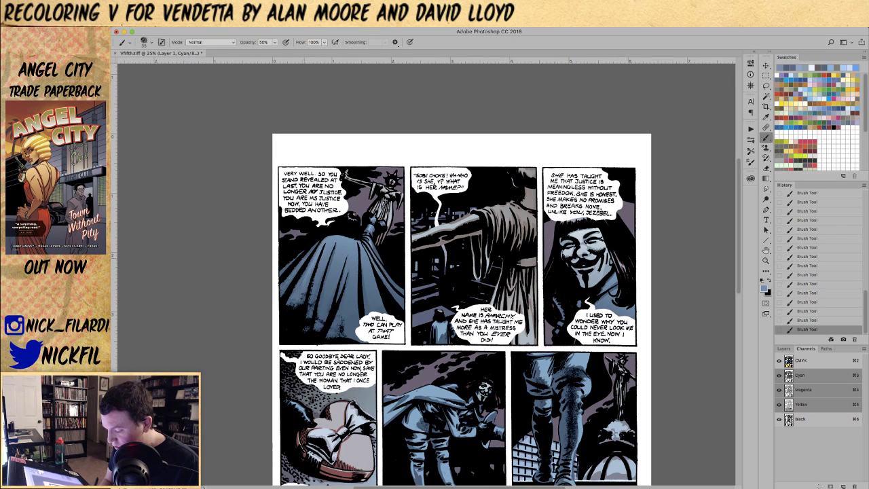
left_click(766, 260)
left_click_drag(393, 294, 542, 332)
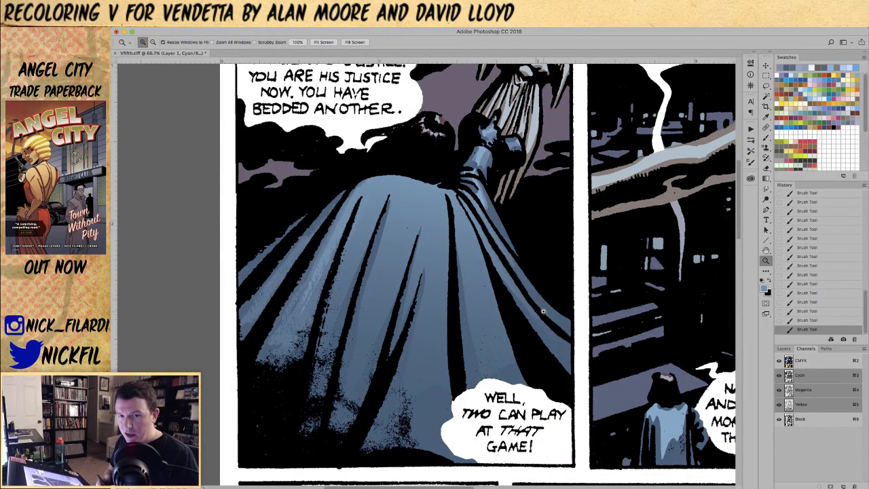
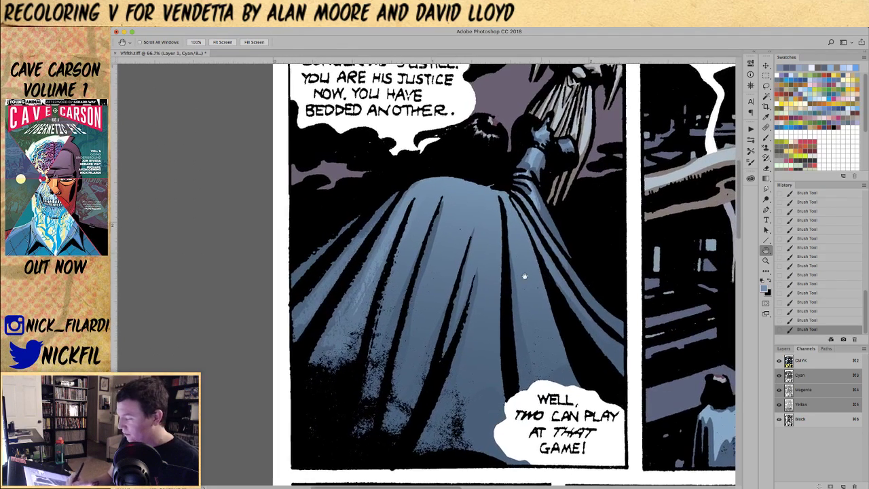
left_click(766, 261)
left_click(408, 281, "alt")
left_click(409, 282, "alt")
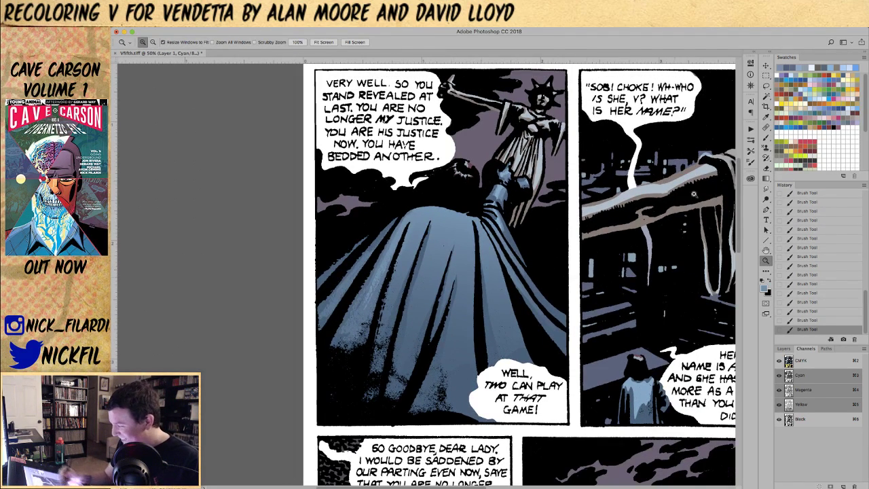
- Brush textured blue strokes down the left folds of the cape in the first panel, alternating 100% and 50% opacity
key("b")
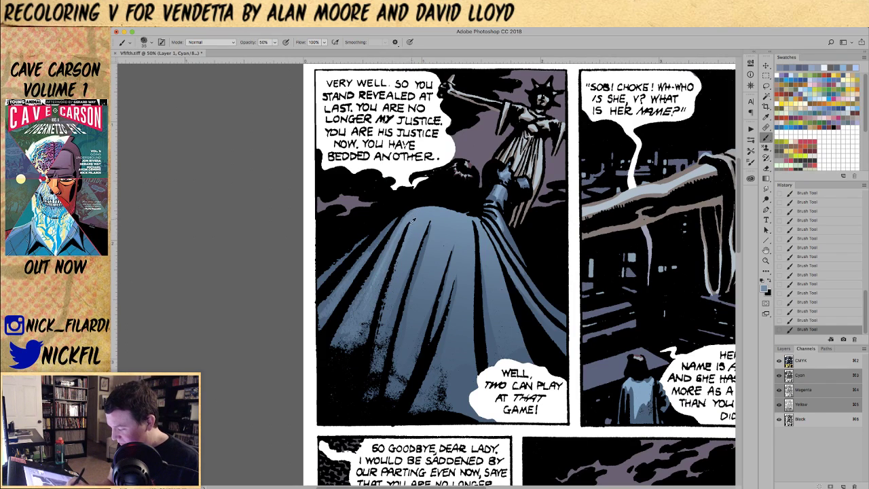
key("0")
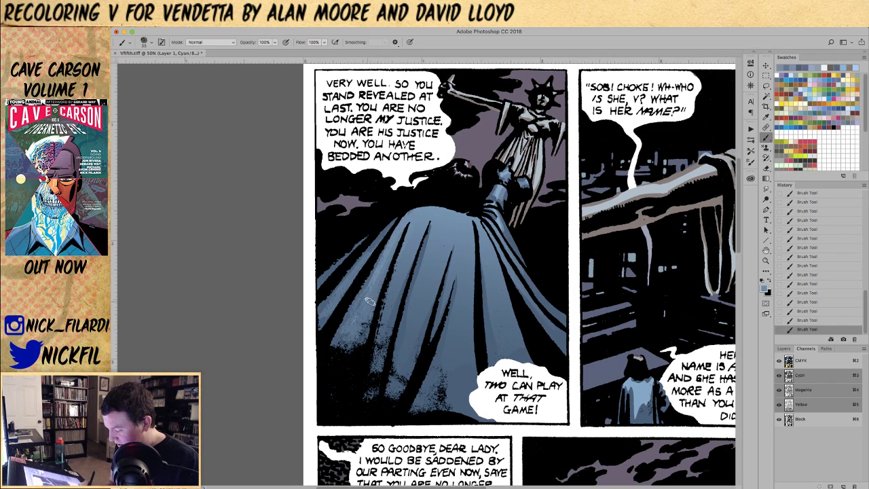
key("5")
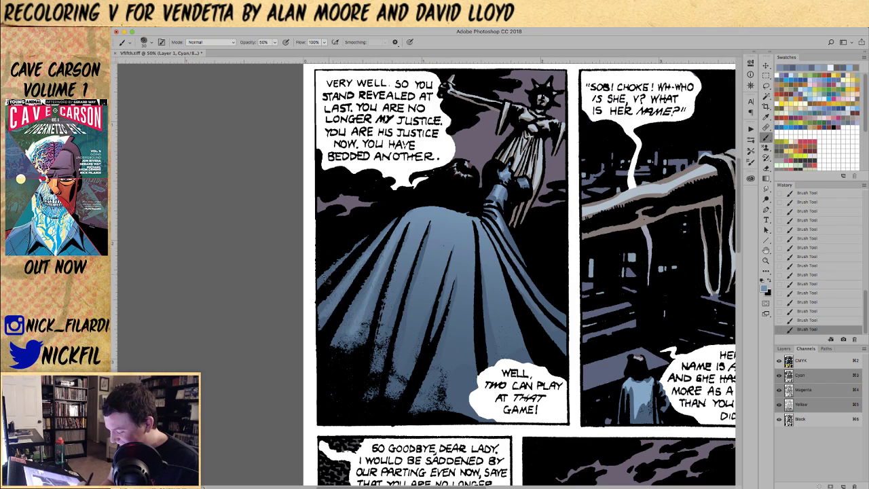
key("0")
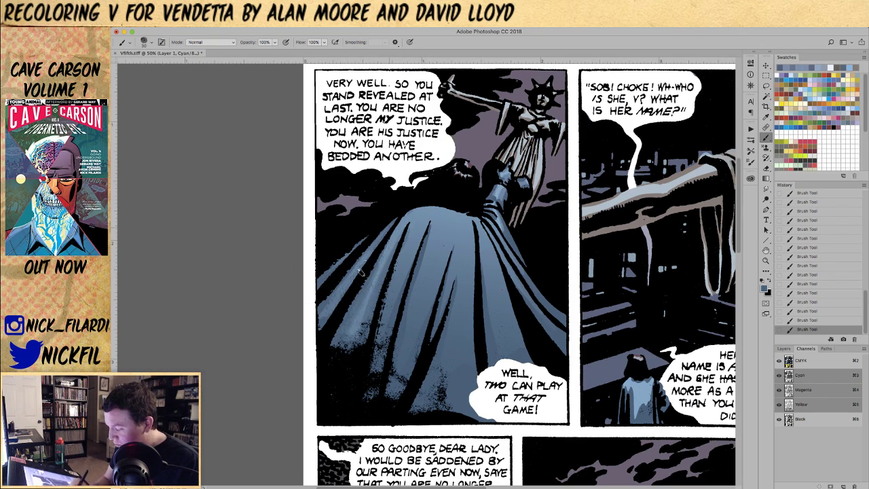
- Brush a darker blue at 100% opacity down an inner left fold of the first panel's cape
left_click(765, 260)
left_click(458, 318, "alt")
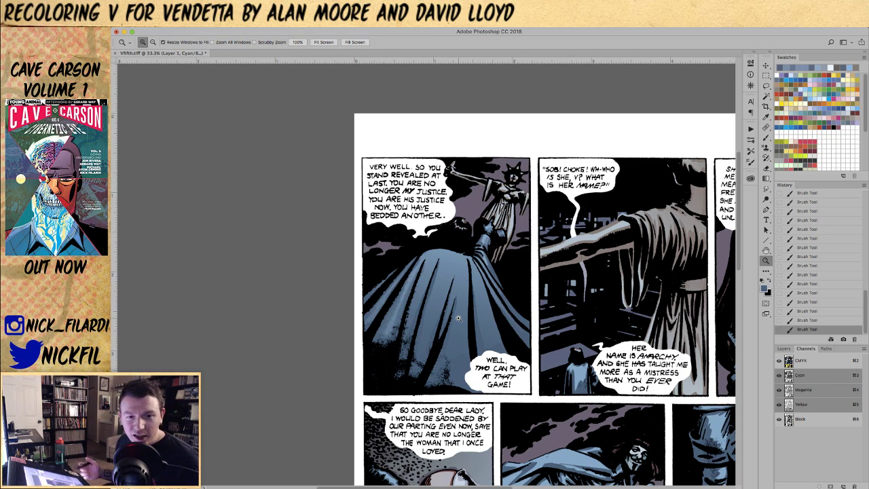
key("h")
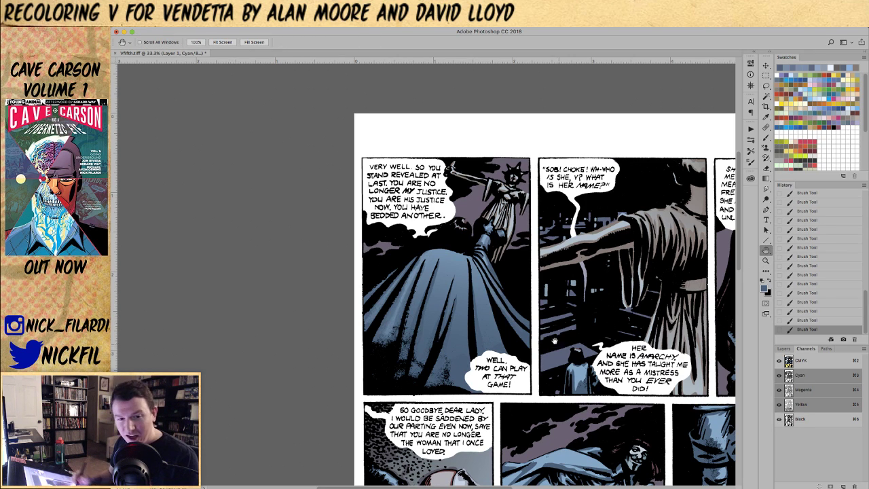
left_click_drag(555, 341, 433, 319)
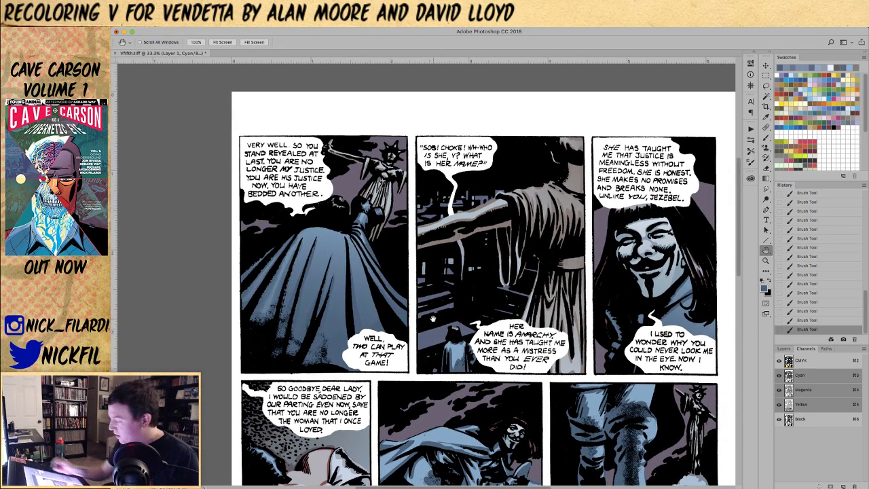
key("b")
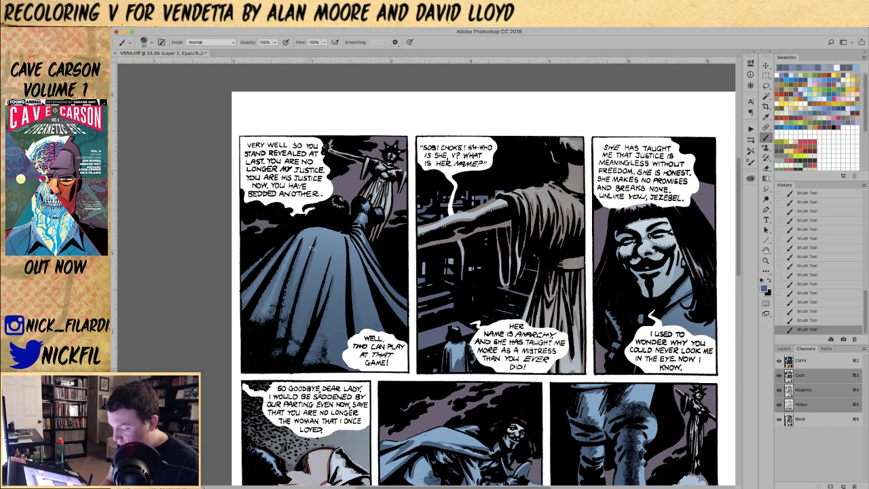
left_click_drag(311, 248, 302, 273)
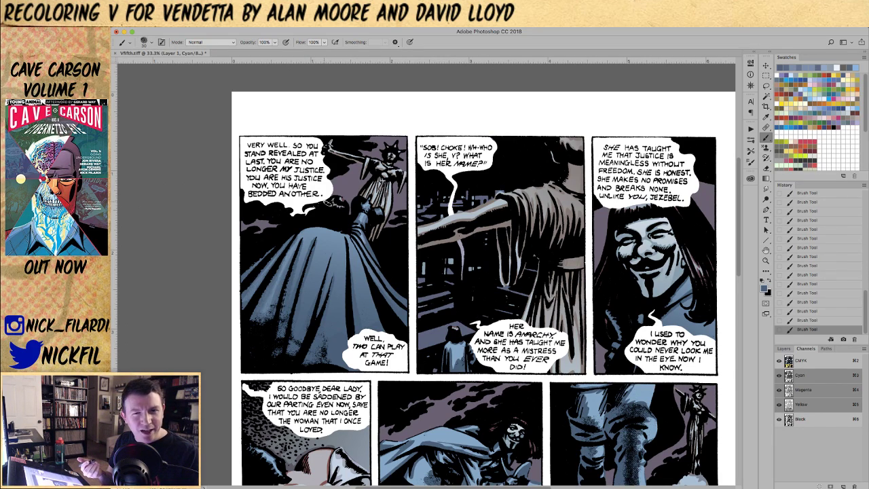
left_click(328, 202)
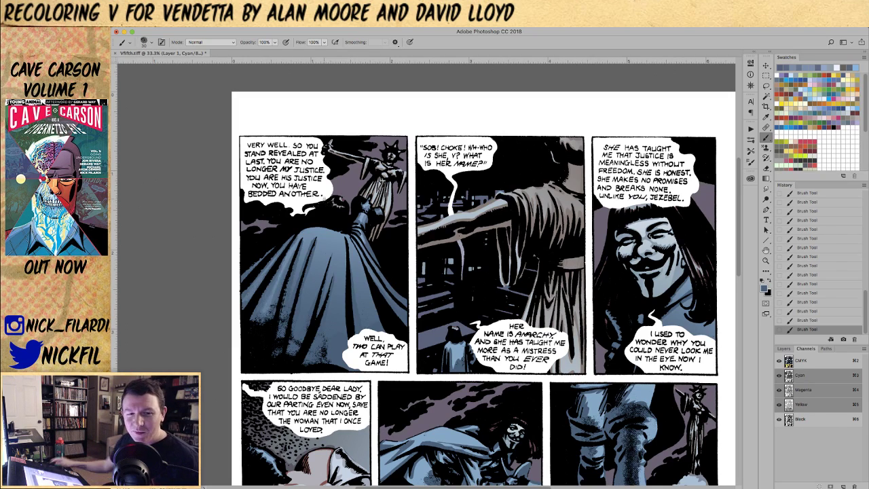
key("super+Tab")
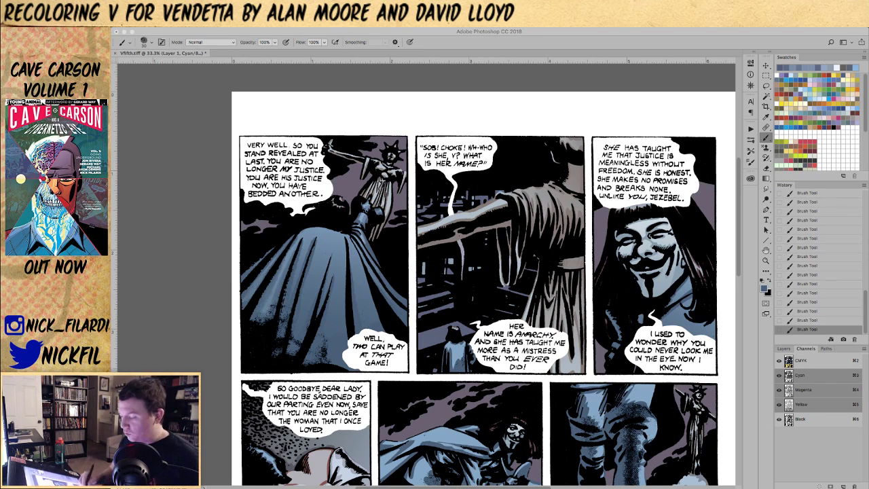
- Brush blue strokes at 50% opacity down the cape's inner folds, and use a smaller brush along its shoulder line
key("h")
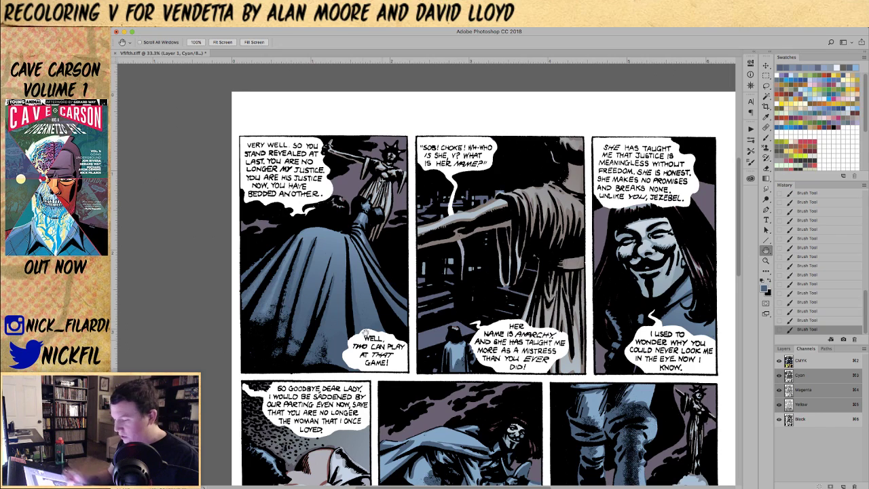
left_click_drag(364, 331, 440, 324)
key("b")
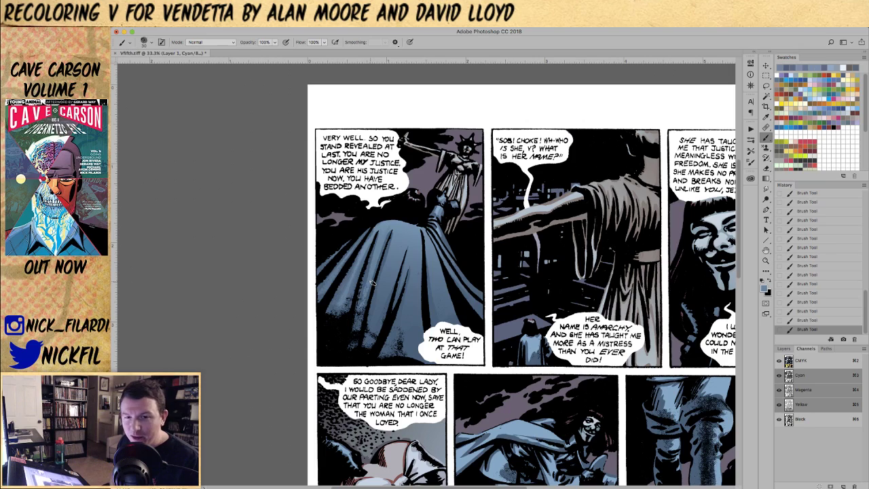
key("5")
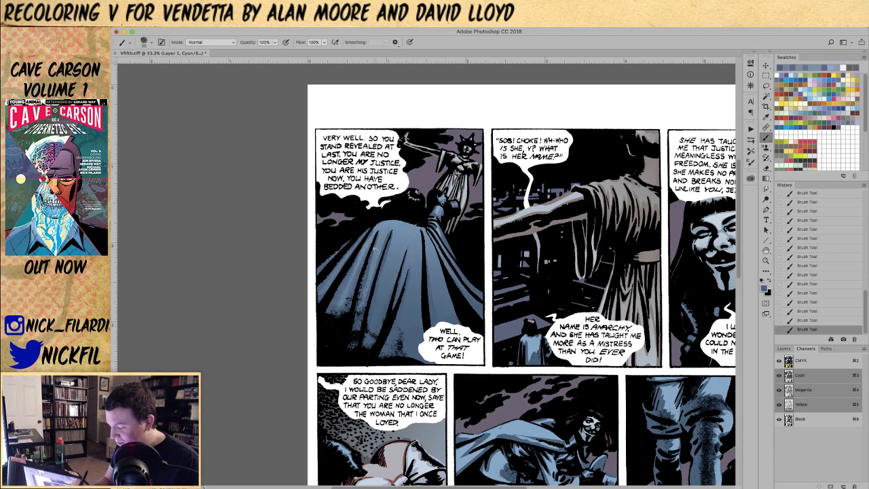
left_click_drag(389, 232, 370, 289)
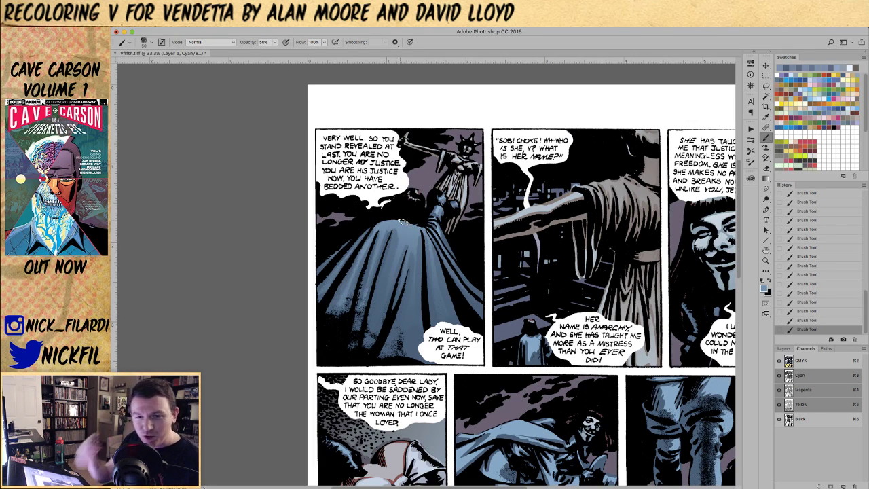
key("[")
left_click_drag(387, 223, 417, 214)
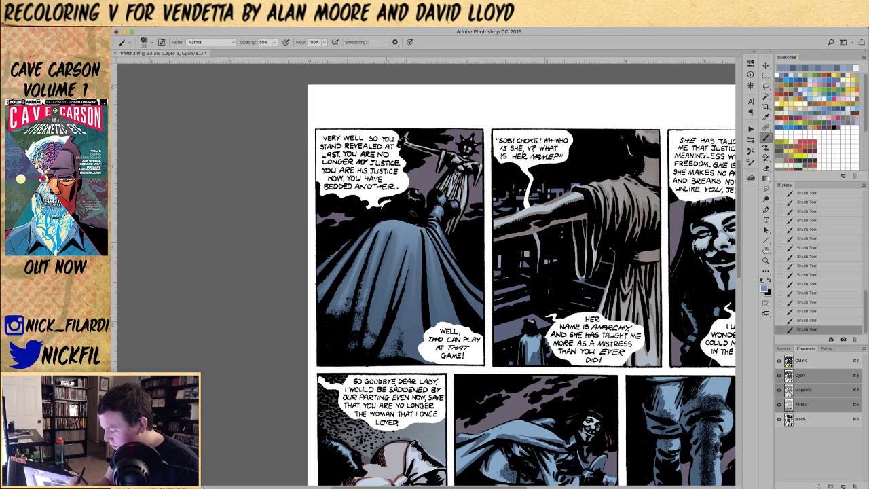
- Build up light and dark blue strokes on the cape's central folds, alternating 100% and 50% brush opacity
key("0")
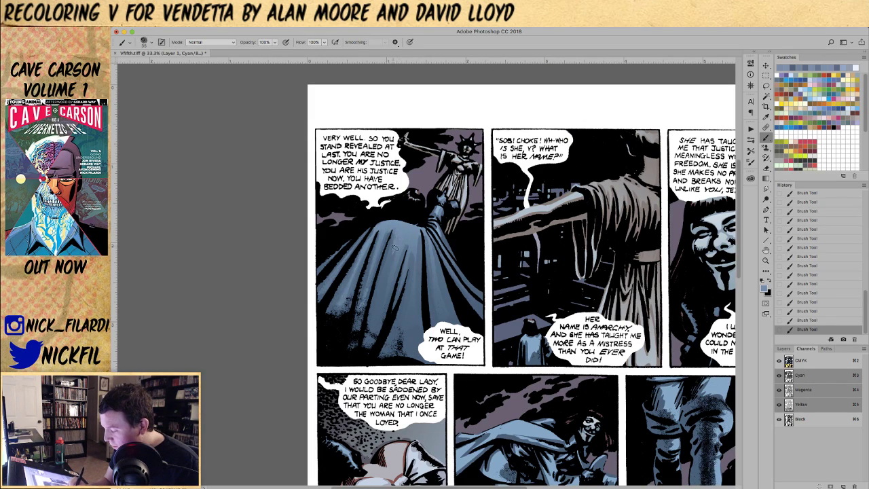
key("5")
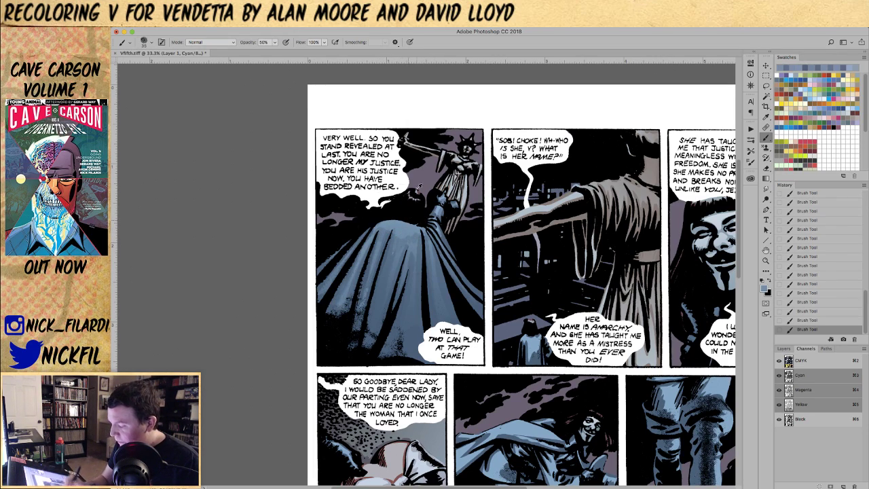
key("0")
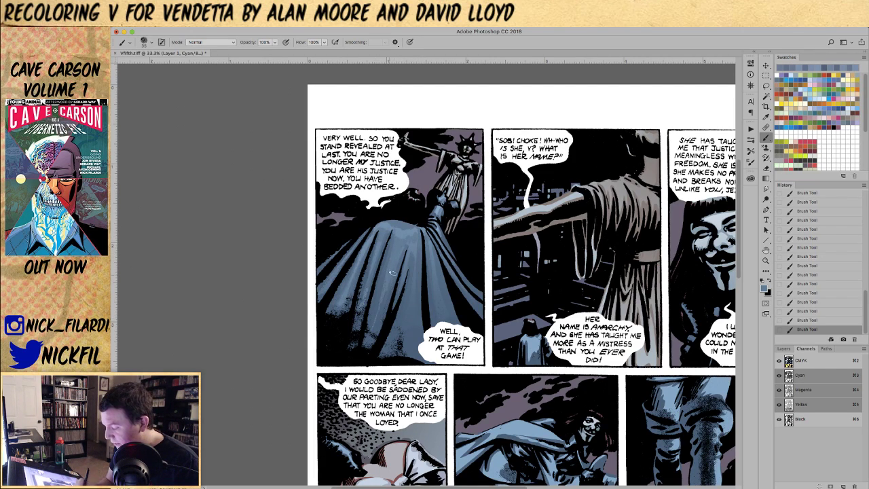
key("5")
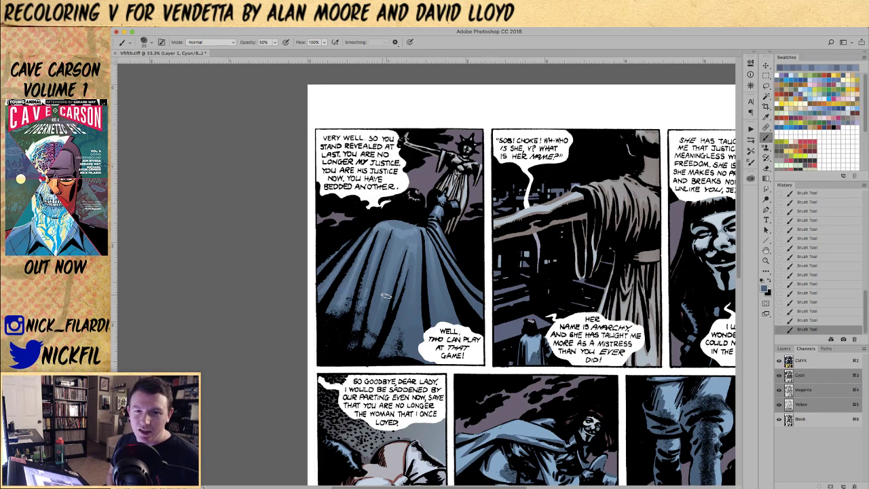
key("4")
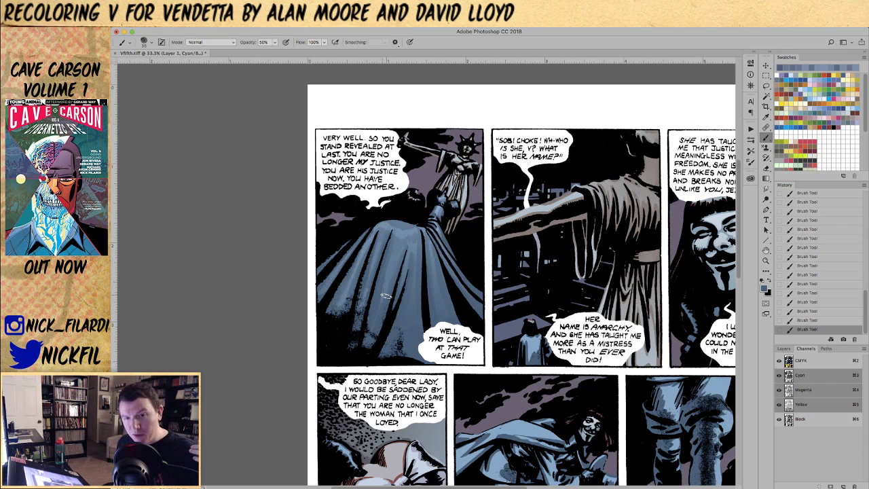
key("0")
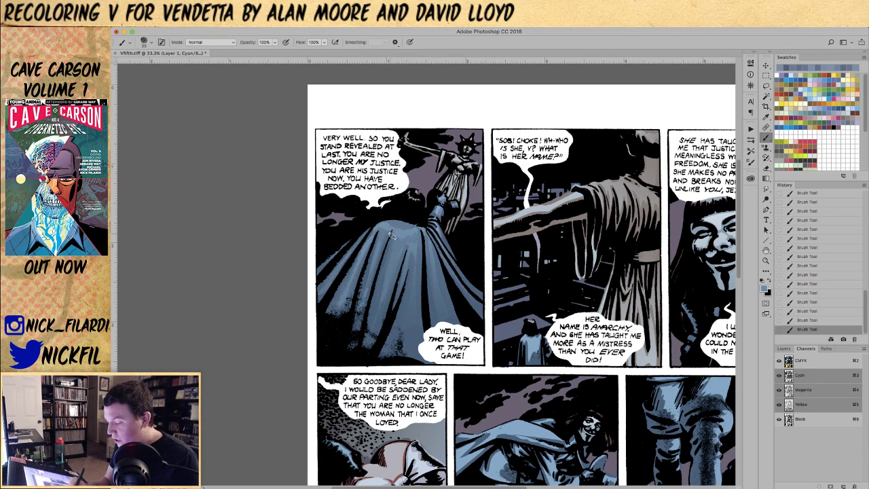
- Brush highlights onto the upper cape in Screen mode, and return the brush to Normal mode at 50% opacity
left_click(207, 43)
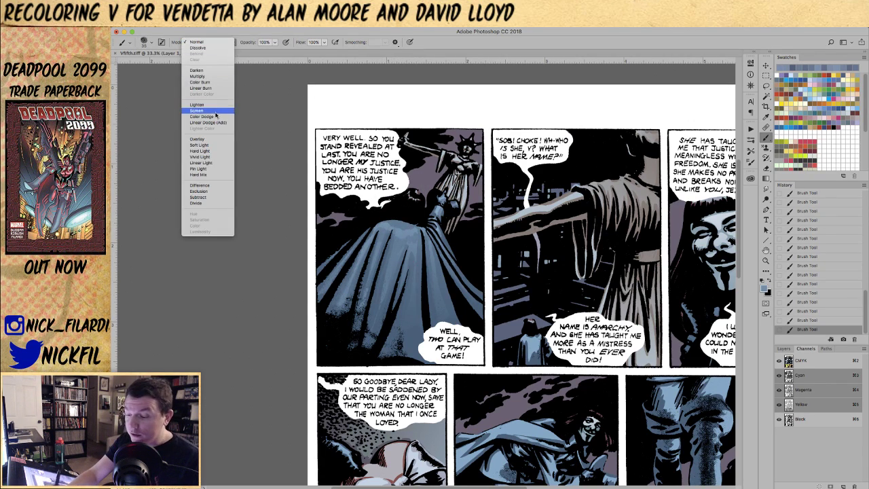
left_click(216, 112)
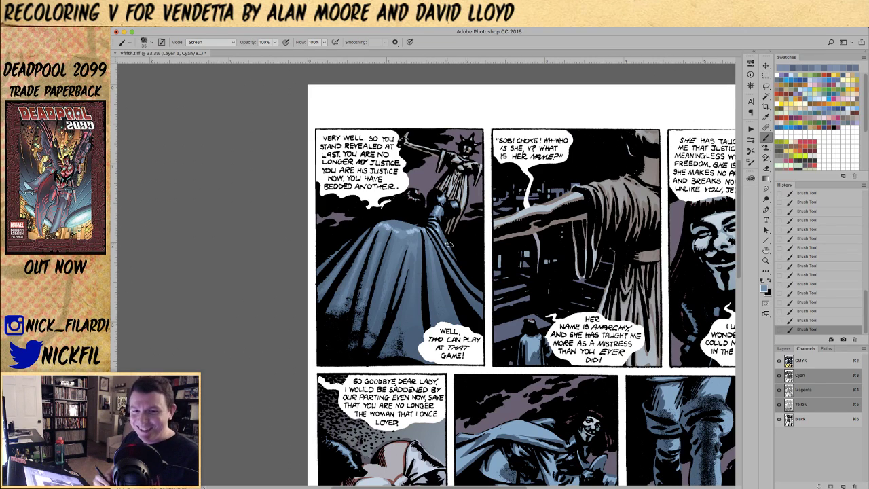
key("5")
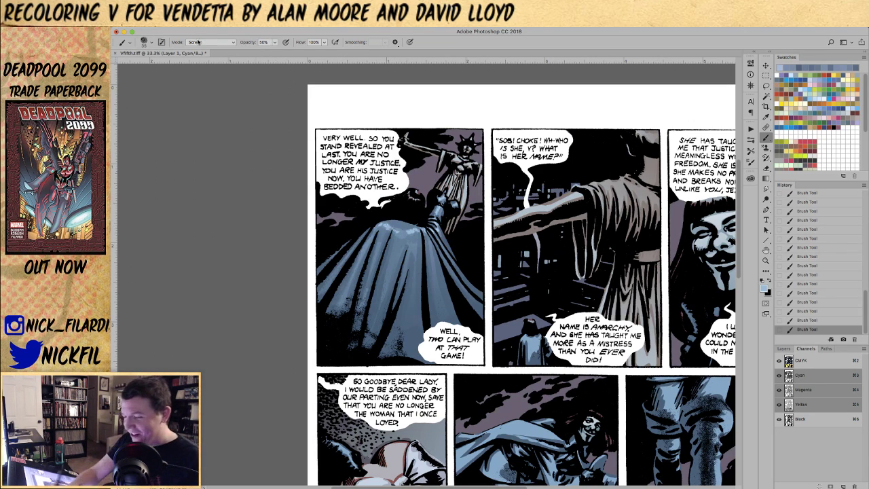
left_click(199, 42)
left_click(203, 32)
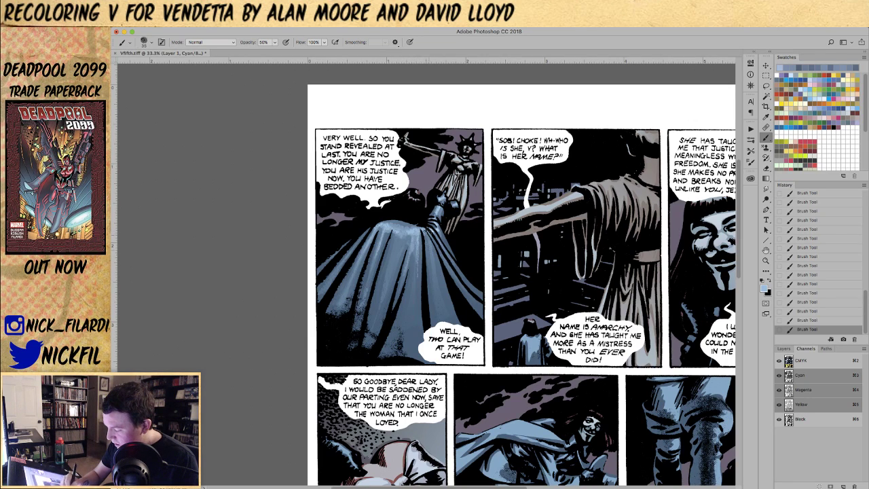
- Sample a medium blue from the upper cape in the first panel for the brush
left_click(766, 260)
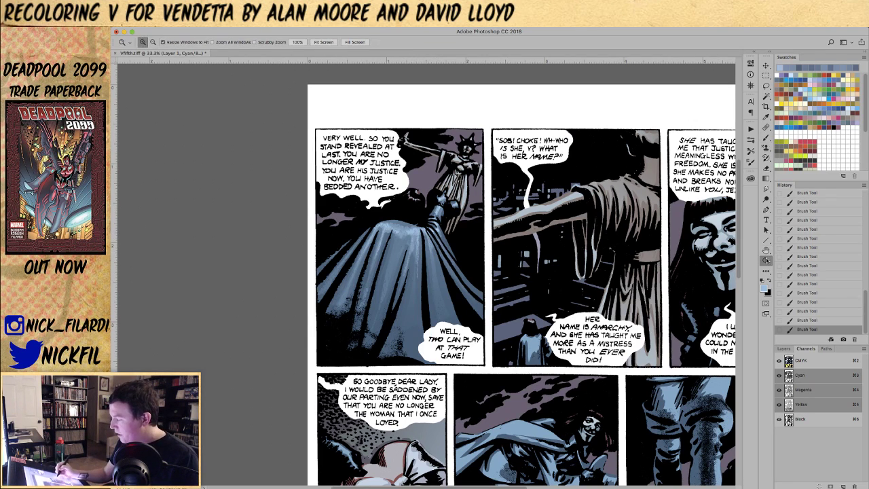
left_click(466, 274, "alt")
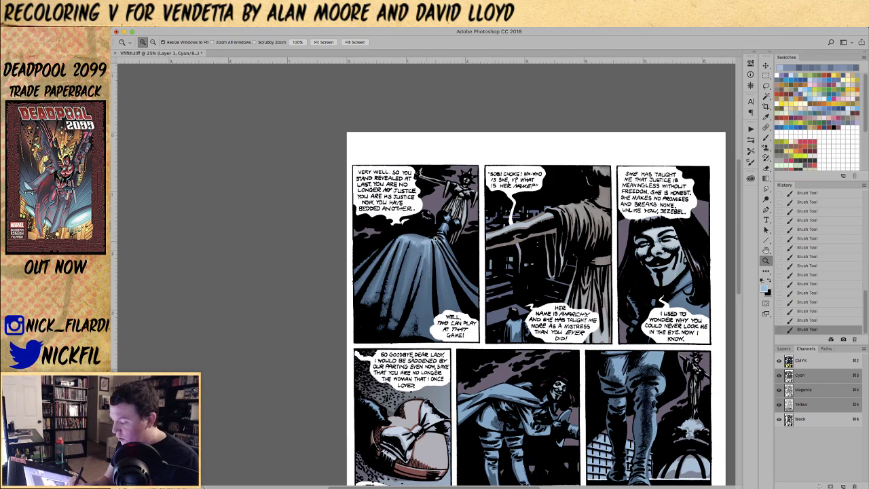
left_click(765, 137)
left_click(414, 234, "alt")
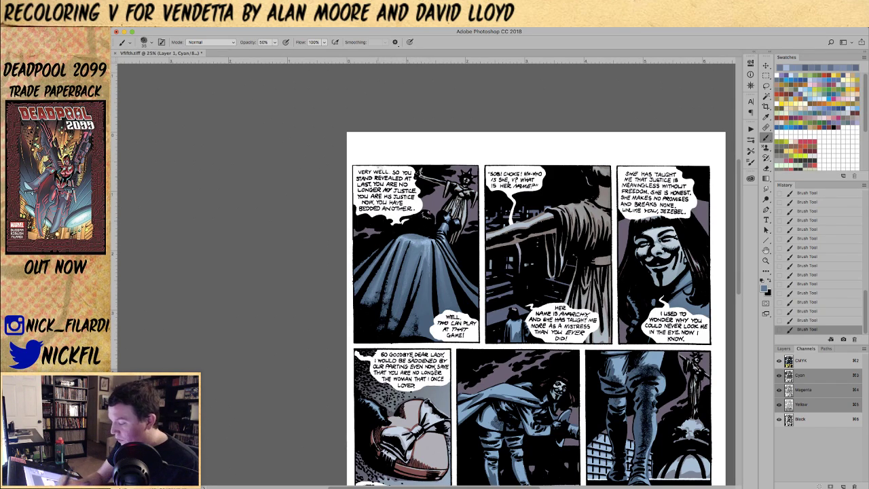
- Mark the first panel's speech balloon, cape and statue with orange brush strokes, and undo the marks
left_click(801, 82)
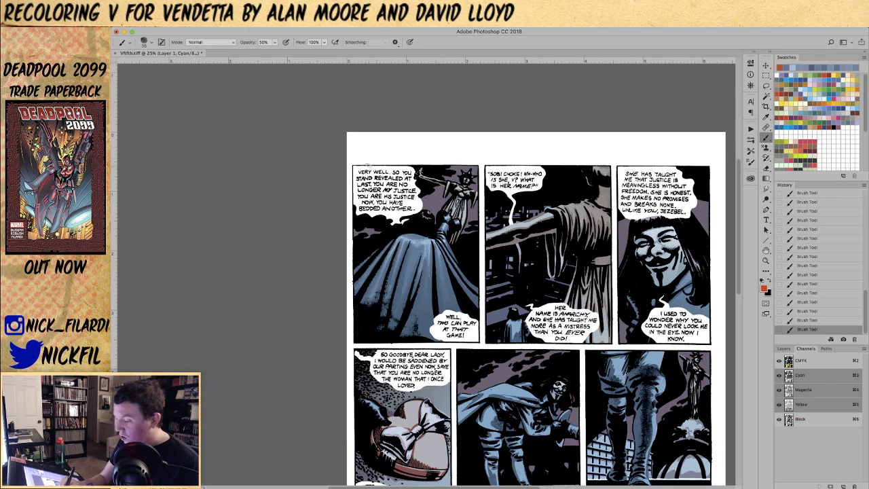
mouse_move(399, 155)
left_mouse_down()
mouse_move(420, 202)
mouse_move(410, 153)
left_mouse_up()
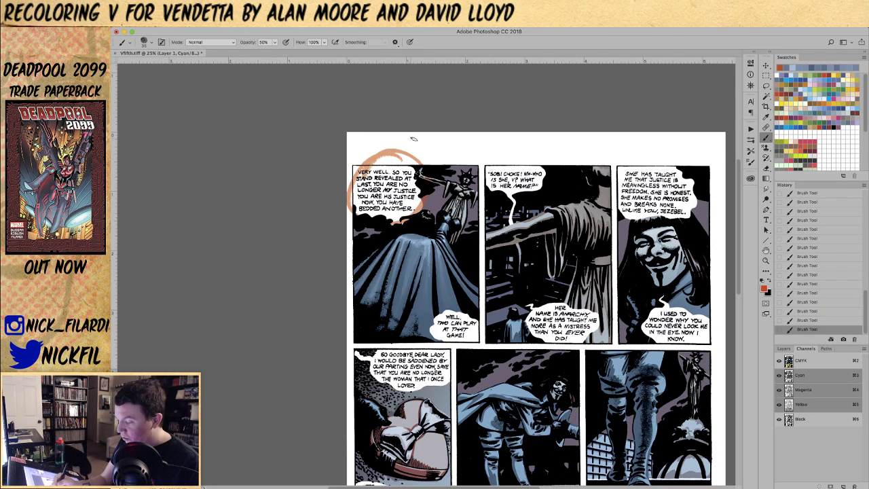
key("super+z")
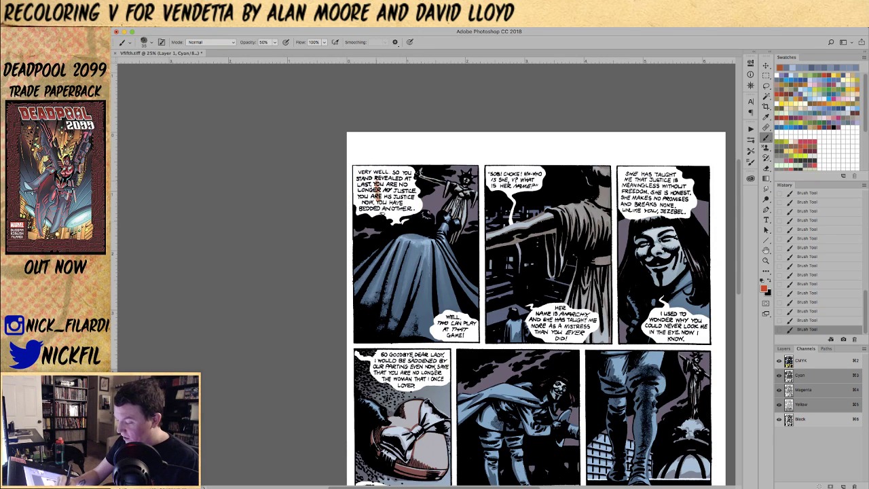
left_click_drag(400, 238, 436, 242)
left_click_drag(459, 188, 463, 206)
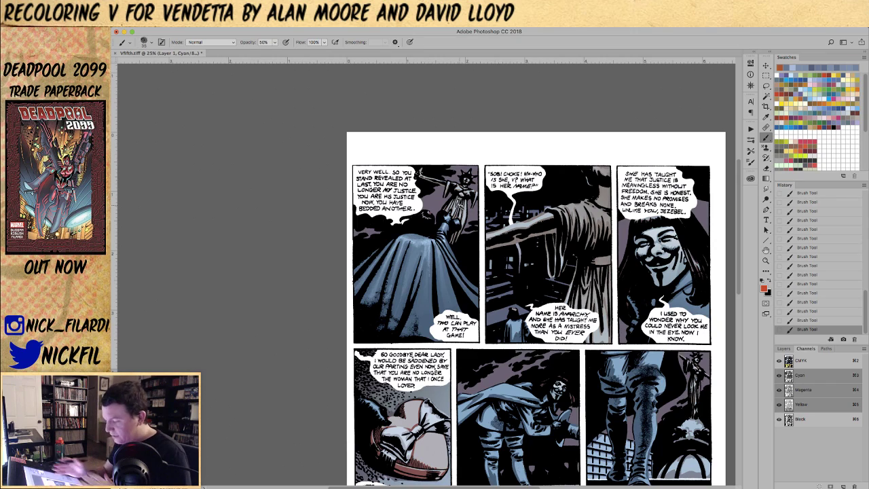
- Brush the sampled cape blue over the first panel's statue at 50% opacity, and sample the statue's grey
left_click(455, 235, "alt")
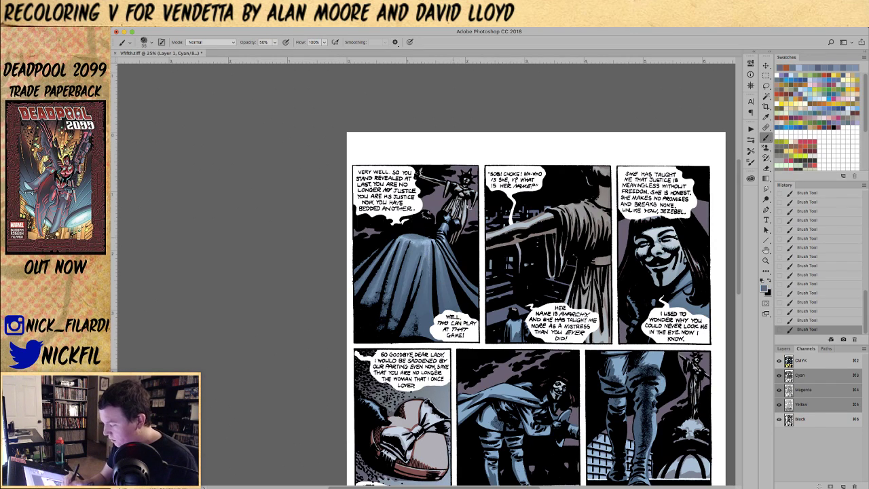
left_click_drag(465, 203, 463, 224)
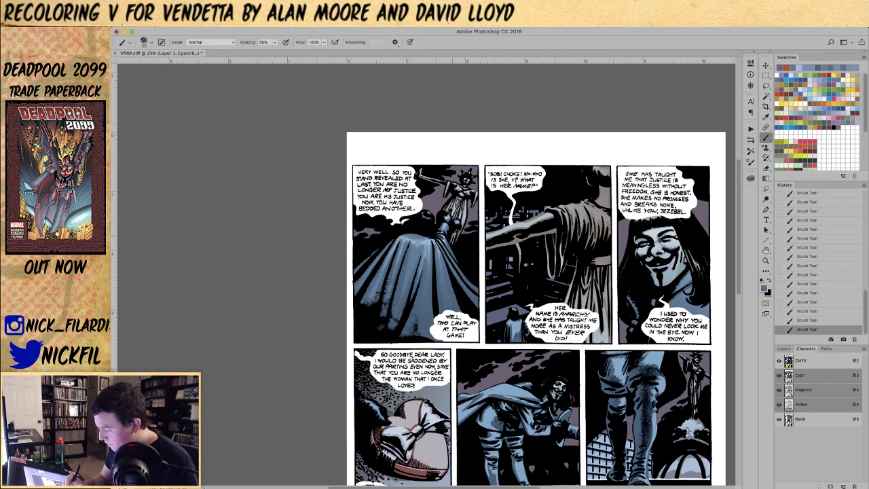
left_click(453, 236, "alt")
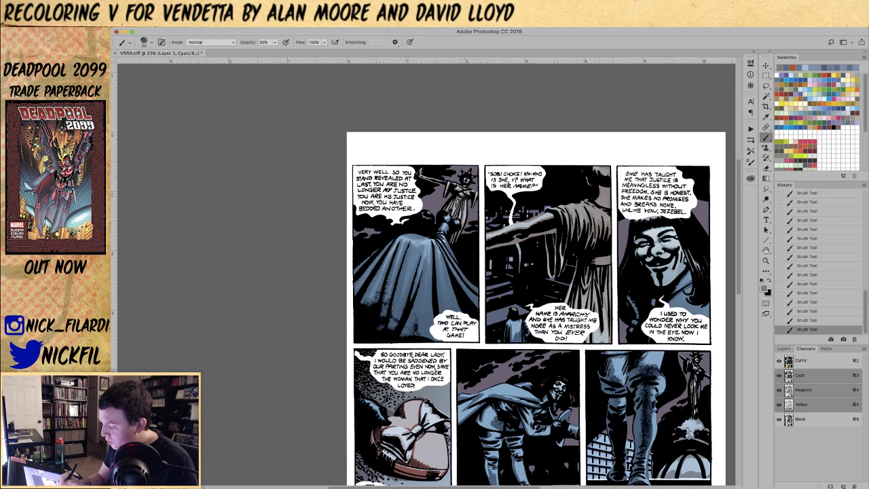
- Paint pale blue highlights across the first panel's statue, from shoulder to robe, using the Pencil tool in Screen mode at 100% opacity
key("z")
left_click(462, 184)
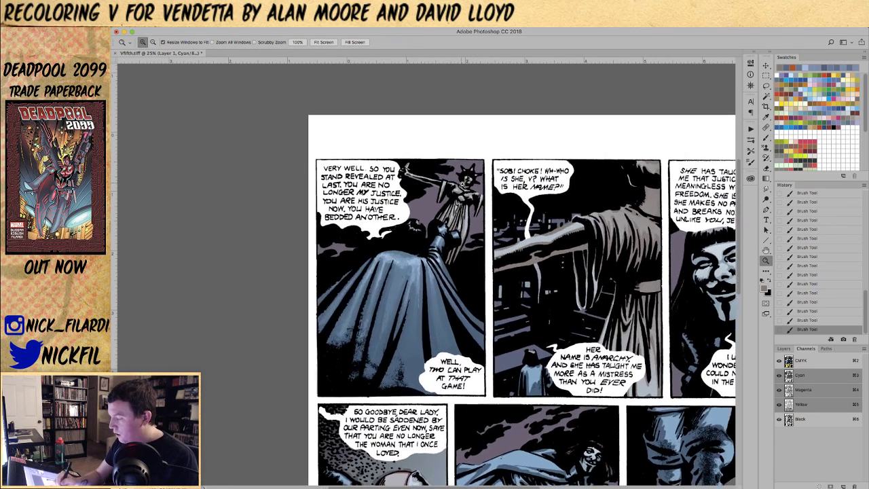
left_click(462, 184)
key("b")
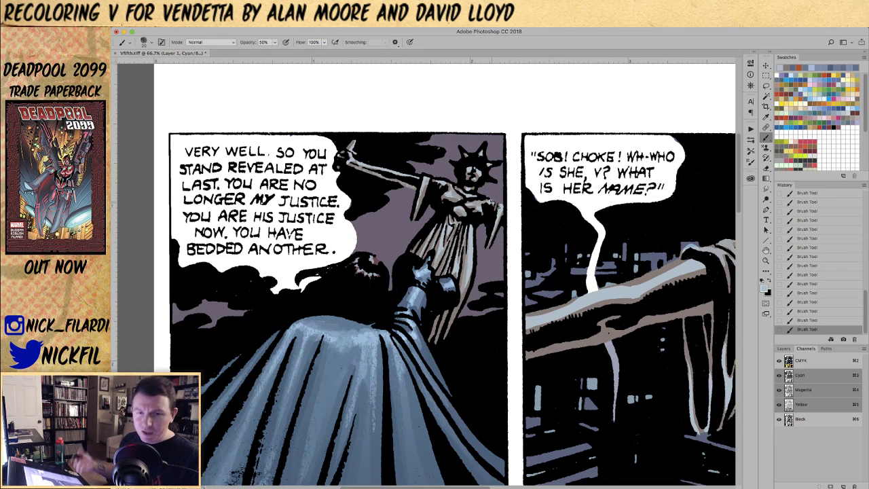
key("shift+b")
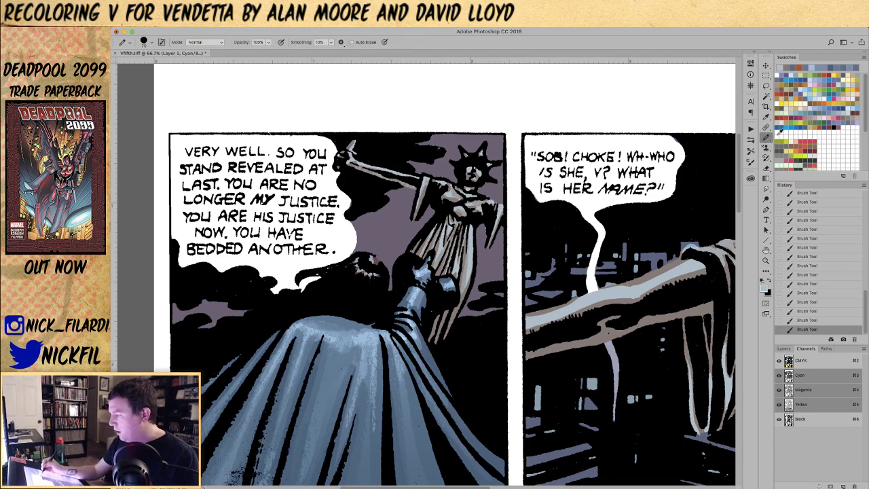
left_click(204, 42)
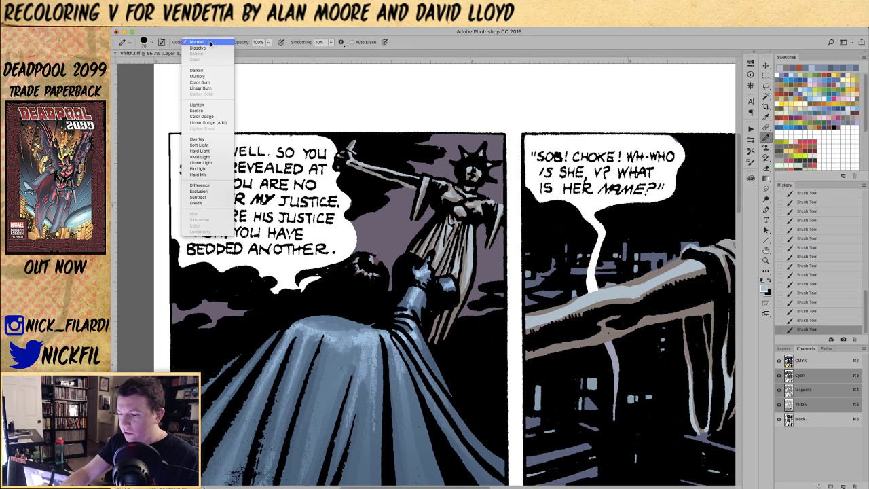
left_click(207, 111)
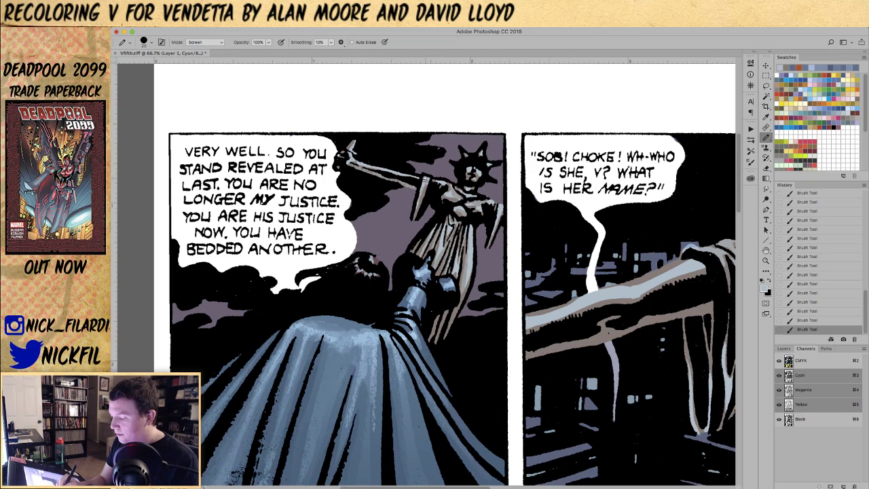
left_click(425, 179)
left_click_drag(421, 189, 433, 176)
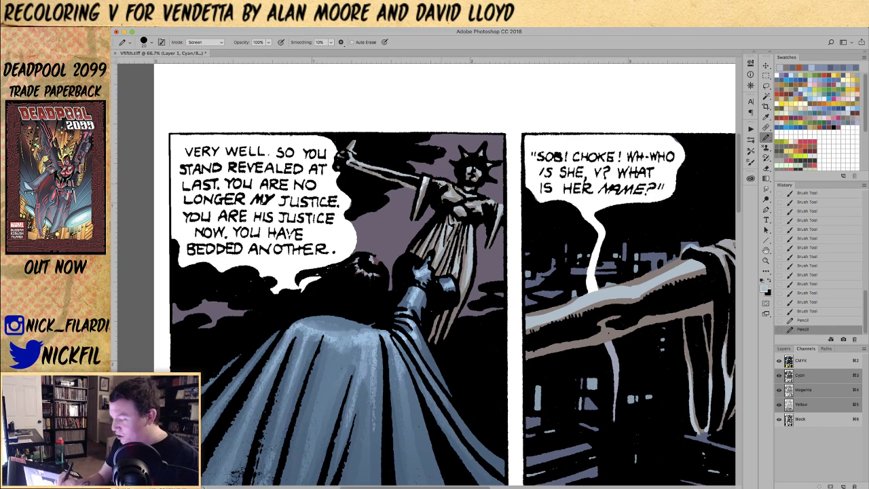
mouse_move(441, 182)
left_mouse_down()
mouse_move(465, 195)
mouse_move(450, 184)
mouse_move(487, 175)
mouse_move(476, 170)
mouse_move(465, 203)
mouse_move(464, 195)
mouse_move(480, 202)
mouse_move(460, 209)
mouse_move(466, 214)
left_mouse_up()
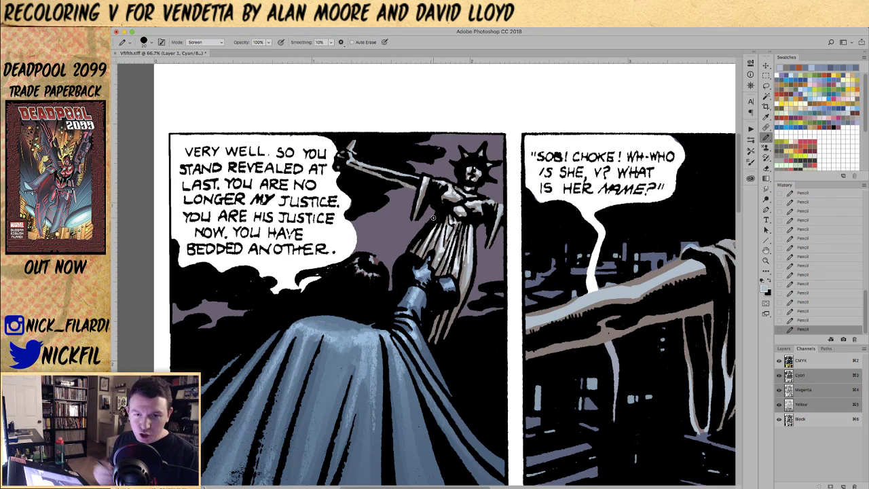
- Return to the Brush tool at 100% opacity, paint a near-white highlight on the statue's raised hand, and reduce the brush size
left_click(769, 142, "alt")
left_click(769, 142, "alt")
left_click(769, 138, "alt")
left_click(770, 138, "alt")
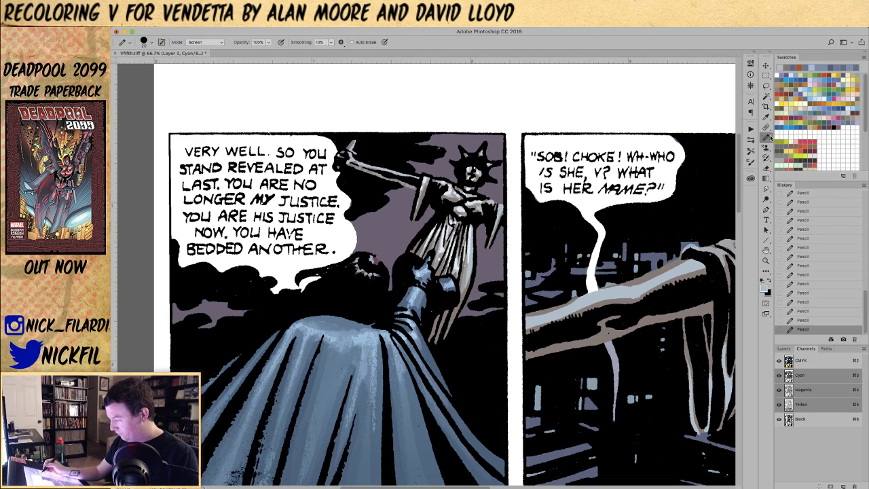
left_click(770, 139, "alt")
left_click(770, 138, "alt")
left_click(770, 138, "alt")
left_click(770, 139, "alt")
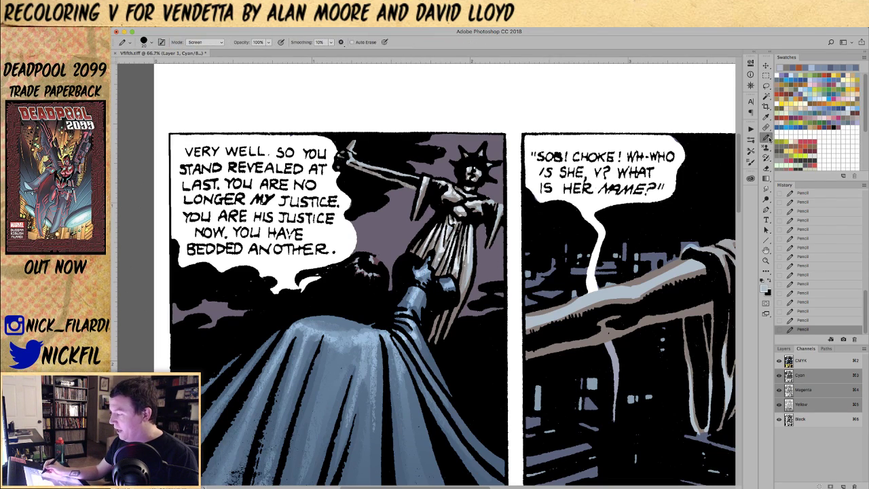
left_click(770, 138, "alt")
left_click(770, 139, "alt")
left_click(769, 139, "alt")
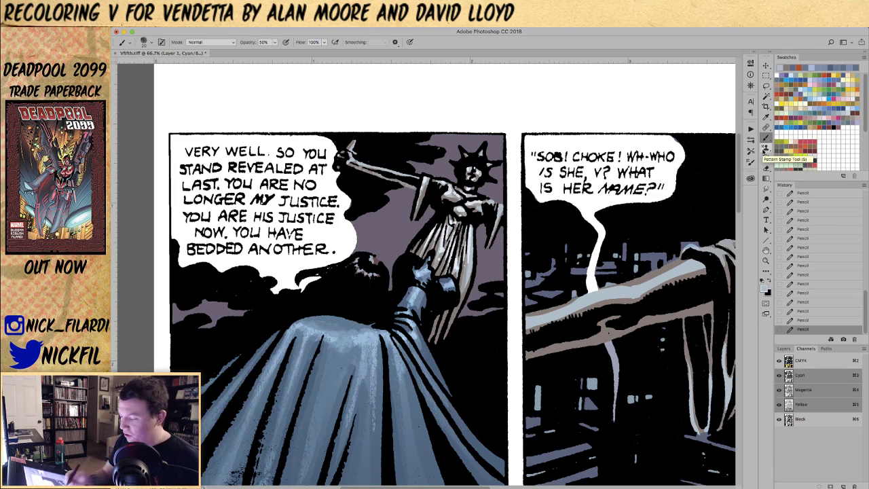
key("0")
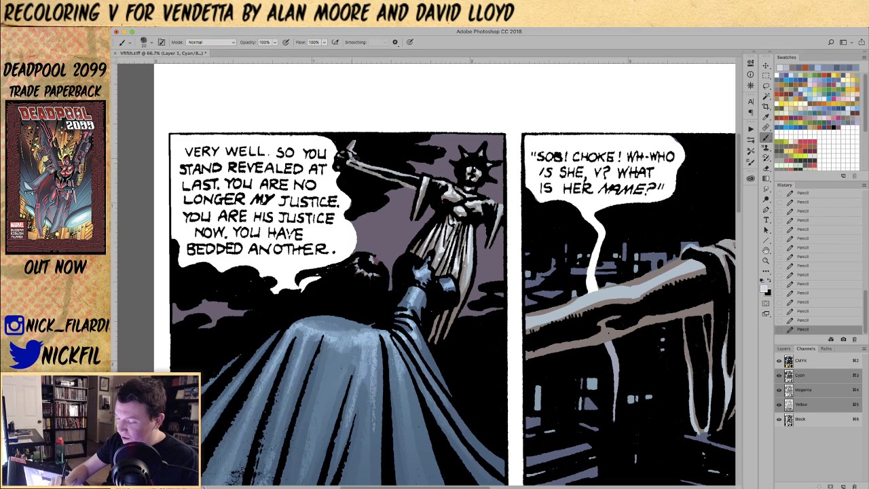
left_click_drag(353, 157, 357, 148)
key("[")
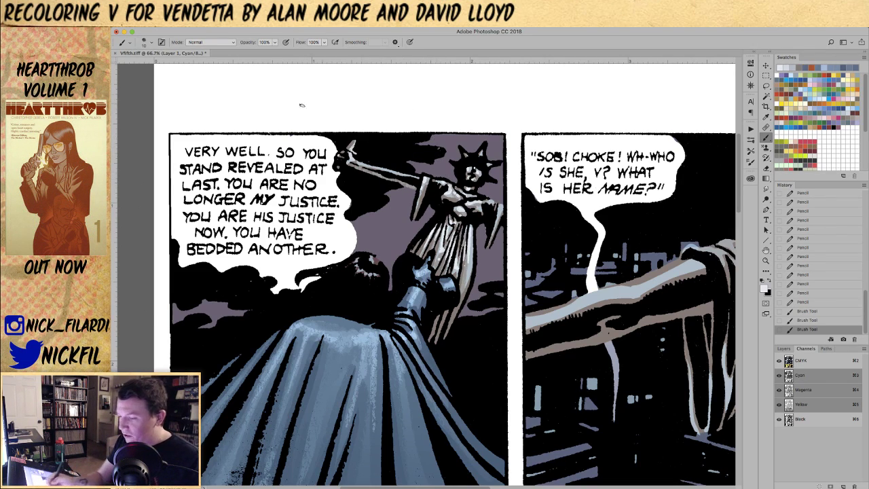
- Brush near-white Screen-mode highlights along the statue's raised hand, arm, chest and sleeve, and undo the last shoulder stroke
left_click(216, 42)
left_click(197, 110)
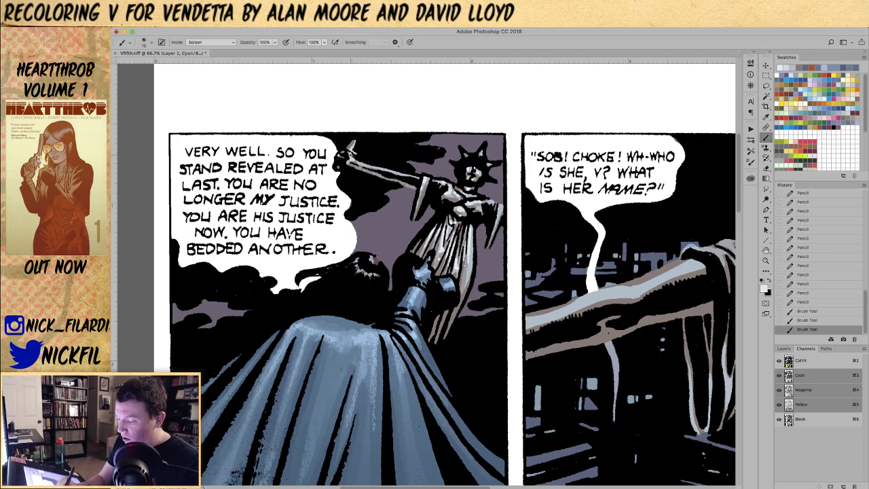
left_click_drag(347, 160, 361, 143)
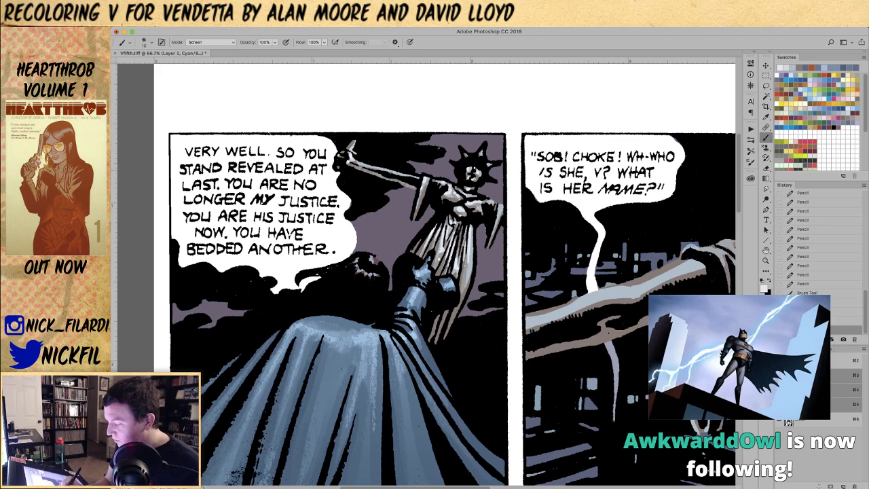
mouse_move(390, 171)
left_mouse_down()
mouse_move(401, 175)
mouse_move(385, 173)
left_mouse_up()
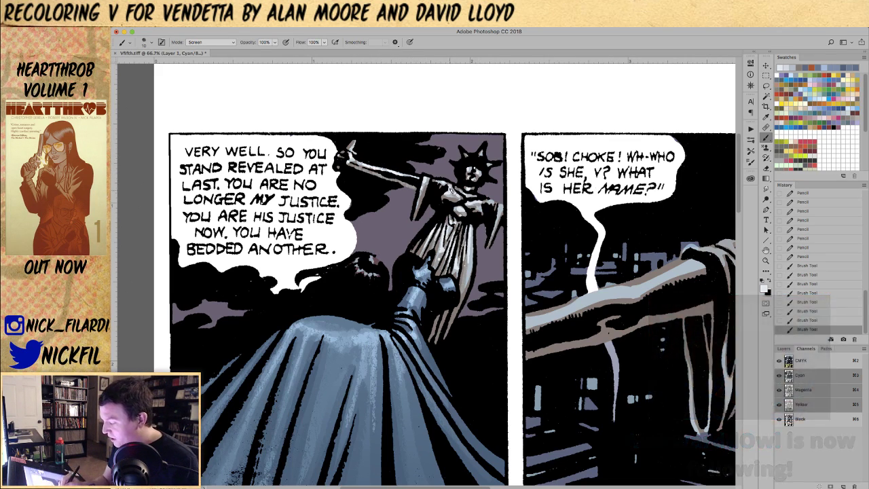
mouse_move(449, 193)
left_mouse_down()
mouse_move(499, 196)
mouse_move(501, 225)
left_mouse_up()
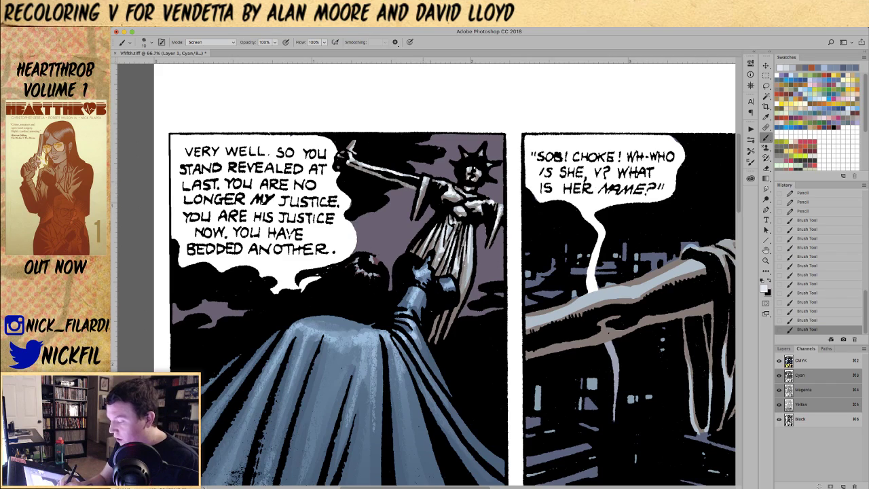
mouse_move(422, 196)
left_mouse_down()
mouse_move(417, 211)
mouse_move(427, 191)
left_mouse_up()
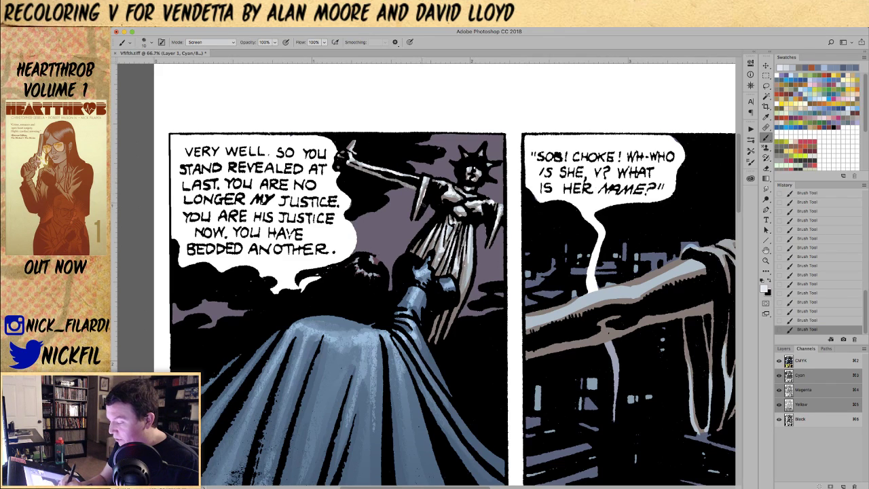
key("super+z")
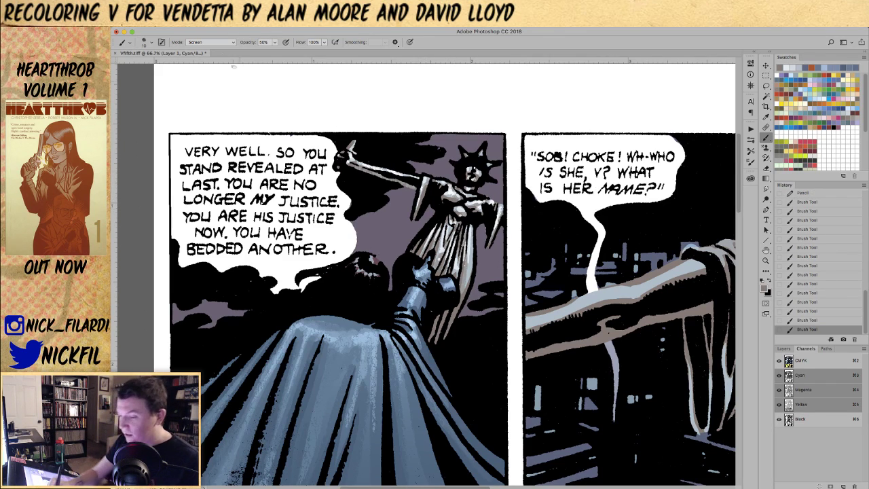
- Brush grey across the statue's shoulder and chest in Screen mode at 50% opacity
left_click(211, 42)
left_click(213, 42)
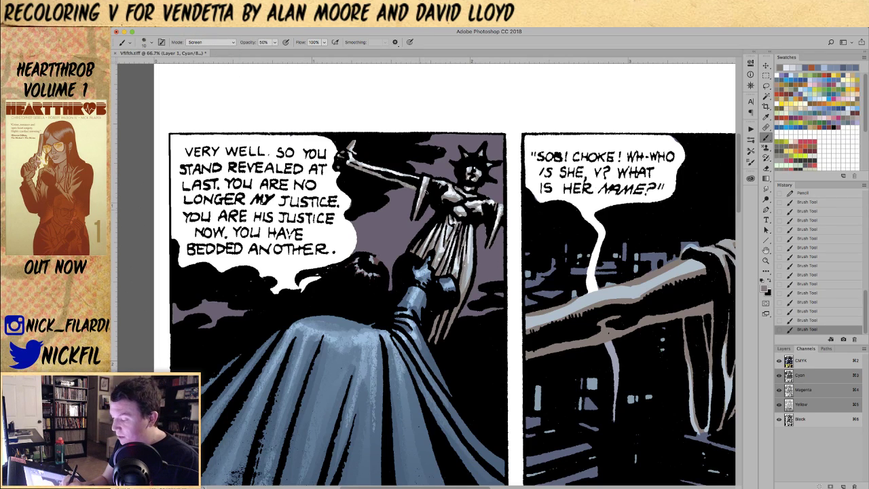
mouse_move(422, 197)
left_mouse_down()
mouse_move(420, 212)
mouse_move(449, 203)
mouse_move(444, 197)
left_mouse_up()
key("super+z")
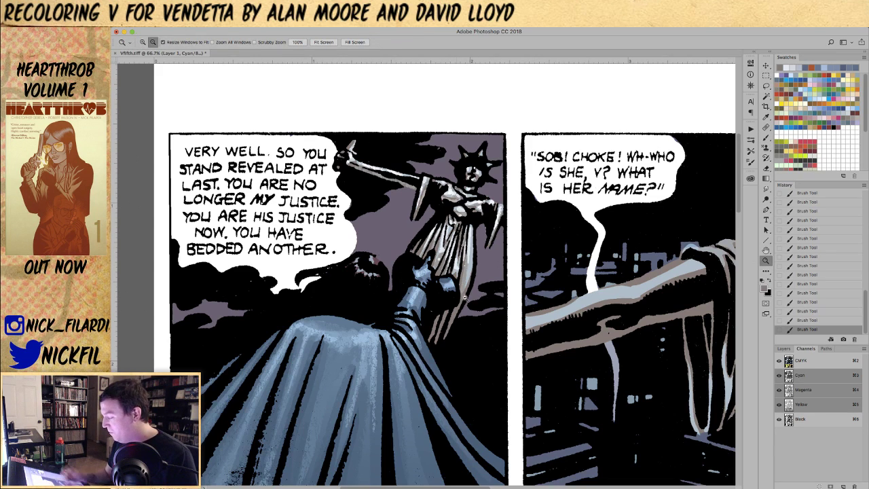
- Set the brush to Normal mode at 50% opacity and shade the lower folds of the first panel's statue robe
key("super+minus")
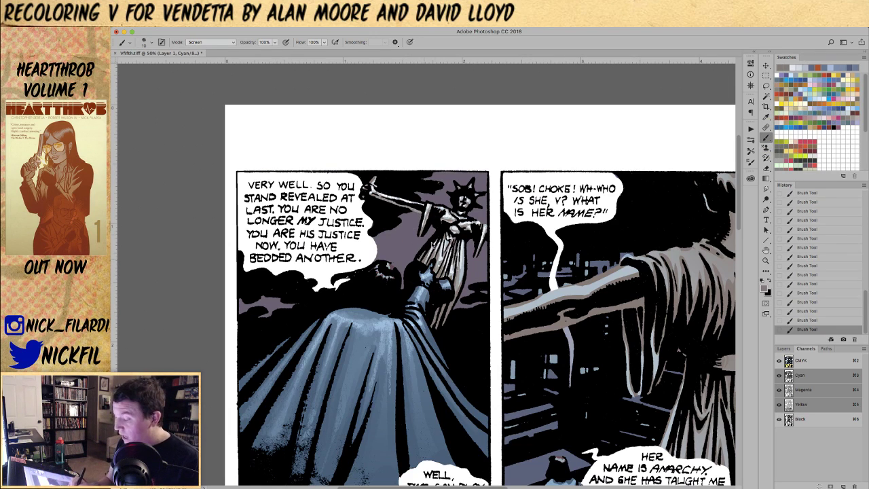
left_click(211, 42)
left_click(204, 30)
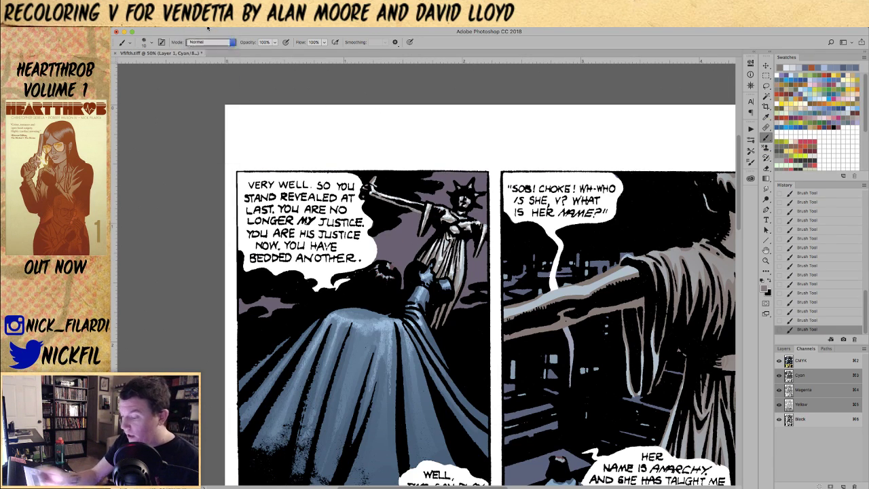
key("5")
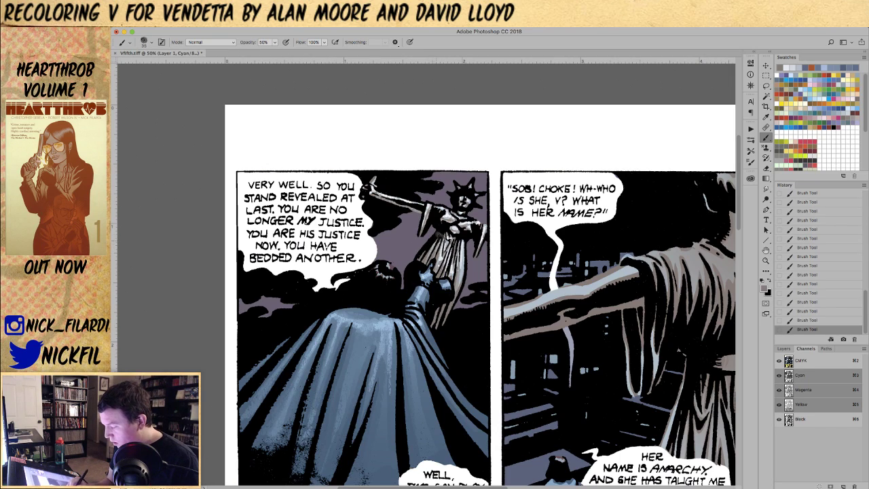
left_click_drag(464, 243, 457, 297)
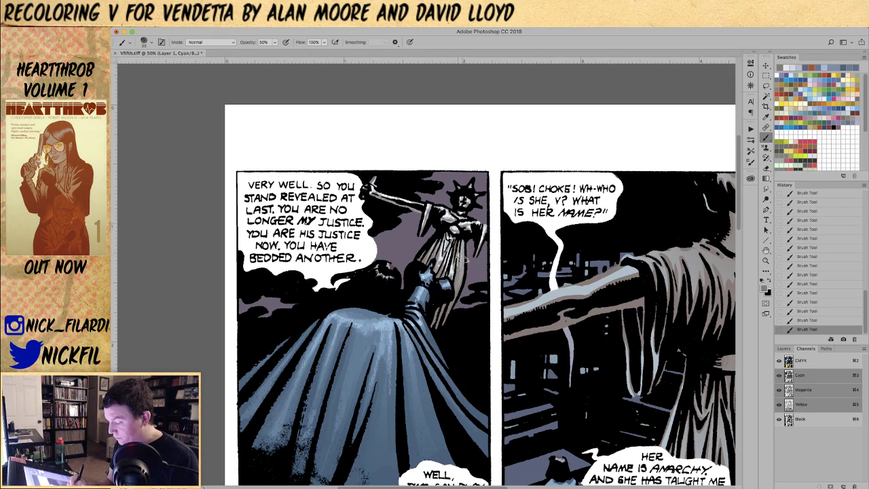
left_click_drag(456, 256, 448, 277)
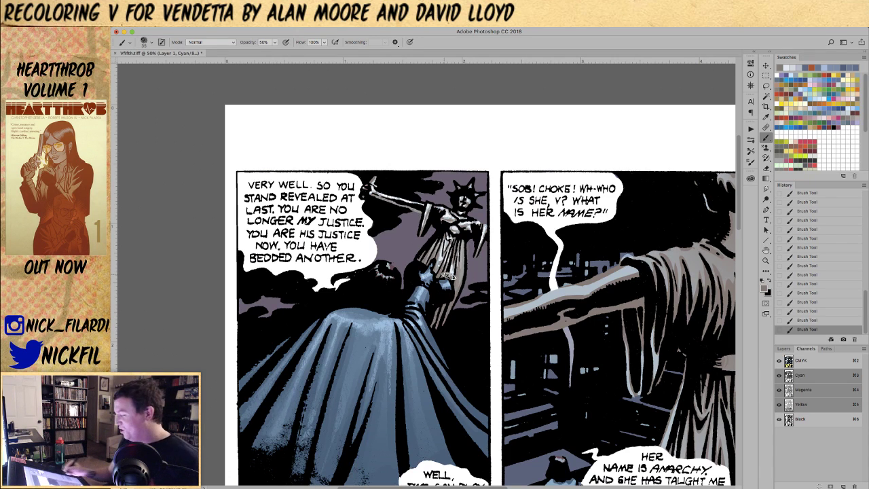
- Sample the light blue of the second panel's outstretched statue arm for the brush and reduce the brush size to 15
key("space")
mouse_move(591, 337)
left_mouse_down()
mouse_move(513, 324)
mouse_move(483, 292)
left_mouse_up()
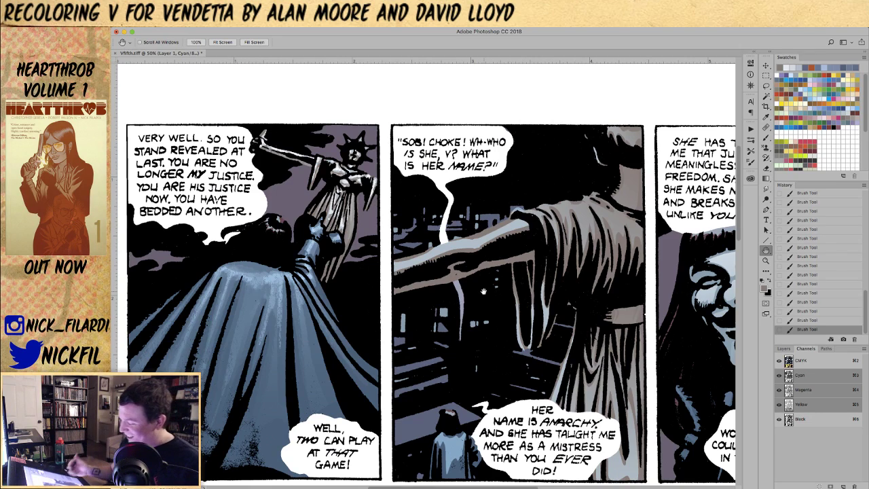
left_click(766, 137)
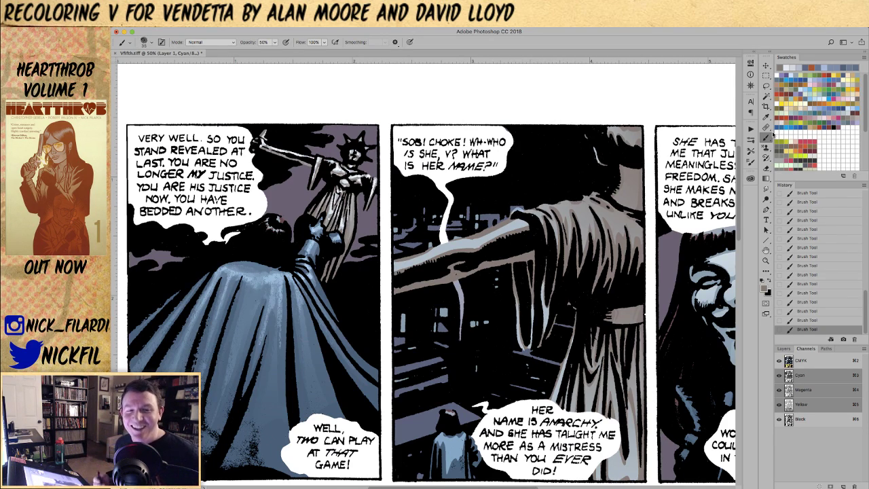
left_click(455, 243, "alt")
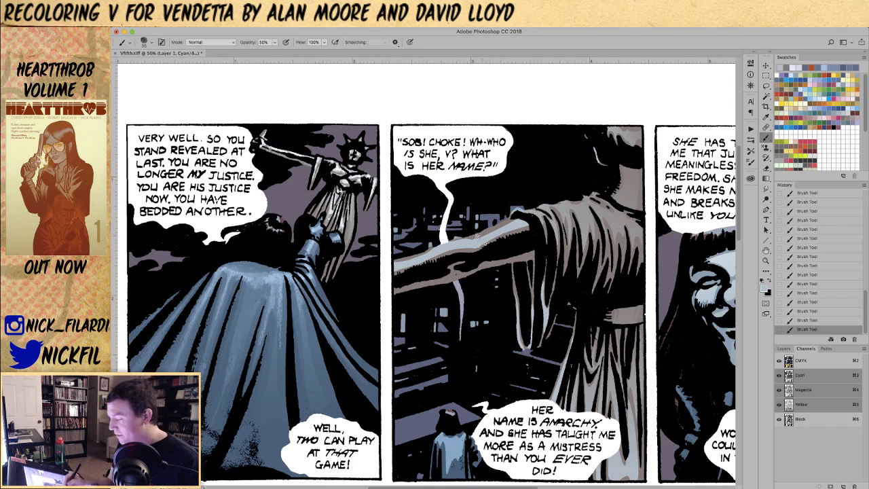
left_click(457, 242, "alt")
key("bracketleft")
key("bracketleft")
key("bracketleft")
key("bracketleft")
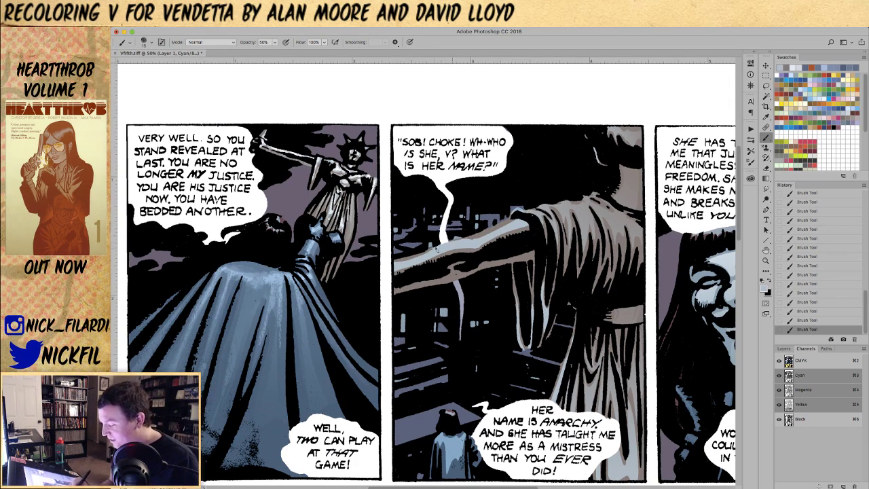
- Enlarge the brush and paint a light blue highlight along the second panel's outstretched arm in Screen mode at 50% opacity
left_click(212, 42)
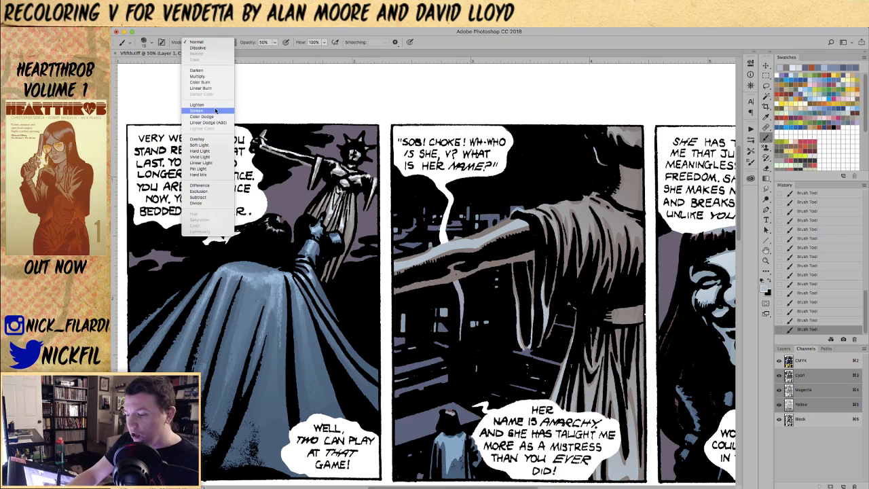
left_click(216, 112)
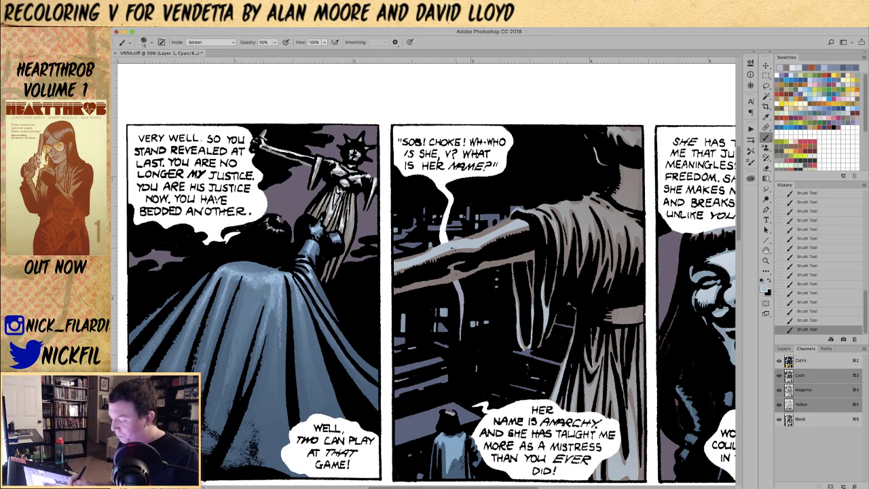
key("bracketright")
key("bracketright")
key("bracketright")
key("bracketright")
mouse_move(442, 249)
left_mouse_down()
mouse_move(408, 264)
mouse_move(504, 232)
left_mouse_up()
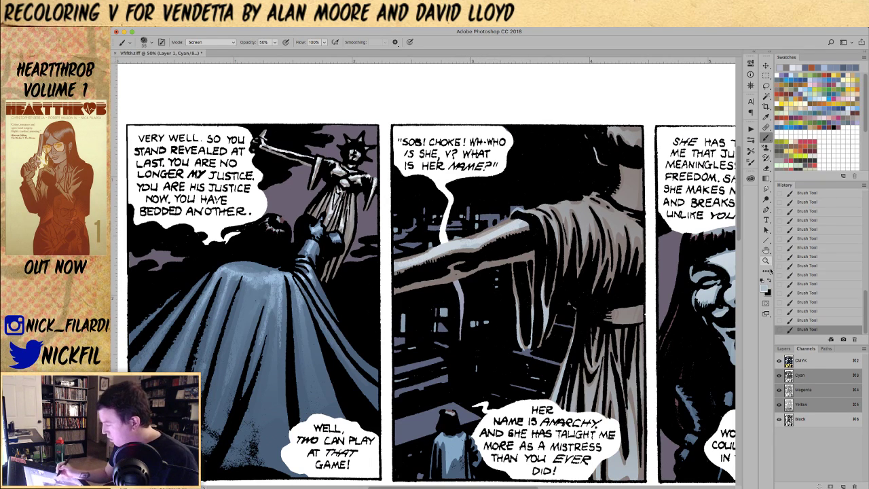
- Lasso the upper surface of the statue's outstretched arm in the second panel
key("z")
left_click(531, 303, "alt")
key("l")
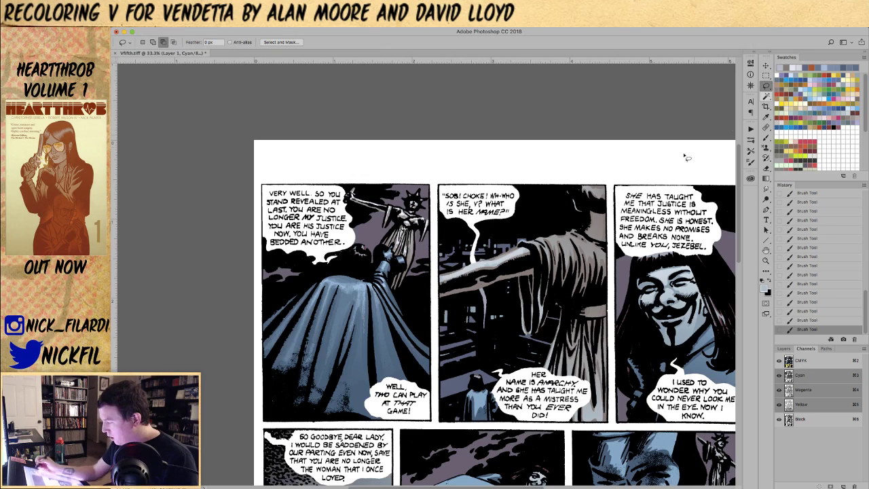
mouse_move(467, 270)
left_mouse_down()
mouse_move(483, 265)
mouse_move(448, 281)
mouse_move(533, 249)
left_mouse_up()
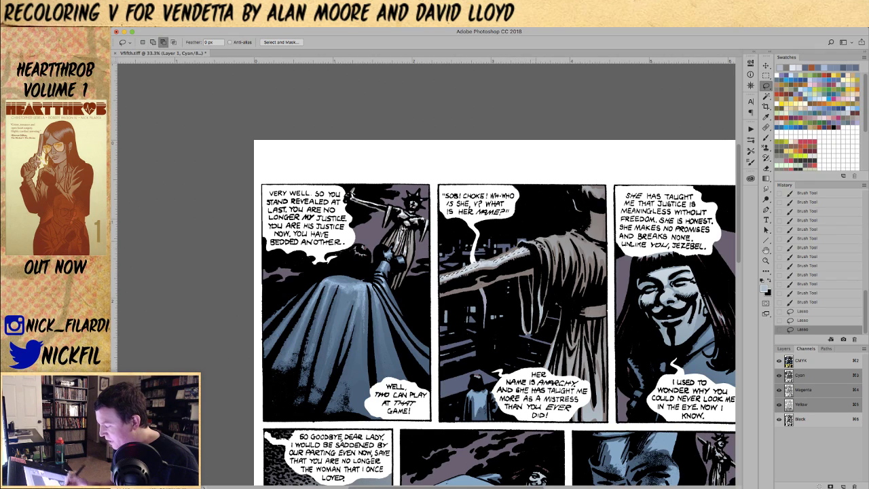
- Lighten the selected arm with radial gradients in Screen mode at 100% opacity and deselect it
key("g")
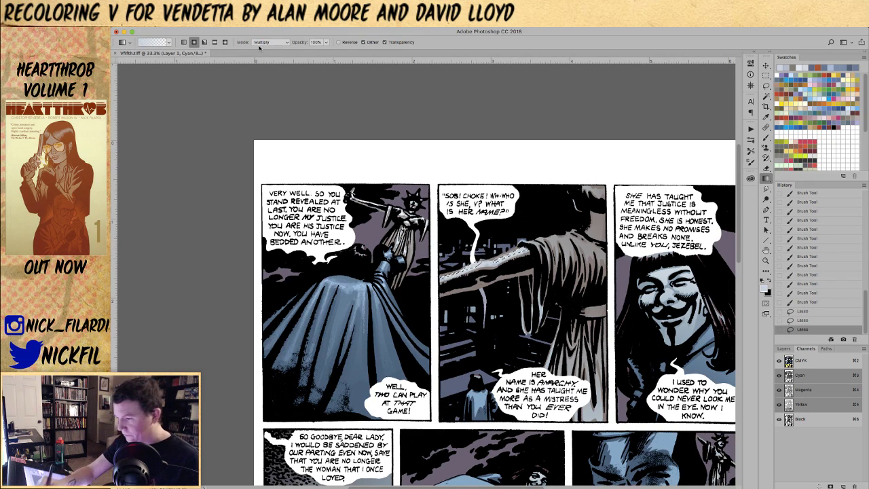
left_click(270, 42)
left_click(272, 80)
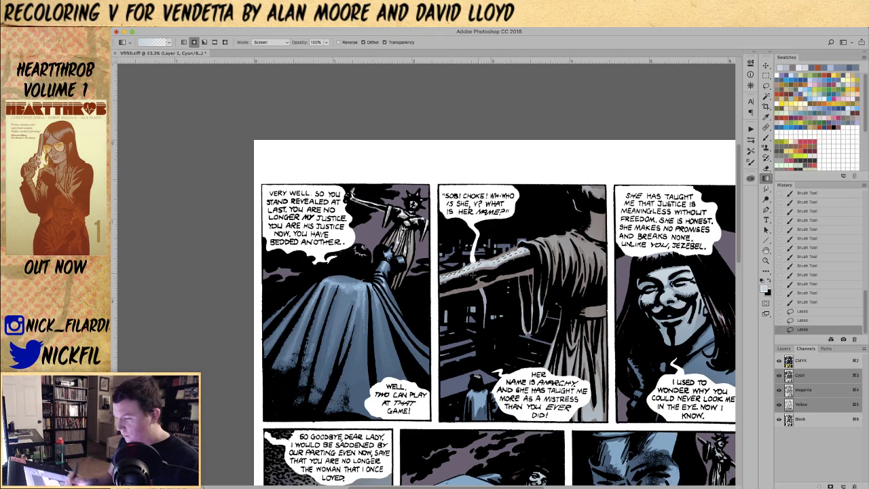
mouse_move(485, 231)
left_mouse_down()
mouse_move(472, 266)
mouse_move(455, 273)
left_mouse_up()
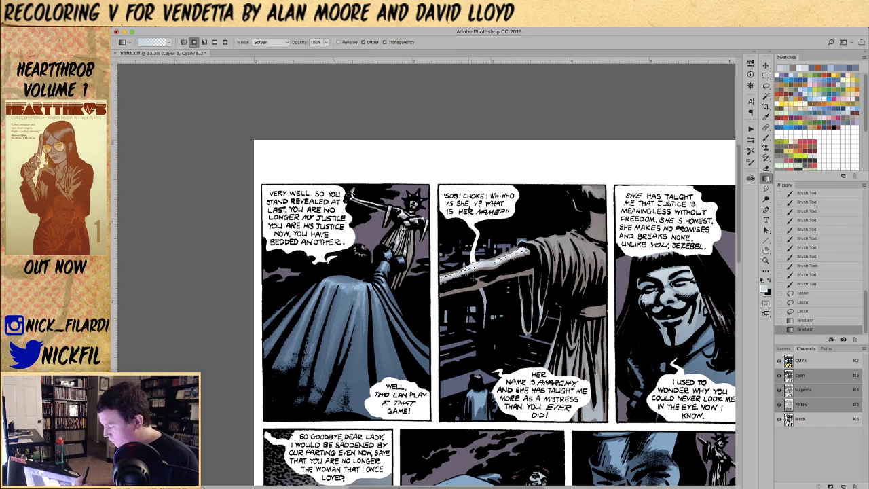
left_click_drag(504, 226, 469, 337)
key("super+d")
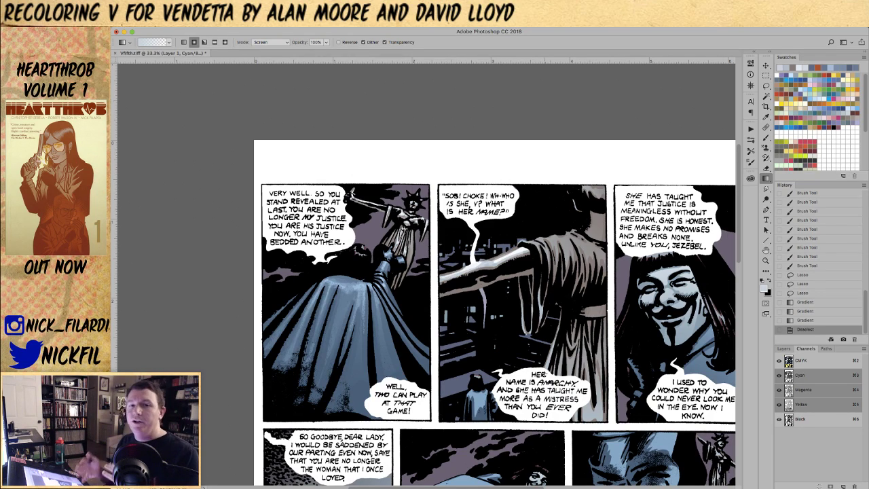
- Brush white highlights over the second panel statue's shoulder drapery in Screen mode, using 100% and 50% opacity
left_click(765, 251)
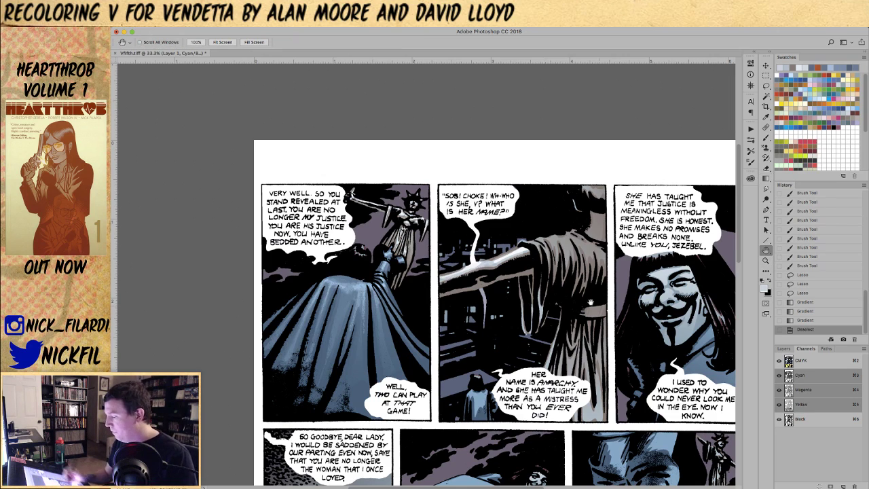
left_click_drag(590, 302, 498, 290)
left_click(766, 137)
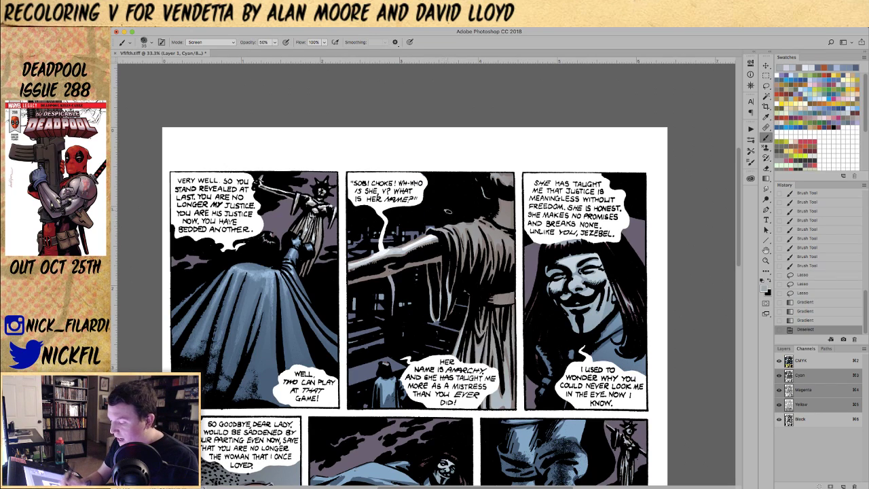
key("0")
mouse_move(449, 233)
left_mouse_down()
mouse_move(430, 232)
mouse_move(462, 225)
left_mouse_up()
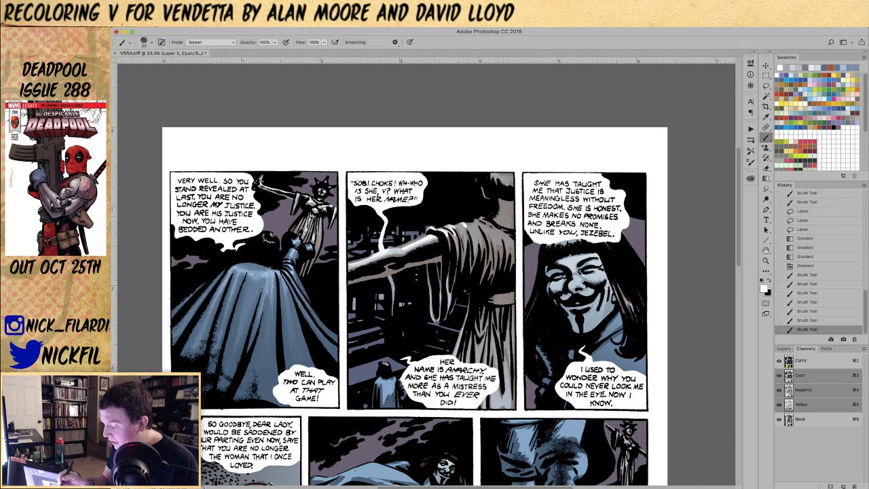
key("5")
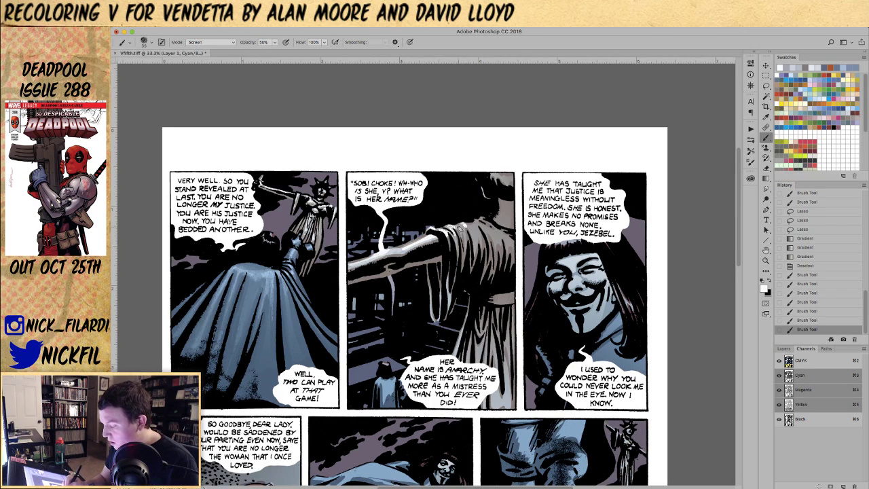
mouse_move(465, 229)
left_mouse_down()
mouse_move(473, 243)
mouse_move(476, 228)
mouse_move(481, 243)
mouse_move(496, 225)
mouse_move(500, 238)
mouse_move(515, 240)
left_mouse_up()
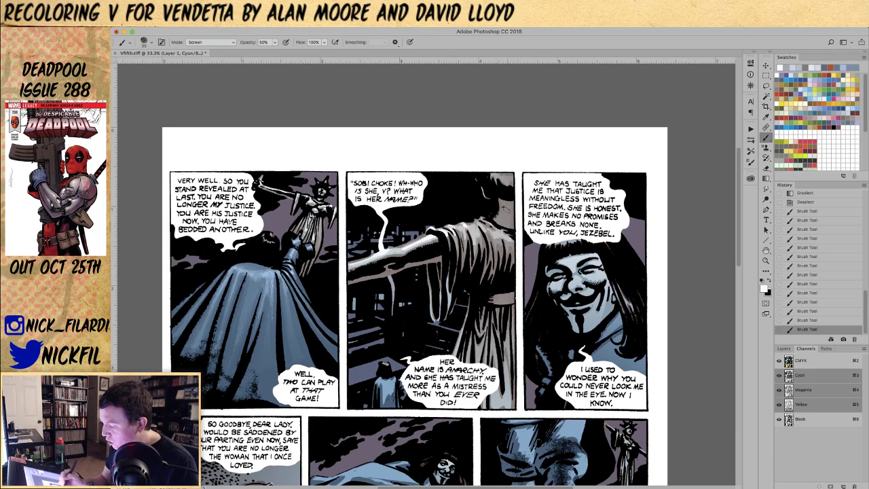
- Sample greys from the second panel statue and blend its shoulder folds in Normal mode at 50% and 100% opacity
left_click(501, 241, "alt")
left_click(203, 43)
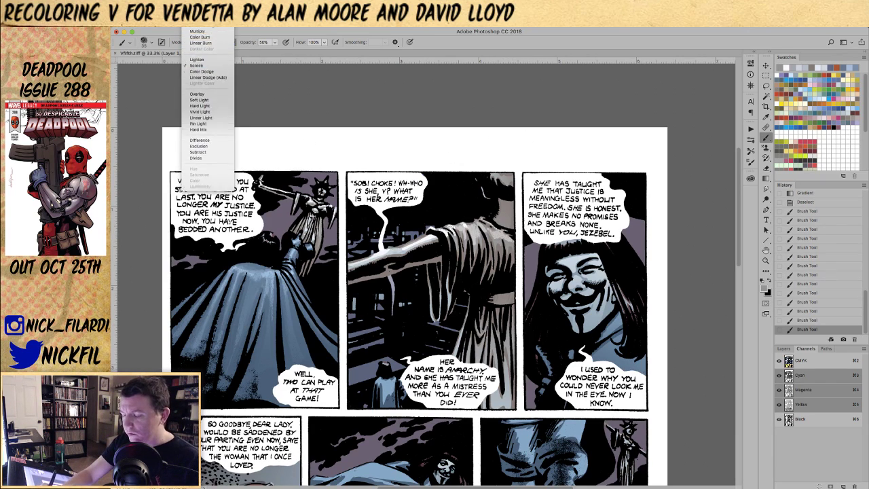
left_click(210, 29)
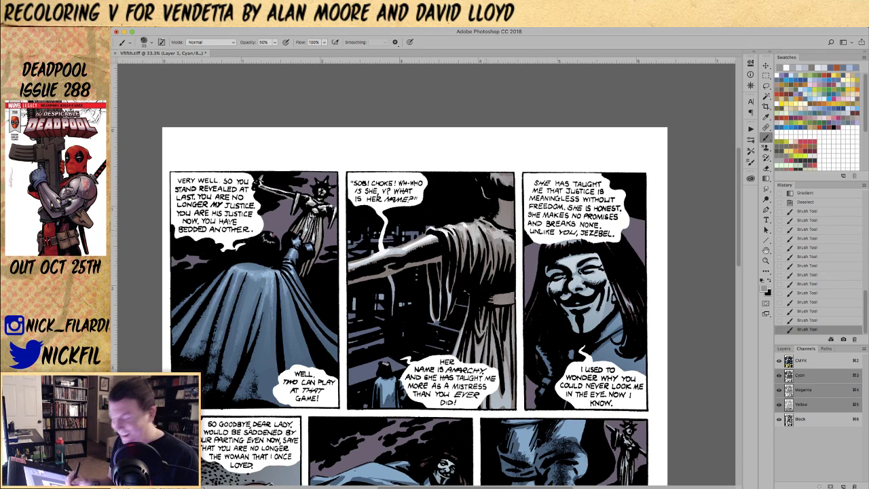
left_click_drag(478, 244, 475, 228)
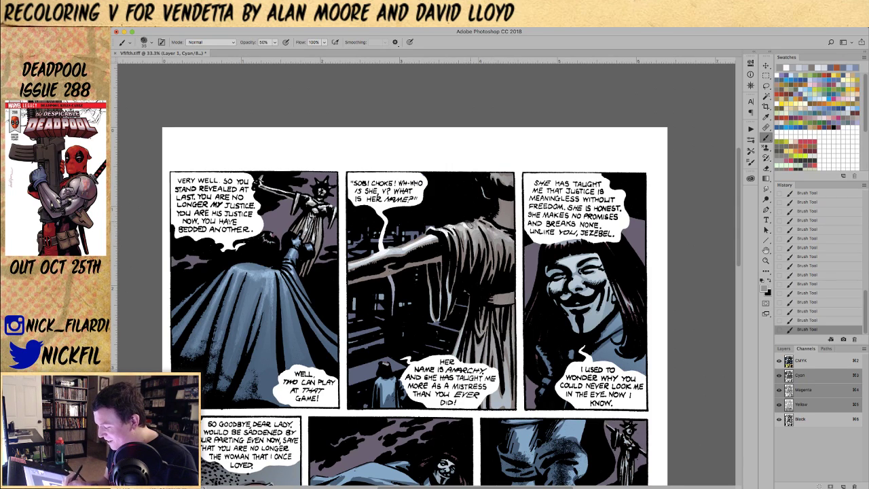
left_click(475, 219, "alt")
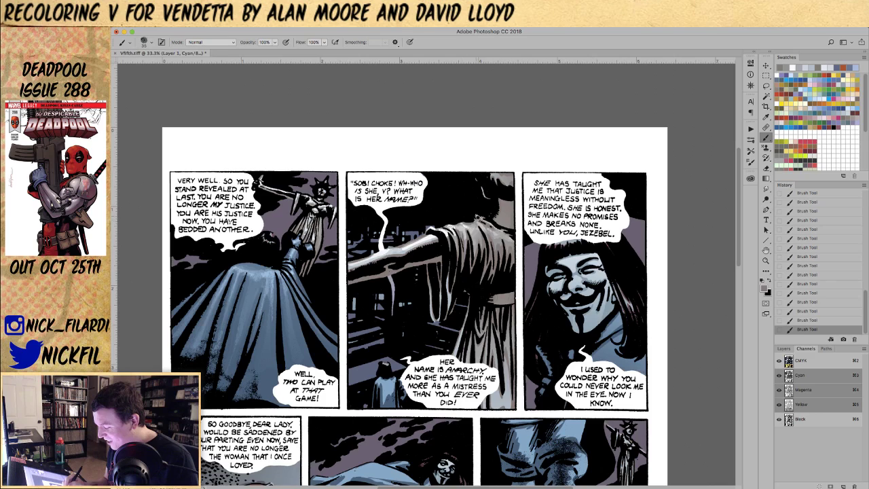
key("0")
left_click(464, 232, "alt")
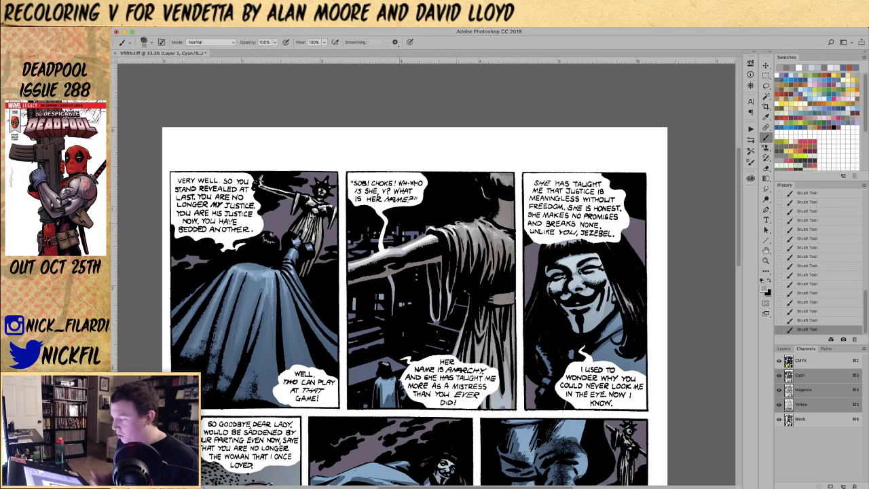
- Refine the statue's shoulder and neck shading with sampled greys in Normal mode, alternating 50% and 100% opacity
left_click(765, 249)
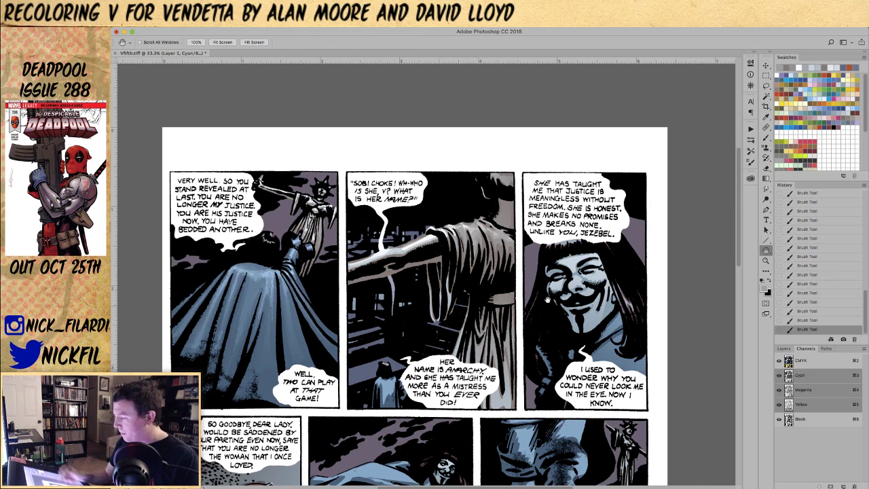
left_click_drag(547, 298, 487, 280)
left_click(766, 137)
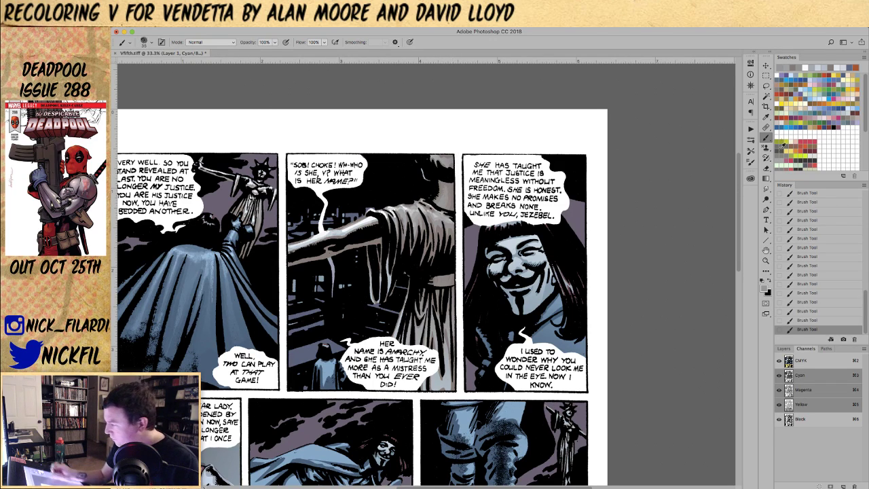
left_click(212, 42)
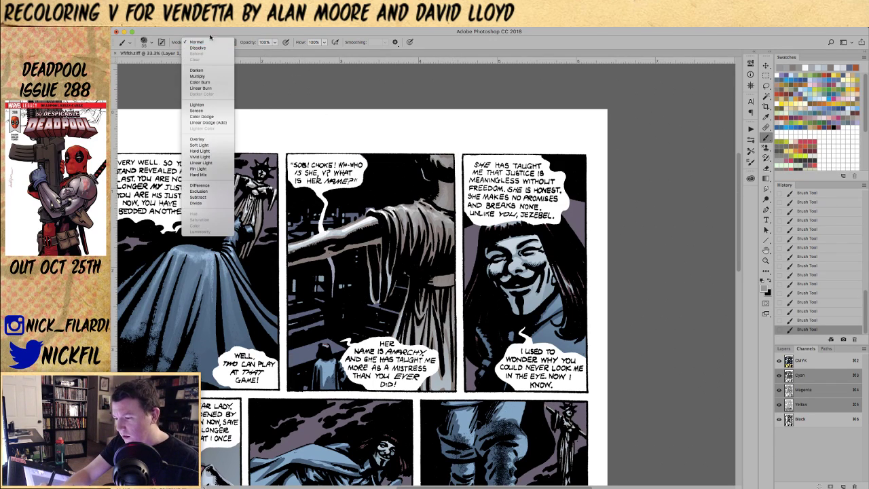
left_click(210, 39)
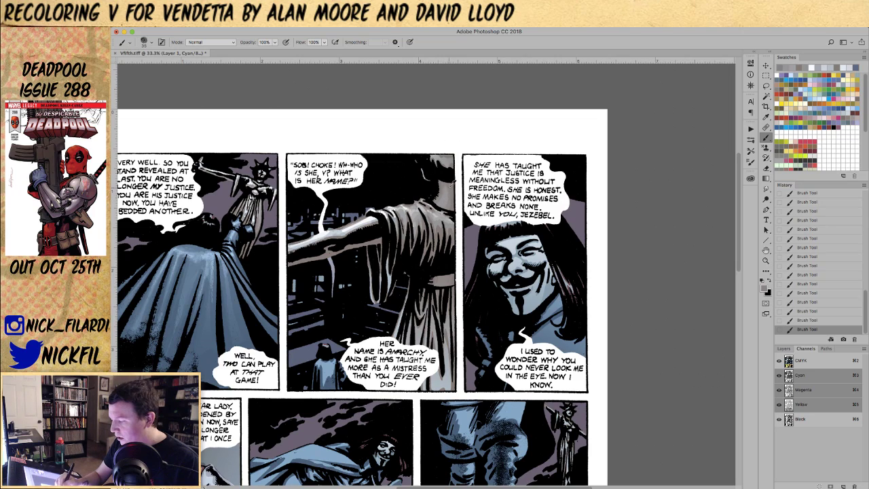
left_click(402, 207, "alt")
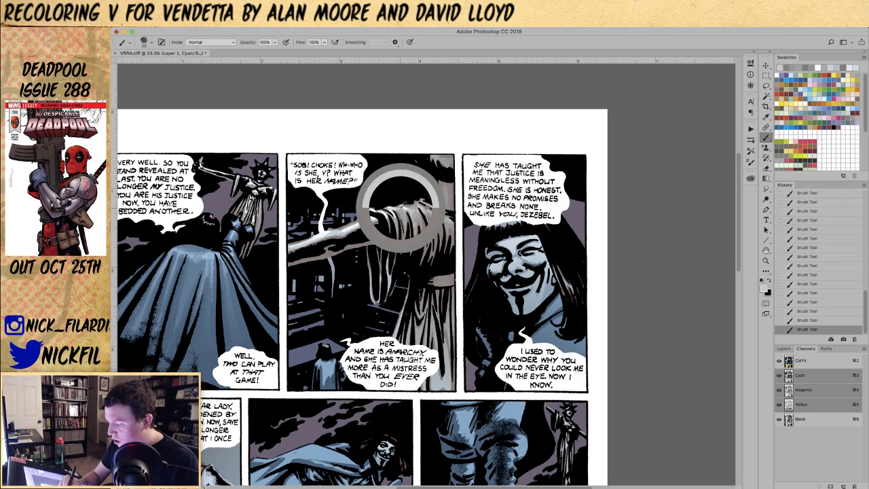
key("5")
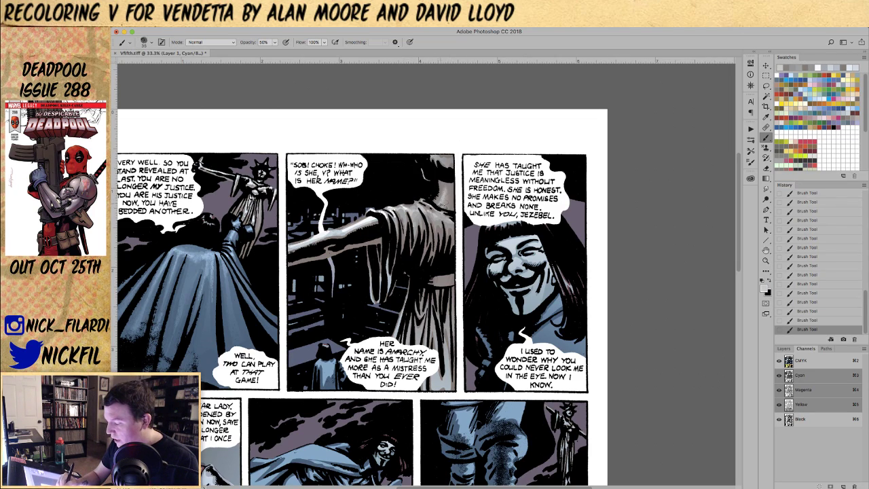
left_click(446, 190, "alt")
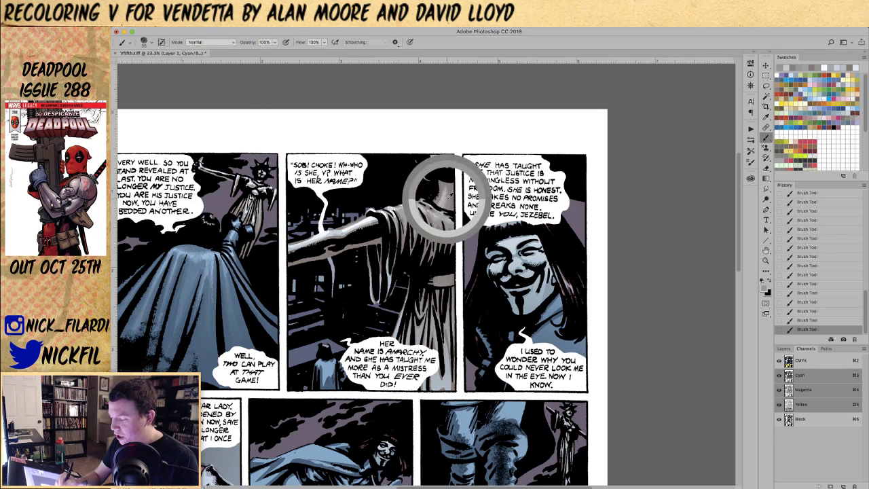
left_click(208, 42)
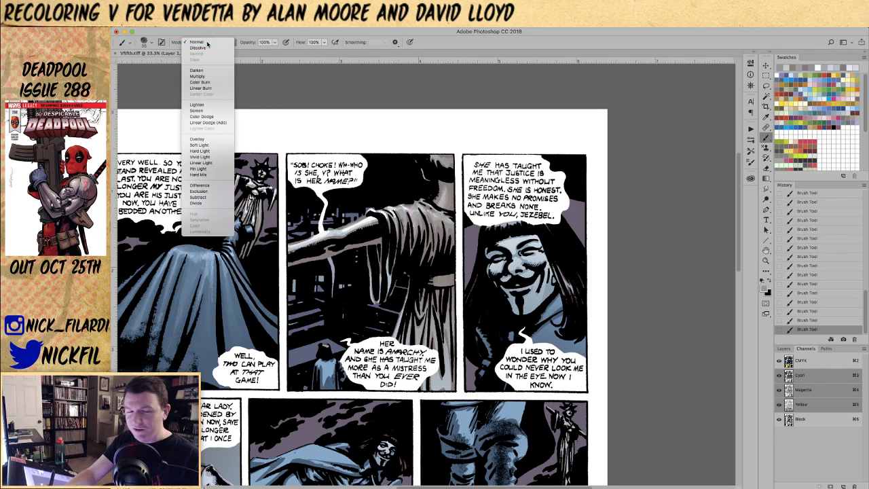
left_click(208, 42)
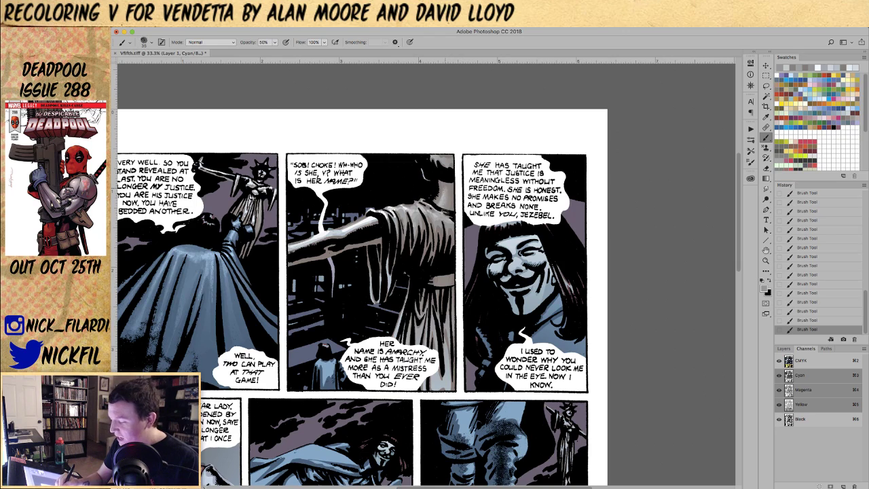
- Sample the shoulder's near-white highlight and brush it onto the statue's neck and upper robe at 100% and 50% opacity
left_click(384, 205, "alt")
key("0")
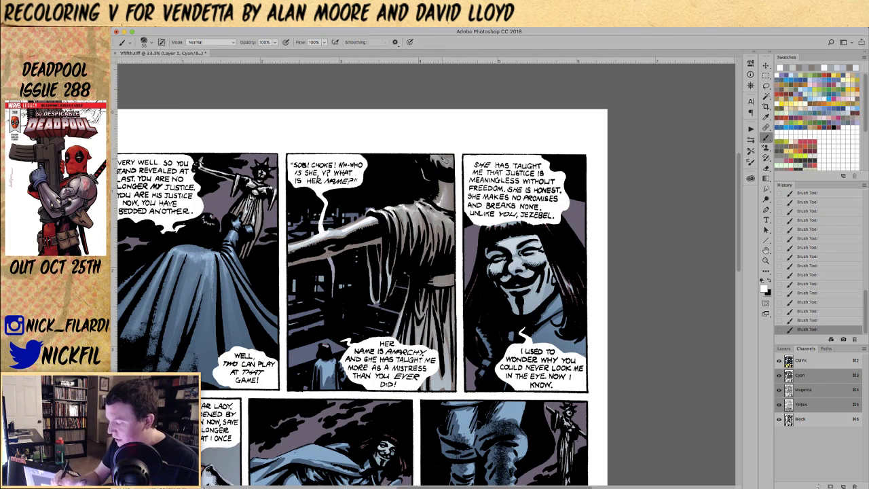
key("5")
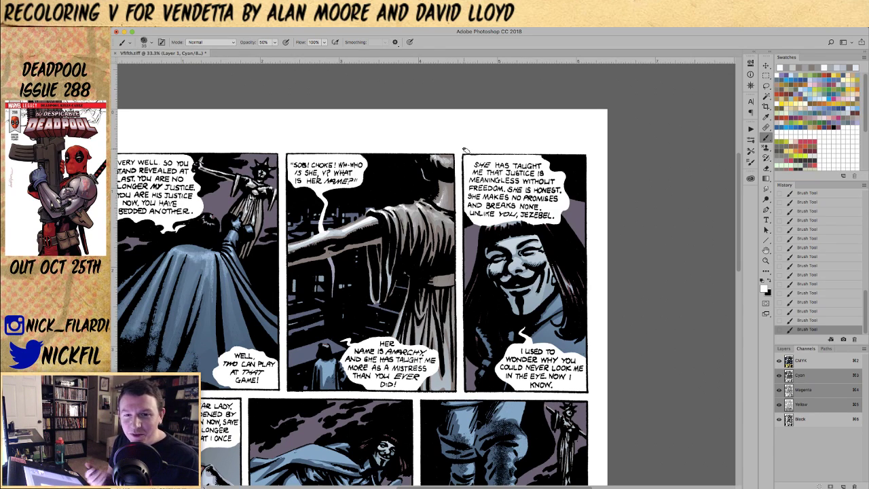
- Paint white highlights along the hanging sleeve folds beneath the statue's arm at 50% and 100% opacity
key("h")
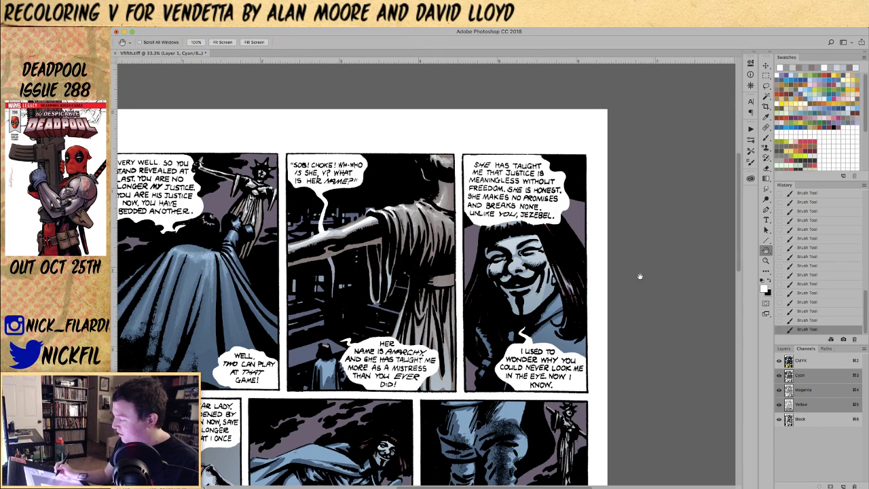
left_click_drag(448, 286, 457, 244)
left_click(767, 137)
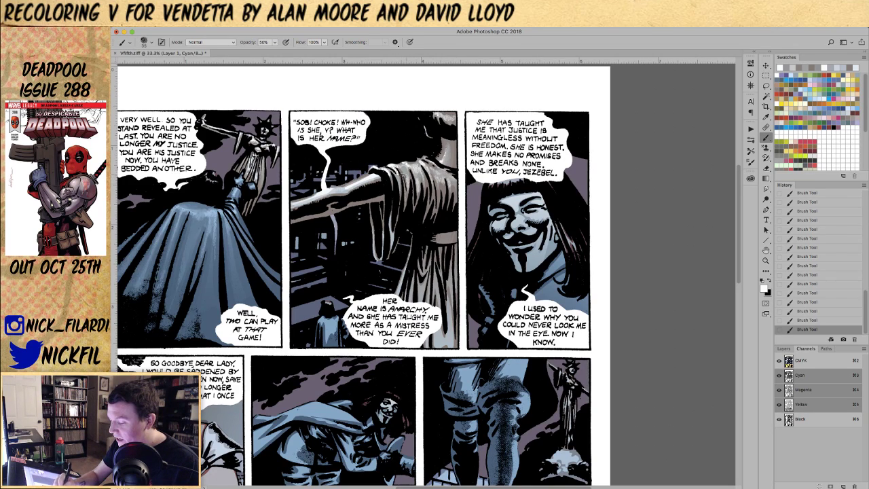
key("0")
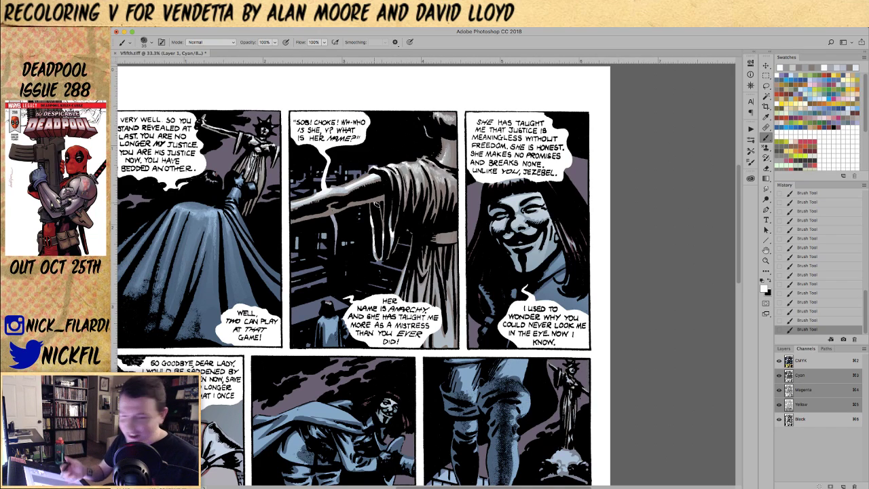
- Brush white and sampled greys onto the second panel statue's belt and robe folds in Normal mode at 50% and 100% opacity
key("space")
mouse_move(577, 279)
left_mouse_down()
mouse_move(550, 259)
mouse_move(527, 271)
left_mouse_up()
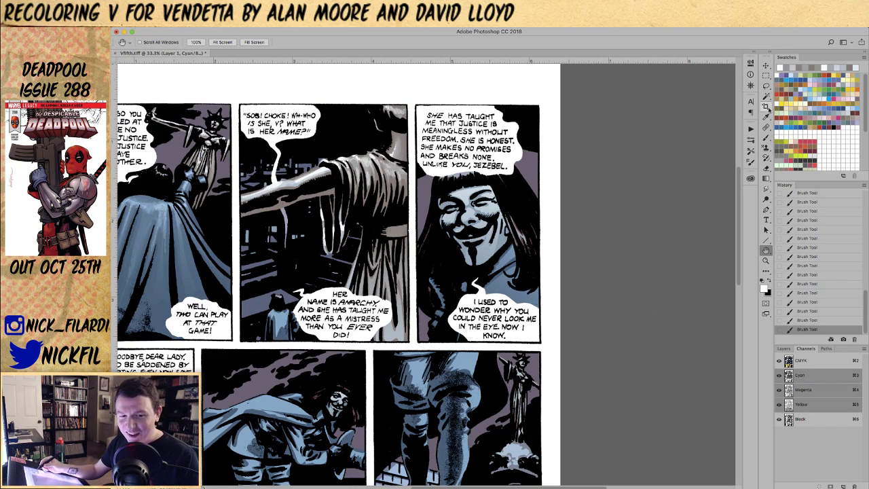
left_click(766, 138)
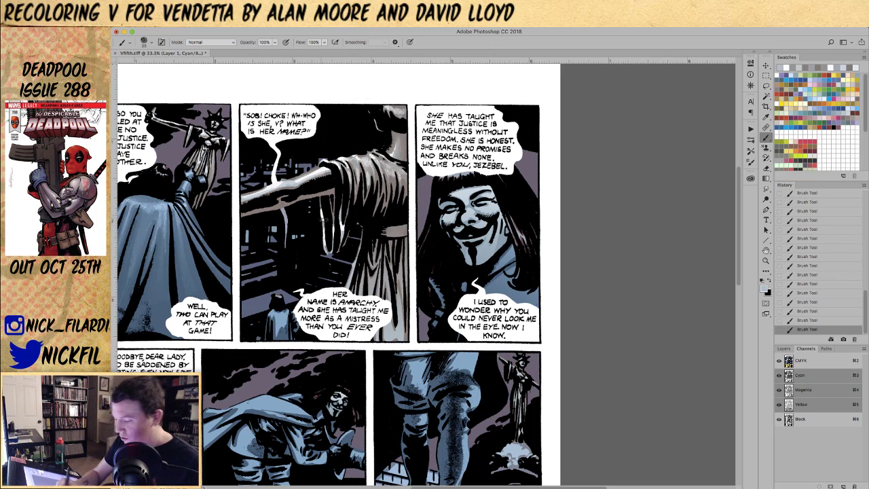
key("5")
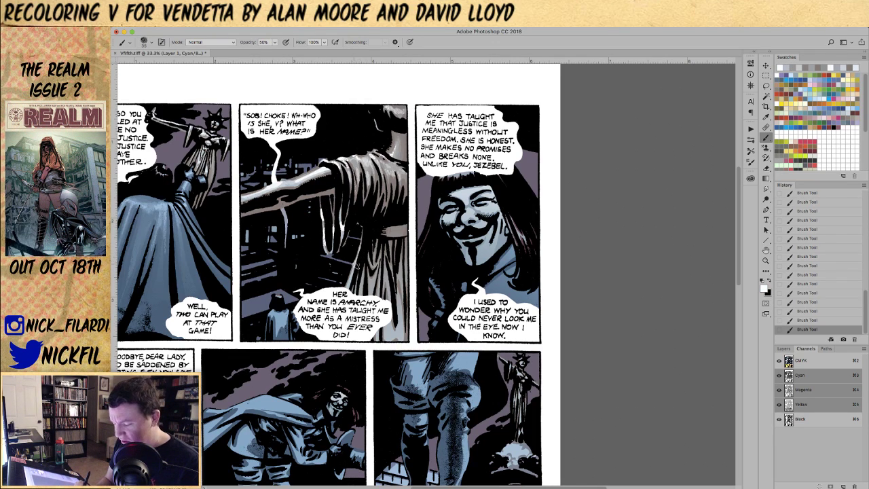
key("0")
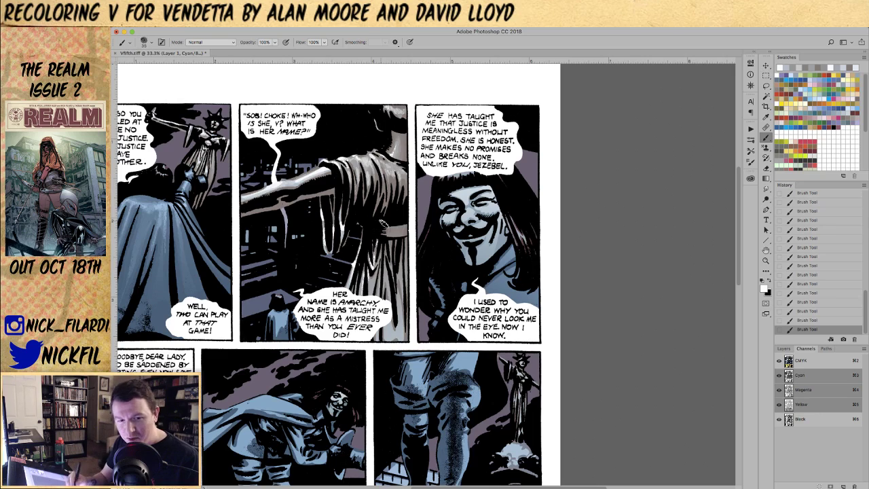
key("5")
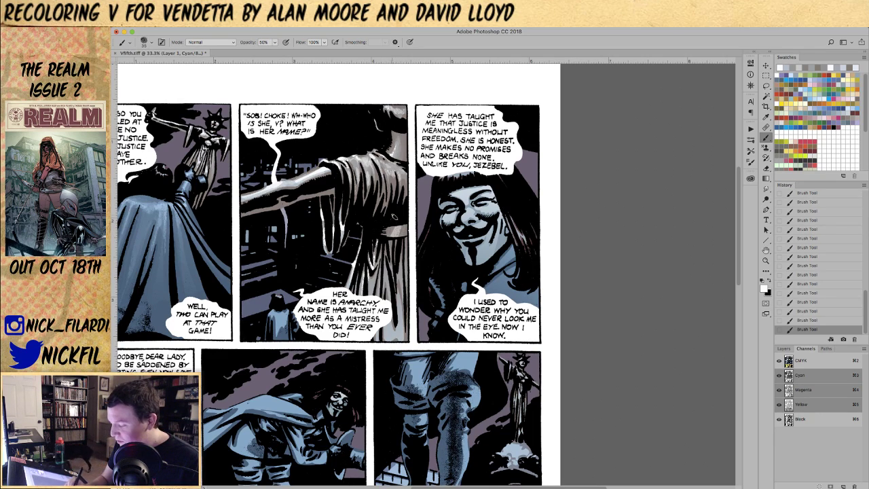
left_click(213, 42)
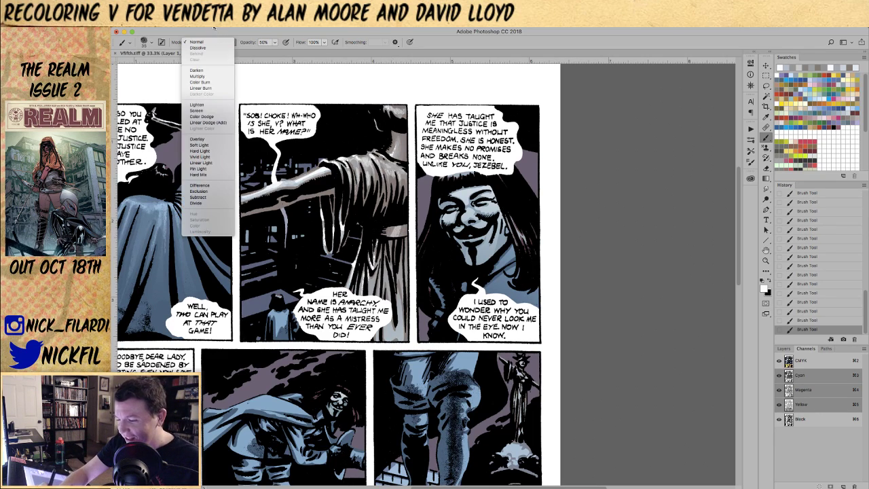
left_click(213, 43)
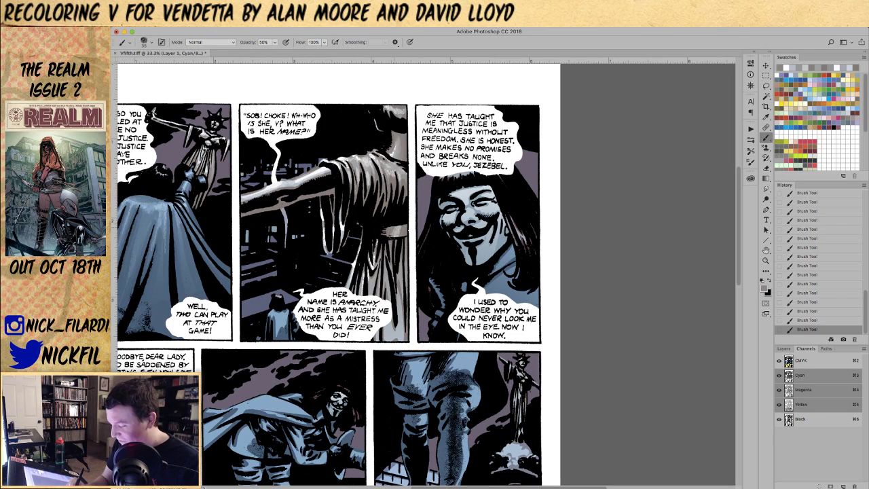
key("0")
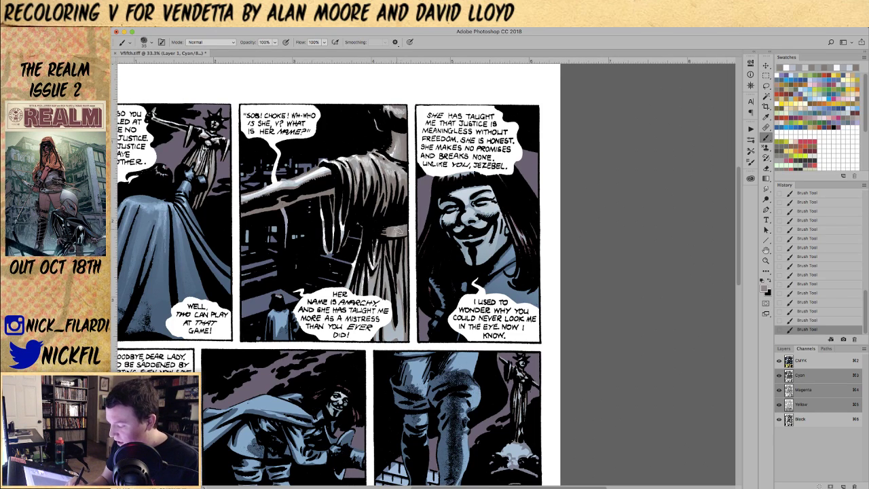
- Brush a sampled dark blue onto the third panel's masked figure in Normal mode at 50% and 100% opacity
left_click(765, 260)
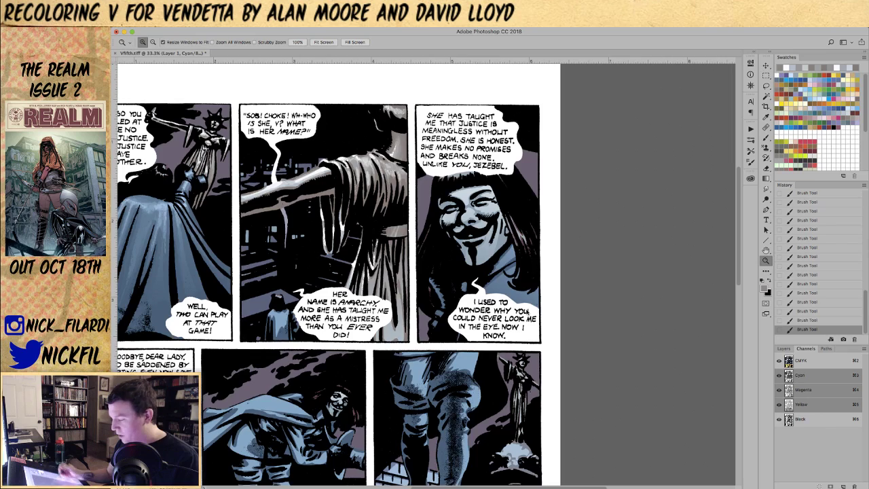
left_click(451, 300, "alt")
left_click(766, 249)
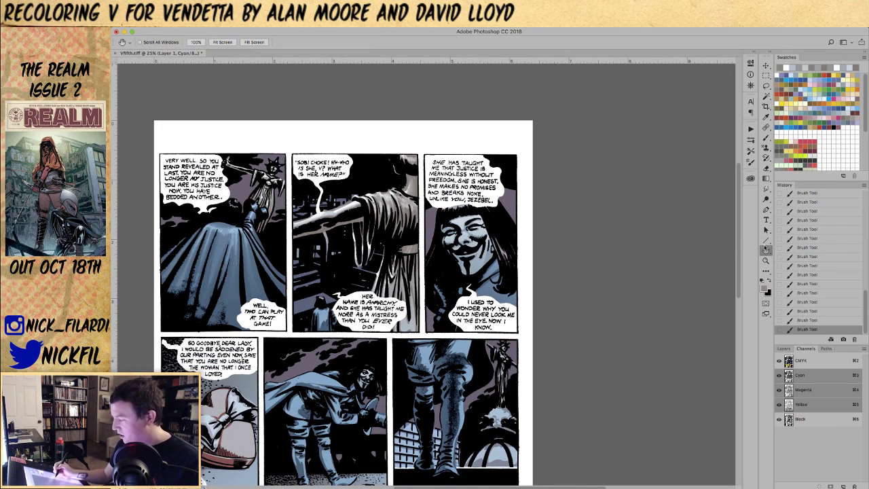
left_click_drag(549, 310, 595, 268)
left_click_drag(540, 265, 528, 255)
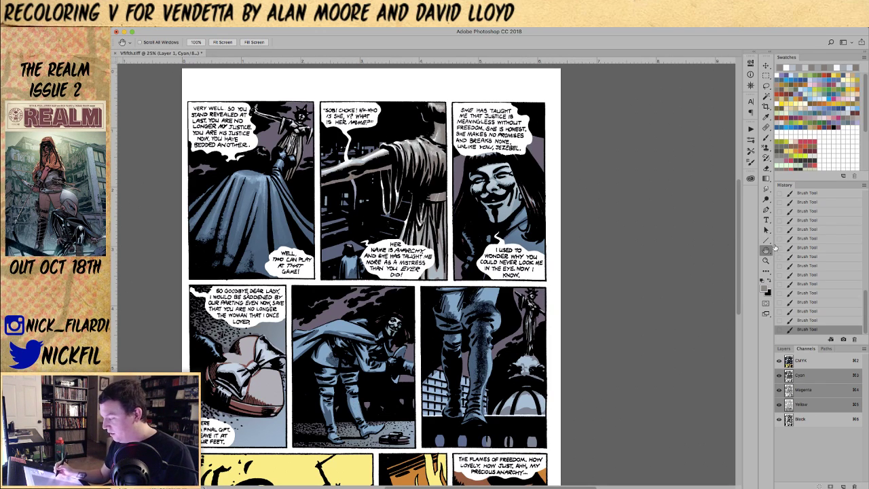
scroll(573, 291, "up", 3)
scroll(573, 291, "right", 2)
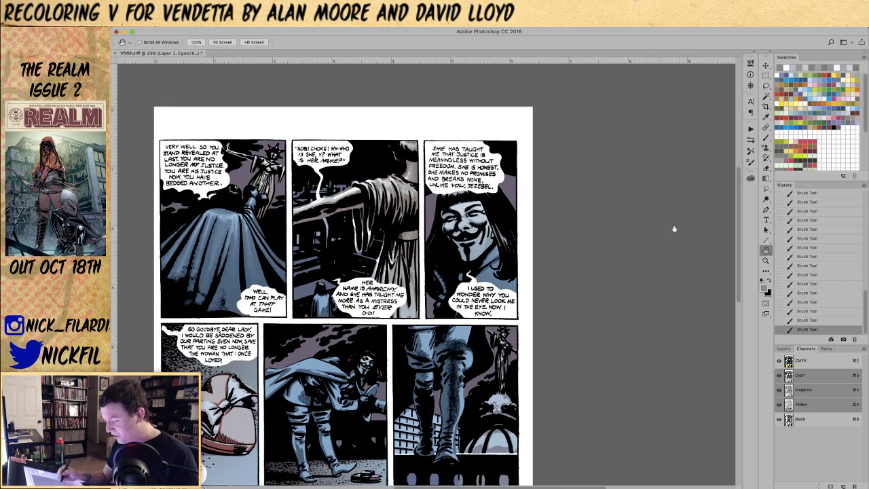
left_click(766, 138)
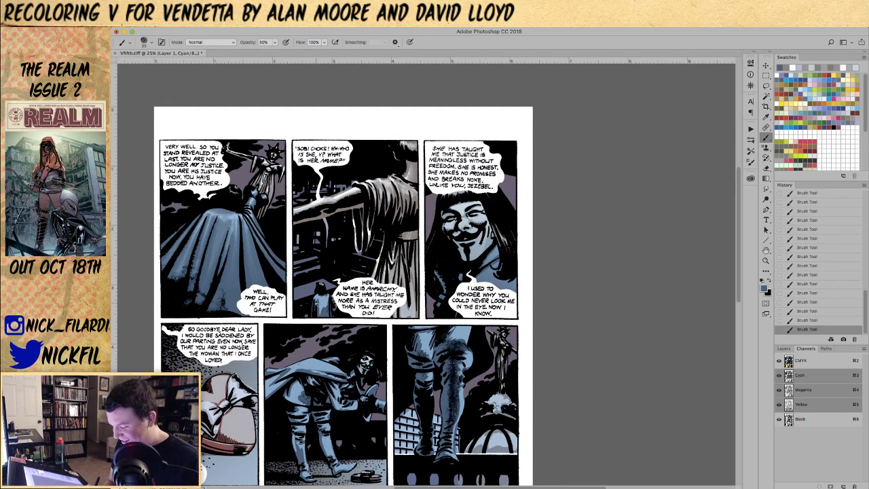
left_click(206, 42)
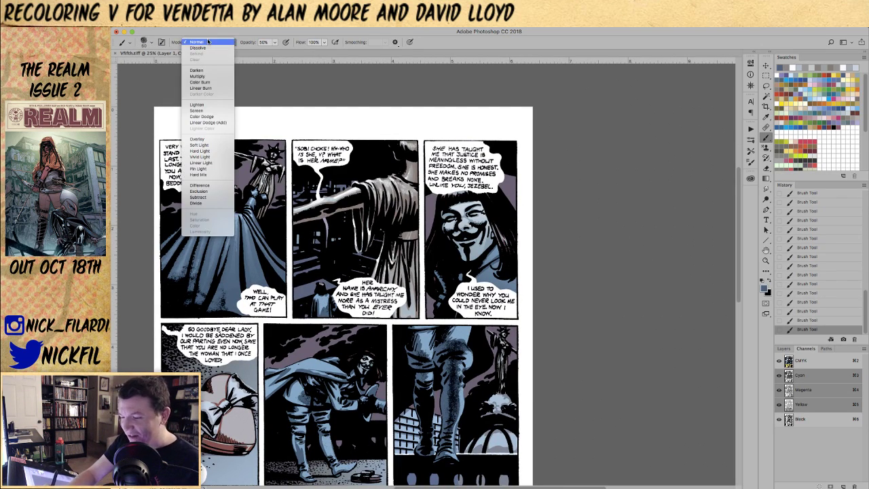
left_click(206, 43)
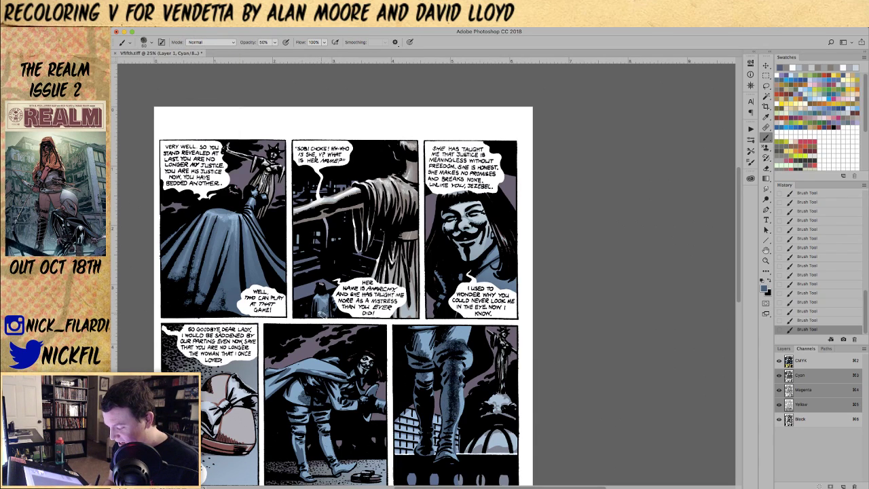
key("0")
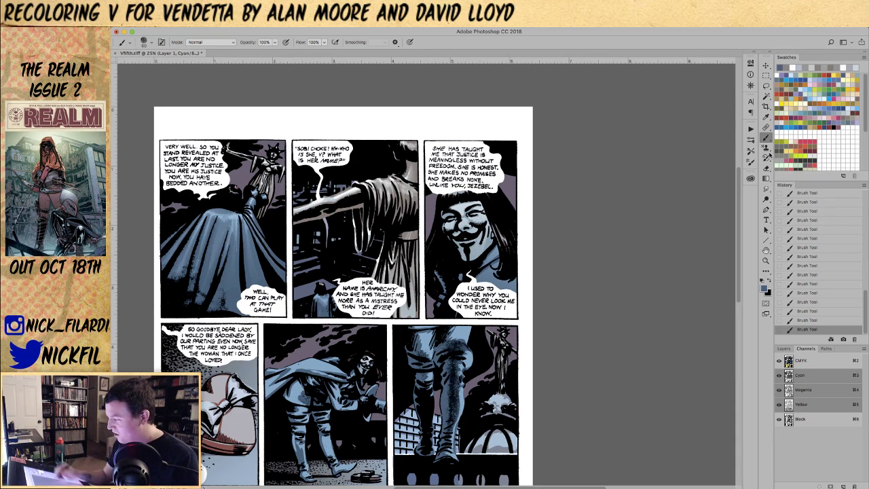
- Paint white highlights on the third panel's mask in Normal mode, alternating 50% and 100% opacity
left_click(833, 128)
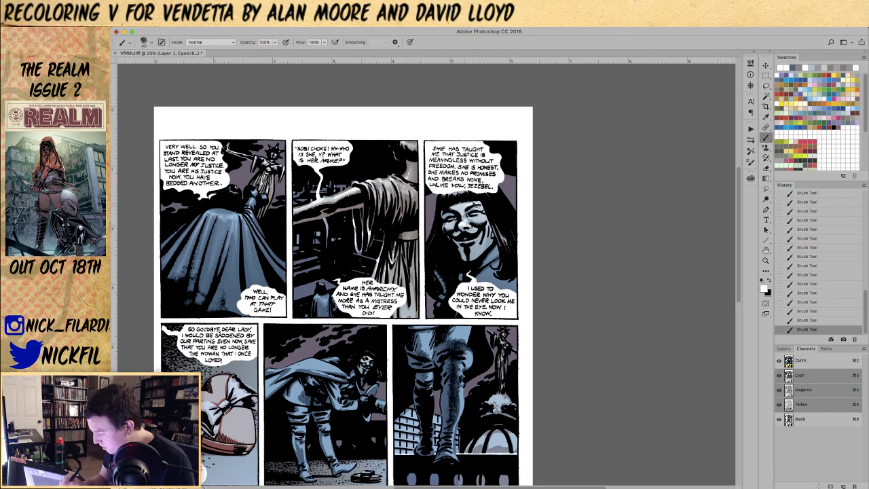
key("5")
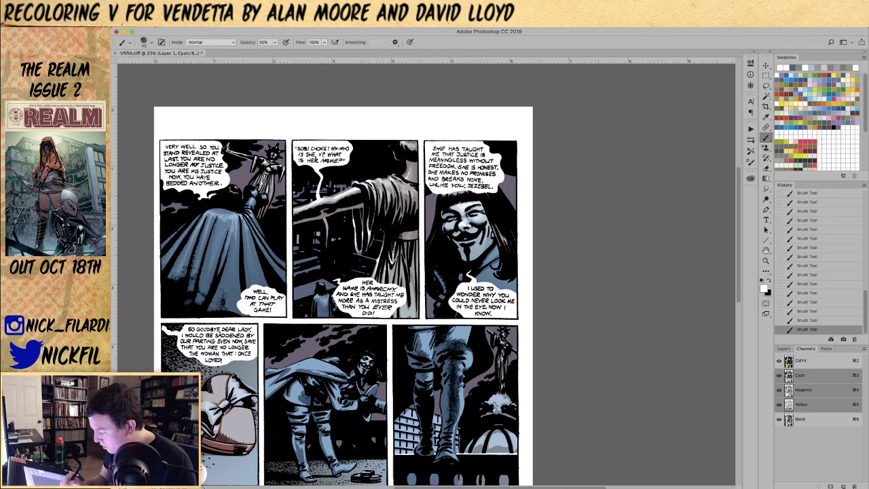
key("0")
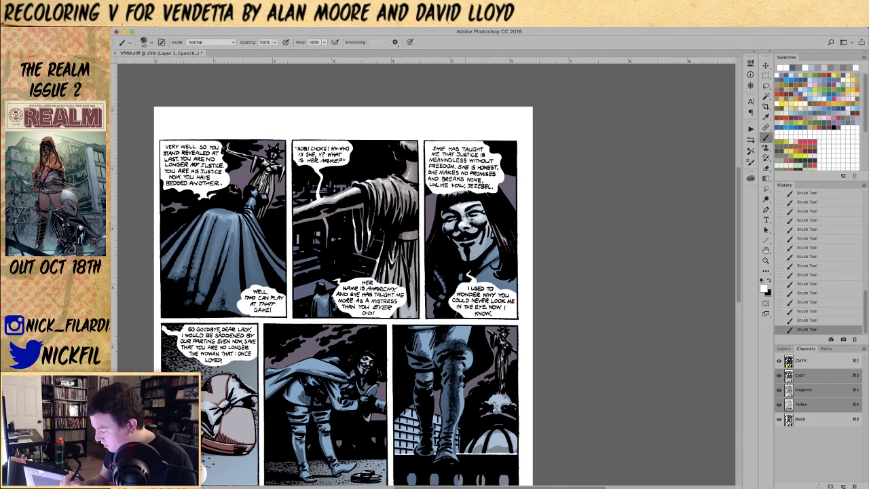
key("5")
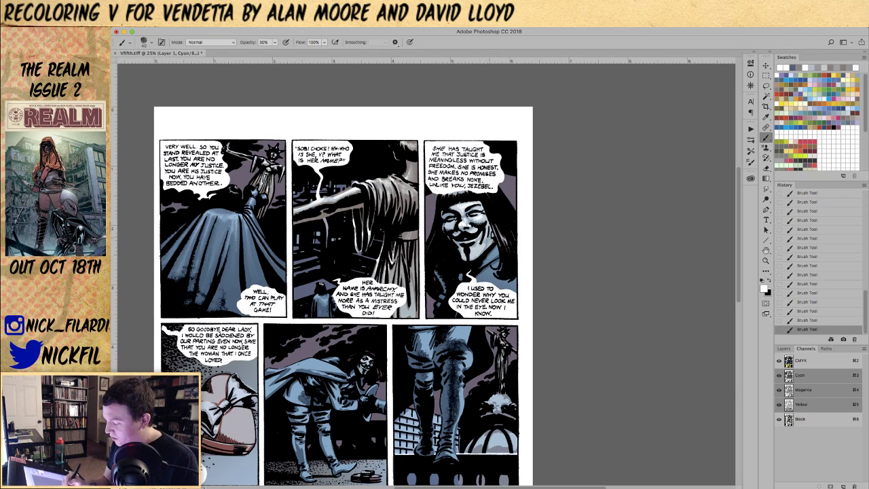
key("0")
left_click(209, 42)
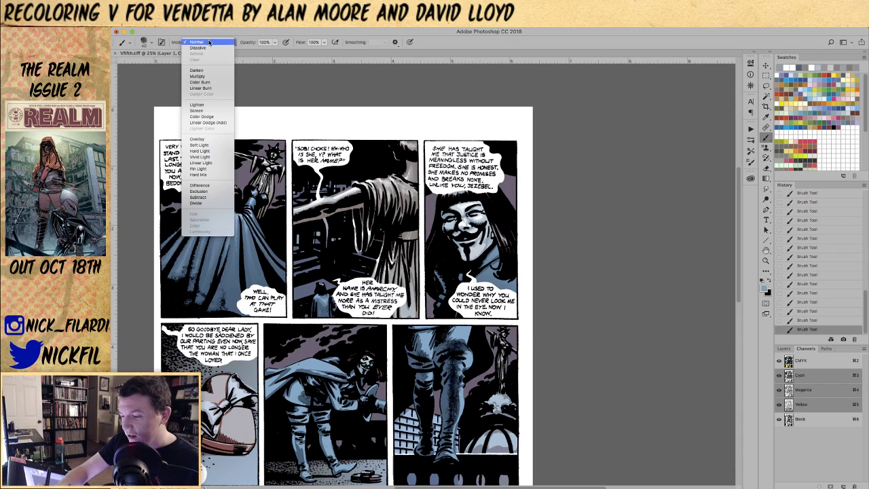
left_click(209, 42)
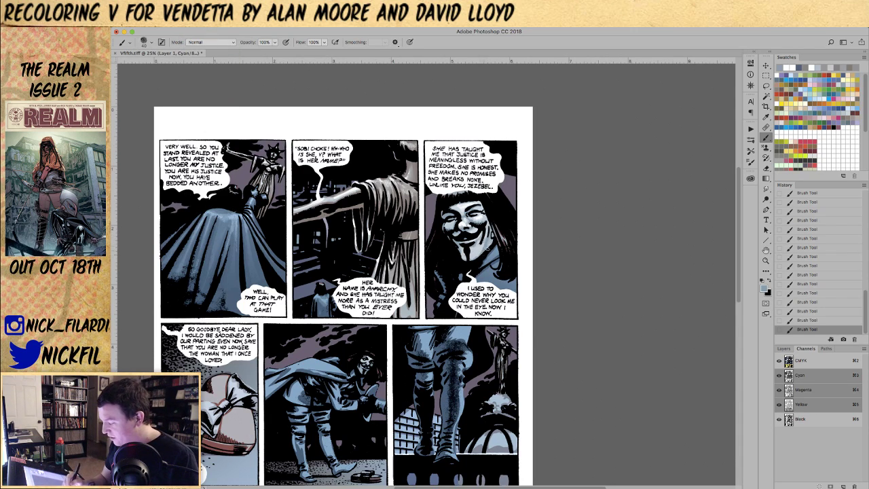
- Sample light blues and near-white from the mask and blend its cheek and eye areas at 100% and 50% opacity
left_click(480, 251, "alt")
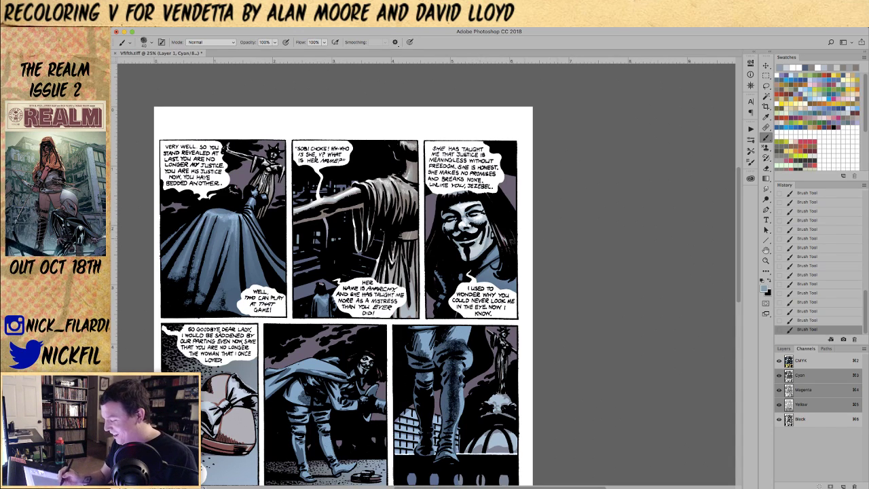
left_click(463, 224, "alt")
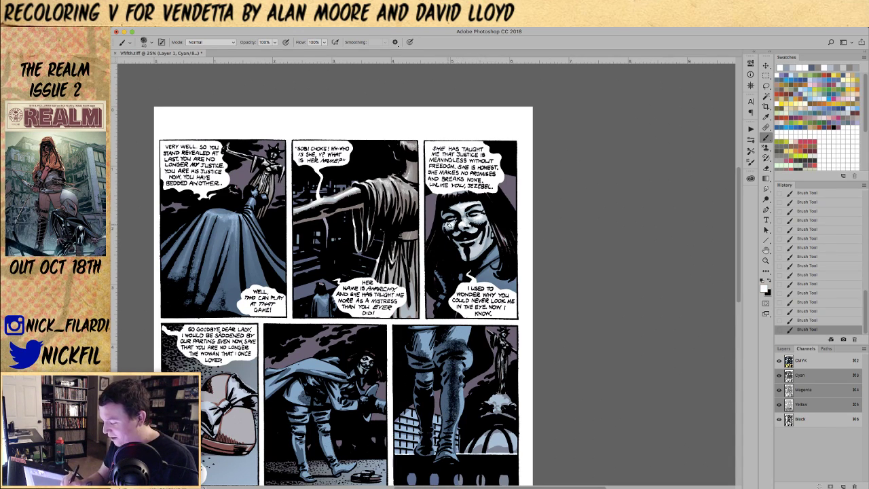
left_click(453, 223, "alt")
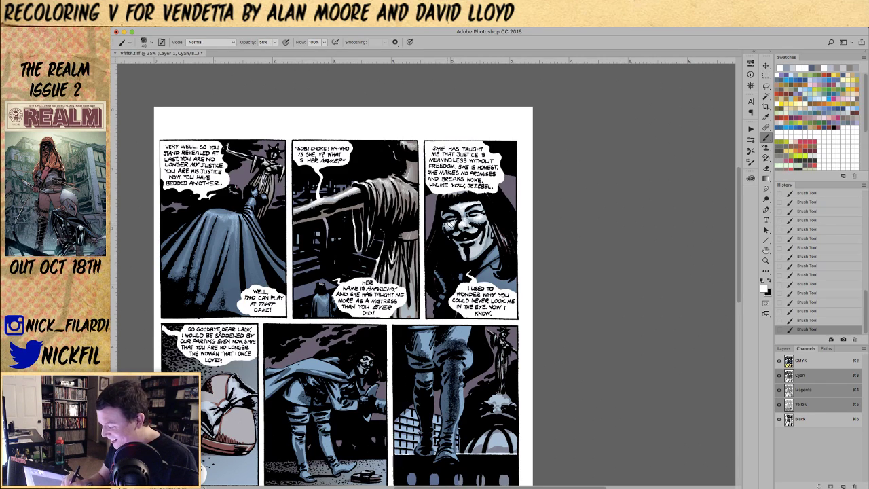
key("5")
key("0")
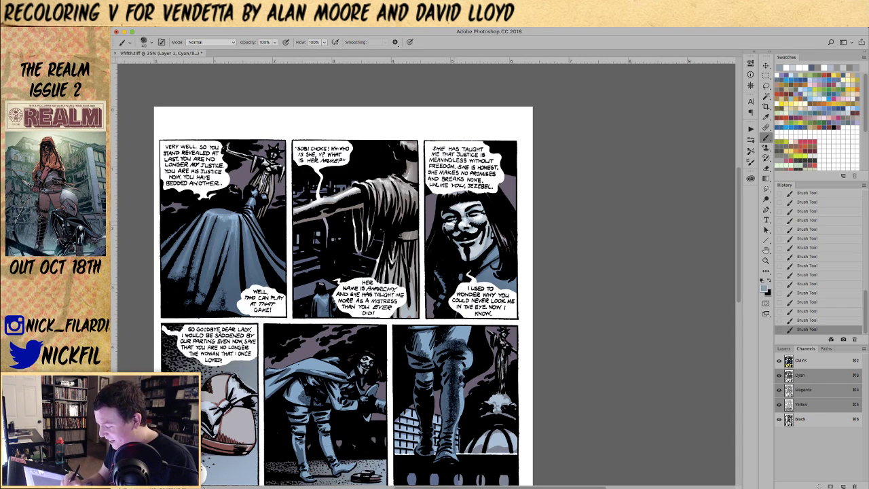
left_click(451, 226, "alt")
key("5")
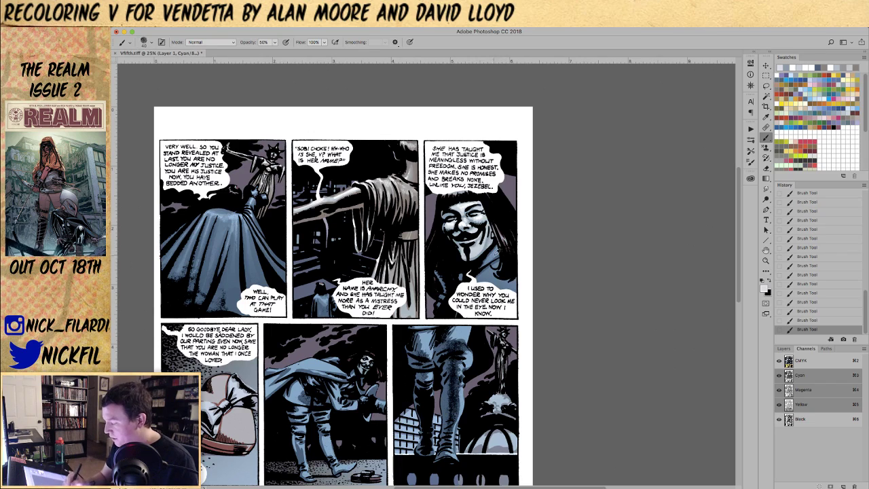
- Sample the third panel figure's shoulder blue, select the lower speech balloon by colour at tolerance 5, and invert the selection
left_click(495, 249, "alt")
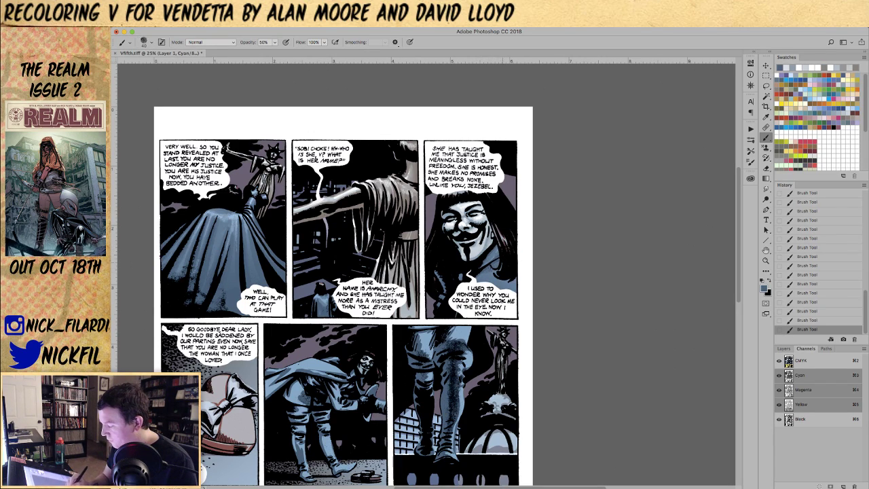
key("w")
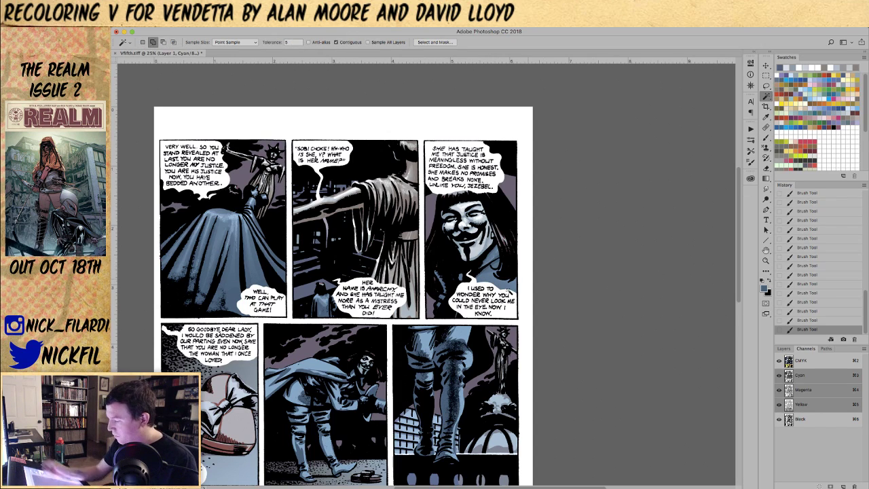
left_click(505, 281)
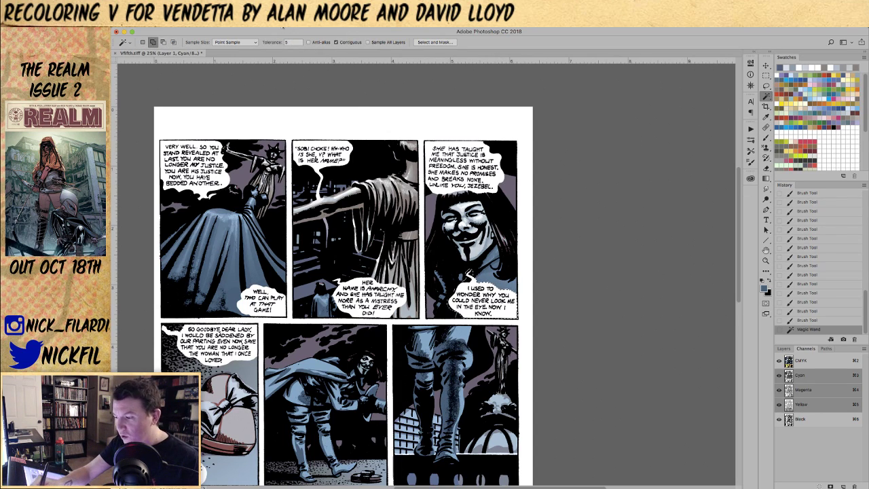
left_click(289, 21)
left_click(289, 55)
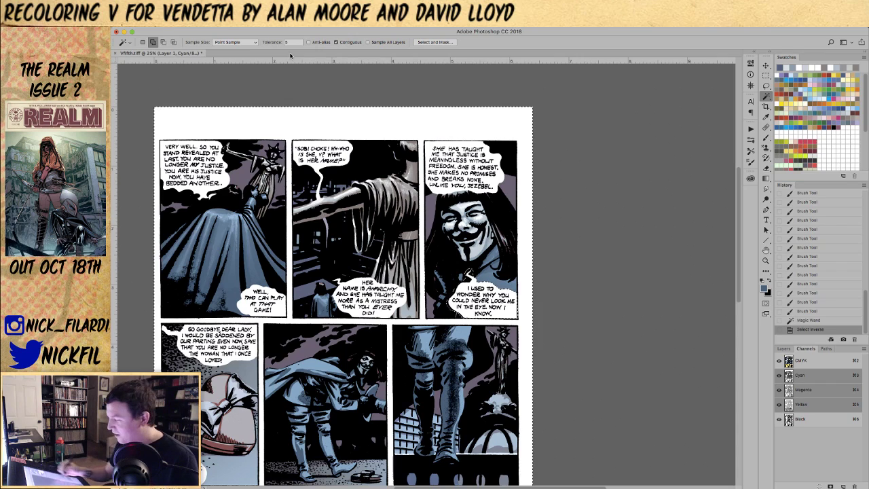
- Brush the shoulder around the masked-off balloon, paint white over the spill in the page margin, and deselect
key("b")
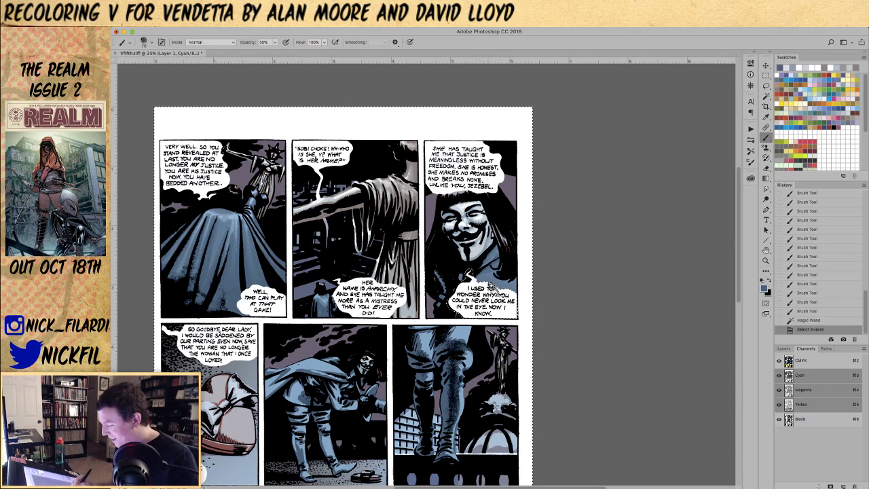
key("0")
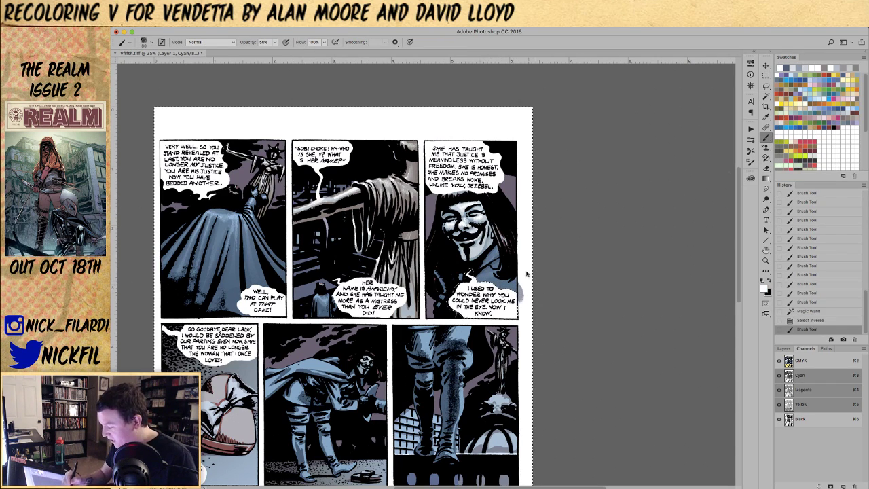
left_click_drag(527, 333, 523, 255)
key("ctrl+d")
- Sample a tone from the third panel figure's hair and brush the strands beside the mask at 50% opacity
left_click(767, 85)
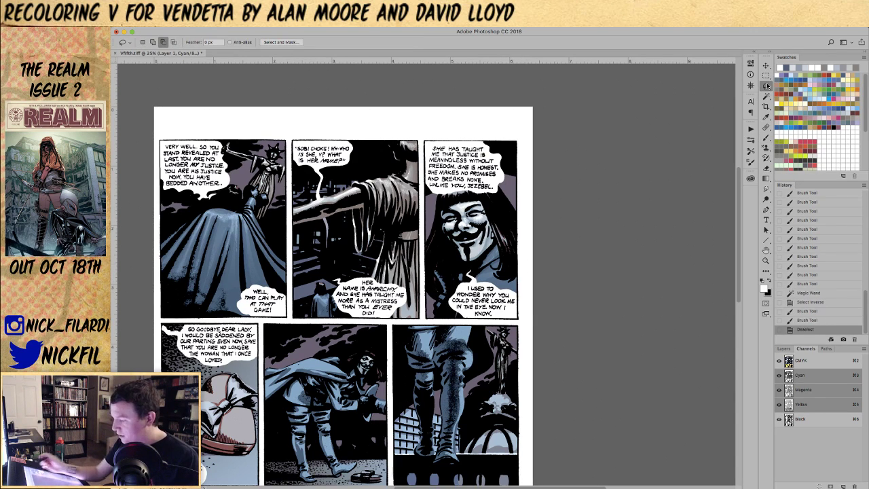
key("h")
left_click_drag(543, 303, 600, 272)
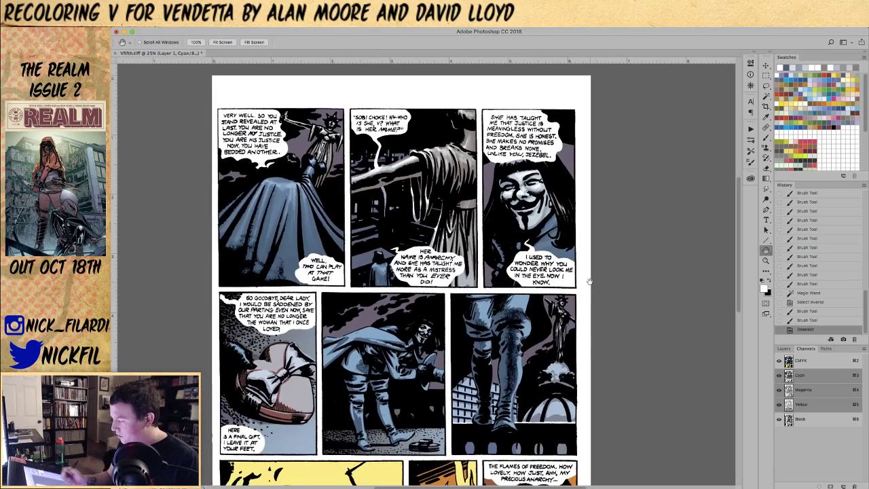
left_click(766, 136)
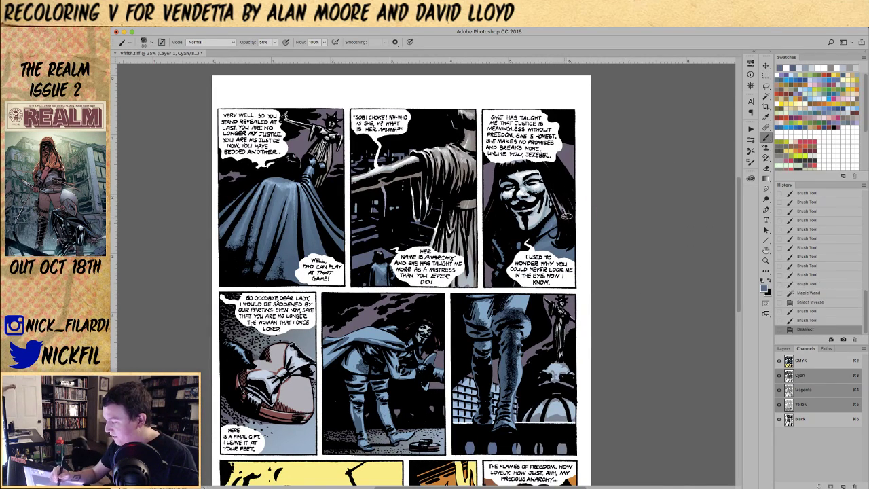
left_click(561, 210, "alt")
left_click_drag(553, 188, 573, 219)
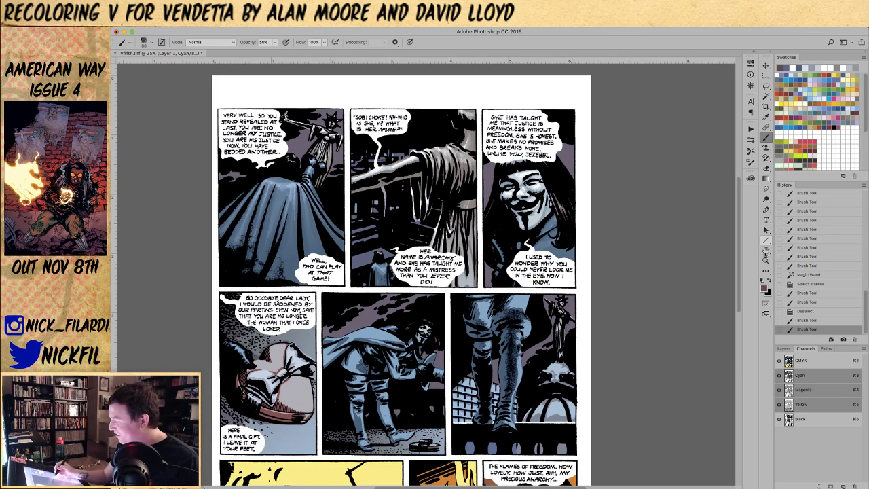
key("h")
mouse_move(593, 283)
left_mouse_down()
mouse_move(542, 308)
mouse_move(564, 302)
mouse_move(584, 255)
left_mouse_up()
key("b")
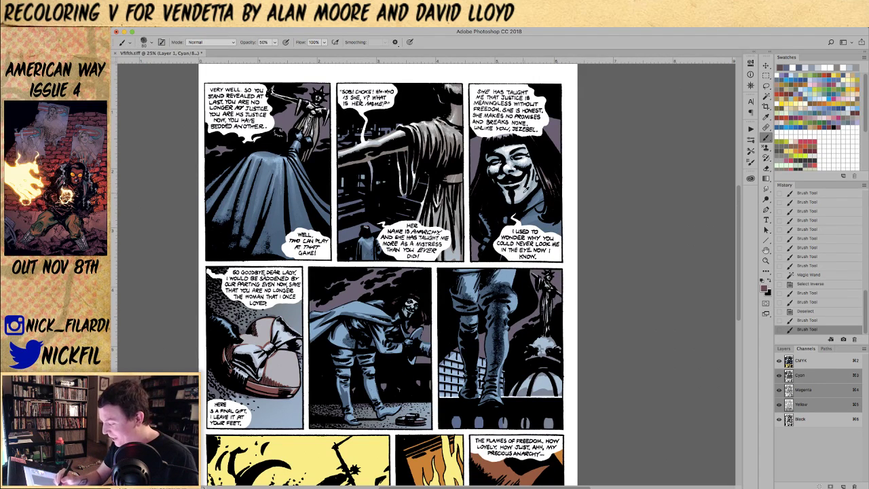
key("h")
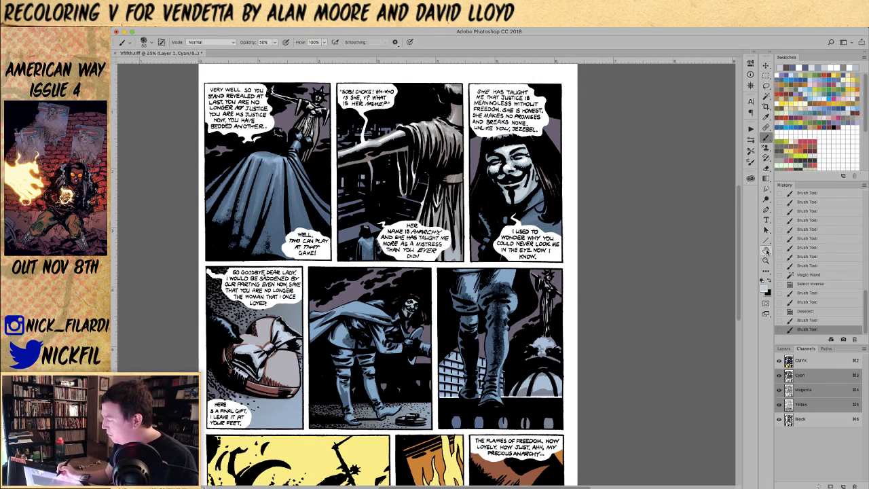
- Brush blue shading onto the striding figure's upper leg in the boots panel, first at 50% and then at 100% opacity
left_click_drag(505, 319, 505, 259)
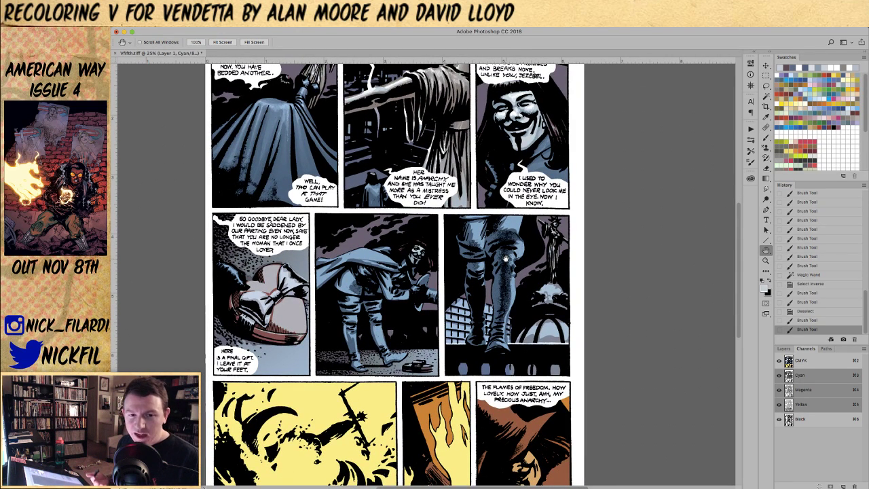
key("b")
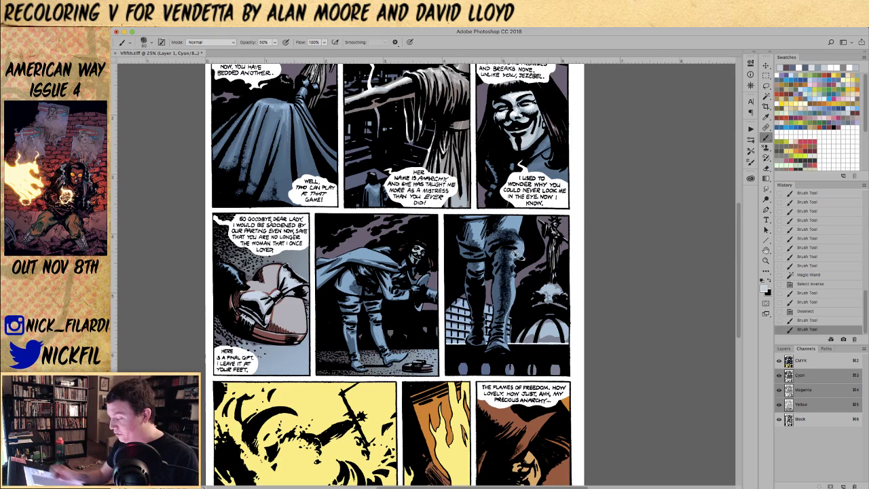
mouse_move(507, 222)
left_mouse_down()
mouse_move(531, 217)
mouse_move(525, 258)
mouse_move(514, 268)
left_mouse_up()
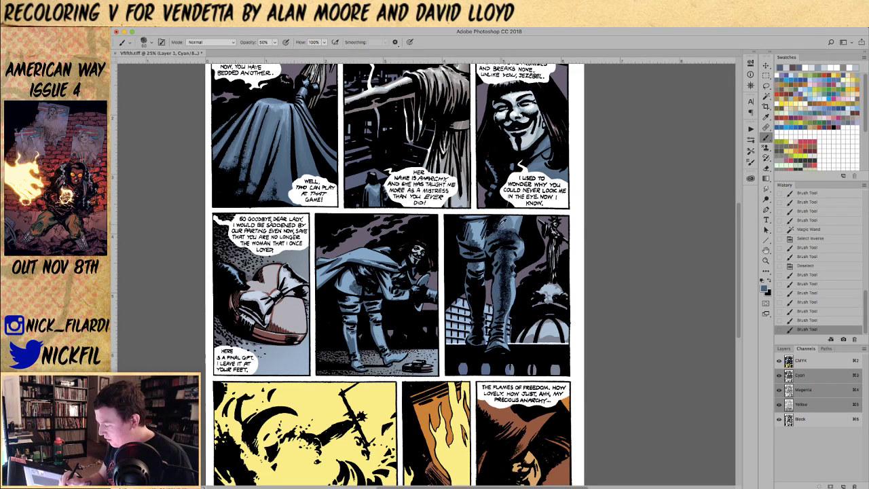
key("0")
left_click_drag(506, 231, 508, 223)
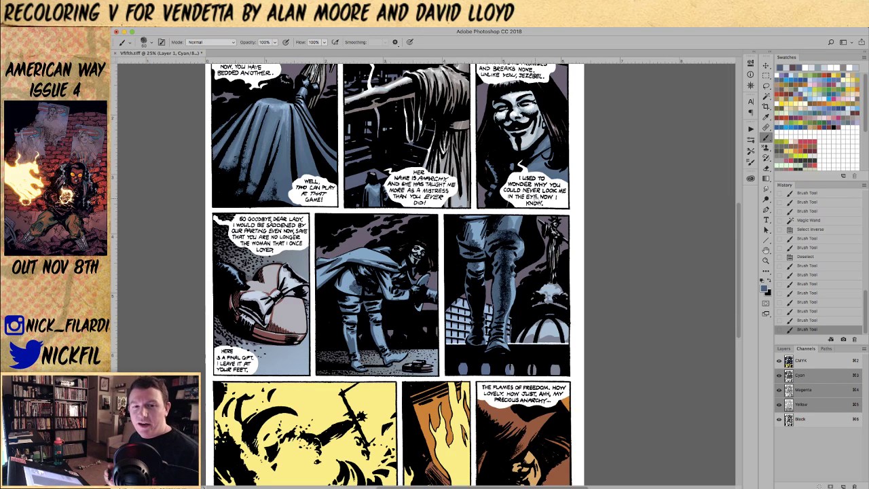
- Sample the upper leg's blue, paint along the top of the trousers in the boots panel, and set the brush opacity to 50%
left_click_drag(602, 218, 588, 216)
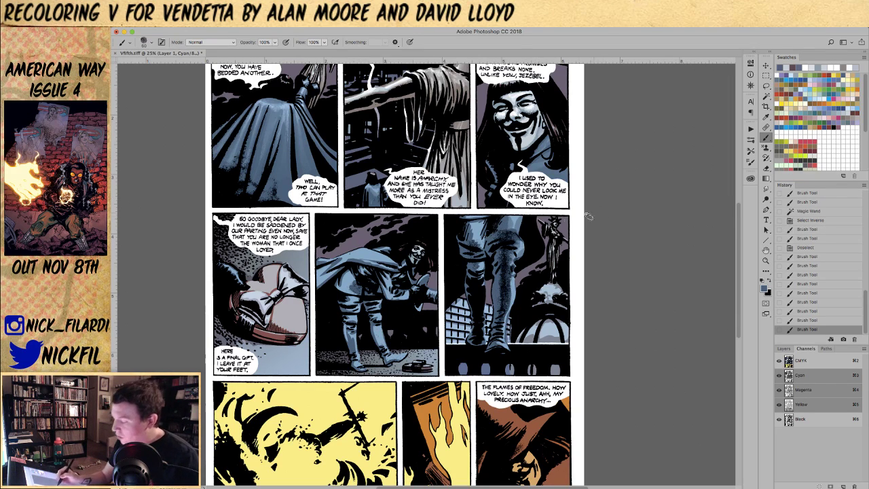
left_click(509, 222, "alt")
mouse_move(510, 218)
left_mouse_down()
mouse_move(478, 242)
mouse_move(486, 222)
mouse_move(471, 229)
mouse_move(478, 232)
mouse_move(474, 225)
mouse_move(473, 249)
mouse_move(472, 233)
mouse_move(477, 248)
mouse_move(496, 218)
left_mouse_up()
left_click(520, 233)
key("5")
key("0")
key("5")
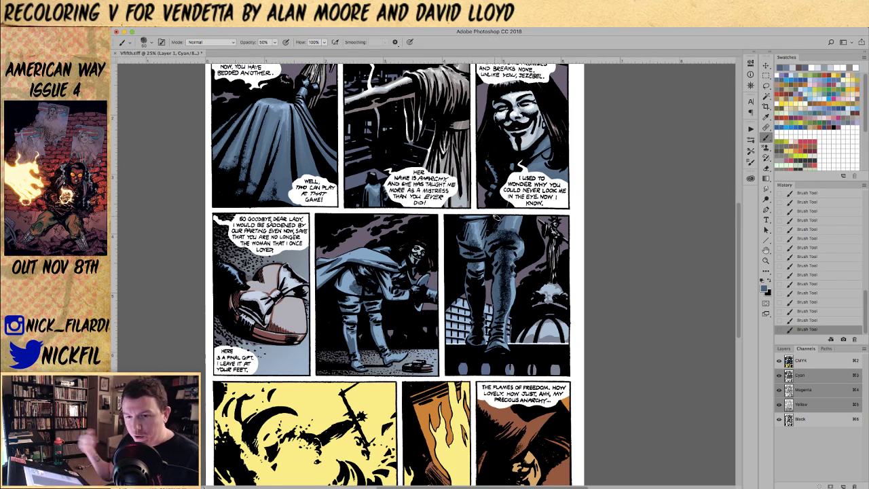
- Shade the rear trouser leg in the boots panel with a blue sampled from it, and set the brush opacity to 100%
left_click(473, 225, "alt")
left_click_drag(474, 225, 477, 233)
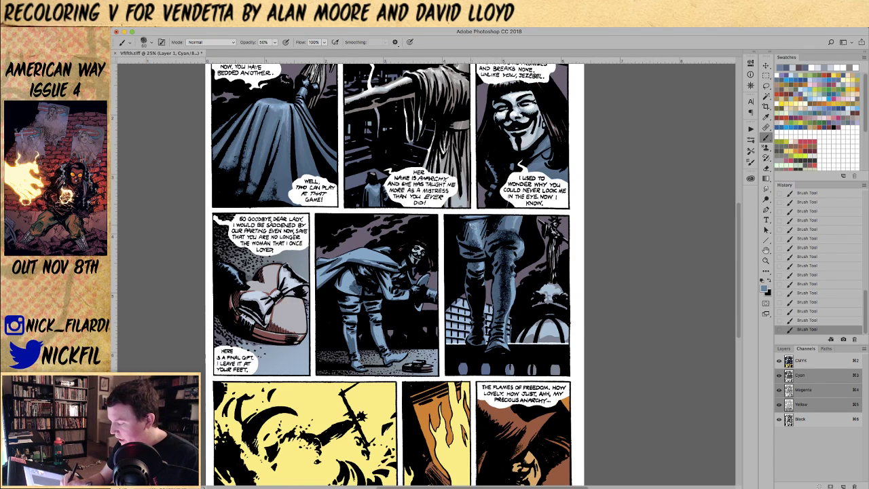
key("0")
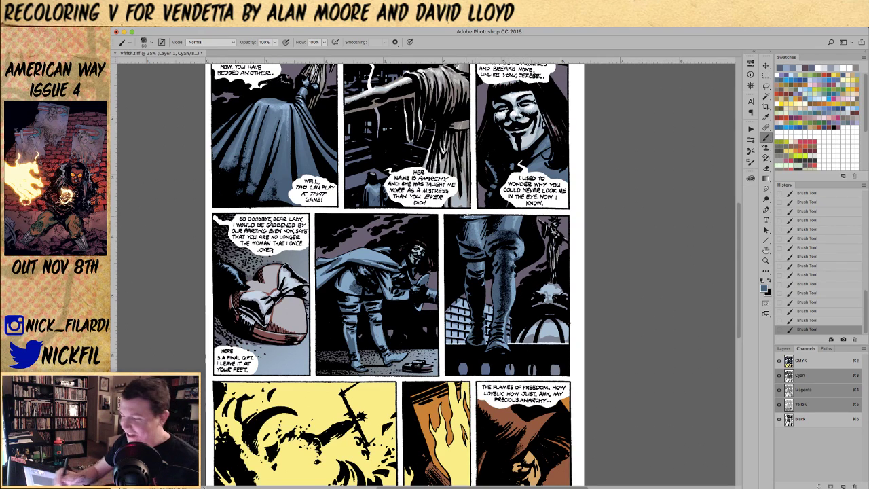
- Try the brush in Screen mode with a blue sampled from the cape panel, and return the brush mode to Normal
left_click(212, 43)
left_click(205, 112)
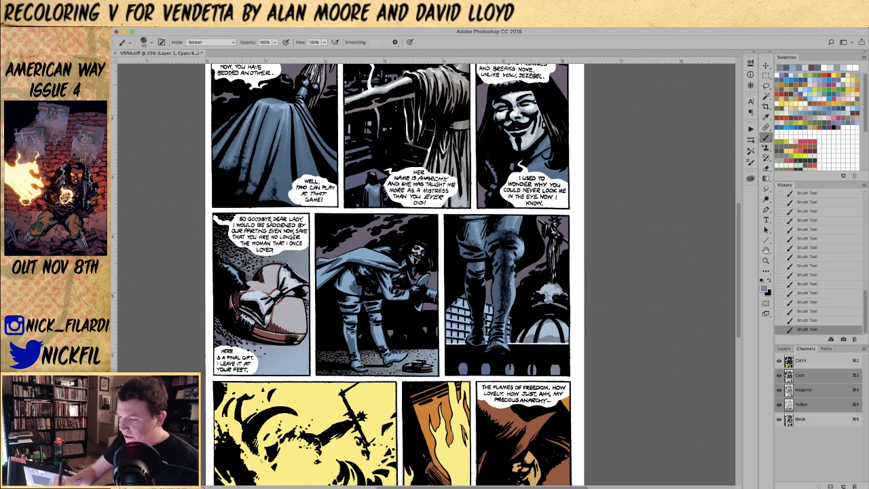
left_click(207, 44)
left_click(208, 43)
left_click(287, 103, "alt")
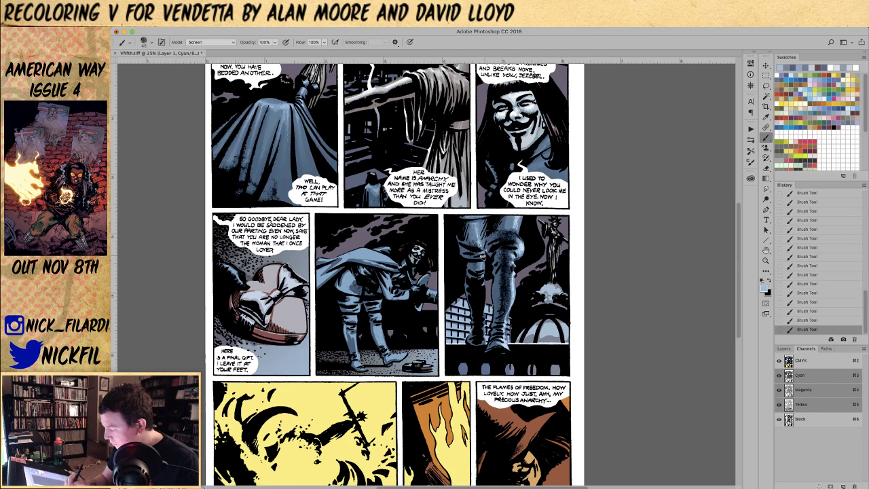
left_click(210, 42)
left_click(198, 31)
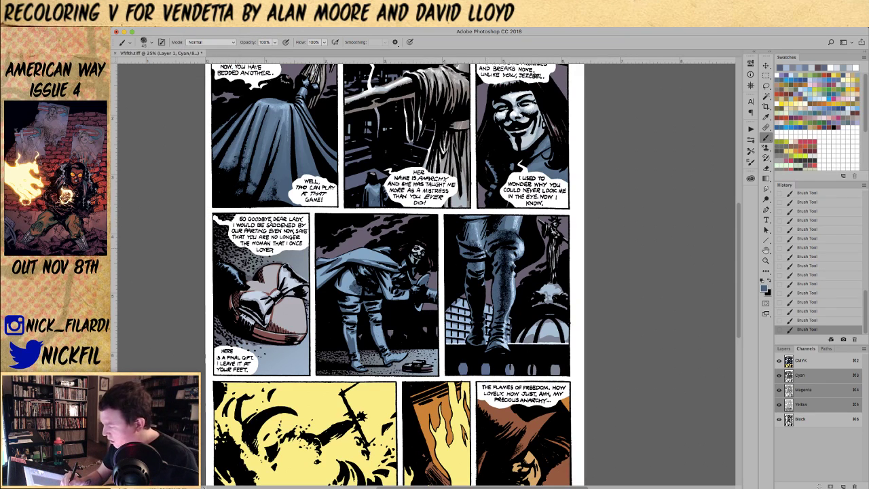
- Refine the rear trouser leg in the boots panel with blues sampled from it, using the brush at 50% opacity
left_click(476, 235, "alt")
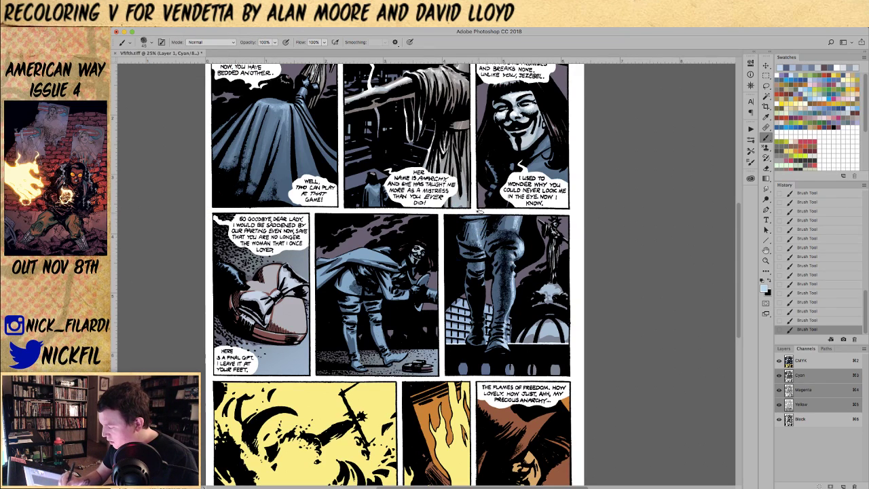
key("5")
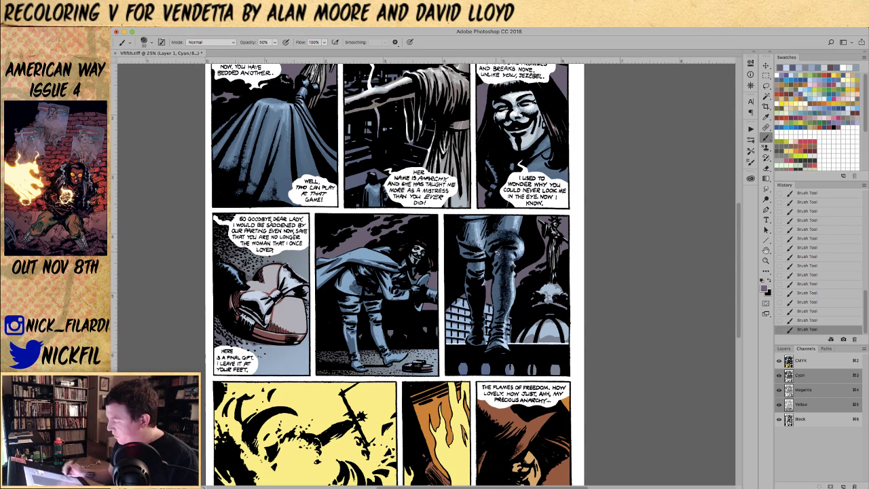
left_click(766, 250)
left_click_drag(618, 329, 572, 307)
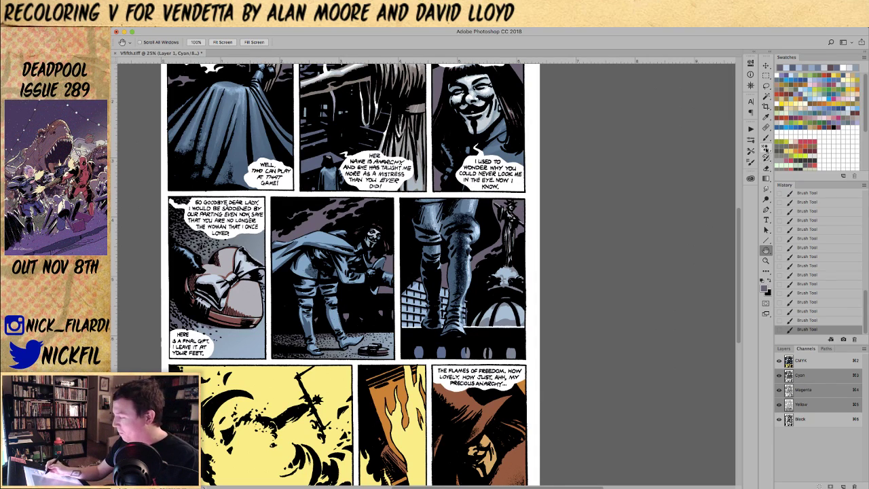
left_click(767, 135)
left_click(429, 210, "alt")
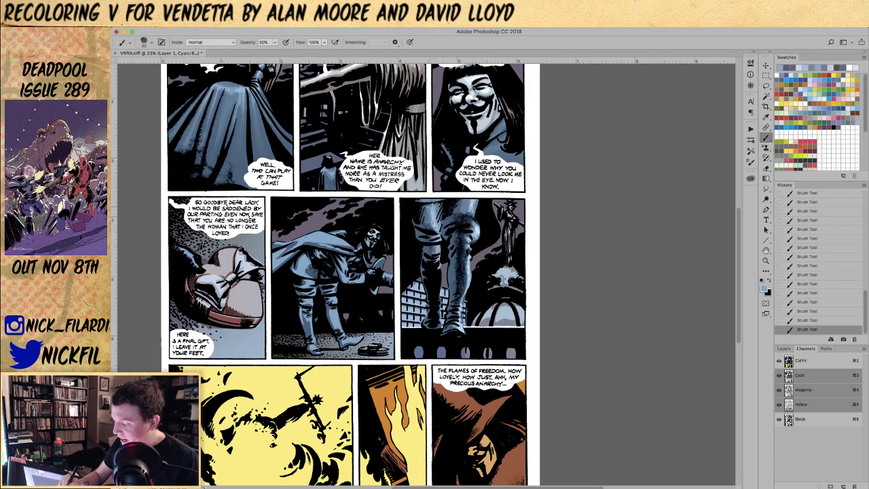
left_click(426, 214, "alt")
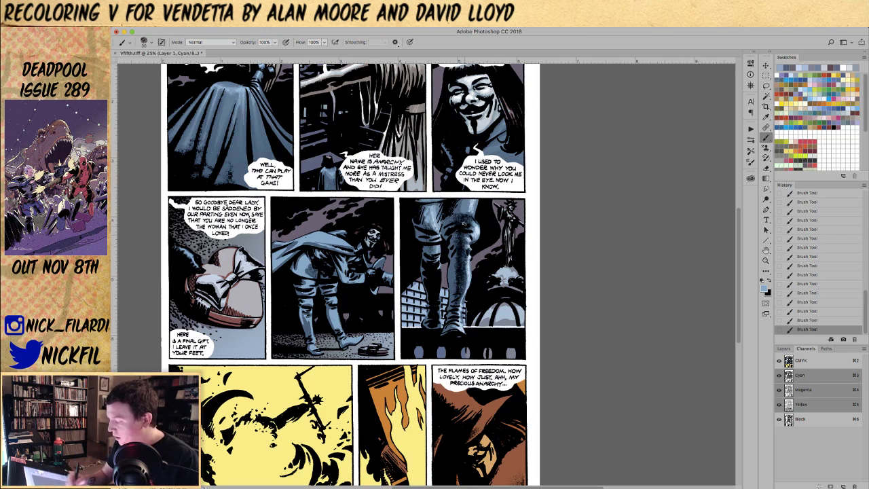
- Sample blues from the top of the front trouser leg in the boots panel to continue its shading
left_click(461, 202, "alt")
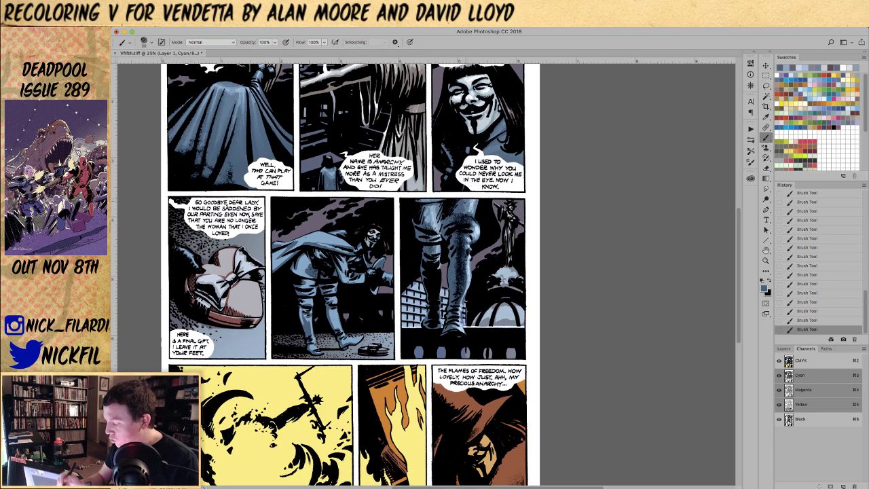
left_click(471, 196, "alt")
key("5")
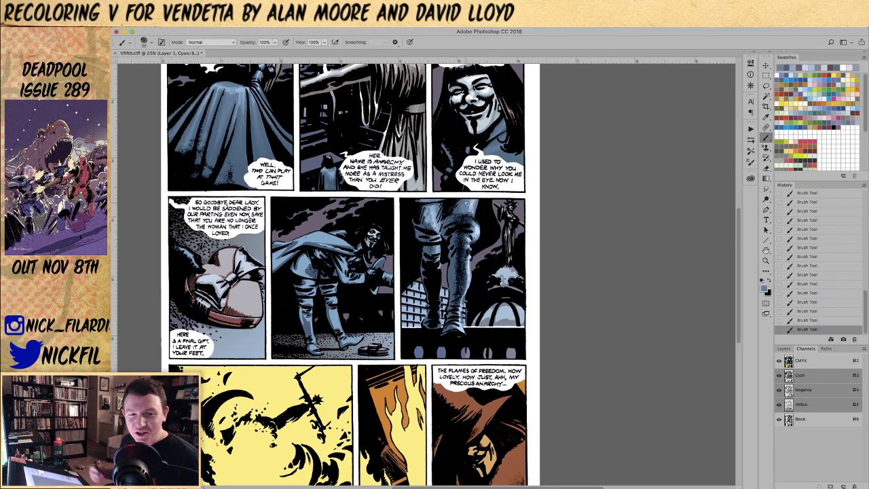
- Resume brushing the rear trouser leg in the boots panel with a tone sampled from its cloth
key("space")
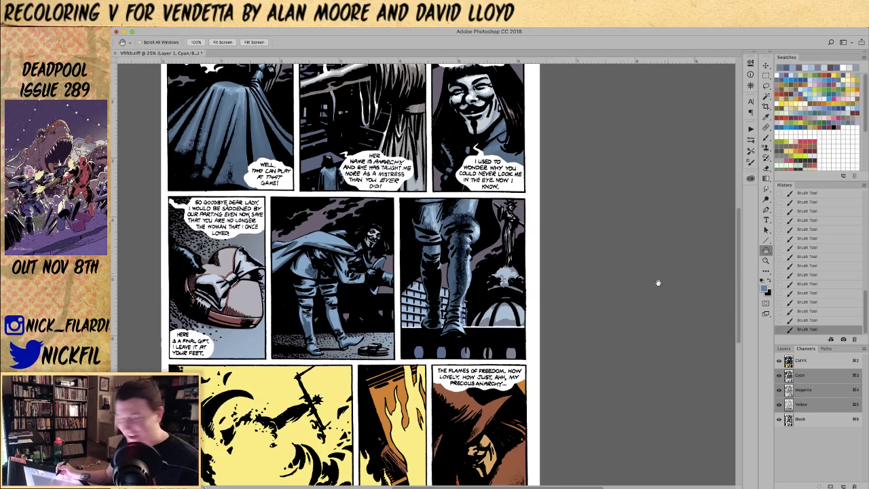
mouse_move(536, 291)
left_mouse_down()
mouse_move(564, 289)
mouse_move(578, 301)
left_mouse_up()
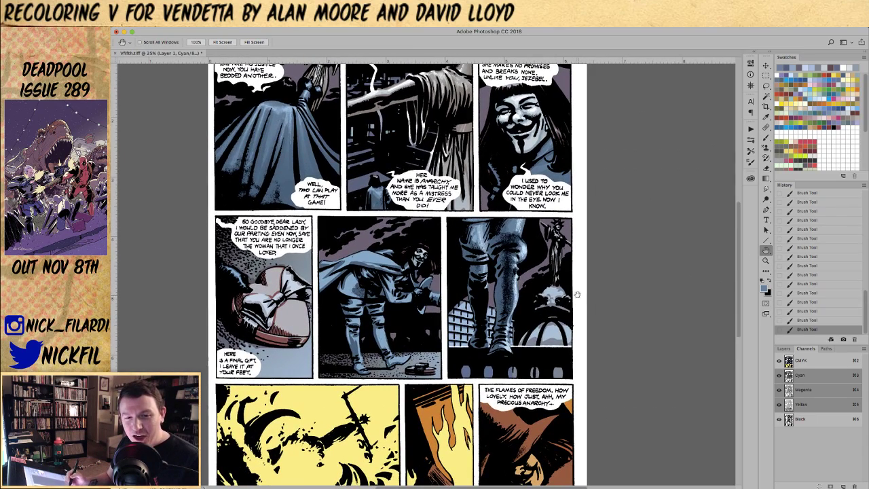
left_click_drag(577, 268, 578, 281)
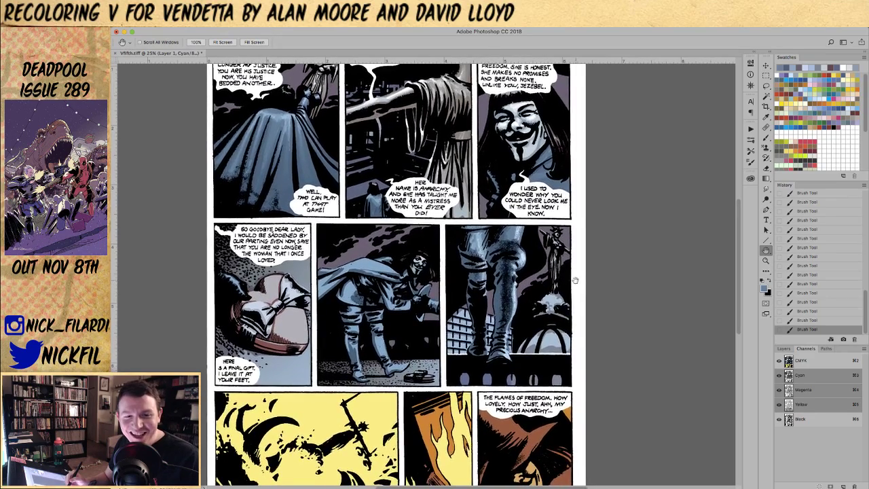
left_click_drag(578, 283, 574, 288)
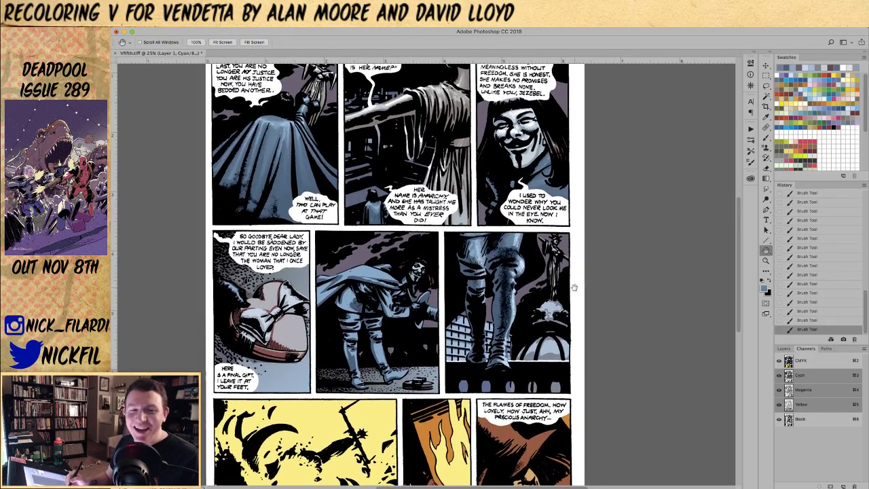
left_click(767, 137)
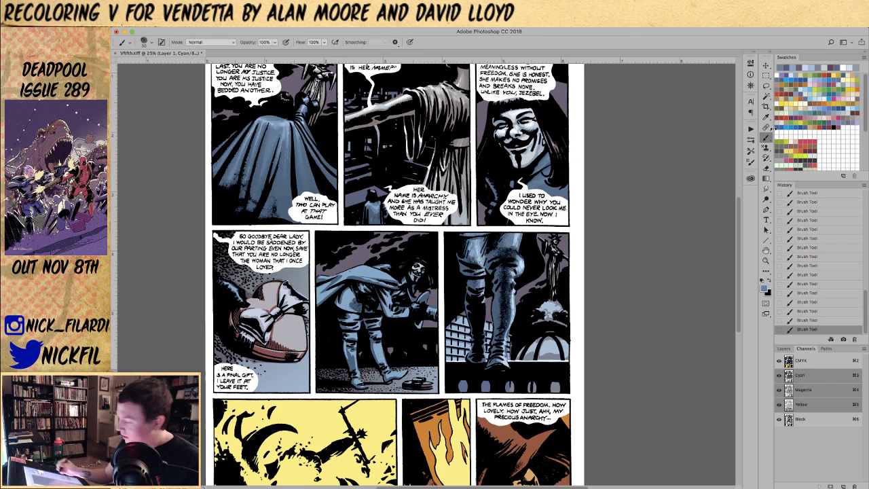
left_click(473, 252, "alt")
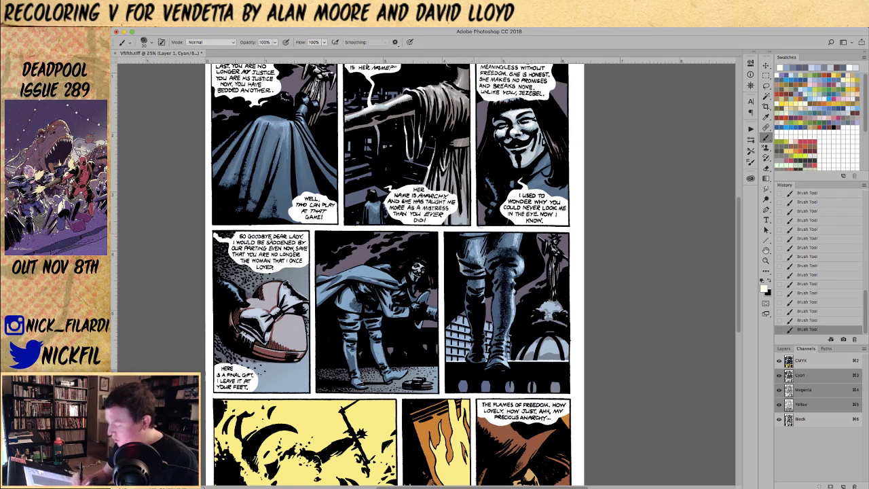
- Enlarge the boots panel to 50%, select the Background layer, and hide Layer 1 and Layer 2 to examine the original colouring
left_click(766, 260)
left_click(509, 279)
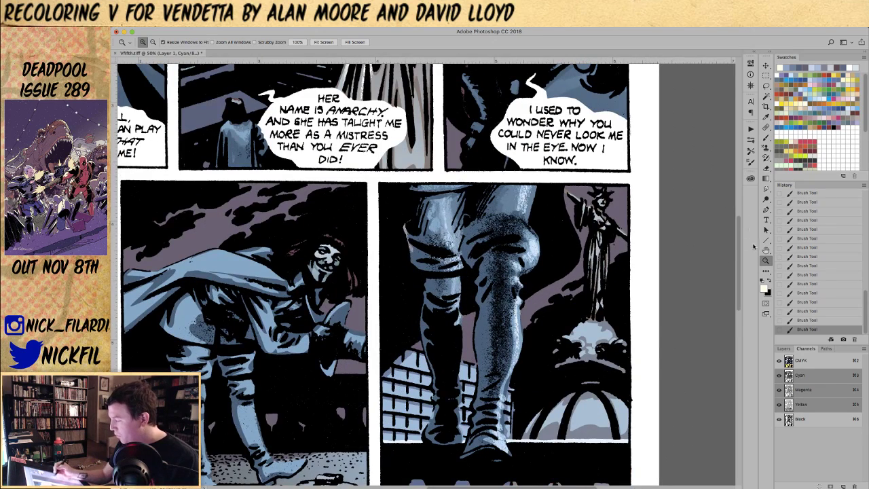
left_click(765, 251)
left_click_drag(543, 349, 460, 257)
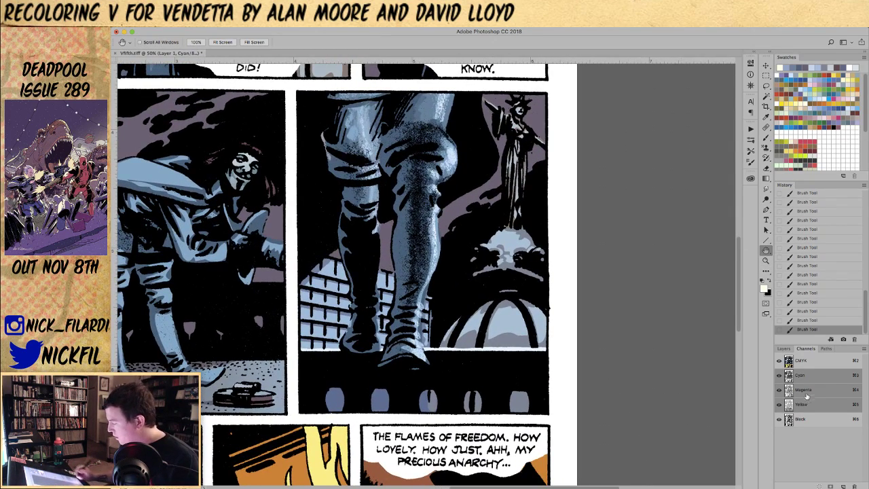
left_click(784, 348)
left_click(809, 425)
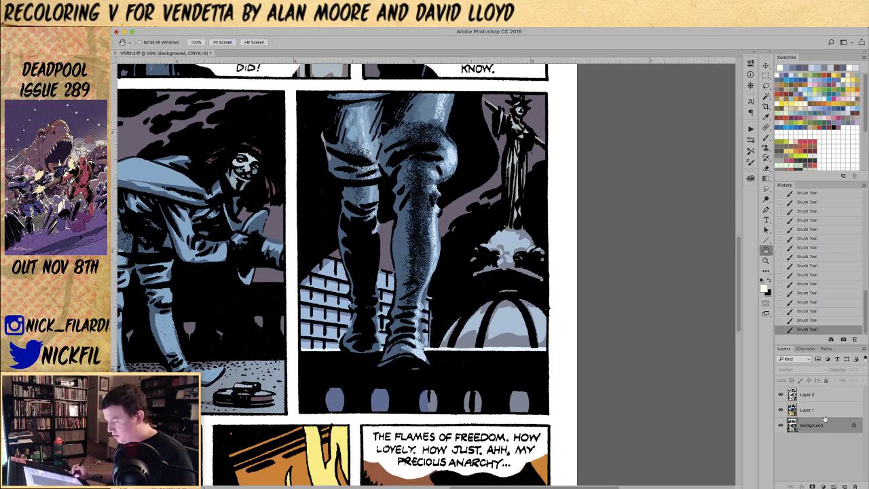
left_click(780, 410)
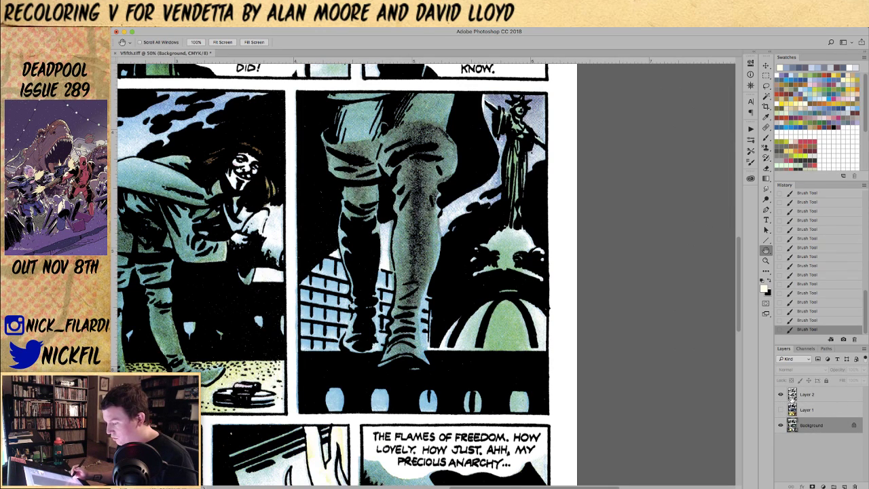
left_click(780, 394)
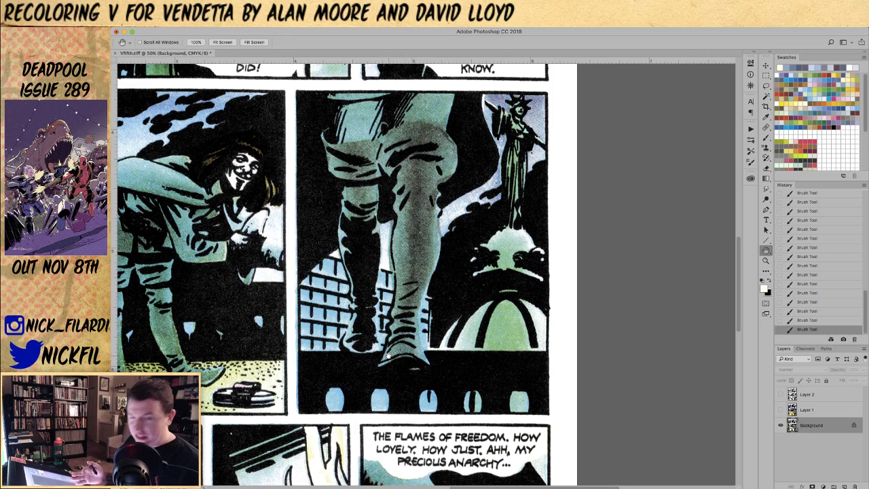
- Show Layer 1 and Layer 2 again and hide the Background layer
left_click(780, 410)
left_click(780, 424)
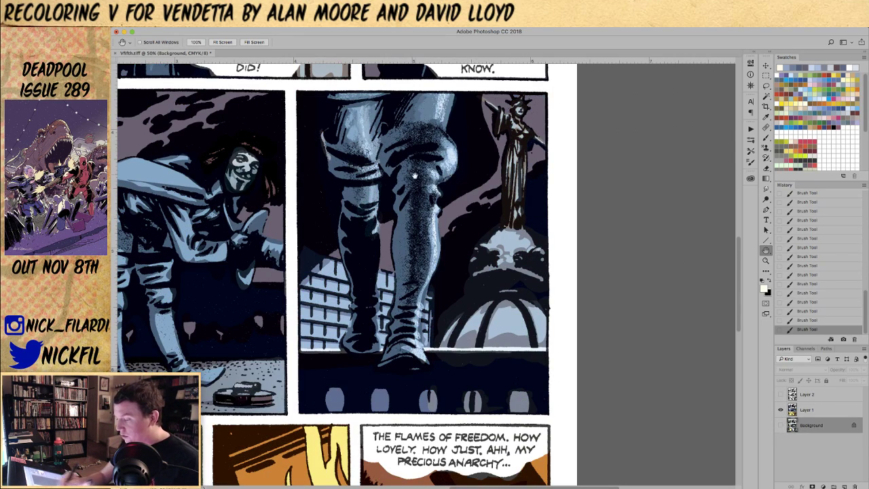
left_click_drag(419, 198, 434, 203)
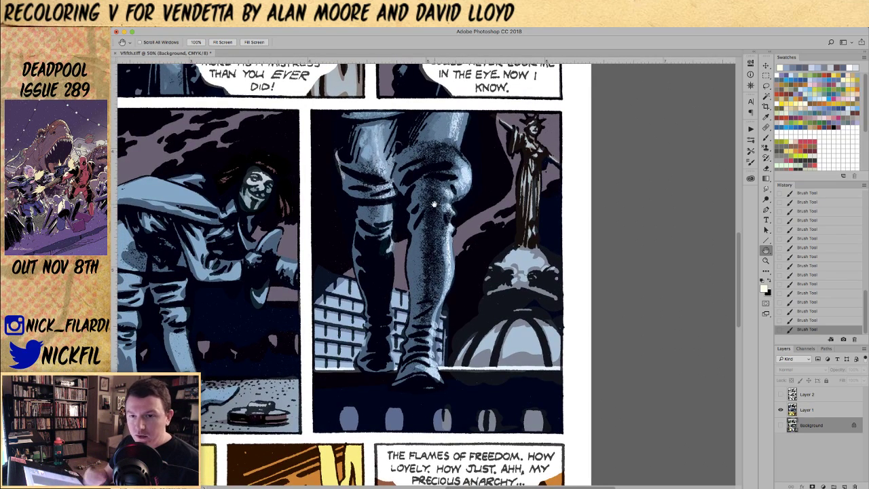
left_click(780, 394)
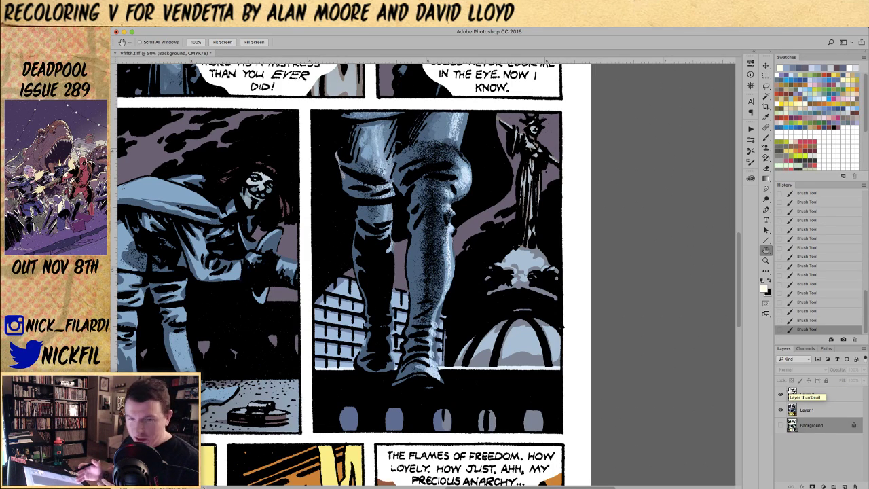
- Ready the brush on Layer 1, targeting only the Cyan, Magenta and Yellow channels with the Black channel visible
key("b")
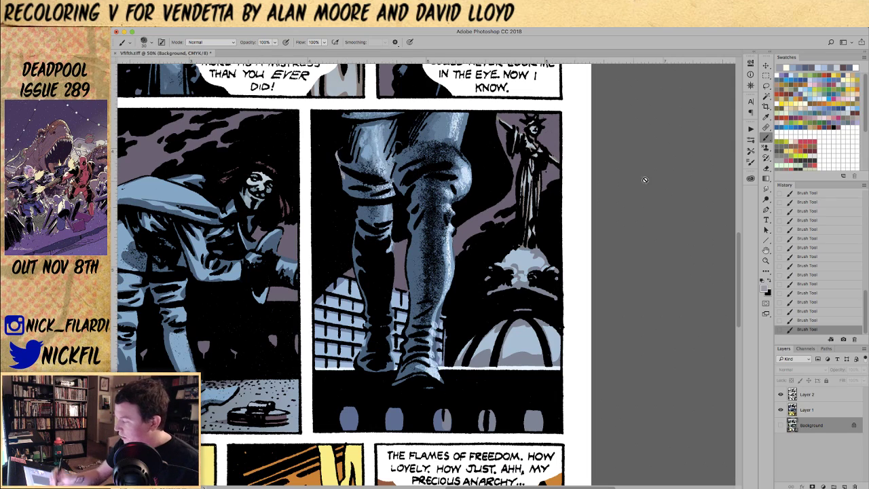
left_click(808, 410)
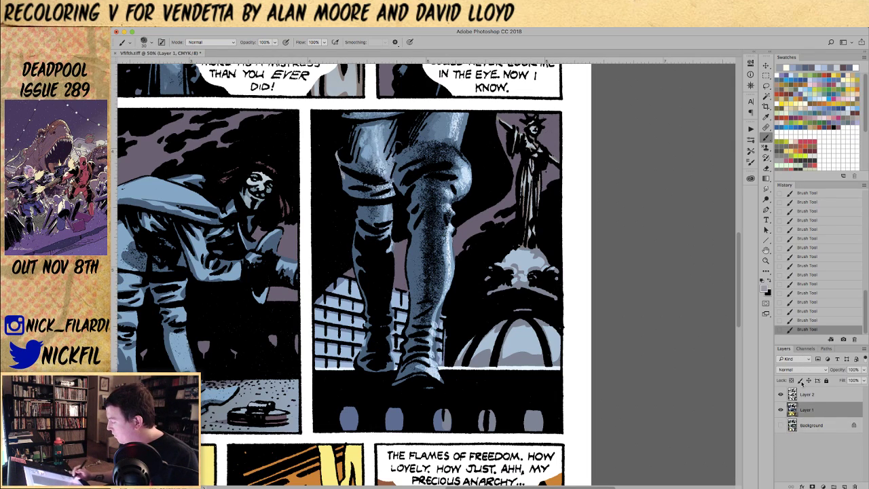
left_click(805, 348)
left_click(779, 419)
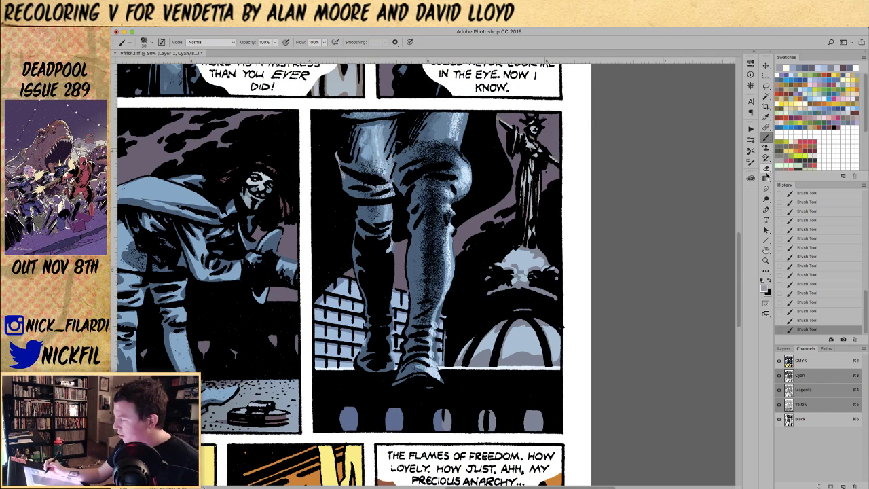
key("z")
left_click(518, 366, "alt")
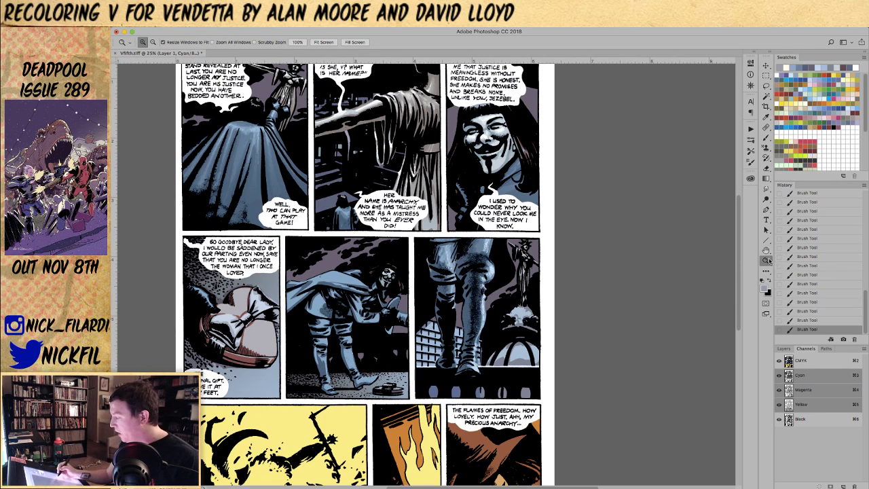
left_click(458, 285)
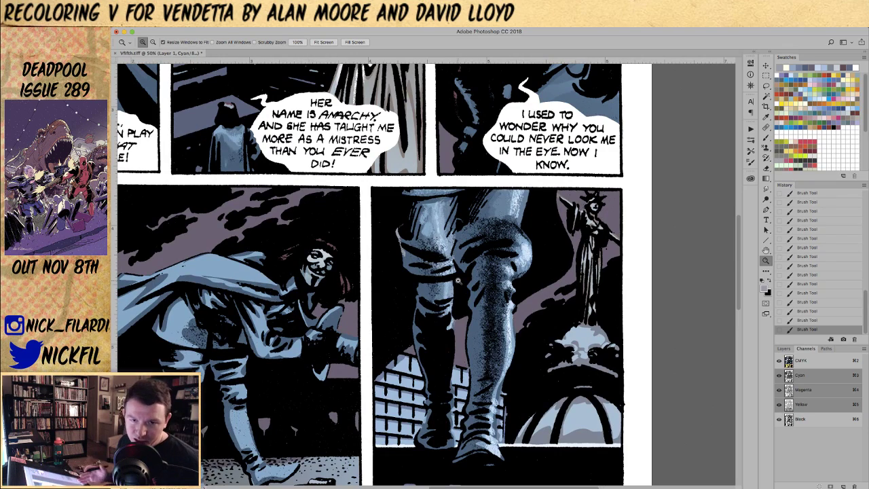
key("b")
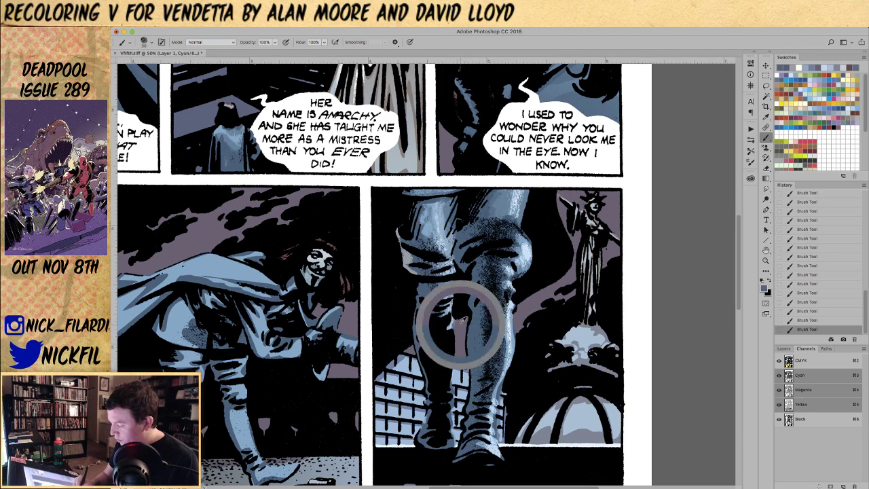
left_click(212, 43)
left_click(212, 109)
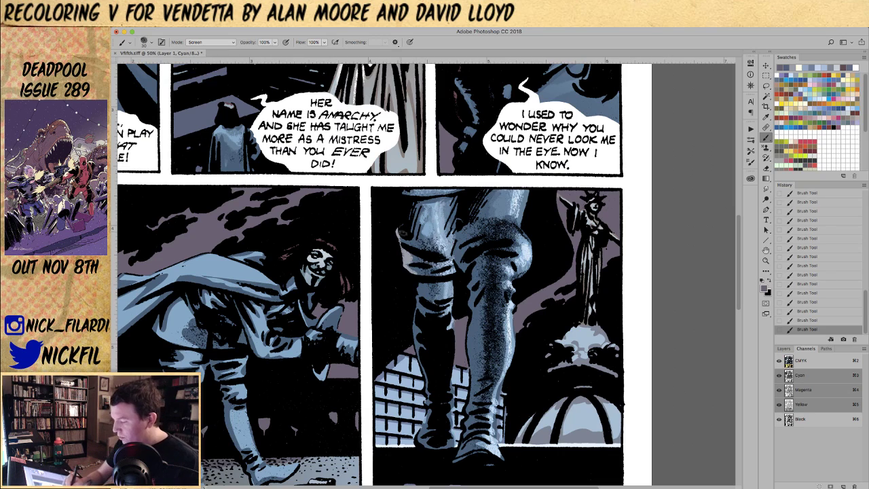
left_click(212, 42)
left_click(200, 36)
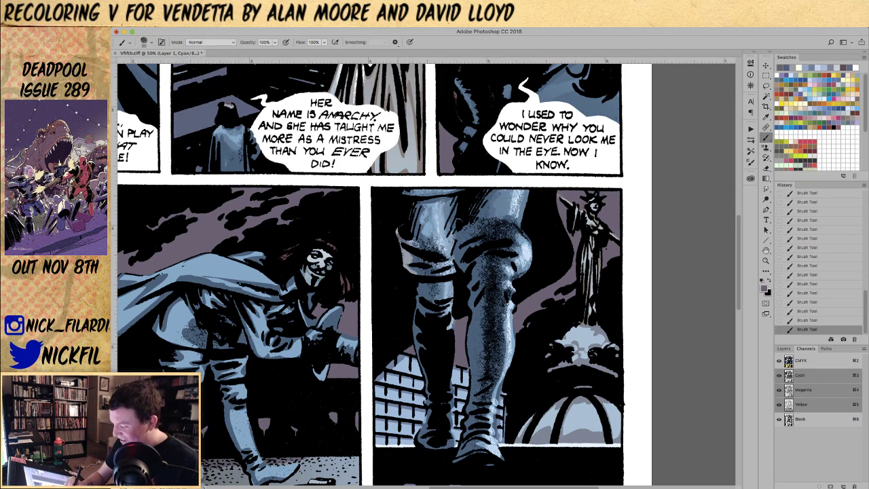
key("5")
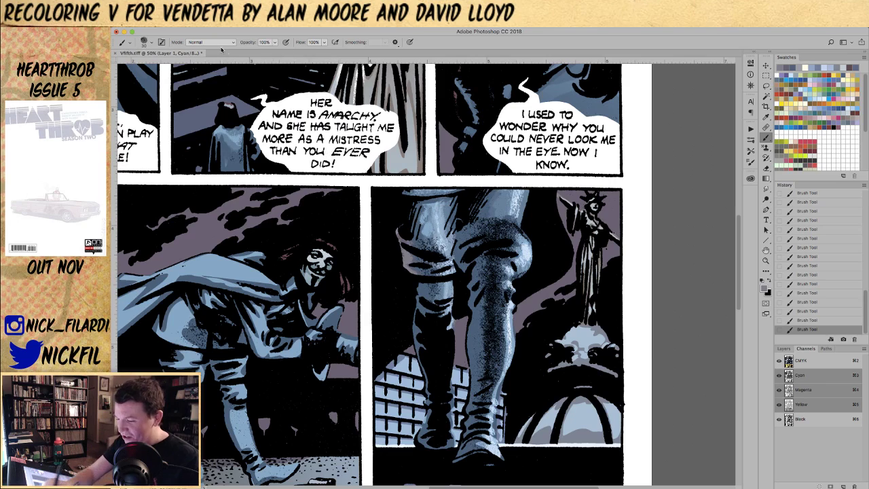
key("0")
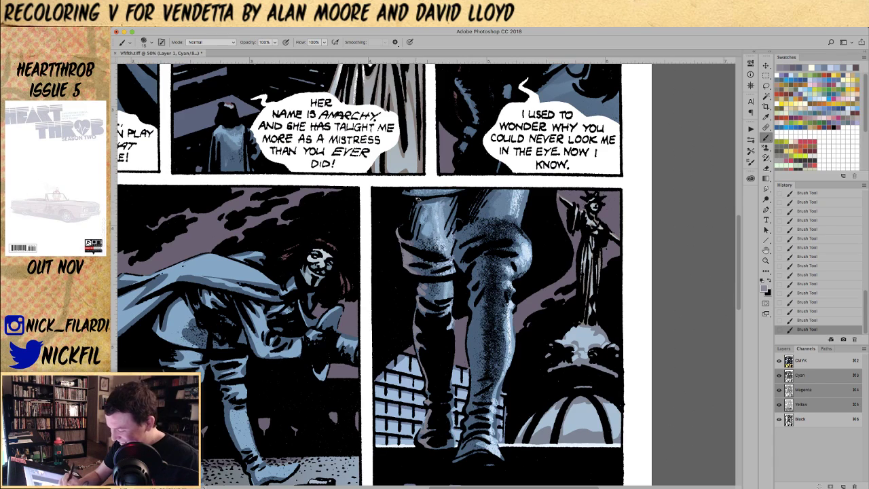
- Brush highlights in Screen mode along the outer edge of the rear leg, from the trouser cuff down to the boot
left_click(211, 42)
left_click(203, 110)
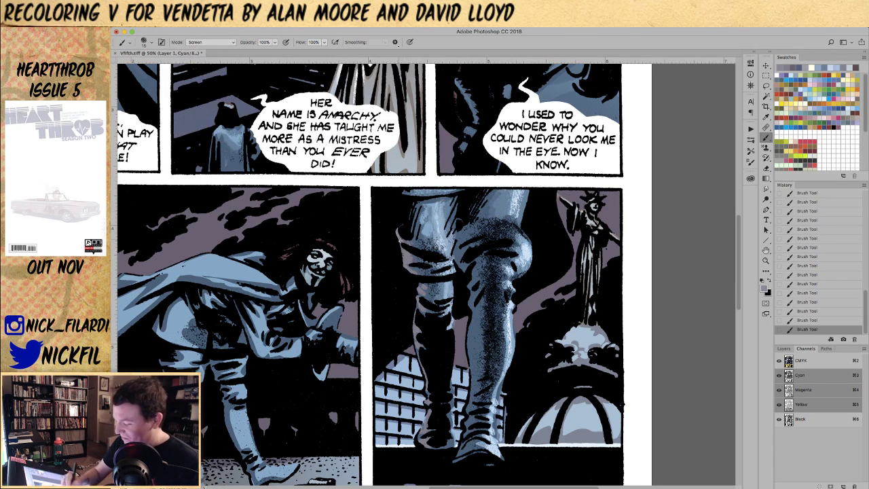
left_click_drag(405, 247, 405, 256)
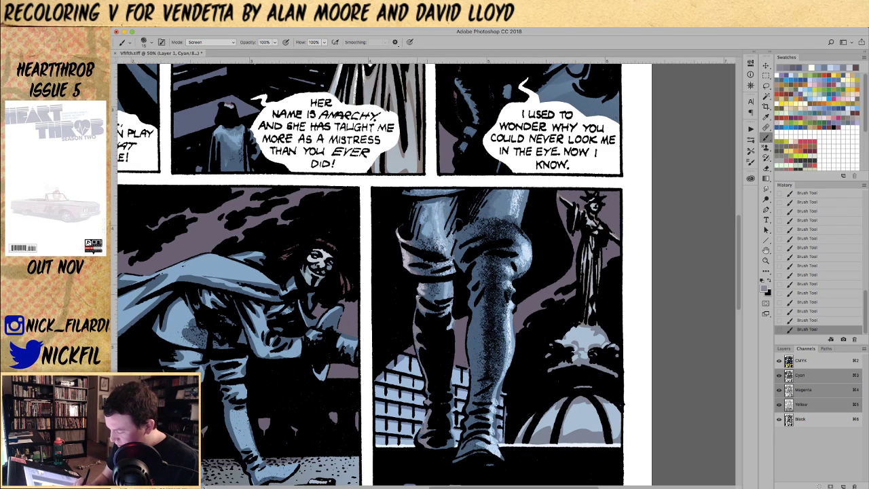
left_click_drag(416, 312, 416, 332)
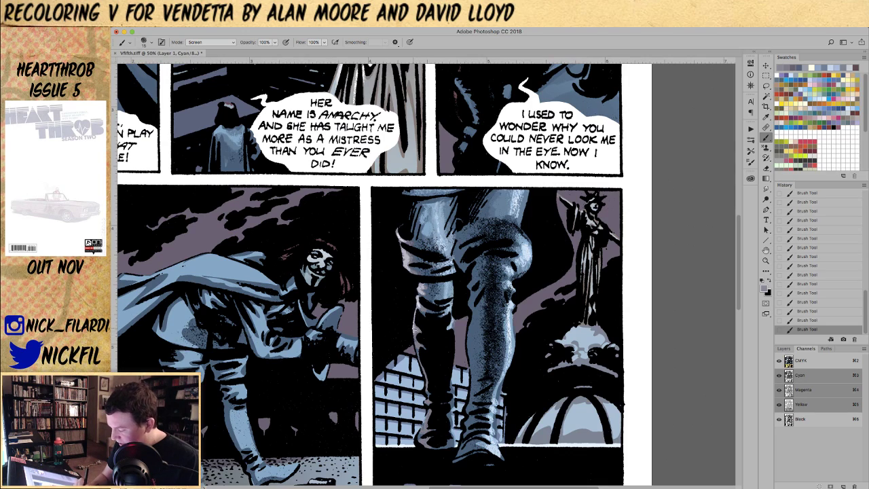
left_click_drag(427, 367, 424, 436)
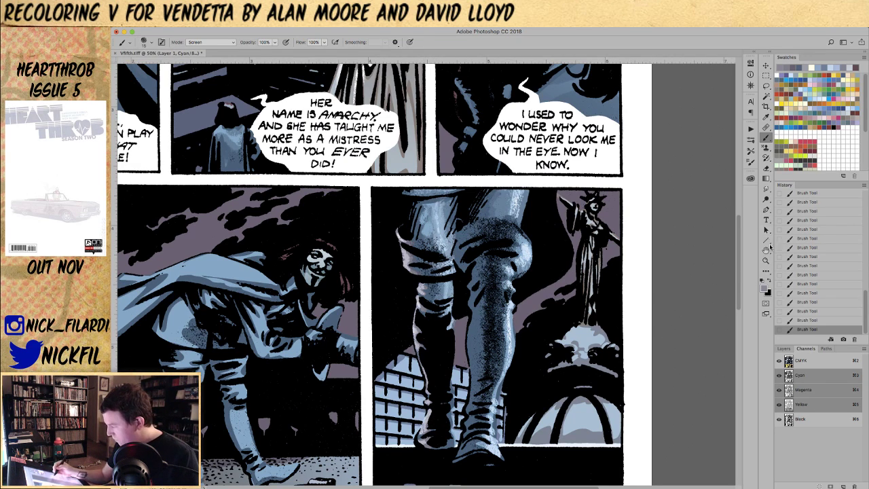
- Keep the muted grey-violet foreground colour #817c89 and brush a Screen-mode highlight beside the front leg's knee
left_click(767, 249)
left_click_drag(601, 354, 521, 286)
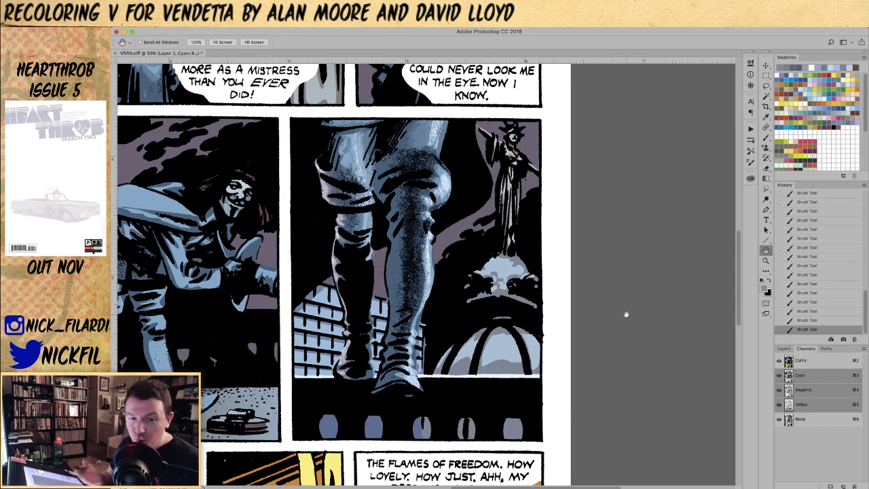
key("b")
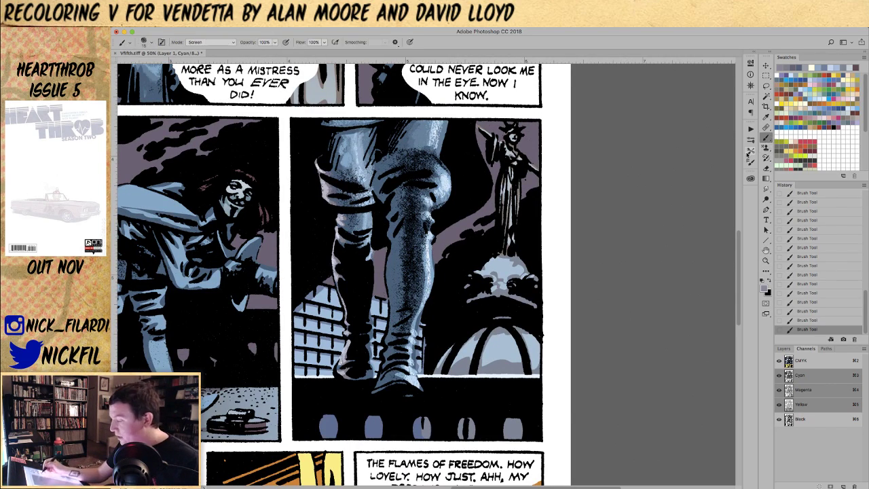
key("bracketleft")
key("bracketleft")
key("bracketleft")
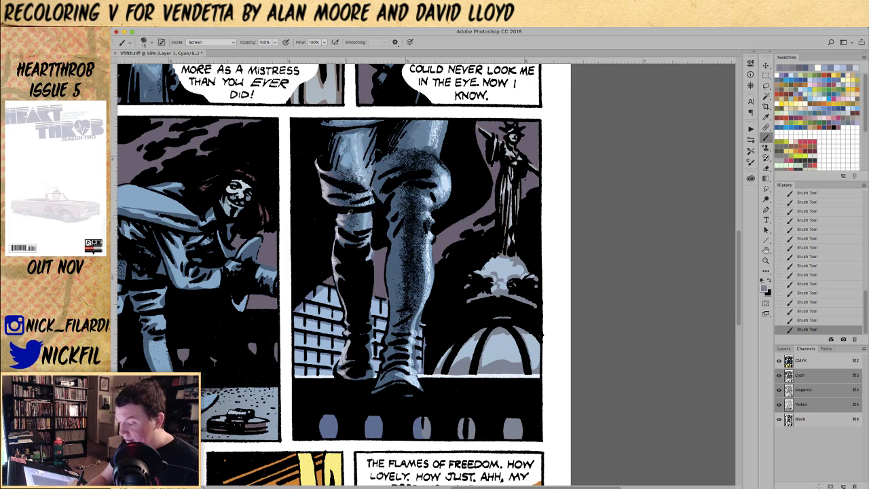
left_click(766, 289)
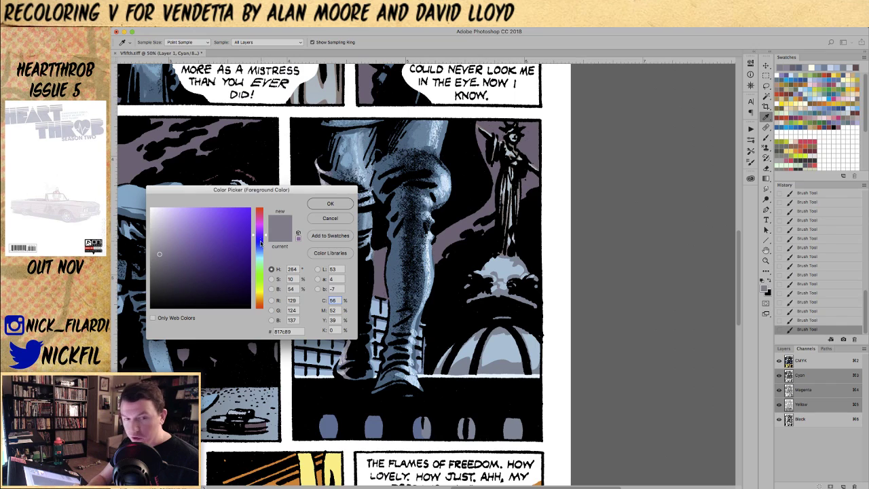
left_click(345, 205)
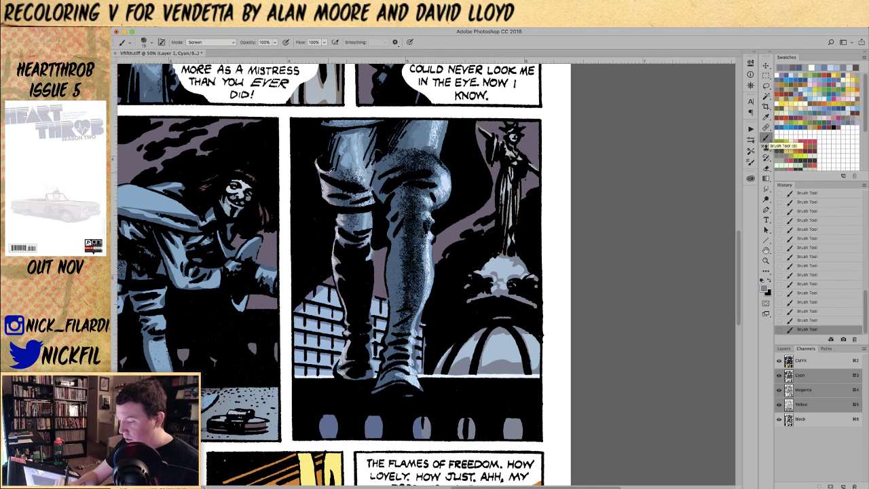
mouse_move(378, 181)
left_mouse_down()
mouse_move(385, 165)
mouse_move(376, 182)
left_mouse_up()
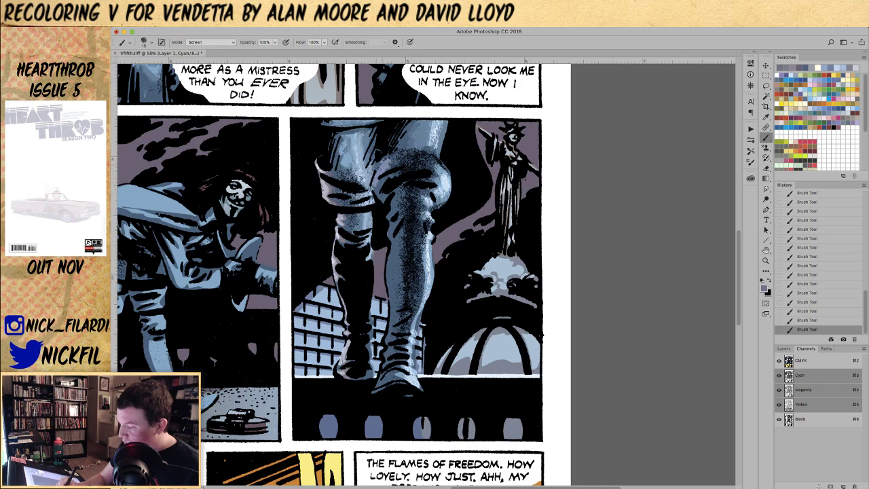
- Return the brush to Normal mode and paint pale highlights down the front boot's shin edge to the toe
left_click(210, 42)
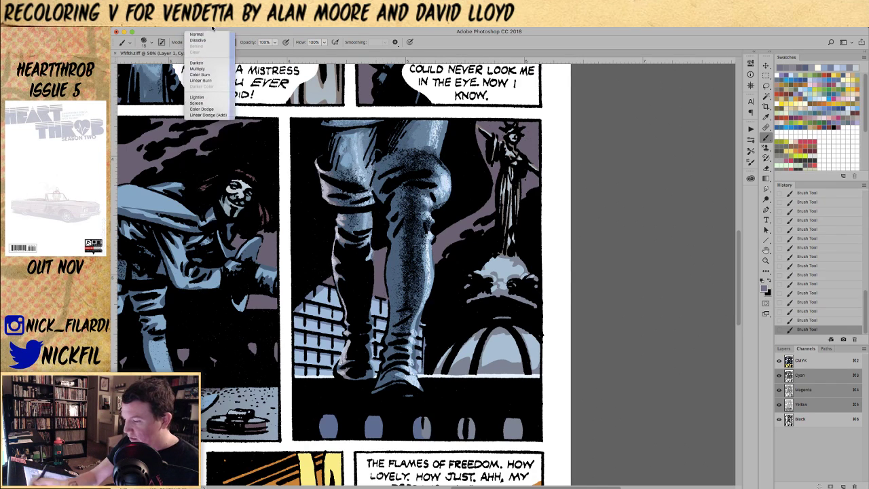
left_click(198, 31)
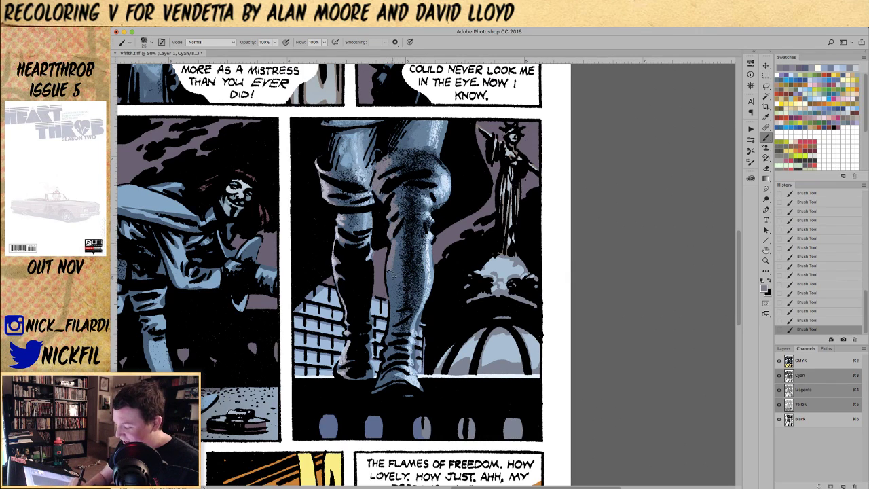
left_click_drag(392, 274, 393, 291)
left_click_drag(400, 237, 382, 390)
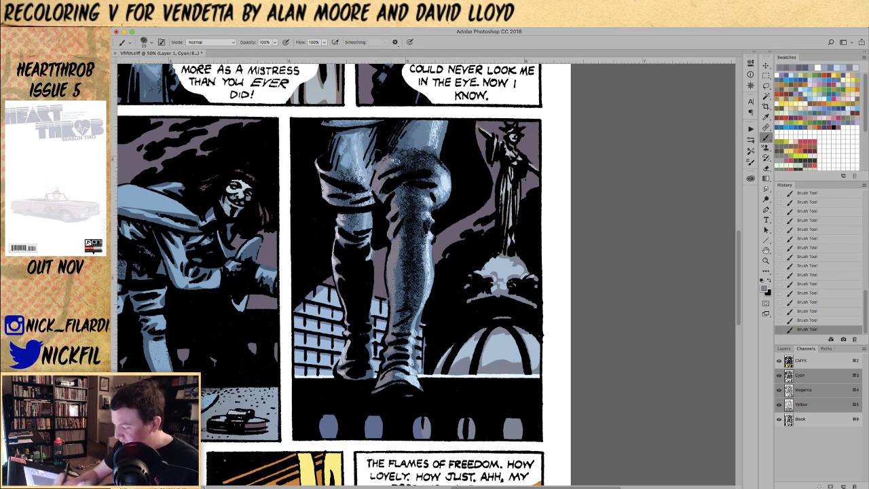
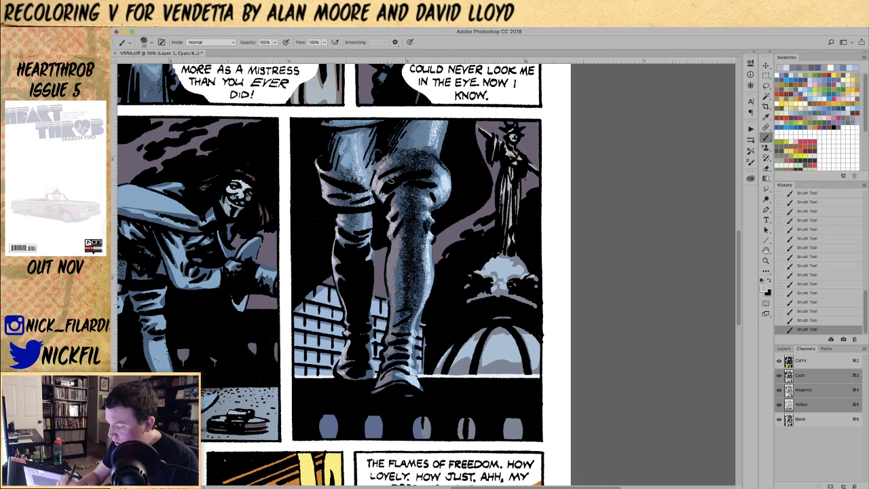
left_click_drag(391, 272, 382, 393)
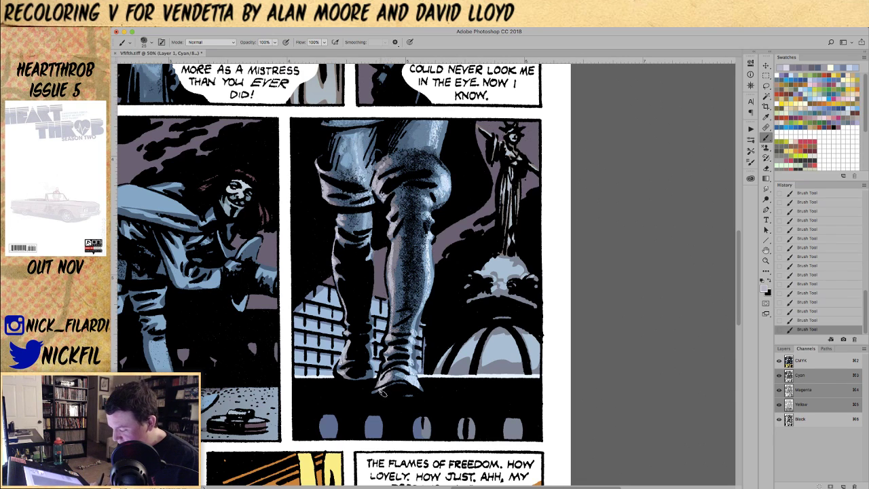
- Brush white highlights on the front boot's shin and along the pale ledge beneath the dome
left_click(765, 260)
left_click(485, 294, "alt")
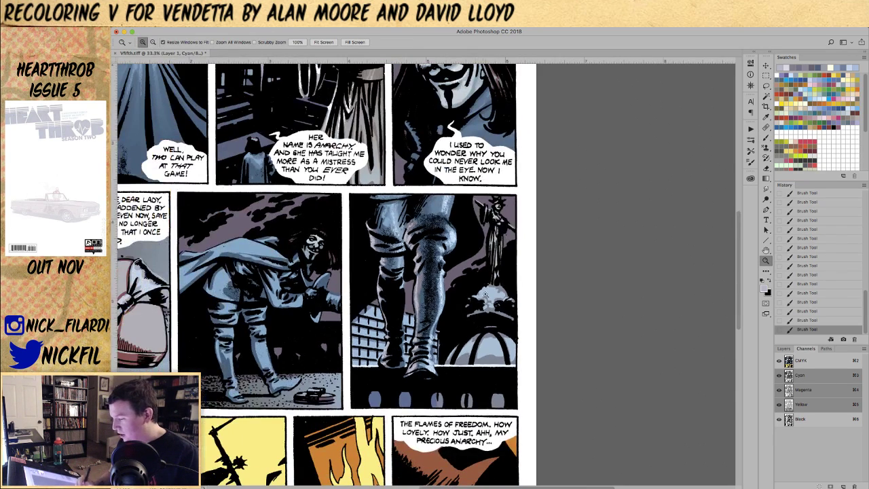
key("b")
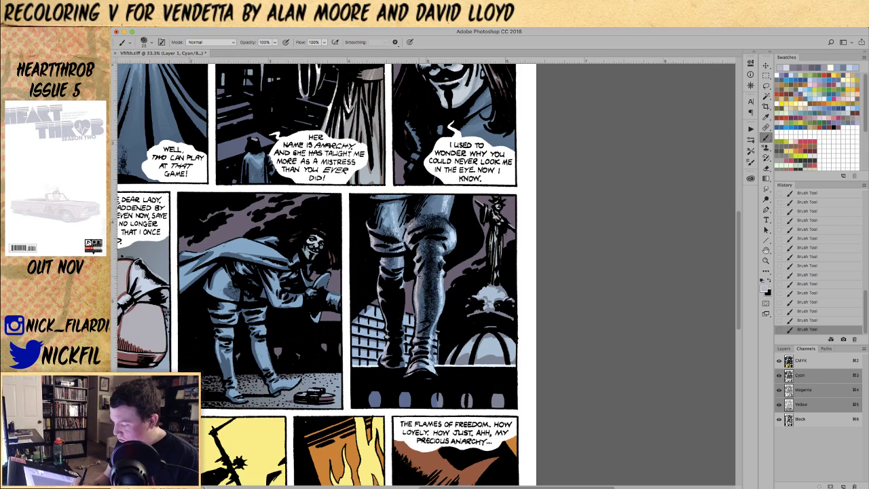
left_click(210, 42)
left_click(207, 42)
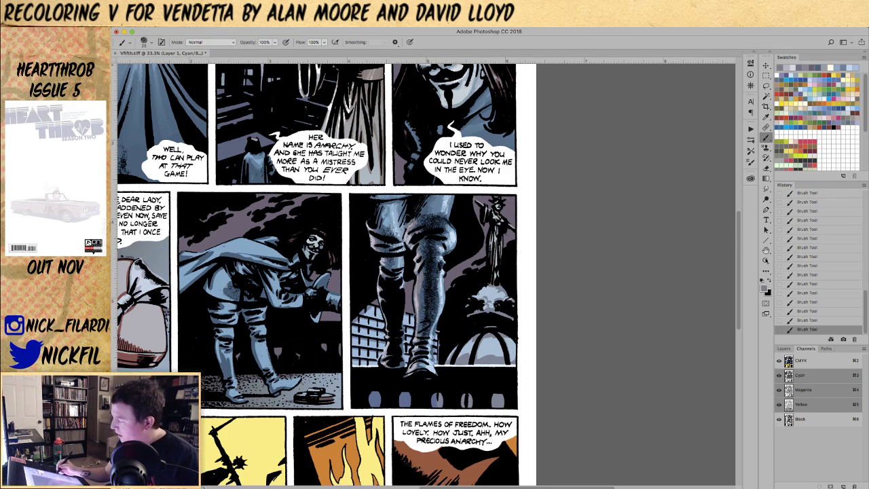
key("space")
left_click_drag(407, 326, 454, 322)
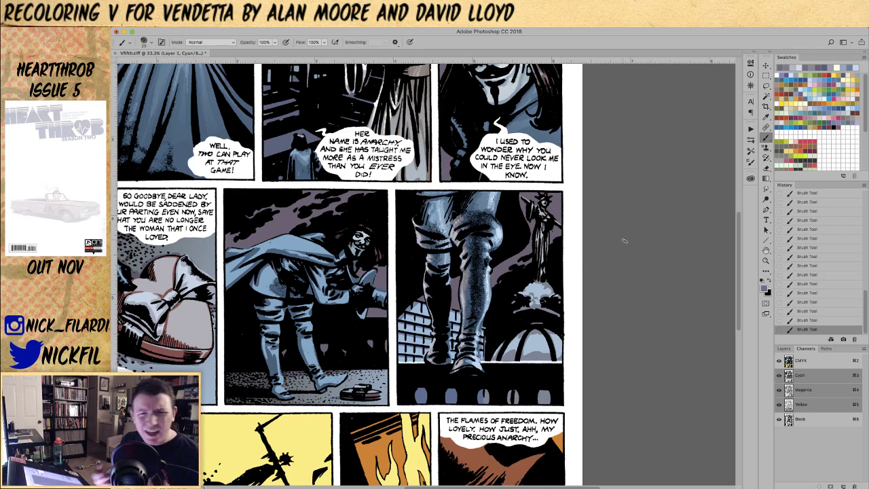
key("space")
mouse_move(570, 333)
left_mouse_down()
mouse_move(604, 283)
mouse_move(592, 278)
left_mouse_up()
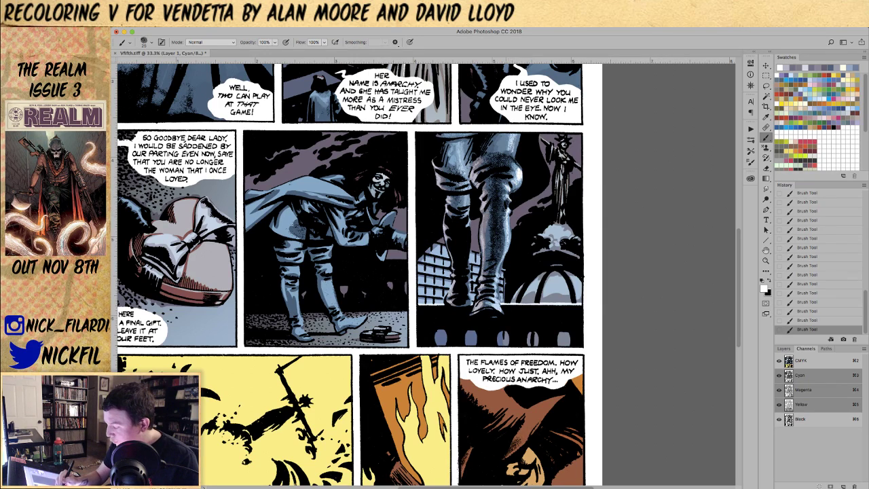
left_click_drag(508, 216, 507, 233)
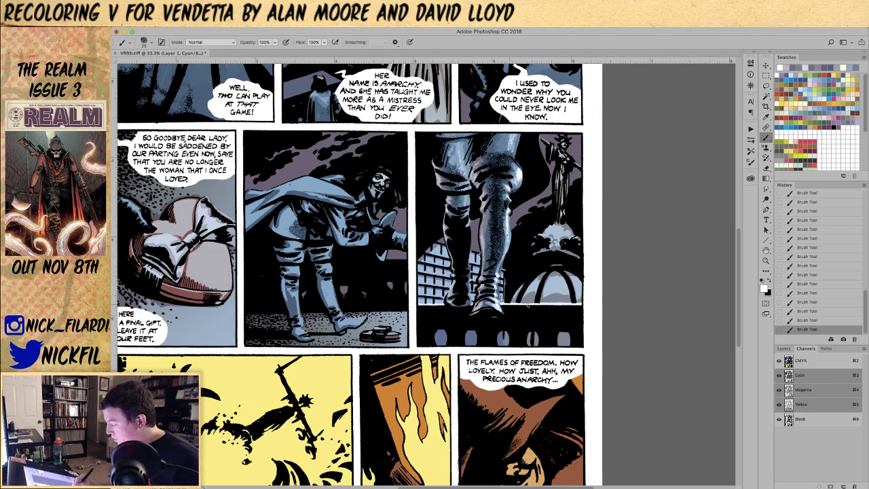
left_click_drag(546, 304, 574, 304)
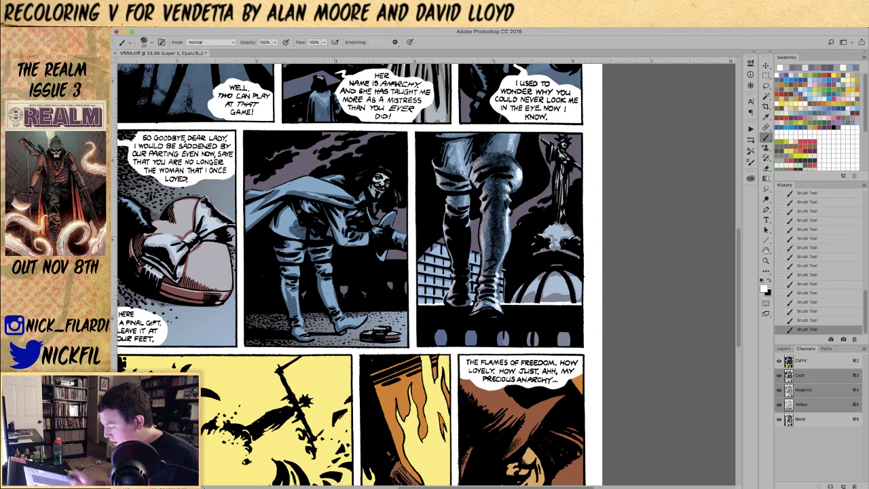
- Examine the middle row of panels at 25% zoom and sample blues from the stooping figure's gloved hand
key("h")
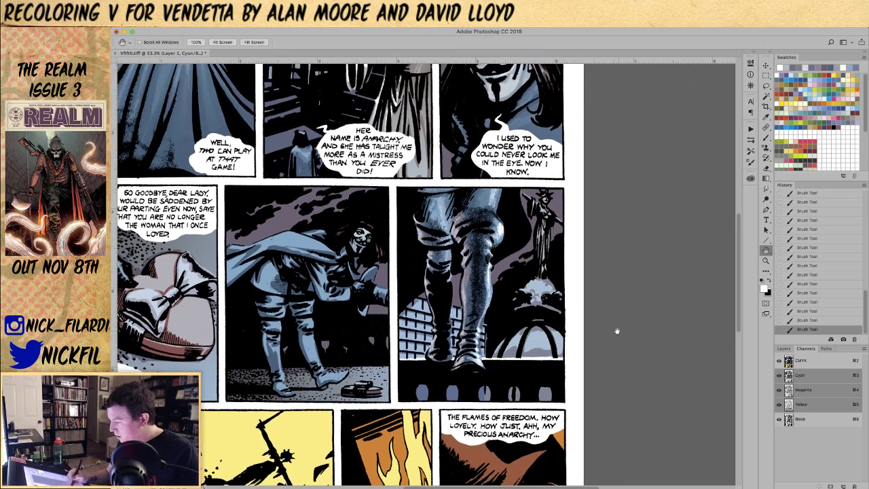
left_click_drag(634, 285, 615, 341)
key("b")
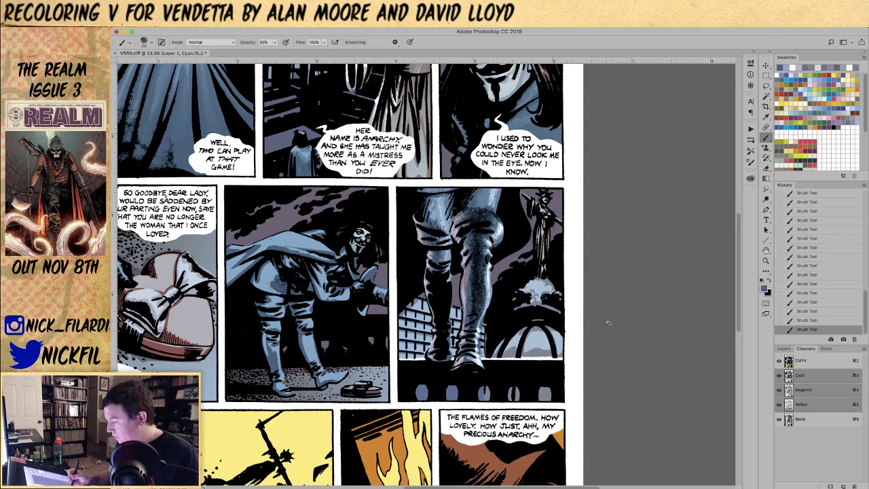
left_click(766, 260)
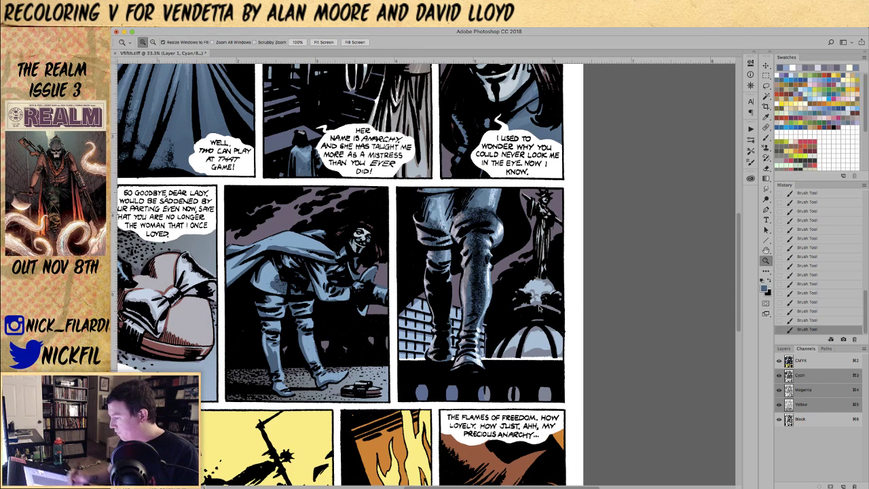
left_click(537, 303, "alt")
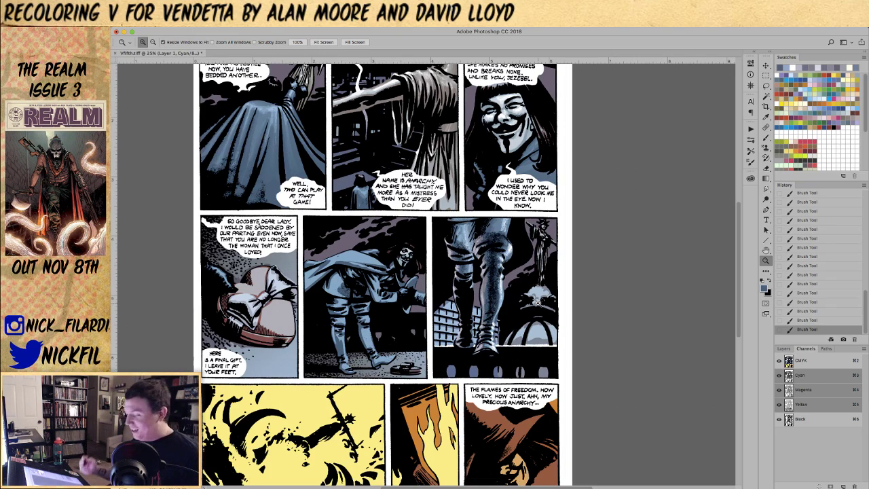
key("h")
mouse_move(535, 300)
left_mouse_down()
mouse_move(557, 313)
mouse_move(564, 297)
left_mouse_up()
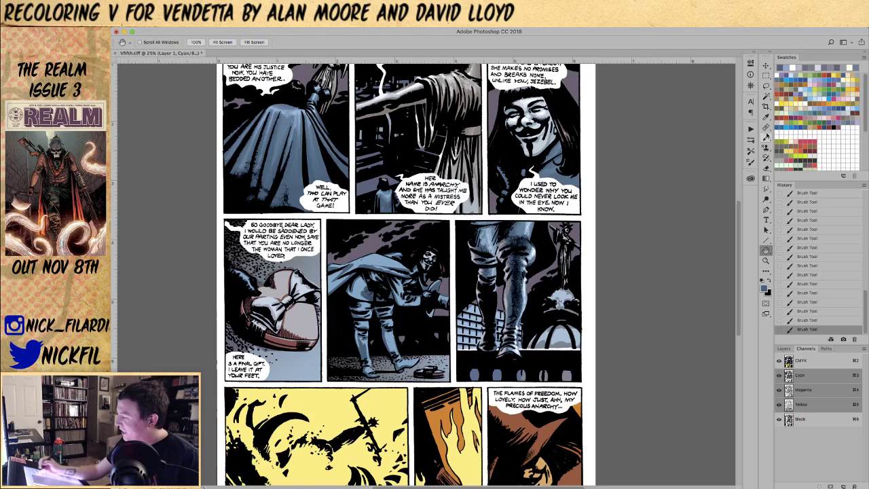
key("b")
left_click(434, 287, "alt")
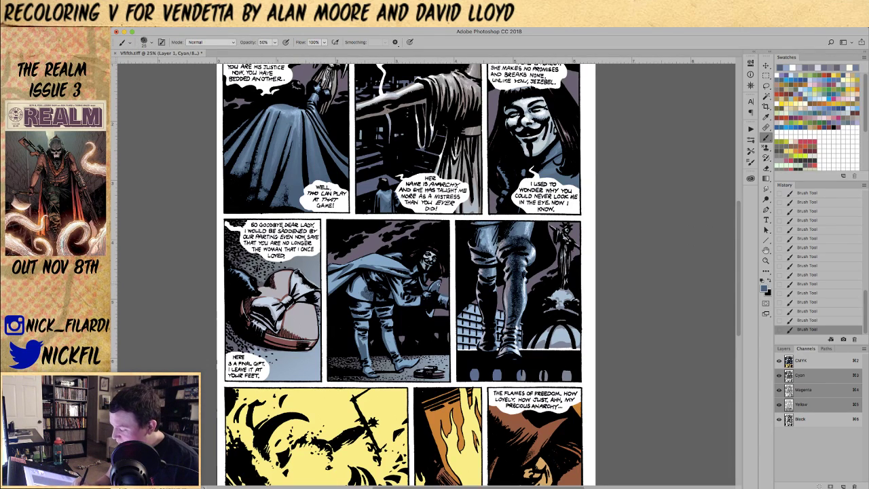
left_click(435, 287, "alt")
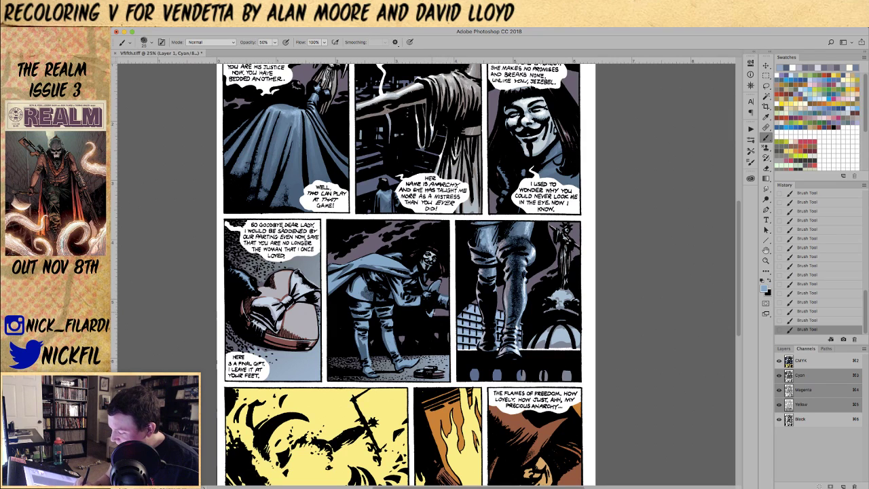
left_click(440, 287, "alt")
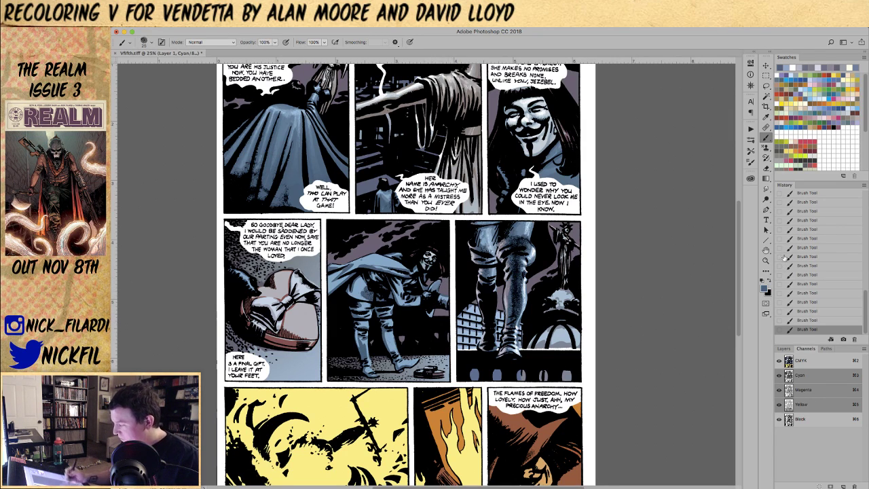
- Select both lobes of the heart-shaped box's lid with the Magic Wand in the gift panel
left_click(766, 250)
left_click_drag(408, 302, 542, 312)
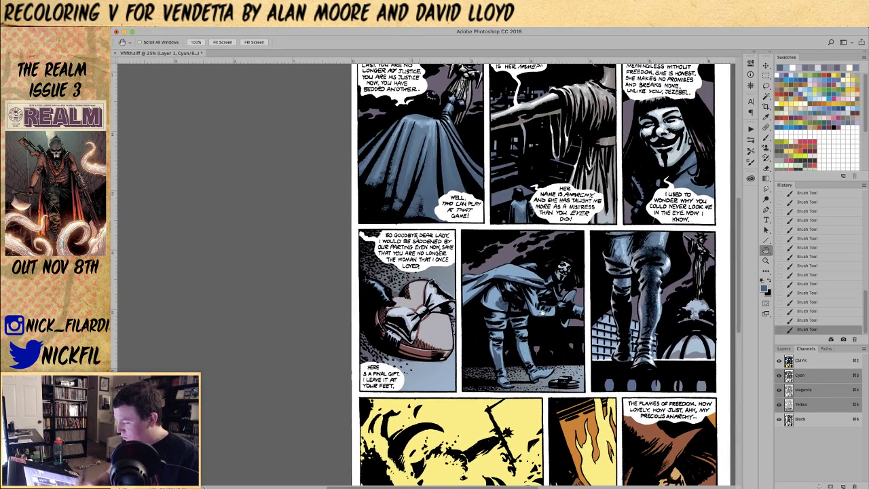
left_click(766, 260)
left_click(415, 336)
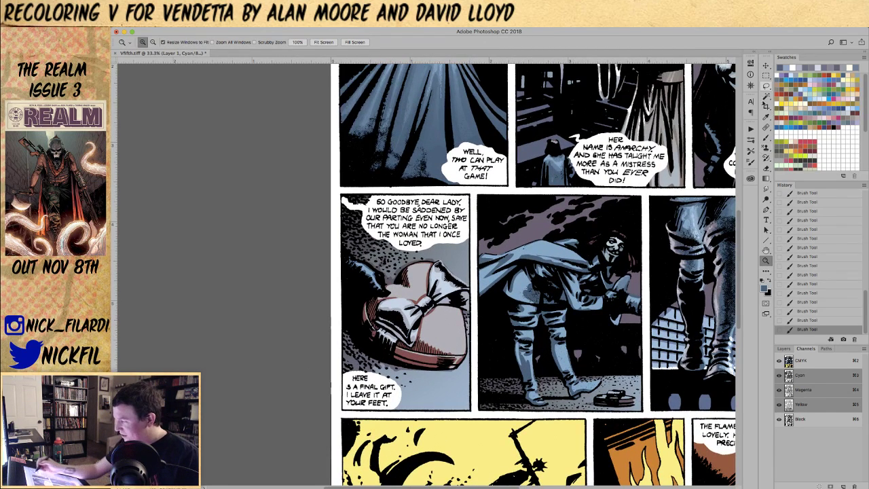
key("w")
left_click(445, 293)
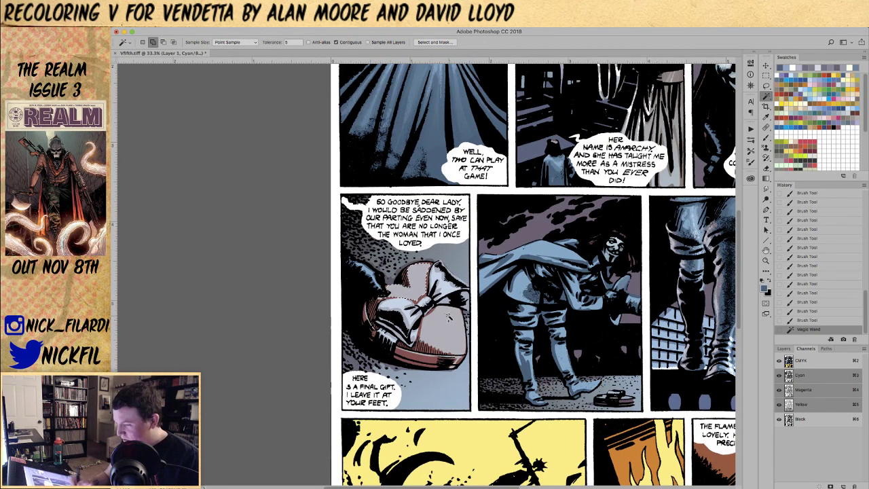
left_click(444, 322, "shift")
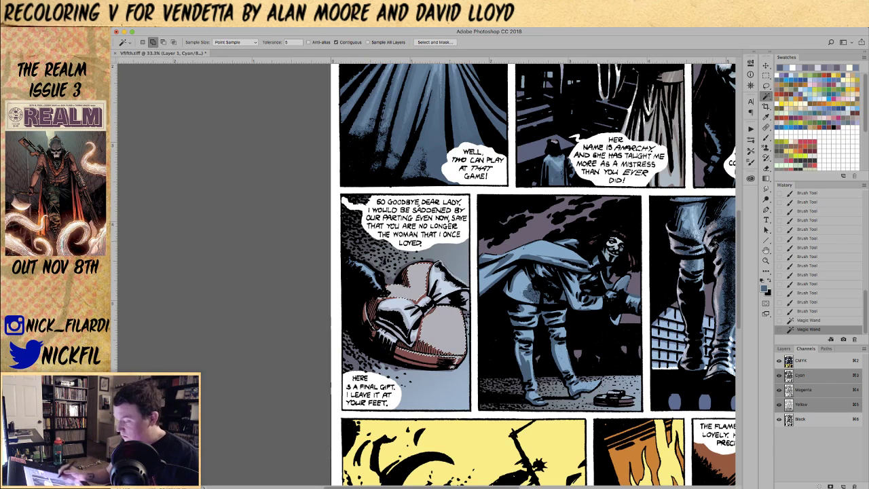
- Sample the dusty red of the box's side and shade the selected lid with radial gradients, switching from Screen to Normal mode
left_click(766, 178)
left_click(432, 359, "alt")
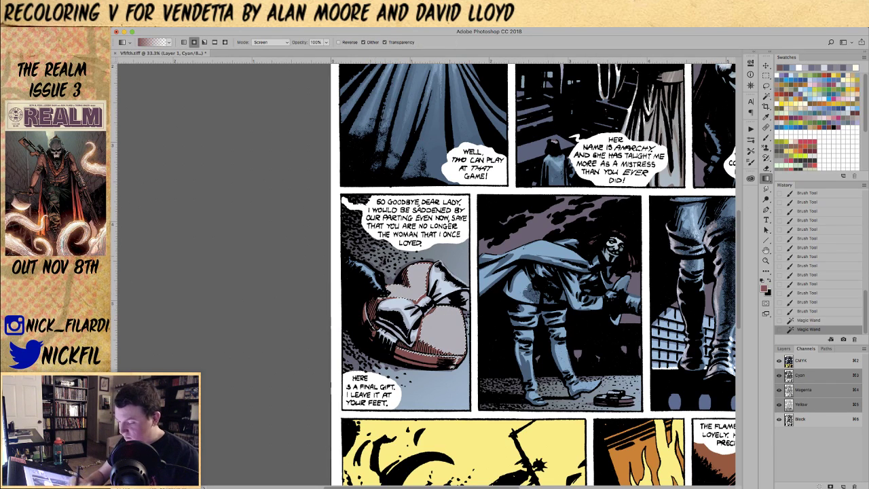
left_click_drag(442, 327, 501, 393)
left_click(268, 42)
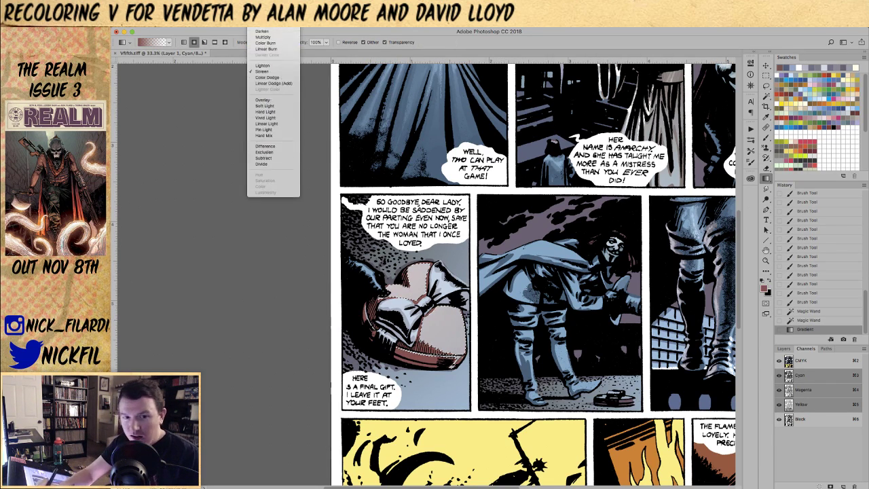
left_click(267, 29)
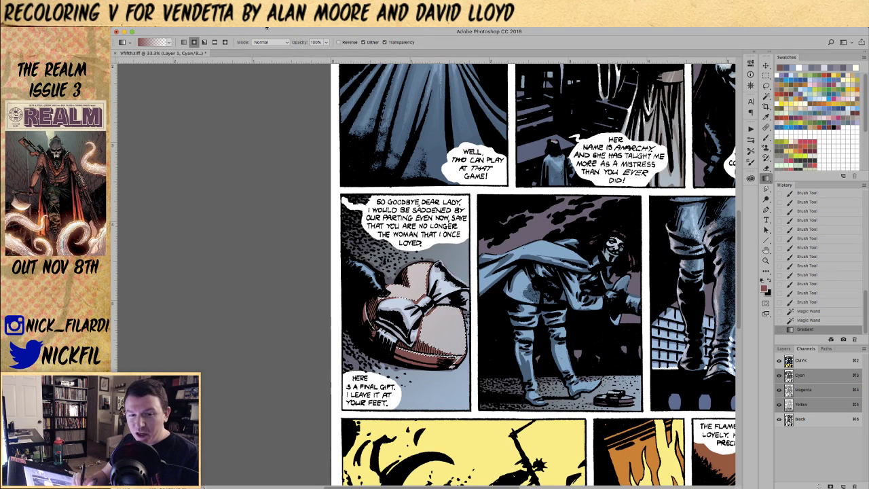
left_click_drag(467, 373, 467, 374)
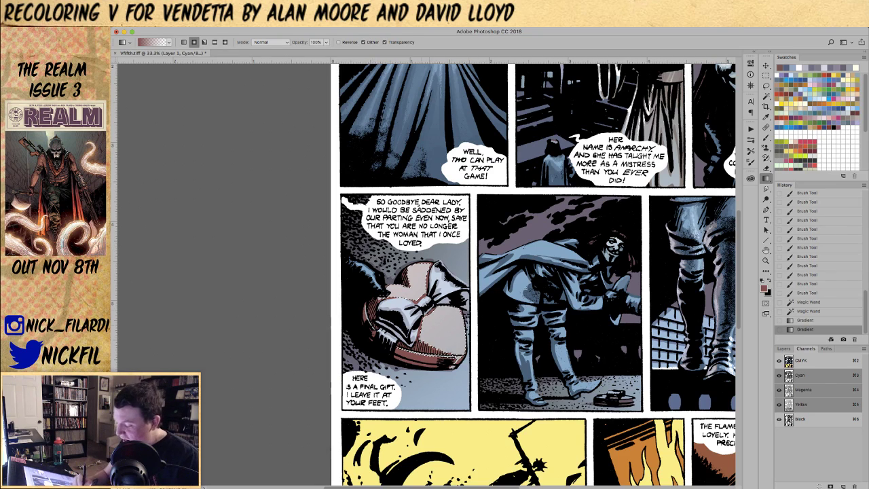
left_click_drag(406, 298, 483, 334)
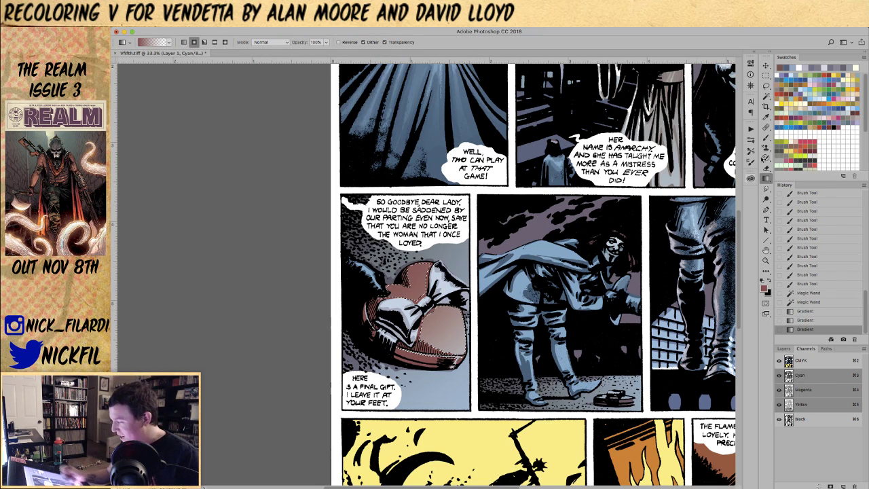
- Brush a sampled pale tone over the near lobe of the heart-shaped lid, lowering the brush opacity to 50%
left_click(765, 137)
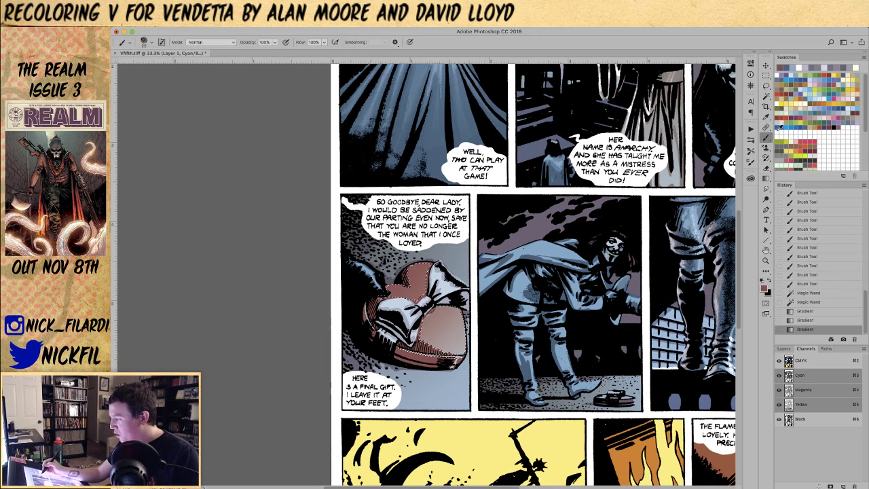
left_click(447, 322, "alt")
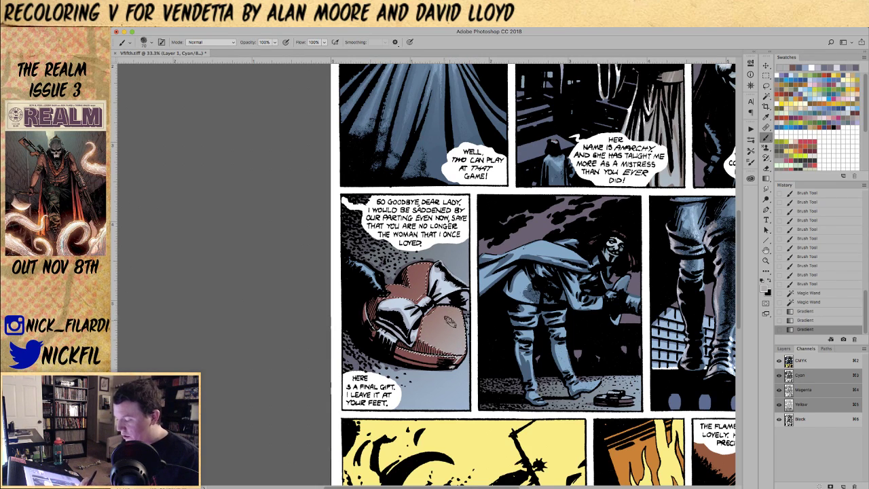
mouse_move(439, 334)
left_mouse_down()
mouse_move(455, 344)
mouse_move(454, 314)
left_mouse_up()
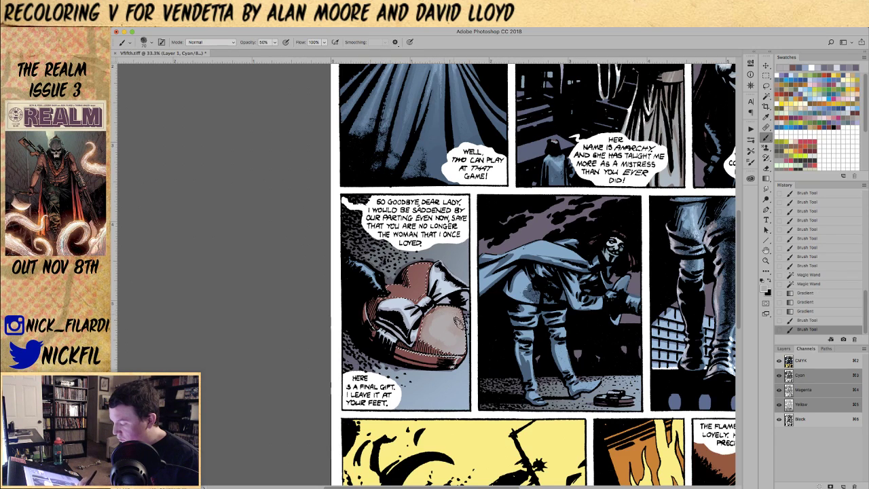
left_click_drag(431, 328, 438, 317)
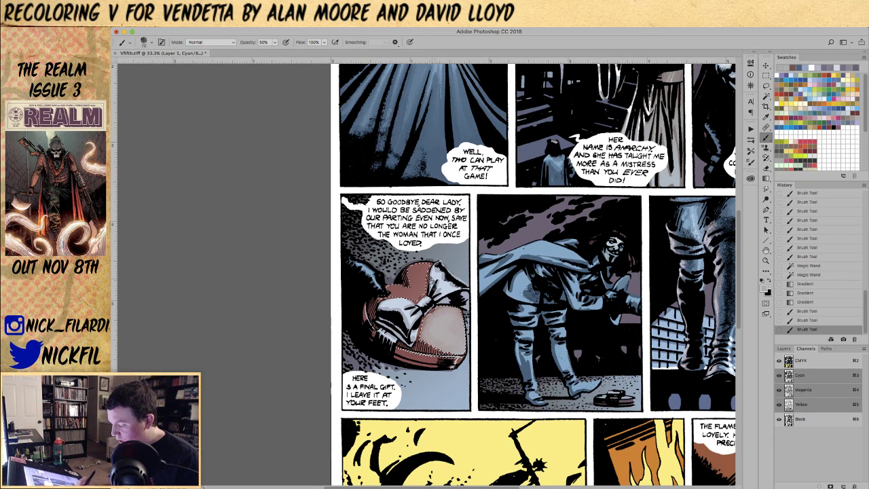
- Brush pale highlights at 50% opacity over the lid's far lobe behind the bow and clear the selection
left_click(418, 277, "alt")
left_click(447, 325, "alt")
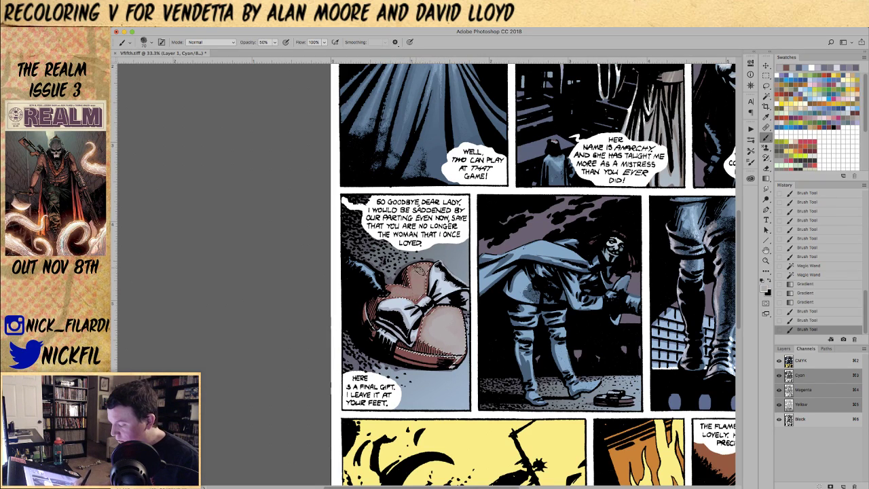
left_click_drag(417, 268, 434, 271)
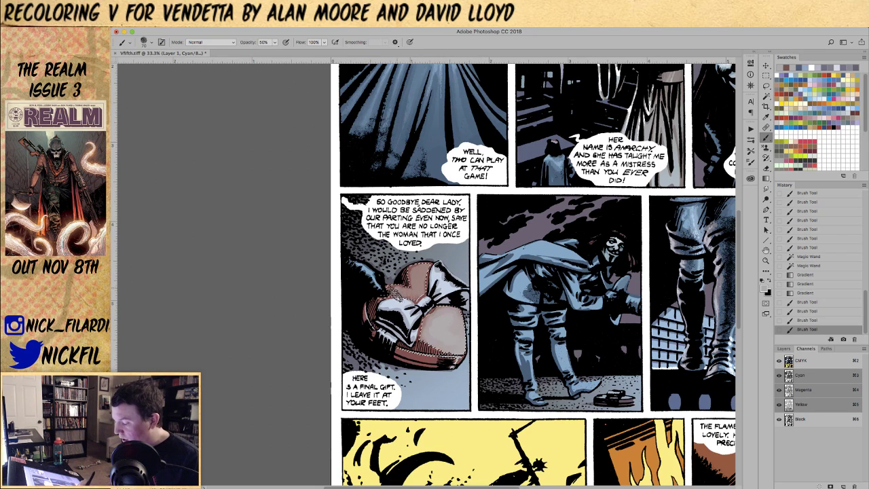
mouse_move(395, 293)
left_mouse_down()
mouse_move(390, 362)
mouse_move(376, 335)
mouse_move(427, 277)
left_mouse_up()
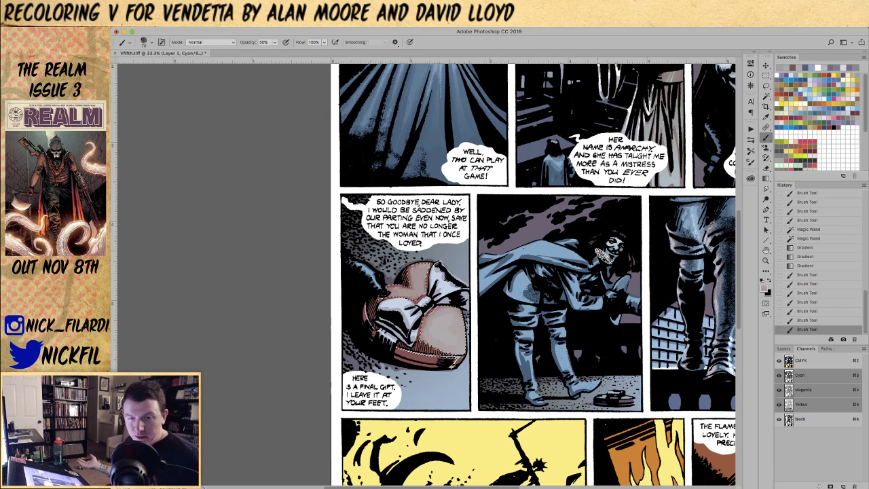
key("super+d")
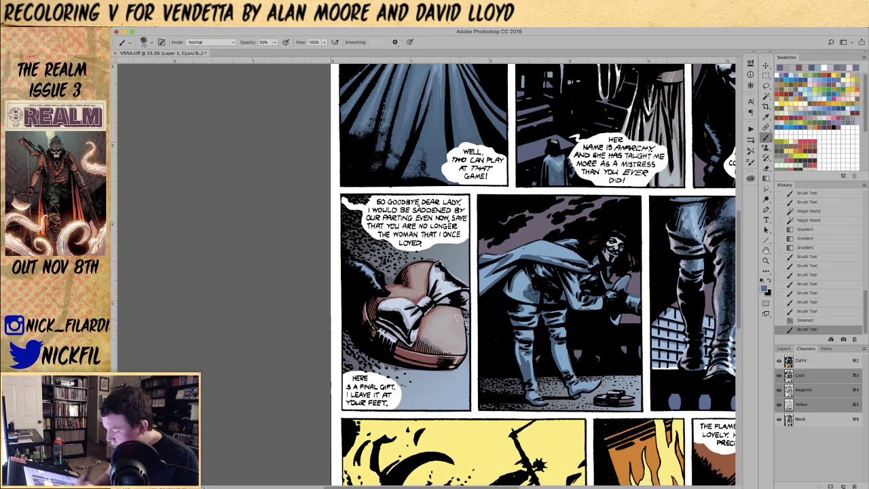
- Blend sampled dusty red and pink tones over the near lobe, the box's side and the lid beside the gloved hand
left_click(433, 338, "alt")
mouse_move(431, 340)
left_mouse_down()
mouse_move(449, 353)
mouse_move(460, 335)
mouse_move(427, 325)
mouse_move(425, 342)
mouse_move(444, 310)
left_mouse_up()
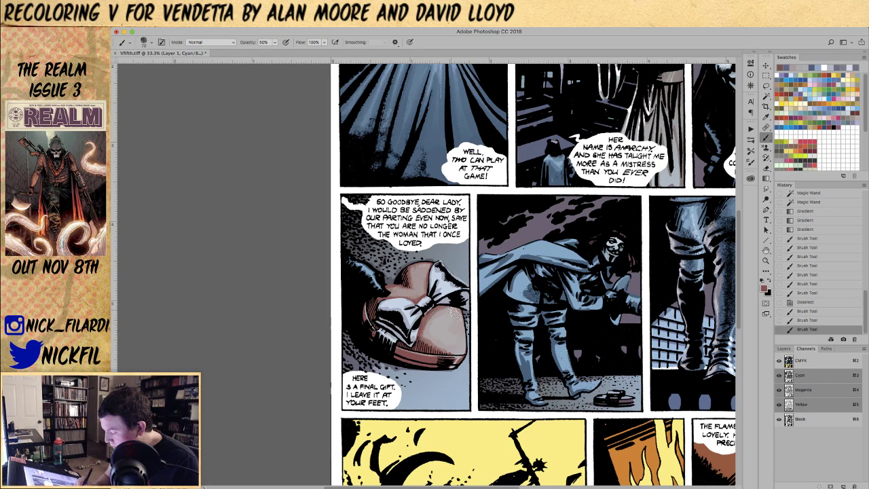
left_click(428, 355, "alt")
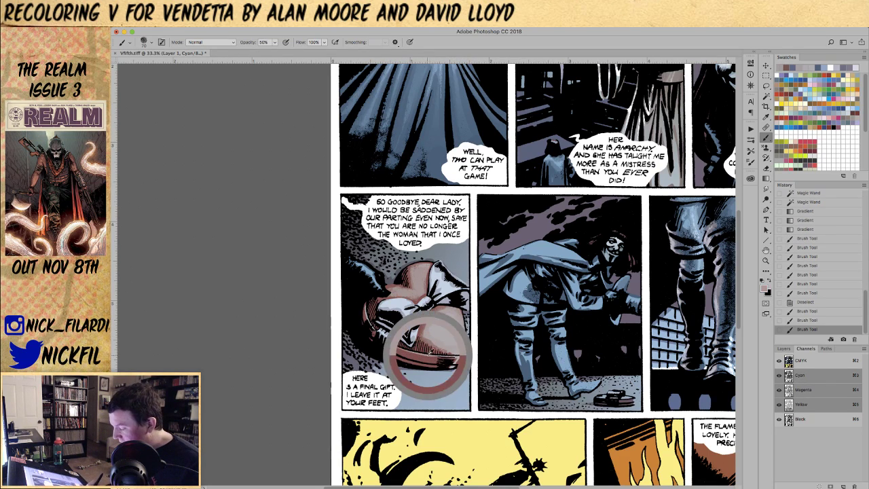
mouse_move(407, 358)
left_mouse_down()
mouse_move(461, 364)
mouse_move(446, 379)
left_mouse_up()
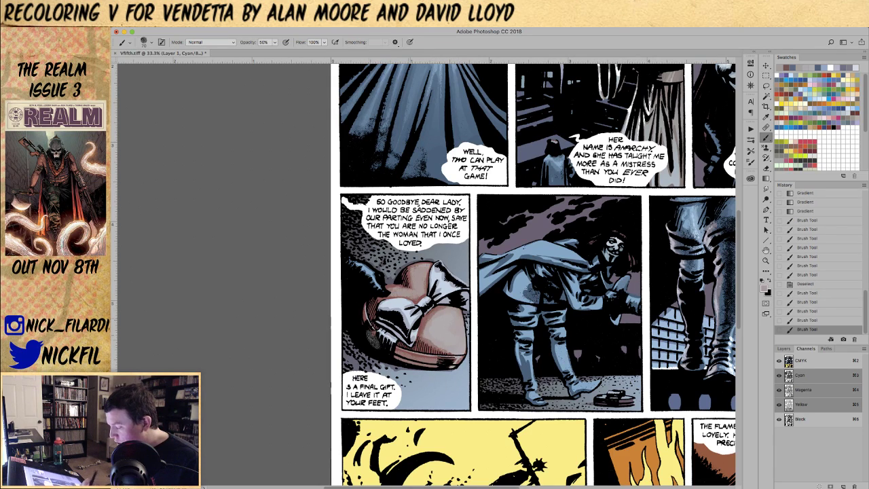
mouse_move(367, 309)
left_mouse_down()
mouse_move(377, 319)
mouse_move(394, 299)
mouse_move(421, 295)
mouse_move(414, 294)
left_mouse_up()
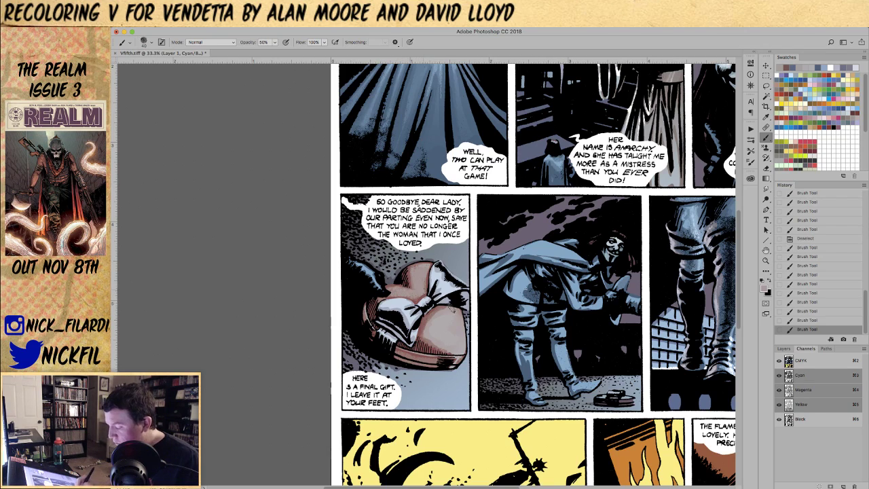
- Set the brush opacity to 100% and paint sampled pale highlights on the heart-shaped lid around the ribbon bow
key("0")
left_click(450, 322, "alt")
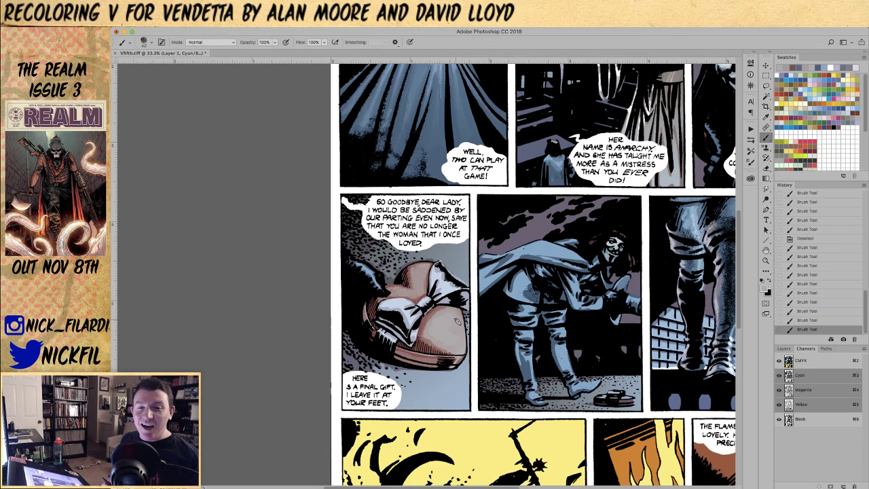
mouse_move(455, 282)
left_mouse_down()
mouse_move(417, 278)
mouse_move(419, 249)
left_mouse_up()
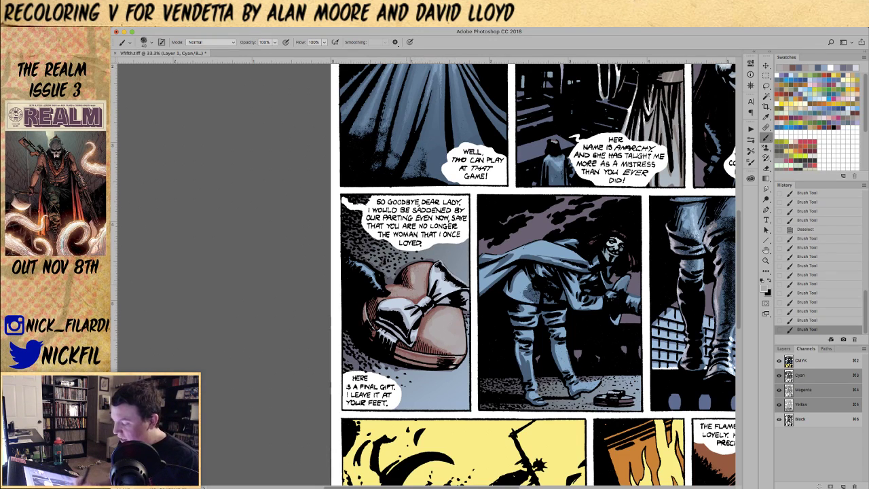
mouse_move(407, 287)
left_mouse_down()
mouse_move(417, 293)
mouse_move(414, 275)
mouse_move(402, 290)
left_mouse_up()
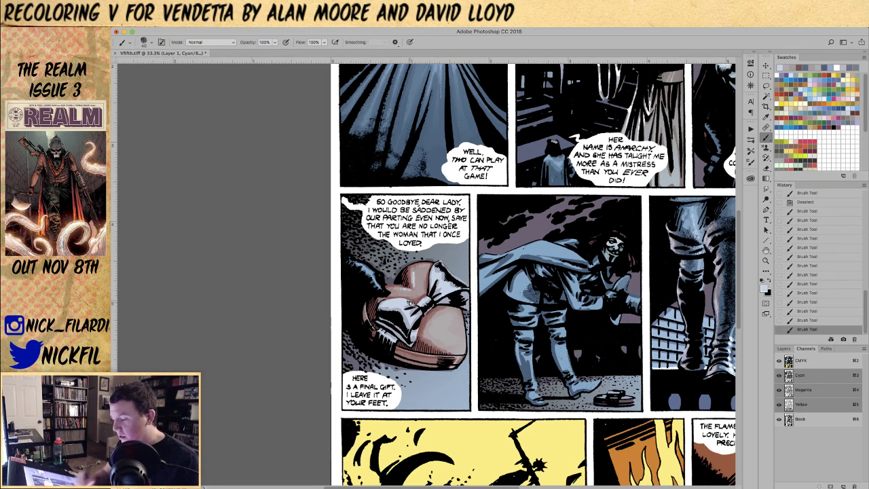
- Sample the lid's dusty red and soften the far lobe's highlight with the brush at 50% opacity
left_click(412, 270, "alt")
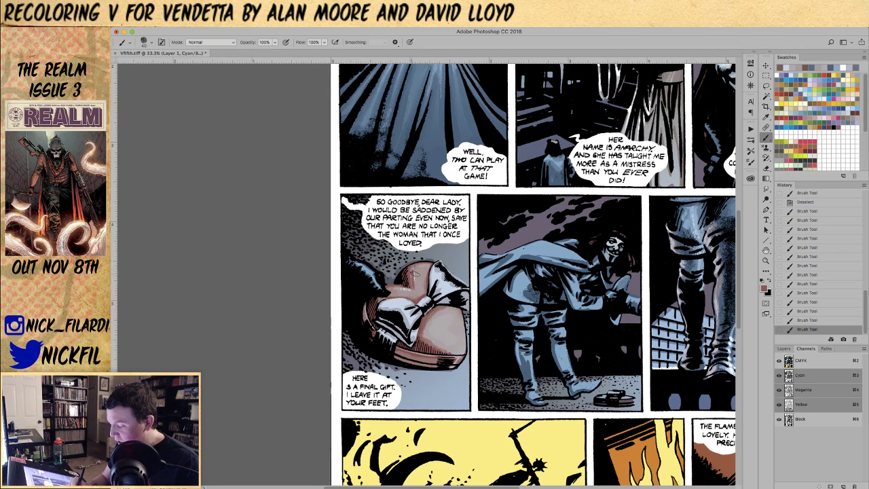
key("5")
mouse_move(414, 273)
left_mouse_down()
mouse_move(416, 288)
mouse_move(422, 268)
left_mouse_up()
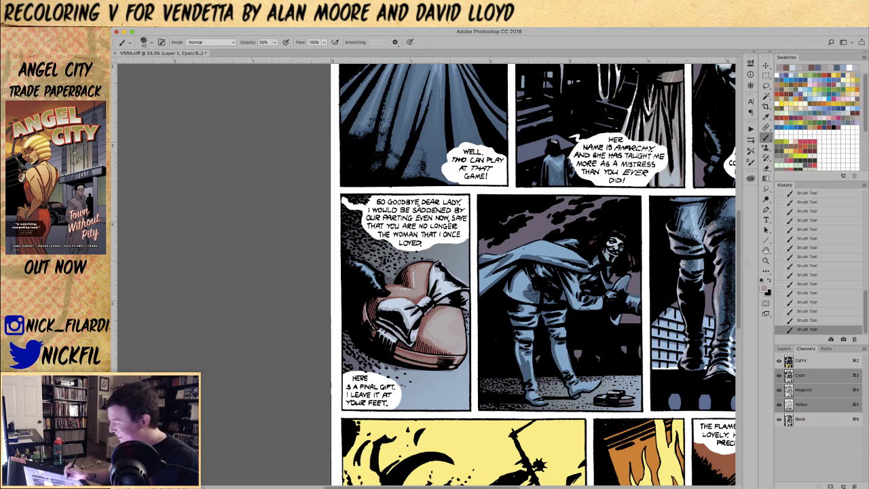
key("h")
left_click_drag(714, 268, 701, 213)
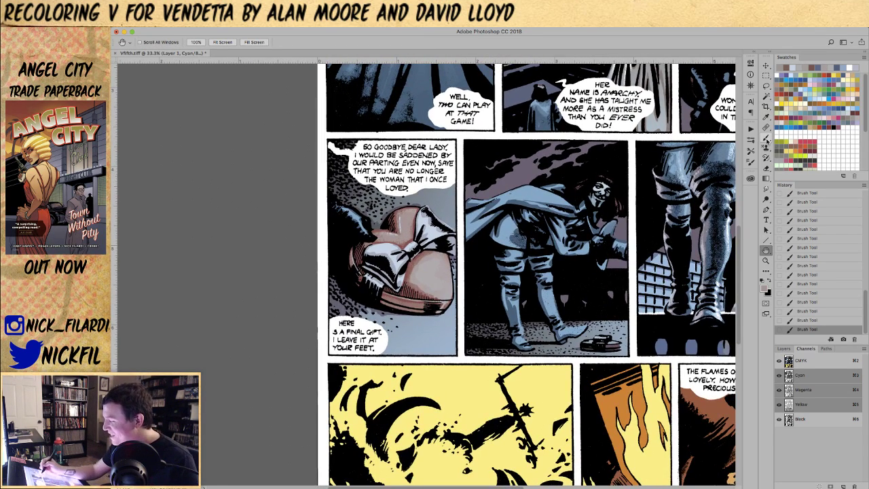
- Set the brush to Multiply mode and shade the white ribbon bow on the heart-shaped box at 50% opacity
key("b")
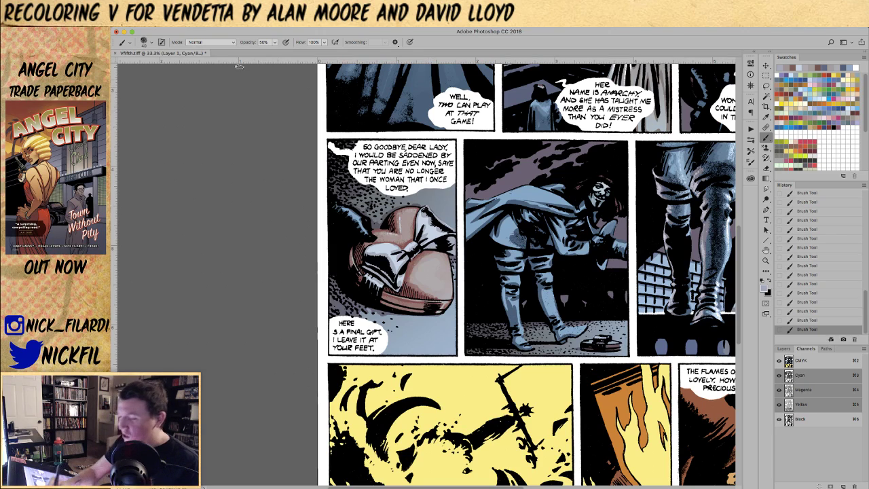
left_click(205, 41)
left_click(196, 110)
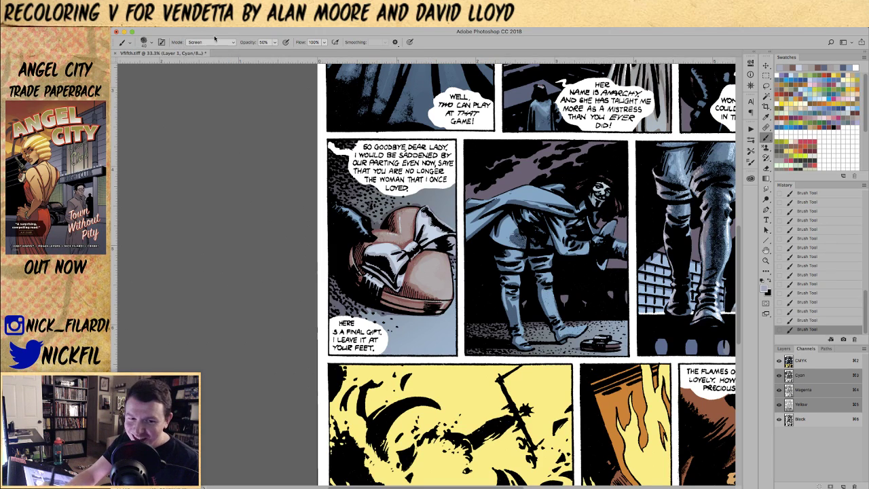
left_click(212, 42)
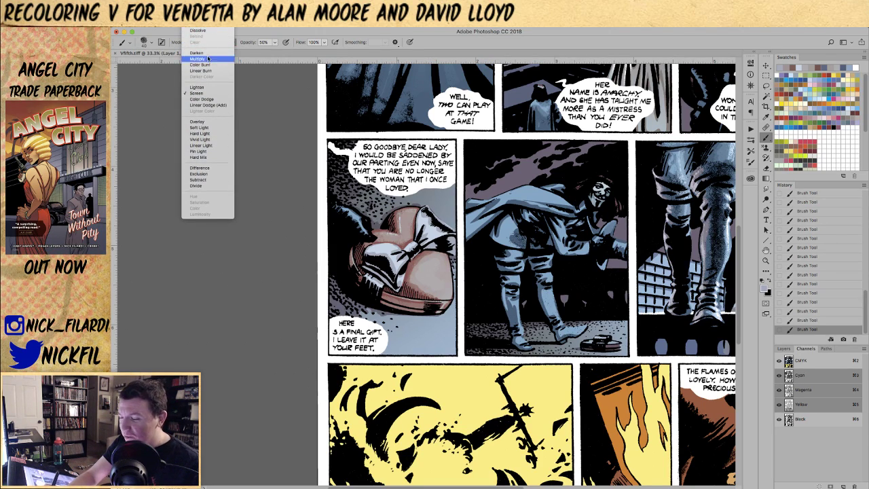
left_click(198, 56)
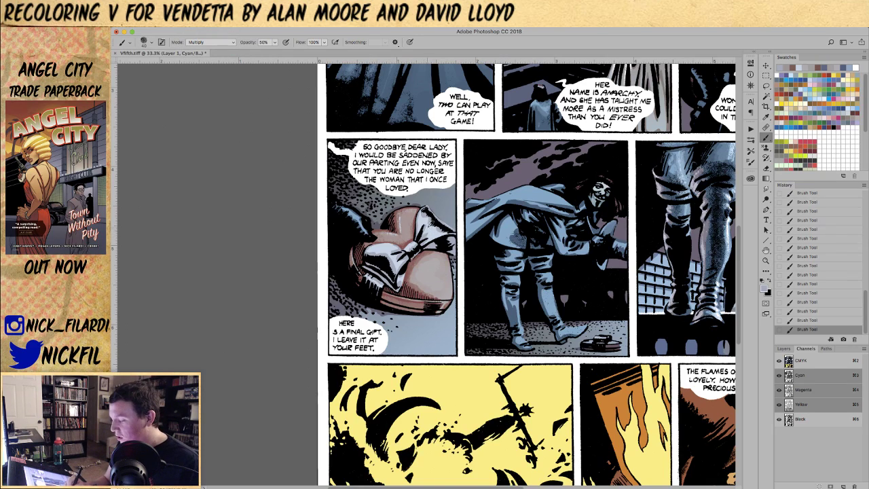
mouse_move(419, 235)
left_mouse_down()
mouse_move(421, 225)
mouse_move(429, 236)
mouse_move(436, 231)
mouse_move(427, 215)
mouse_move(441, 232)
mouse_move(424, 217)
left_mouse_up()
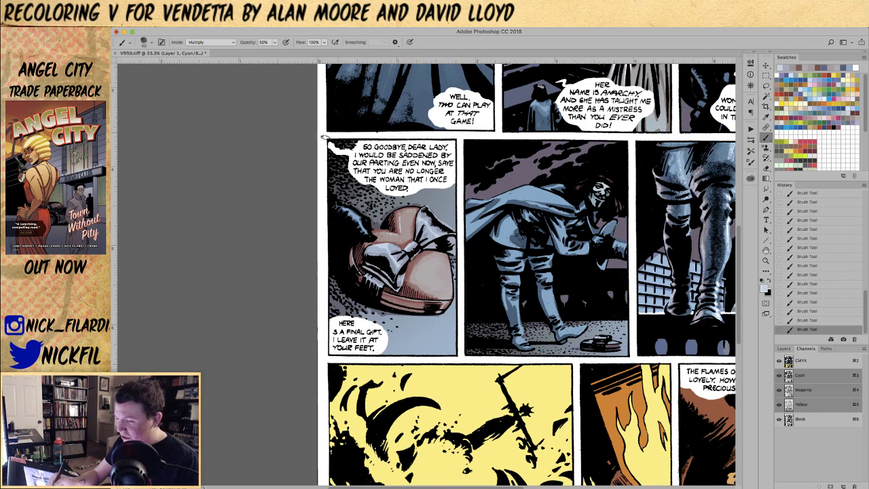
- Switch the brush to Screen mode and paint pale highlights on the ribbon bow, raising the opacity to 100%
left_click(207, 43)
left_click(203, 75)
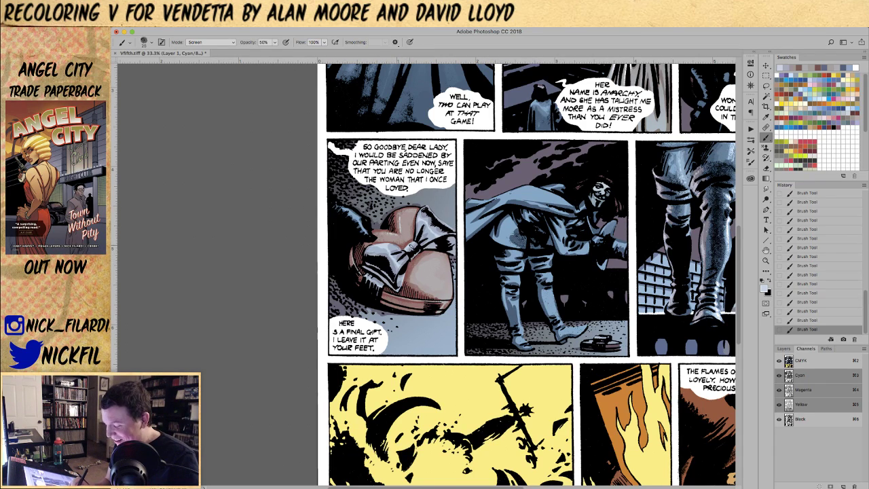
left_click(205, 42)
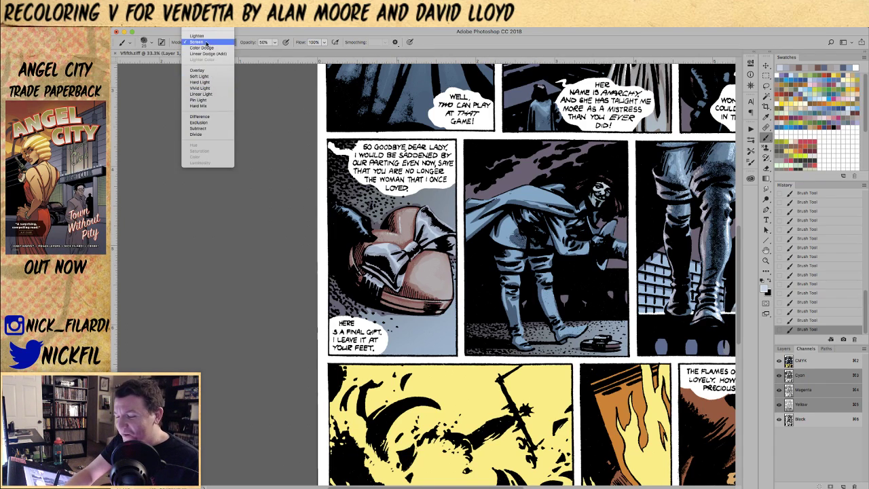
left_click(204, 42)
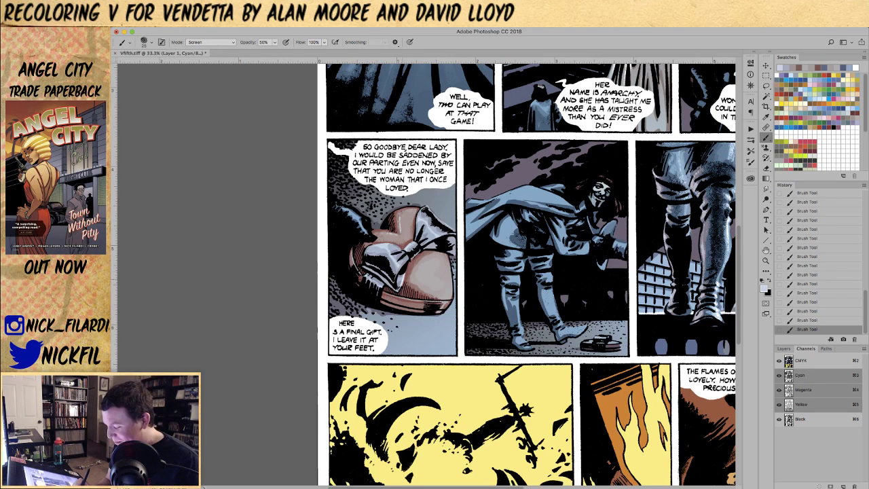
key("0")
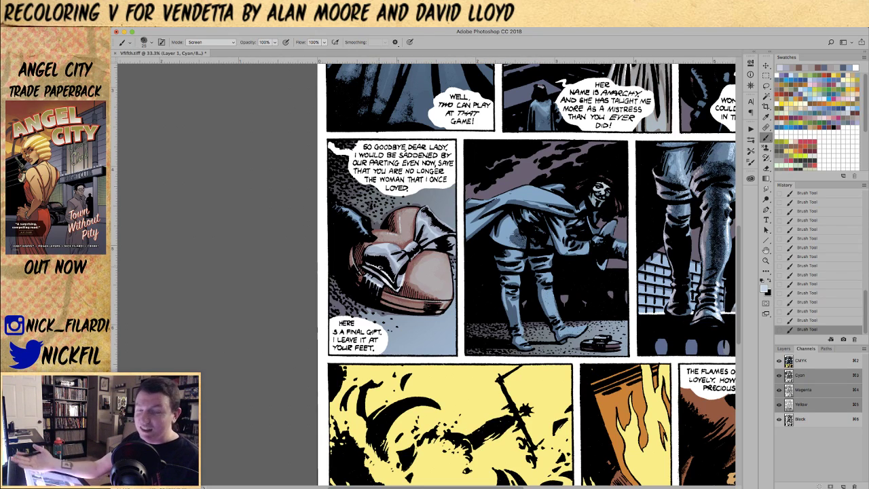
mouse_move(426, 223)
left_mouse_down()
mouse_move(437, 237)
mouse_move(445, 224)
mouse_move(456, 232)
mouse_move(397, 272)
mouse_move(409, 257)
left_mouse_up()
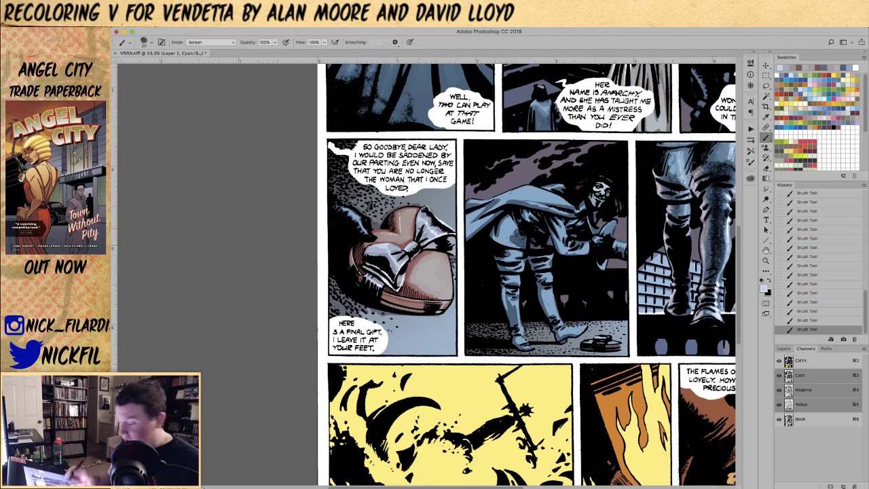
left_click_drag(420, 253, 414, 258)
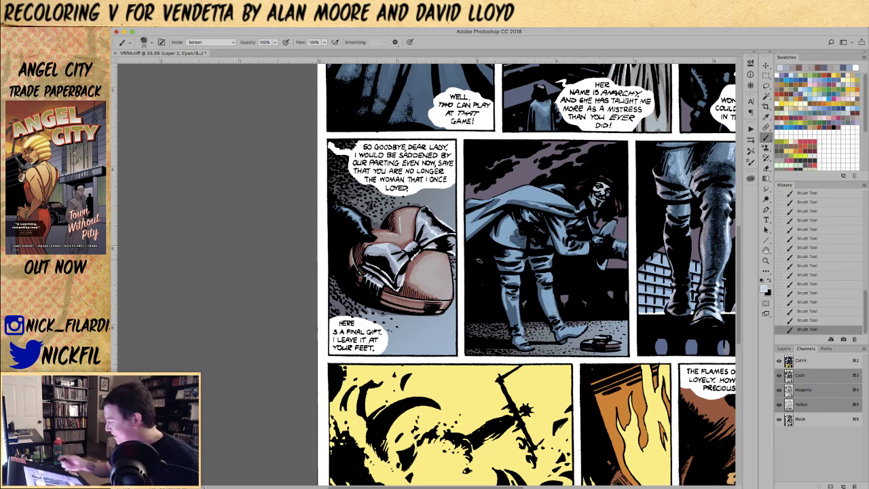
- Enlarge the brush, return it to Normal mode and blend sampled grey-blue tones over the ground around the gift box, using 30% and 100% opacity
key("space")
left_click_drag(476, 330, 434, 328)
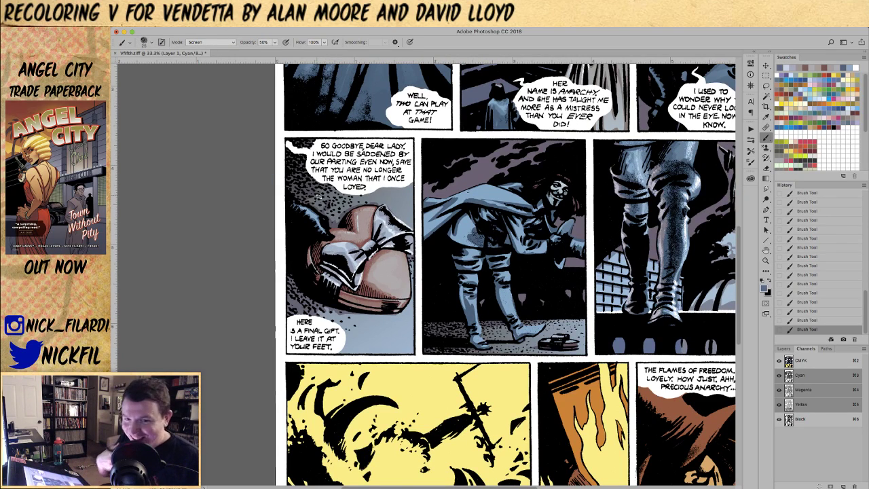
key("bracketright")
key("bracketright")
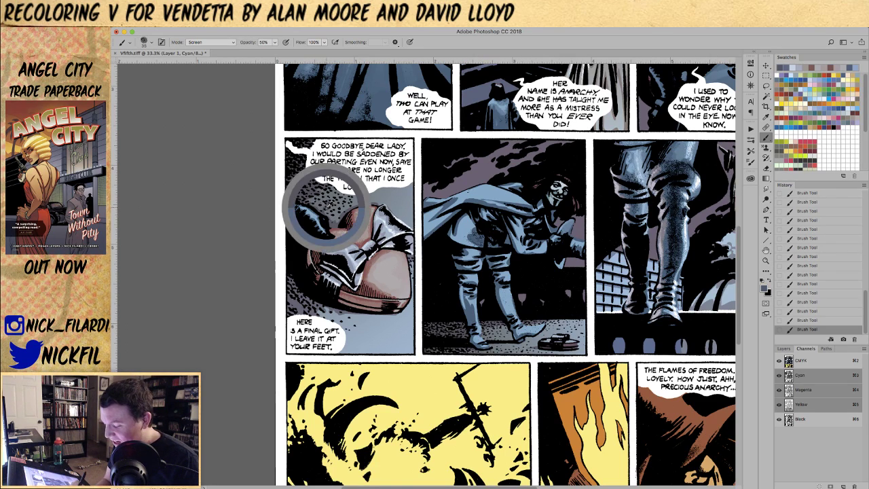
left_click(207, 43)
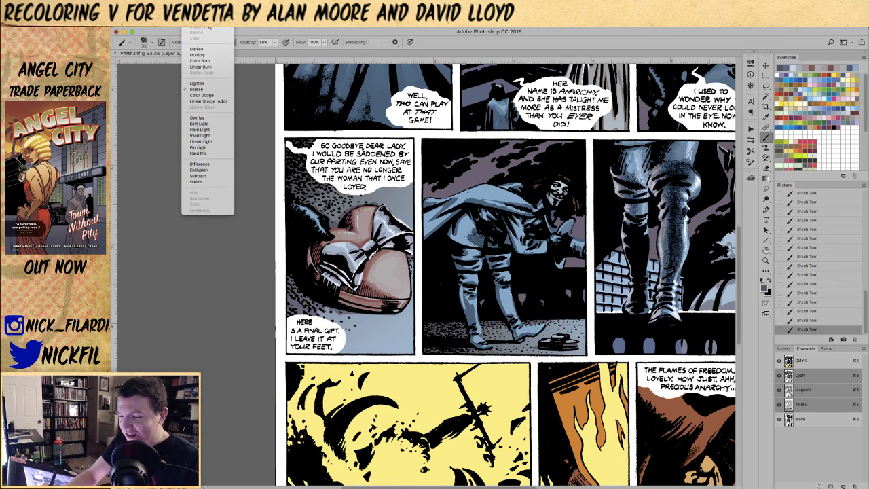
left_click(200, 35)
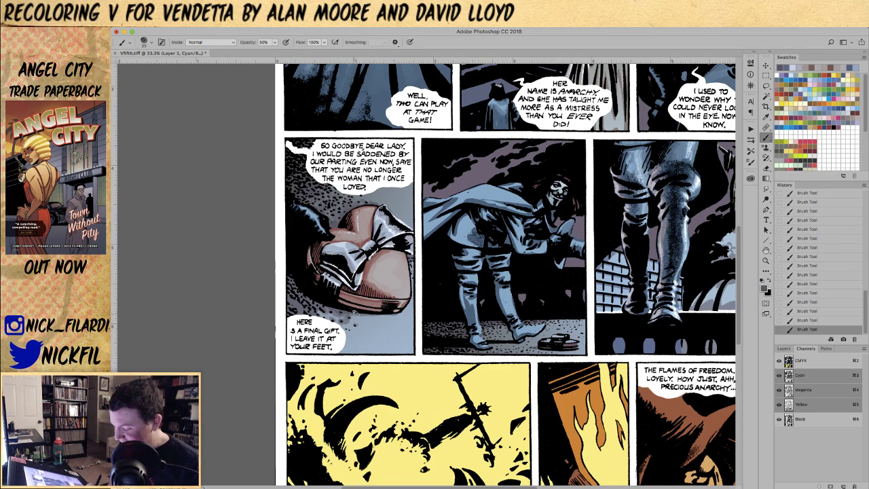
key("3")
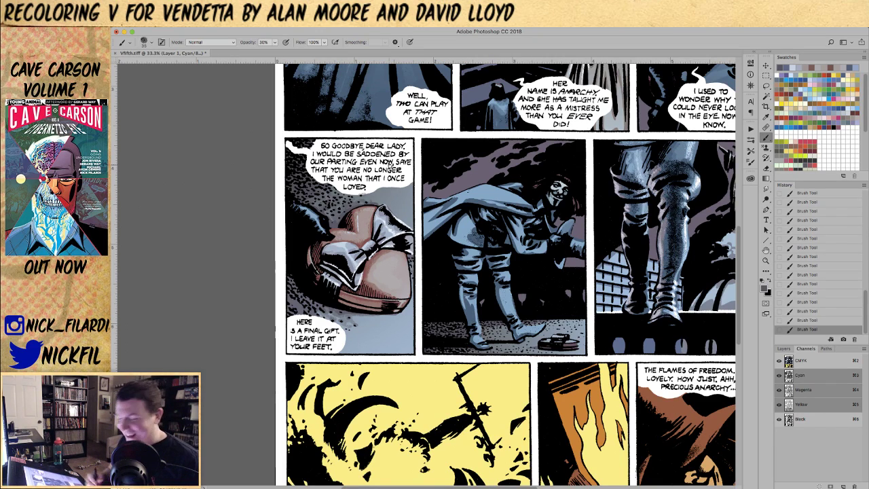
left_click(367, 193, "alt")
key("0")
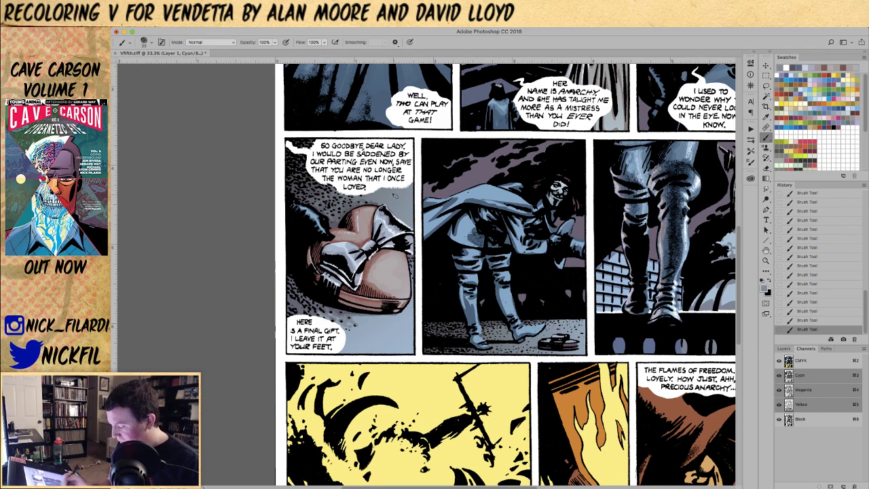
- Touch up the edge and tail of the "So goodbye, dear lady" balloon with sampled white and the adjacent background colour
key("space")
left_click_drag(575, 326, 523, 417)
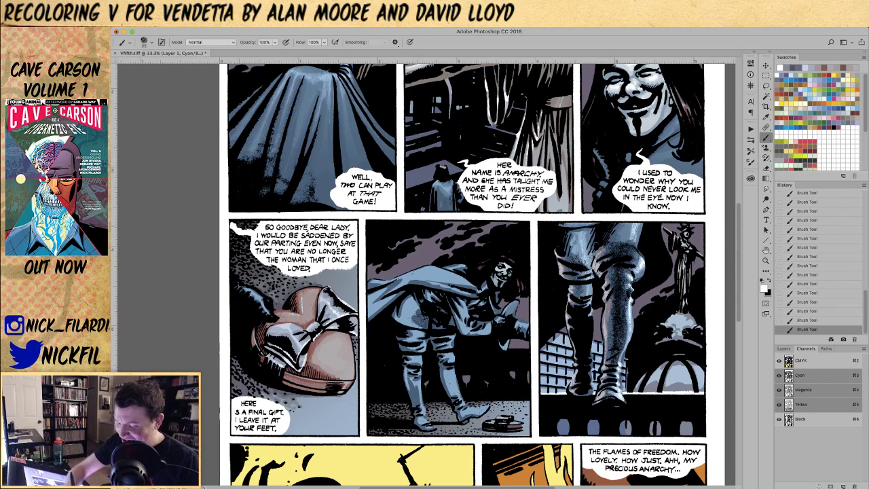
left_click(250, 221, "alt")
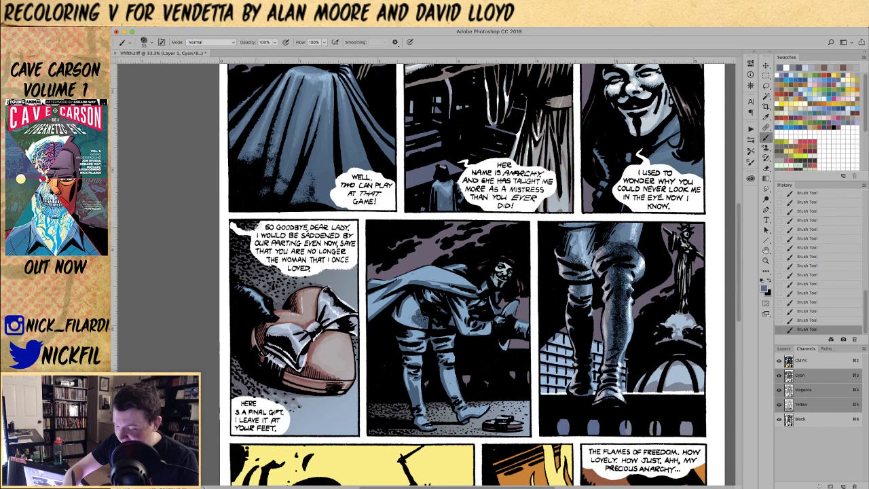
left_click(260, 227, "alt")
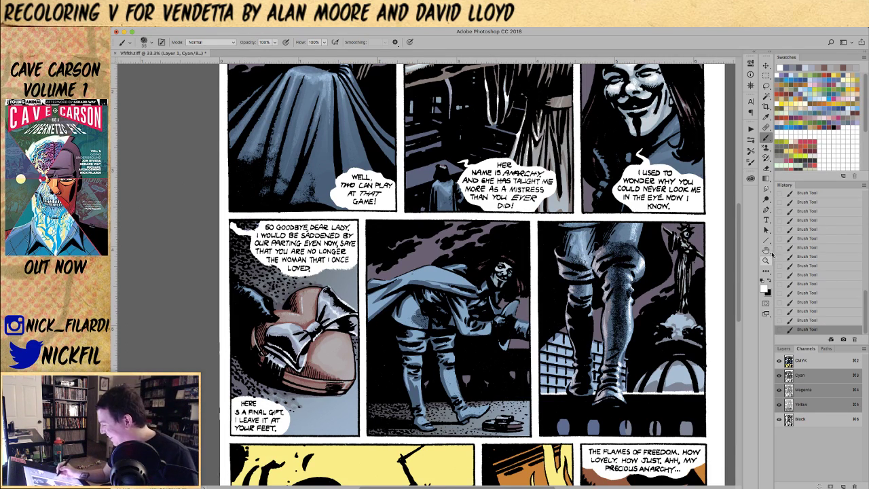
- Brush sampled blues along the folds of V's cape in the first panel at 100% opacity and blend them at reduced opacity
key("space")
left_click_drag(463, 362, 529, 337)
left_click_drag(543, 293, 498, 368)
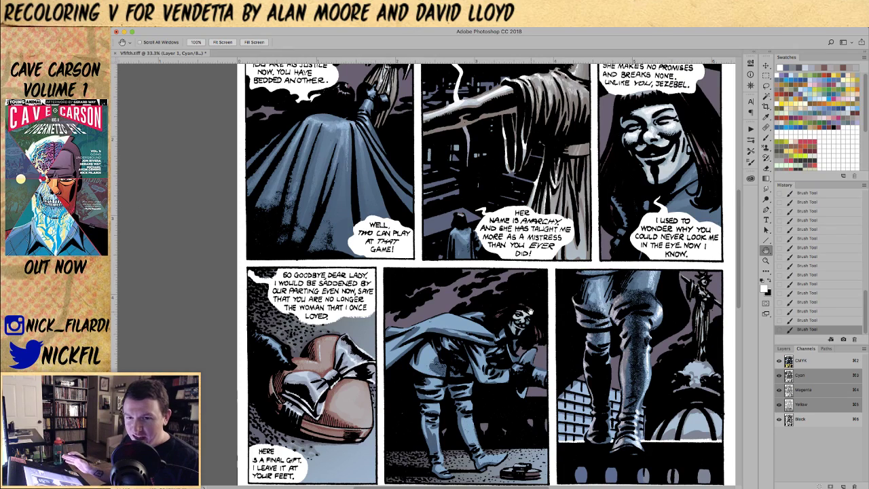
left_click(342, 220, "alt")
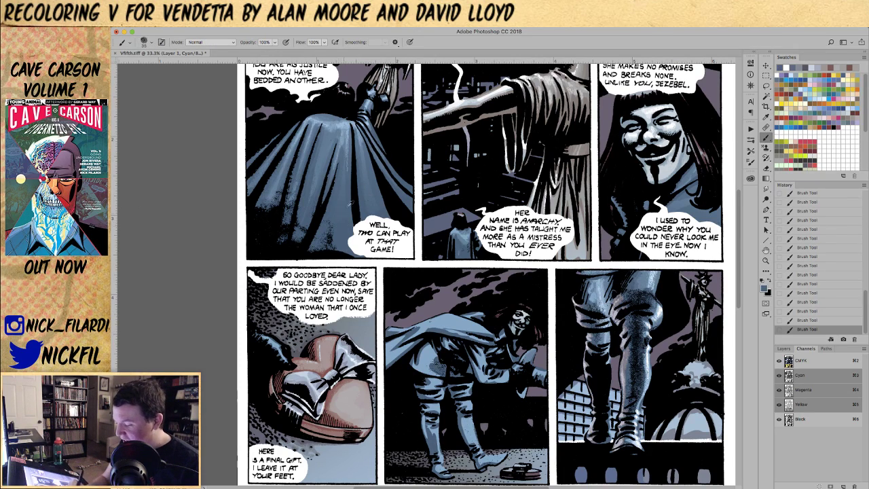
left_click(345, 145, "alt")
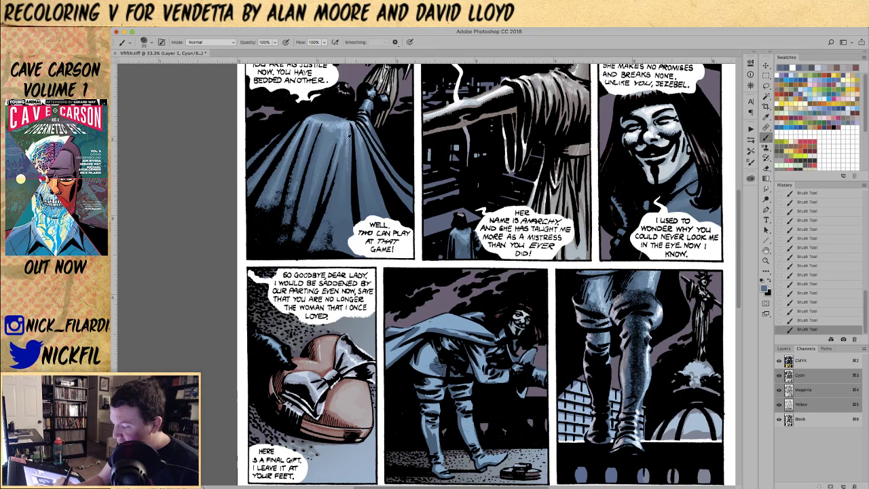
left_click(353, 137, "alt")
left_click(344, 140, "alt")
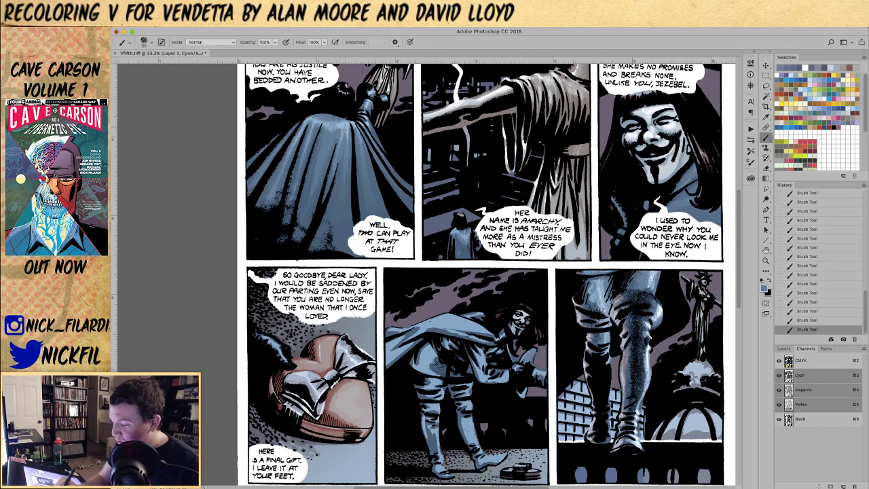
key("5")
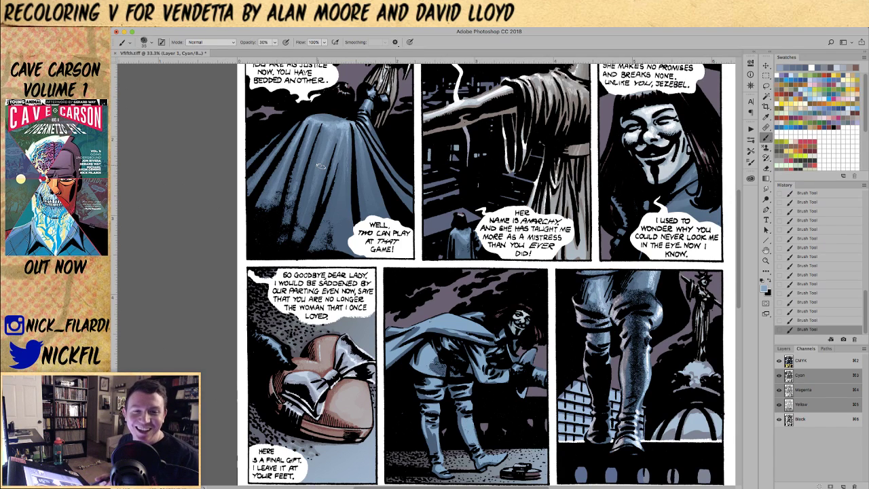
- Select the balloon tail beneath the statue's outstretched arm with a contiguous Magic Wand, fill it with white and deselect
key("space")
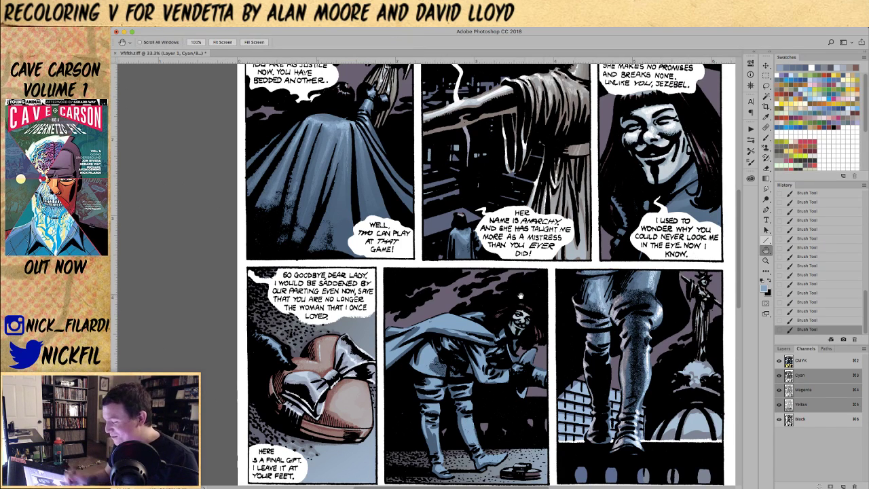
left_click_drag(521, 296, 467, 319)
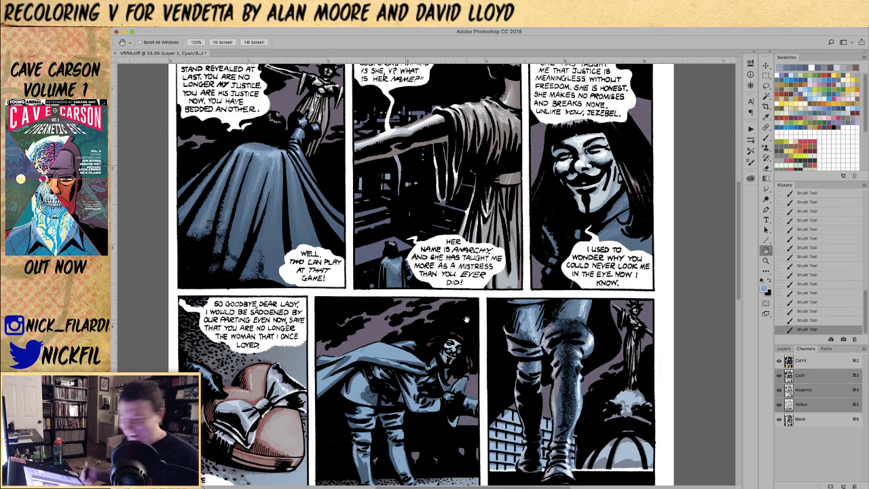
left_click_drag(524, 309, 543, 300)
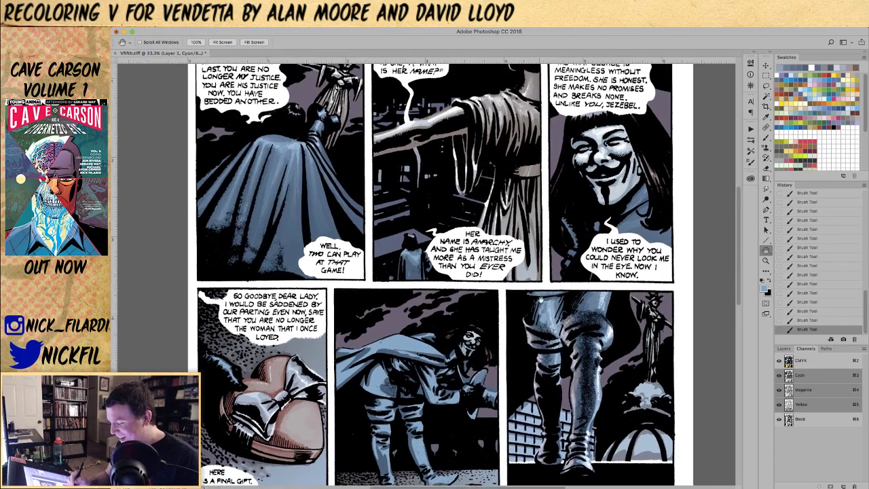
scroll(543, 300, "up", 3)
left_click(766, 96)
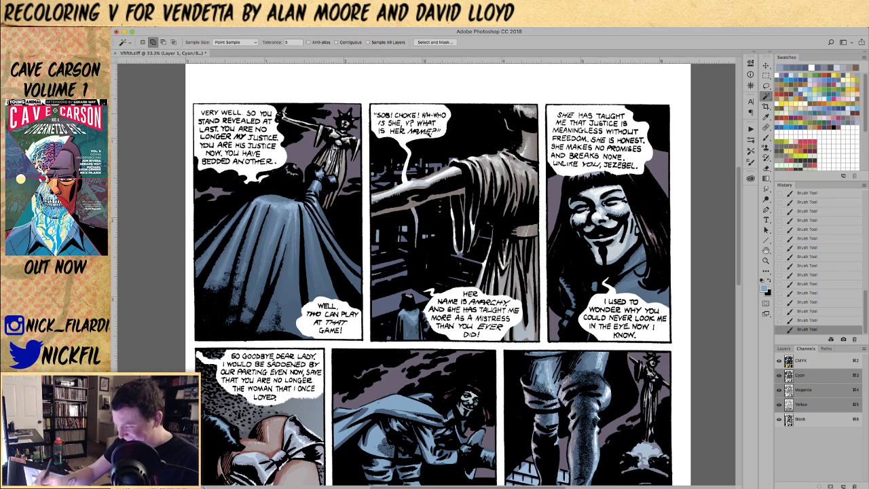
left_click(344, 42)
left_click(406, 222)
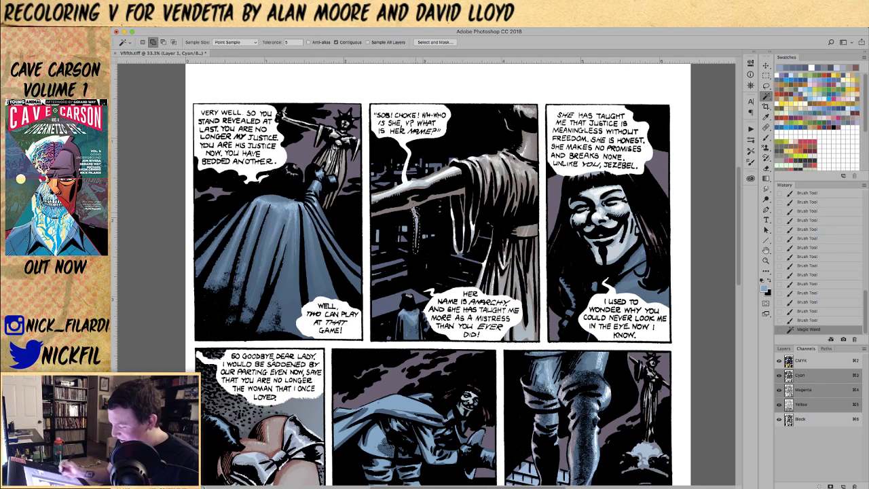
key("b")
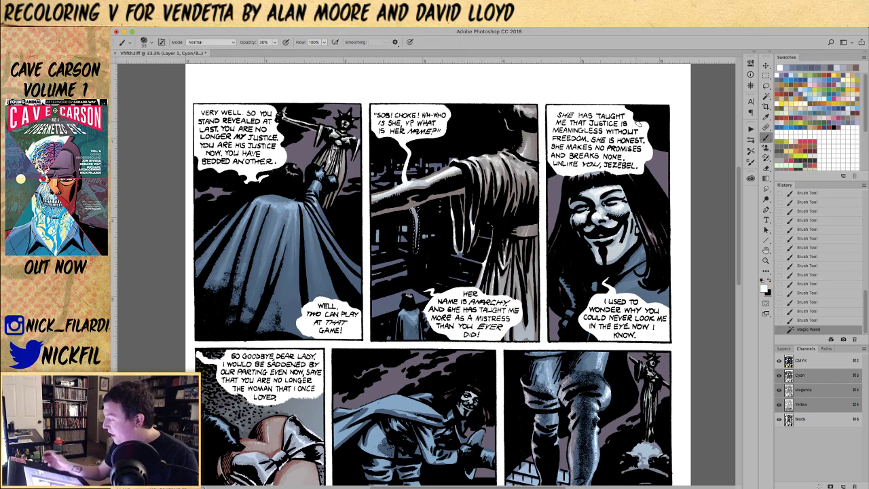
key("alt+BackSpace")
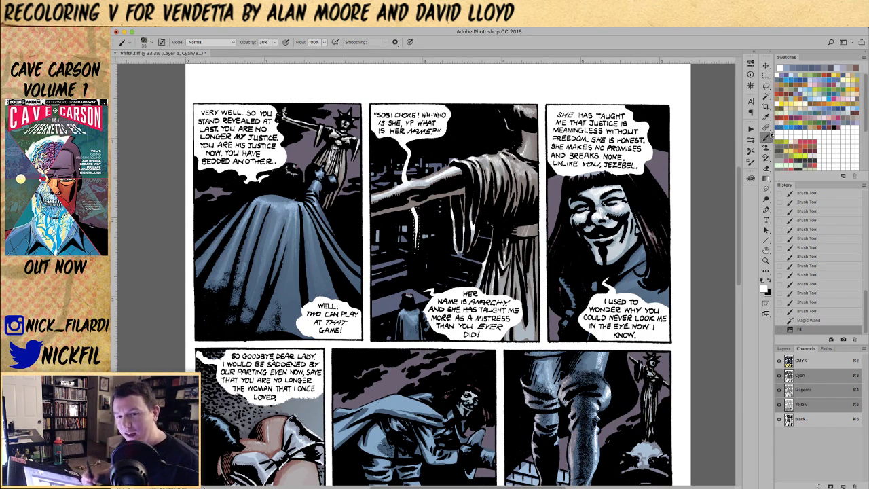
key("ctrl+d")
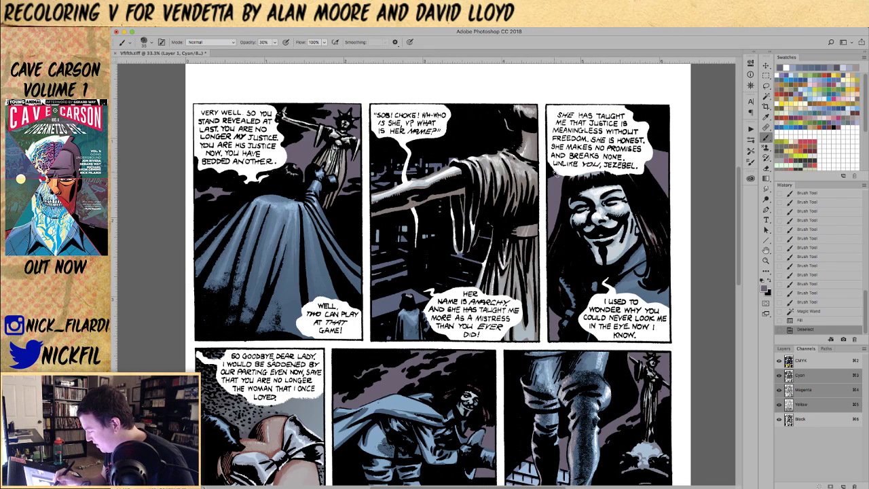
- Touch up the background beside V's hair under the third panel's upper balloon with muted purple, raising the brush opacity to 100%
left_click_drag(559, 177, 556, 175)
left_click(557, 174)
key("0")
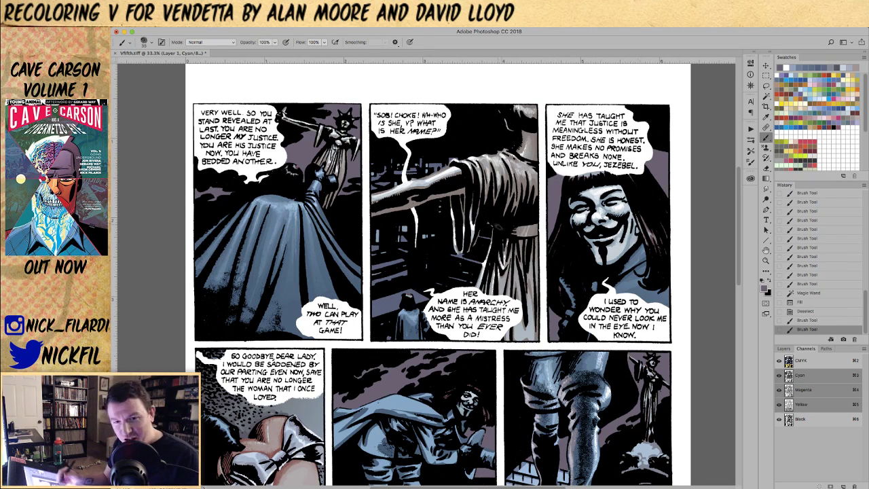
left_click(559, 174)
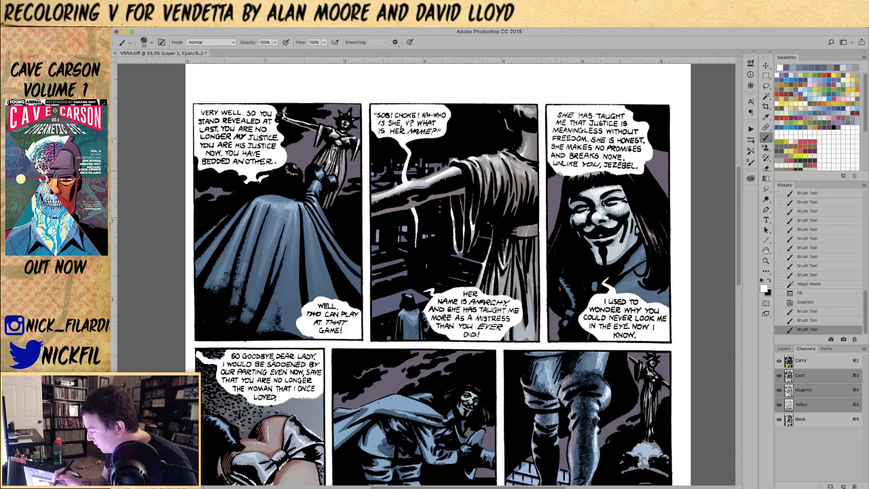
- Clean up the lower edge of the third panel's upper balloon above V's hair with sampled background purple and white
left_click(563, 172)
left_click(560, 174)
left_click(569, 178, "alt")
left_click(560, 176)
left_click(578, 174)
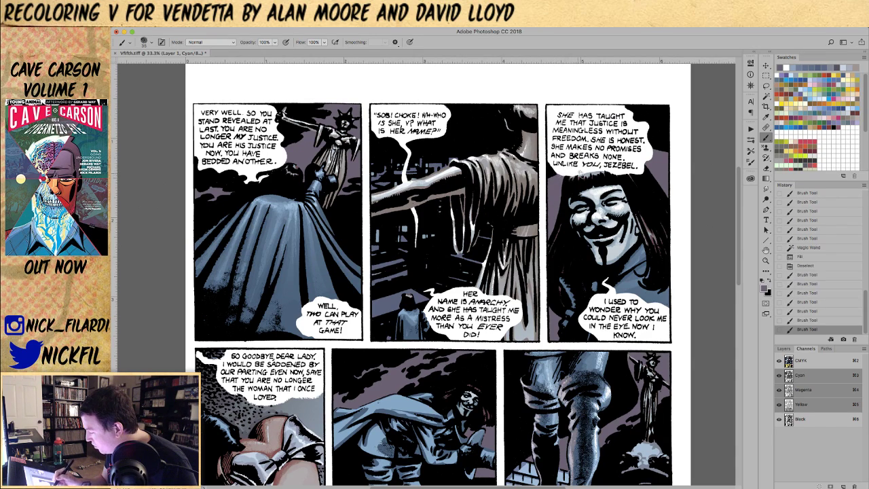
left_click(574, 172, "alt")
left_click(578, 175)
left_click(599, 172)
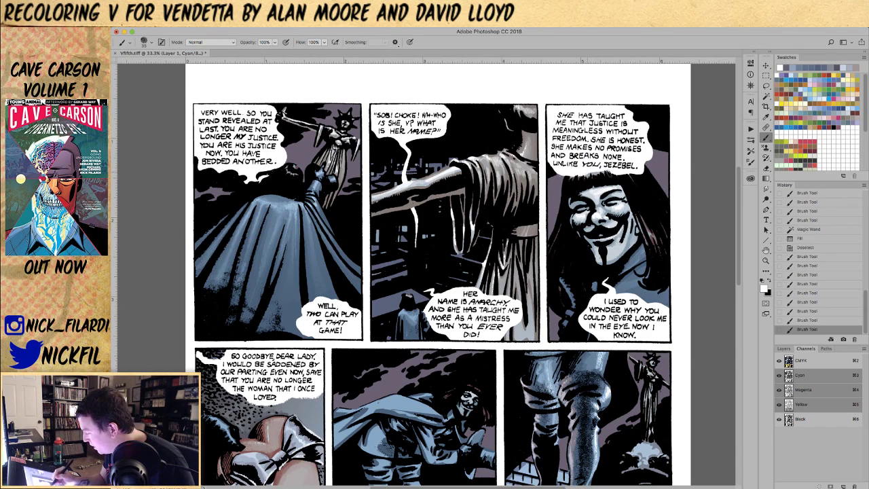
left_click(609, 174)
left_click(610, 174)
- Brush sampled blue and muted brown into V's hair beneath the third panel's upper balloon, lowering the brush opacity to 50%
left_click(582, 178, "alt")
left_click(594, 174)
left_click(600, 176)
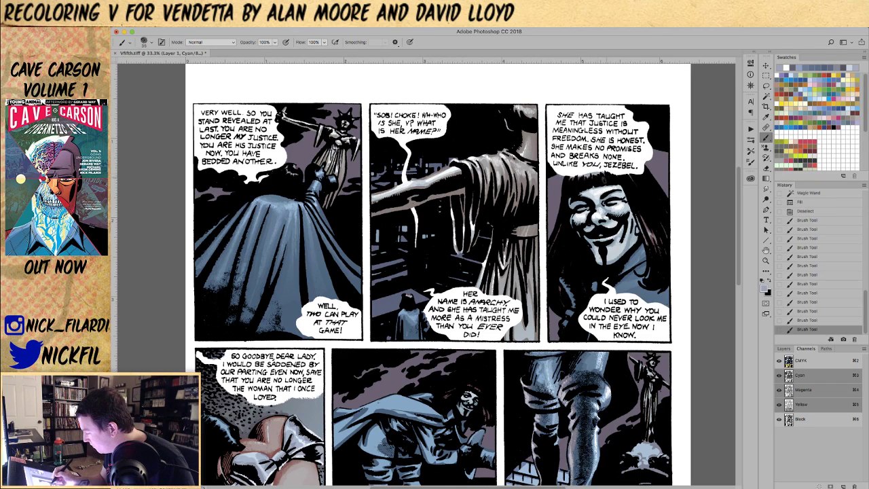
left_click(587, 177, "alt")
key("5")
left_click(591, 175)
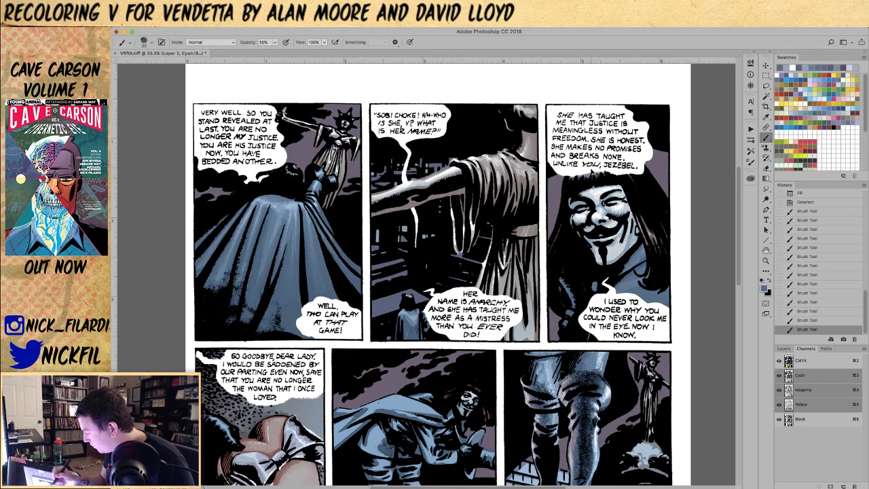
key("ctrl+z")
left_click(574, 178, "alt")
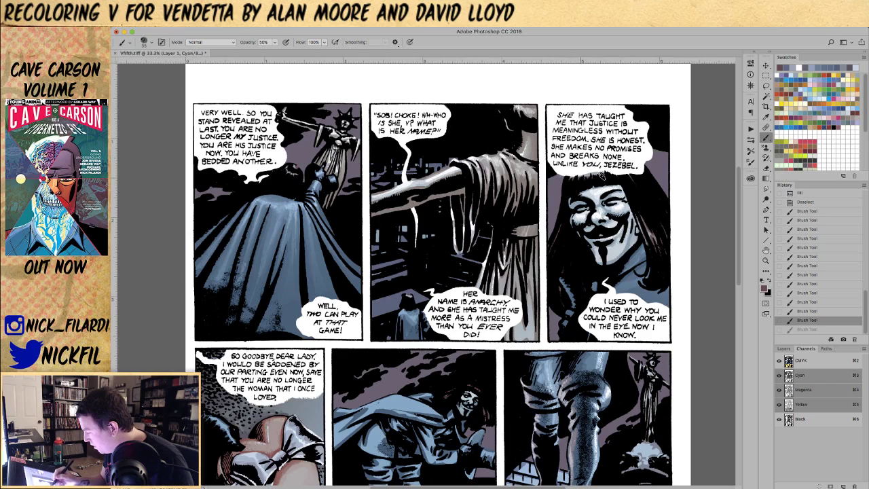
left_click_drag(579, 178, 566, 178)
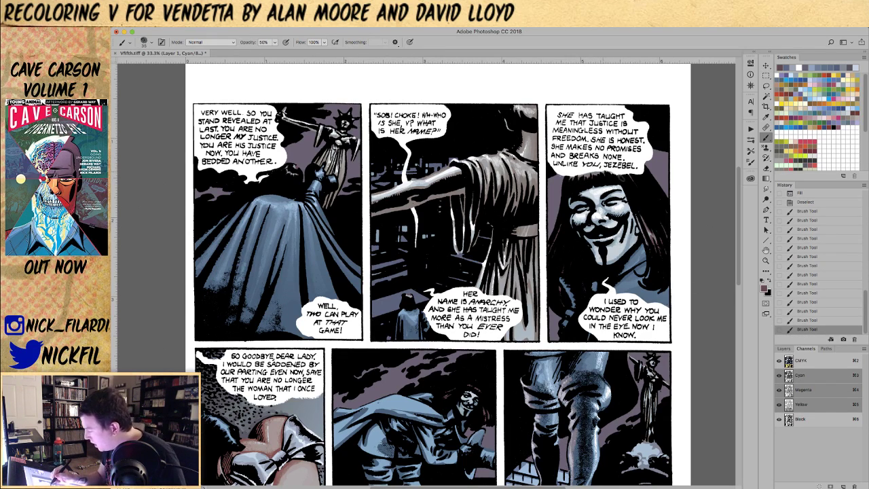
mouse_move(616, 176)
left_mouse_down()
mouse_move(634, 177)
mouse_move(615, 174)
left_mouse_up()
left_click(622, 170, "alt")
key("0")
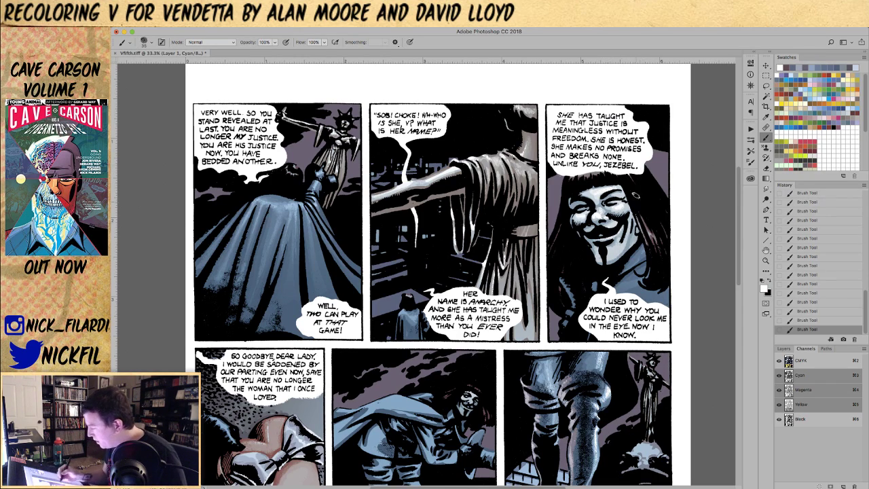
left_click(650, 241, "alt")
key("5")
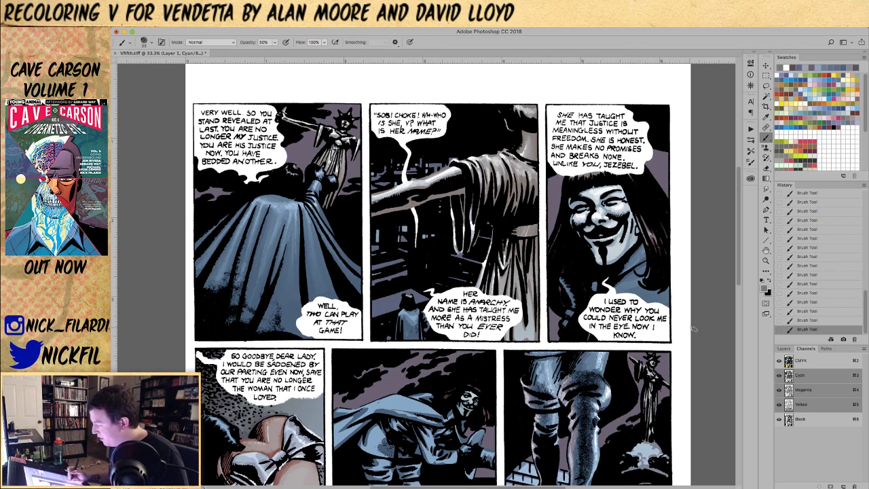
left_click(767, 251)
left_click_drag(630, 333, 623, 305)
scroll(623, 302, "down", 5)
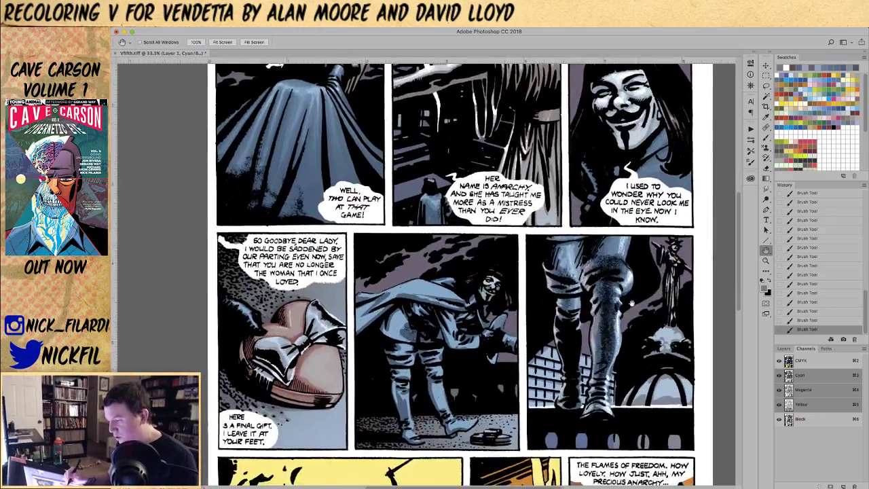
scroll(623, 300, "up", 6)
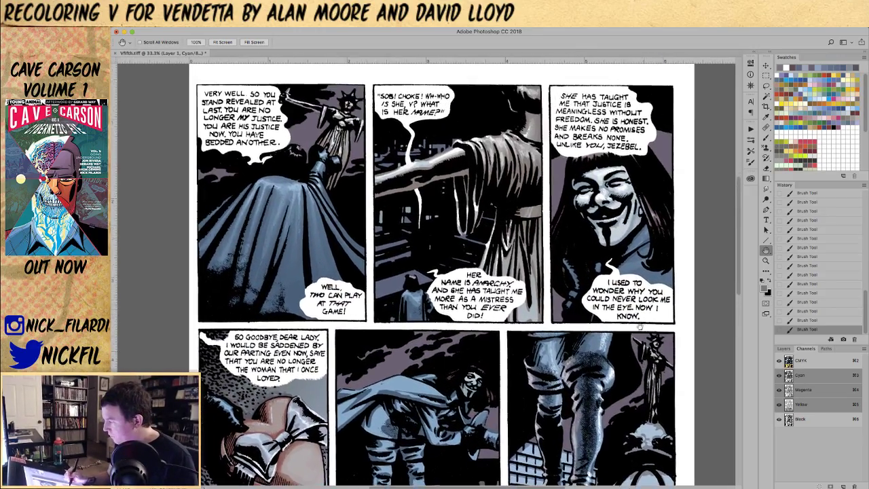
key("w")
left_click(567, 243)
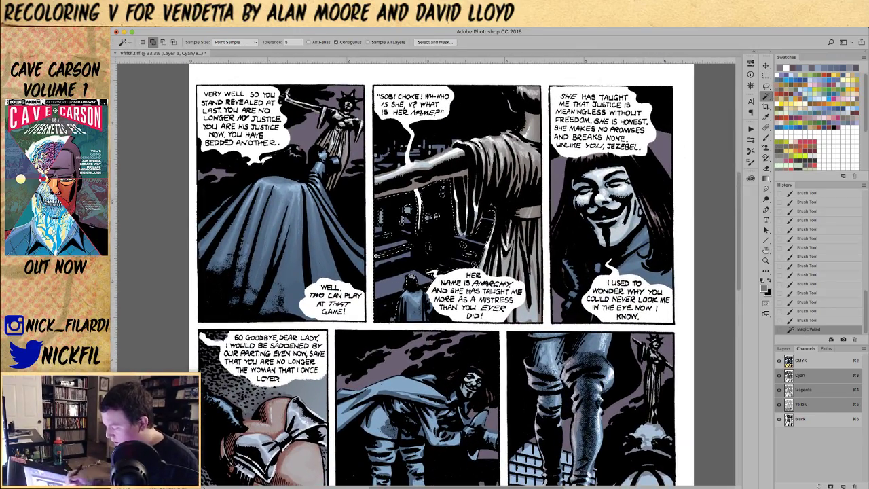
key("super+d")
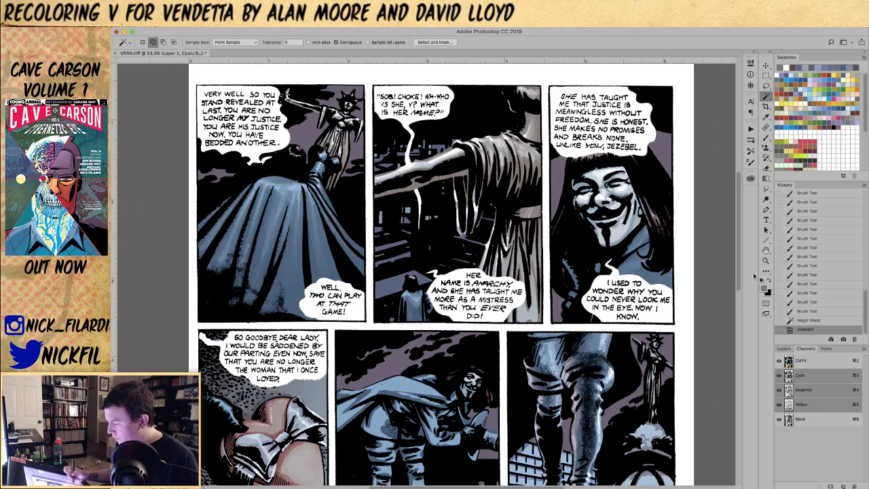
- Pick a pale blue swatch and examine the colours across the whole comic page
left_click(820, 100)
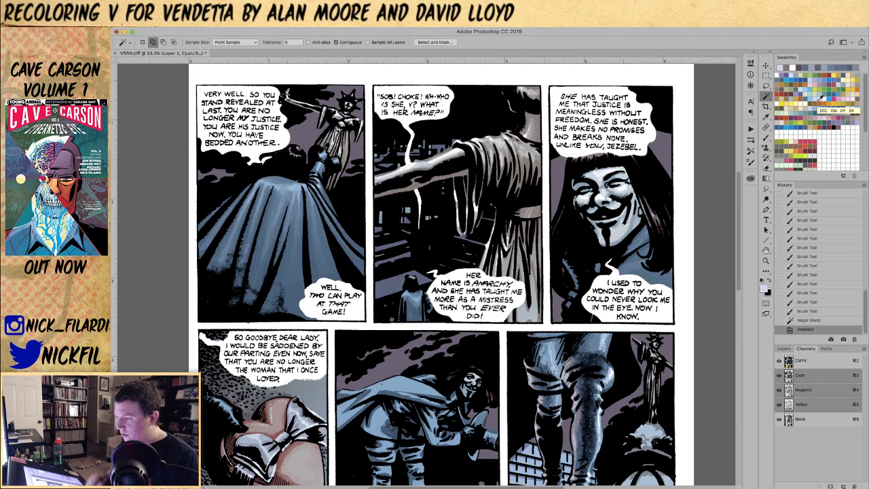
left_click(766, 251)
left_click_drag(561, 384, 598, 253)
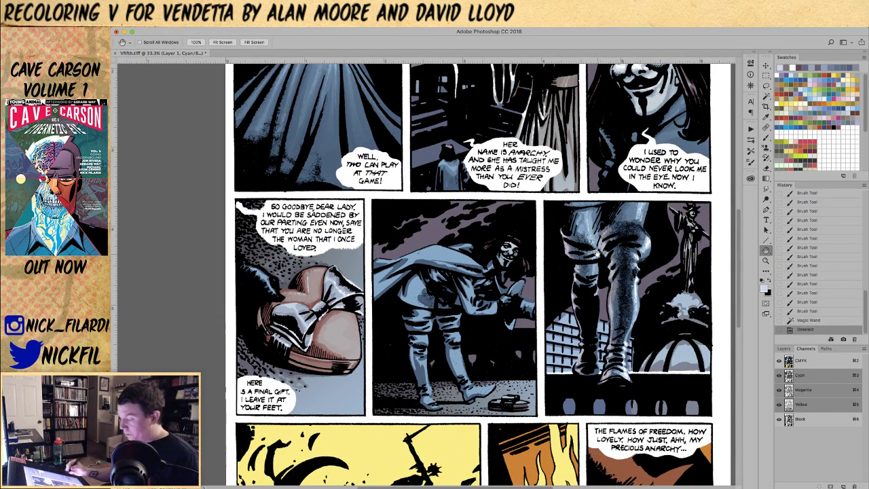
double_click(766, 261)
left_click(542, 375, "alt")
left_click(542, 375, "alt")
left_click(542, 375, "alt")
left_click(542, 376, "alt")
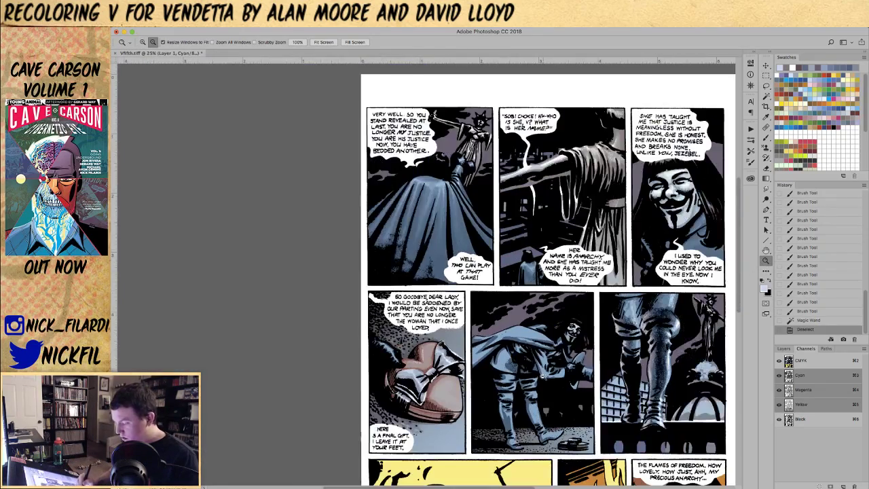
left_click(526, 369, "alt")
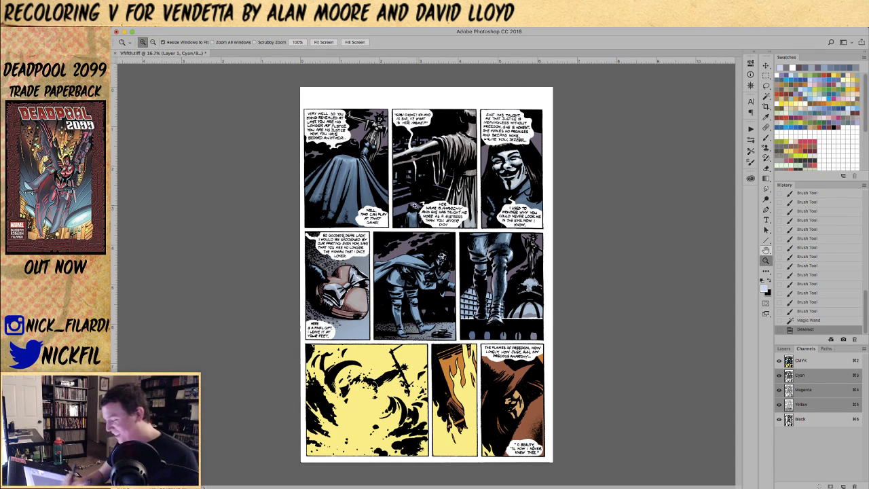
- Select the city background below the statue's arm with a contiguous Magic Wand and brush blue over the buildings at 100% opacity
left_click(420, 203)
key("h")
left_click_drag(515, 251, 516, 326)
key("w")
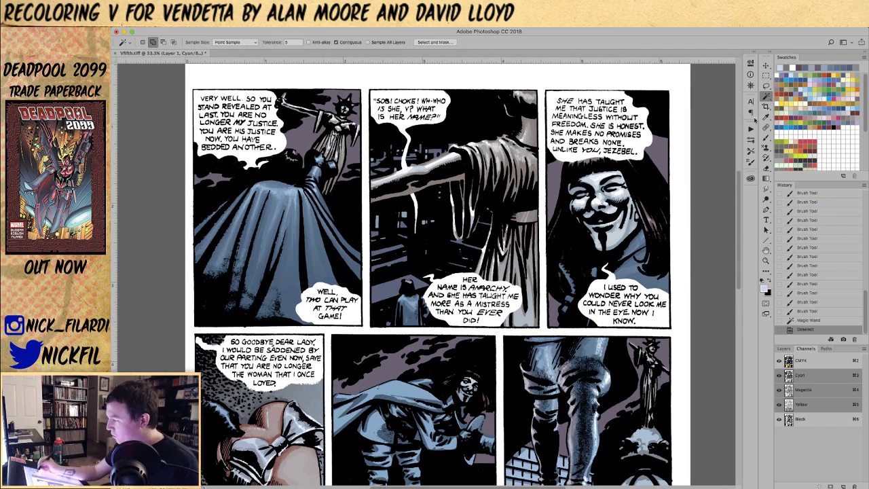
left_click(429, 279)
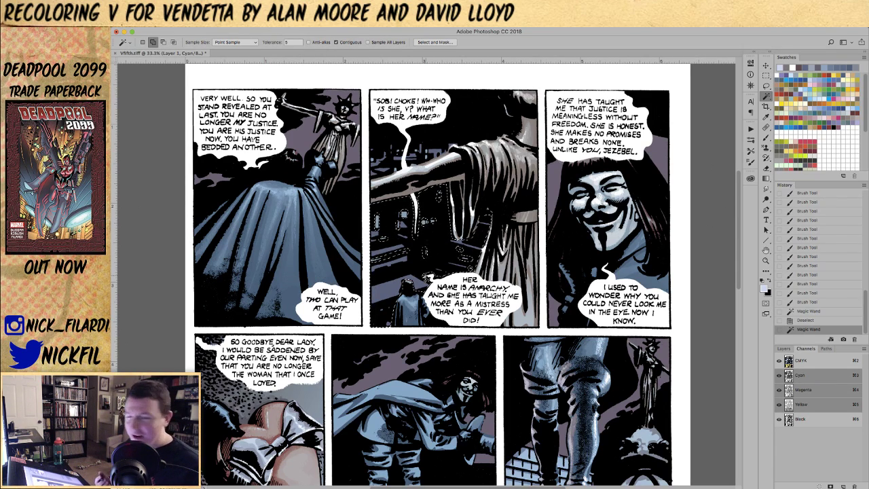
key("b")
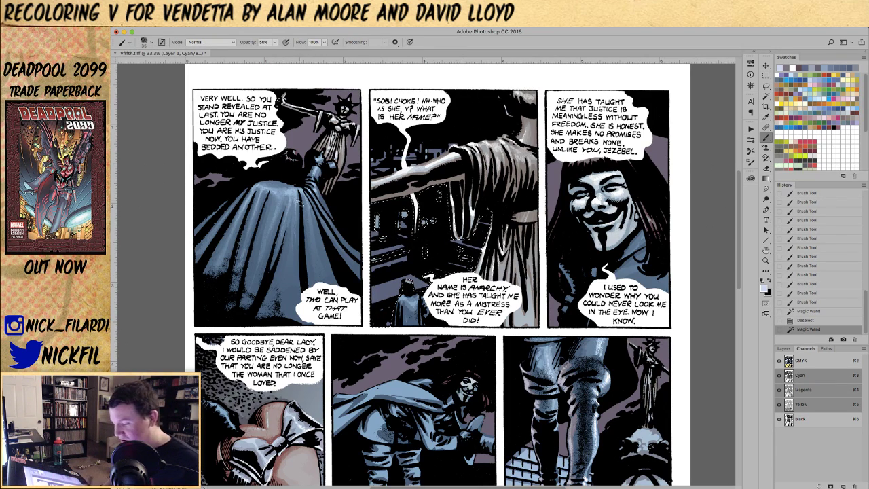
left_click_drag(377, 294, 386, 294)
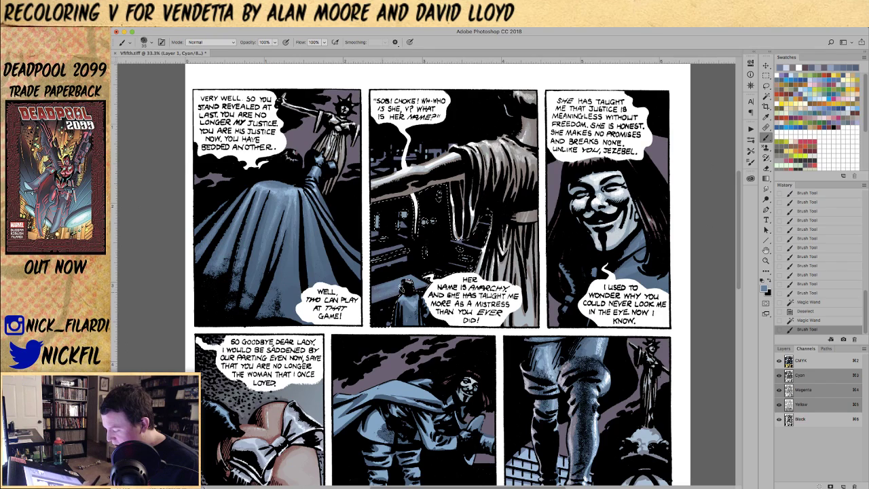
left_click_drag(426, 221, 423, 236)
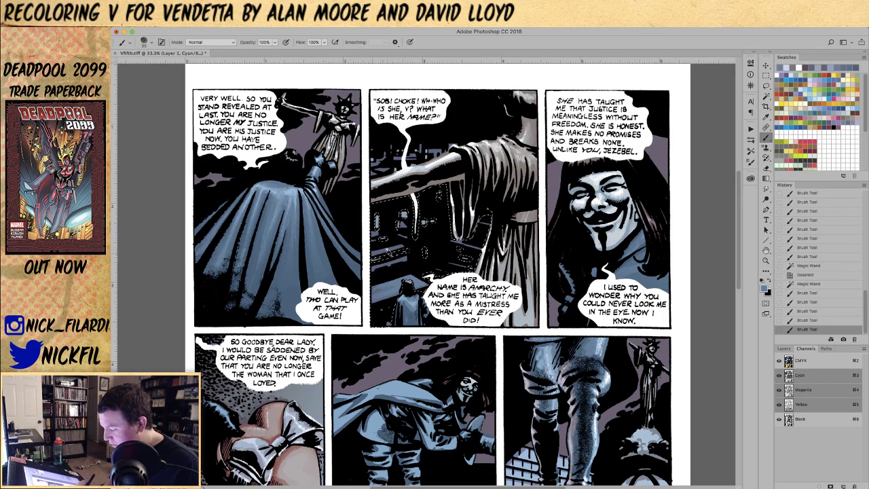
key("ctrl+d")
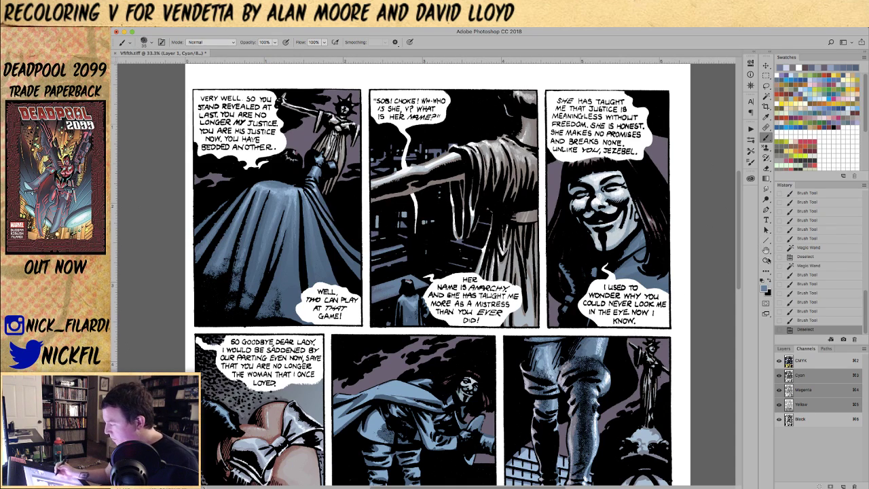
key("z")
left_click(501, 310, "alt")
key("ctrl+z")
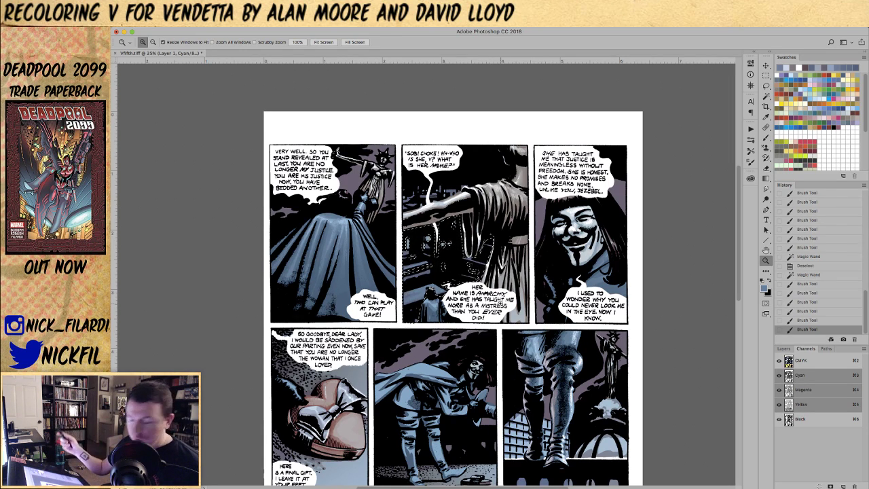
- Brush sampled white near the balloon tail and along the statue's outstretched arm in the second panel
left_click(765, 137)
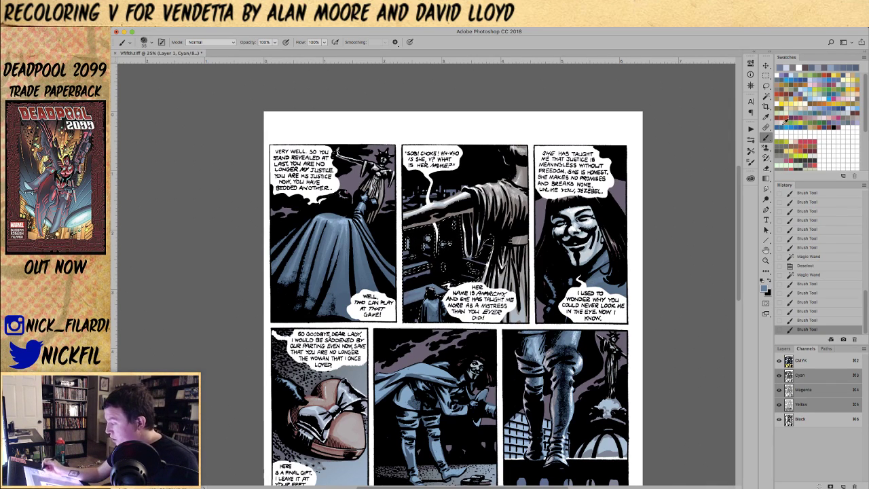
left_click(766, 250)
mouse_move(671, 225)
left_mouse_down()
mouse_move(659, 195)
mouse_move(637, 195)
left_mouse_up()
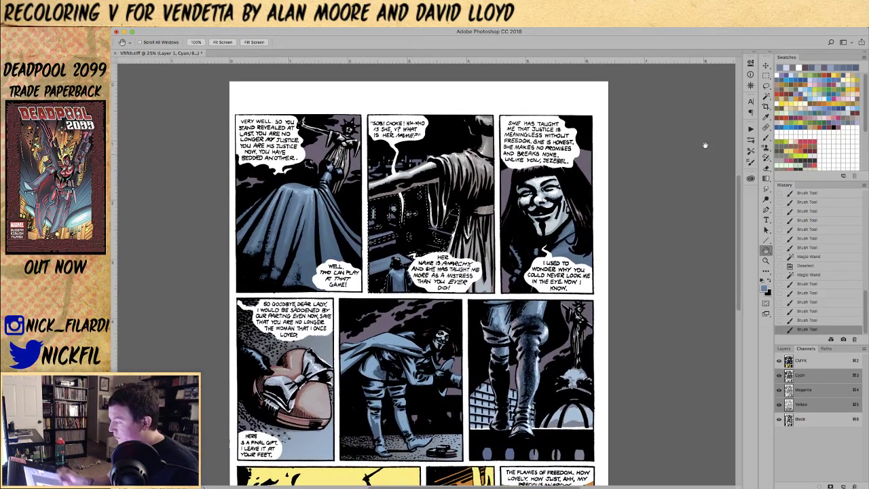
key("b")
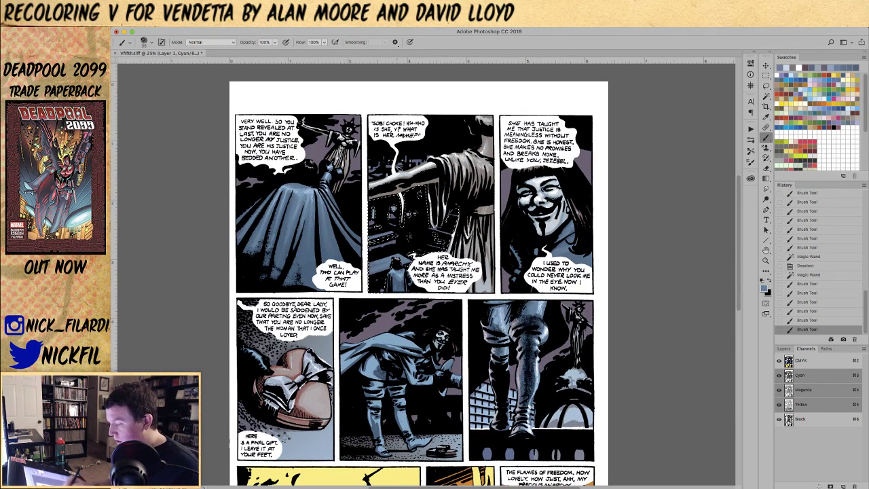
left_click(397, 173, "alt")
left_click_drag(406, 174, 378, 185)
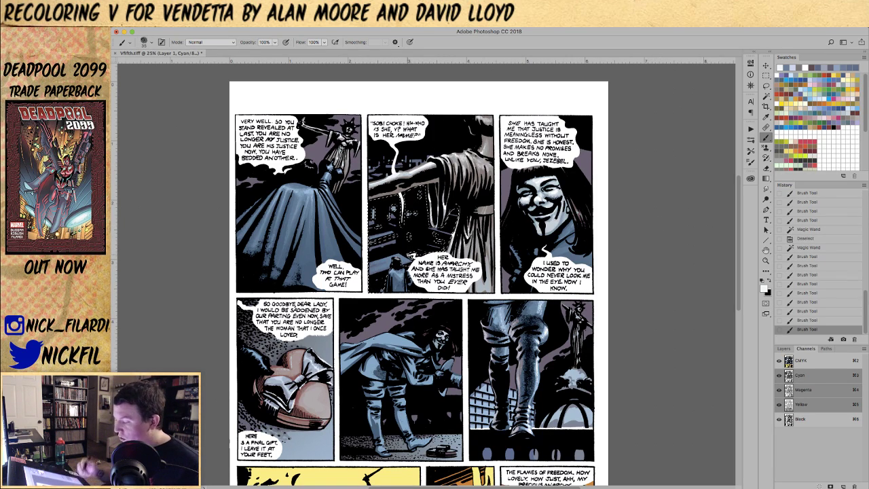
- Sample the grey of the statue's robe and brush it at 50% opacity over the ledge beside the small cloaked figure in the second panel
left_click(766, 250)
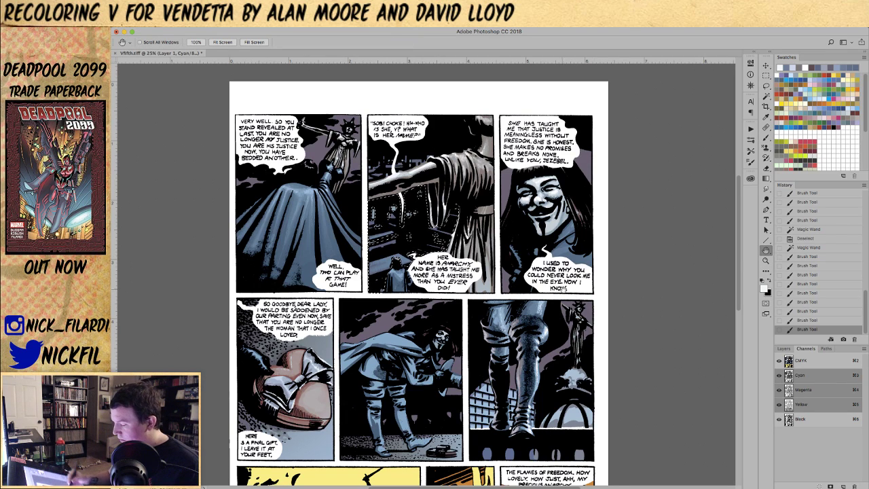
left_click_drag(562, 277, 552, 312)
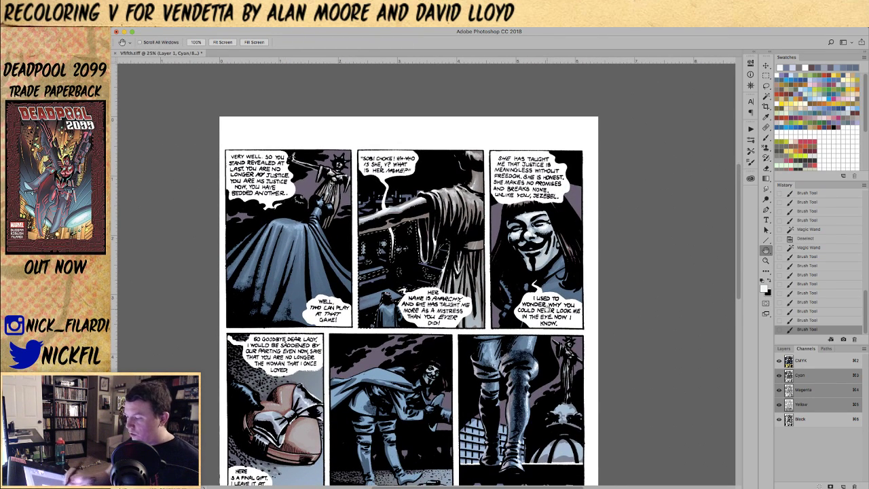
left_click(766, 261)
key("super+equal")
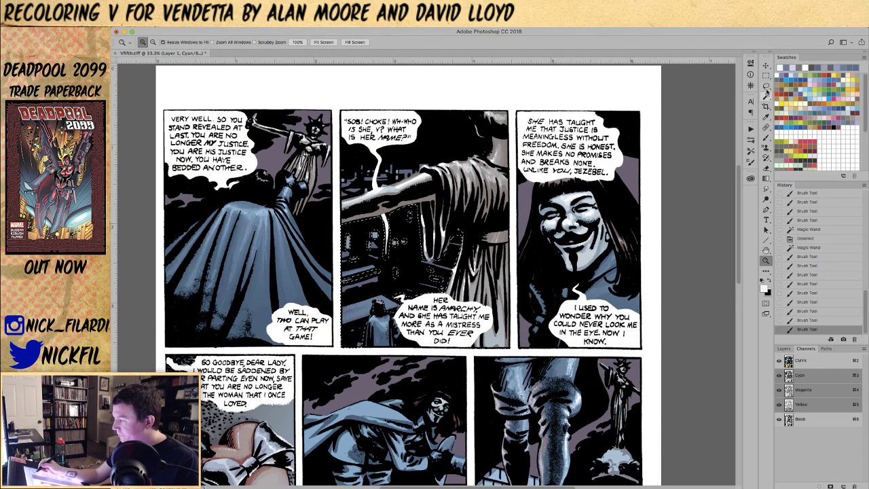
left_click(765, 86)
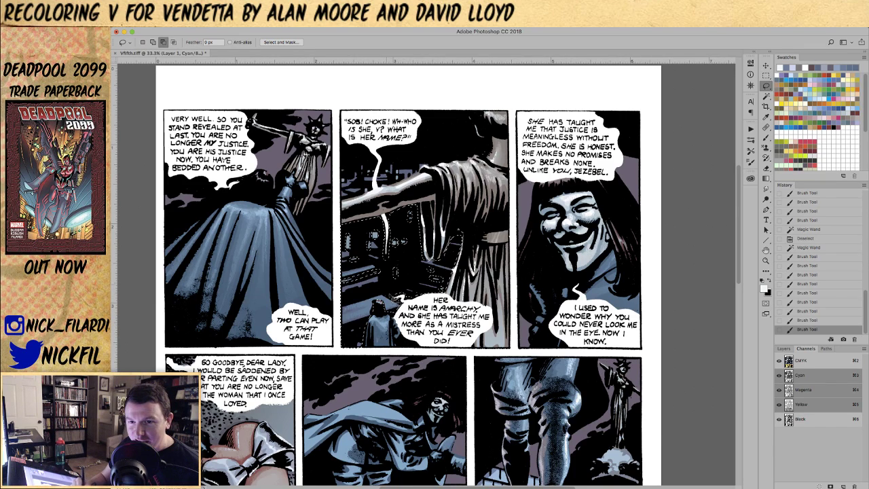
left_click(765, 137)
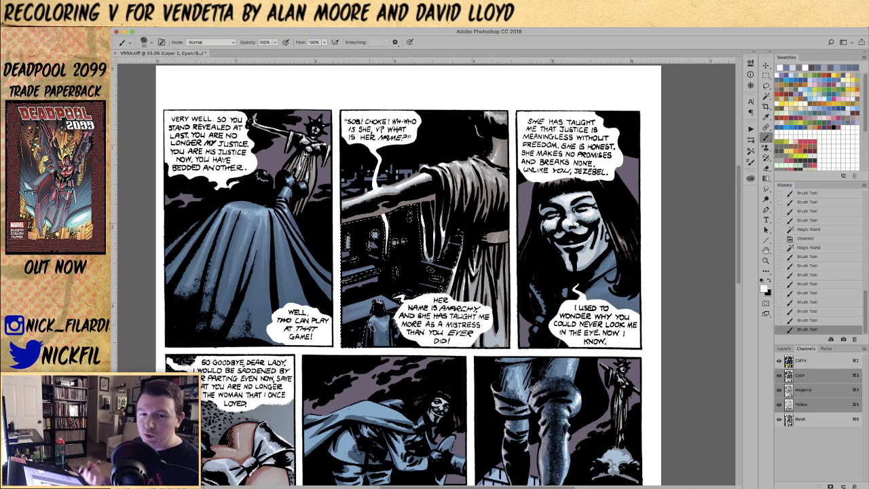
left_click(817, 92)
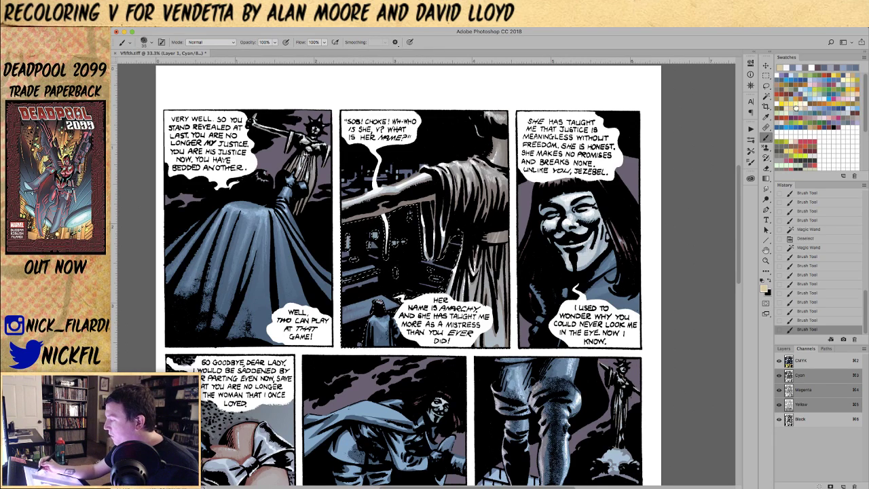
left_click(819, 96)
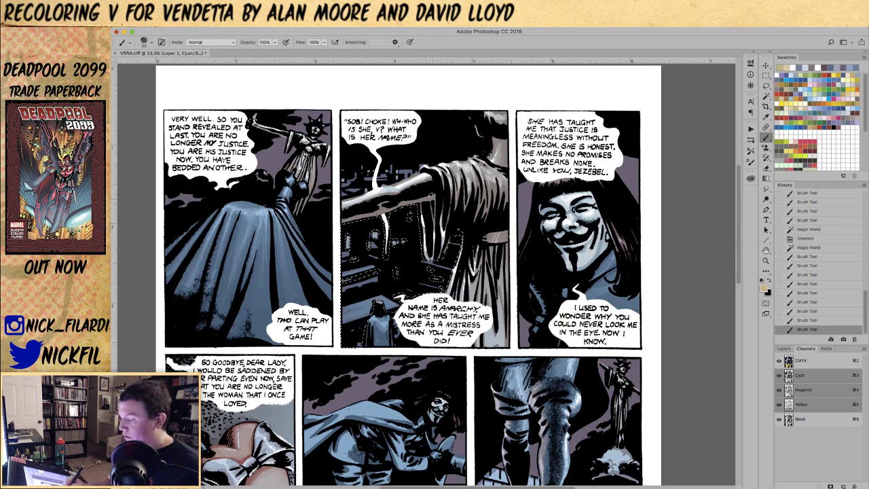
left_click(472, 197, "alt")
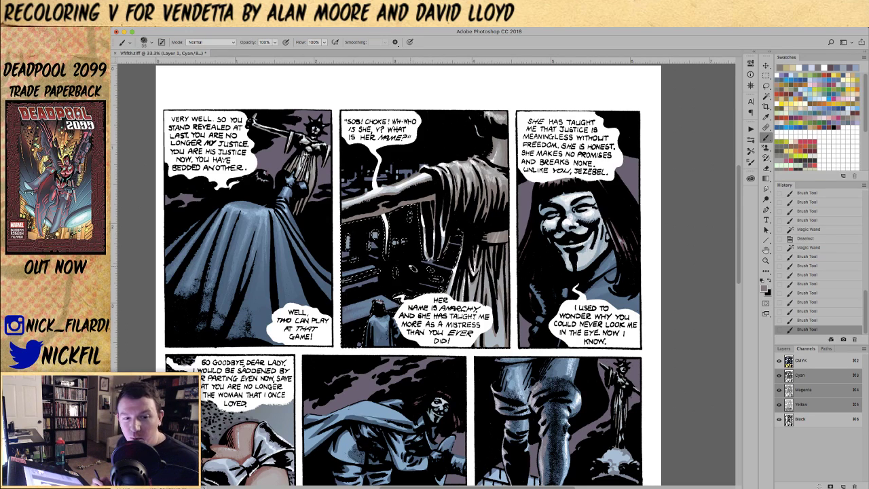
key("5")
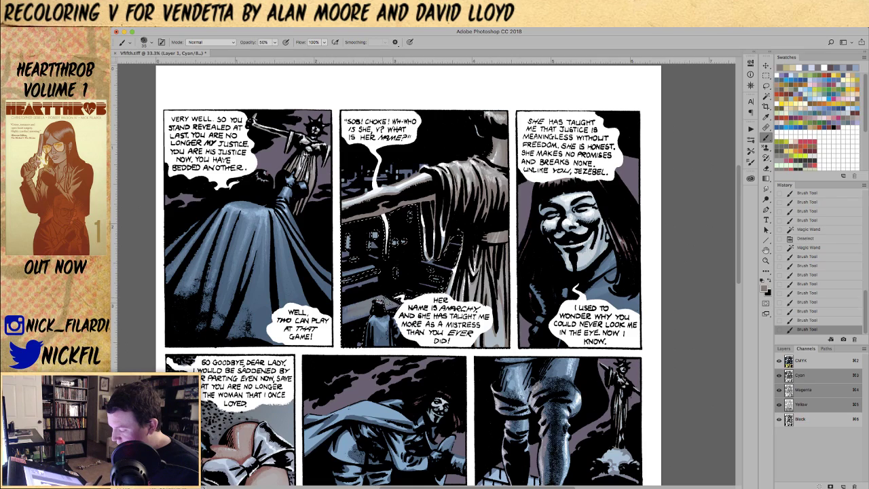
left_click_drag(367, 304, 344, 316)
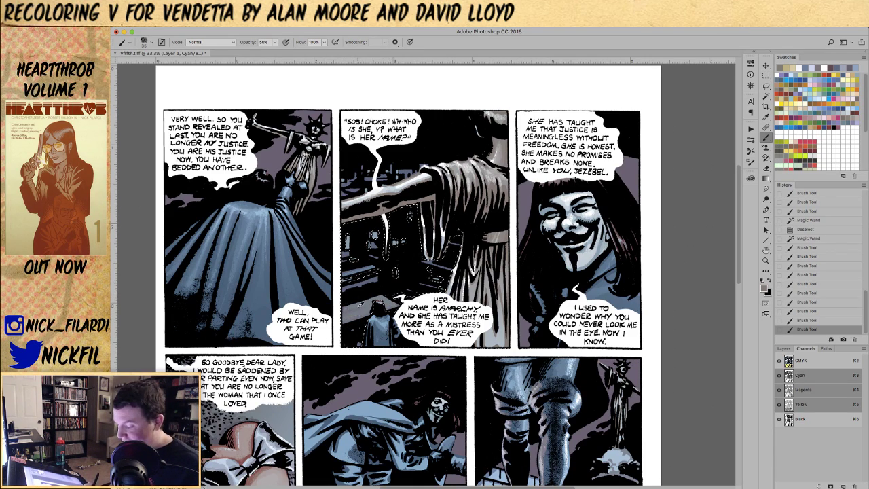
- Set the brush to Screen mode and lighten the ledge beside the small cloaked figure, first at 30% and again at 100% opacity
left_click(203, 42)
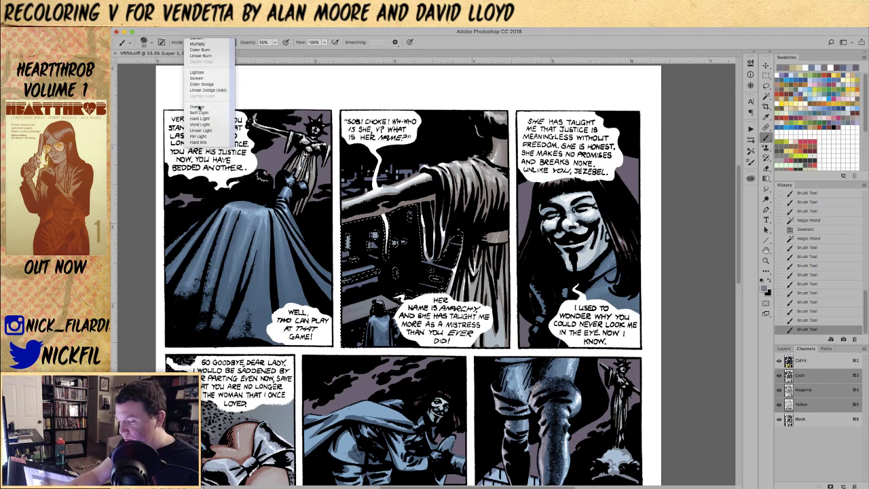
left_click(197, 110)
key("3")
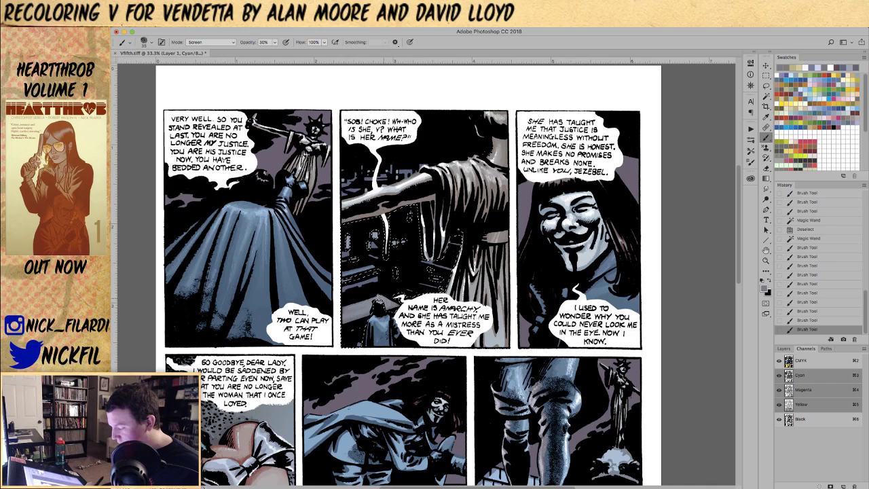
left_click_drag(367, 304, 345, 315)
key("0")
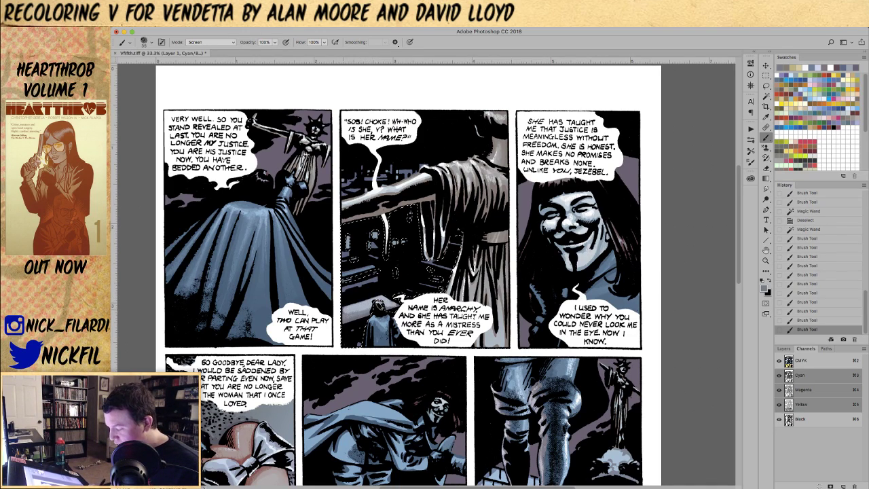
left_click_drag(368, 304, 347, 315)
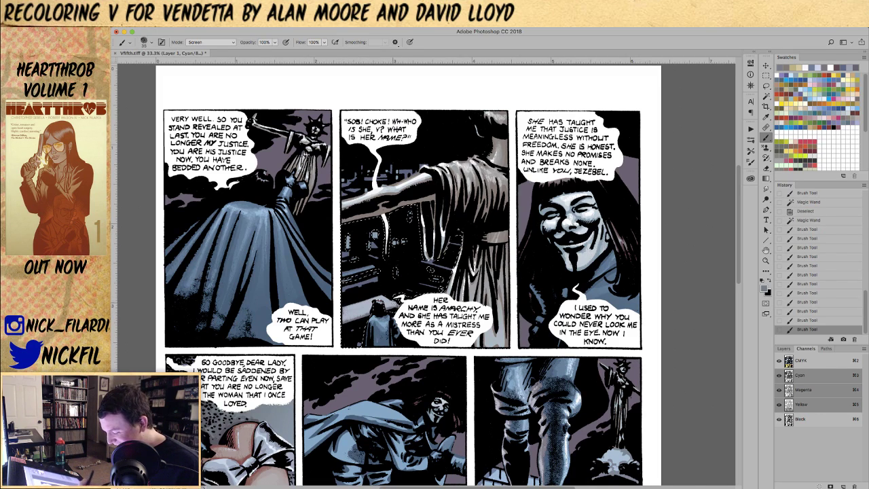
- Return the brush to Normal mode, paint the second panel's ledge with sampled pale colour up to 100% opacity, and clear the selection
left_click(207, 42)
left_click(204, 34)
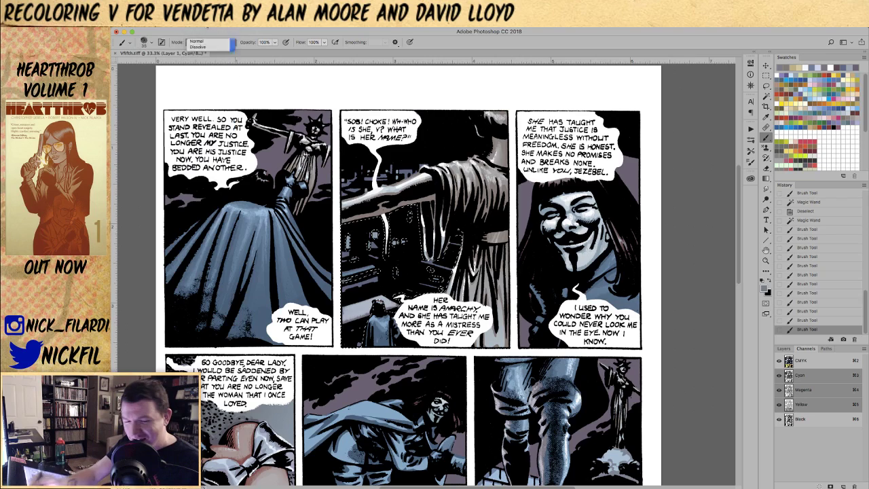
key("5")
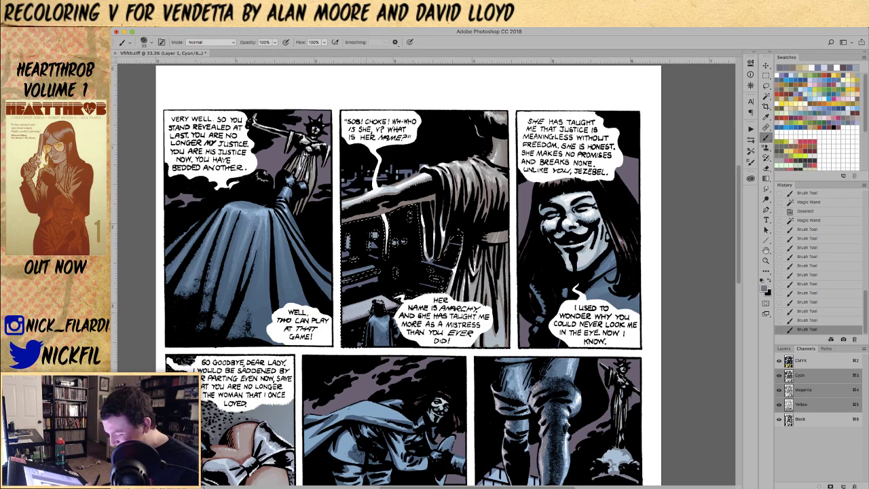
mouse_move(340, 309)
left_mouse_down()
mouse_move(393, 300)
mouse_move(350, 313)
left_mouse_up()
left_click(355, 310, "alt")
key("0")
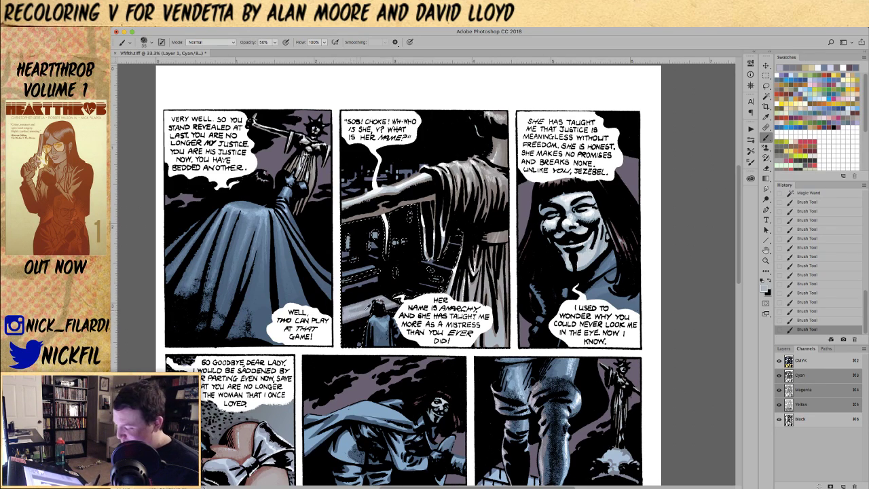
left_click_drag(355, 318, 390, 306)
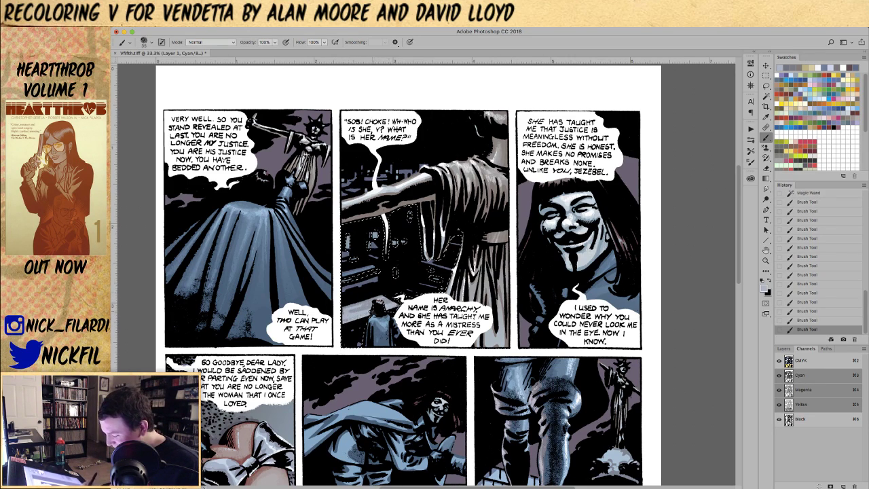
key("5")
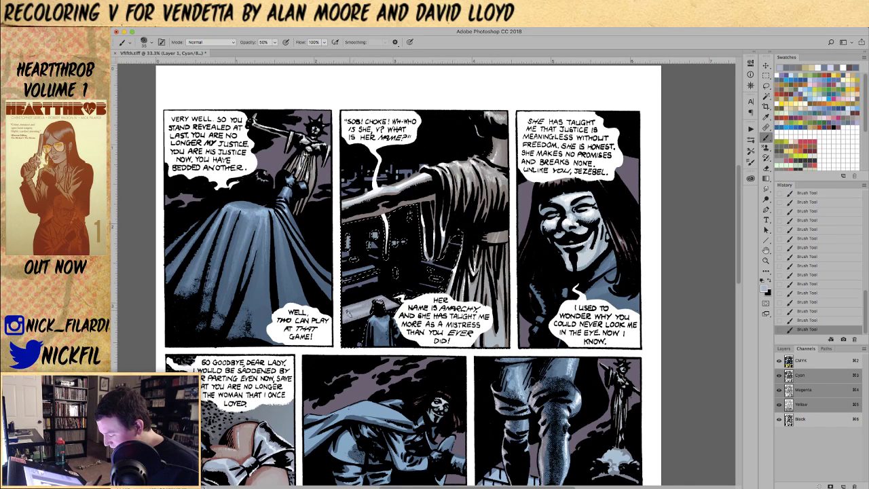
key("ctrl+d")
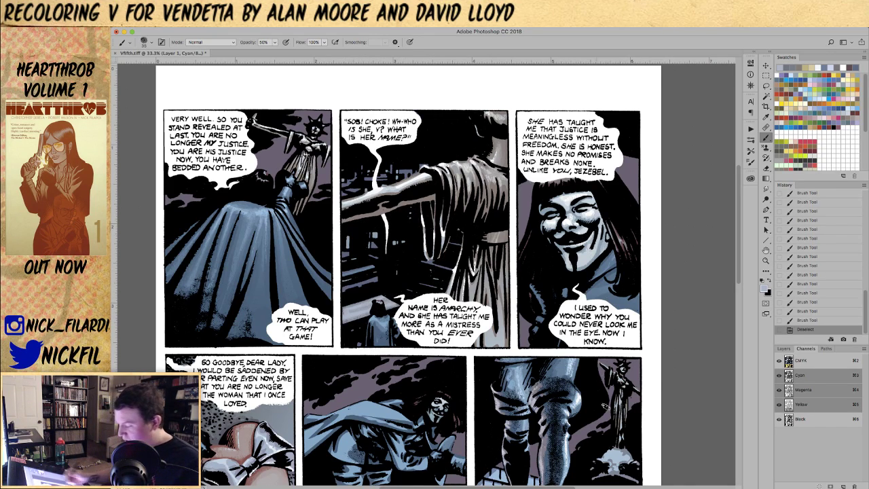
- Dab light blue highlights onto the small cloaked figure in the second panel with the brush in Screen mode at 50% opacity
left_click(765, 261)
key("super+minus")
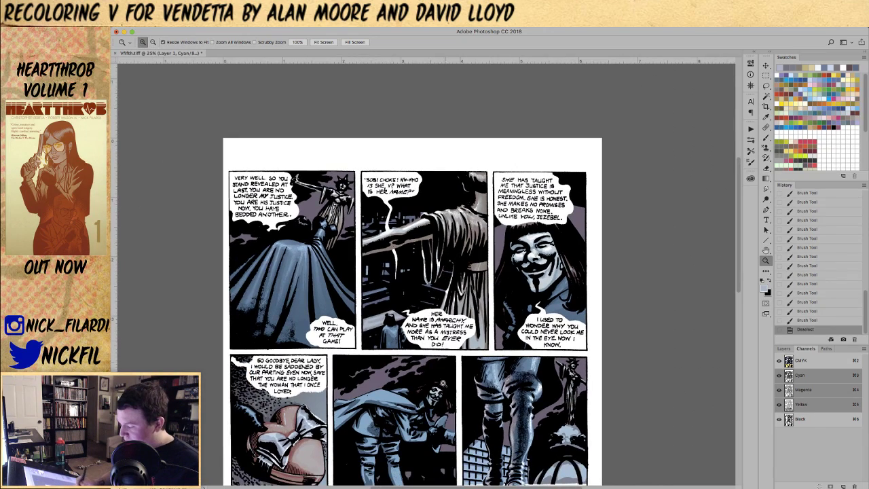
left_click(766, 138)
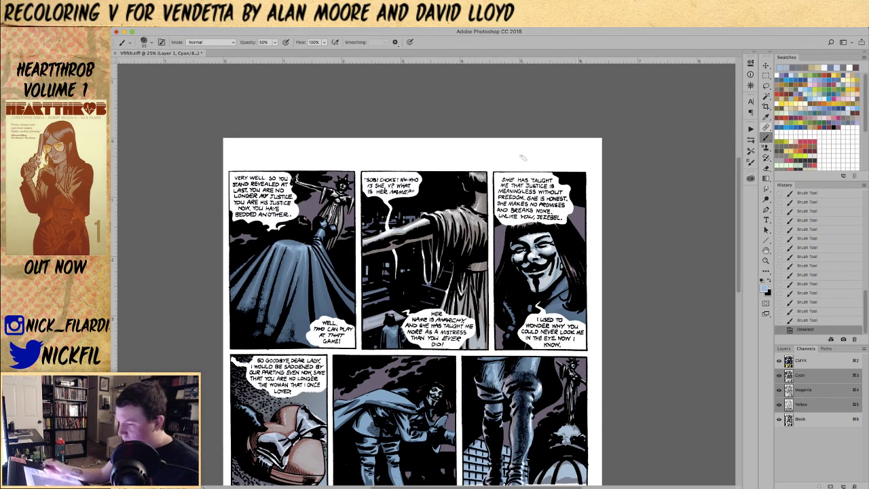
left_click(207, 42)
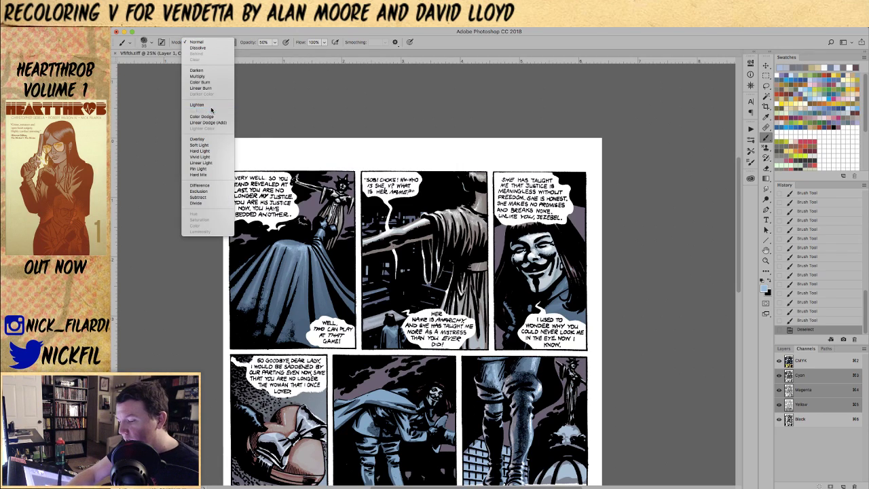
left_click(212, 106)
left_click(765, 178)
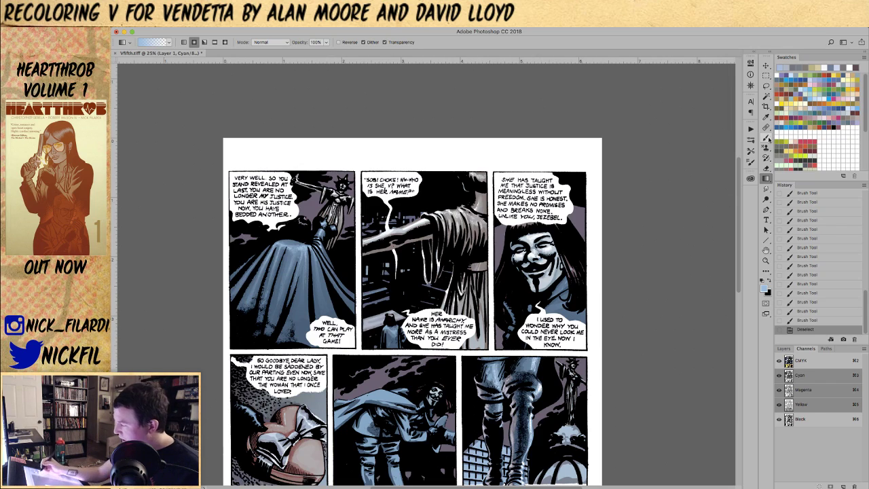
left_click(766, 137)
left_click(386, 327)
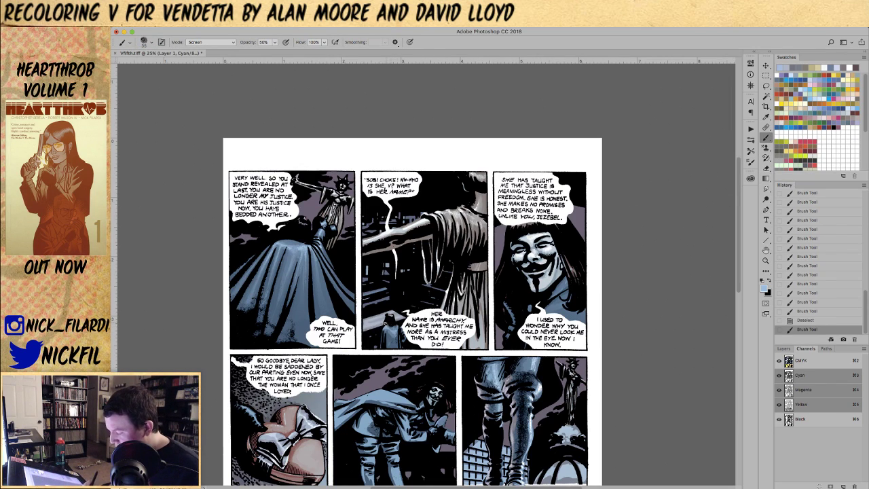
left_click(207, 42)
left_click(197, 41)
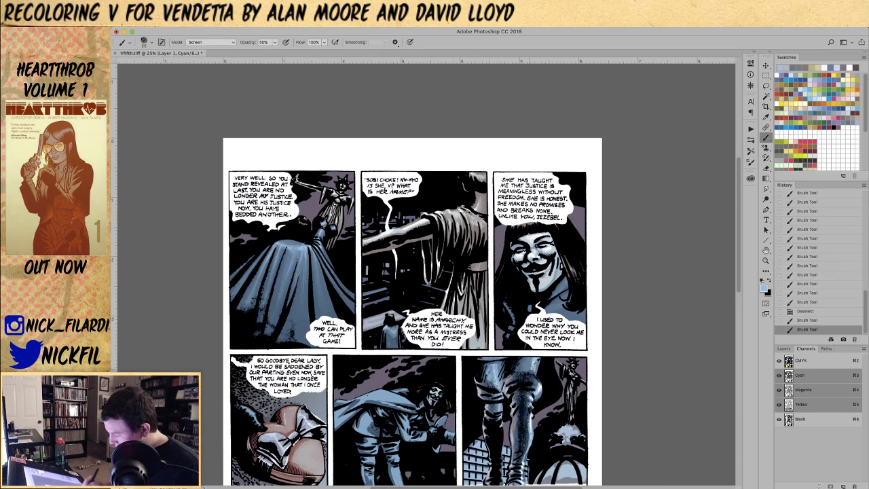
left_click(388, 328)
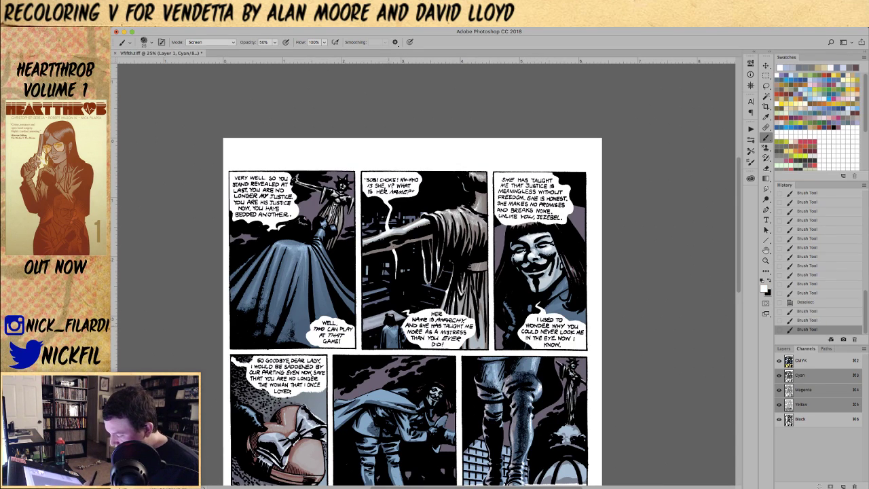
- Raise the brush opacity to 100% and dab white Screen-mode highlights across the small cloaked figure's cape and head
left_click(388, 328)
key("0")
left_click(387, 328)
left_click(389, 327)
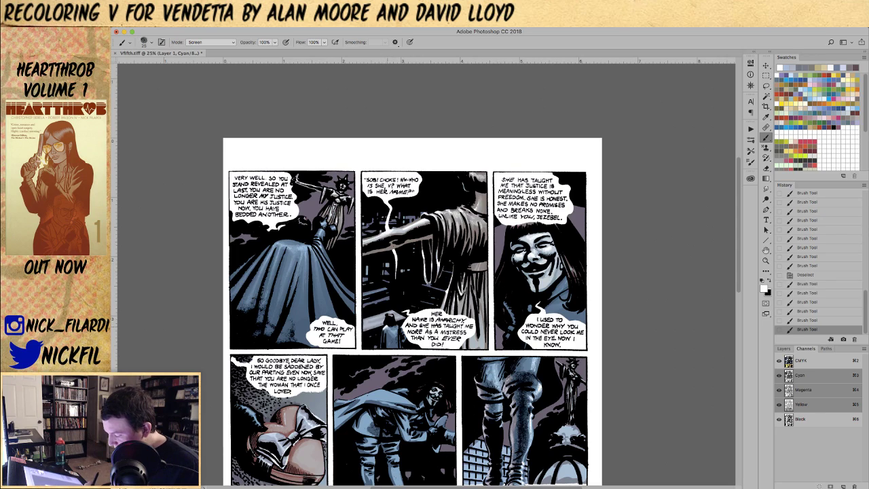
left_click(390, 328)
left_click(392, 328)
left_click(393, 328)
left_click(394, 327)
left_click(395, 328)
left_click(395, 327)
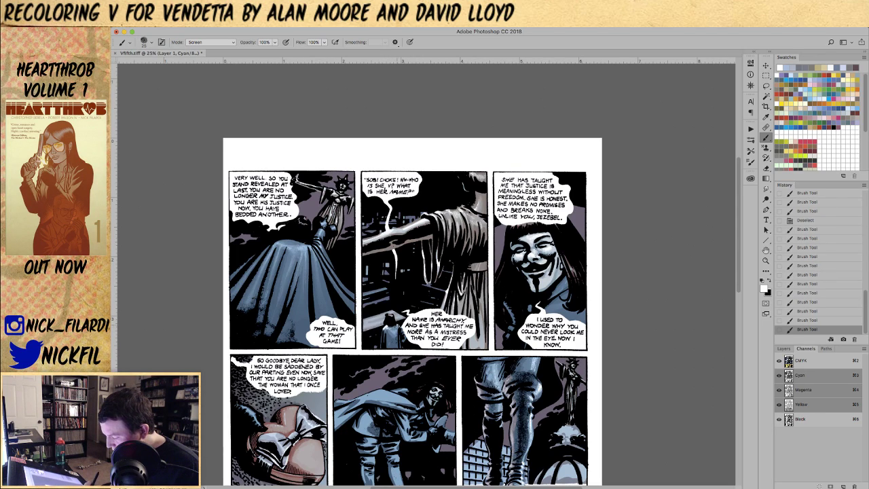
left_click(396, 327)
left_click(397, 327)
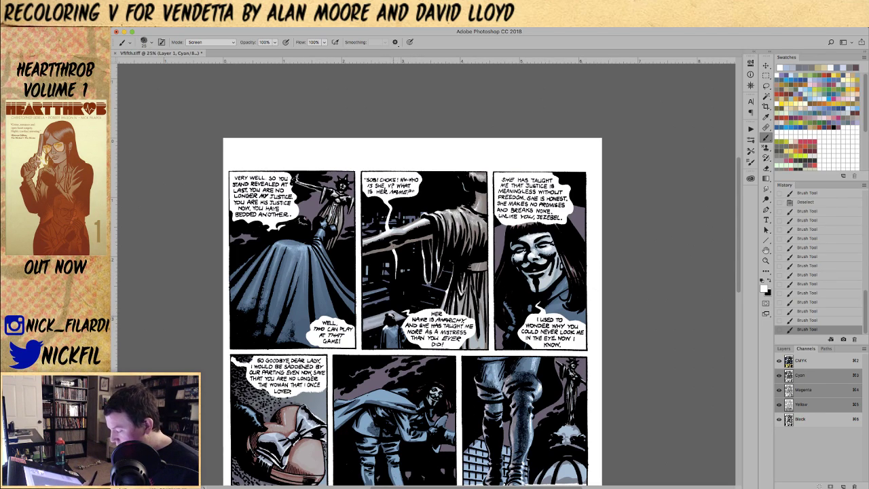
left_click(398, 327)
left_click_drag(388, 314, 392, 319)
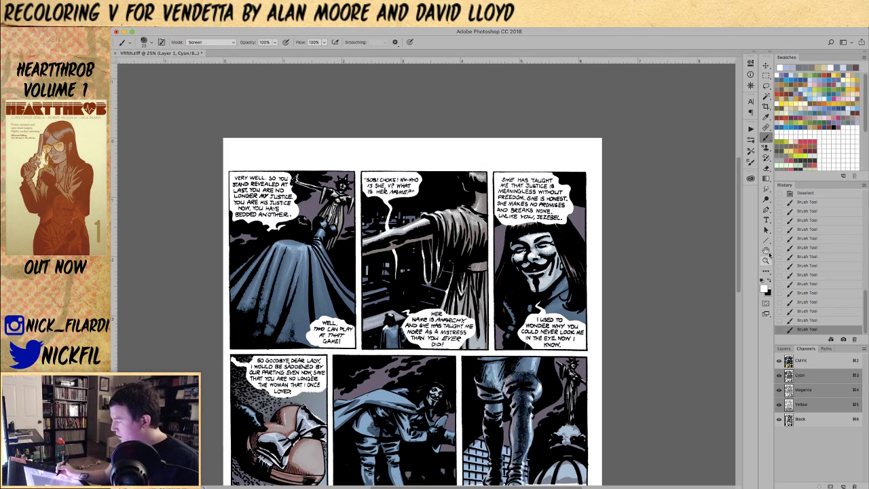
- Paint the lower folds of the statue's robe in the second panel with a sampled tone in Normal mode at 50% opacity
key("h")
key("l")
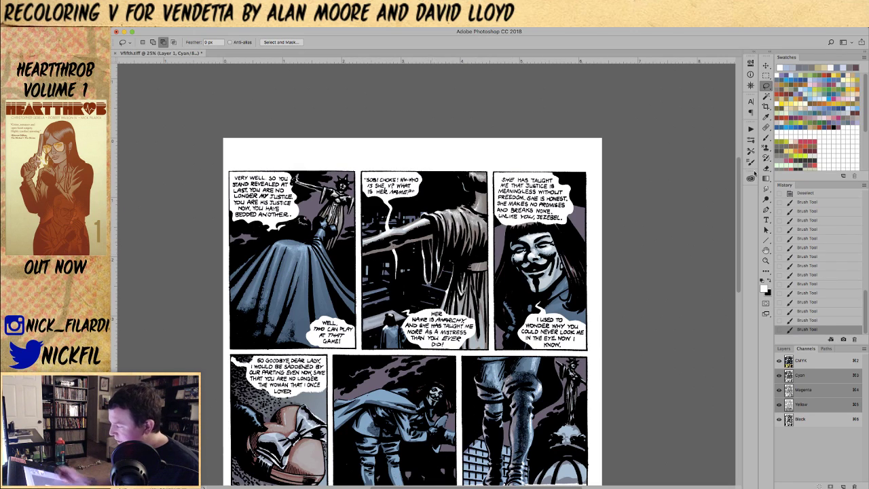
key("b")
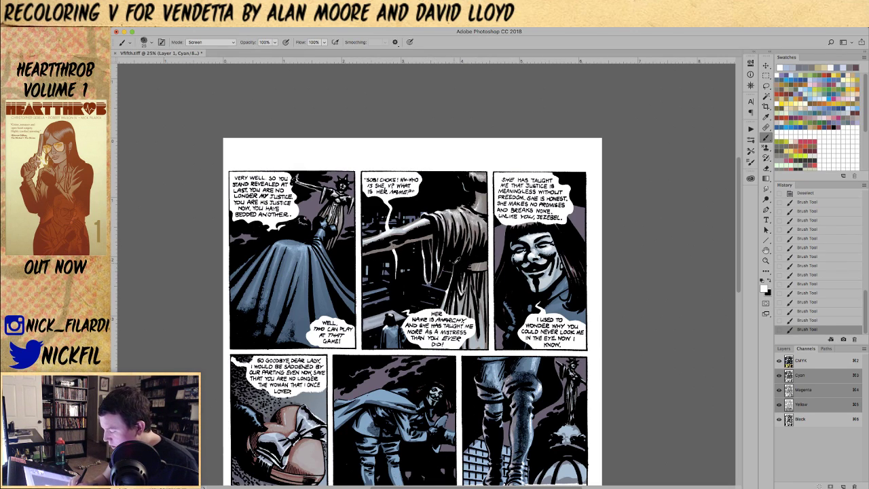
left_click(446, 291, "alt")
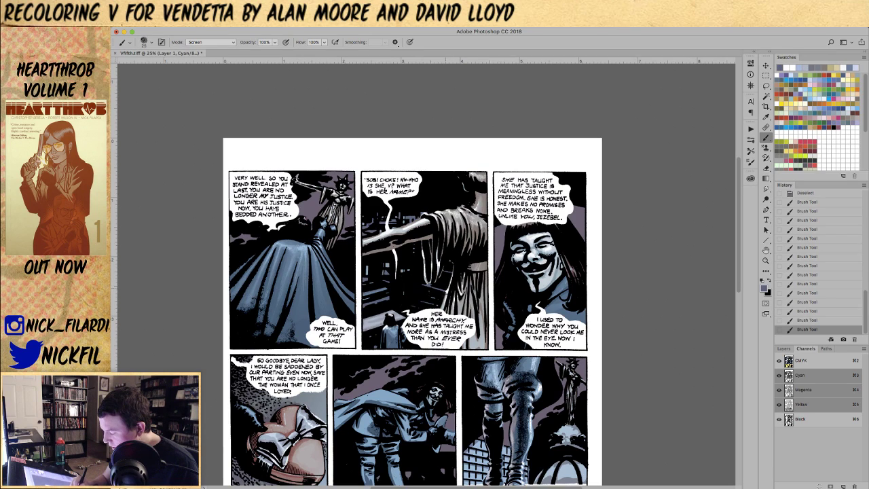
left_click(219, 42)
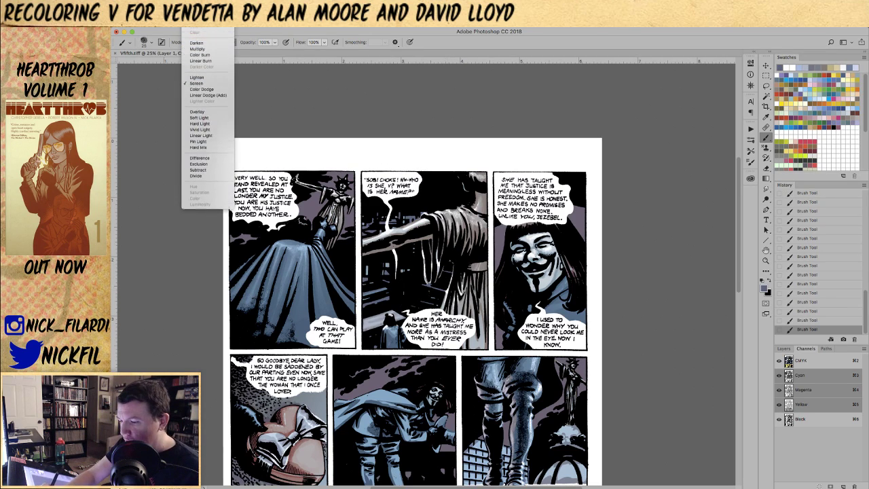
left_click(210, 41)
left_click(210, 43)
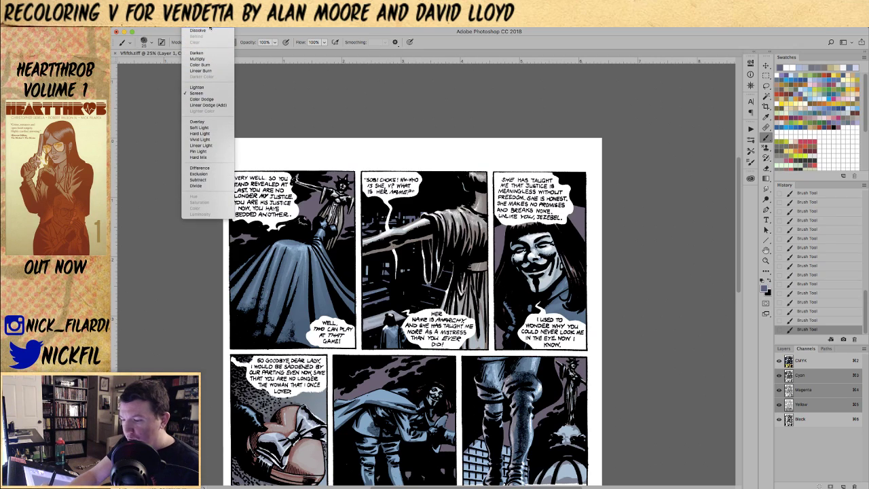
left_click(209, 28)
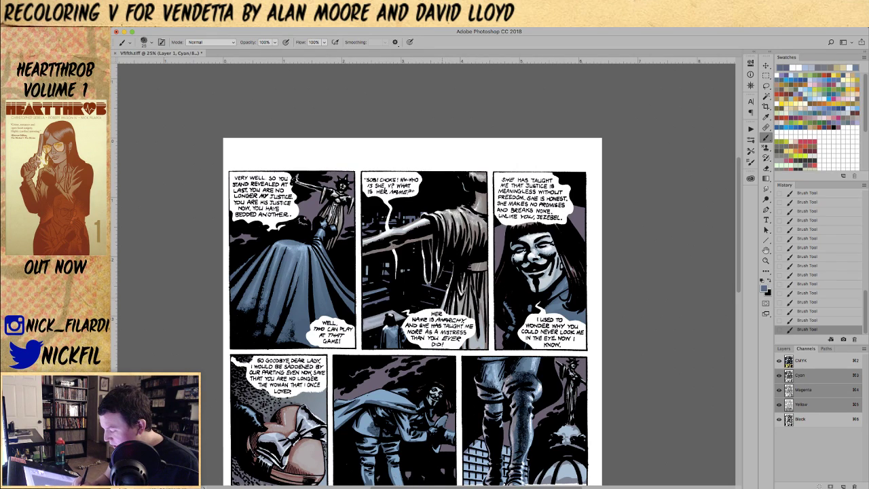
key("5")
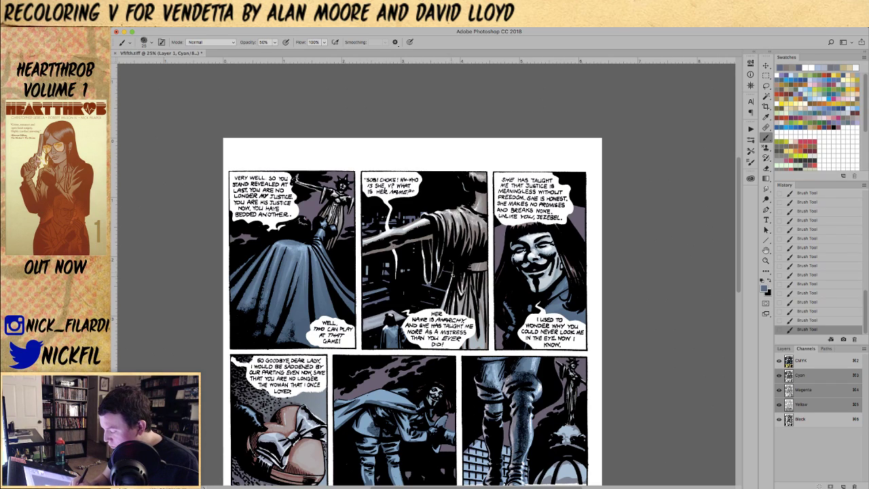
left_click_drag(451, 273, 446, 301)
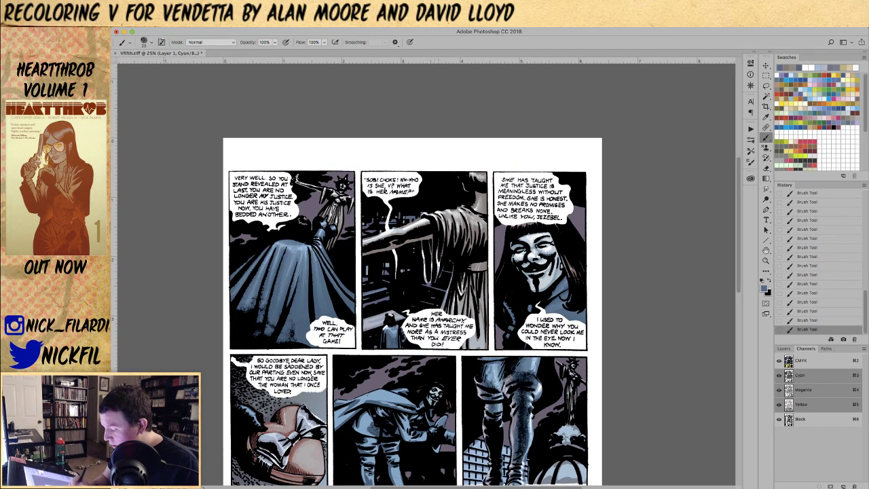
- Sample another tone from the statue's robe and paint it over the hanging folds below the arm at 50% opacity
left_click(479, 266, "alt")
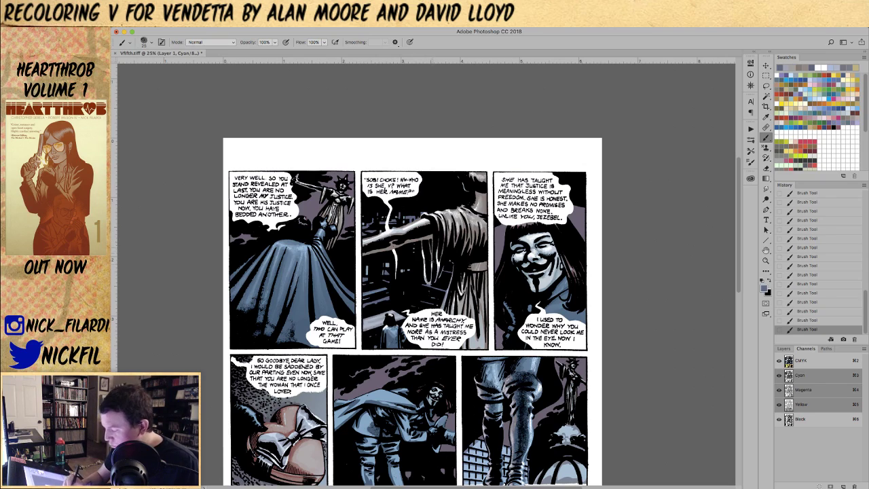
key("5")
left_click_drag(424, 253, 422, 278)
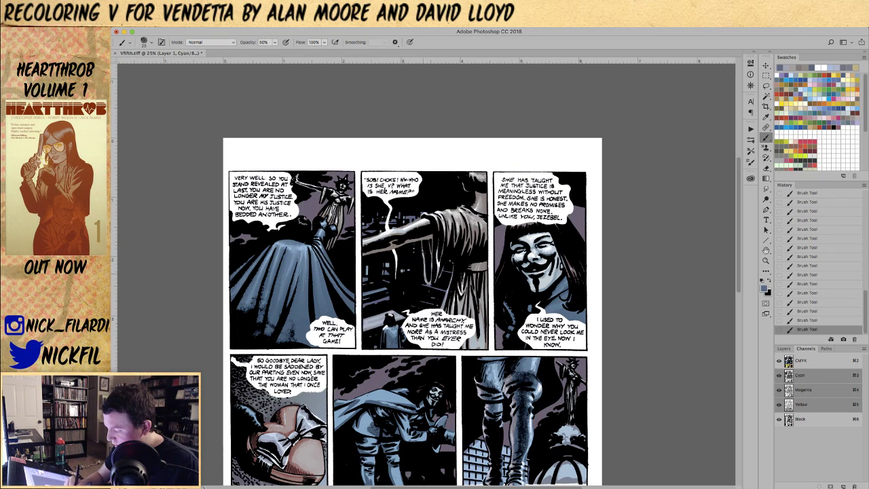
left_click_drag(439, 250, 437, 277)
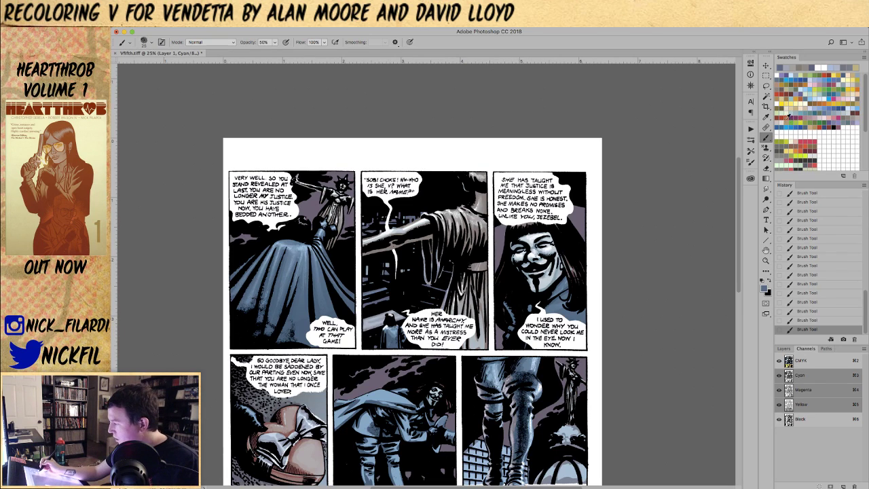
- Shade the statue's outstretched arm in the second panel with grey in Normal mode at 50% opacity
left_click(823, 79)
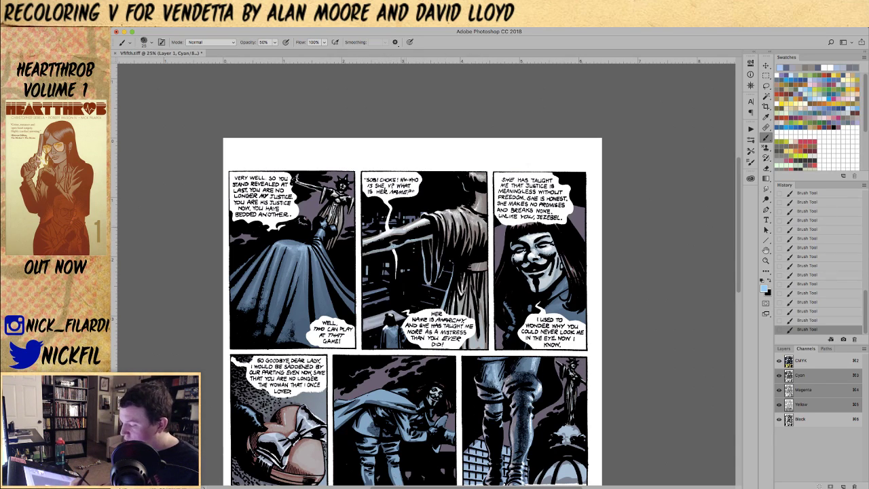
left_click(209, 43)
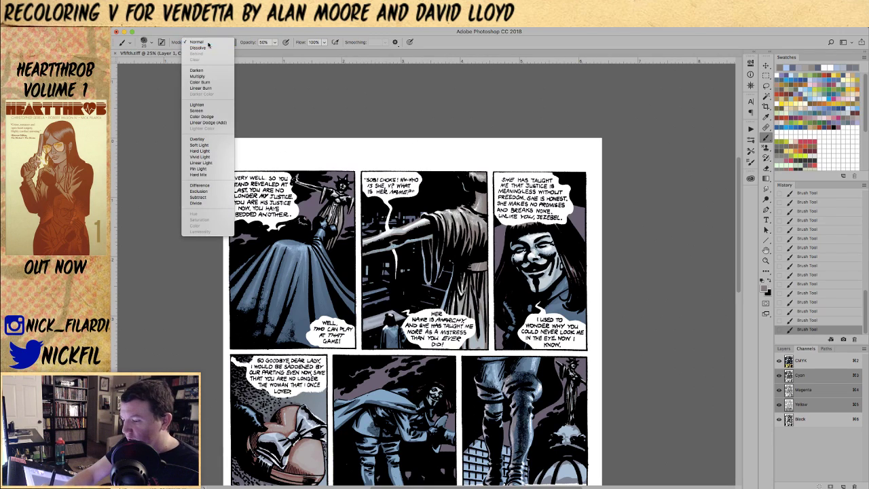
left_click(207, 44)
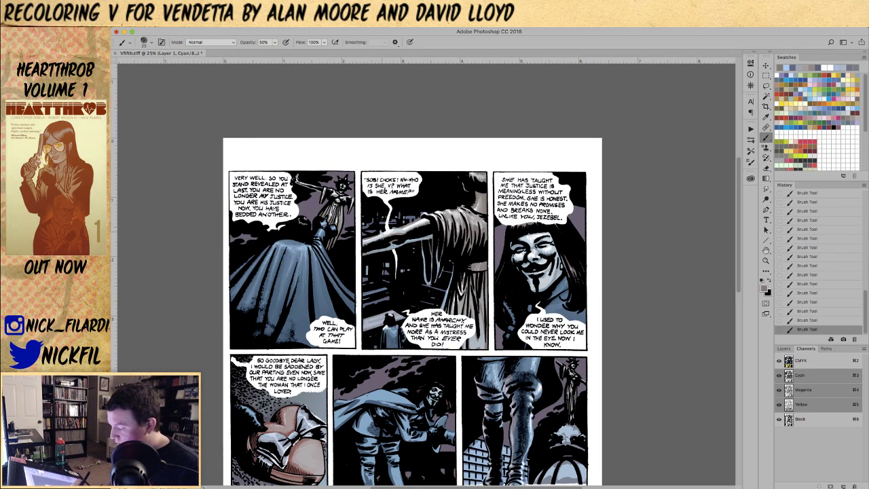
left_click_drag(379, 236, 393, 230)
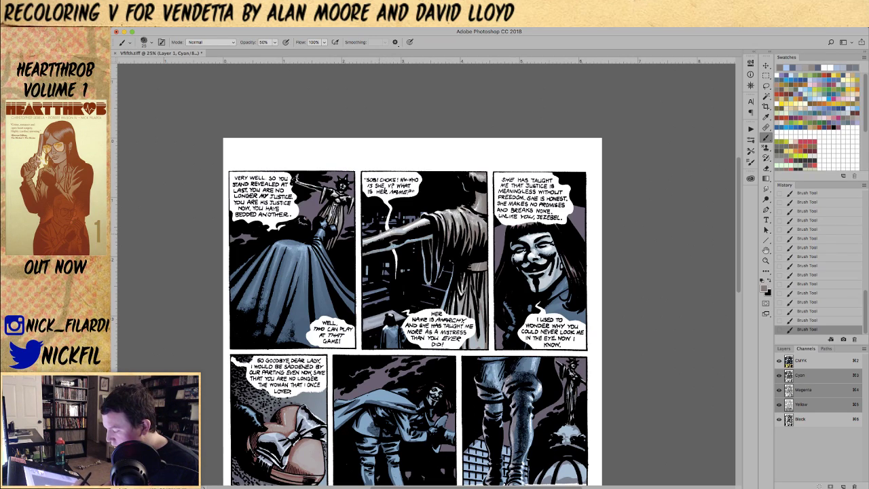
mouse_move(397, 229)
left_mouse_down()
mouse_move(373, 238)
mouse_move(427, 222)
mouse_move(405, 227)
left_mouse_up()
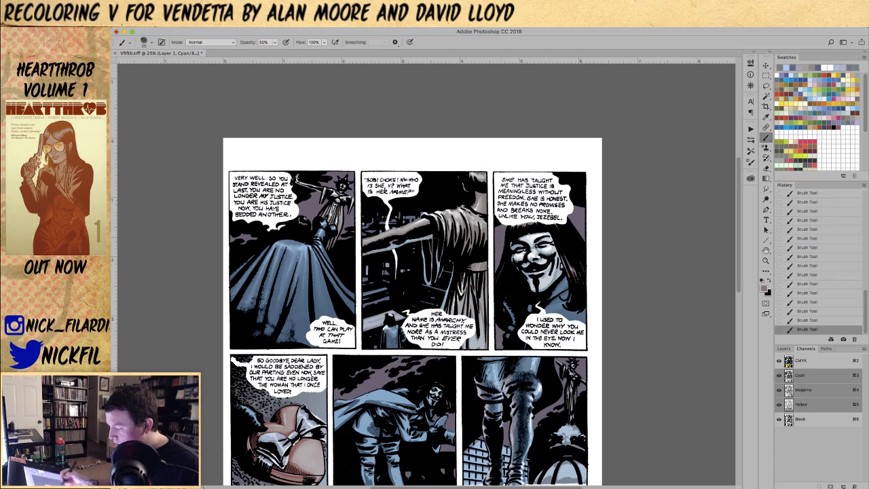
- Sample a light blue from the second panel and set the brush to Screen mode at 100% opacity
key("0")
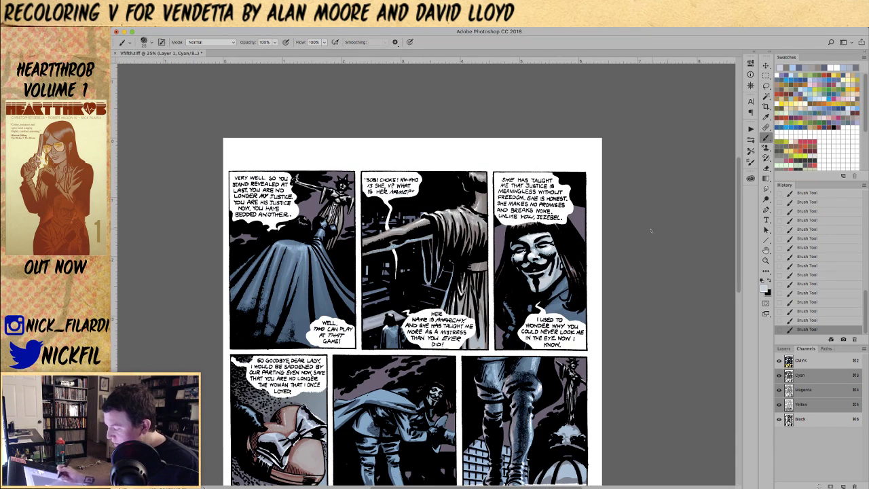
left_click(766, 250)
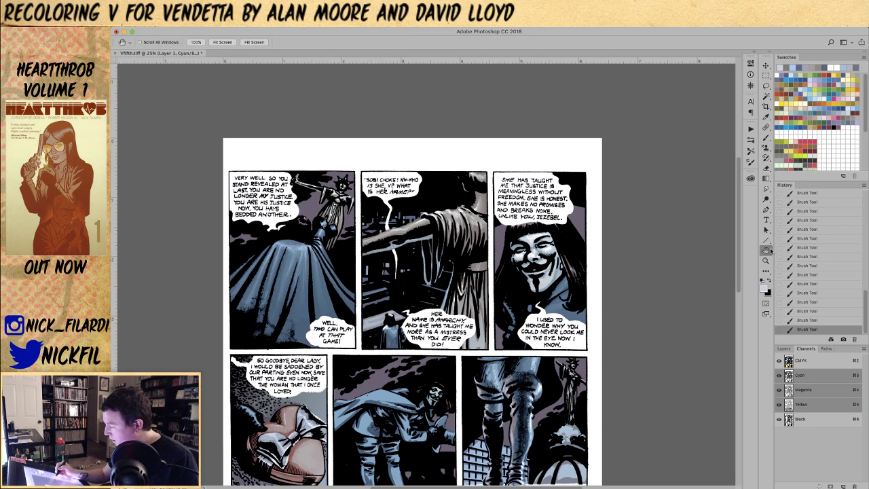
left_click_drag(638, 278, 611, 234)
left_click(766, 138)
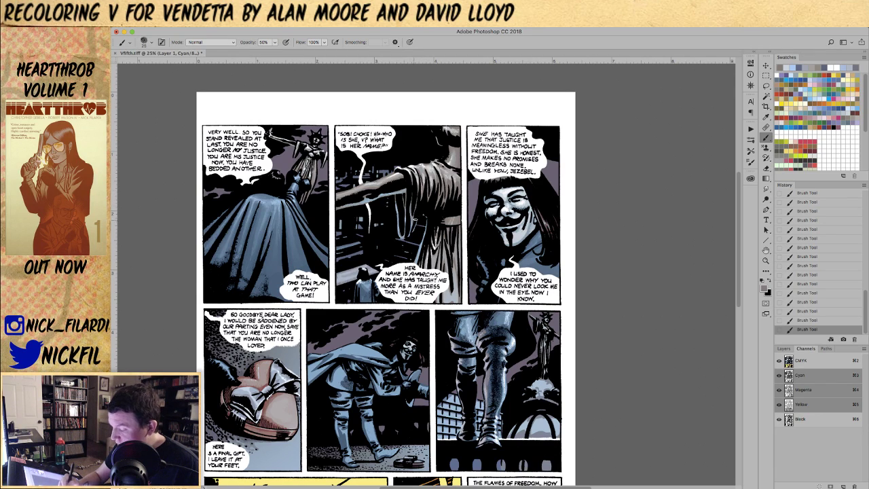
key("0")
left_click(425, 235, "alt")
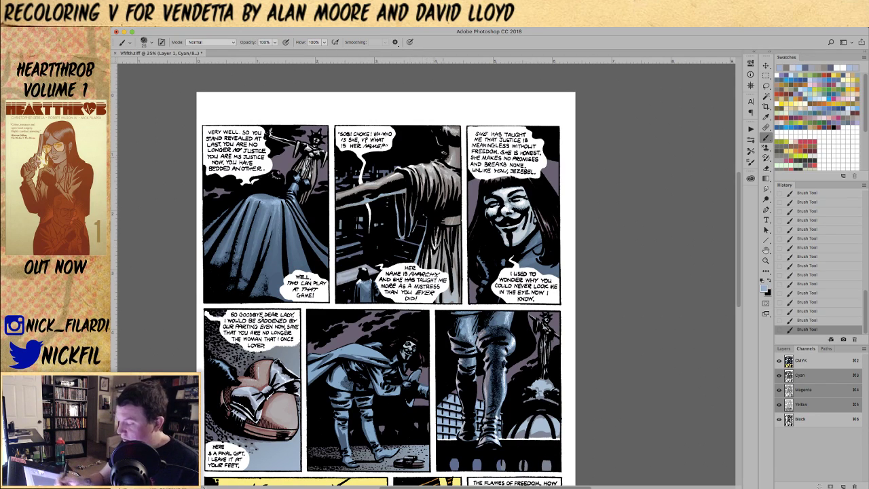
left_click(215, 43)
left_click(215, 107)
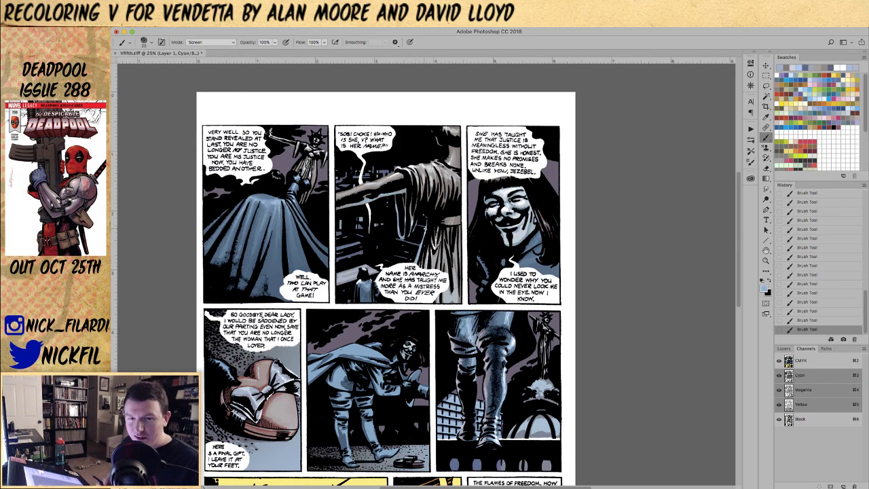
- Enlarge the brush and paint sampled light blue onto the domed building's top in the sixth panel in Normal mode, using 50% and 100% opacity
key("space")
left_click_drag(613, 300, 592, 255)
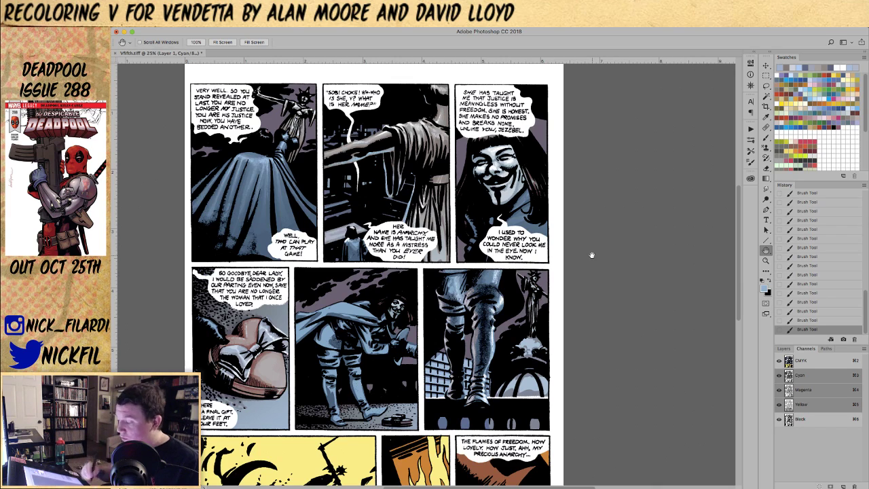
left_click_drag(543, 315, 576, 266)
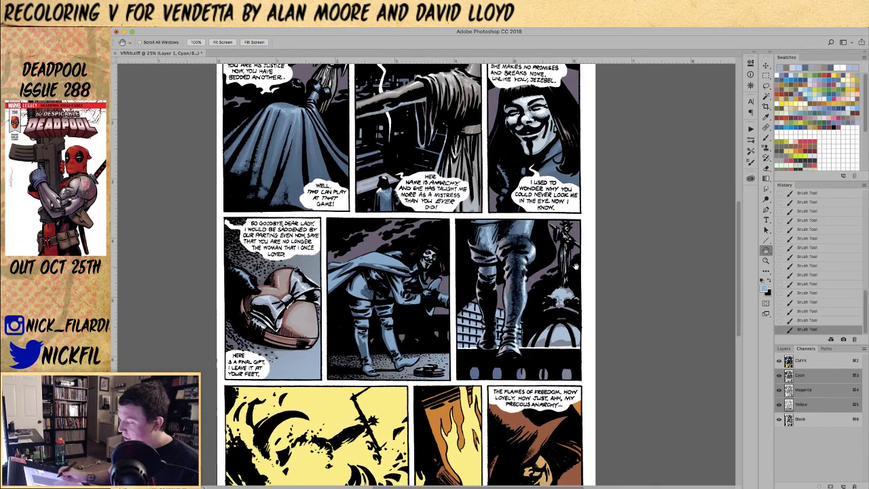
left_click_drag(632, 368, 636, 349)
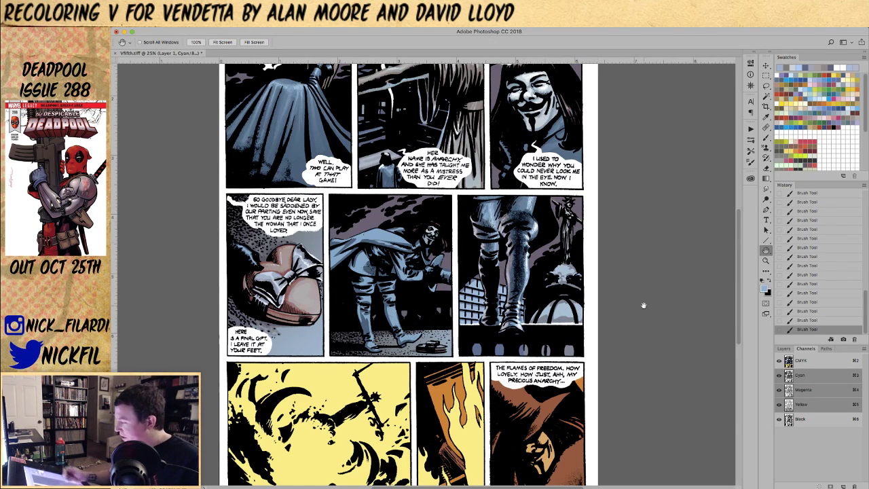
key("b")
key("5")
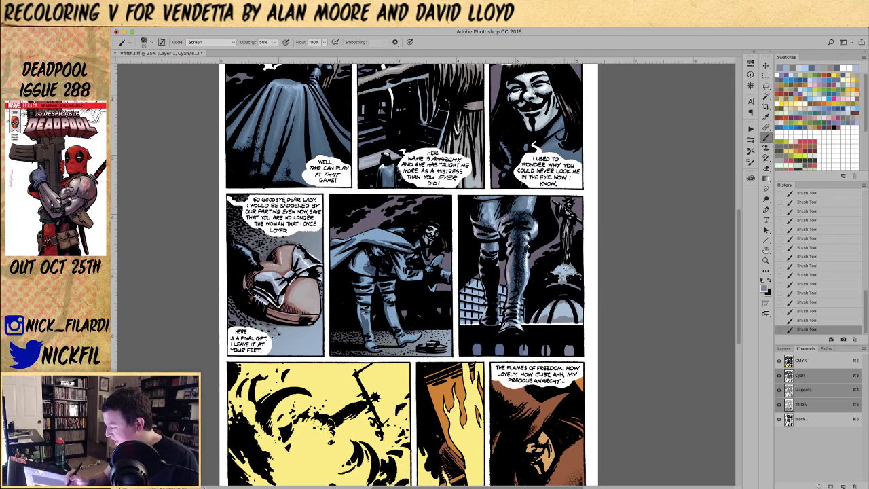
key("]")
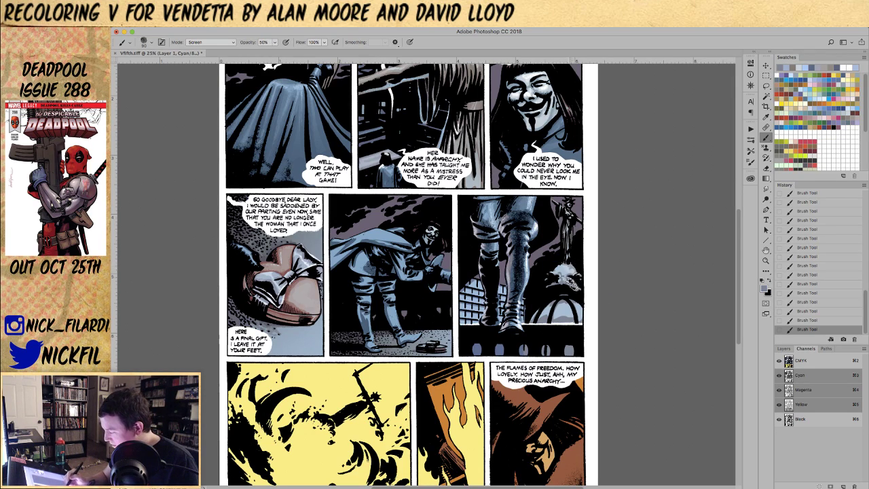
left_click(207, 42)
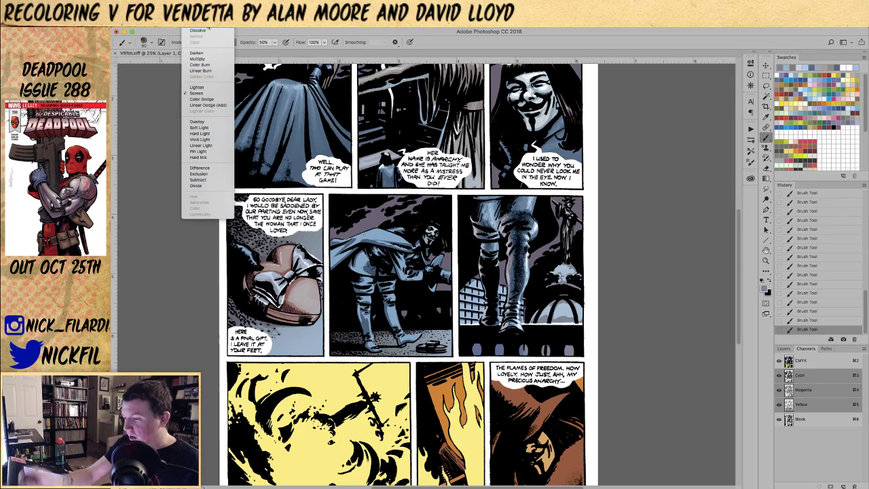
left_click(203, 30)
mouse_move(564, 273)
left_mouse_down()
mouse_move(557, 274)
mouse_move(577, 284)
mouse_move(570, 268)
mouse_move(561, 269)
mouse_move(578, 279)
mouse_move(560, 273)
mouse_move(570, 273)
left_mouse_up()
left_click(561, 268, "alt")
key("0")
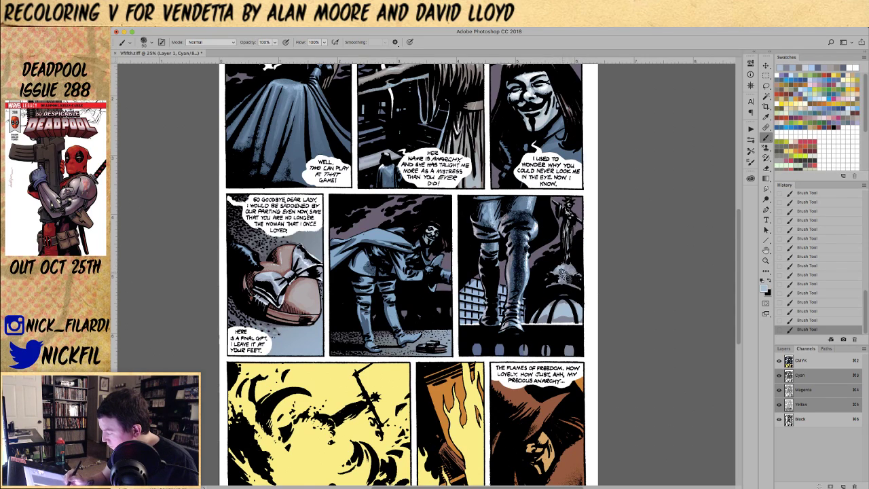
mouse_move(563, 273)
left_mouse_down()
mouse_move(572, 271)
mouse_move(567, 283)
left_mouse_up()
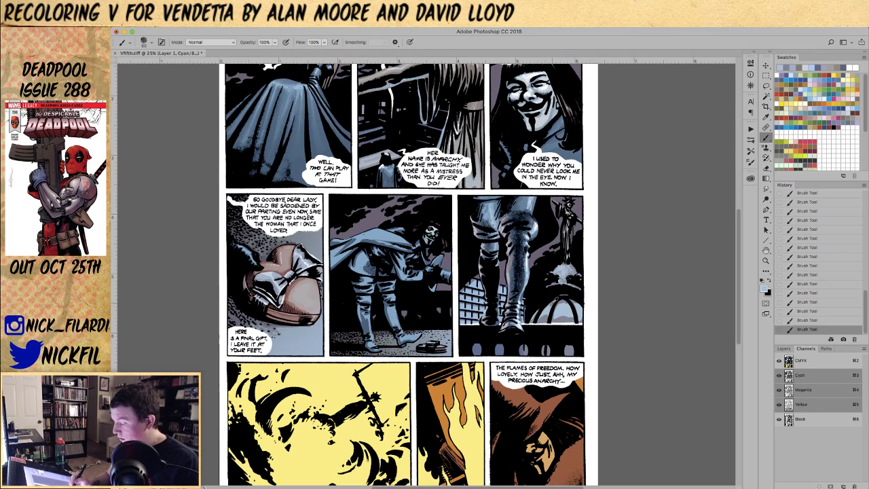
key("5")
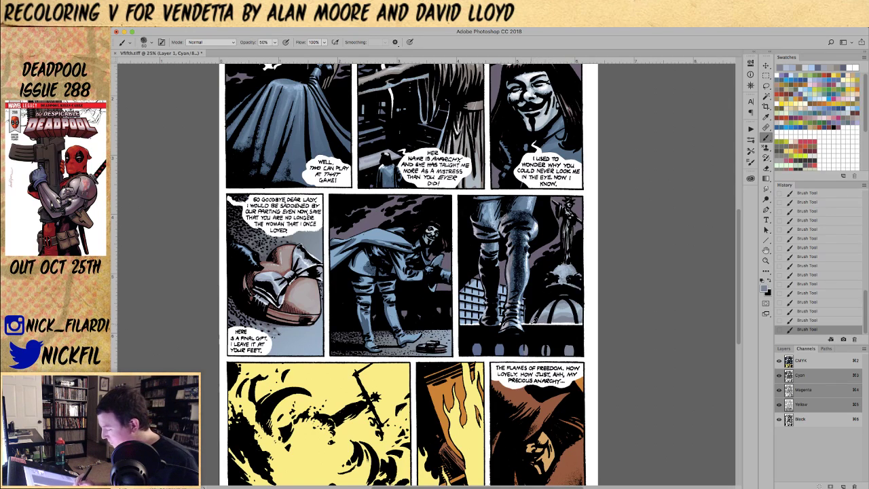
- Sample light blue from the domed building in the sixth panel and set the brush to Multiply mode at 100% opacity
left_click(569, 304, "alt")
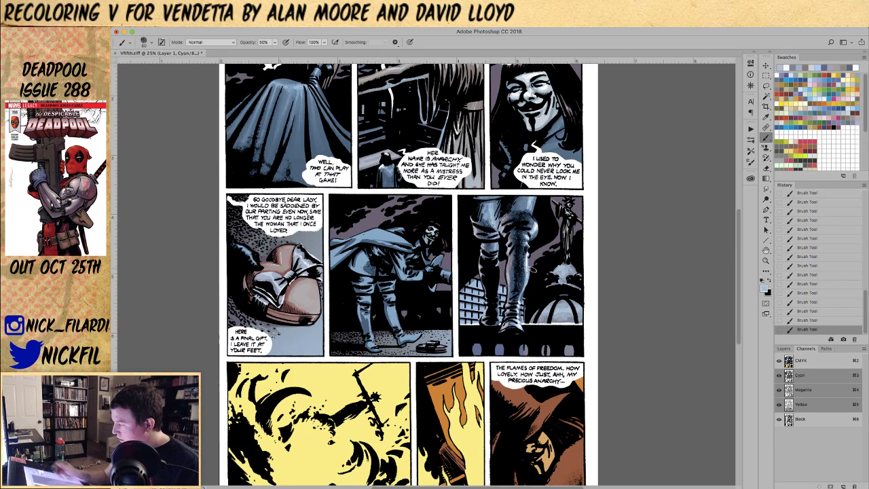
key("0")
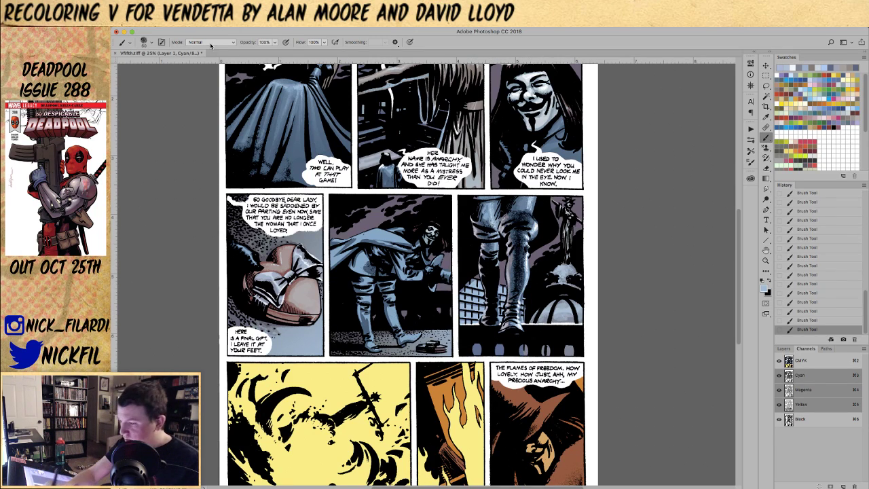
left_click(207, 42)
left_click(208, 71)
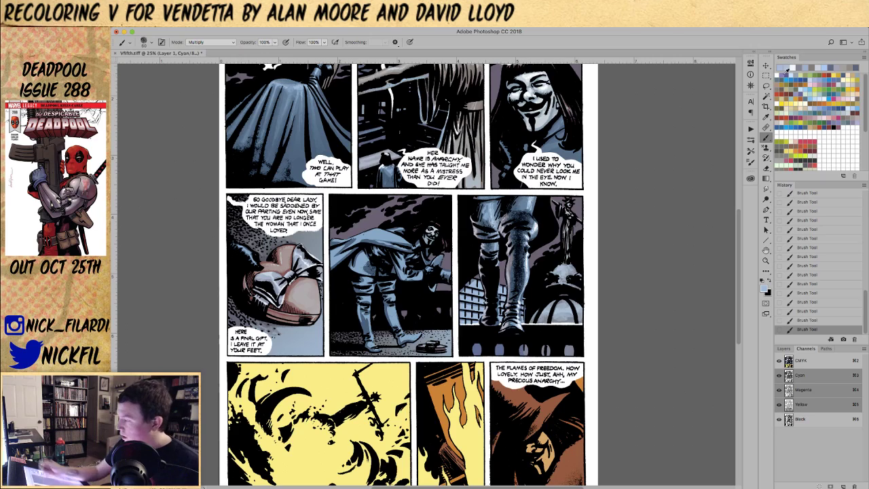
- Lasso the gridded building's areas beside and between the boots in the sixth panel
key("l")
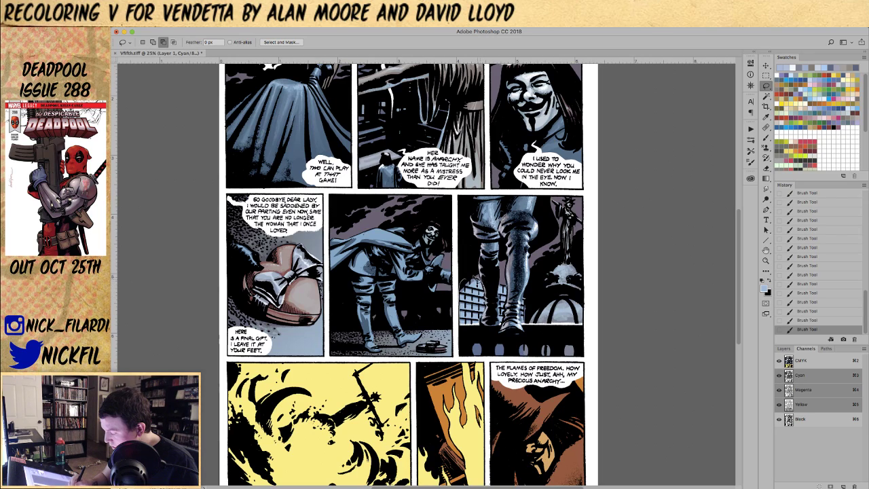
left_click_drag(475, 278, 485, 299)
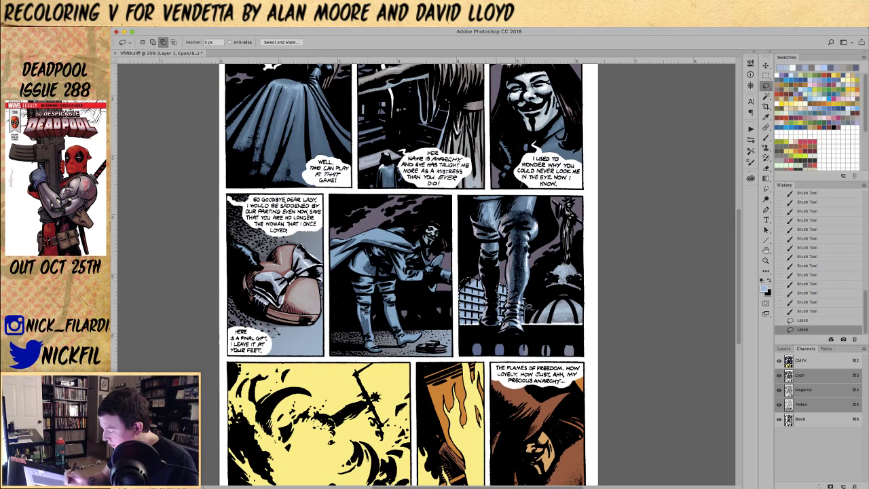
mouse_move(503, 281)
left_mouse_down()
mouse_move(528, 298)
mouse_move(524, 318)
left_mouse_up()
left_click_drag(531, 324, 528, 290)
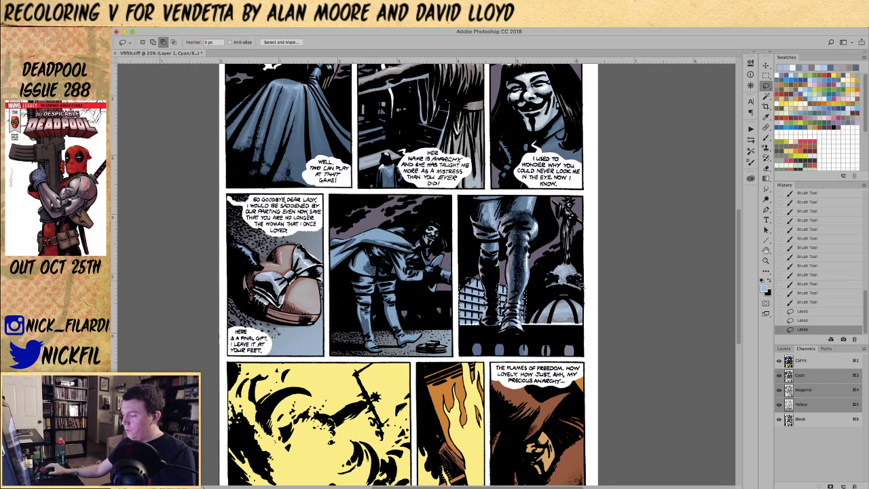
- Set the Gradient tool to Multiply mode, try a dark brown gradient over the selected building, and revert it
key("g")
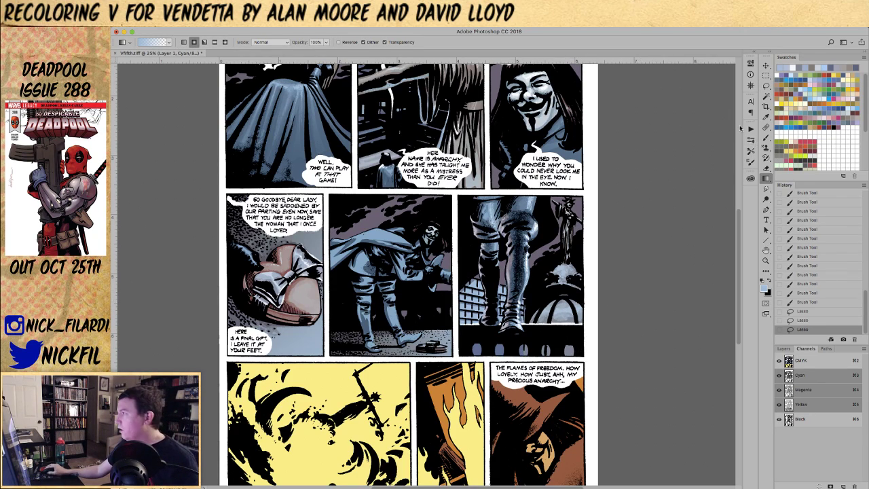
left_click(793, 92)
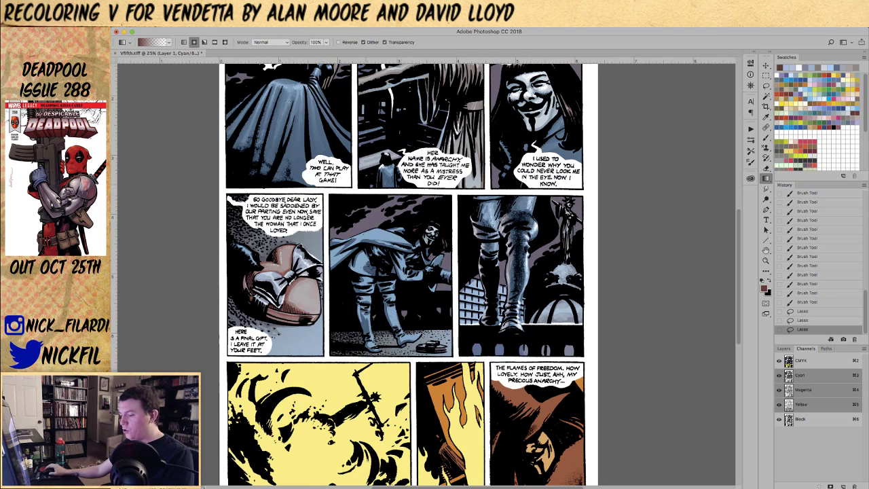
left_click(270, 42)
left_click(271, 70)
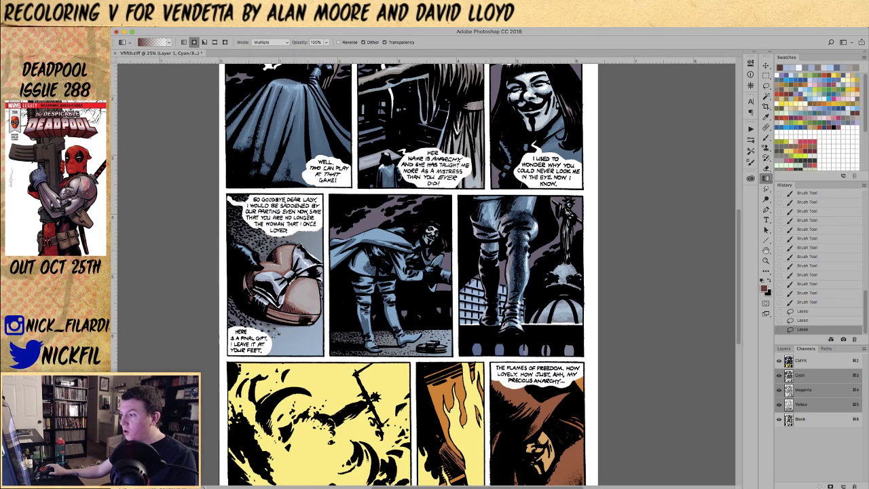
left_click_drag(489, 224, 489, 224)
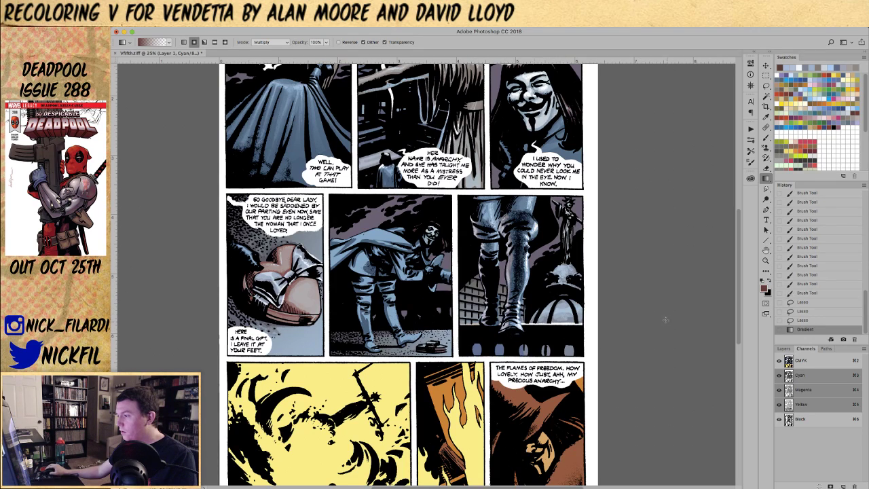
left_click(808, 320)
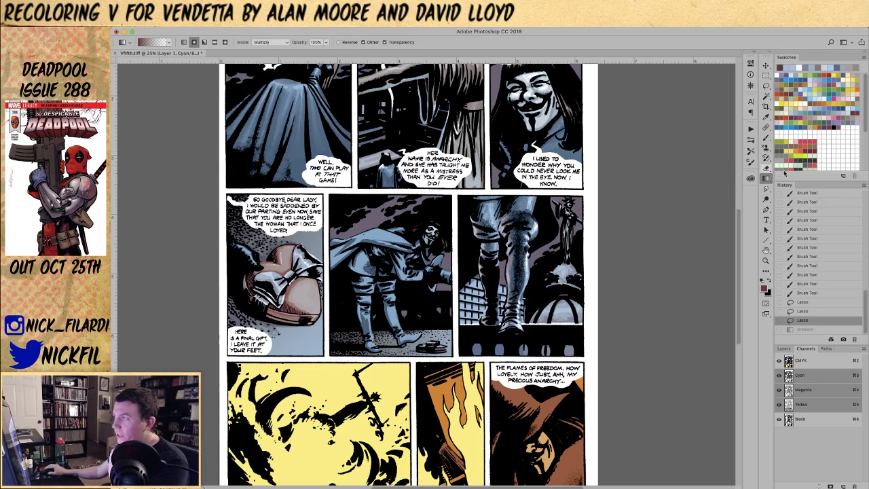
- Tint the selected gridded building with two reddish-brown gradients in Multiply mode at 100% opacity
left_click(828, 68)
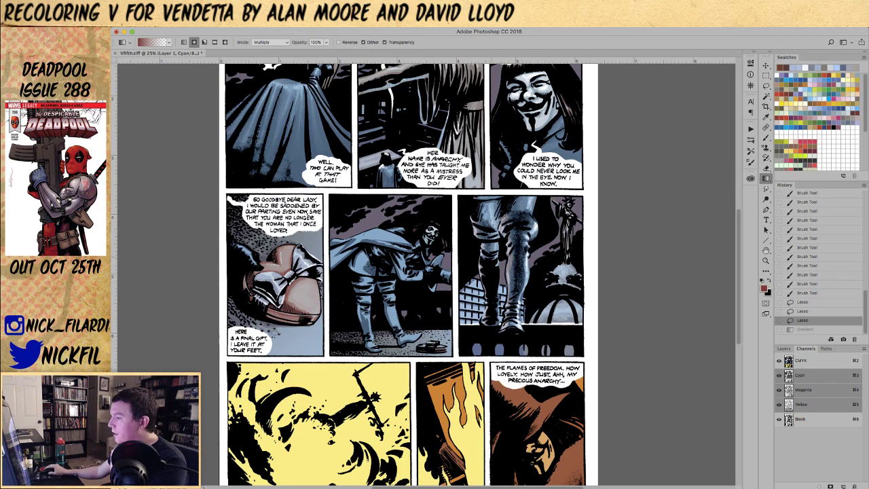
left_click_drag(499, 205, 495, 348)
left_click_drag(478, 195, 482, 340)
- Apply Color Balance to the selected building across all CMYK channels with midtone levels +39, 0, +46, and deselect it
key("z")
left_click(450, 279)
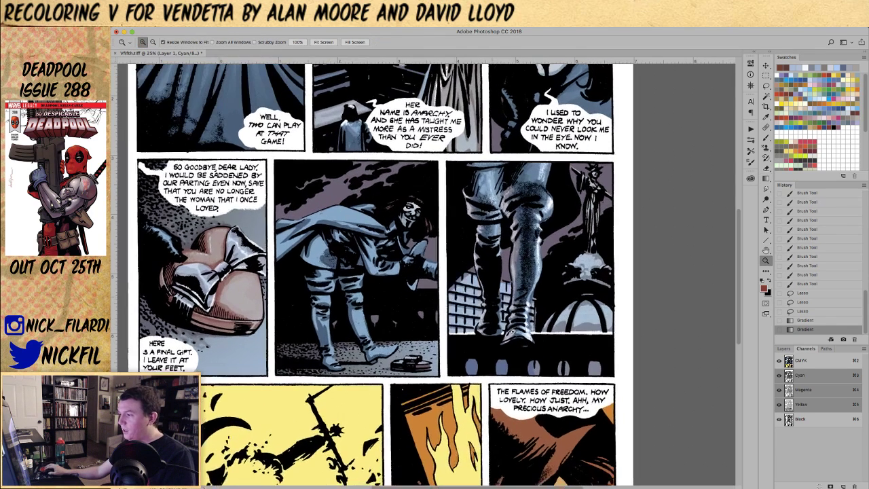
left_click_drag(510, 397, 454, 323)
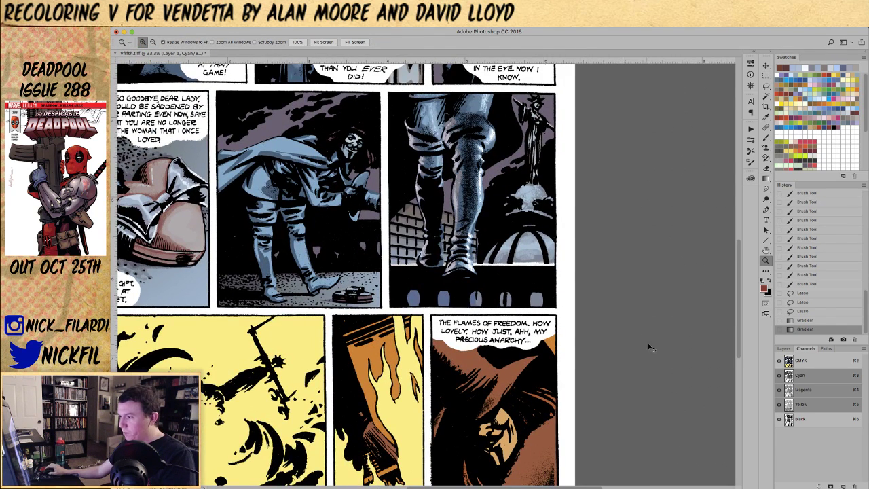
left_click(806, 361)
key("super+b")
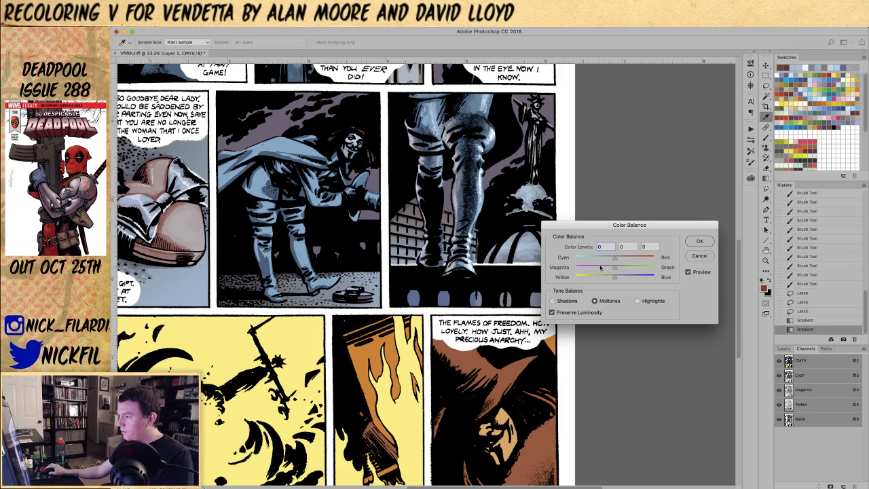
left_click_drag(615, 259, 623, 261)
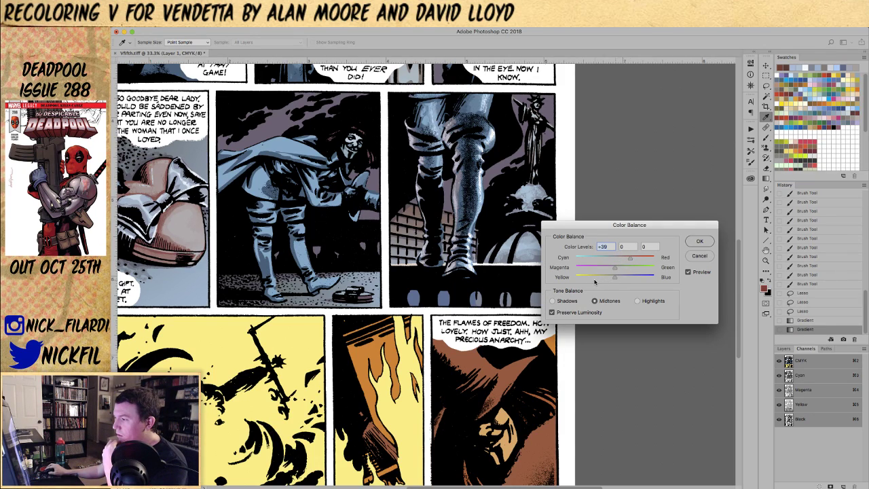
left_click_drag(602, 279, 633, 278)
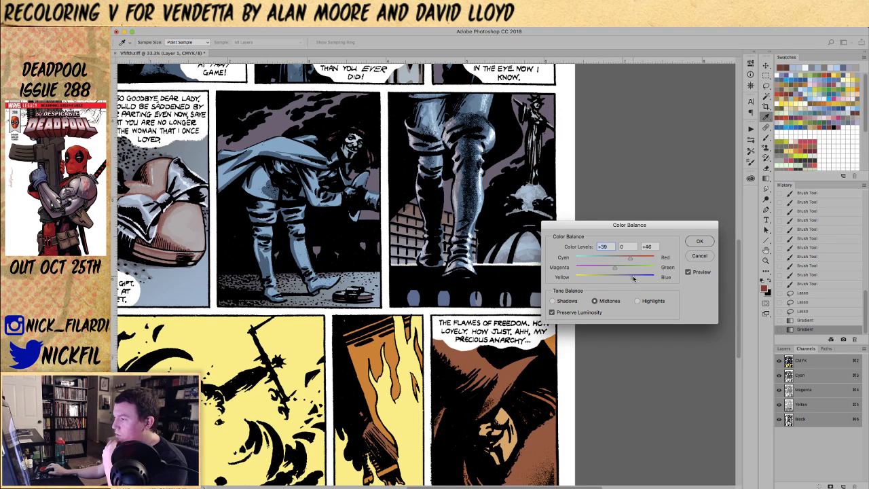
left_click(698, 241)
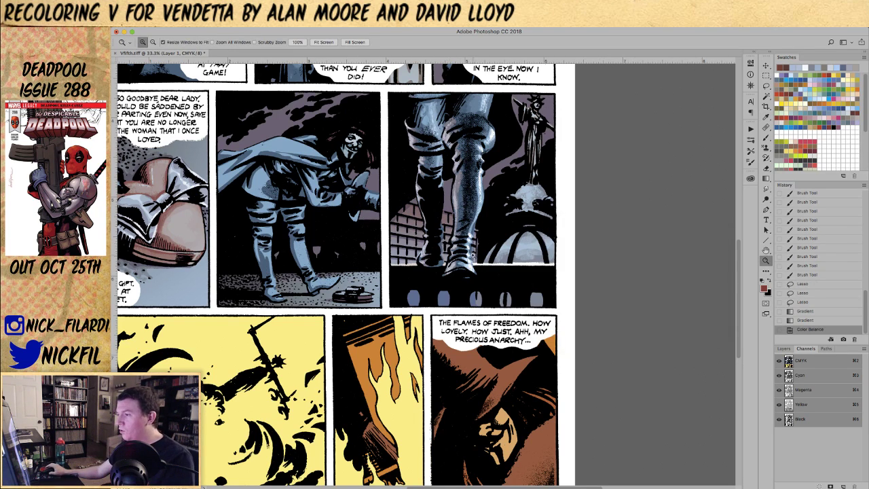
key("super+d")
- Compare the gridded building up close before and after the Color Balance adjustment using the history states
key("z")
left_click(433, 245, "alt")
left_click(431, 240)
left_click(431, 240)
left_click(431, 240)
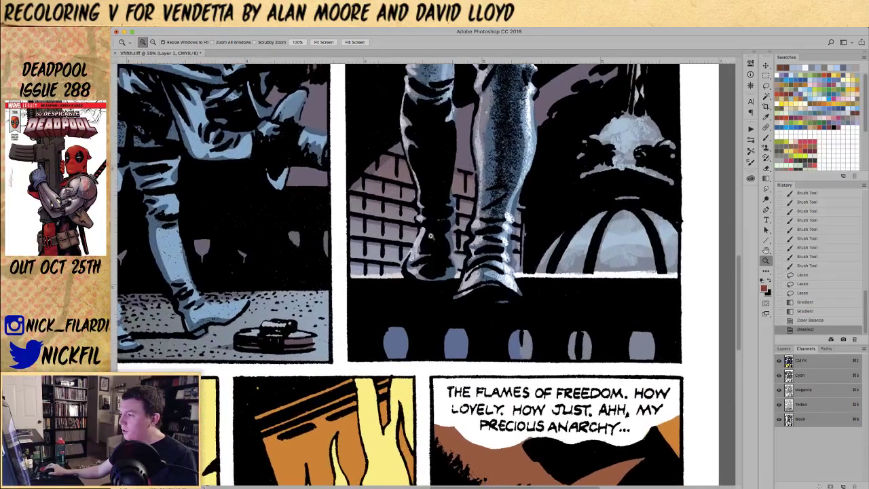
left_click_drag(411, 169, 421, 210)
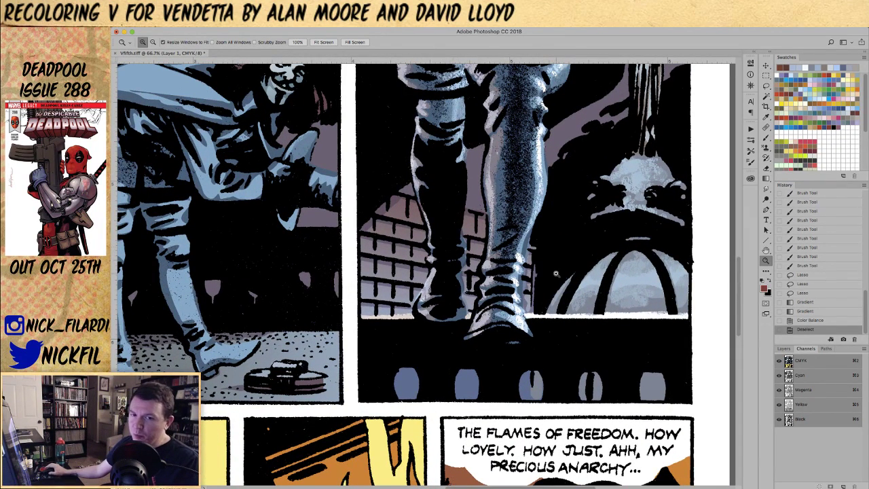
left_click(784, 348)
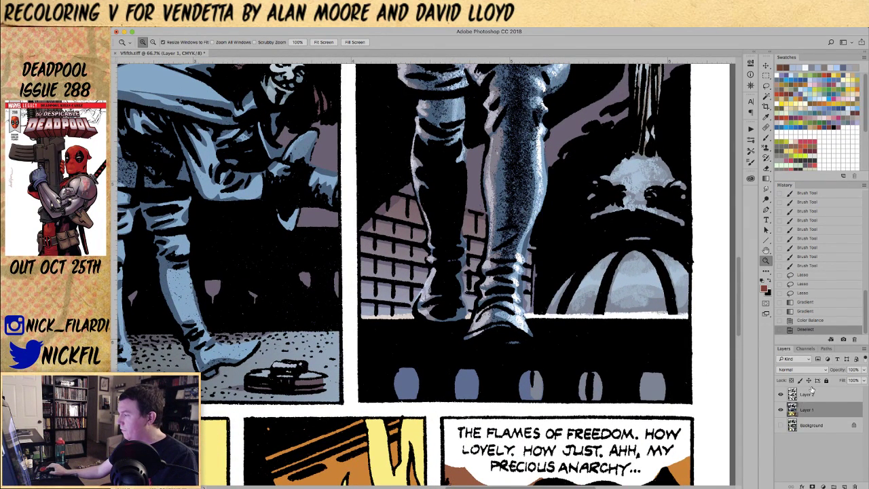
left_click(804, 311)
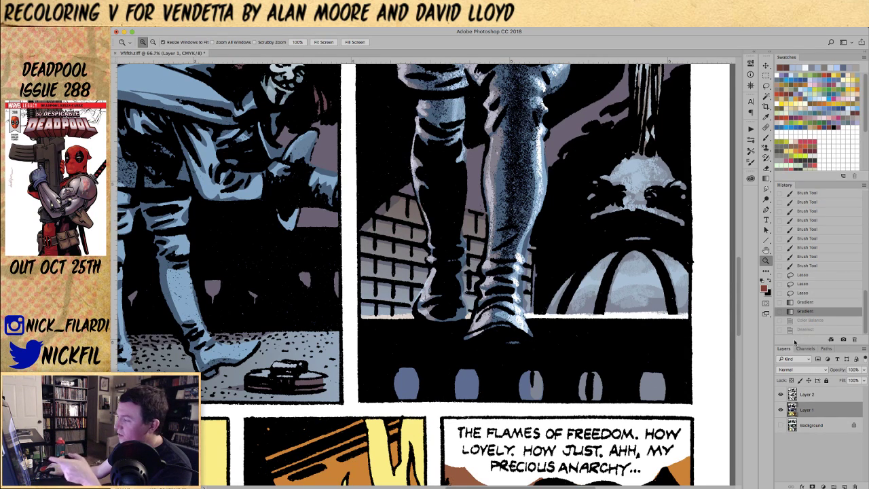
left_click(457, 224)
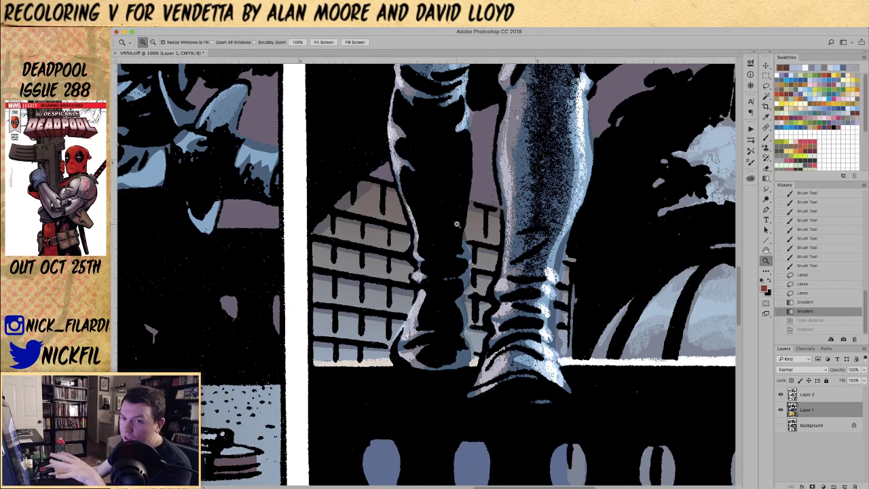
left_click(799, 330)
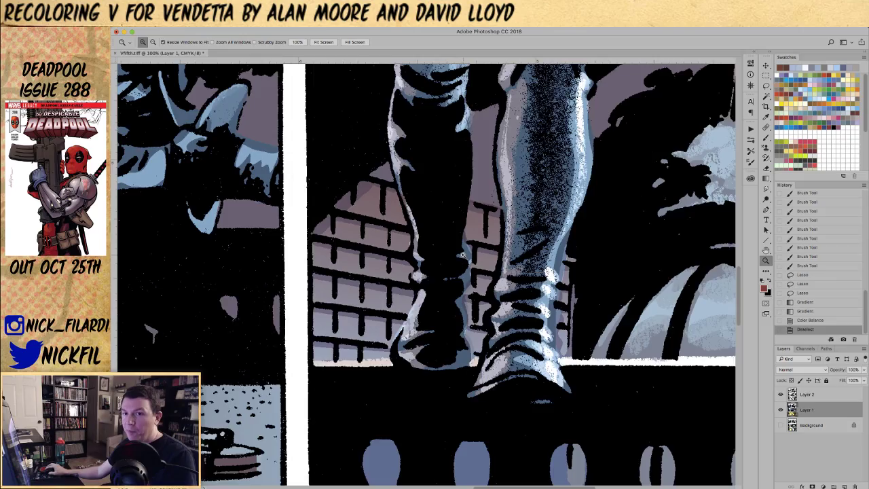
- Review the recolored panels and the remaining yellow and orange panels across the whole page
left_click(466, 257, "alt")
scroll(389, 255, "down", 5)
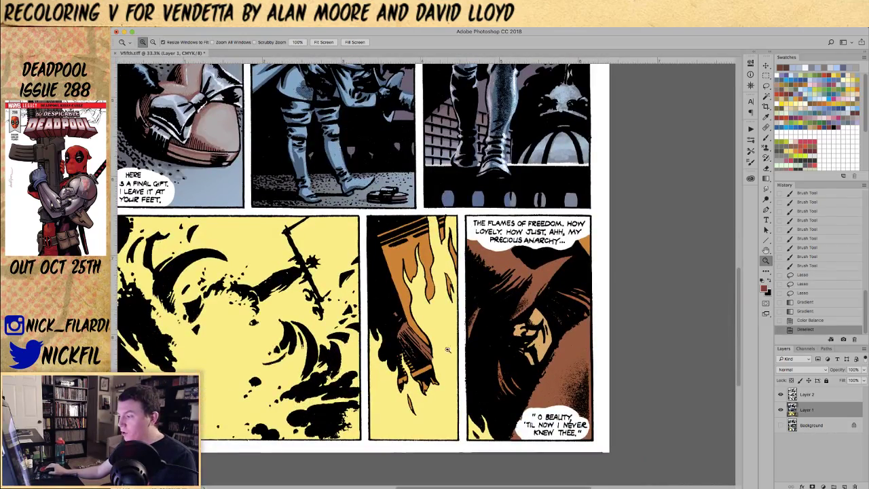
scroll(370, 239, "up", 6)
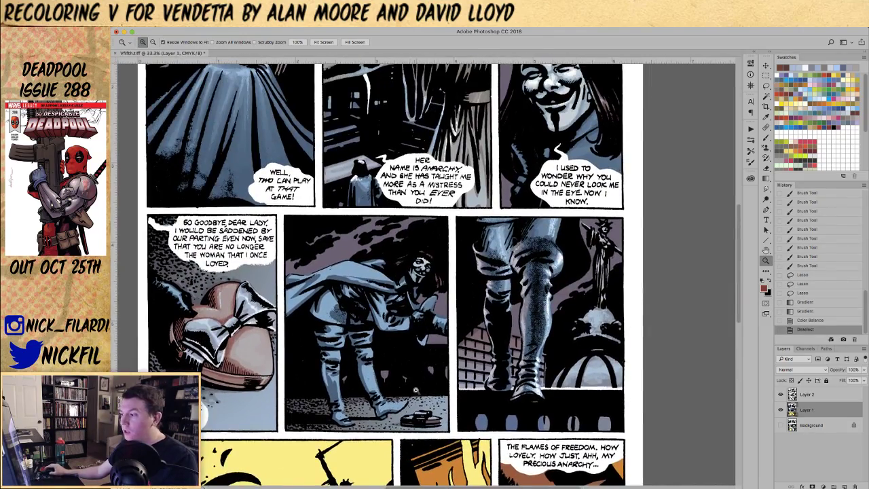
left_click(310, 368, "alt")
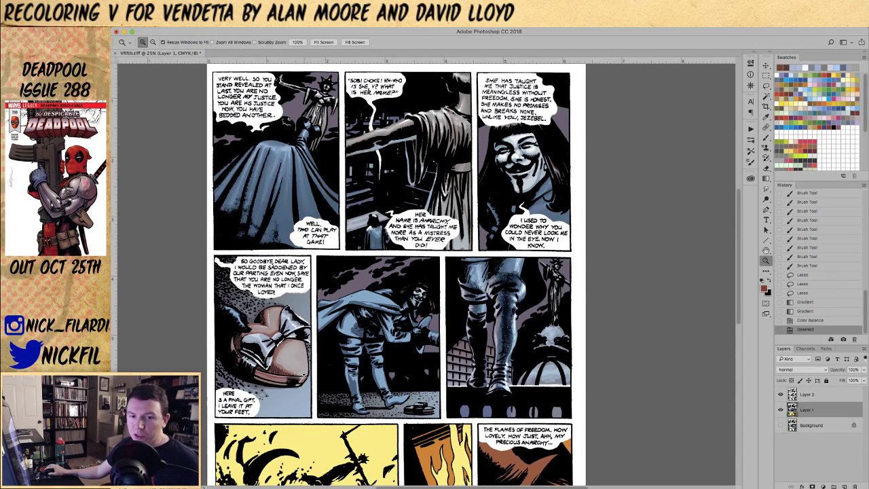
left_click(496, 316, "alt")
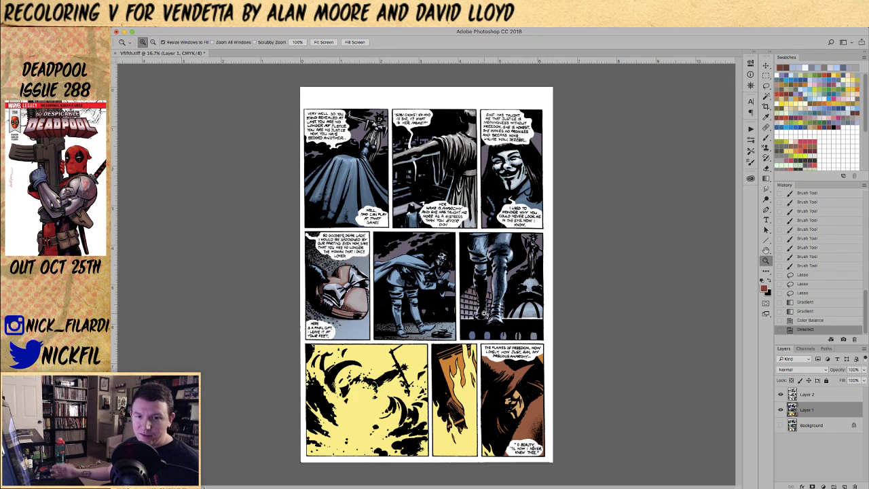
left_click(483, 313)
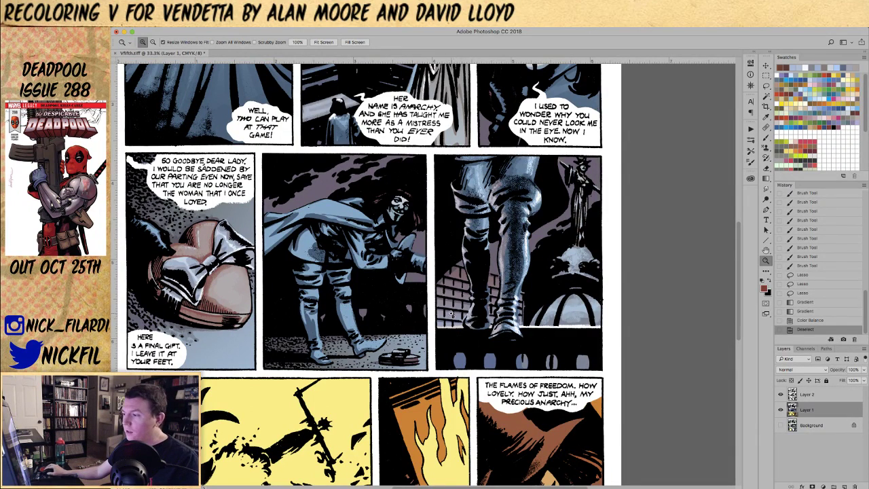
scroll(468, 339, "down", 2)
key("w")
left_click(342, 128)
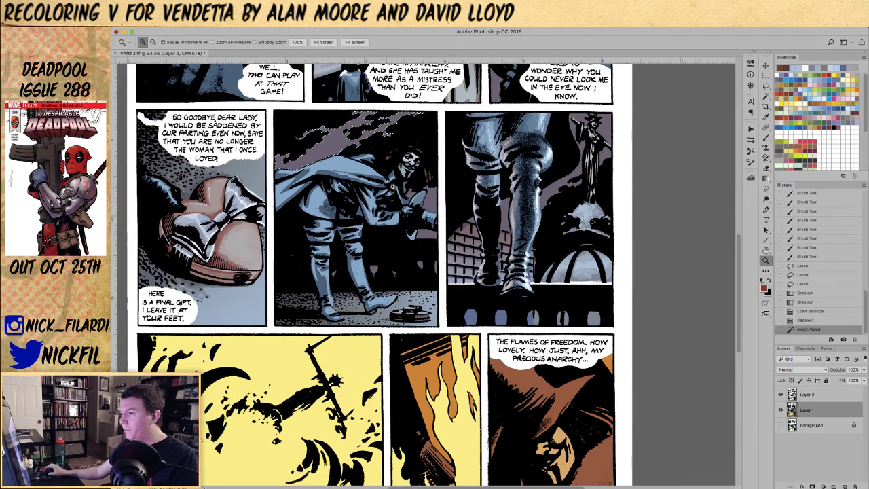
key("ctrl+d")
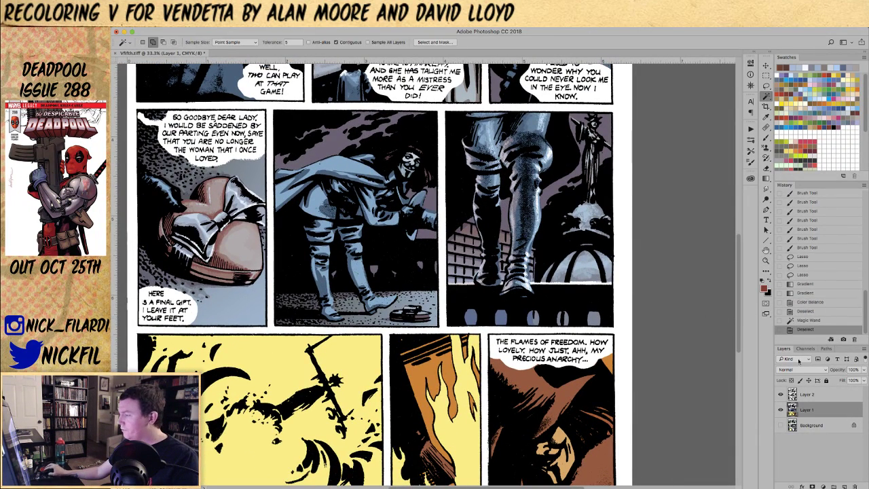
left_click(815, 426)
left_click(806, 348)
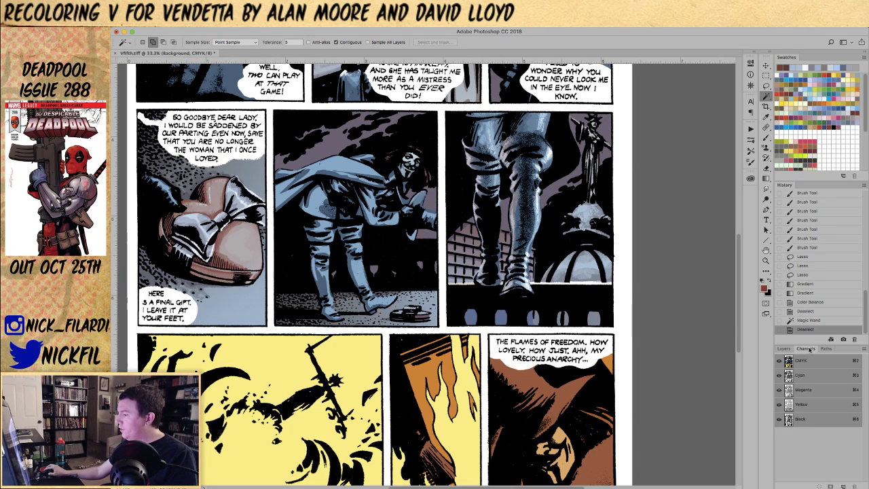
left_click(801, 423, "shift")
left_click(779, 420)
left_click(553, 188)
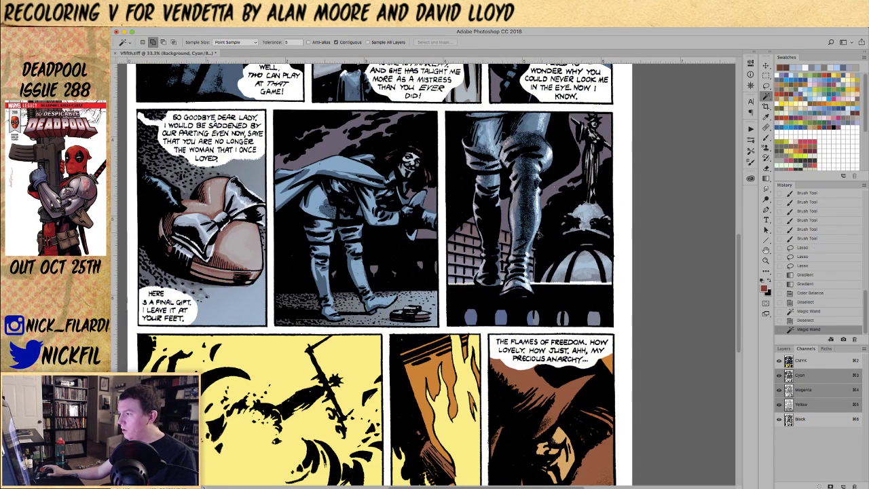
key("super+d")
- Activate Layer 1 and target only its Cyan, Magenta and Yellow channels, keeping the Black channel visible
key("super+minus")
left_click(790, 349)
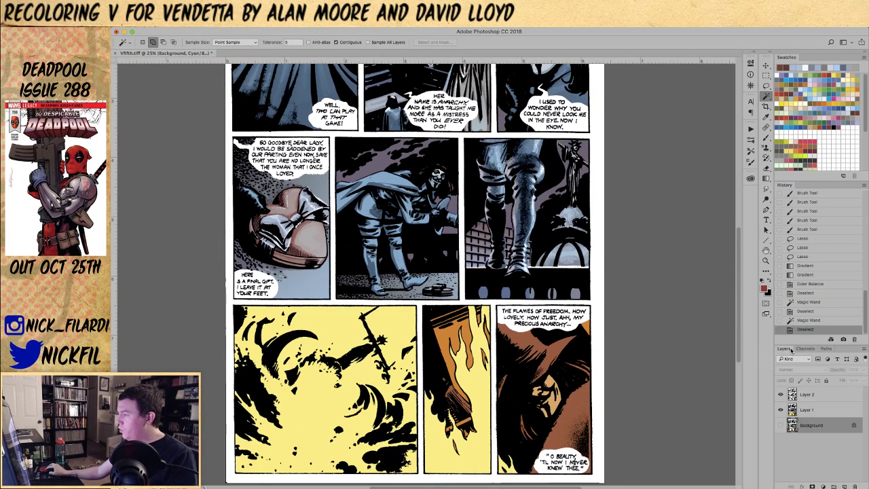
left_click(807, 410)
left_click(806, 349)
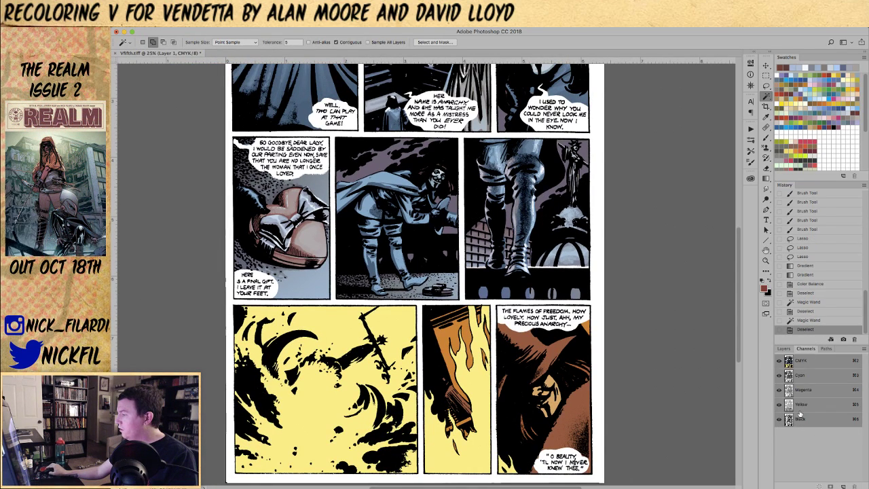
left_click(800, 411, "shift")
left_click(805, 364)
left_click(799, 422, "shift")
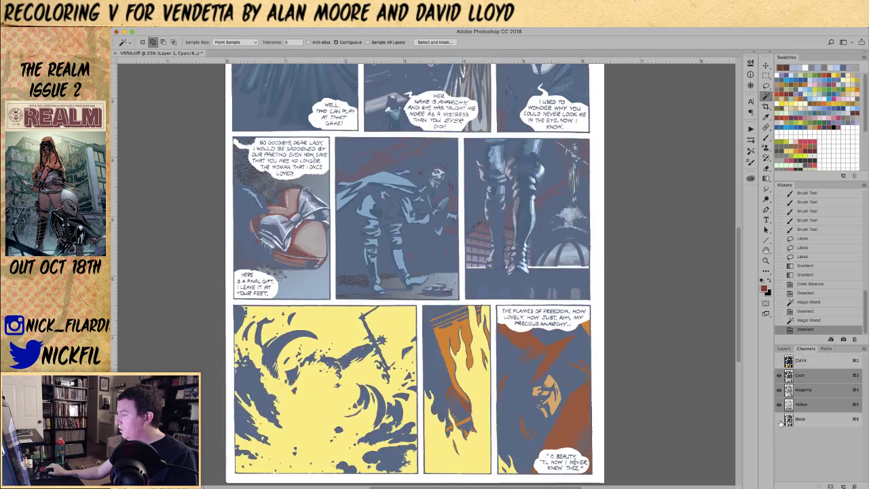
left_click(779, 419)
- Select the sky areas behind the figures in the sixth and fifth panels with the Magic Wand
left_click(543, 207)
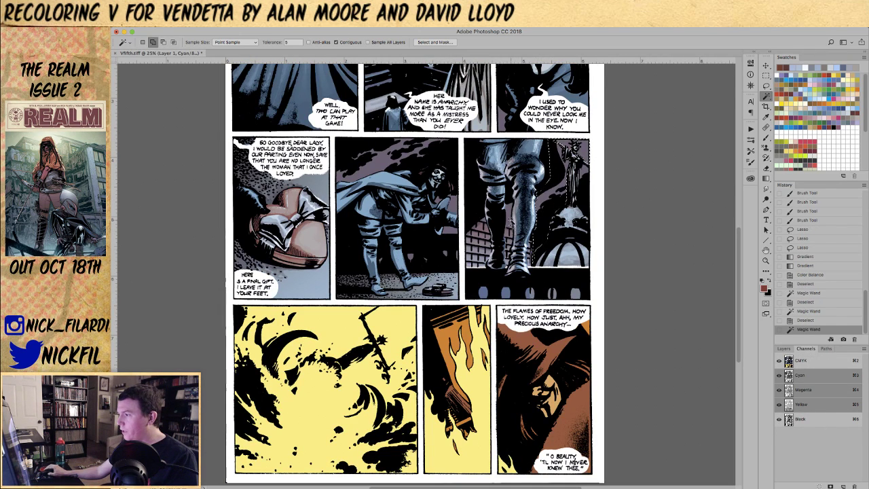
left_click(509, 221, "shift")
left_click(478, 218, "shift")
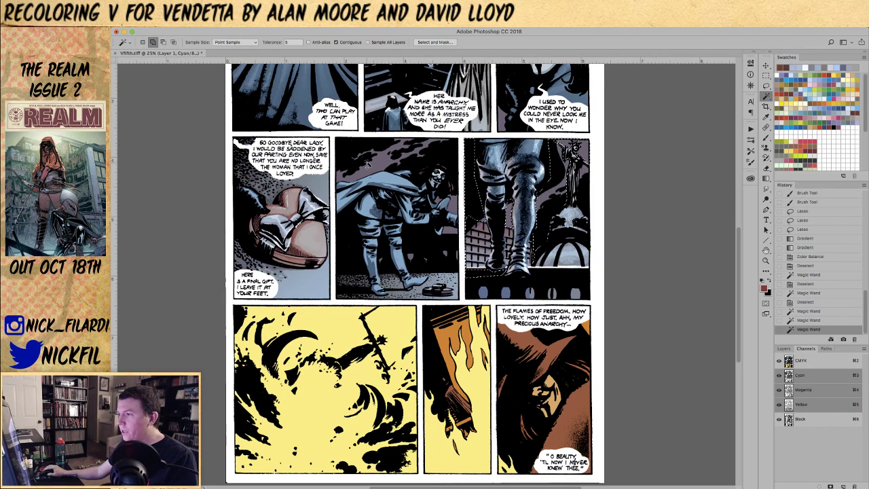
left_click(367, 163, "shift")
left_click(450, 260, "shift")
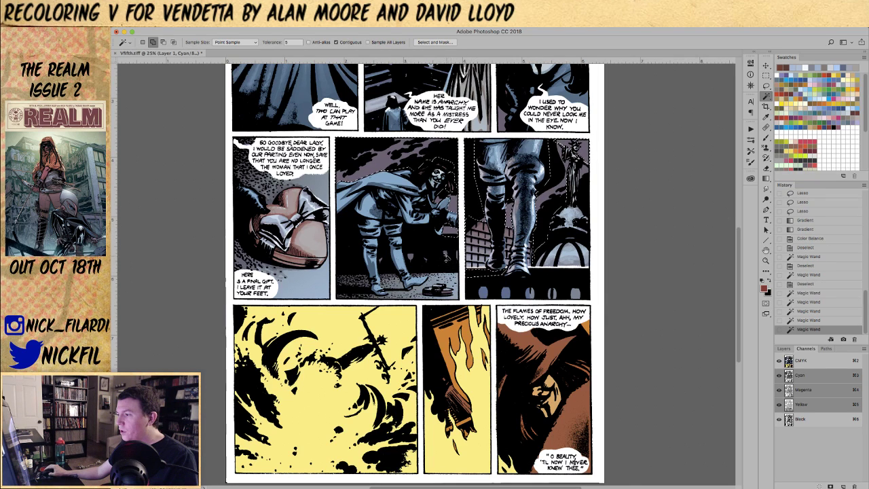
left_click(429, 261)
left_click(510, 214)
left_click_drag(475, 224, 468, 263)
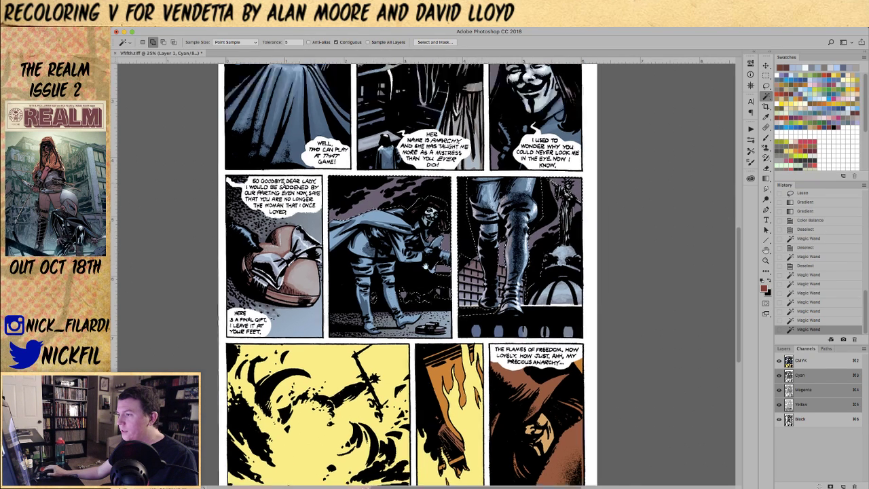
- Add the sky areas around the statue and cape in the first panel to the selection
scroll(407, 272, "up", 3)
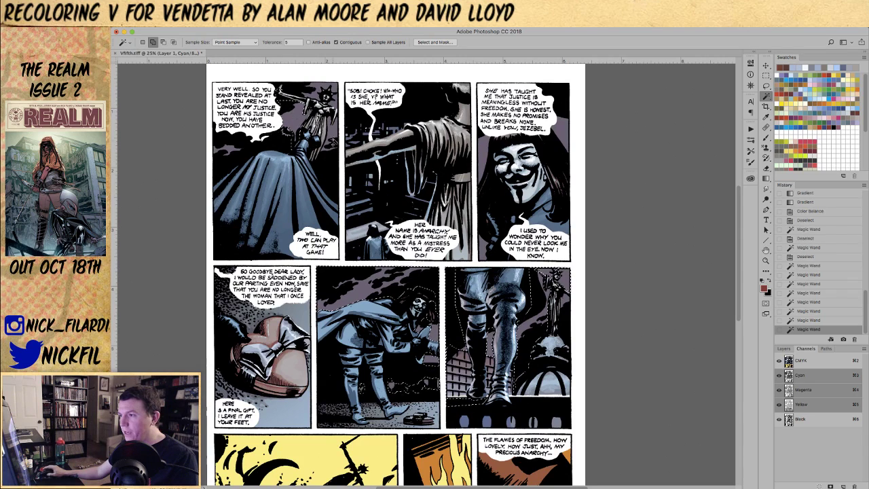
left_click(332, 139)
left_click(291, 120)
left_click(239, 149)
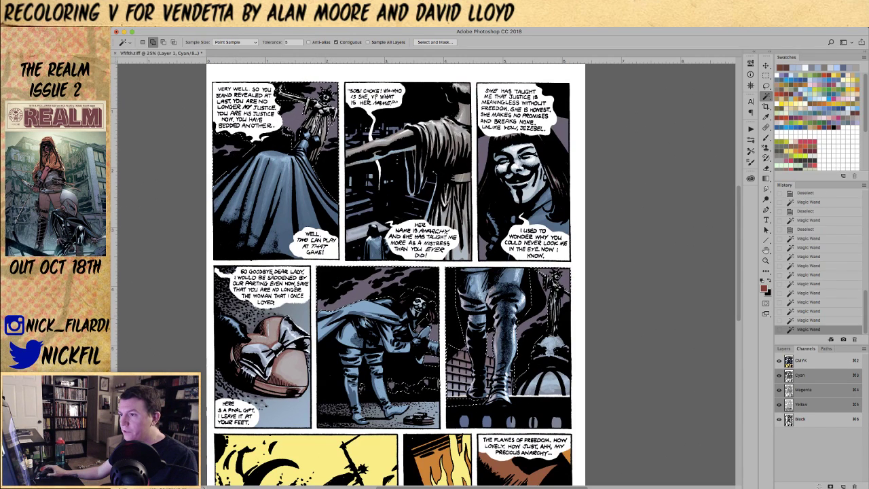
- Choose a pale cream foreground color and set the Gradient tool to Screen mode
key("z")
left_click(443, 309, "alt")
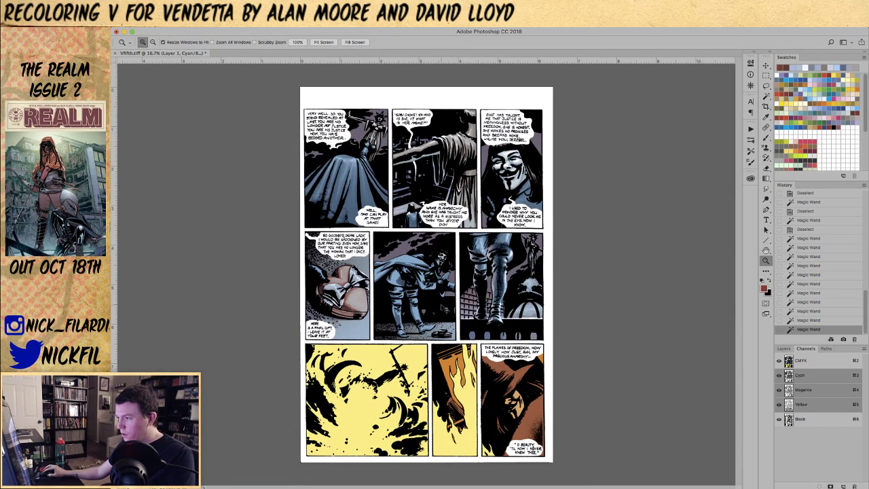
left_click(805, 101)
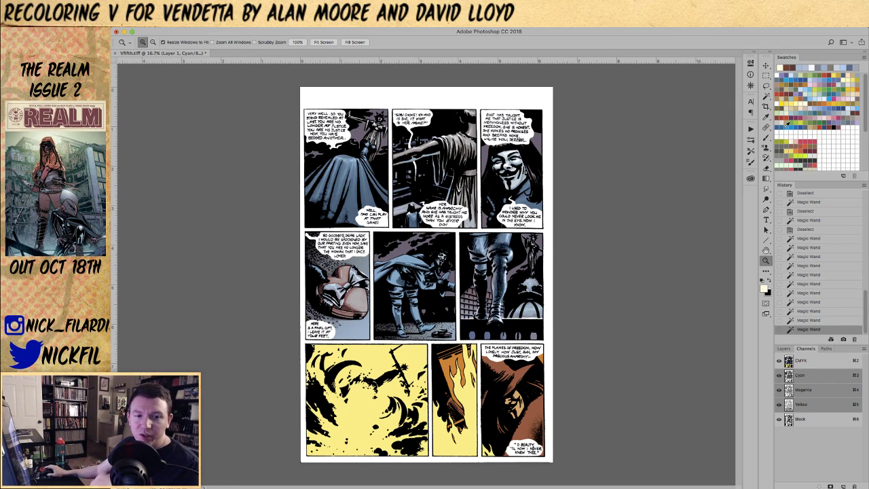
key("g")
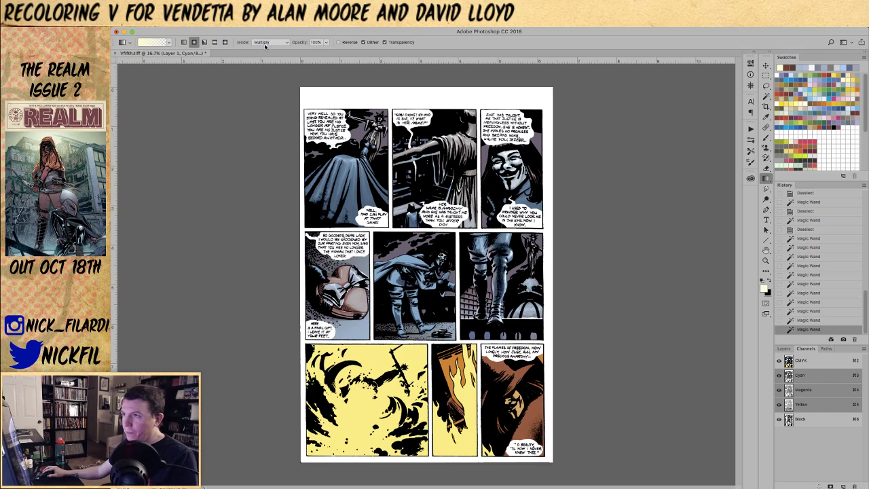
left_click(266, 43)
left_click(271, 82)
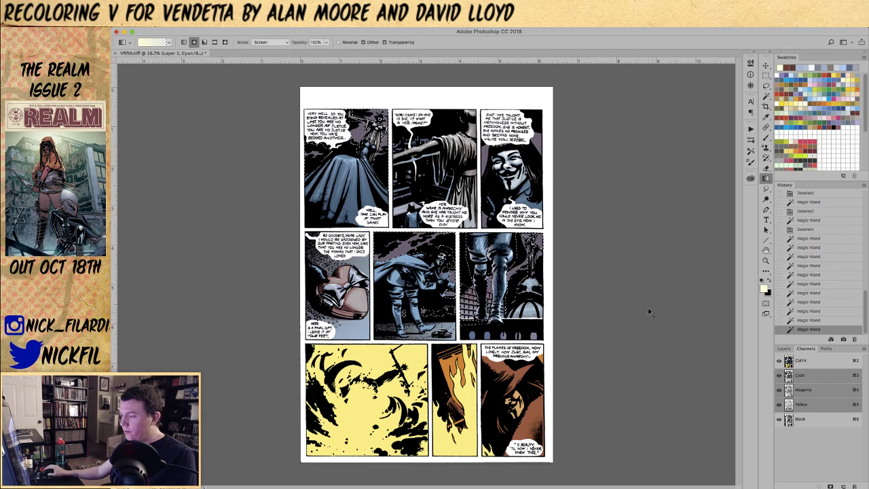
- Try an orange radial gradient in Screen mode over the selected skies, and undo it
left_click(408, 293, "alt")
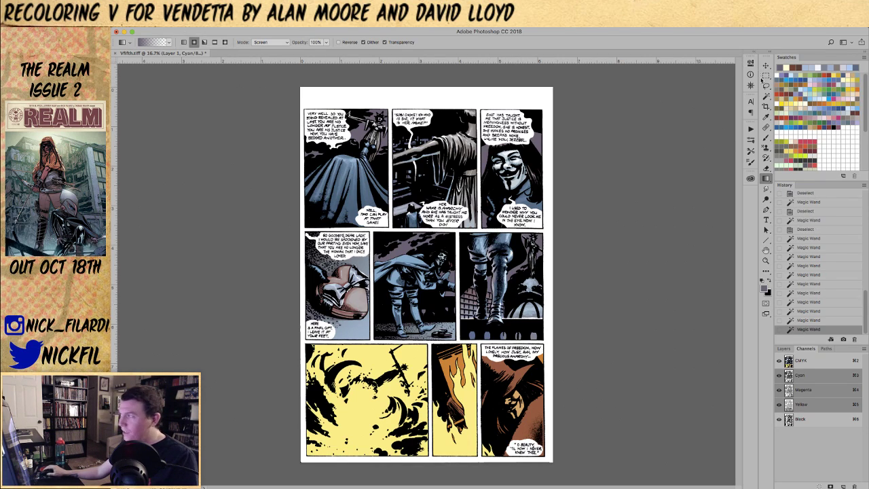
left_click(797, 97)
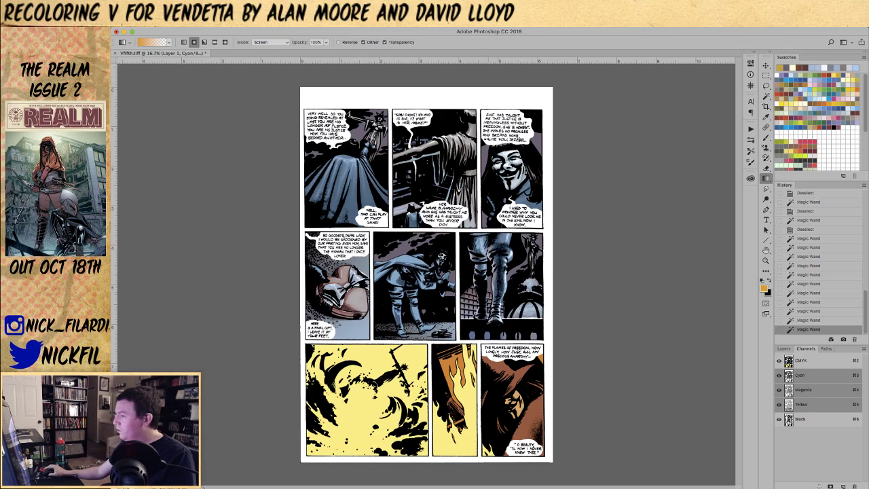
left_click_drag(475, 324, 481, 229)
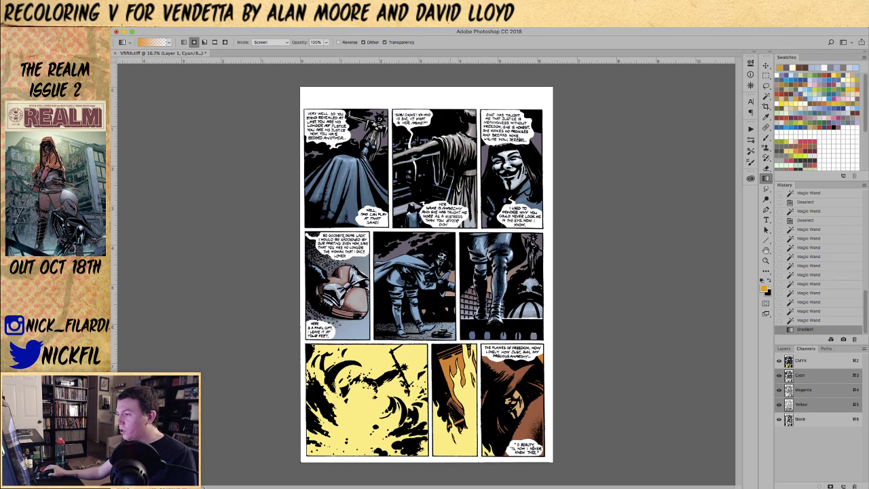
left_click(825, 75)
key("super+z")
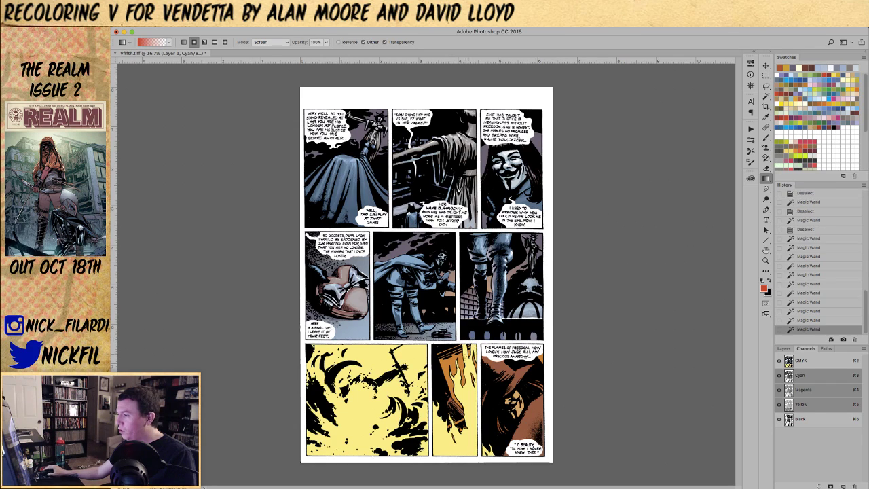
- Try a red-orange and a yellow-green radial gradient over the selected skies, undoing each one
left_click_drag(468, 344, 466, 214)
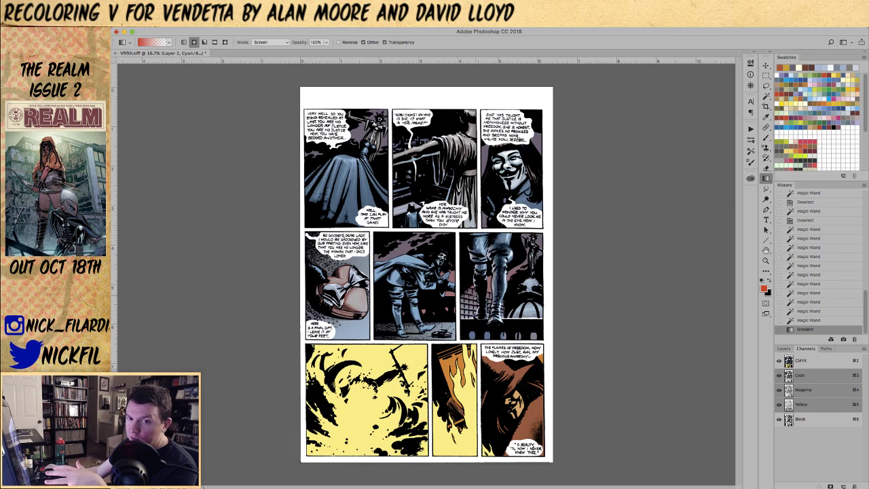
left_click(808, 320)
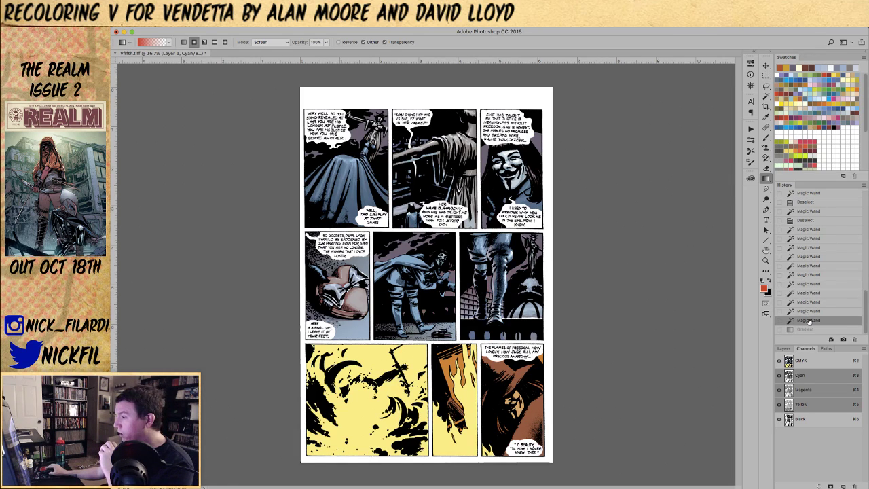
left_click(819, 89)
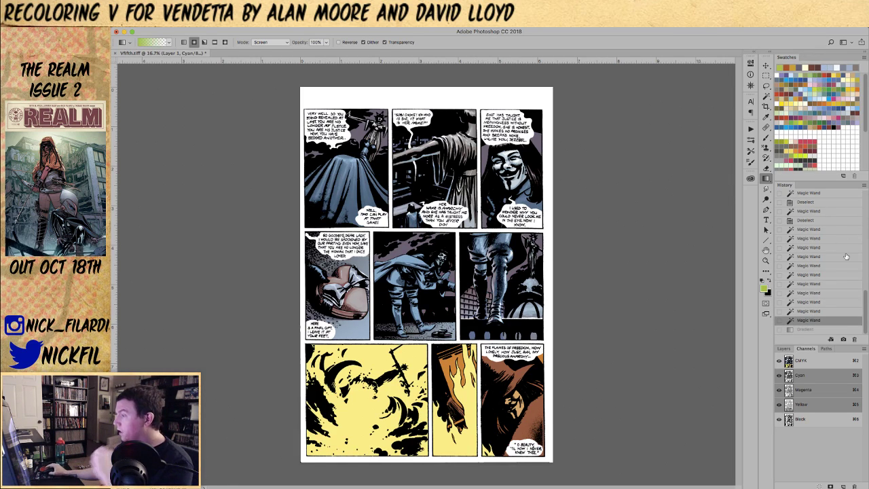
left_click_drag(501, 339, 502, 230)
key("ctrl+z")
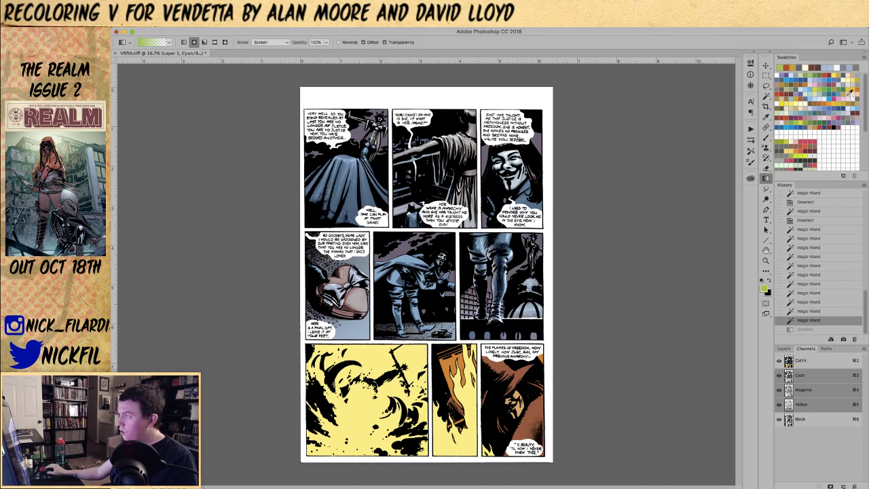
- Try light blue radial gradients in Screen mode over the selected skies, and undo them
left_click(810, 98)
left_click_drag(493, 380, 494, 218)
left_click_drag(488, 367, 477, 237)
key("z")
left_click(524, 277, "alt")
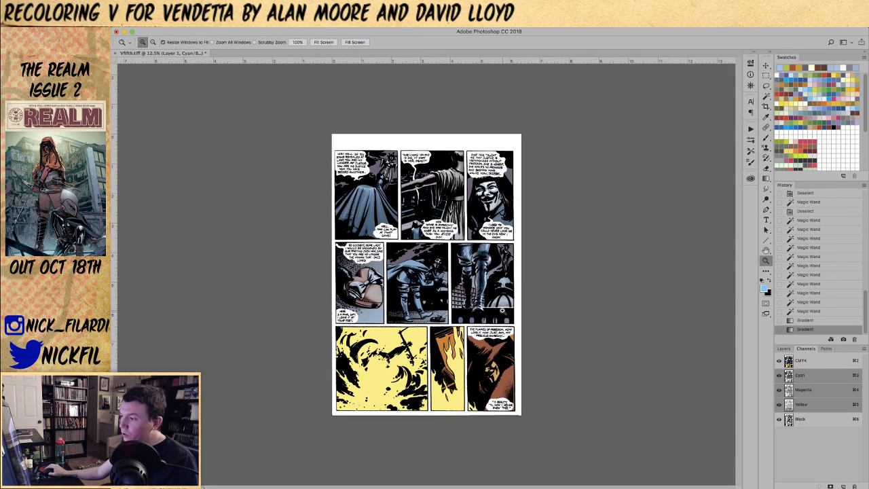
left_click(478, 285)
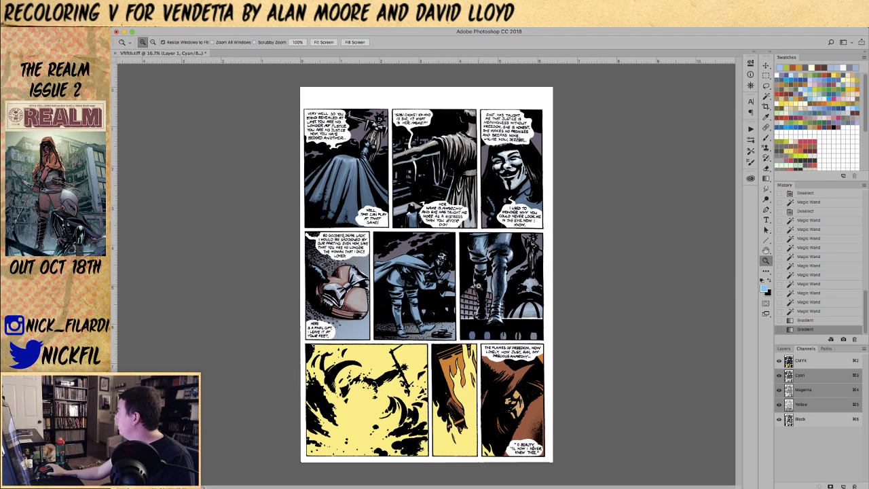
key("ctrl+alt+z")
key("ctrl+alt+z")
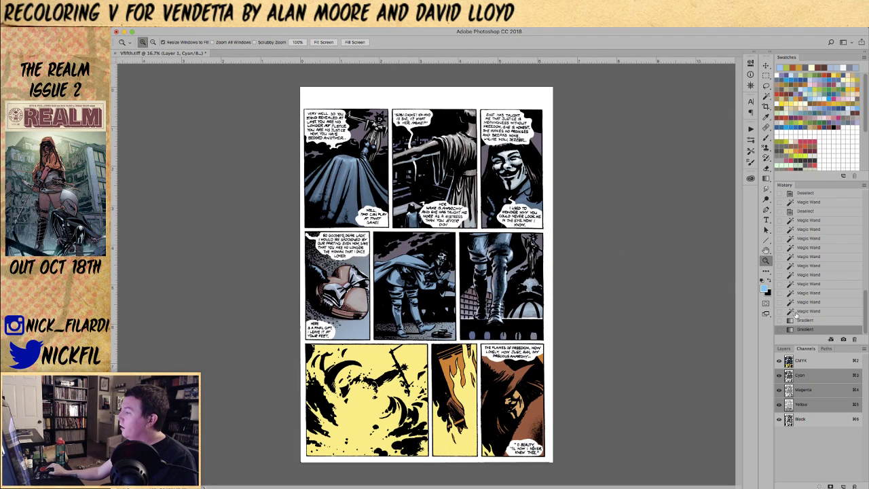
key("g")
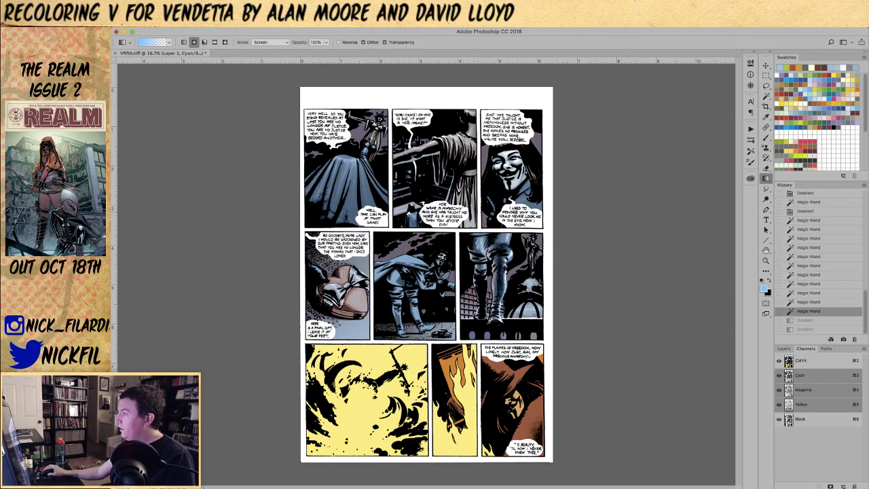
left_click_drag(498, 337, 496, 220)
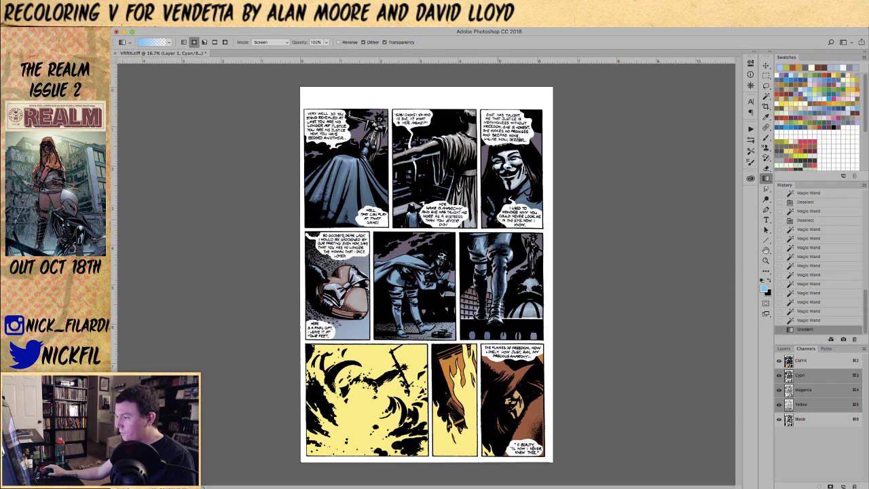
key("ctrl+z")
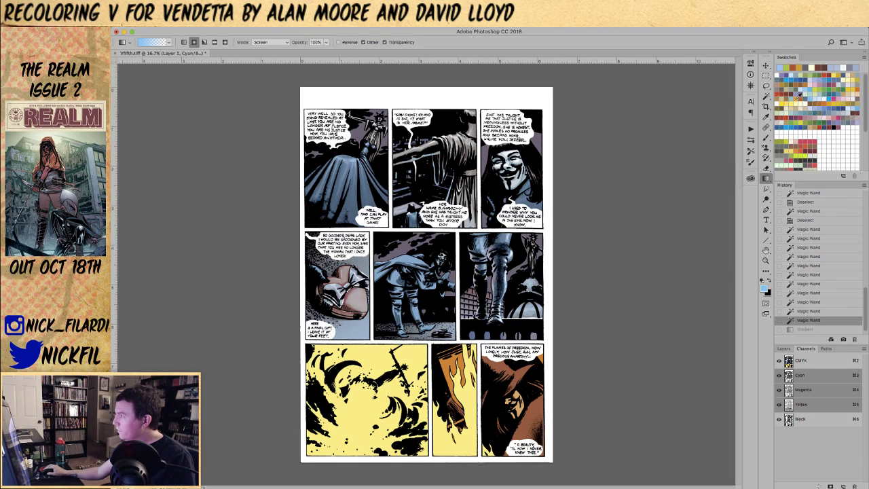
- Tint the selected skies of the fifth and sixth panels with a red-orange linear gradient in Screen mode, faded to 50% opacity
left_click(780, 89)
left_click_drag(487, 368, 487, 218)
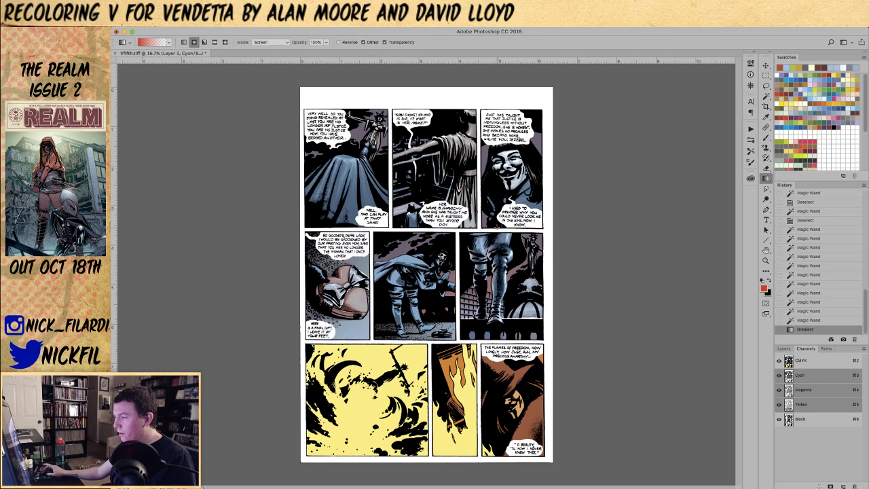
key("super+z")
left_click(184, 43)
left_click_drag(456, 345, 461, 211)
key("super+shift+f")
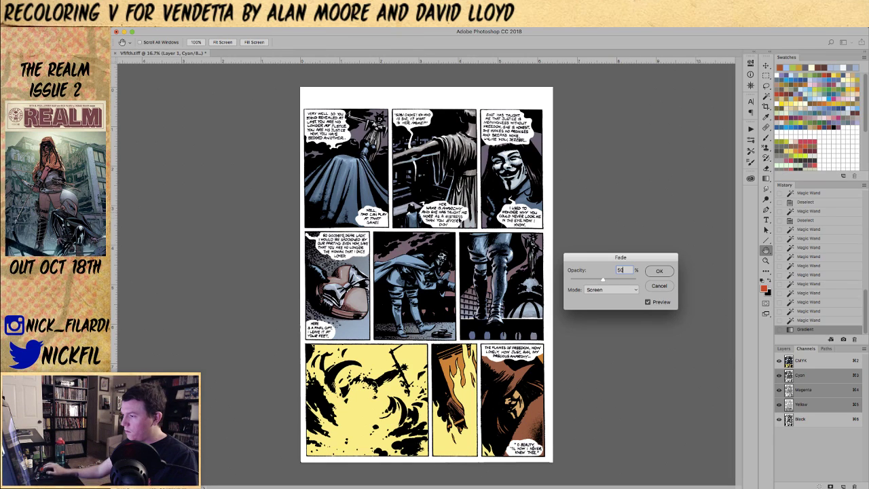
key("Return")
- Subtract the middle row of panels from the selection, keeping only the first panel's sky selected
key("super+d")
key("super+z")
key("m")
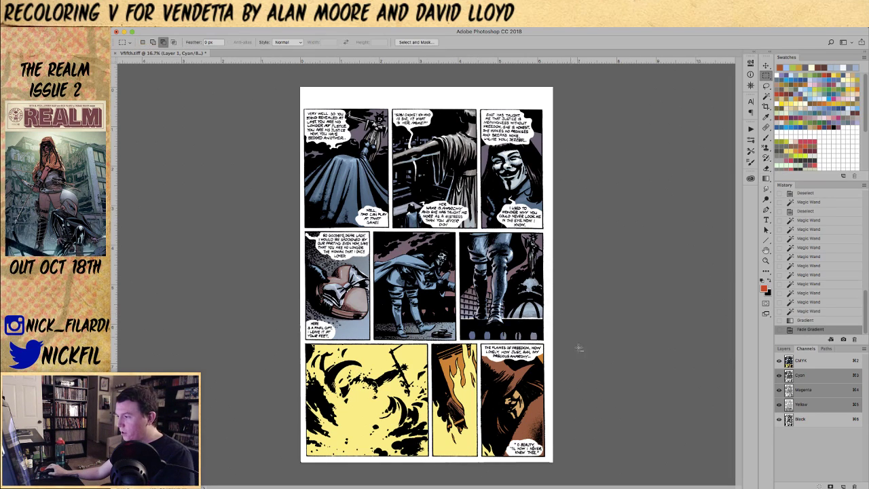
left_click_drag(577, 349, 309, 224)
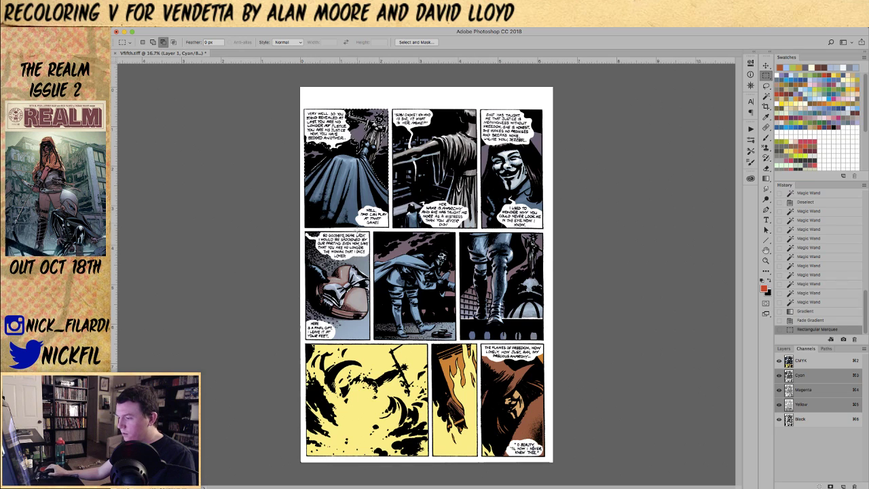
- Tint the first panel's sky with a red-orange linear gradient rising from the bottom in Screen mode, and deselect it
key("g")
left_click_drag(351, 184, 354, 96)
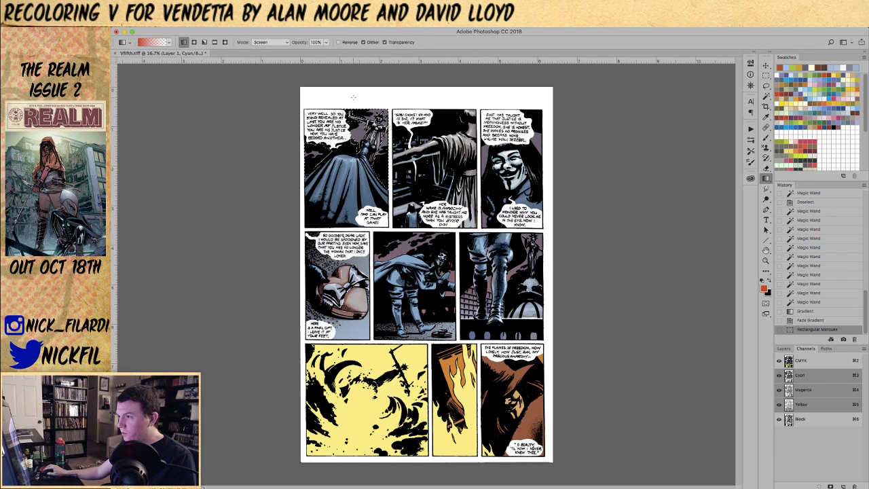
key("ctrl+d")
key("z")
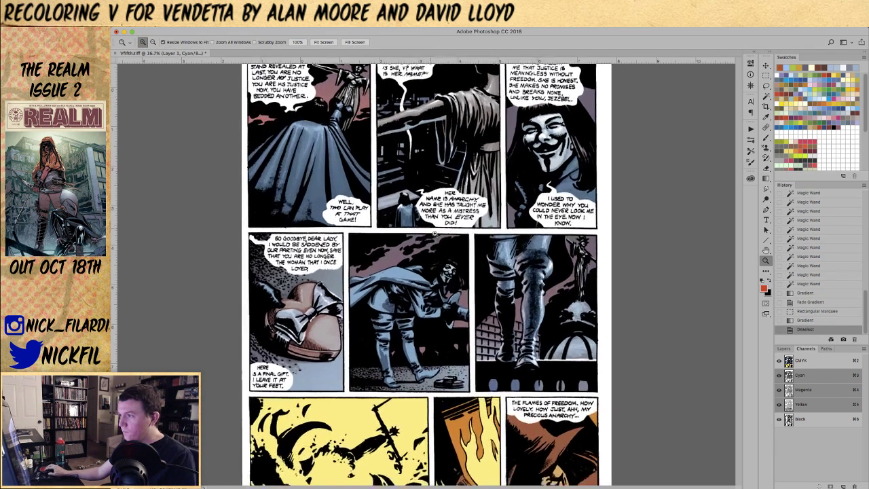
left_click(364, 199)
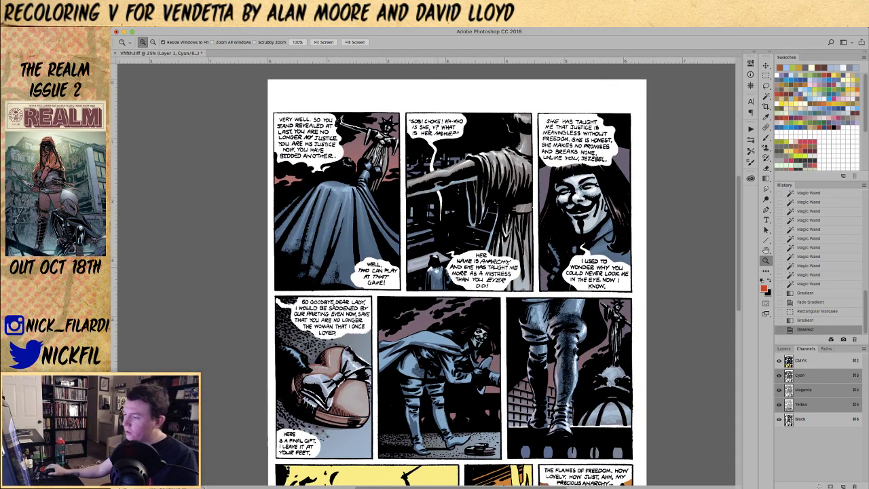
left_click_drag(467, 319, 458, 90)
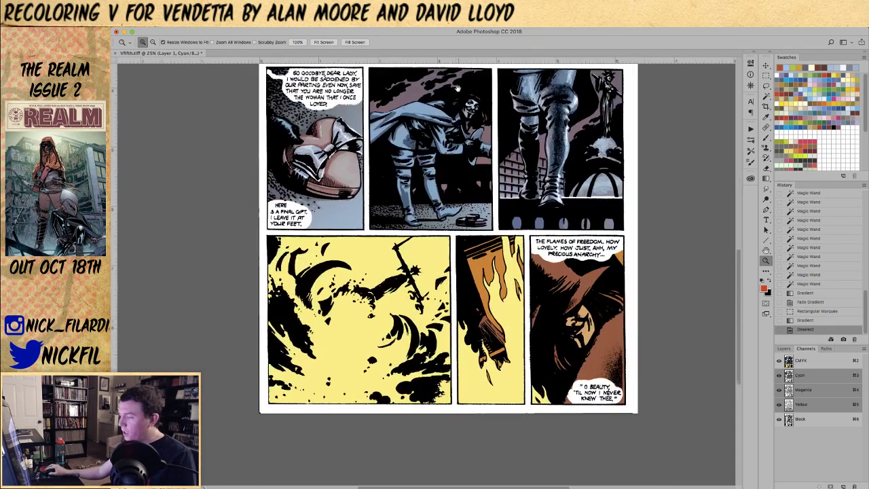
- Sample the blue of the cape in the fifth panel and set the brush to 50% opacity
left_click(515, 212, "alt")
key("w")
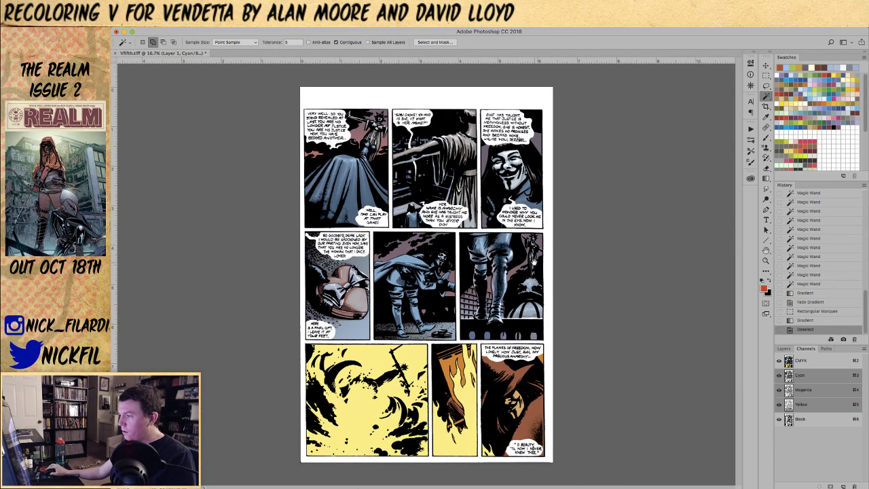
key("z")
left_click(420, 289)
left_click(420, 289)
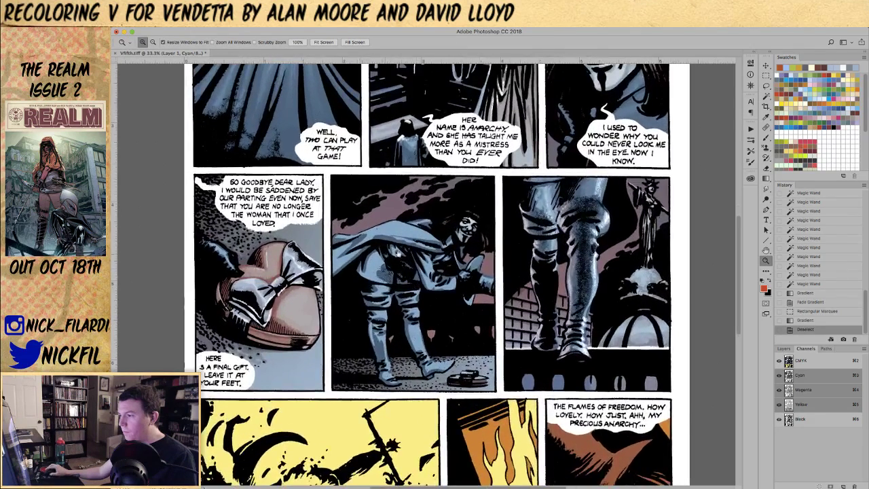
left_click_drag(362, 255, 408, 276)
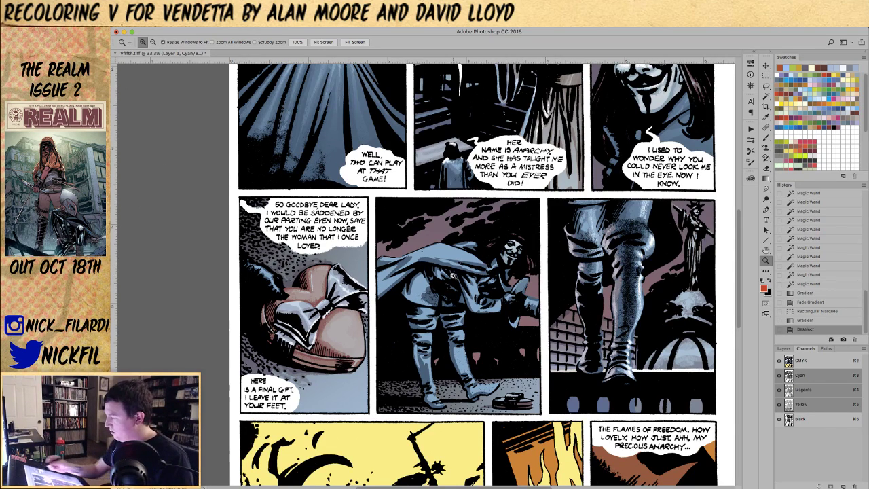
left_click(767, 136)
left_click(402, 261, "alt")
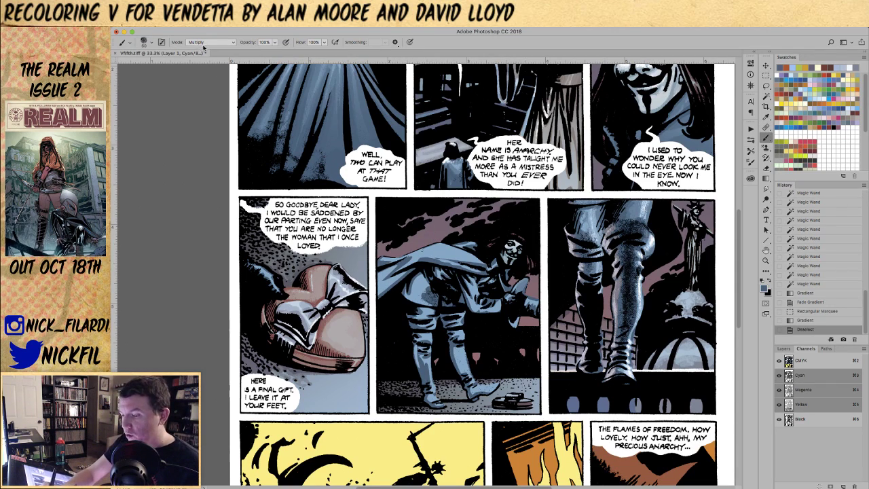
key("5")
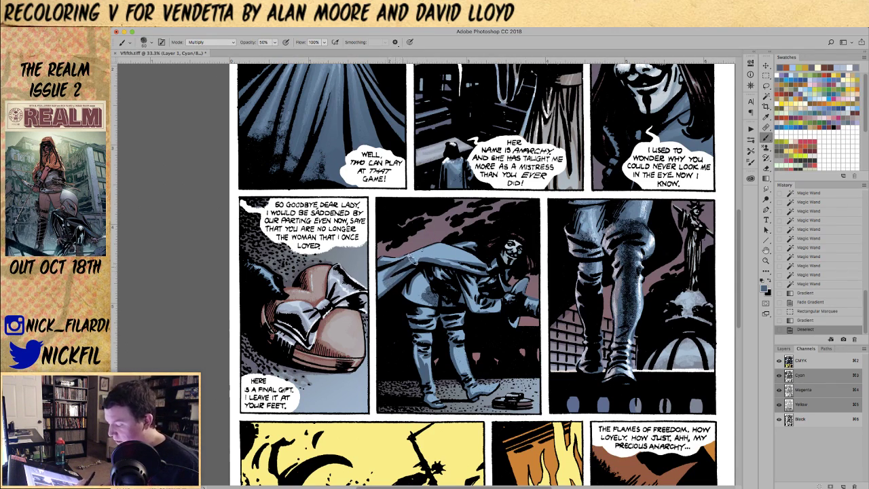
- Select the blue cape and leg tones of the fifth panel's figure, adding matching blues across the page with Contiguous off
left_click(767, 96)
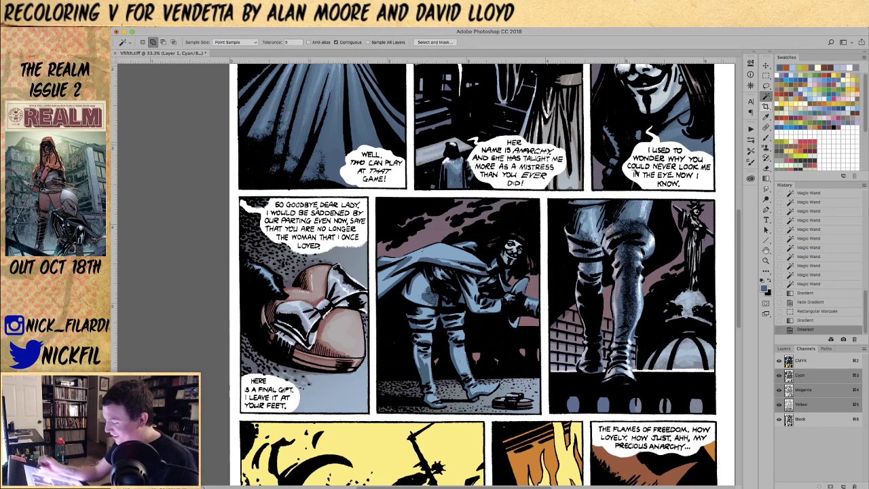
left_click(425, 261)
left_click(474, 270)
left_click(423, 293)
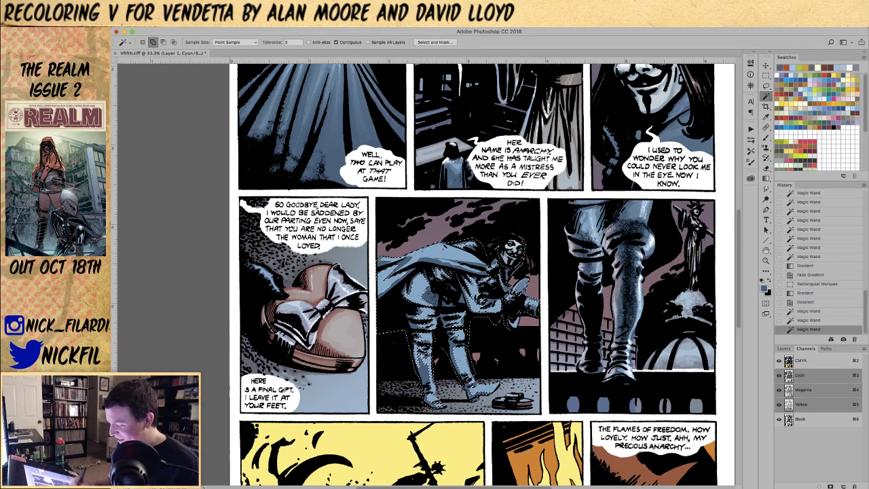
left_click(337, 42)
left_click(424, 350)
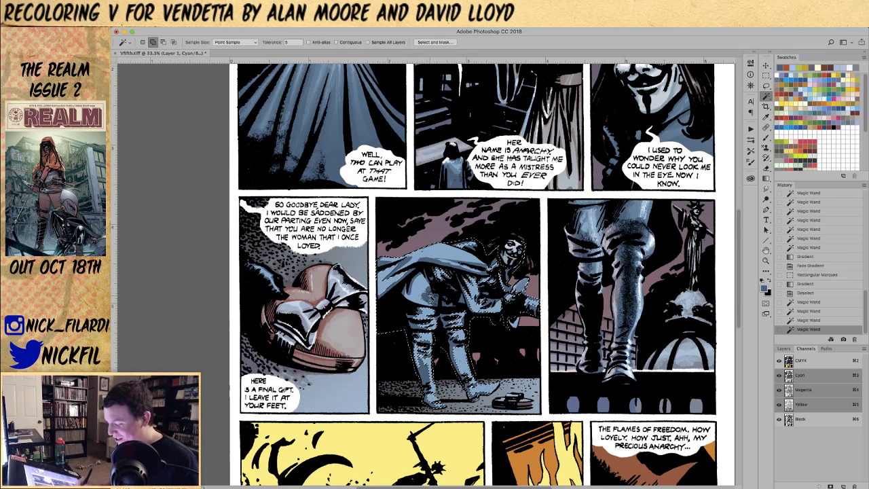
left_click(459, 359)
- Brush first shadows on the fifth panel's cape and the third panel's figure in Multiply mode at 50% opacity, and hide the selection edges
key("b")
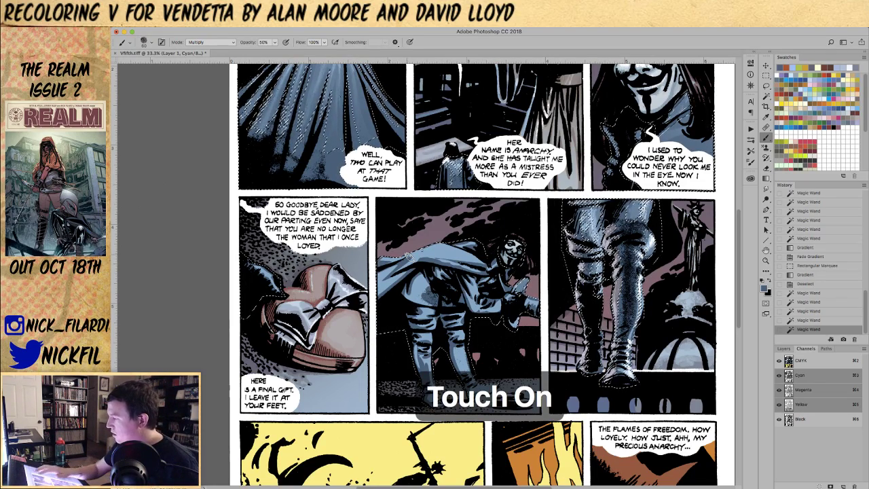
mouse_move(409, 257)
left_mouse_down()
mouse_move(457, 248)
mouse_move(385, 271)
left_mouse_up()
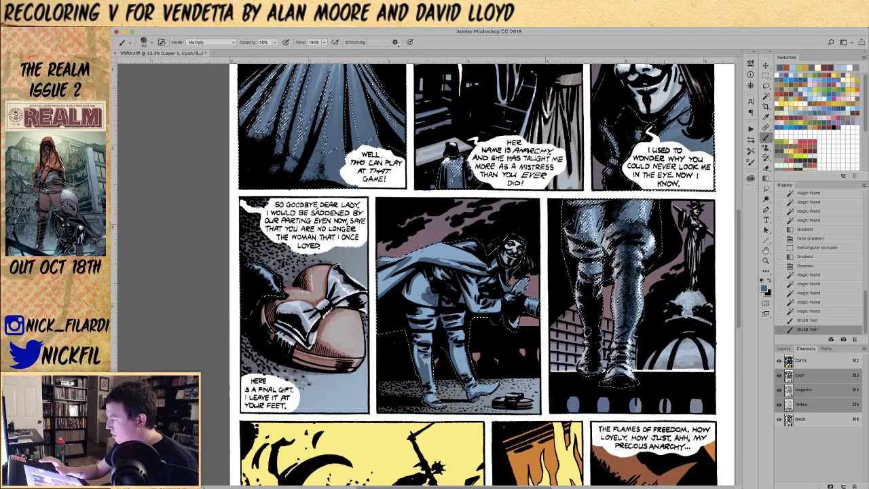
left_click_drag(644, 81, 687, 98)
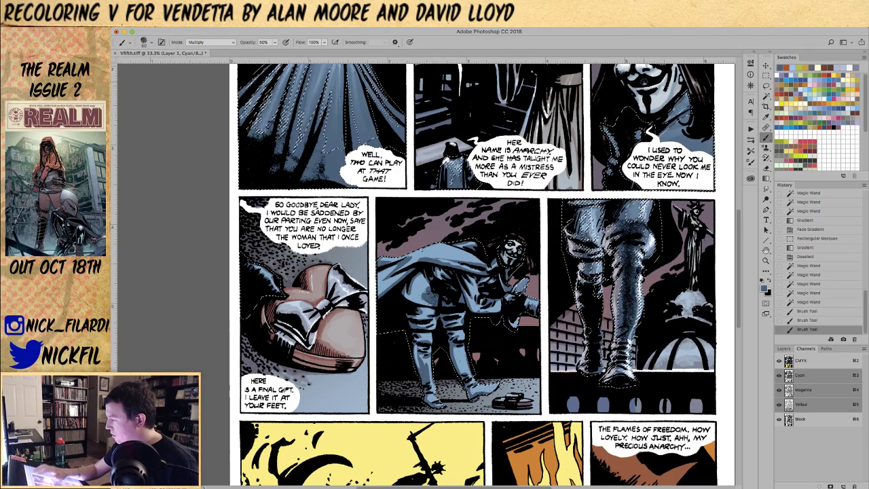
right_click(661, 52)
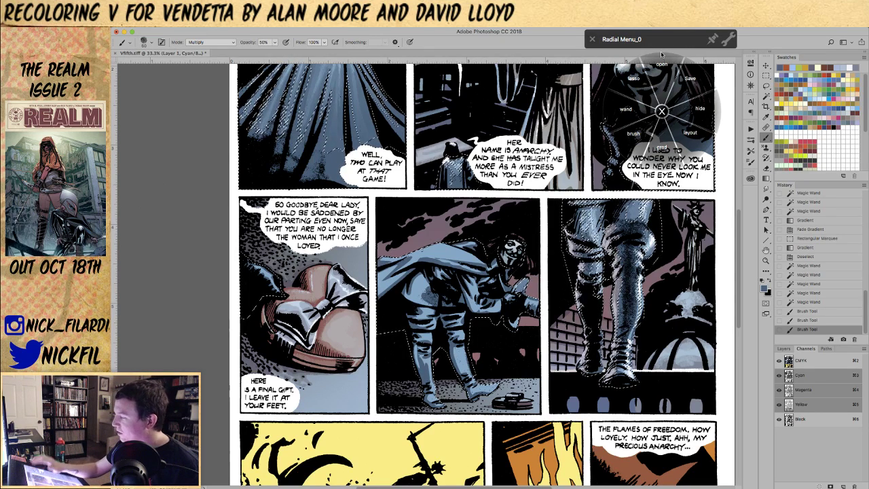
left_click(710, 102)
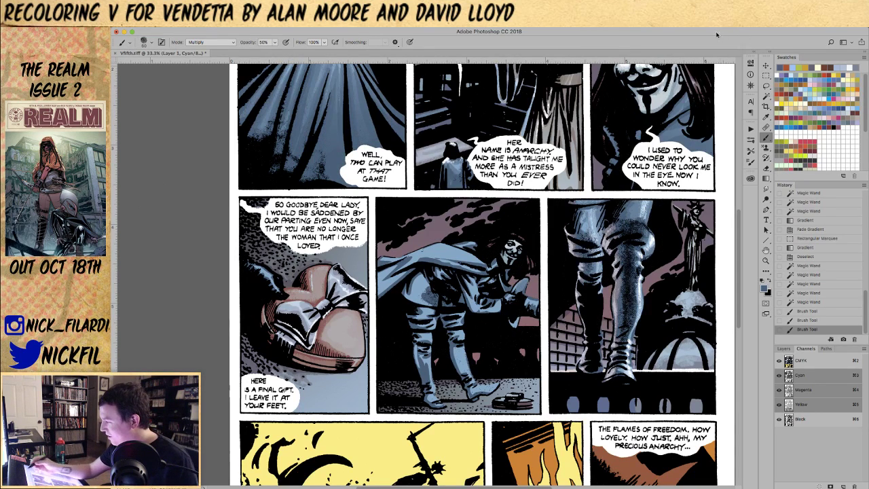
- Deepen the shadows along the fifth panel's cape with Multiply brush strokes, then raise the brush opacity to 100%
left_click_drag(400, 258, 428, 292)
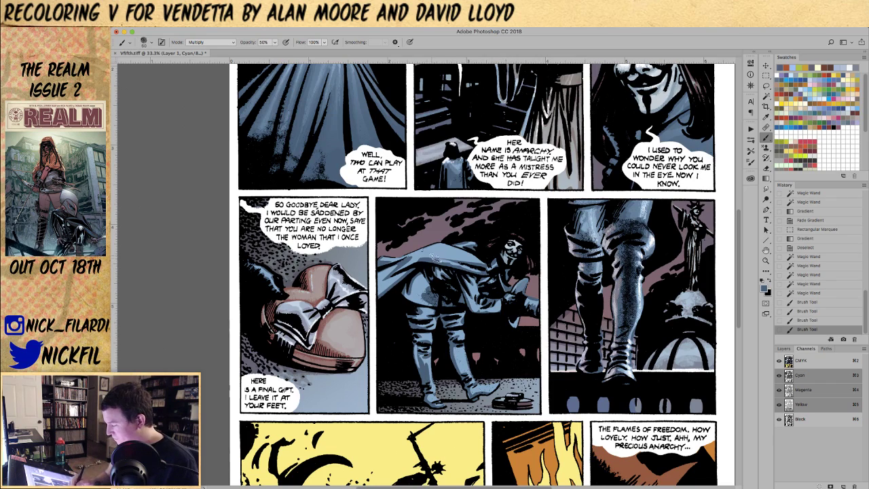
left_click_drag(407, 260, 417, 260)
mouse_move(375, 301)
left_mouse_down()
mouse_move(391, 271)
mouse_move(418, 272)
left_mouse_up()
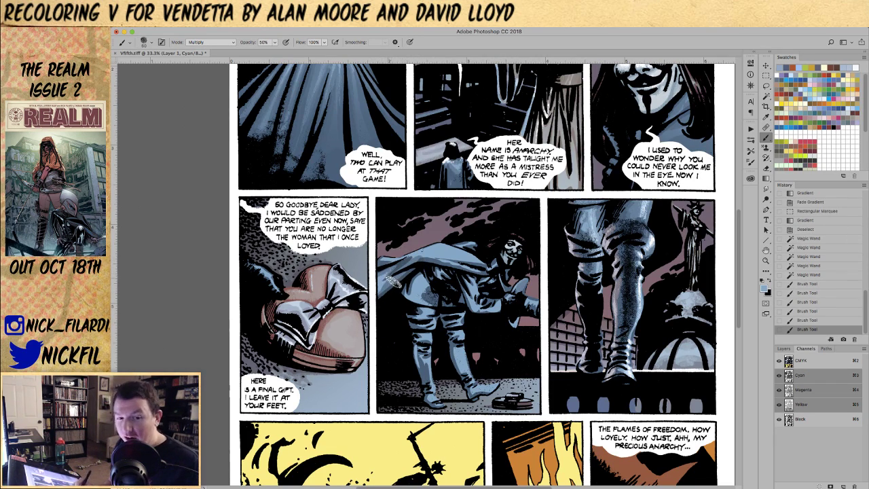
key("0")
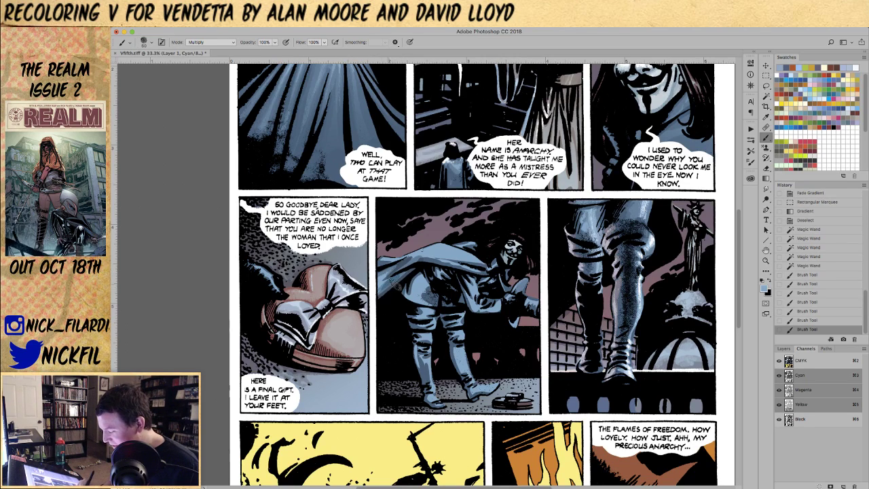
- Paint blue tones over the bowing figure's cloak with the Brush in Normal mode at 50% opacity
left_click(203, 42)
left_click(203, 32)
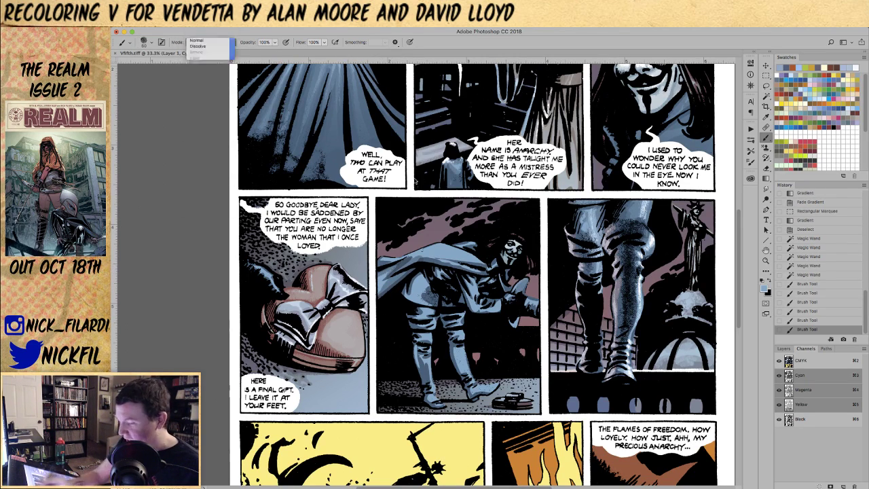
key("5")
mouse_move(383, 278)
left_mouse_down()
mouse_move(407, 269)
mouse_move(379, 304)
left_mouse_up()
mouse_move(415, 252)
left_mouse_down()
mouse_move(393, 273)
mouse_move(407, 262)
mouse_move(460, 266)
mouse_move(416, 262)
mouse_move(442, 250)
mouse_move(486, 262)
mouse_move(455, 252)
mouse_move(500, 245)
mouse_move(467, 246)
mouse_move(480, 329)
mouse_move(473, 276)
mouse_move(494, 297)
mouse_move(480, 311)
mouse_move(530, 311)
mouse_move(537, 302)
mouse_move(524, 296)
left_mouse_up()
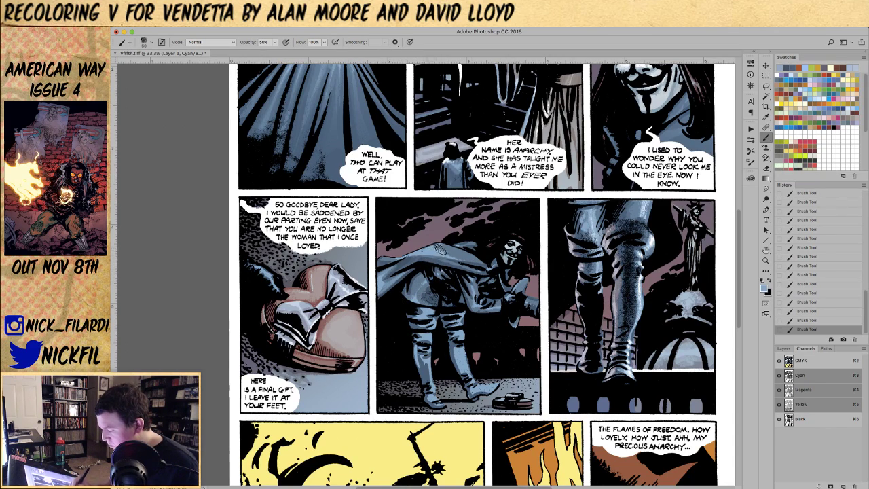
- Shade the bowing figure's cloak and trousers with blues sampled from the art, alternating the brush between 100% and 50% opacity
key("0")
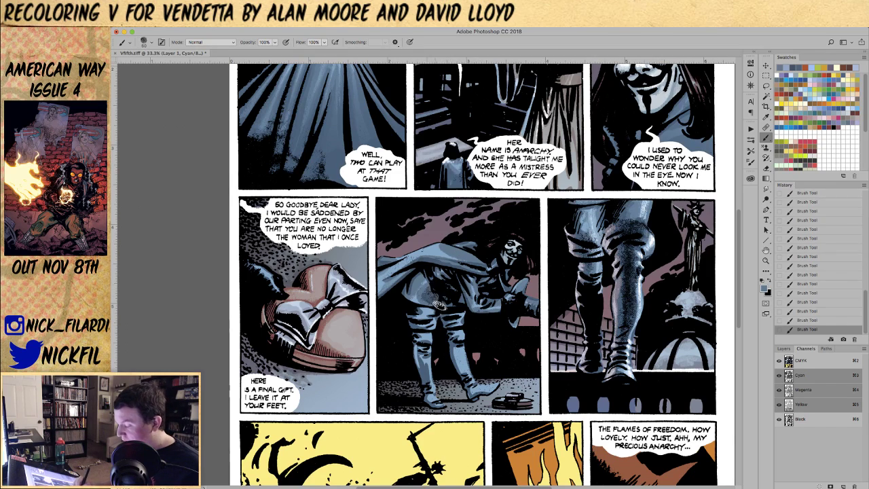
key("5")
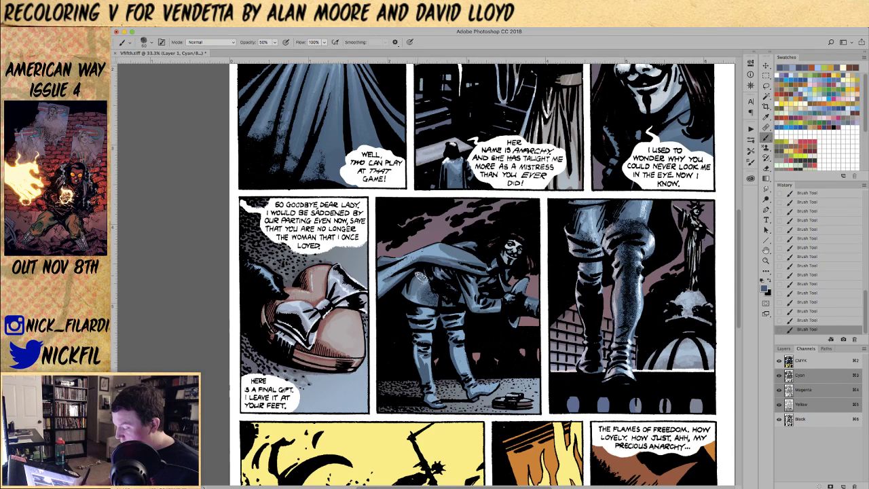
key("0")
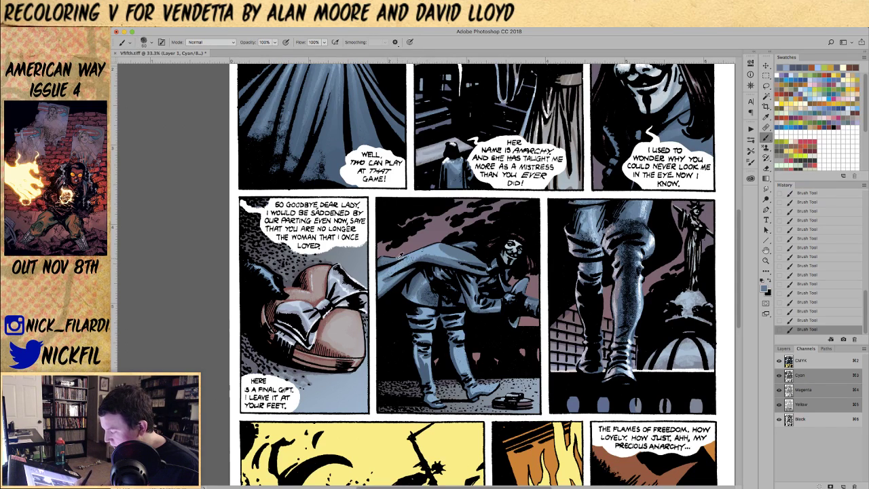
left_click(398, 256, "alt")
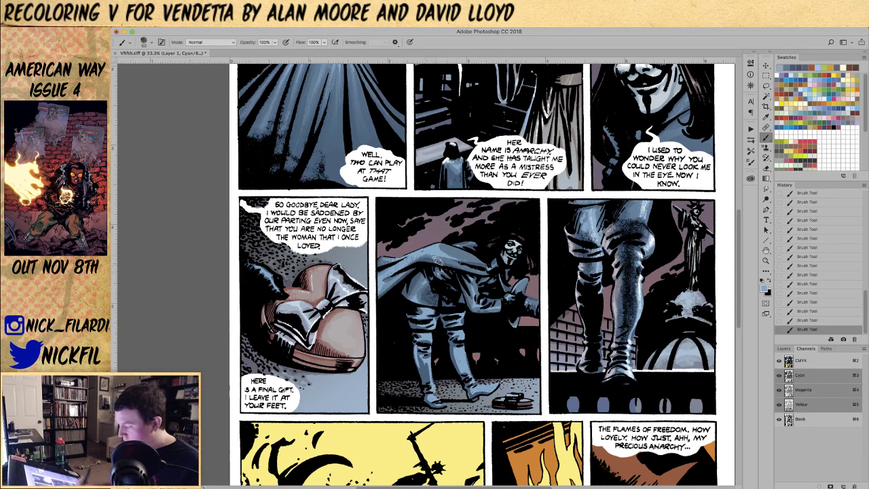
key("5")
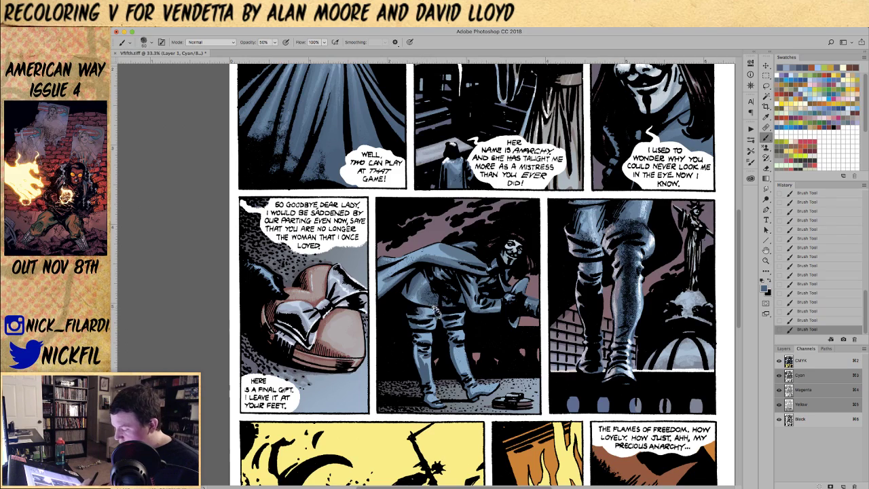
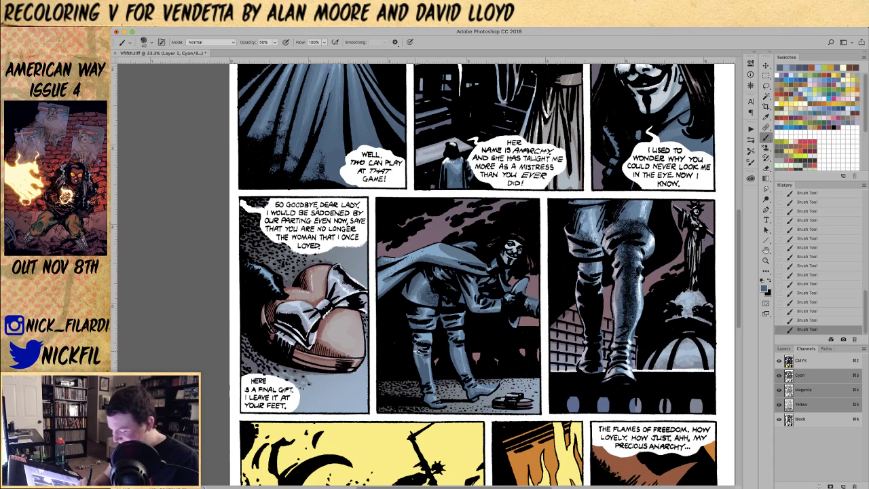
- Touch up the bowing figure's boots and hands with sampled blues at 100% opacity, and deselect the area
key("0")
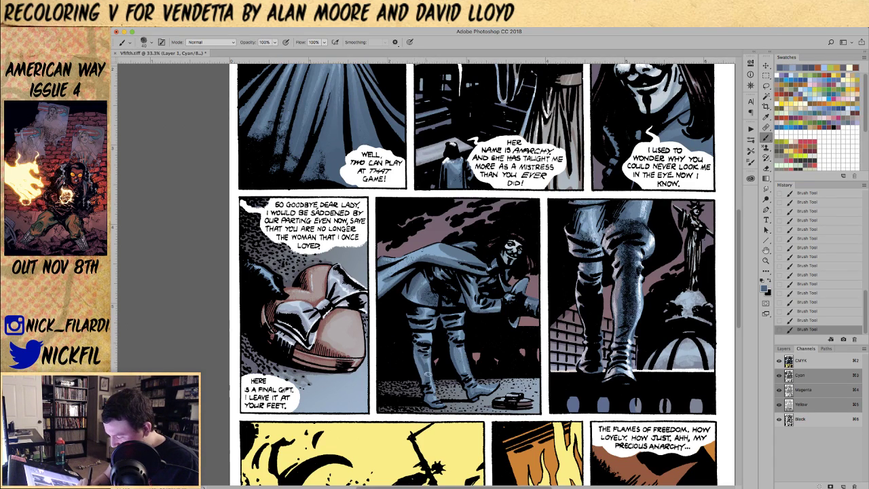
left_click(419, 361, "alt")
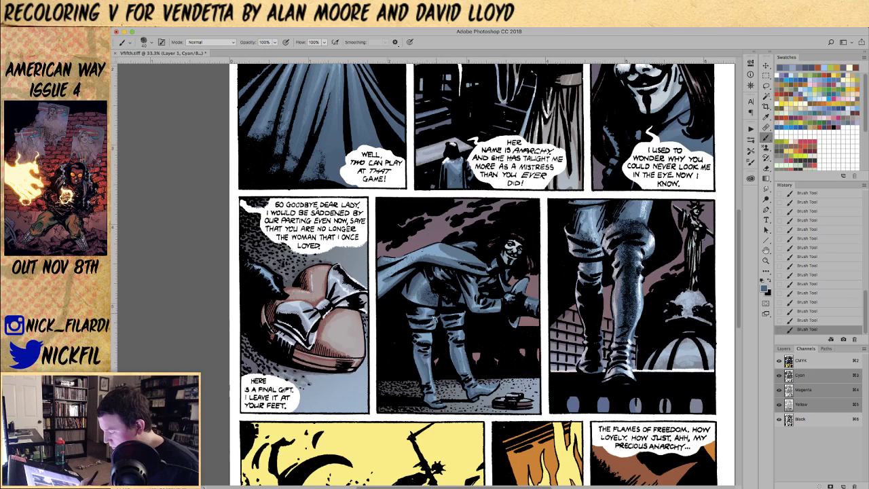
left_click(511, 299, "alt")
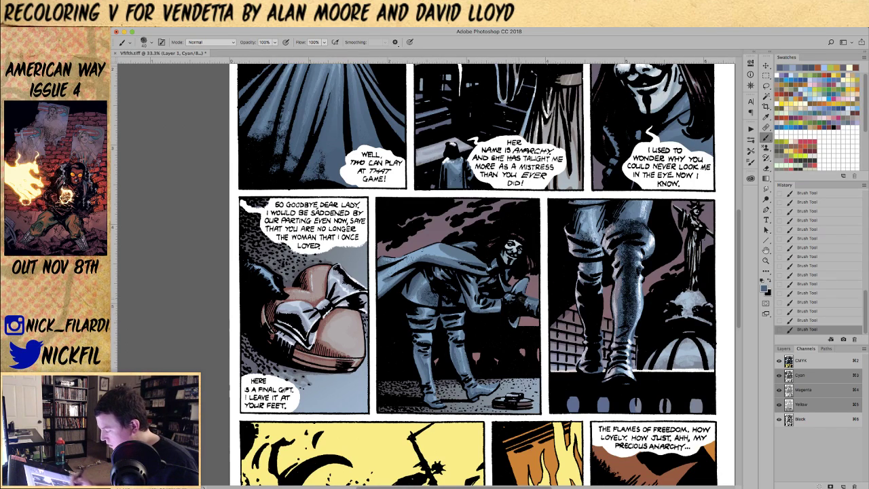
key("ctrl+d")
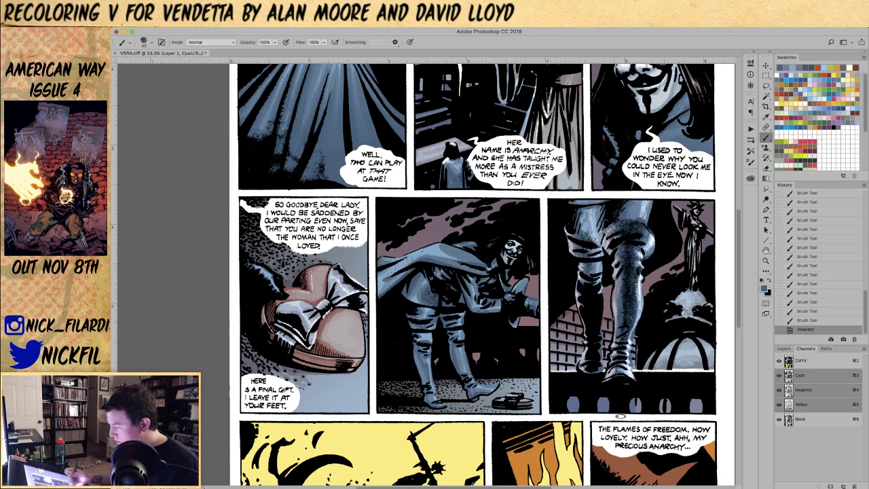
- Paint the bowing figure's mask with a very pale blue swatch
left_click(826, 98)
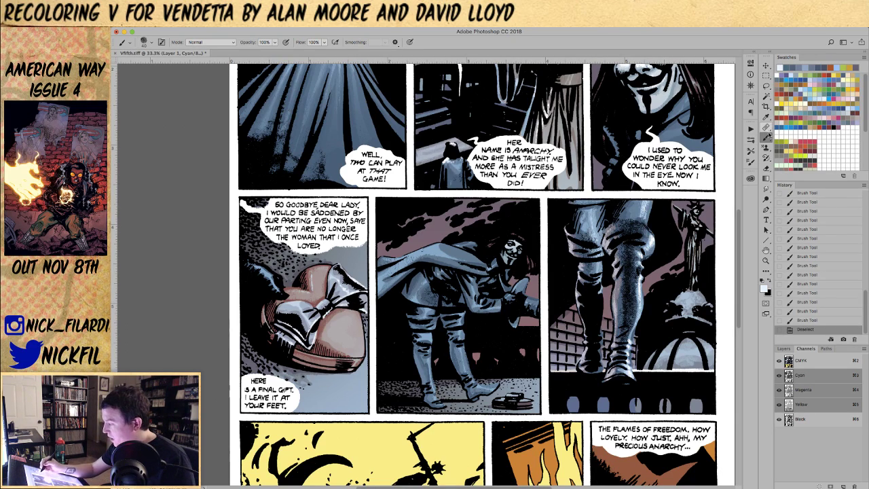
mouse_move(509, 248)
left_mouse_down()
mouse_move(521, 239)
mouse_move(521, 265)
mouse_move(511, 262)
left_mouse_up()
mouse_move(506, 257)
left_mouse_down()
mouse_move(513, 264)
mouse_move(531, 234)
left_mouse_up()
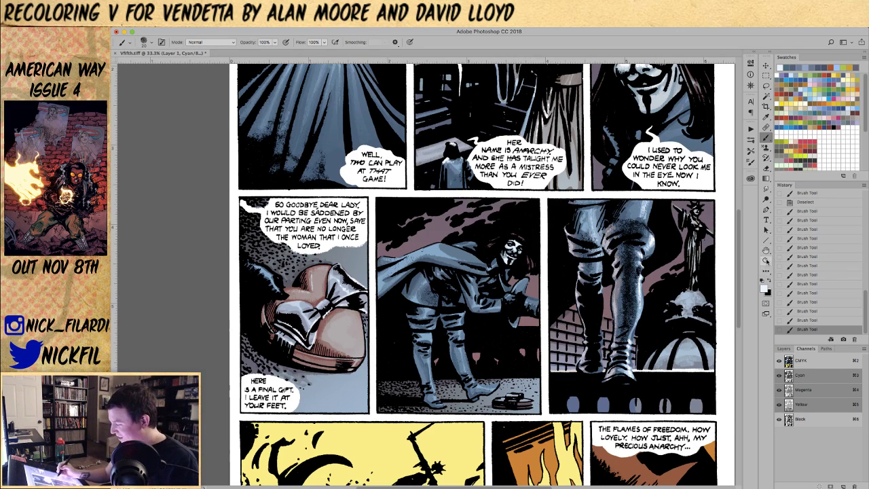
- Lasso the flames running down the burning beam in the middle panel of the last row
left_click(765, 260)
left_click(529, 364, "alt")
left_click(529, 365, "alt")
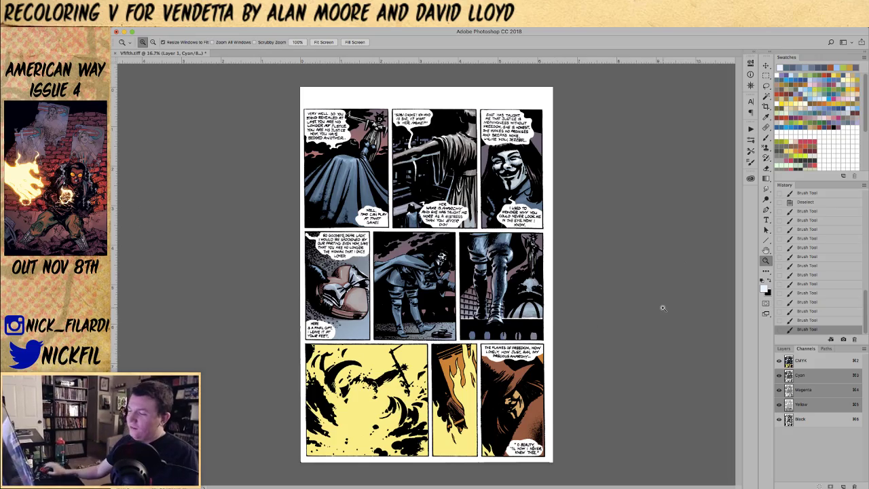
left_click(506, 363)
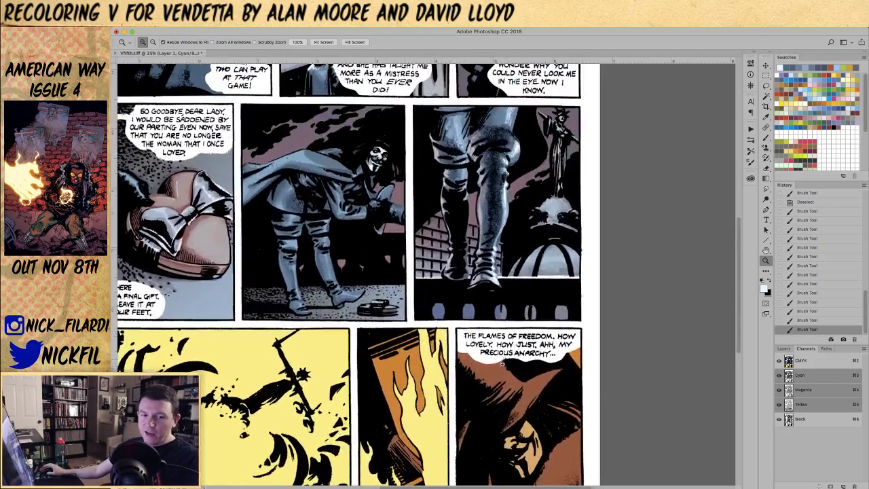
scroll(516, 373, "down", 5)
scroll(523, 380, "left", 2)
left_click(525, 383)
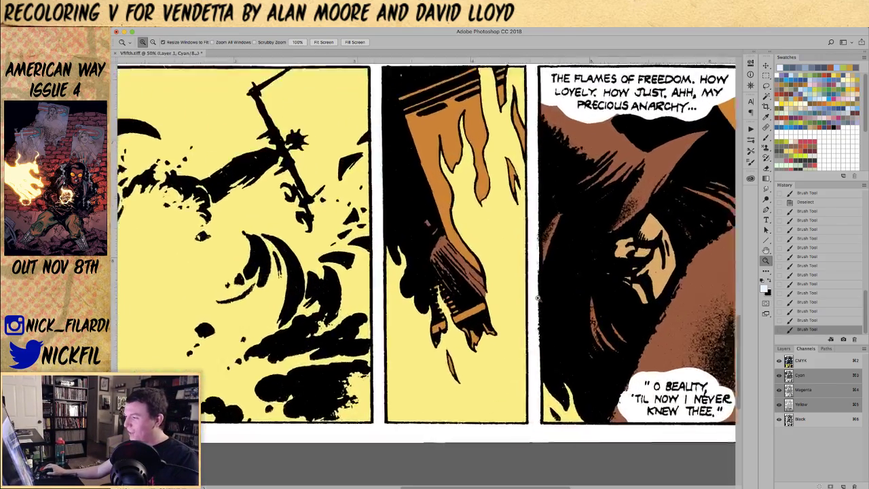
key("l")
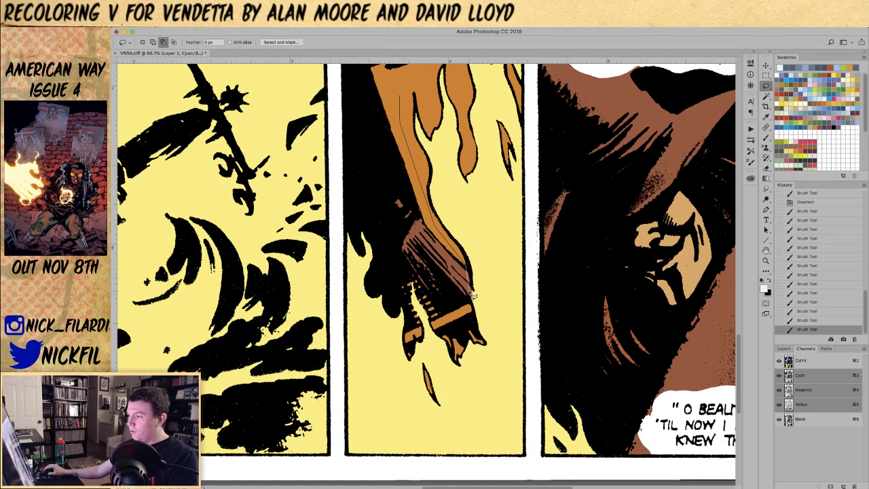
mouse_move(479, 300)
left_mouse_down()
mouse_move(500, 248)
mouse_move(520, 116)
mouse_move(528, 192)
left_mouse_up()
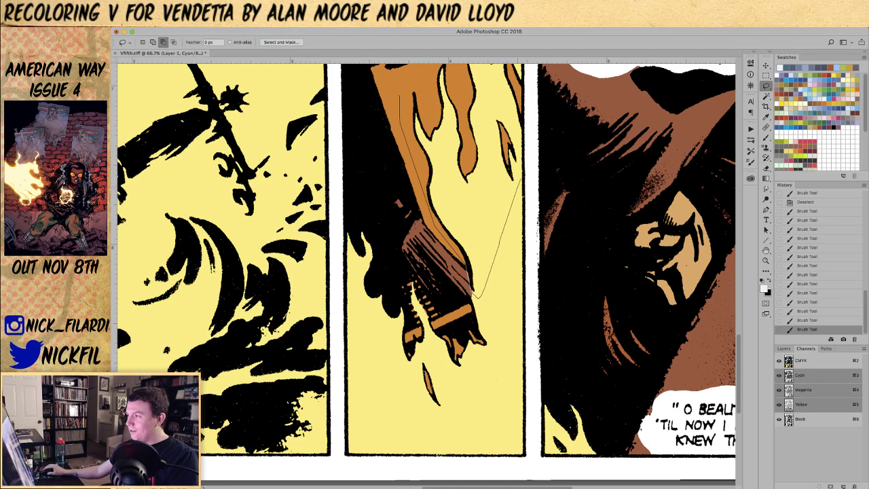
scroll(523, 197, "up", 3)
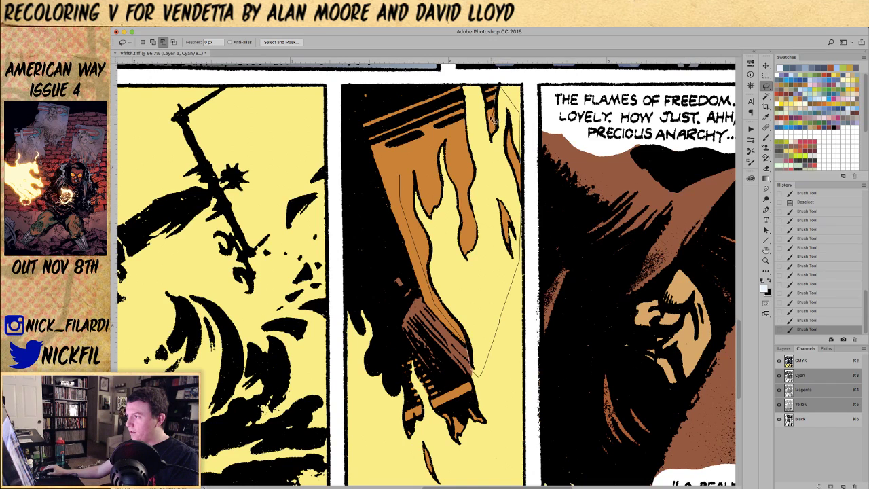
scroll(499, 83, "up", 1)
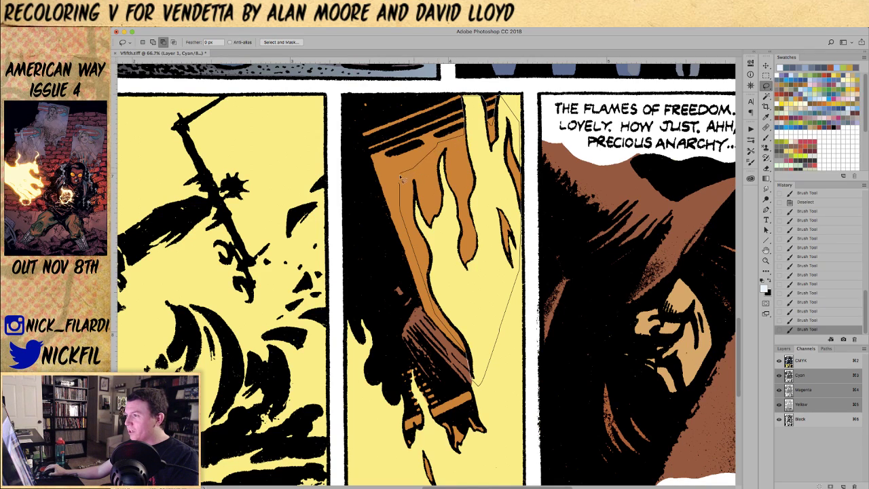
left_click_drag(400, 178, 401, 182)
- Add the charred lower end of the beam and the small loose flame below it to the lasso selection
left_click_drag(478, 381, 508, 225)
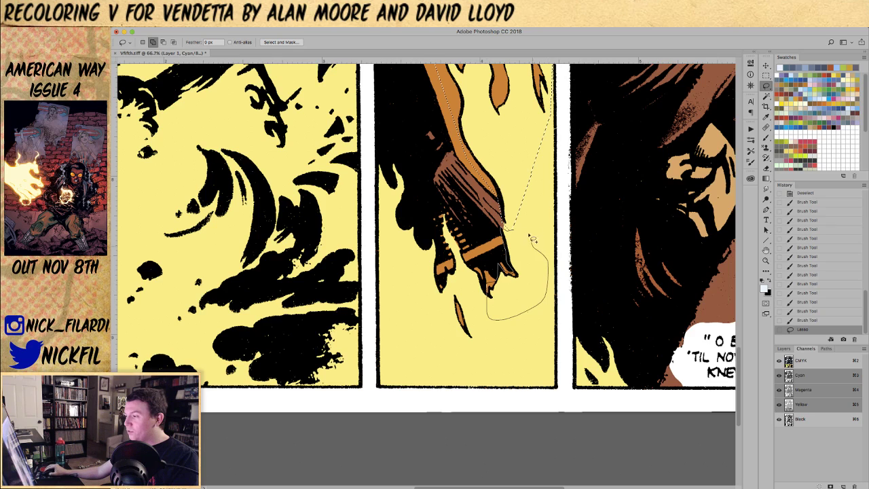
left_click_drag(532, 239, 531, 235)
mouse_move(452, 315)
left_mouse_down()
mouse_move(478, 332)
mouse_move(483, 319)
mouse_move(474, 306)
mouse_move(499, 328)
mouse_move(519, 319)
left_mouse_up()
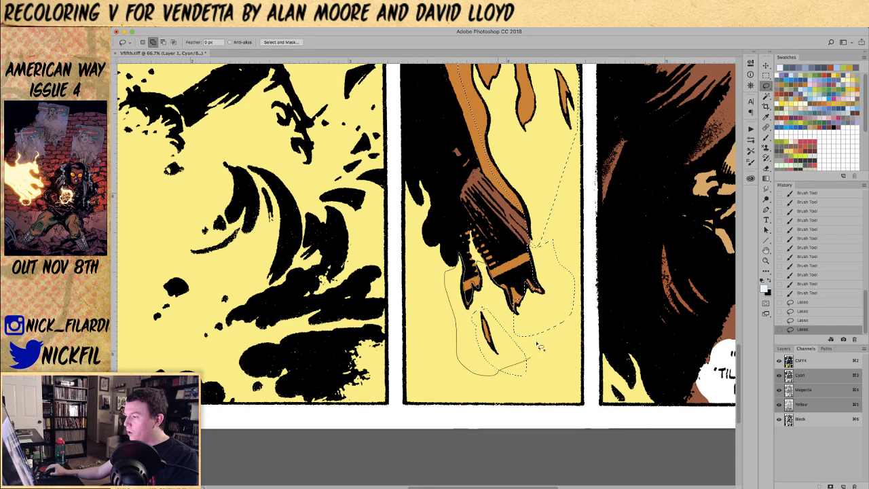
left_click_drag(536, 344, 544, 325)
- On the Black channel, subtract the non-black areas from the selection with the Magic Wand to isolate the flame outlines
key("z")
left_click(452, 233, "alt")
left_click_drag(472, 256, 445, 289)
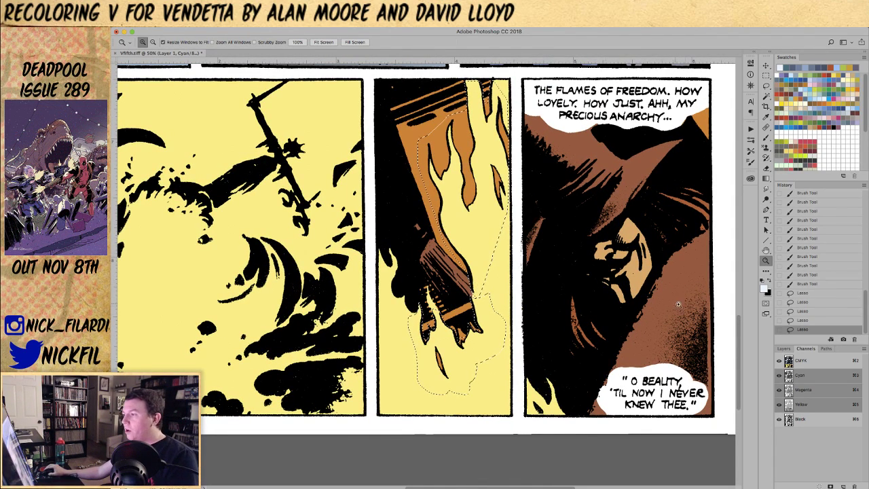
key("w")
key("super+6")
left_click(476, 250, "alt")
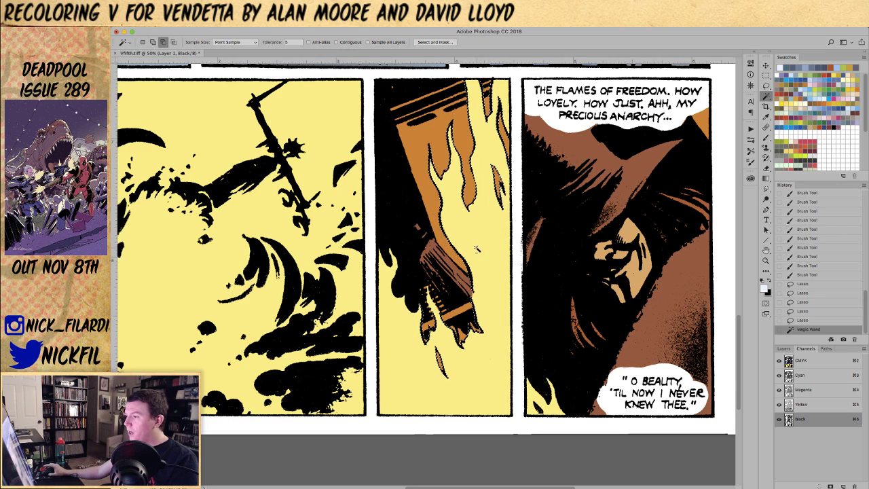
- Fill the selected flame outlines with an orange swatch on Layer 2, with all CMYK channels active
scroll(477, 250, "up", 2)
key("z")
key("super+minus")
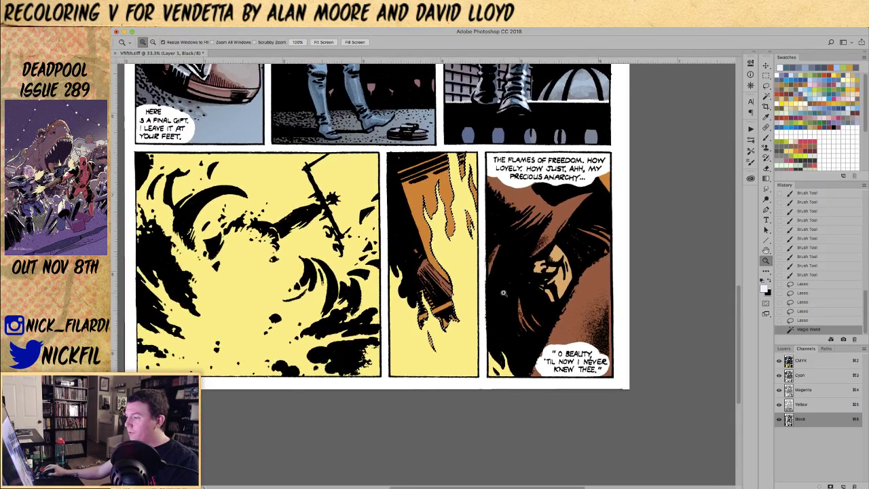
left_click(799, 97)
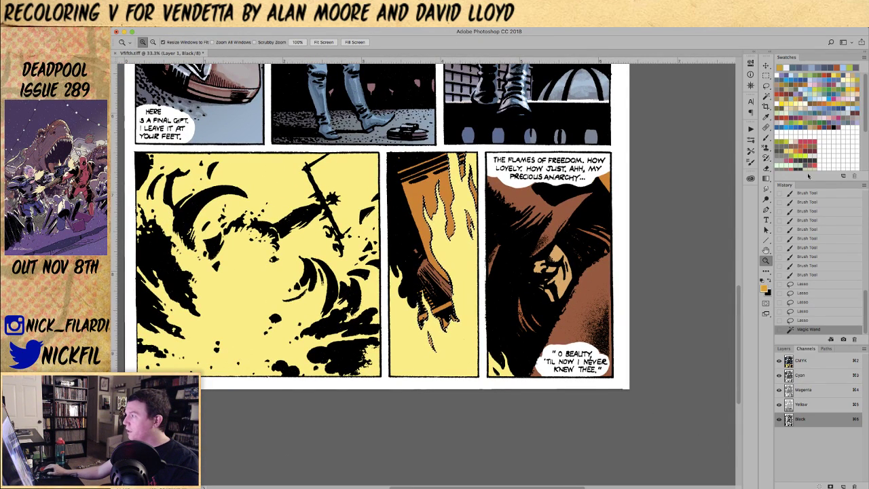
left_click(800, 362)
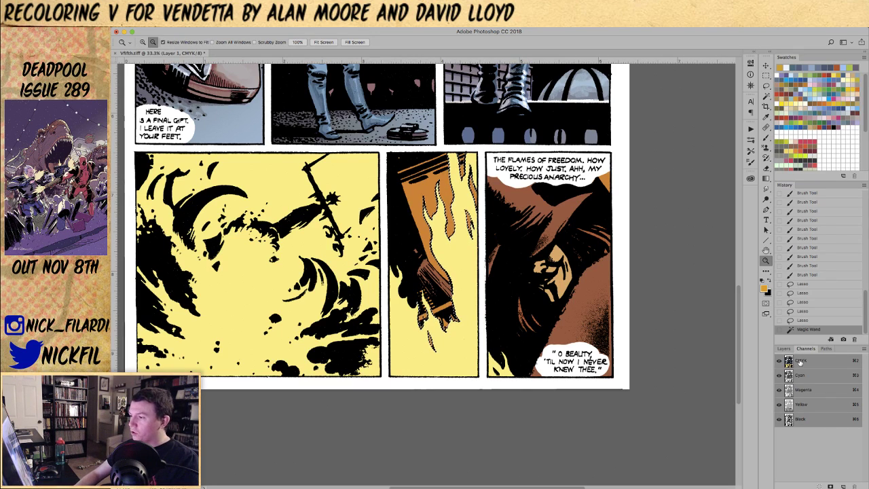
key("alt+BackSpace")
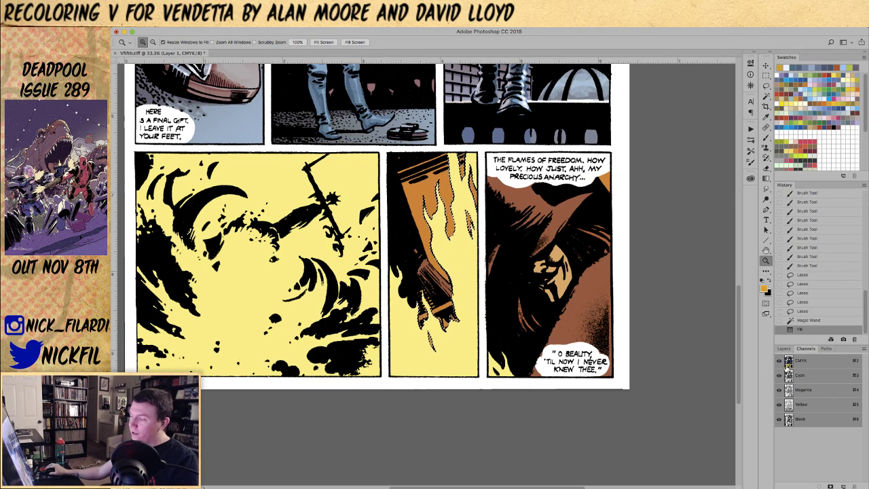
left_click(787, 349)
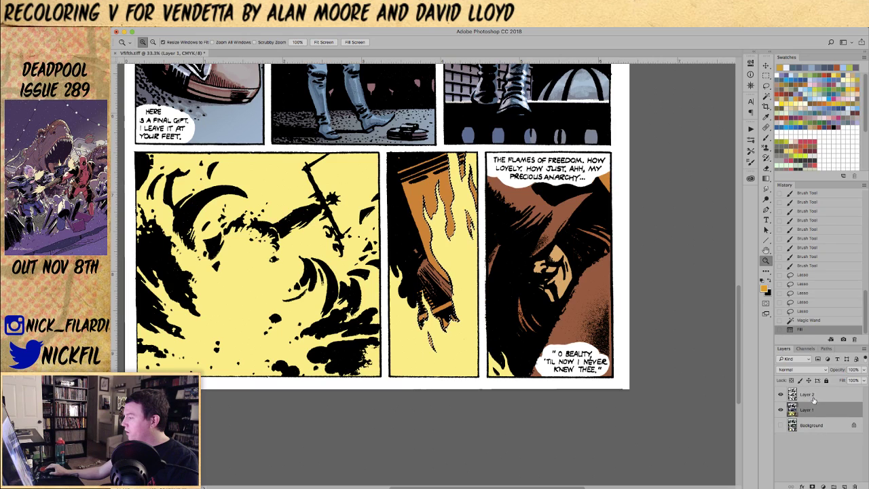
left_click(798, 321)
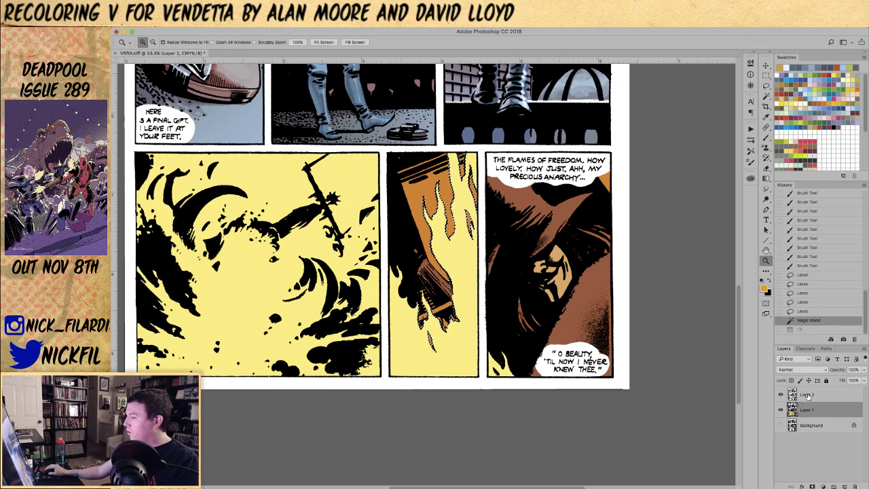
left_click(807, 396)
key("alt+BackSpace")
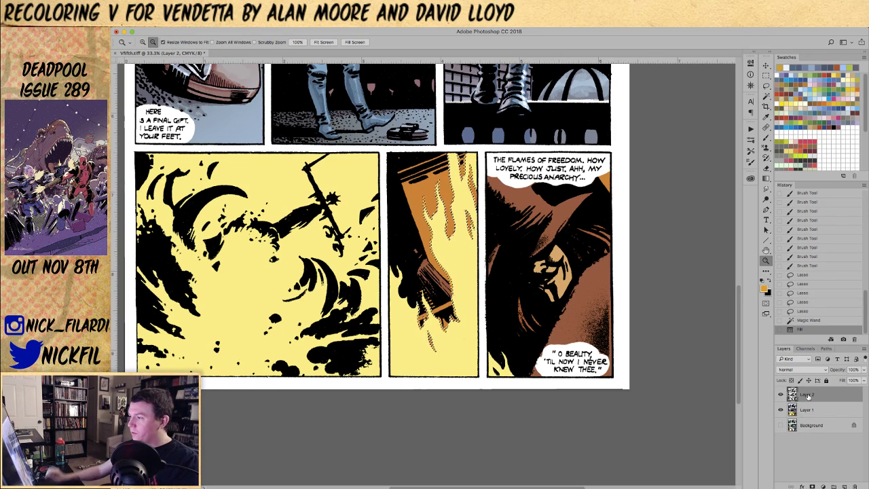
- Refill the flame outlines with a pale yellow swatch, fade that fill, and deselect
left_click(792, 104)
key("alt+BackSpace")
key("super+shift+f")
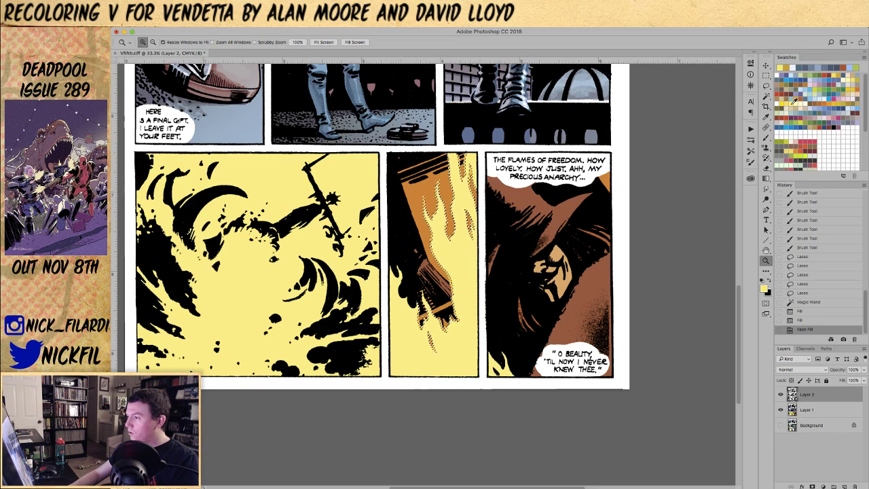
key("super+d")
- Select the black line art on Layer 2 with the Magic Wand
key("super+equal")
key("super+equal")
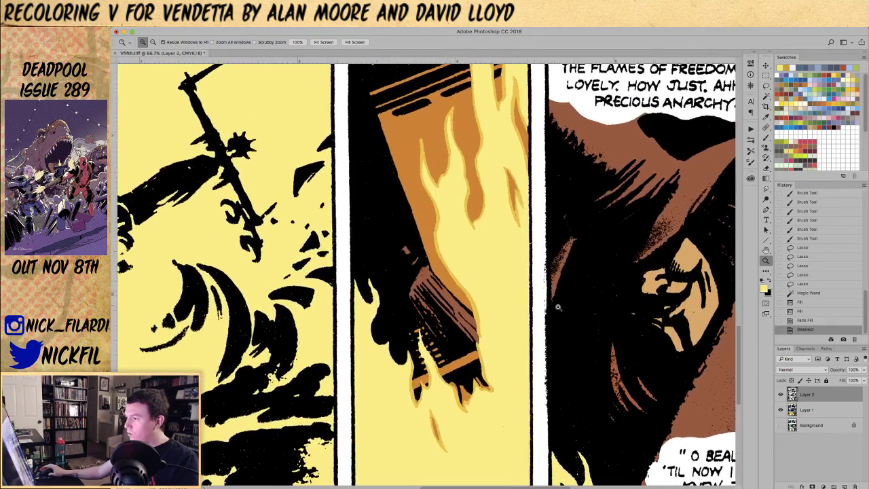
left_click_drag(498, 287, 504, 260)
key("w")
left_click(660, 207)
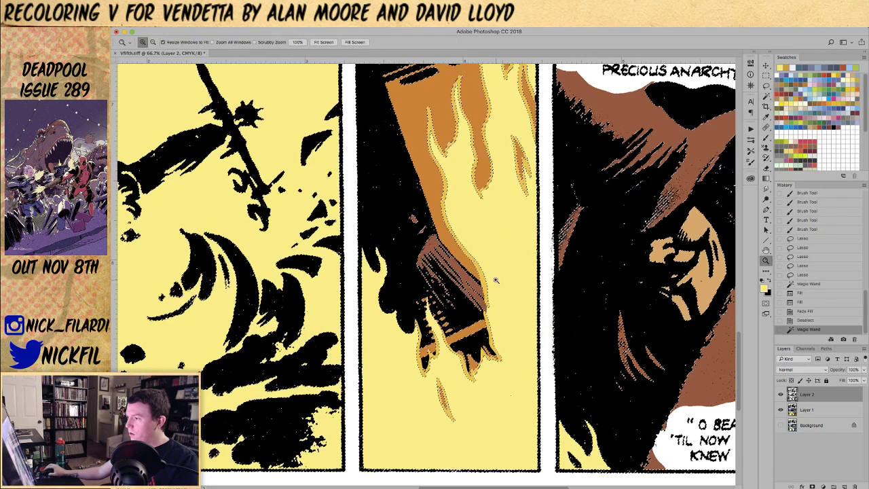
key("super+d")
left_click(805, 349)
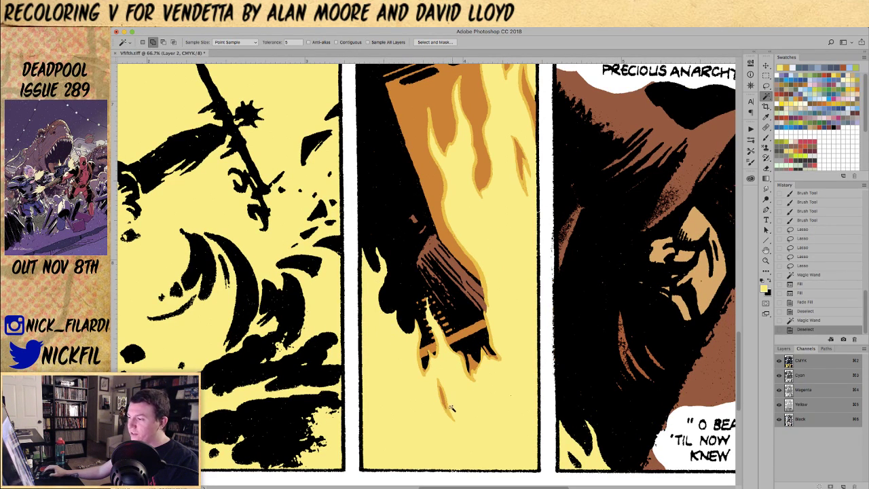
left_click(804, 420, "shift")
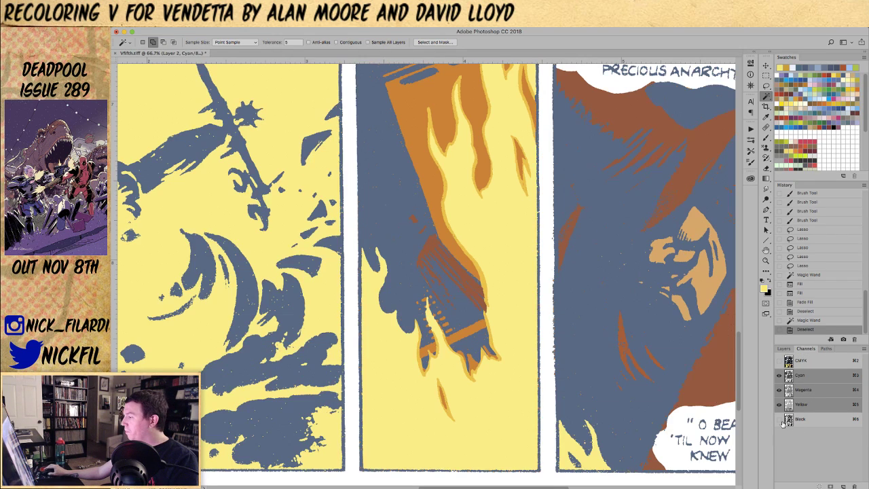
left_click(779, 420)
left_click(477, 408)
key("super+d")
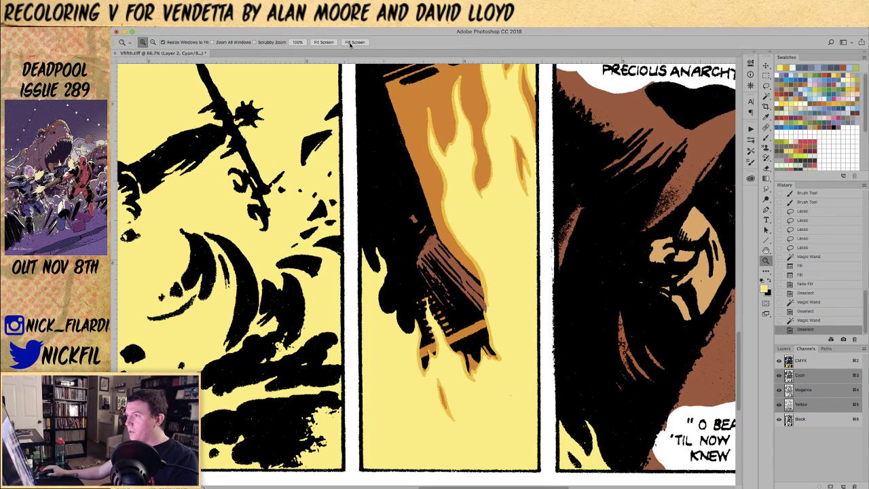
- On Layer 1, keep Black visible but limit editing to Cyan, Magenta and Yellow, and select the middle flame panel's yellow area with the Magic Wand
left_click(785, 349)
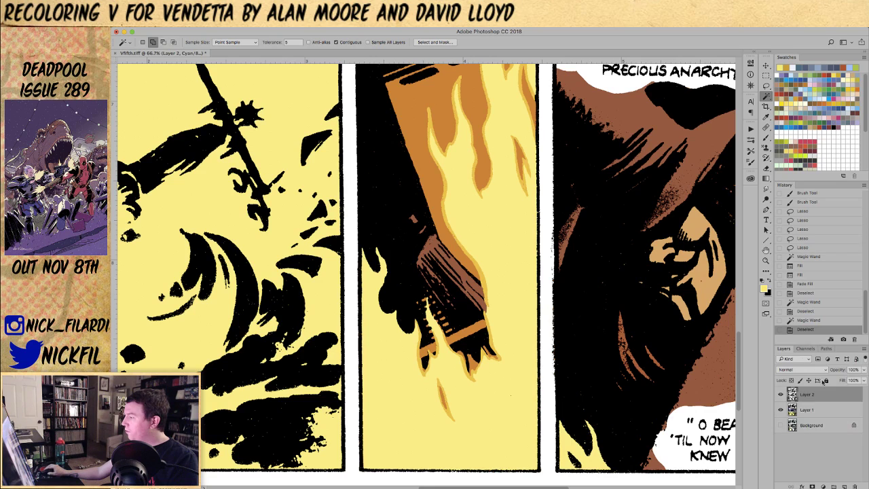
left_click(808, 410)
left_click(805, 348)
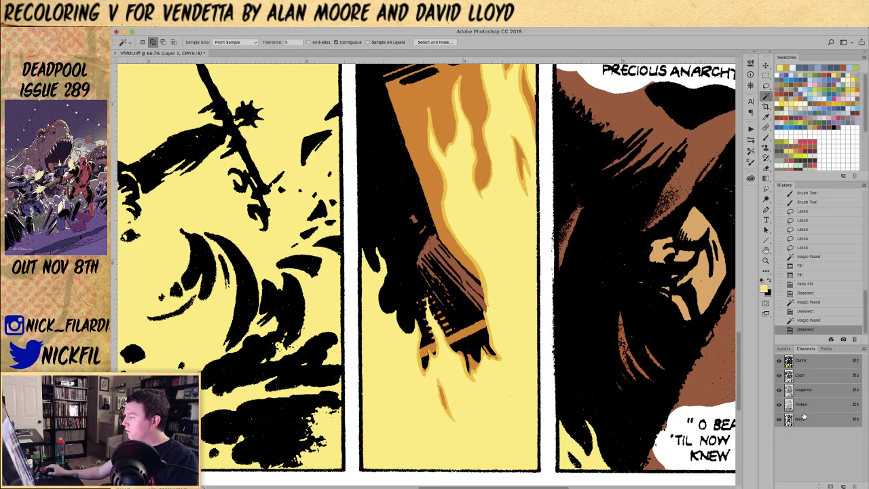
left_click(778, 419)
left_click(778, 419)
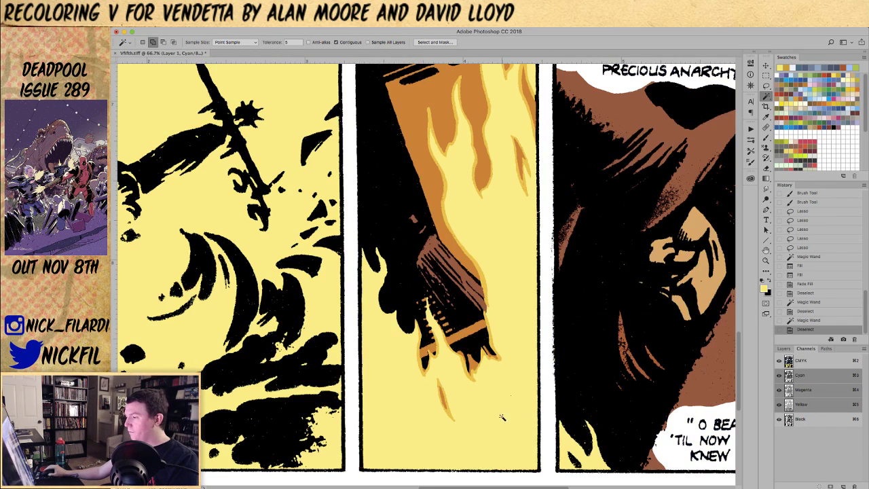
left_click(494, 409)
- Brush cream-white highlights down the flames beside the burning board in the last row's middle panel, inside the selection
key("z")
left_click(494, 409, "alt")
left_click(488, 401, "alt")
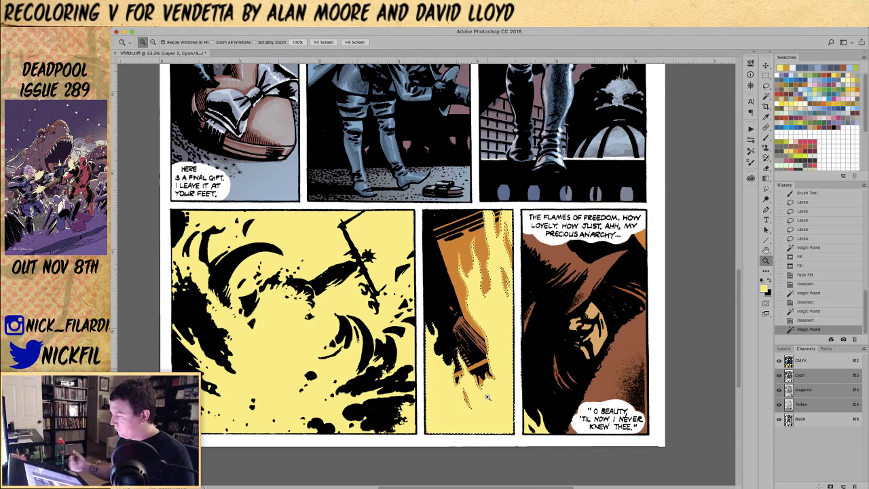
left_click(768, 137)
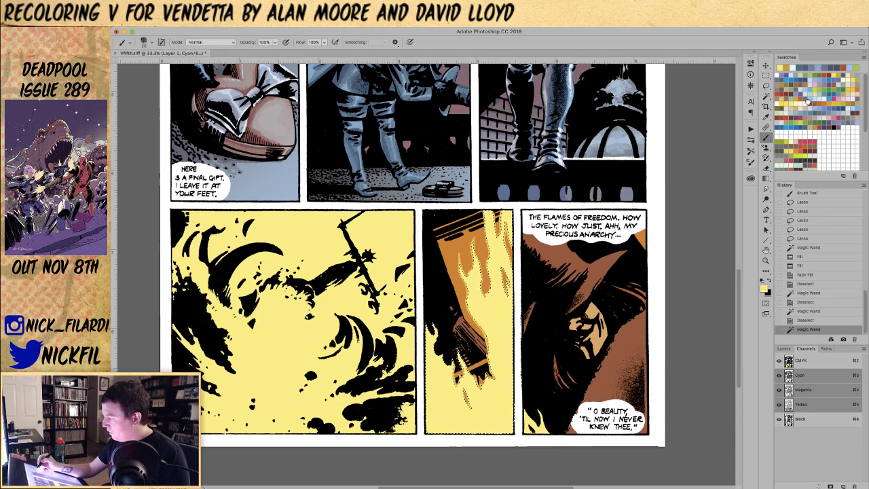
left_click(766, 260)
left_click(485, 288, "alt")
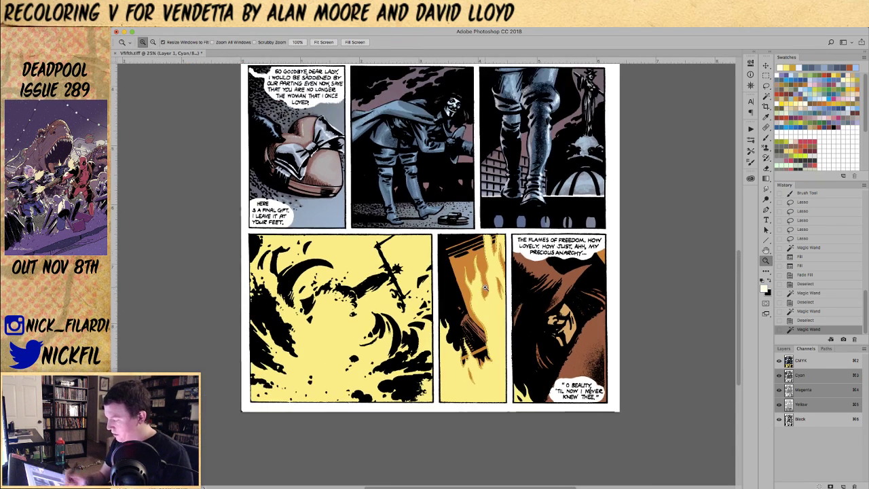
left_click(767, 137)
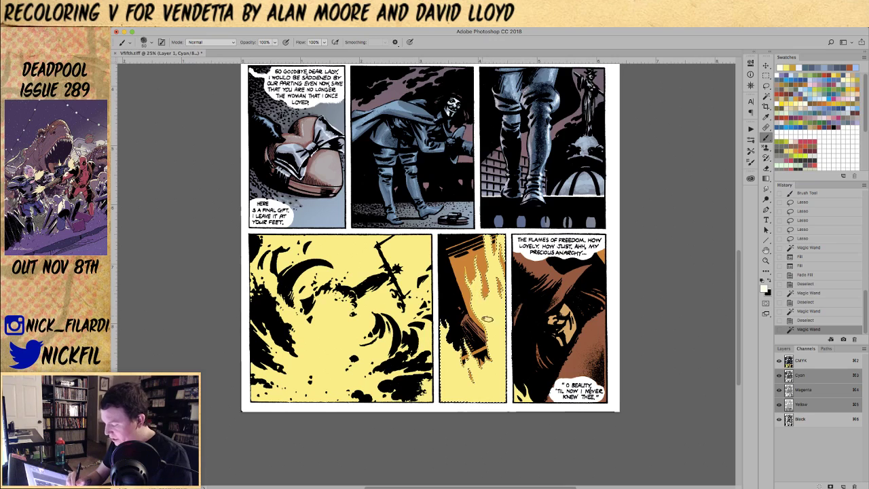
left_click_drag(495, 305, 498, 322)
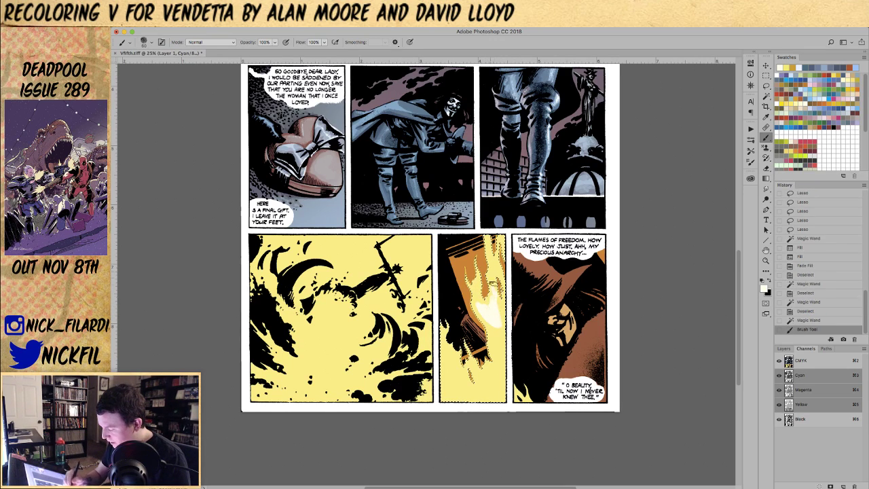
mouse_move(498, 285)
left_mouse_down()
mouse_move(494, 308)
mouse_move(486, 307)
left_mouse_up()
mouse_move(492, 246)
left_mouse_down()
mouse_move(500, 285)
mouse_move(494, 318)
left_mouse_up()
mouse_move(477, 267)
left_mouse_down()
mouse_move(492, 334)
mouse_move(507, 301)
left_mouse_up()
left_click_drag(503, 243, 499, 288)
left_click_drag(504, 240, 505, 297)
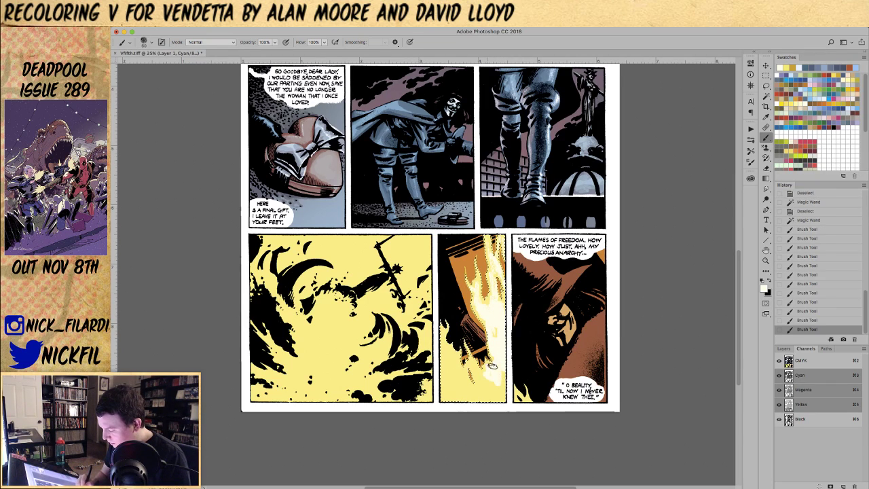
- Enlarge the brush and paint the flames below the burning board with cream-white, sampling colors from the panel
mouse_move(489, 388)
left_mouse_down()
mouse_move(458, 344)
mouse_move(454, 361)
mouse_move(448, 352)
mouse_move(453, 403)
mouse_move(449, 359)
mouse_move(493, 392)
mouse_move(482, 373)
mouse_move(491, 390)
mouse_move(482, 402)
mouse_move(499, 391)
mouse_move(491, 402)
mouse_move(447, 330)
mouse_move(464, 362)
mouse_move(452, 349)
mouse_move(469, 331)
mouse_move(474, 385)
left_mouse_up()
key("bracketright")
key("bracketright")
key("bracketright")
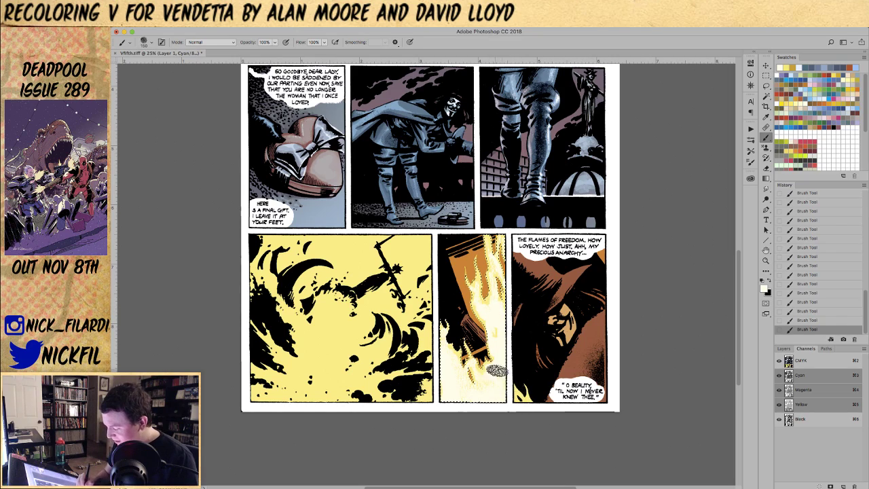
left_click(458, 350, "alt")
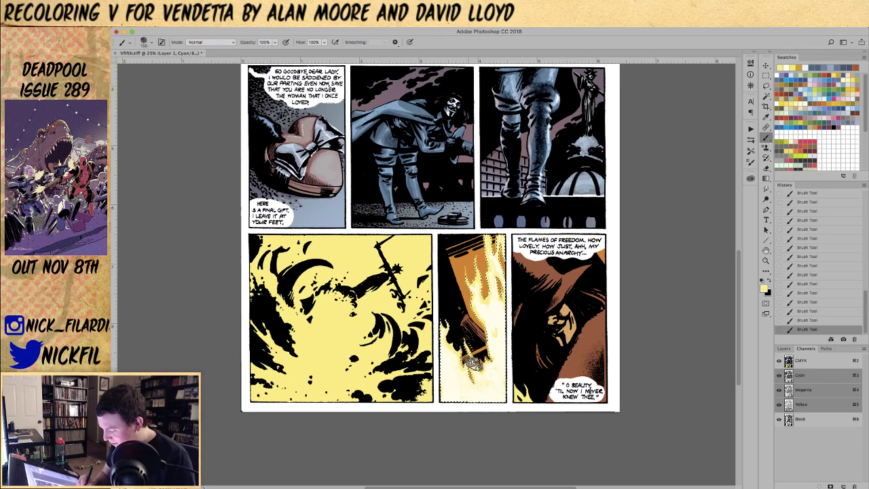
left_click(497, 374, "alt")
left_click_drag(477, 364, 466, 381)
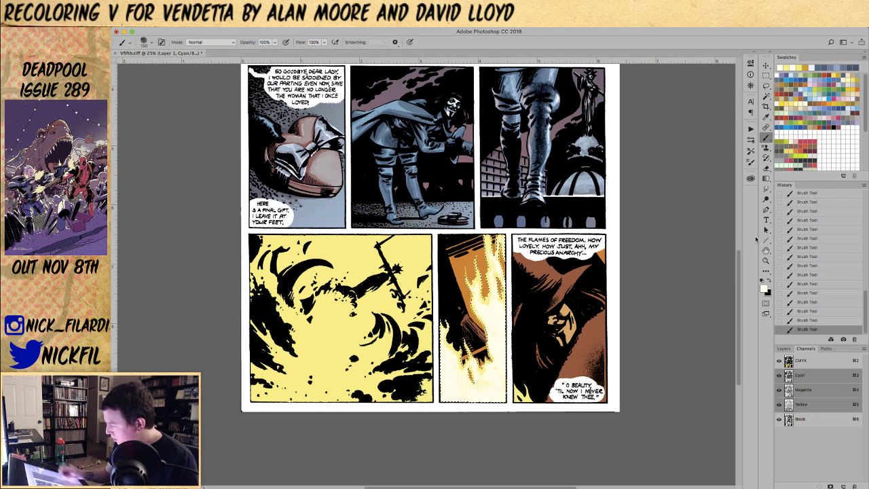
- Set the brush opacity to 50% and blend soft pale yellow strokes into the bottom of the middle flame panel
key("z")
left_click(478, 337)
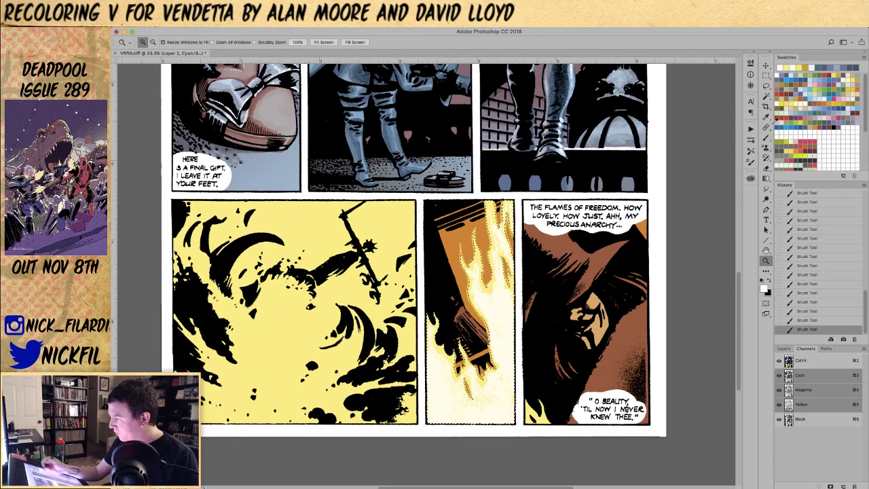
key("b")
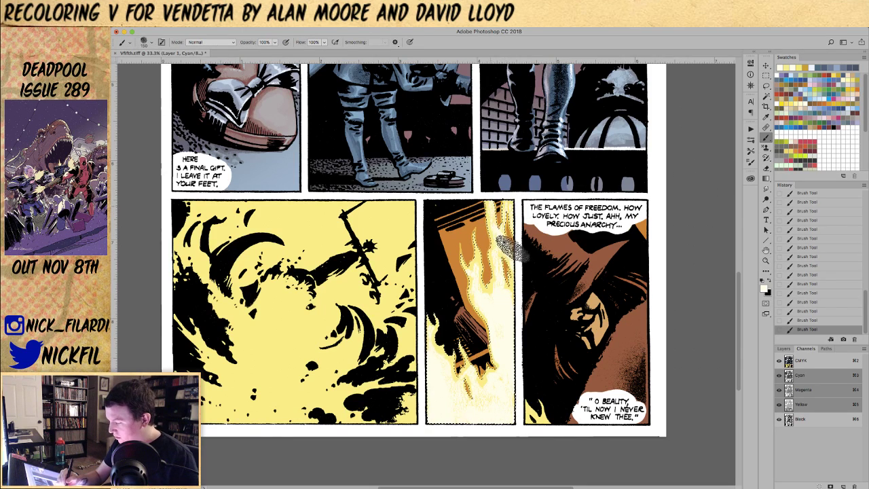
left_click(766, 251)
left_click_drag(488, 354, 585, 266)
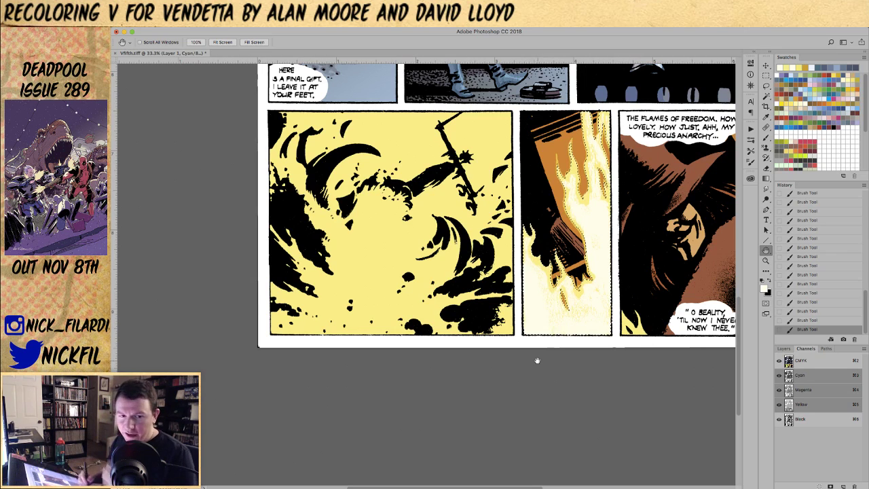
key("b")
key("5")
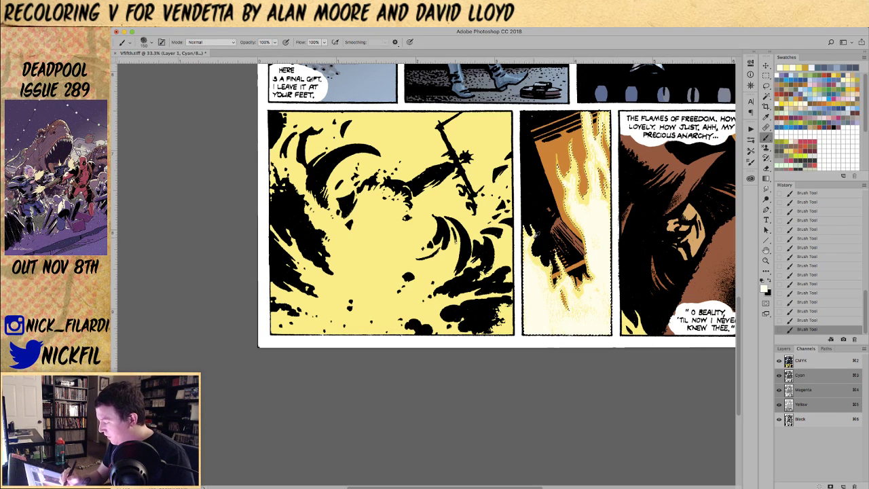
mouse_move(528, 323)
left_mouse_down()
mouse_move(532, 344)
mouse_move(557, 328)
mouse_move(562, 300)
mouse_move(576, 319)
mouse_move(604, 327)
mouse_move(594, 314)
mouse_move(613, 327)
left_mouse_up()
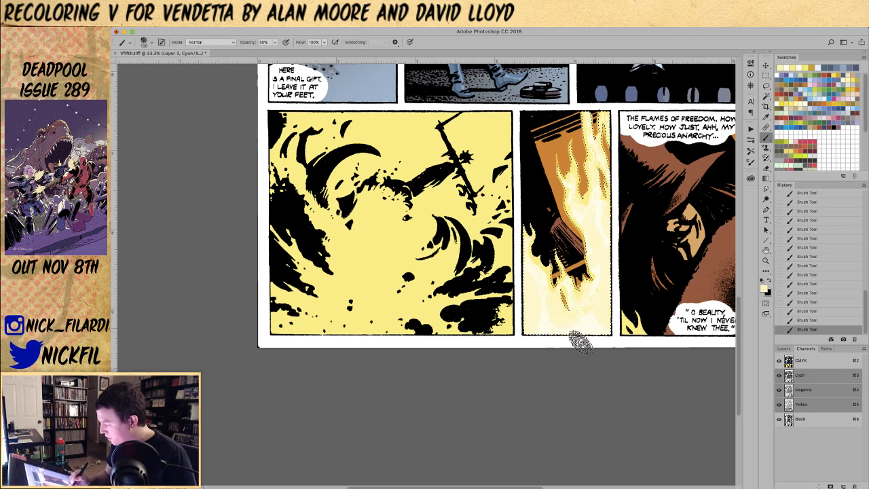
- Touch up the flame highlights with a smaller cream-white brush, return the brush opacity to 100%, and deselect
key("space")
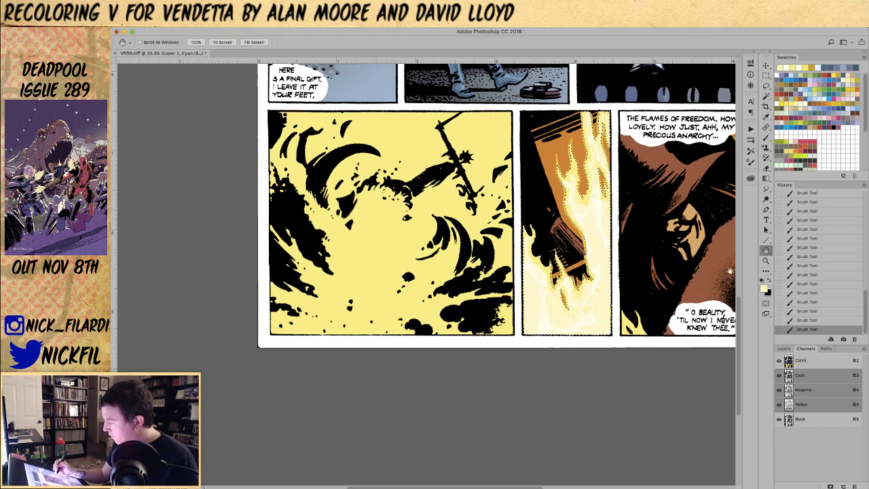
left_click_drag(521, 295, 549, 314)
key("super+d")
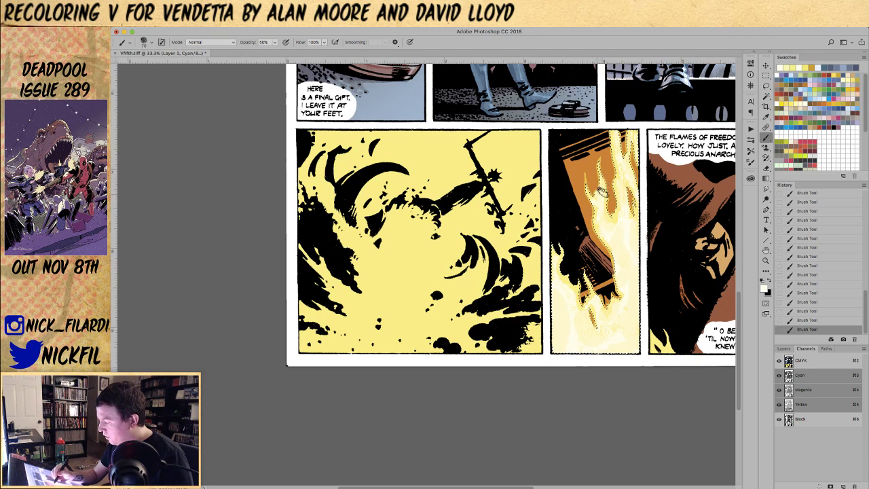
key("0")
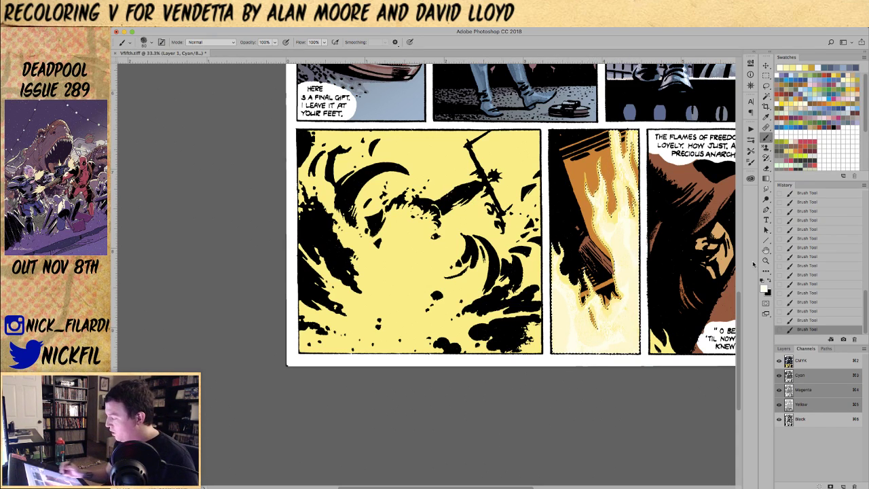
key("ctrl+d")
- Select the yellow background of the explosion panel in the last row with the Magic Wand
key("space")
left_click_drag(494, 384, 454, 372)
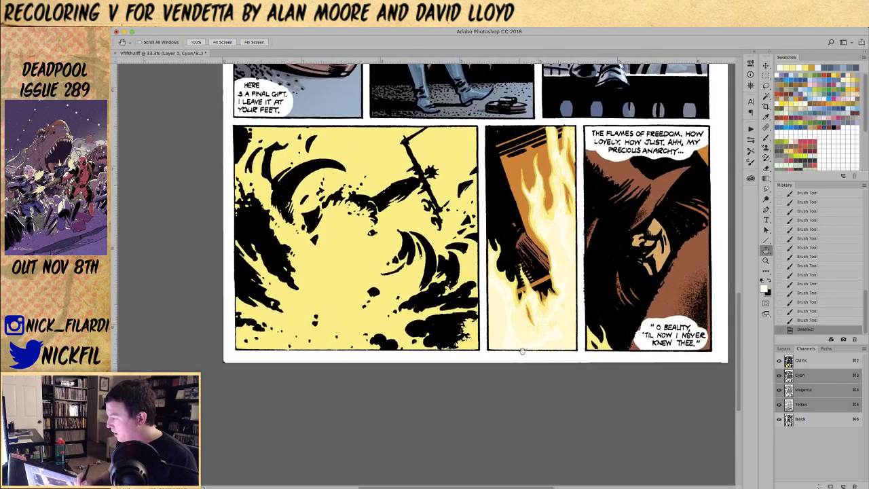
key("w")
left_click(394, 286)
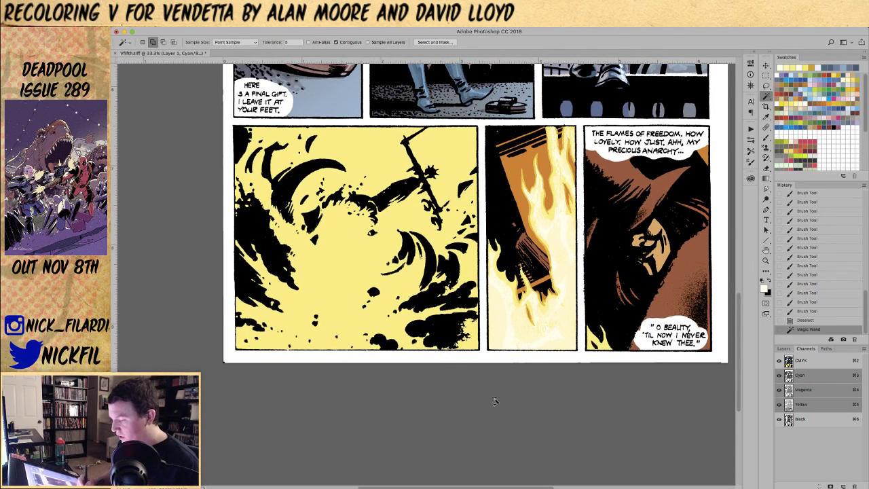
- Enlarge the brush to 175 and paint a cream-white burst at the center of the explosion
key("b")
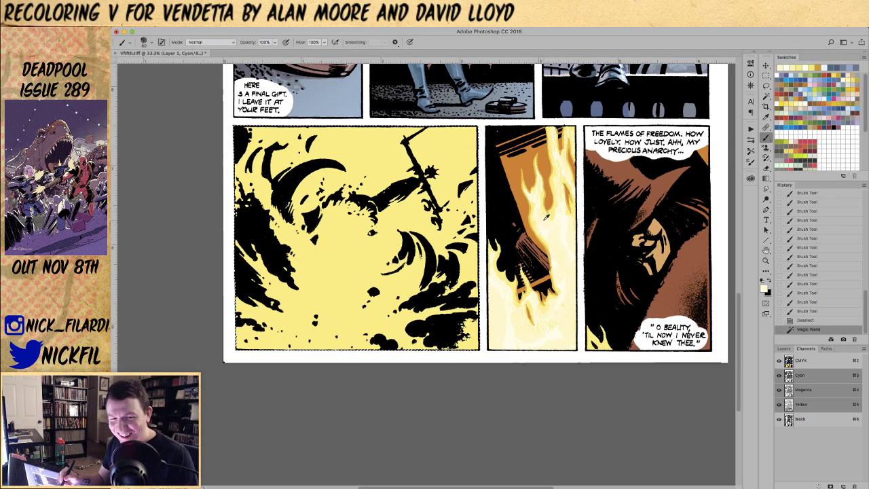
key("bracketright")
key("bracketright")
key("bracketright")
key("bracketright")
key("bracketright")
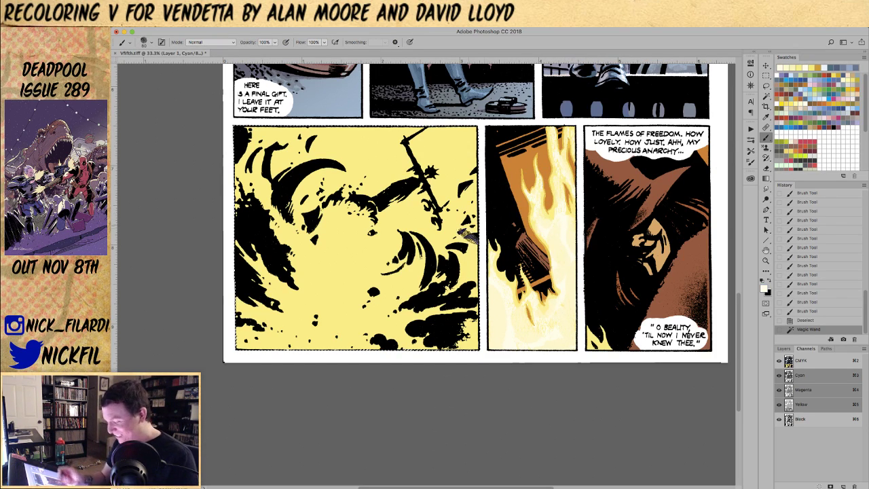
left_click_drag(350, 228, 366, 238)
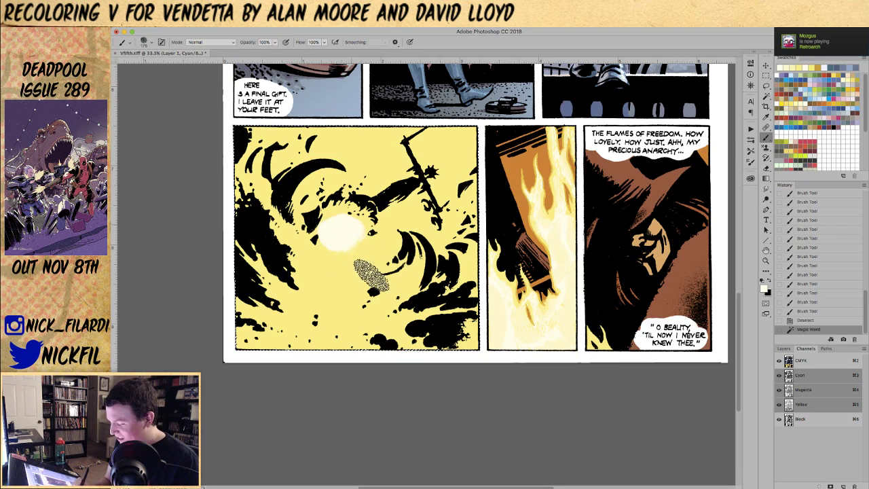
left_click_drag(347, 224, 353, 229)
left_click_drag(349, 227, 358, 232)
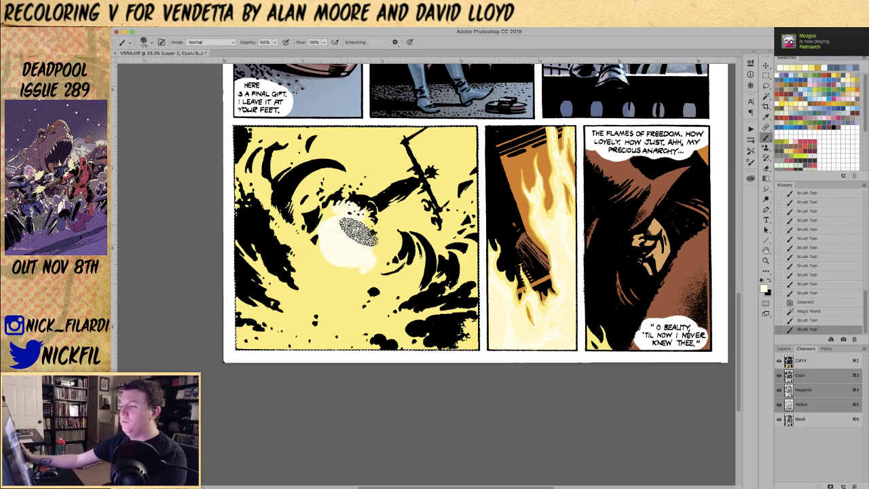
mouse_move(349, 215)
left_mouse_down()
mouse_move(338, 275)
mouse_move(376, 239)
mouse_move(380, 253)
mouse_move(329, 274)
left_mouse_up()
left_click(330, 274)
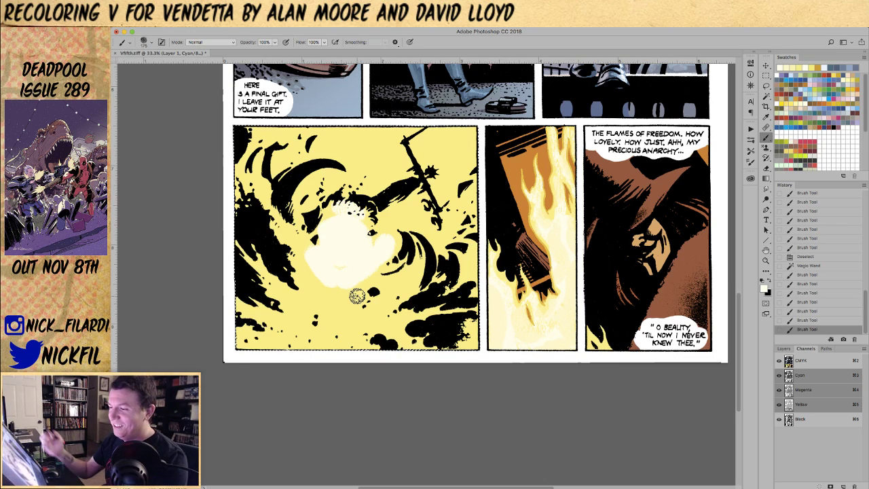
- Spread the cream-white glow outward through the smoke and debris using 50% brush opacity, and return the opacity to 100%
mouse_move(311, 253)
left_mouse_down()
mouse_move(285, 229)
mouse_move(295, 237)
mouse_move(268, 180)
mouse_move(260, 187)
mouse_move(258, 157)
mouse_move(294, 227)
mouse_move(281, 262)
mouse_move(291, 297)
mouse_move(316, 273)
mouse_move(319, 285)
mouse_move(359, 306)
mouse_move(334, 306)
mouse_move(336, 330)
mouse_move(345, 305)
left_mouse_up()
key("5")
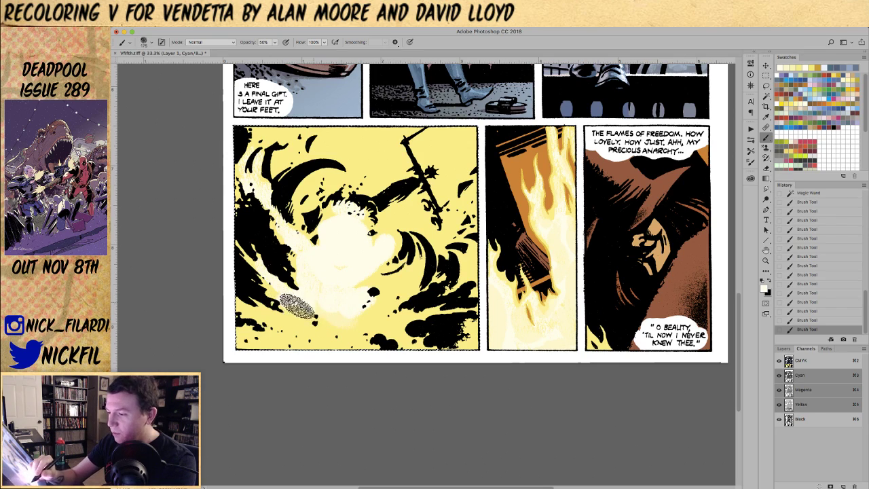
mouse_move(262, 323)
left_mouse_down()
mouse_move(285, 340)
mouse_move(265, 320)
mouse_move(255, 339)
mouse_move(322, 341)
mouse_move(333, 318)
mouse_move(359, 344)
mouse_move(400, 288)
mouse_move(365, 280)
mouse_move(393, 286)
mouse_move(429, 265)
mouse_move(387, 315)
left_mouse_up()
key("0")
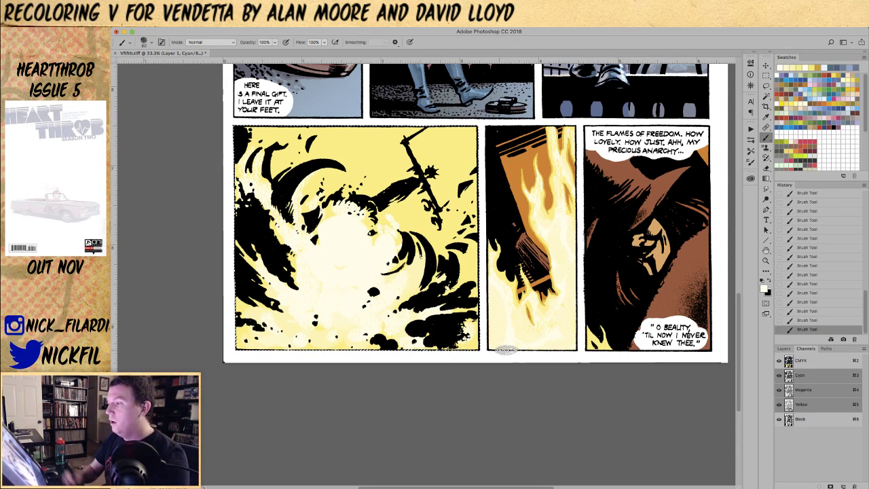
- Apply an orange gradient in Normal mode over the top of the explosion background, using the orange sampled from the neighboring flame panel
key("z")
left_click(374, 243, "alt")
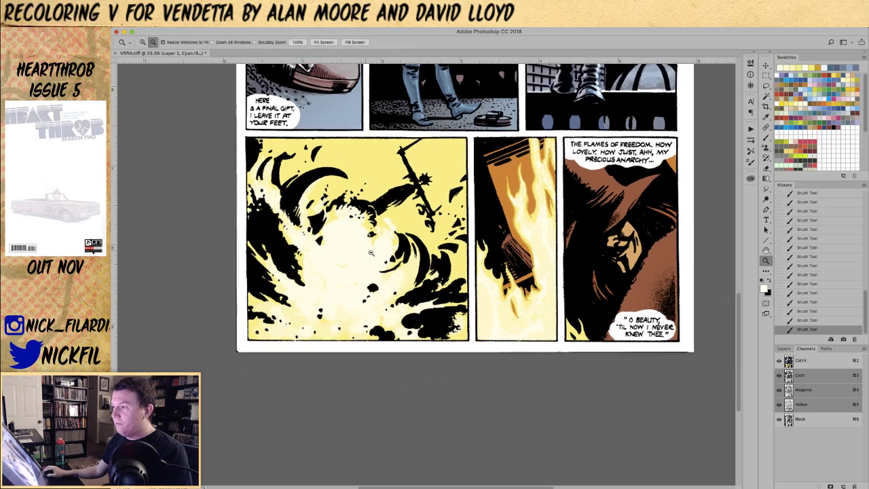
mouse_move(376, 175)
left_mouse_down()
mouse_move(408, 265)
mouse_move(400, 266)
left_mouse_up()
key("g")
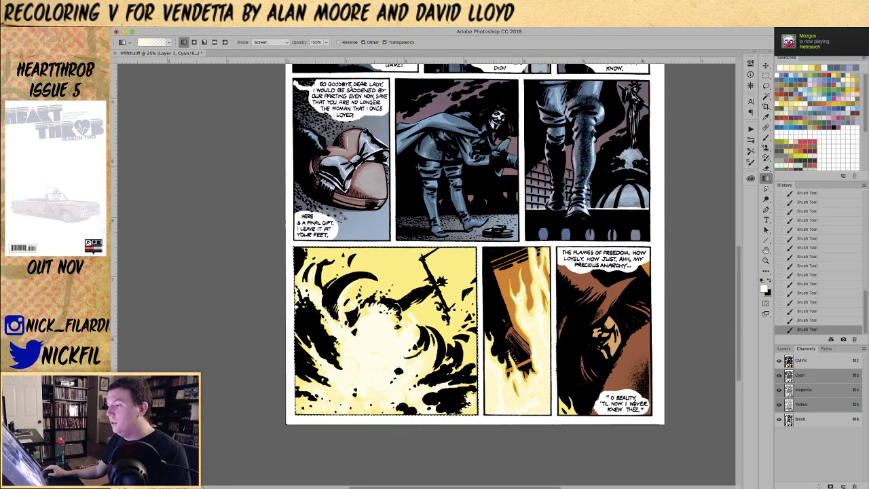
left_click(274, 42)
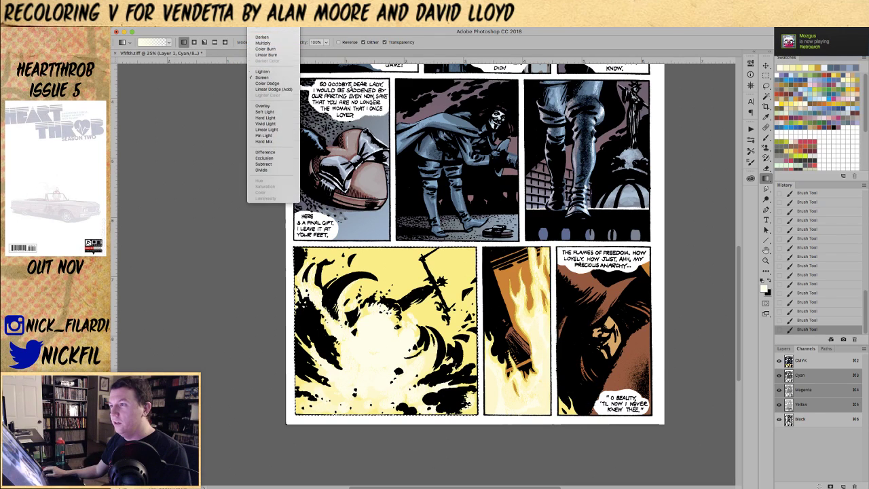
left_click(261, 32)
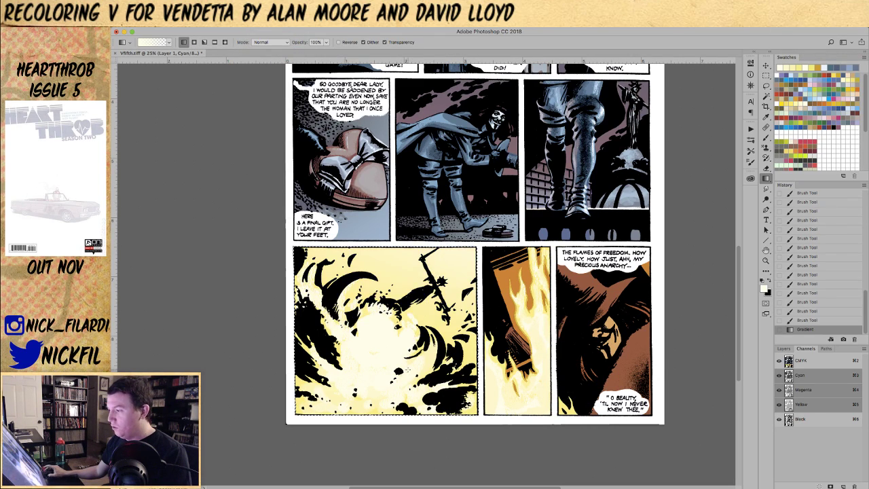
left_click(268, 44)
left_click(265, 41)
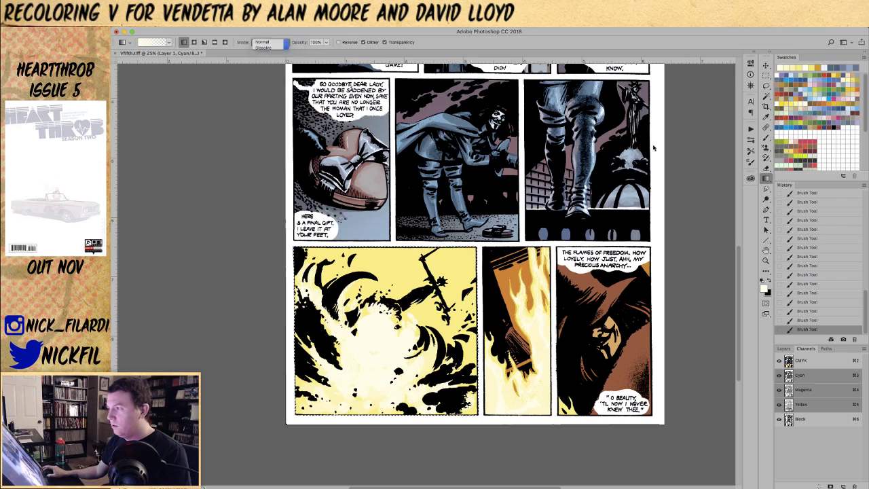
left_click(516, 274, "alt")
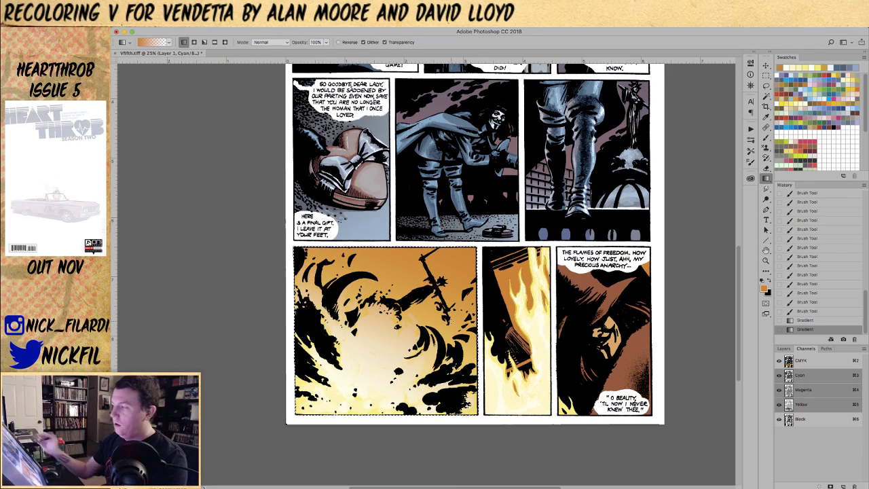
- Repaint the cream-white burst over the center of the explosion with a 175 brush
key("b")
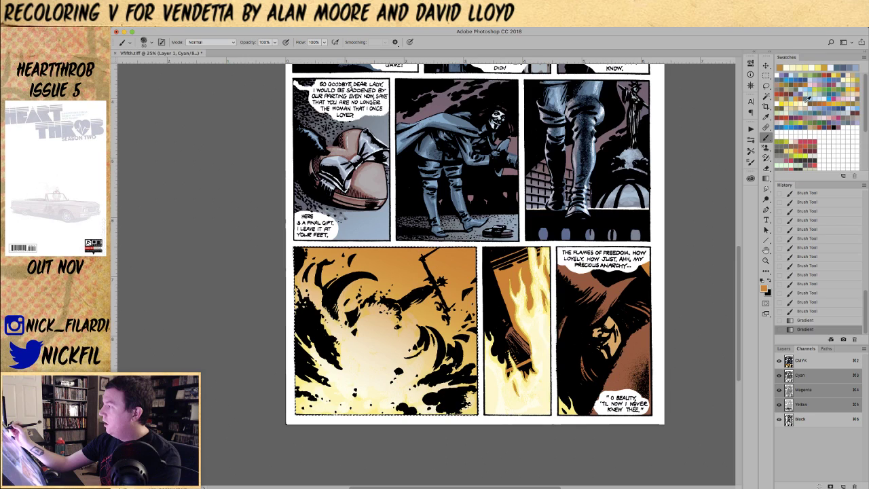
left_click(803, 100)
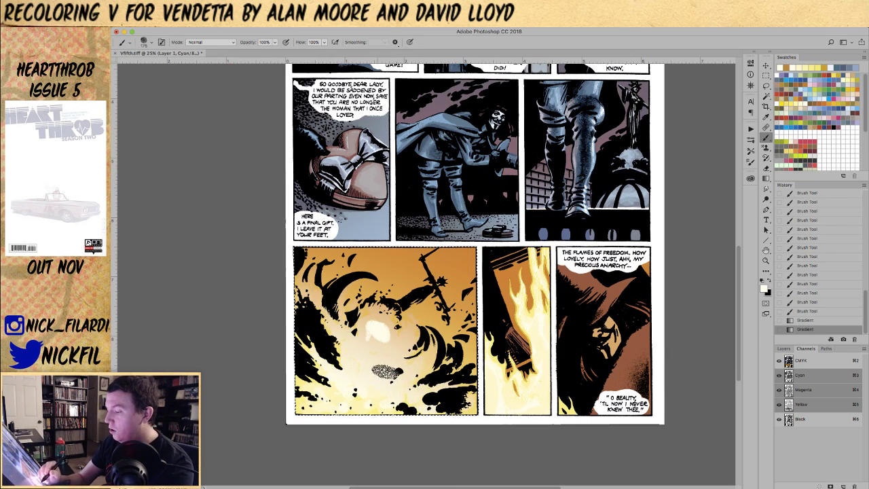
left_click(372, 381, "alt")
mouse_move(373, 328)
left_mouse_down()
mouse_move(375, 351)
mouse_move(384, 325)
mouse_move(399, 351)
mouse_move(382, 314)
mouse_move(372, 325)
mouse_move(393, 310)
mouse_move(378, 323)
mouse_move(387, 315)
mouse_move(372, 322)
mouse_move(371, 313)
mouse_move(356, 347)
mouse_move(339, 331)
mouse_move(352, 363)
mouse_move(404, 337)
mouse_move(398, 367)
mouse_move(410, 338)
mouse_move(390, 358)
mouse_move(410, 345)
mouse_move(421, 314)
mouse_move(415, 294)
mouse_move(419, 350)
mouse_move(409, 343)
mouse_move(421, 355)
mouse_move(414, 367)
mouse_move(424, 348)
mouse_move(412, 354)
mouse_move(433, 351)
mouse_move(417, 379)
mouse_move(431, 374)
mouse_move(398, 385)
mouse_move(437, 354)
mouse_move(383, 391)
mouse_move(355, 370)
mouse_move(357, 352)
mouse_move(311, 275)
mouse_move(329, 309)
left_mouse_up()
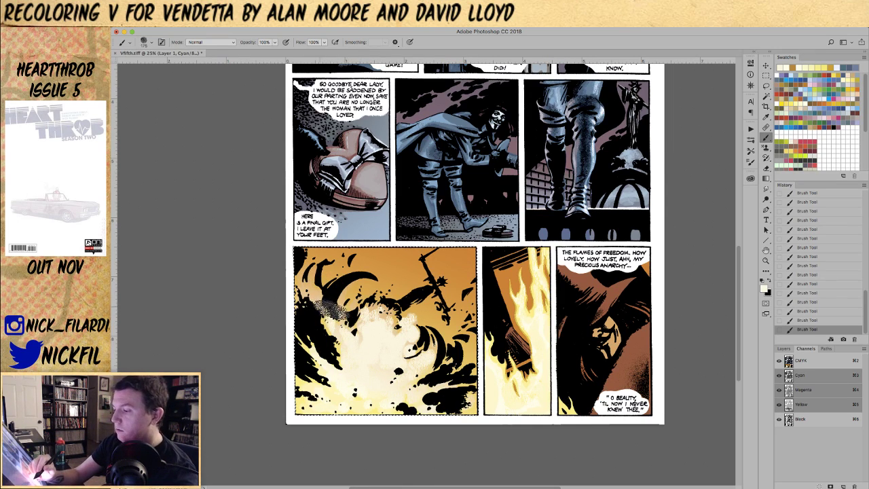
- Reduce the brush to 100 and paint sampled pale yellow along the upper edge of the explosion's smoke and debris
key("bracketleft")
key("bracketleft")
key("bracketleft")
left_click(316, 295, "alt")
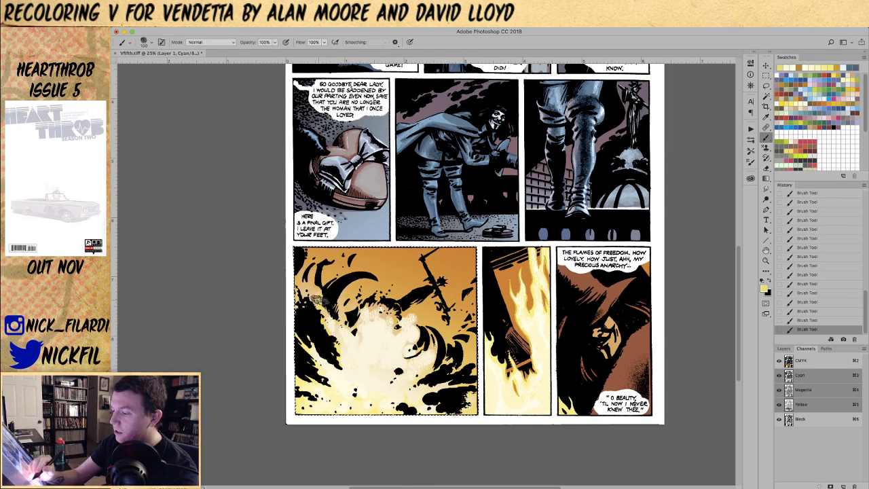
mouse_move(313, 292)
left_mouse_down()
mouse_move(329, 288)
mouse_move(342, 332)
mouse_move(325, 302)
left_mouse_up()
key("5")
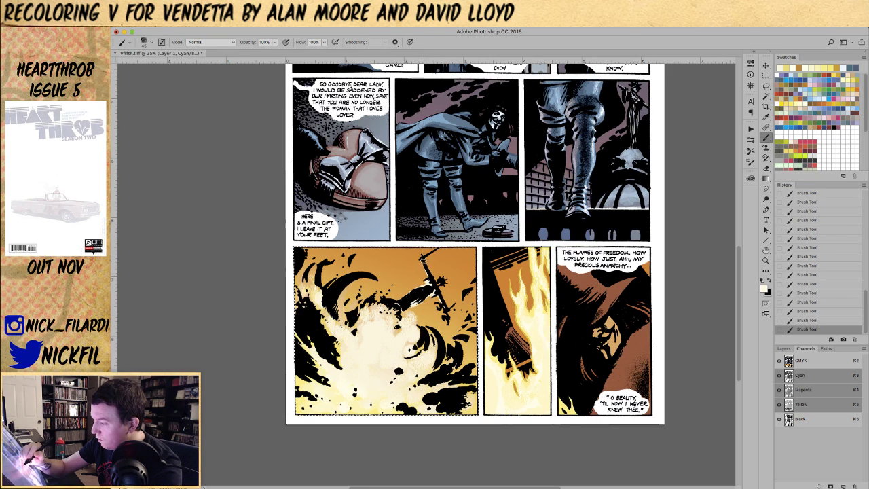
- Add cream highlights to the flying arm and sword in the explosion panel with a 45 brush, and deselect
left_click(423, 315, "alt")
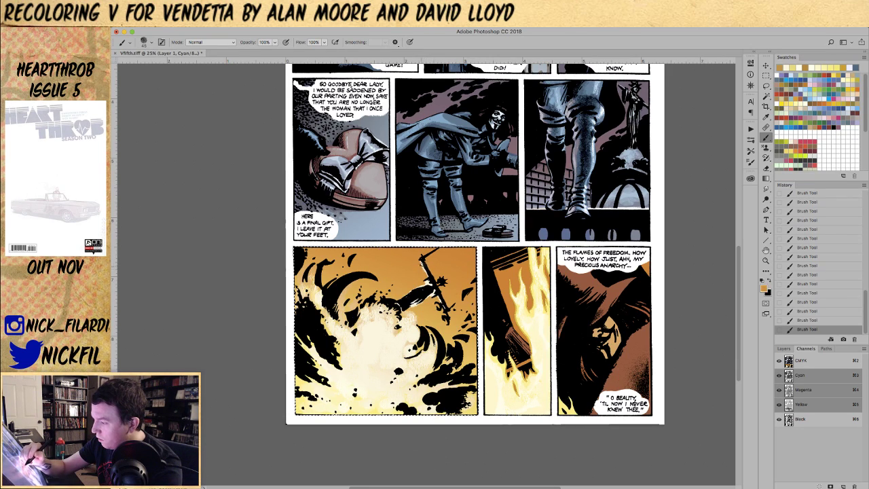
left_click(426, 283, "alt")
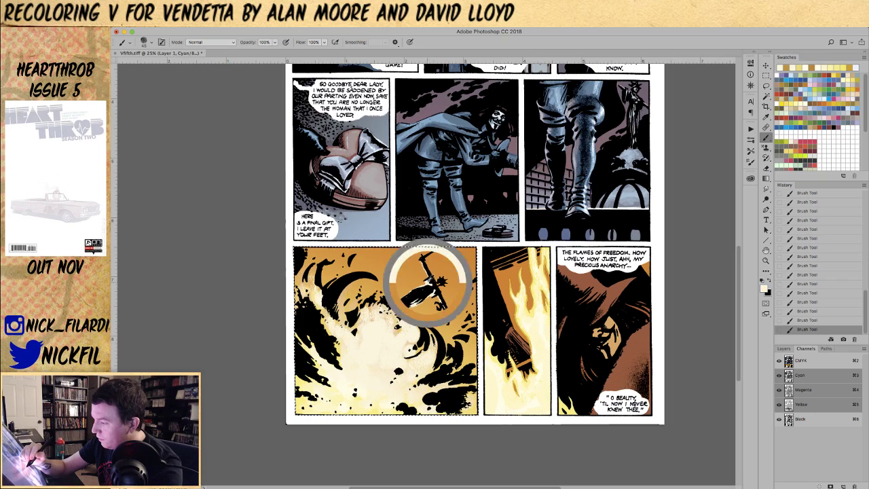
left_click_drag(437, 296, 431, 292)
left_click(434, 295, "alt")
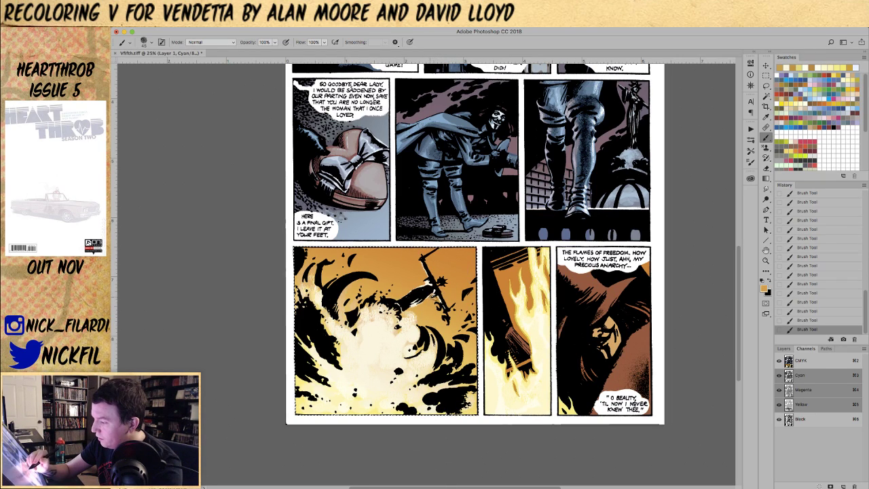
left_click(433, 280, "alt")
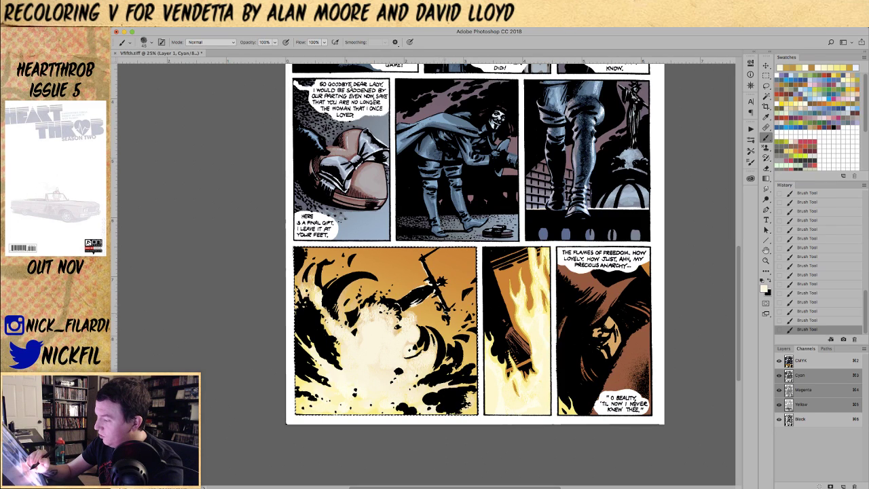
left_click_drag(442, 306, 446, 314)
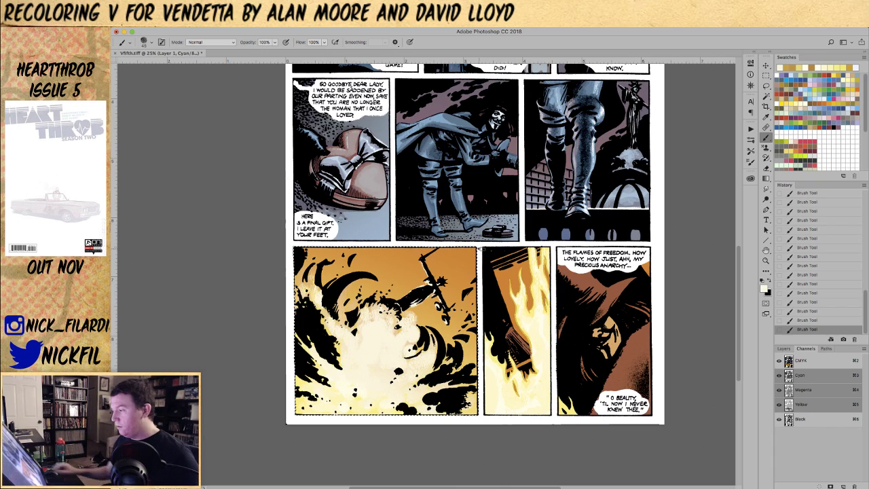
key("ctrl+d")
- Select the brown hat and cloak areas in the last panel with the Magic Wand
left_click_drag(582, 327, 440, 354)
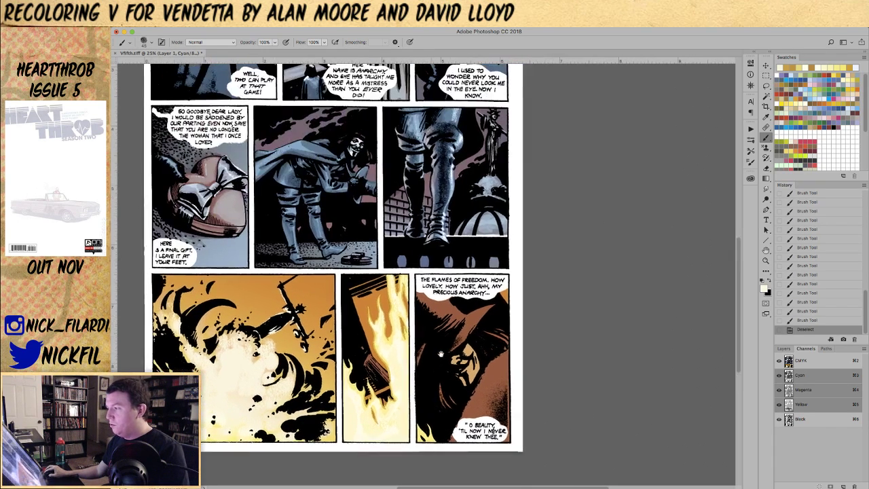
key("z")
left_click(466, 348)
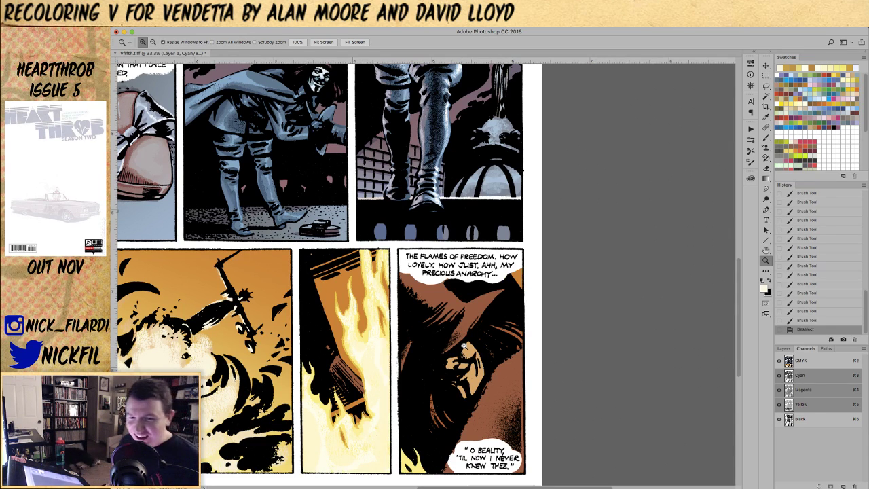
left_click(765, 250)
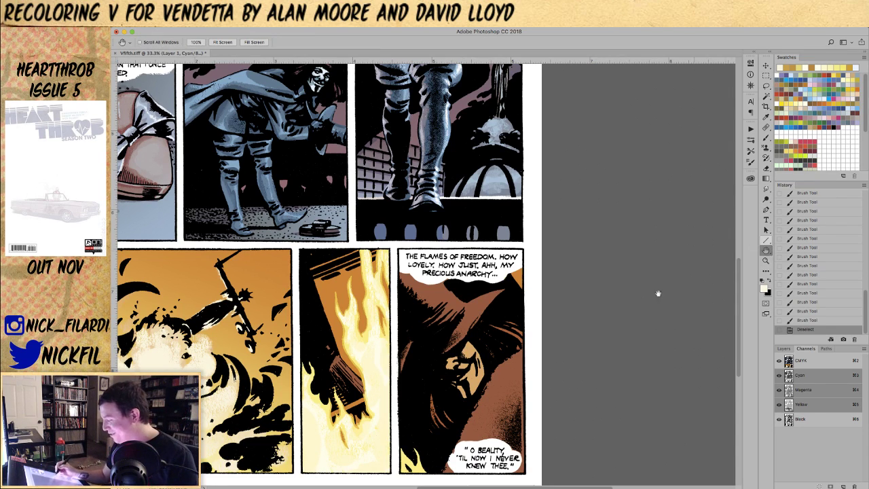
left_click_drag(552, 334, 530, 232)
left_click(766, 96)
left_click(429, 202)
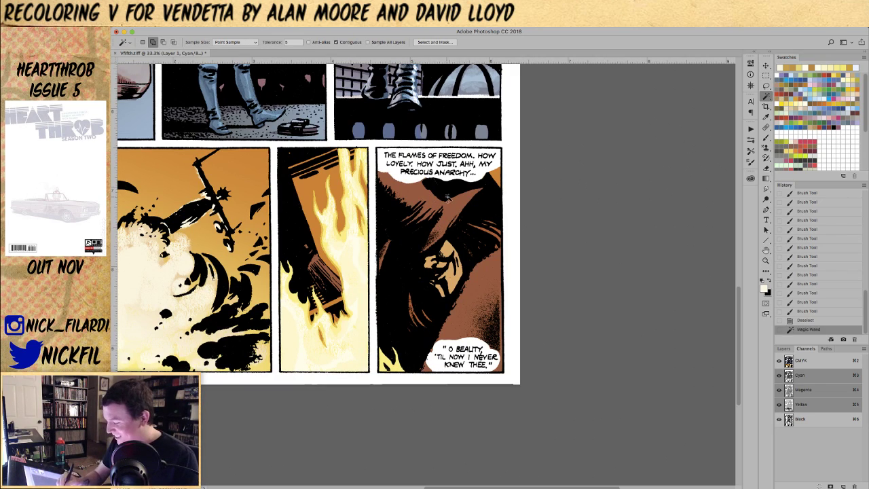
left_click(493, 284, "shift")
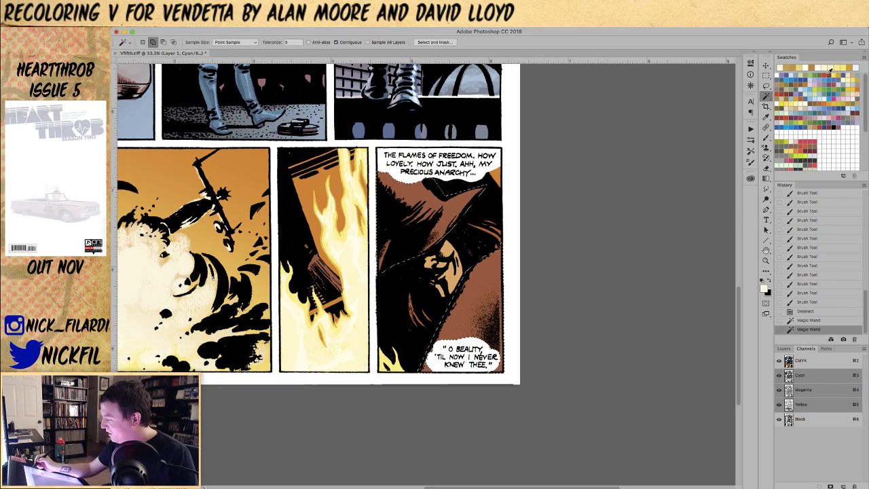
- Sample pale yellow from the flame panel and set the Gradient tool's blending mode to Screen
left_click(805, 67)
key("g")
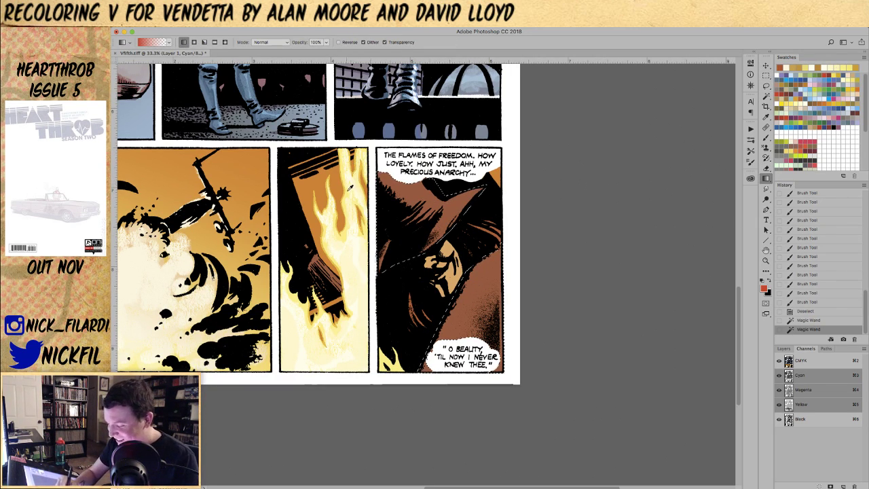
left_click(347, 191, "alt")
left_click(270, 42)
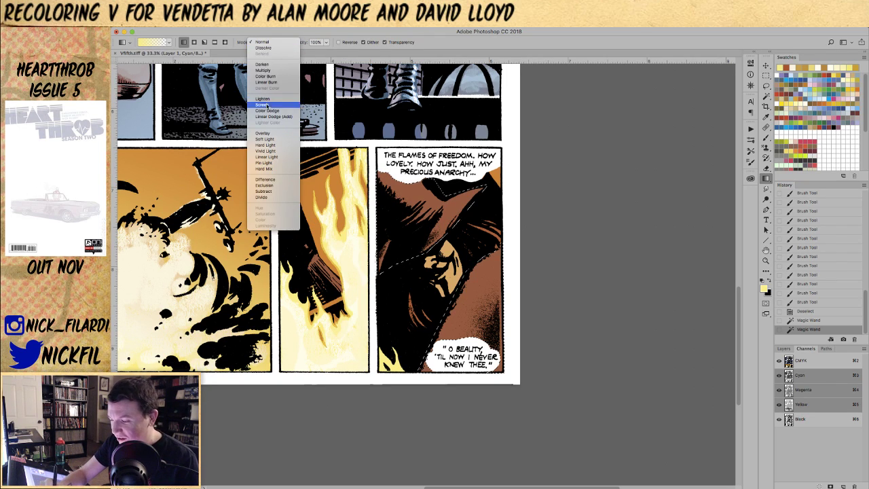
left_click(263, 105)
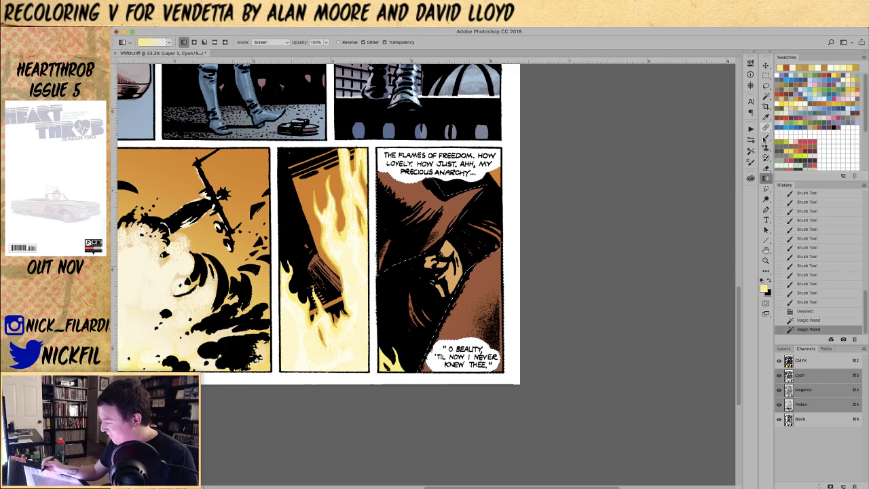
- Paint the first orange highlights on the crown of the hat at 50% brush opacity
key("b")
left_click_drag(419, 201, 427, 196)
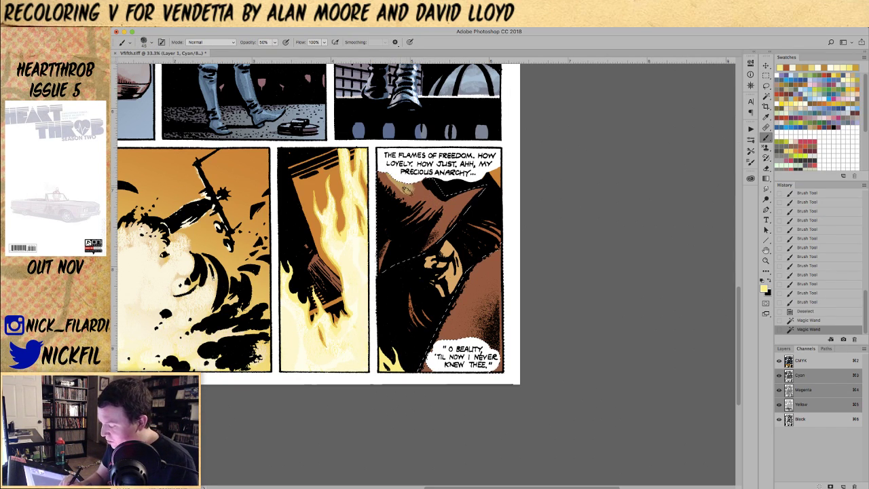
left_click_drag(412, 195, 434, 185)
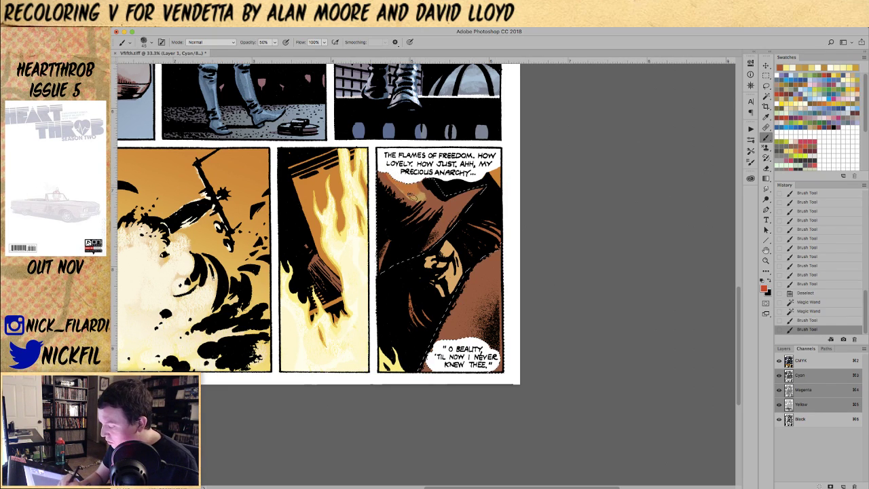
left_click(412, 197)
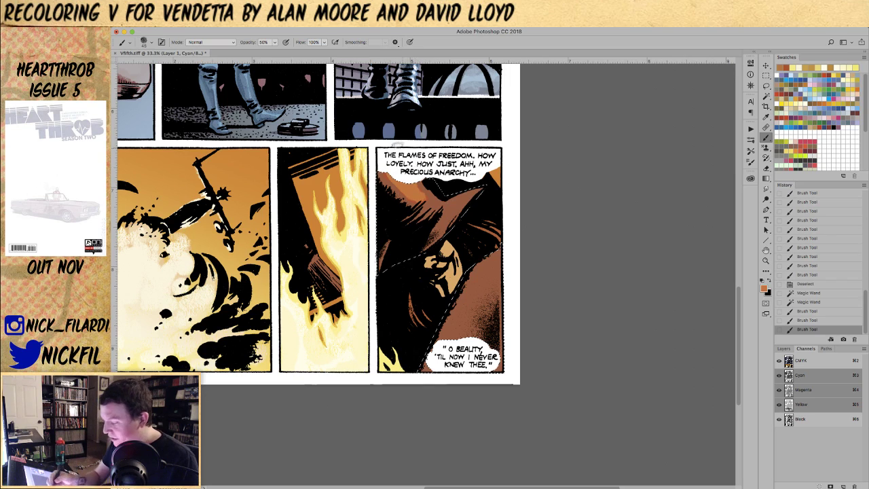
left_click(213, 41)
left_click(213, 41)
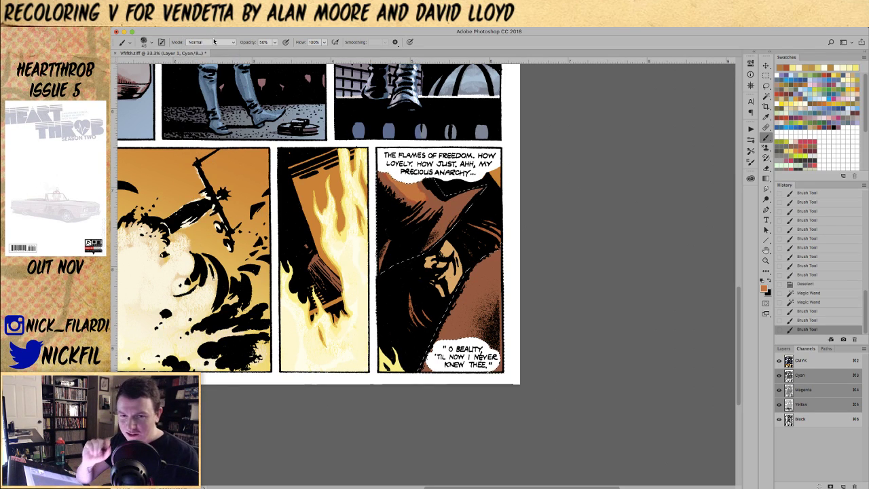
- Paint stronger orange highlights across the hat's crown and brim in the last panel at 100% brush opacity
key("0")
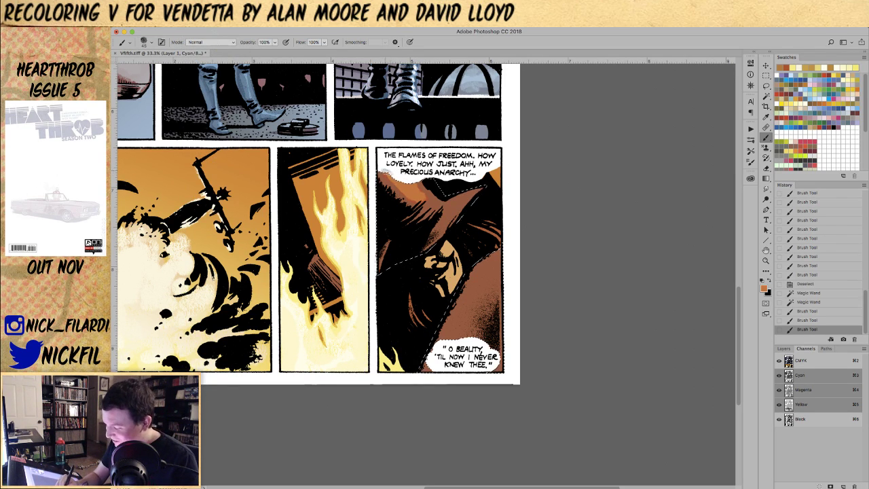
left_click(415, 194)
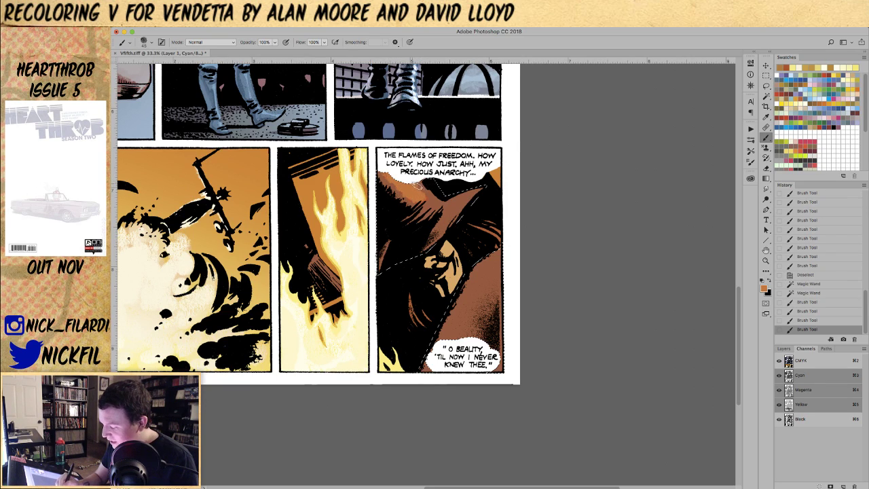
left_click(424, 198)
left_click(421, 200)
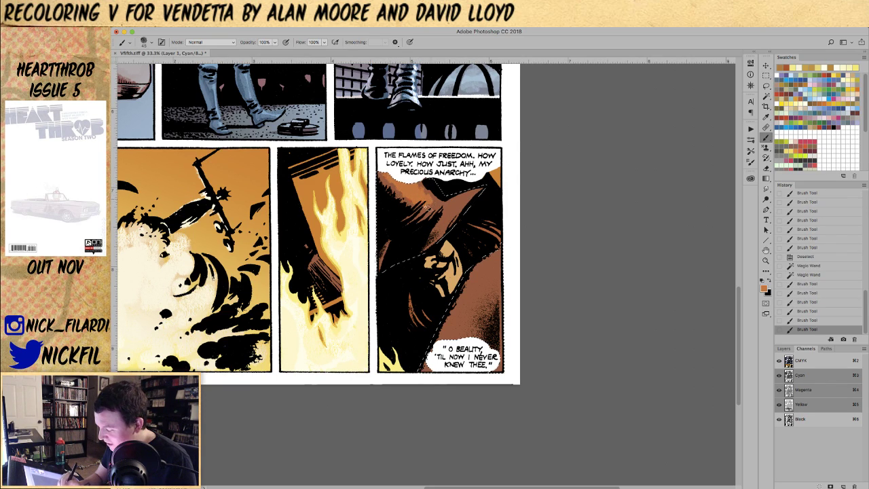
left_click(436, 202)
left_click(446, 197)
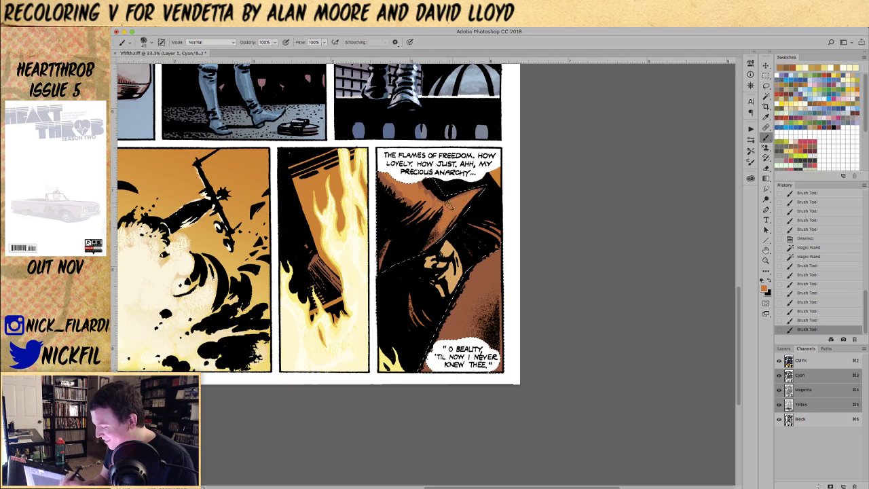
left_click(424, 250)
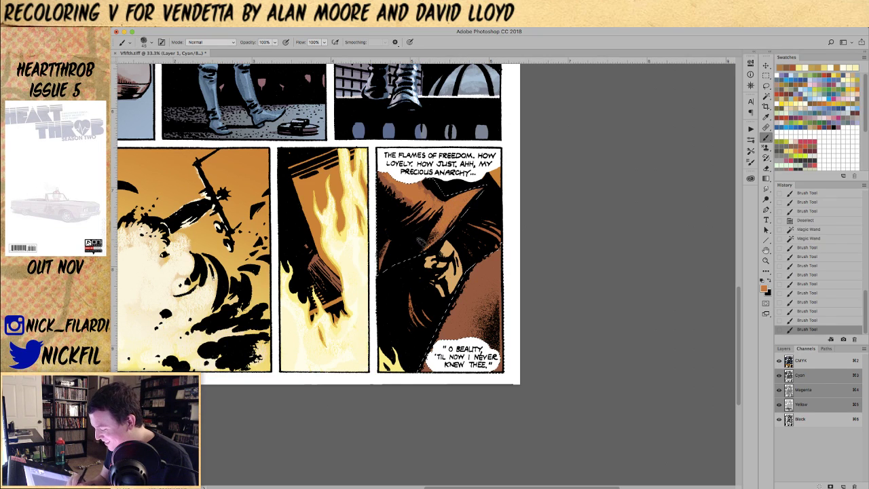
- Retouch the hat's crown with a sampled brown, and brush sampled orange light over the cloak at 50% opacity
left_click(422, 189, "alt")
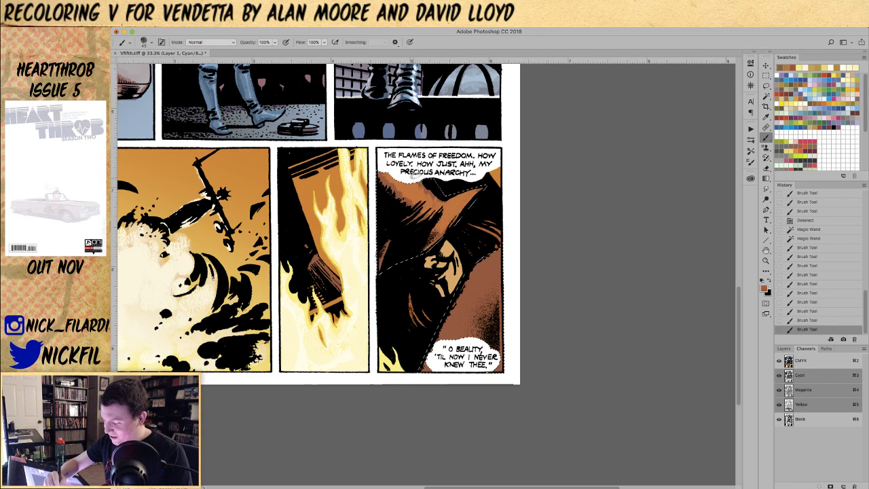
mouse_move(415, 186)
left_mouse_down()
mouse_move(384, 176)
mouse_move(381, 163)
left_mouse_up()
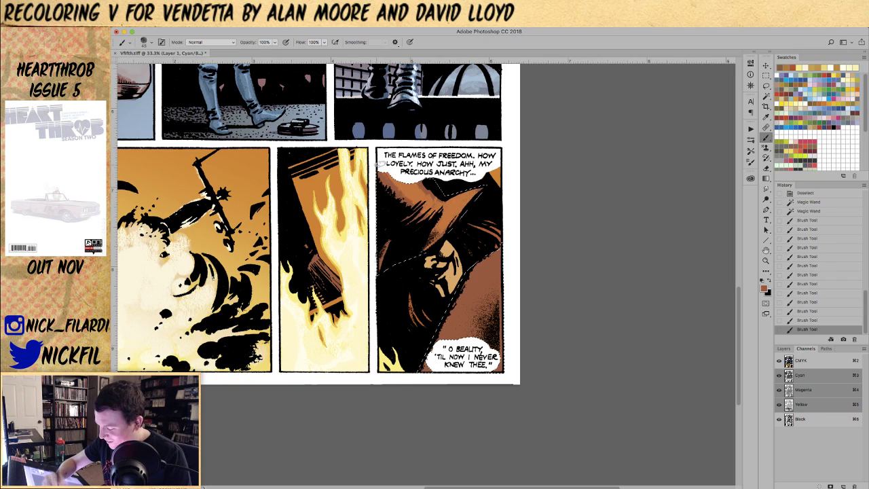
left_click_drag(427, 198, 438, 182)
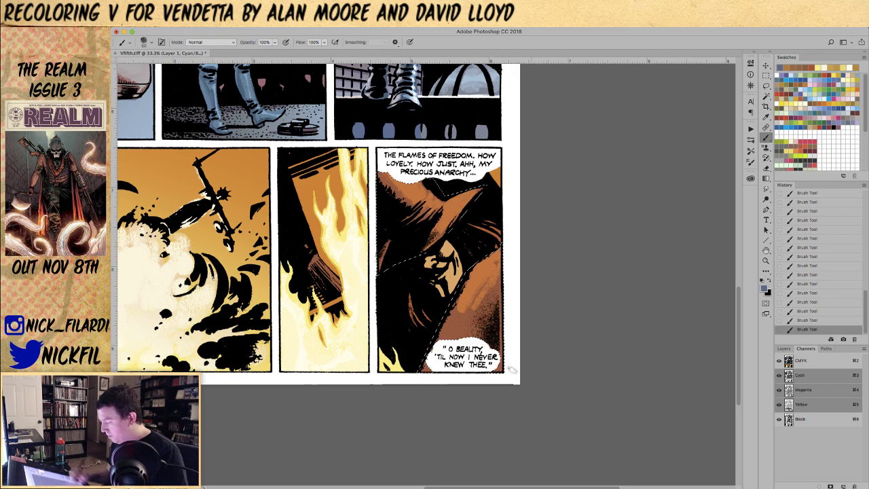
left_click(477, 289, "alt")
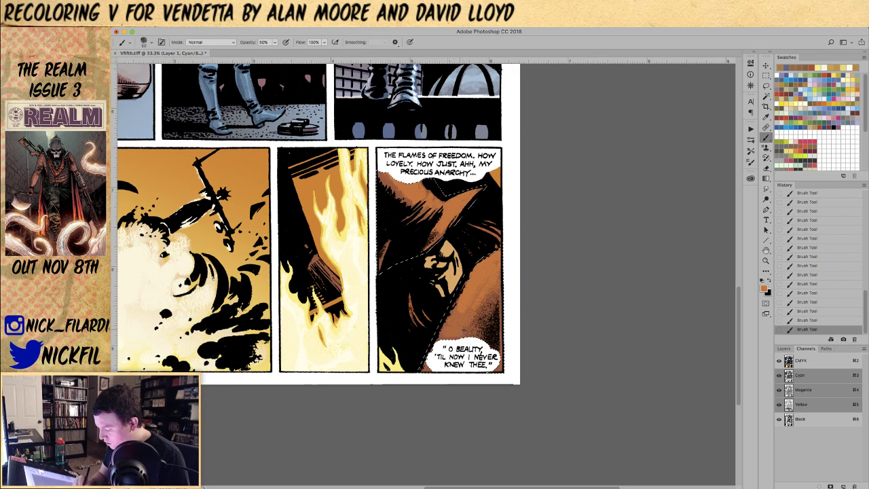
- Replace a trial linear gradient with a red-orange radial gradient in Screen mode over the upper part of the cloak
left_click(765, 178)
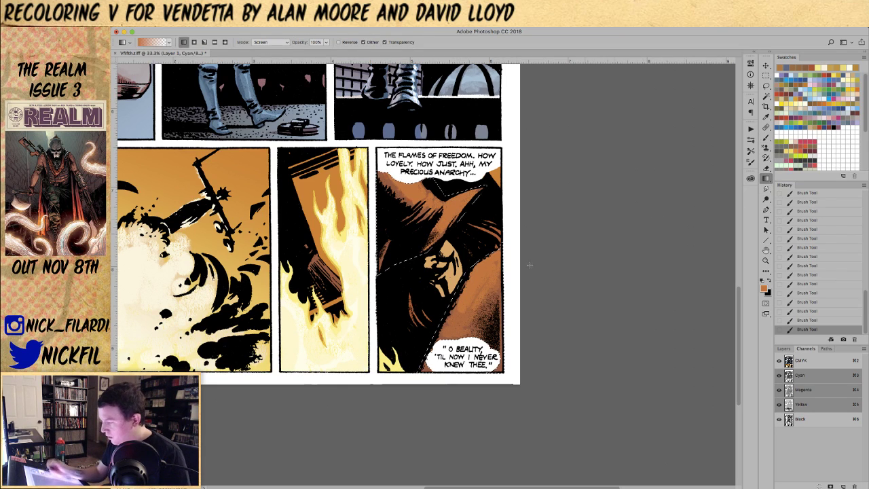
left_click_drag(439, 186, 449, 298)
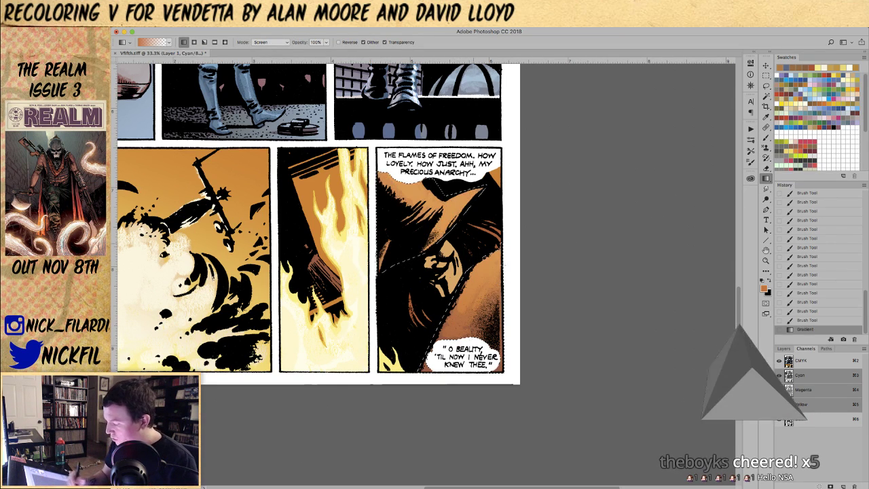
key("super+z")
left_click(194, 42)
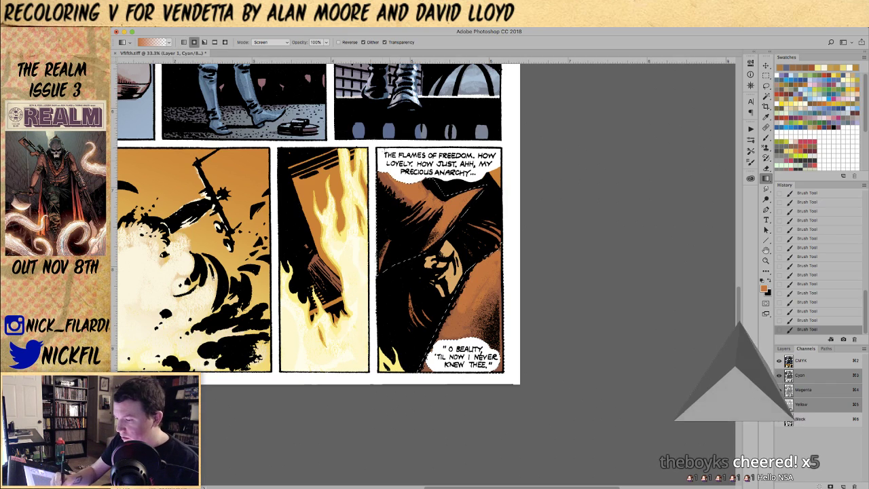
left_click(808, 81)
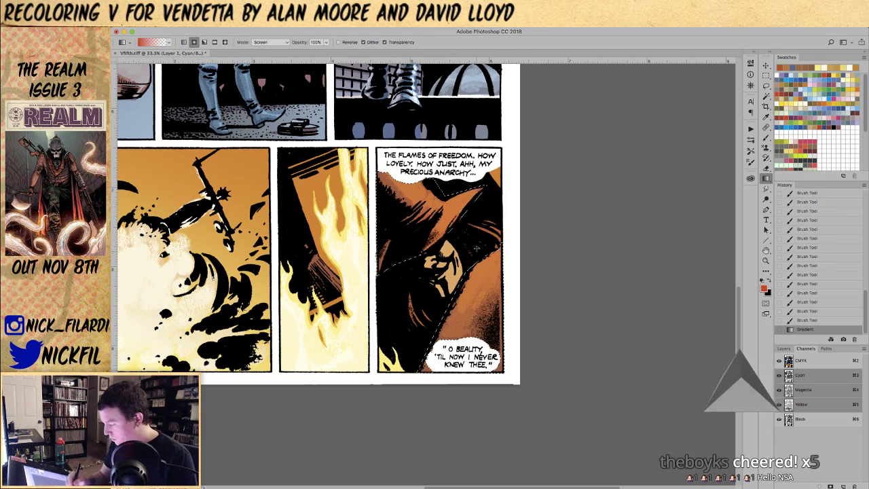
left_click_drag(487, 270, 511, 250)
- Brush orange highlights onto the hat brim, crown fold and cloak's upper edge in Screen mode at 100% opacity
left_click(766, 135)
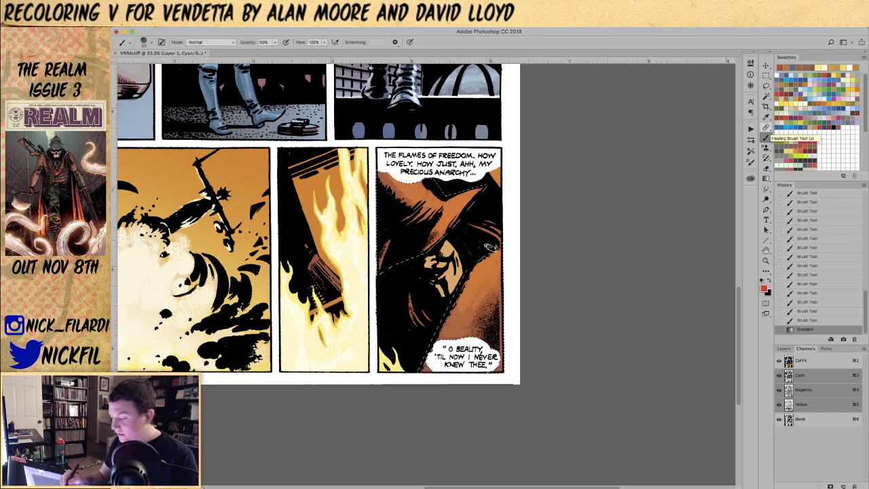
left_click(209, 43)
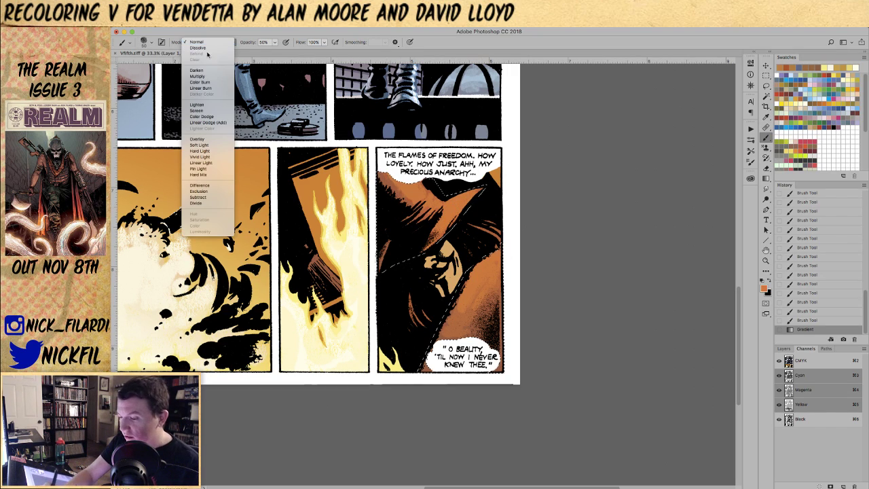
left_click(208, 110)
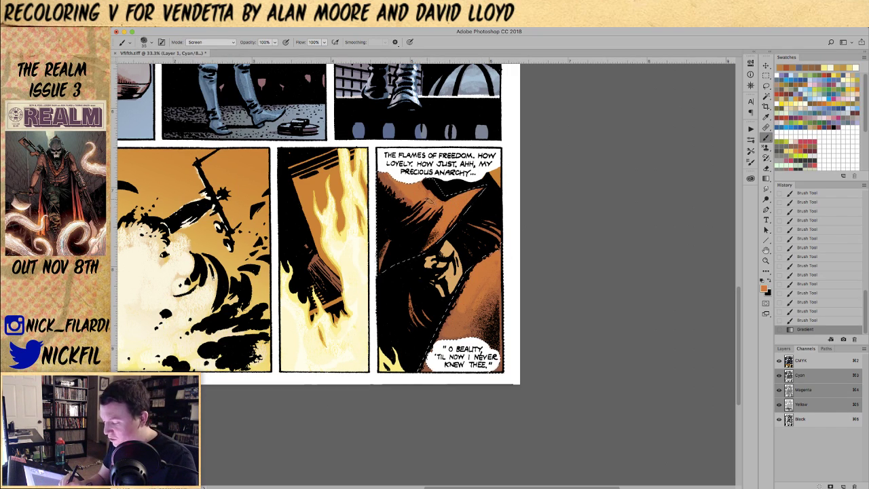
mouse_move(429, 200)
left_mouse_down()
mouse_move(462, 202)
mouse_move(477, 171)
left_mouse_up()
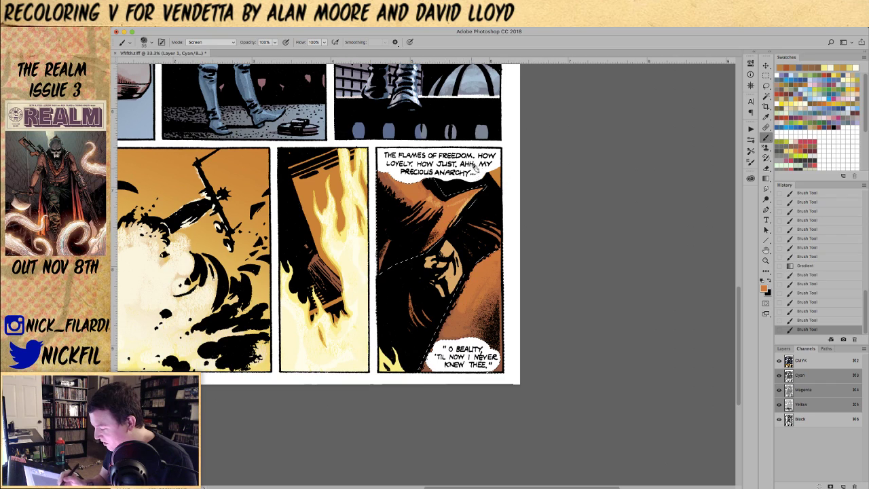
left_click_drag(468, 203, 456, 216)
left_click_drag(469, 199, 448, 224)
left_click_drag(465, 204, 449, 221)
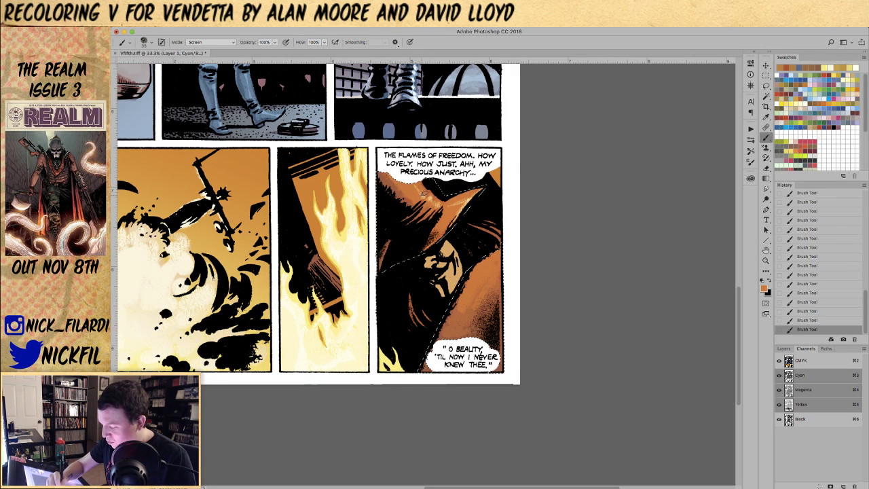
left_click_drag(435, 201, 480, 217)
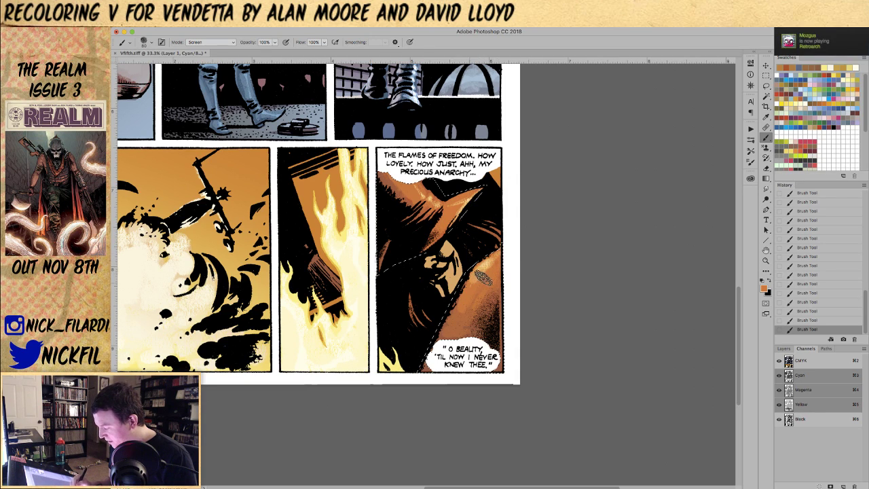
- Darken the lower cloak with dark red radial gradients in Multiply mode, after trying a blue-gray one
left_click(769, 176)
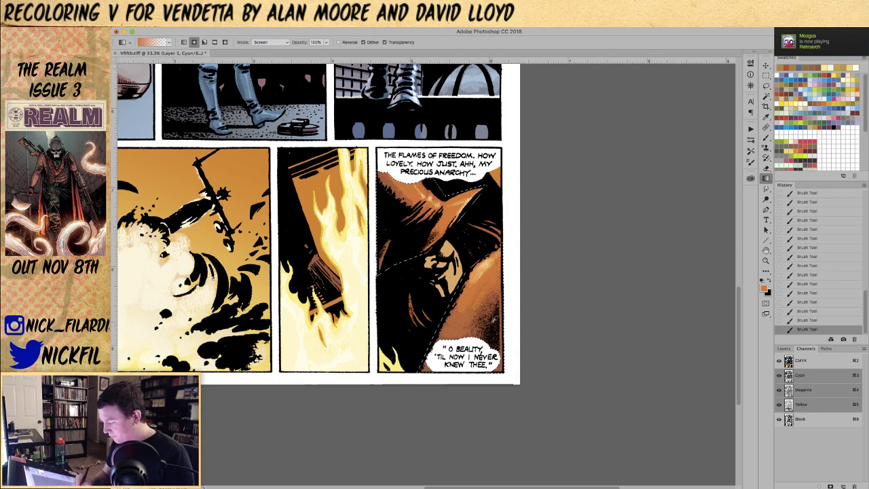
key("x")
left_click(268, 43)
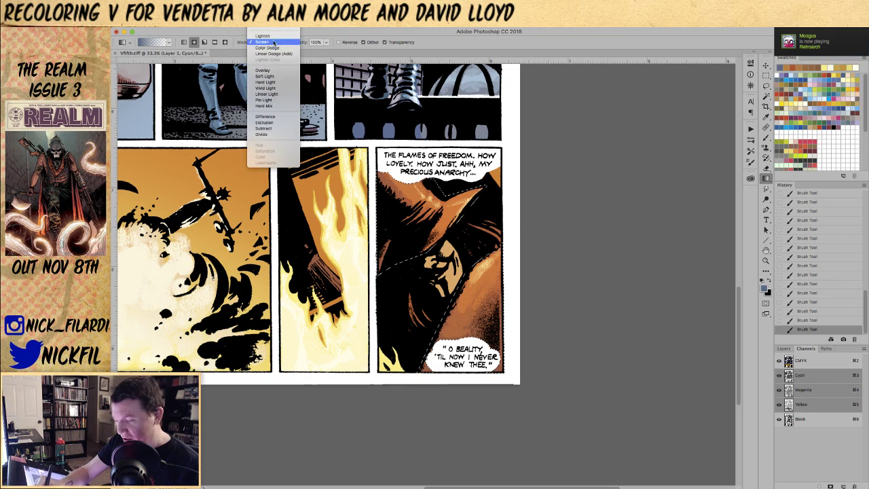
left_click(275, 51)
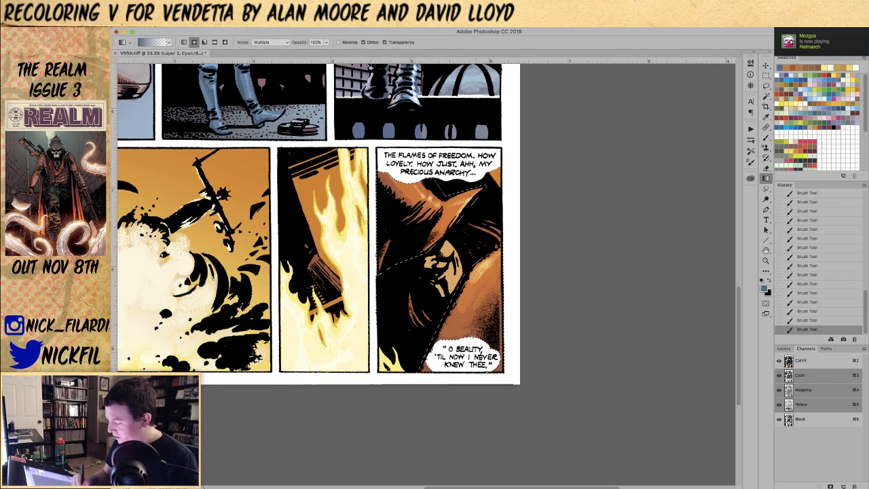
left_click_drag(450, 346, 493, 299)
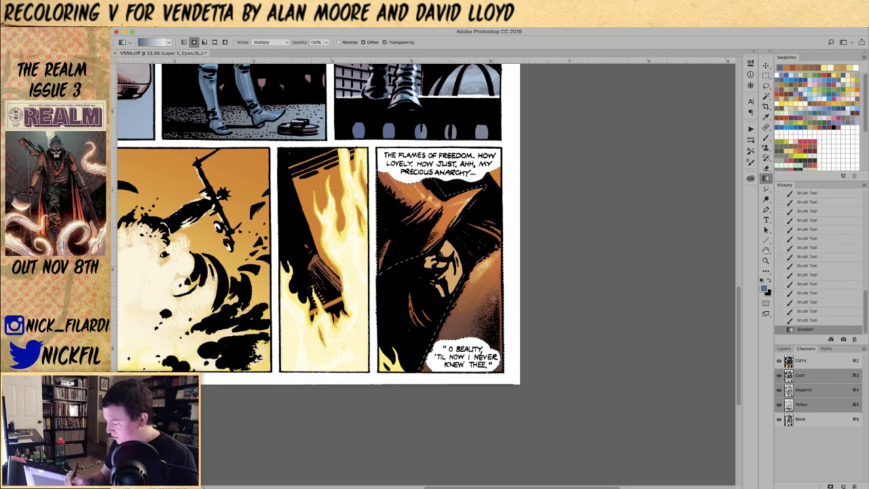
left_click(828, 78)
left_click_drag(467, 408, 498, 249)
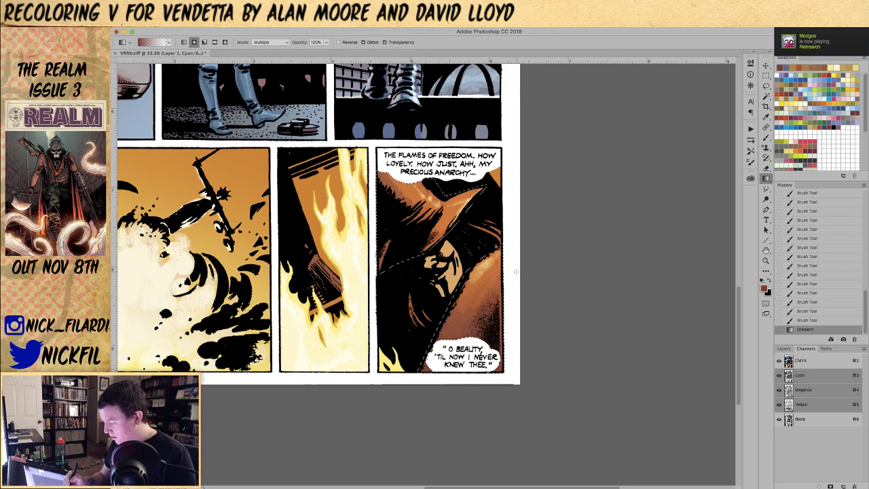
left_click_drag(475, 391, 466, 262)
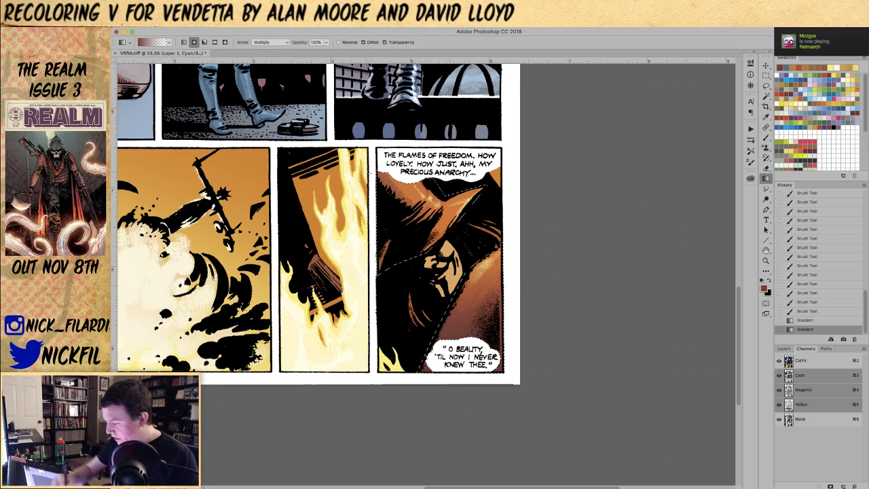
- Shade the shadowed side of the hat with two dark red Multiply gradients, and deselect
left_click_drag(369, 172, 462, 234)
left_click_drag(363, 171, 441, 221)
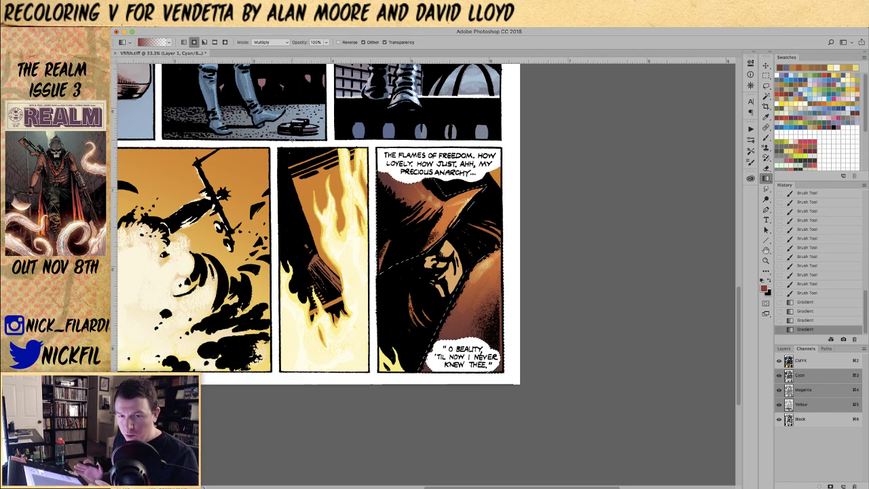
key("super+d")
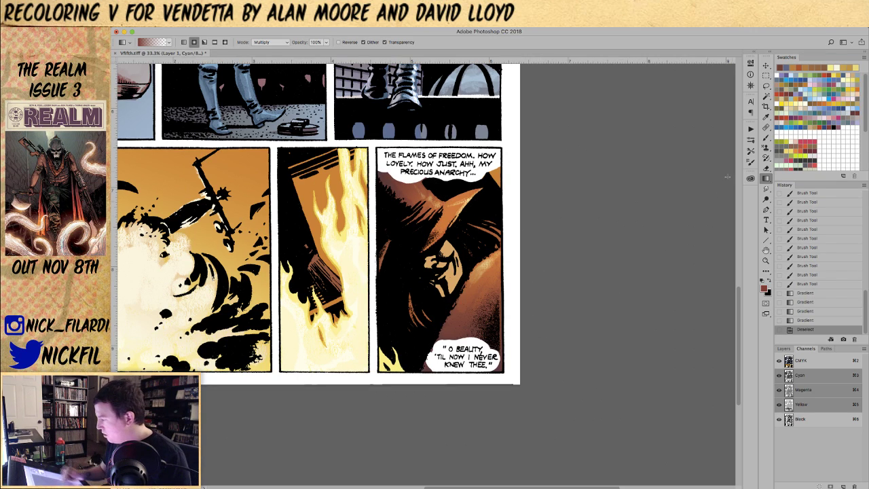
- Sample a pale orange and brush a glowing highlight onto the hat brim in Screen mode at 50% opacity
key("b")
left_click(459, 216, "alt")
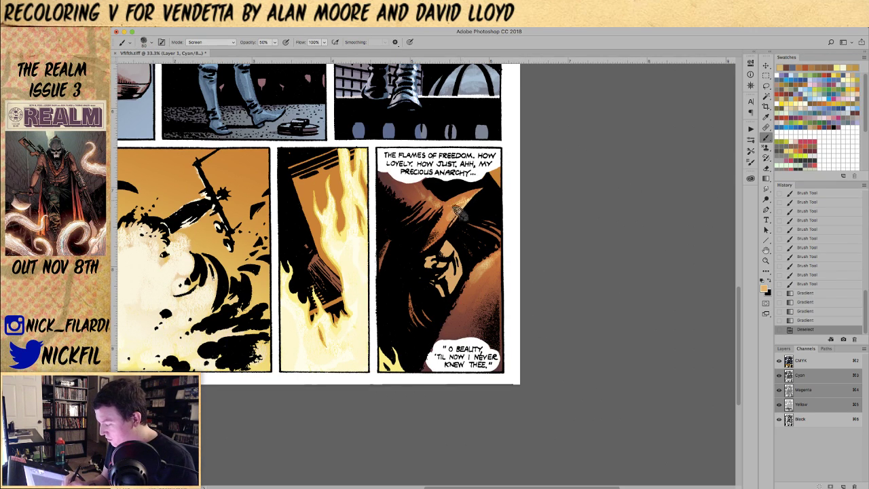
mouse_move(459, 212)
left_mouse_down()
mouse_move(471, 200)
mouse_move(455, 210)
mouse_move(441, 246)
mouse_move(469, 205)
left_mouse_up()
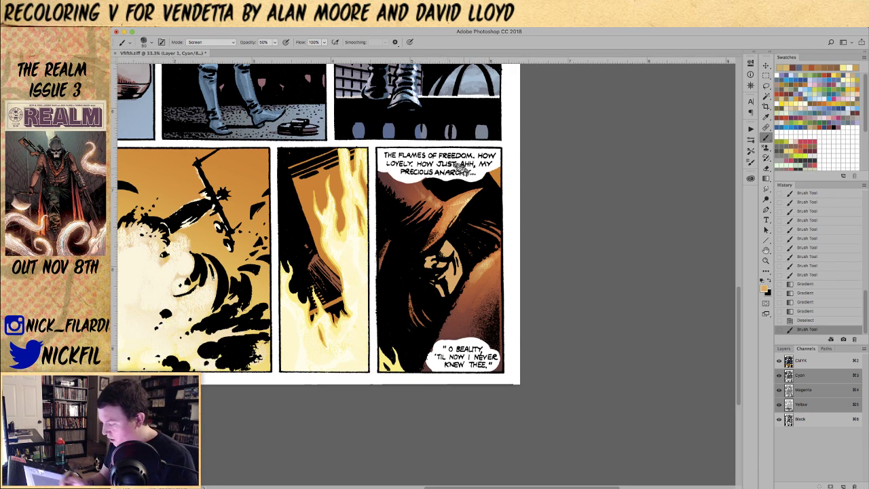
left_click(203, 43)
left_click(204, 43)
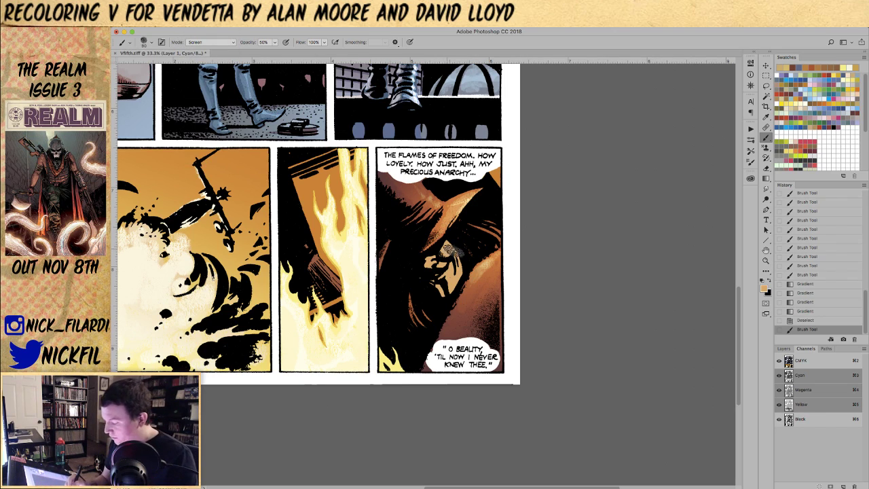
- Brighten the face under the hat with pale orange Screen strokes at 100% opacity, using a slightly smaller brush
key("0")
key("bracketleft")
left_click_drag(452, 251, 451, 248)
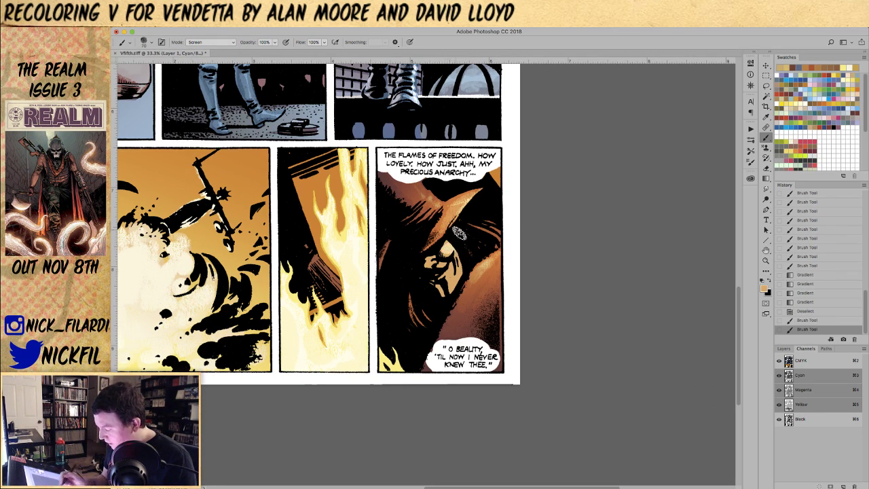
left_click_drag(451, 248, 454, 251)
mouse_move(454, 250)
left_mouse_down()
mouse_move(429, 276)
mouse_move(451, 263)
left_mouse_up()
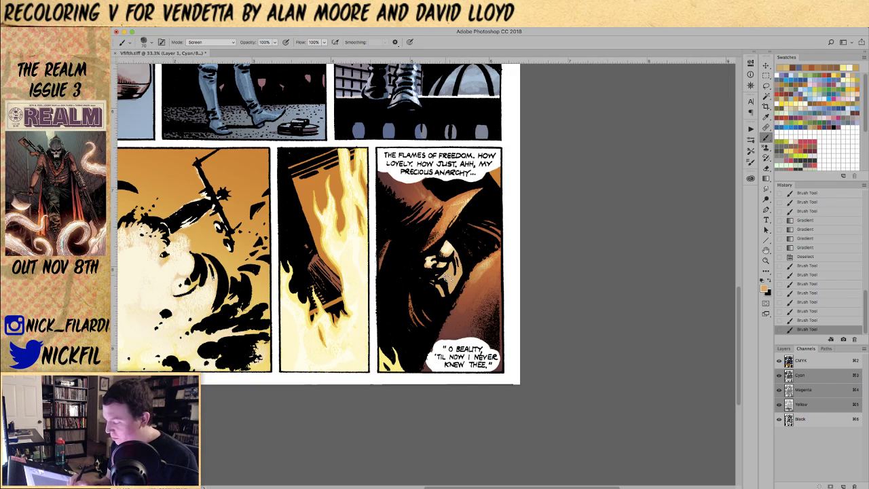
mouse_move(458, 263)
left_mouse_down()
mouse_move(440, 281)
mouse_move(457, 271)
mouse_move(449, 294)
mouse_move(453, 268)
mouse_move(458, 284)
left_mouse_up()
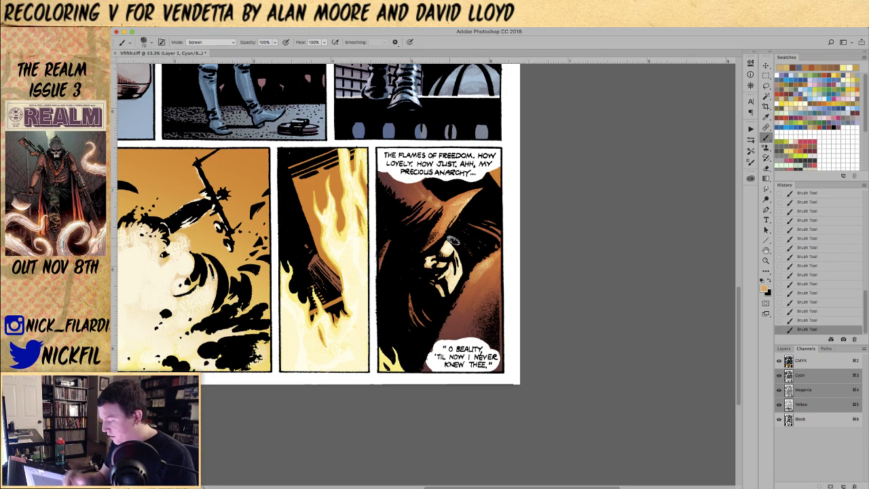
- Undo the last brush stroke and paint an orange-brown sampled from the hat onto its crown in Normal mode
left_click(422, 206, "alt")
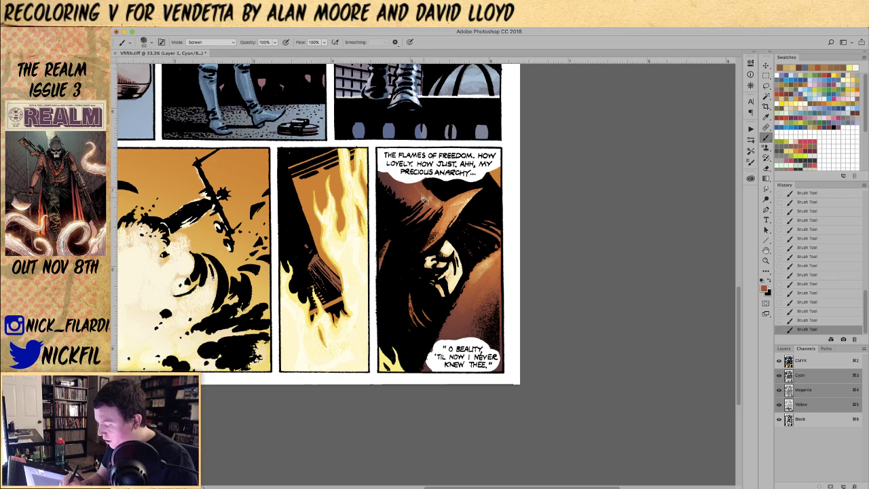
left_click(211, 42)
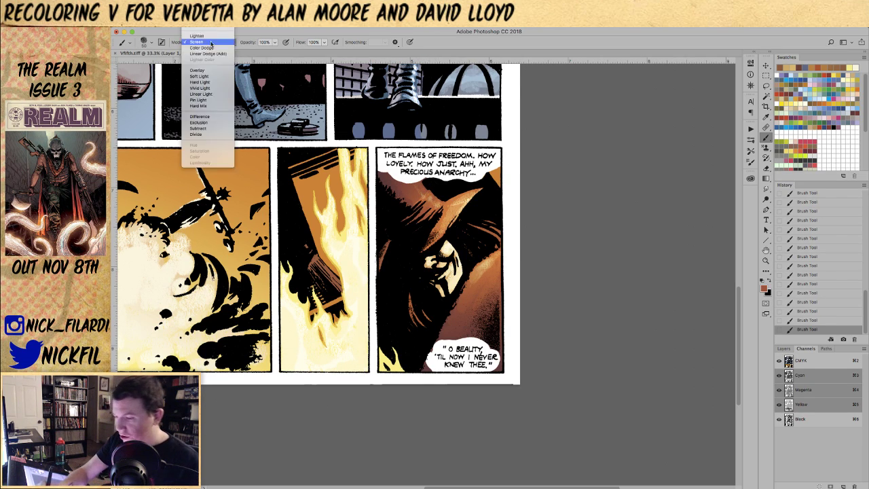
left_click(209, 29)
key("super+z")
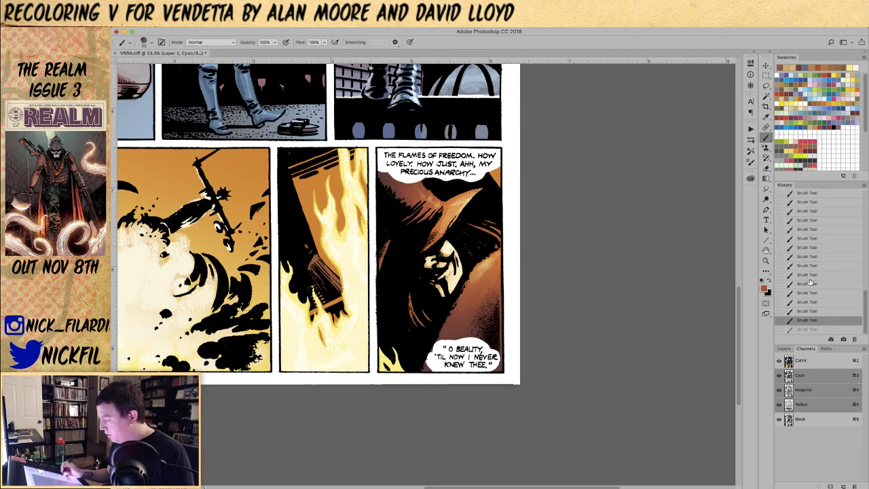
left_click_drag(416, 206, 429, 193)
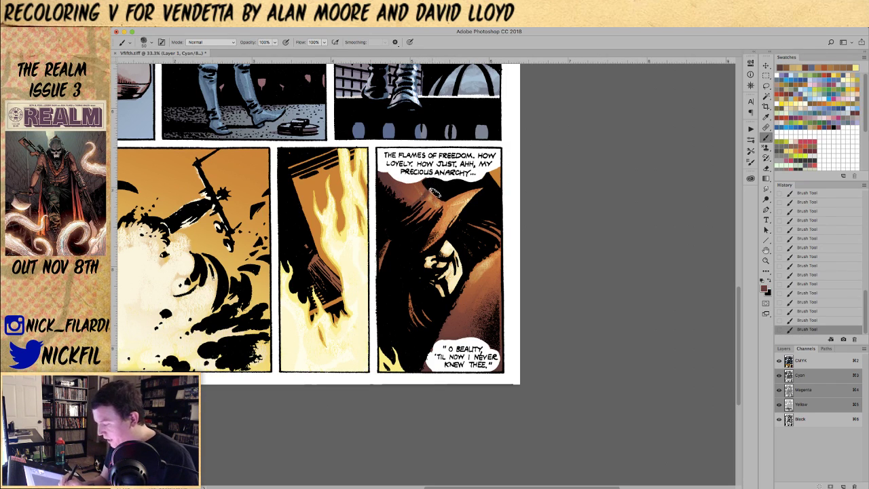
- Lower the brush opacity to 50% and blend the hat's crown with strokes of a resampled orange-brown
key("5")
left_click(414, 199, "alt")
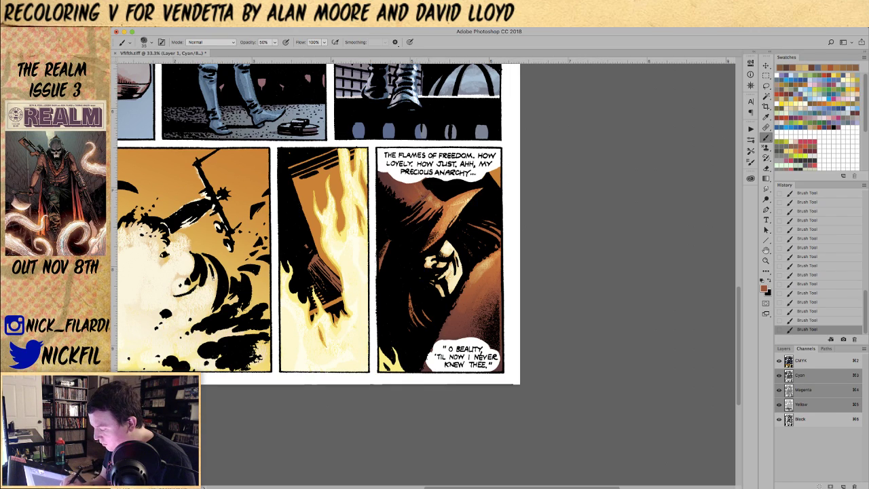
left_click_drag(428, 198, 430, 196)
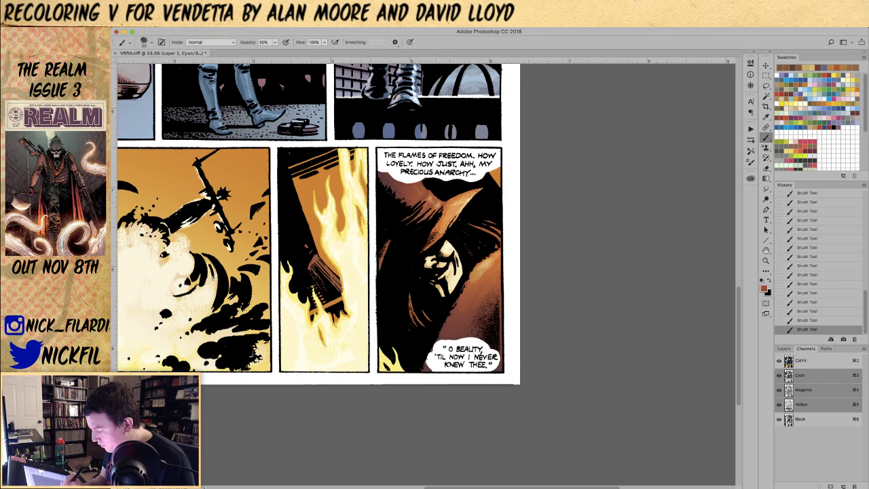
left_click_drag(406, 191, 414, 196)
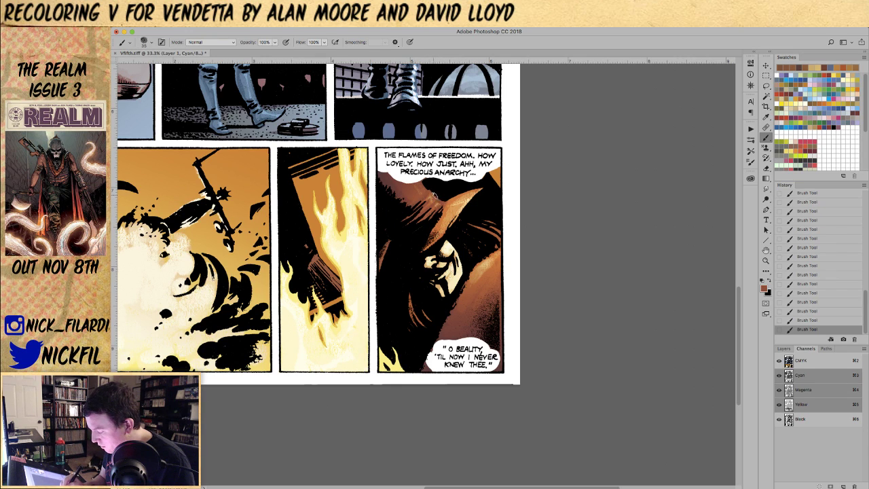
- Review the page from the fiery last row up to the top row, comparing the coloring of the panels
key("z")
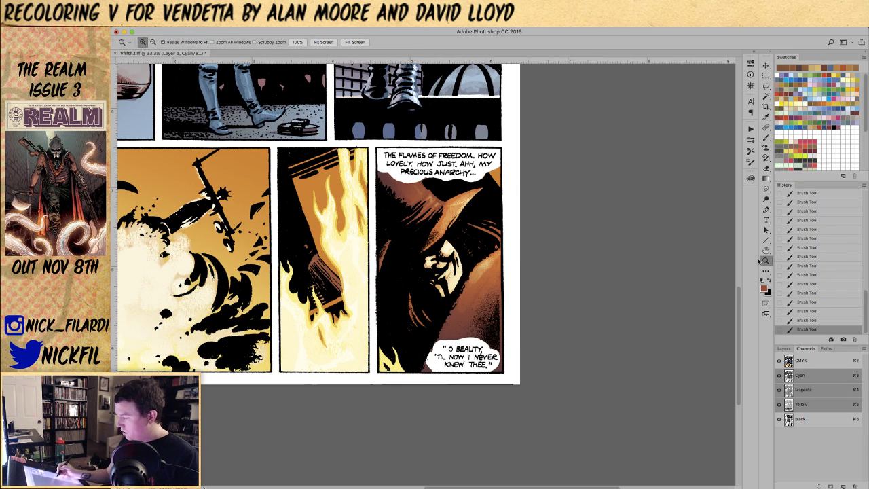
left_click(506, 293, "alt")
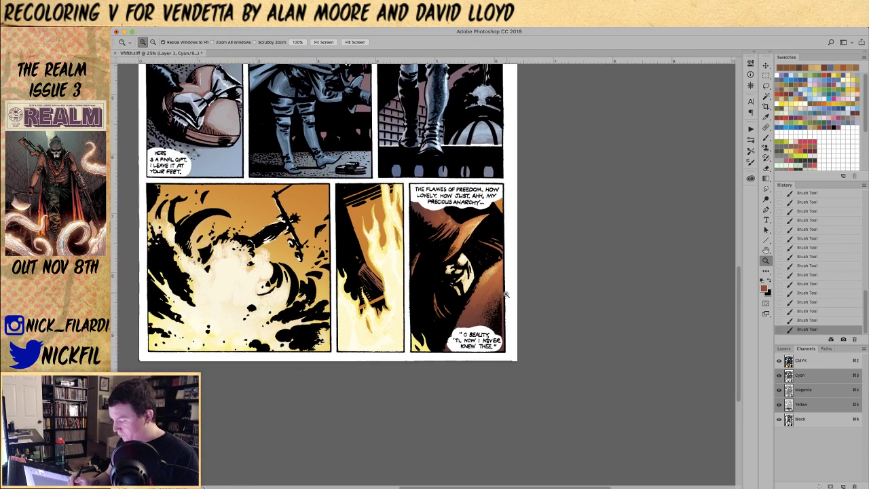
left_click(767, 138)
left_click(469, 225, "alt")
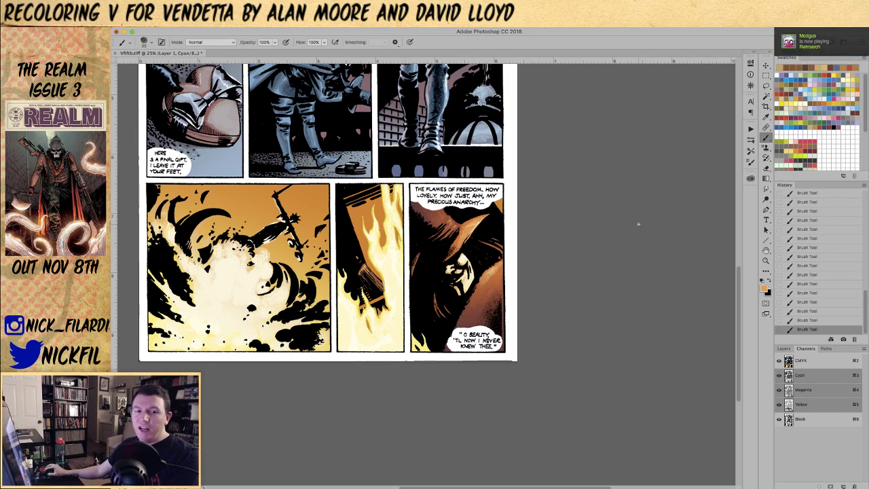
scroll(285, 153, "up", 10)
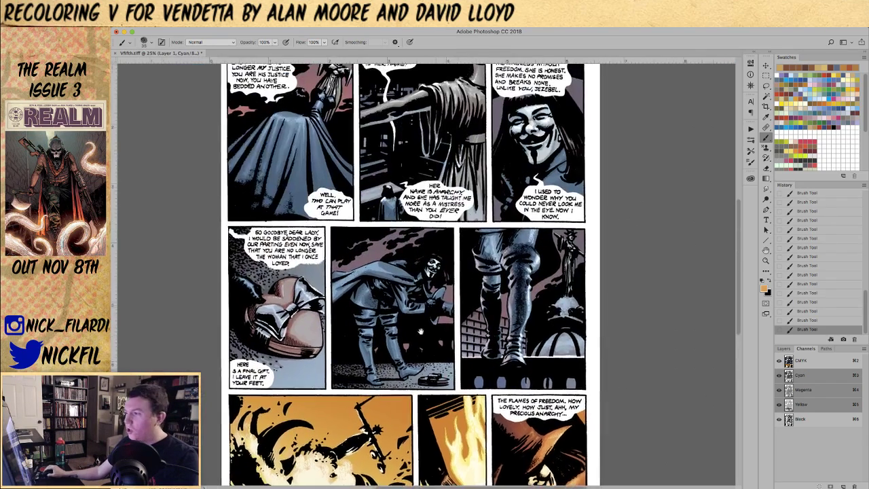
key("g")
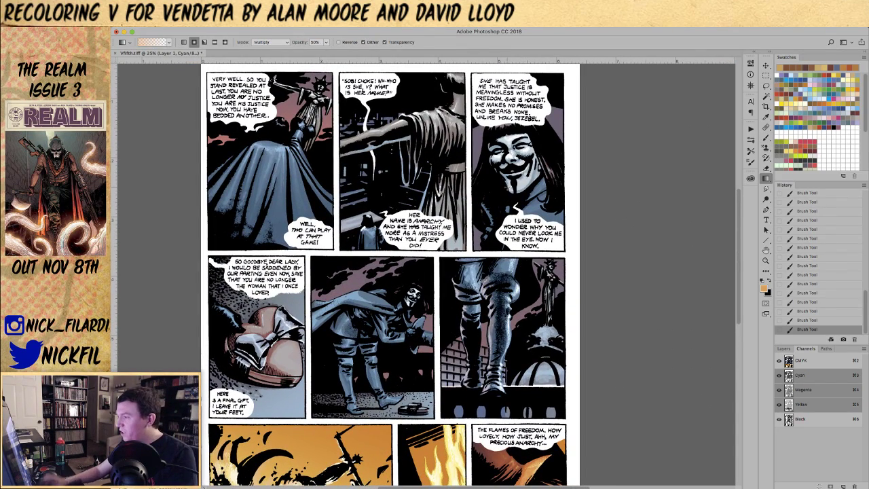
scroll(510, 231, "down", 8)
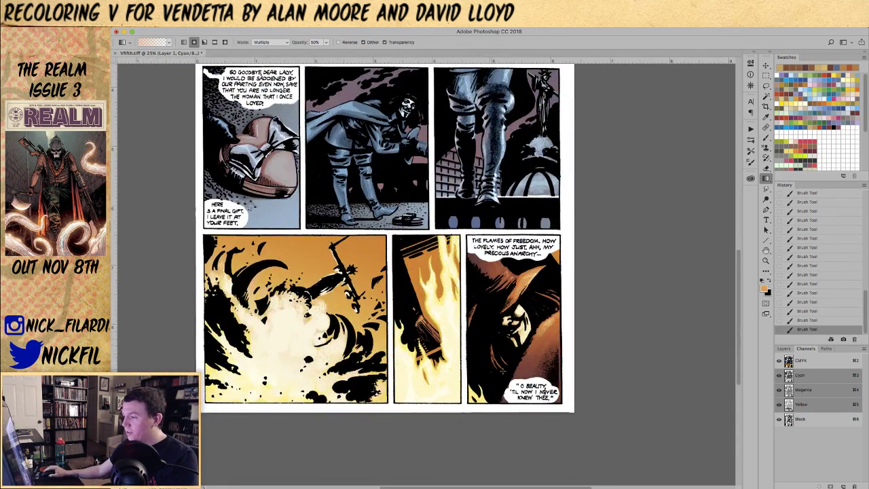
scroll(535, 190, "up", 9)
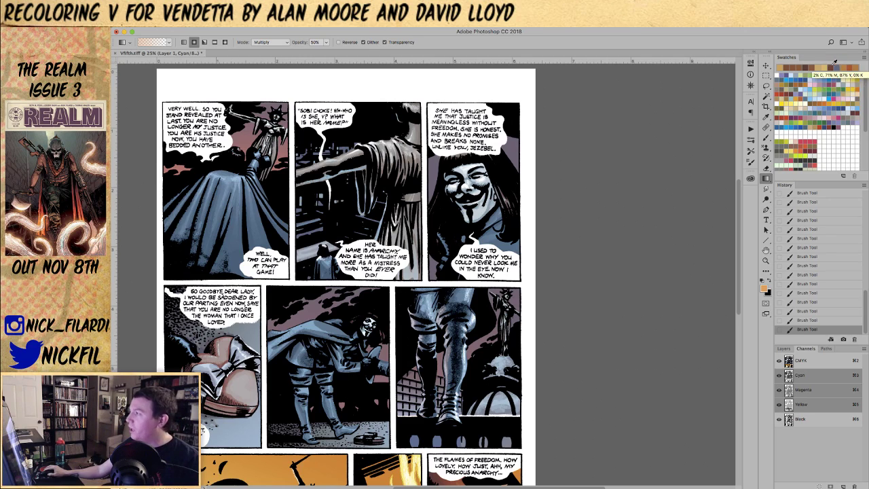
- Try a red-orange and a magenta radial gradient in Multiply mode on the mask's cheek in the top-row close-up
left_click(823, 76)
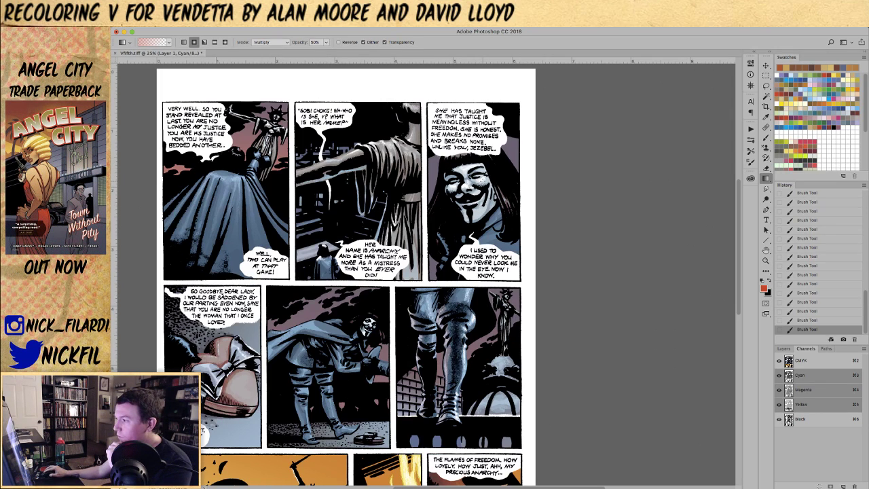
left_click_drag(480, 180, 490, 189)
key("super+z")
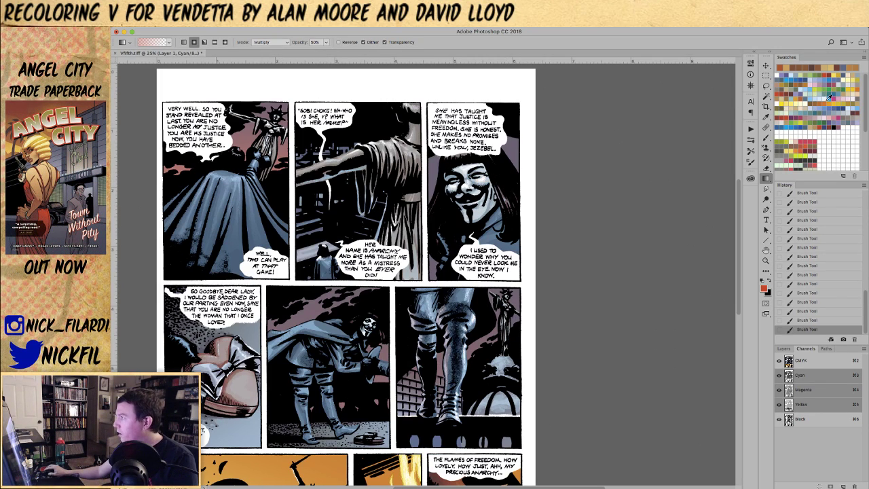
left_click(835, 117)
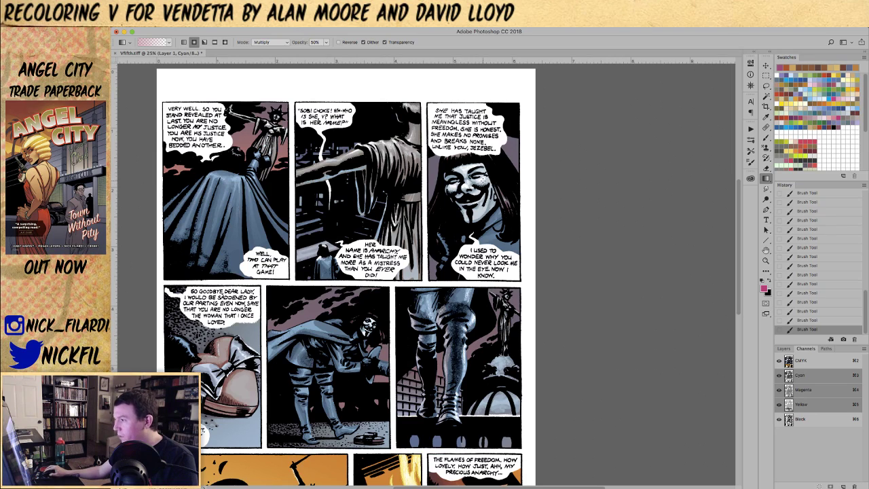
left_click_drag(496, 171, 509, 179)
key("ctrl+z")
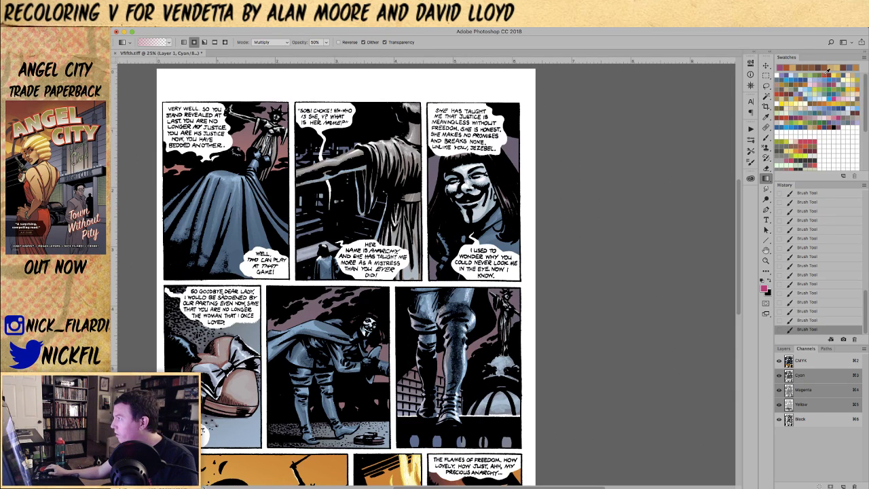
- Add a red-orange radial gradient blush to the smiling mask's cheek at 50% opacity and fade it in Normal mode
left_click_drag(484, 175, 490, 185)
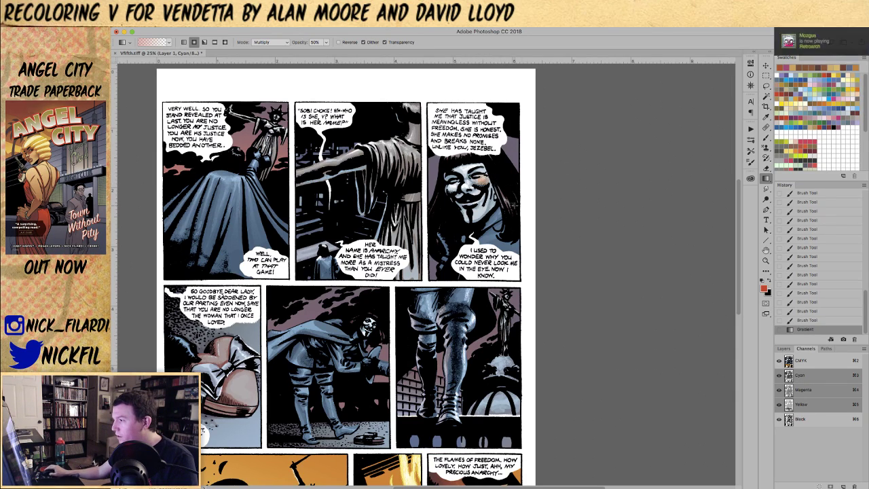
key("ctrl+shift+f")
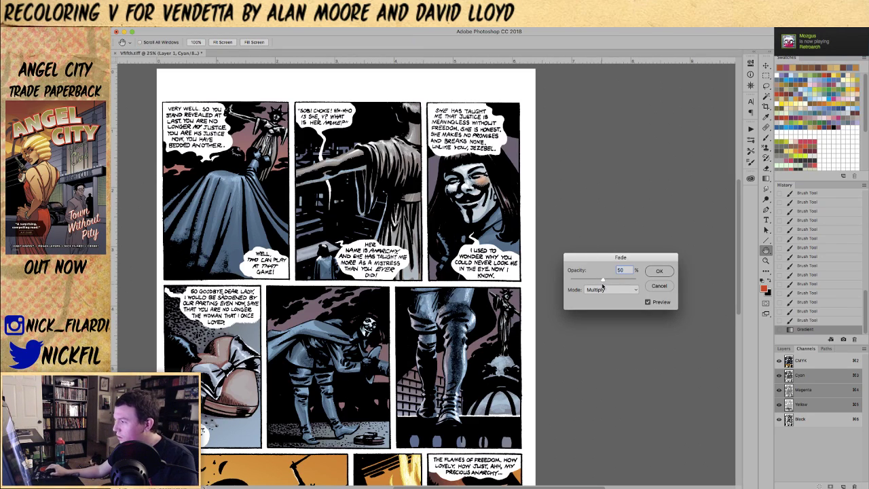
left_click(608, 289)
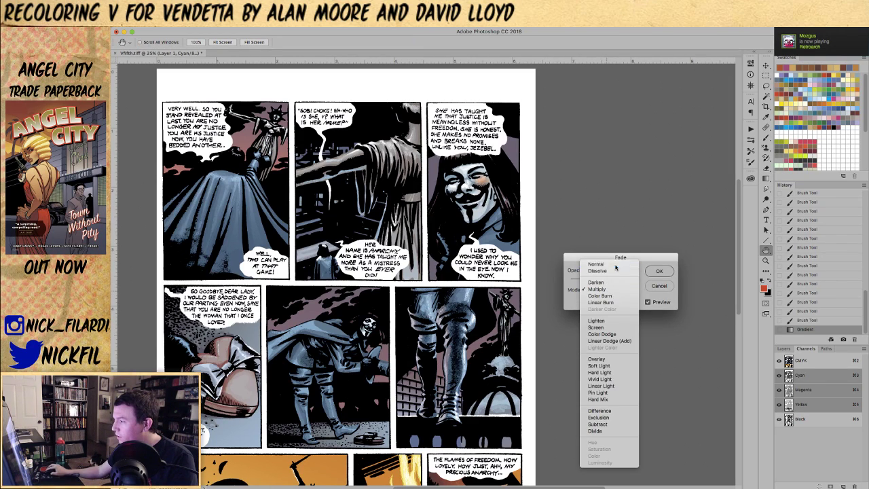
left_click(624, 262)
left_click(657, 272)
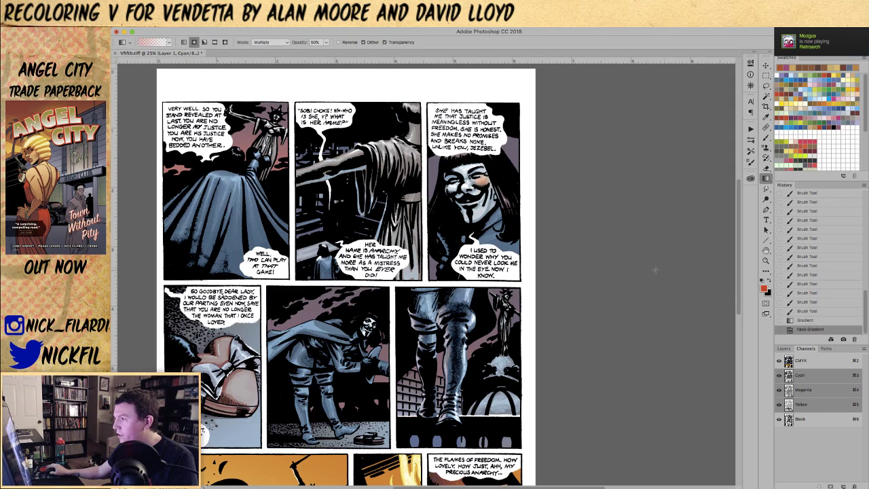
key("ctrl+shift+f")
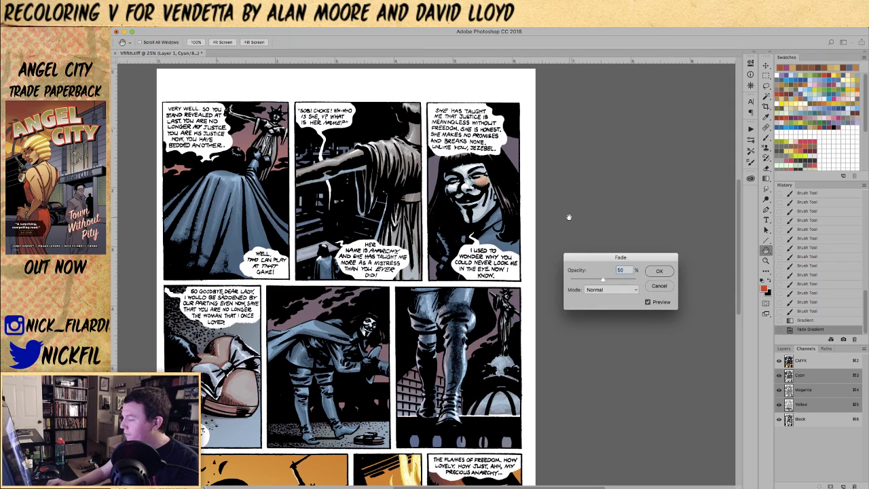
key("Return")
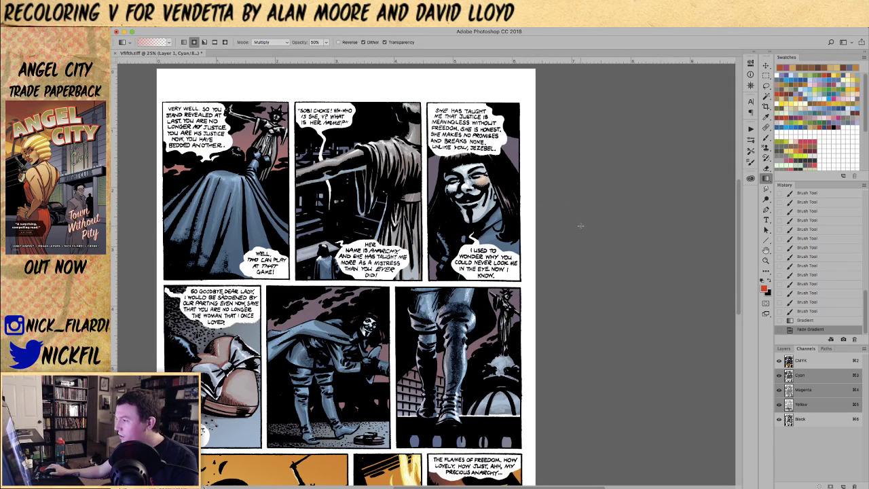
- Blush the mask's other cheek and the bowing figure's mask in the middle row with red-orange radial gradients at 30% opacity
key("3")
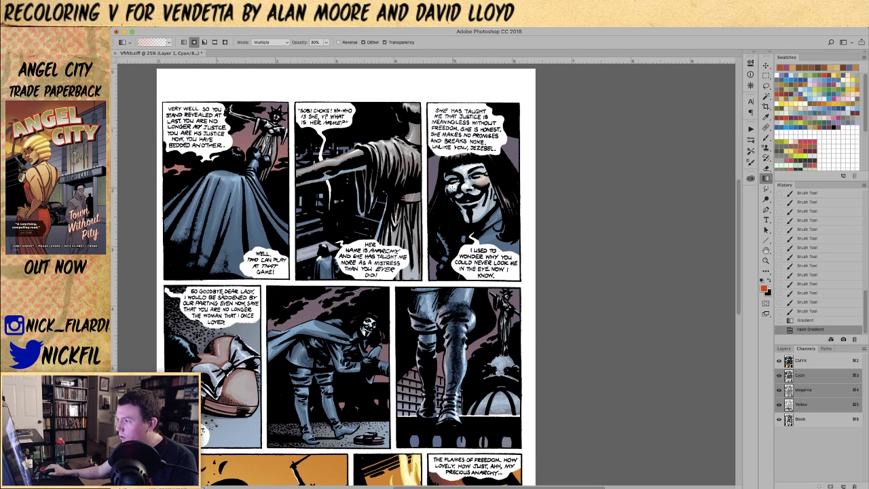
left_click_drag(453, 186, 455, 194)
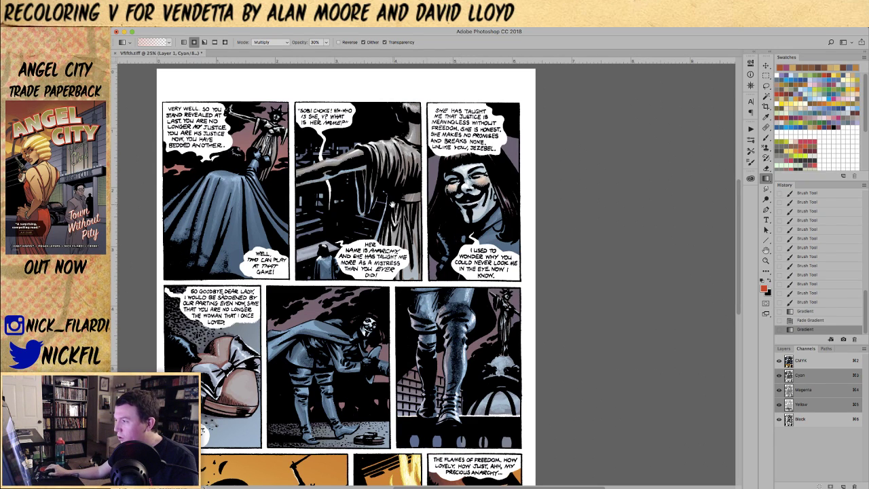
left_click_drag(391, 205, 485, 144)
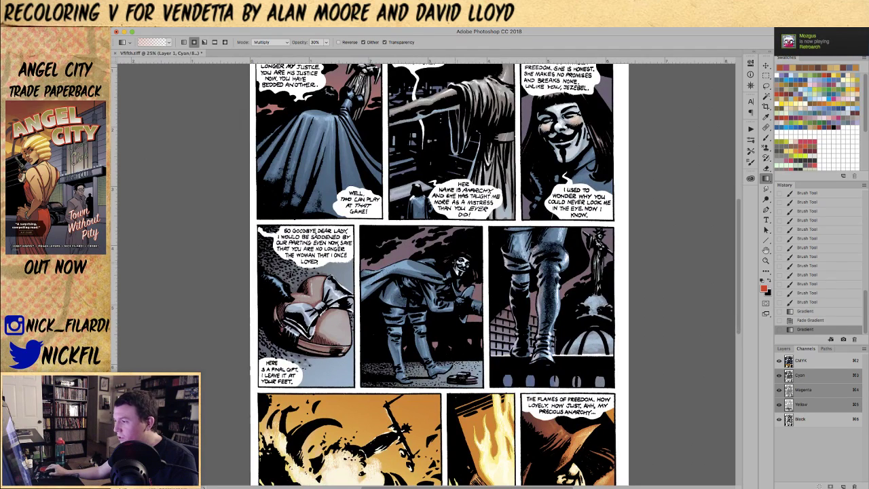
left_click_drag(456, 260, 471, 268)
left_click_drag(540, 327, 429, 198)
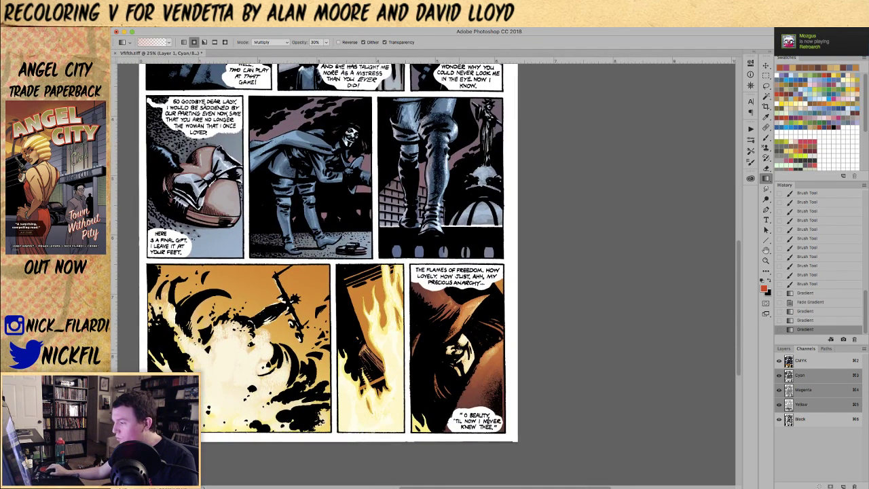
- Try a red-orange radial gradient blush on the face under the hat in the last panel, and undo it
left_click_drag(464, 336, 472, 340)
key("super+z")
left_click_drag(492, 230, 519, 411)
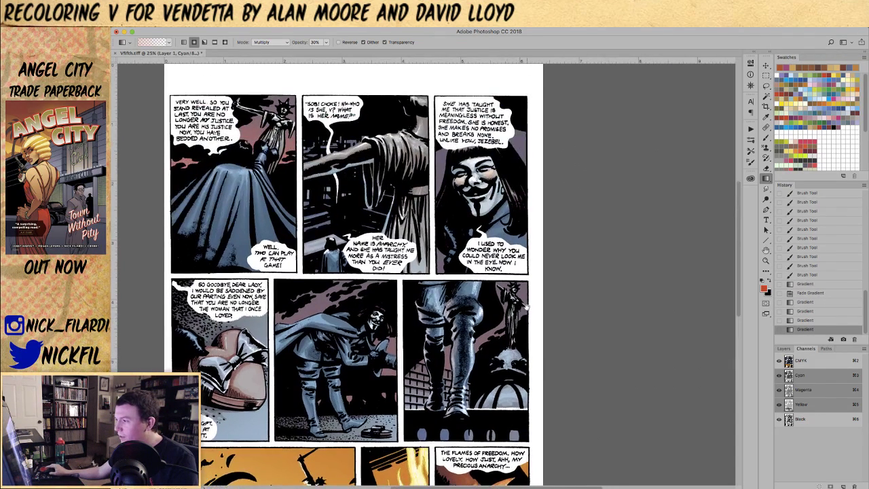
left_click_drag(526, 308, 525, 157)
key("super+z")
left_click_drag(490, 214, 491, 348)
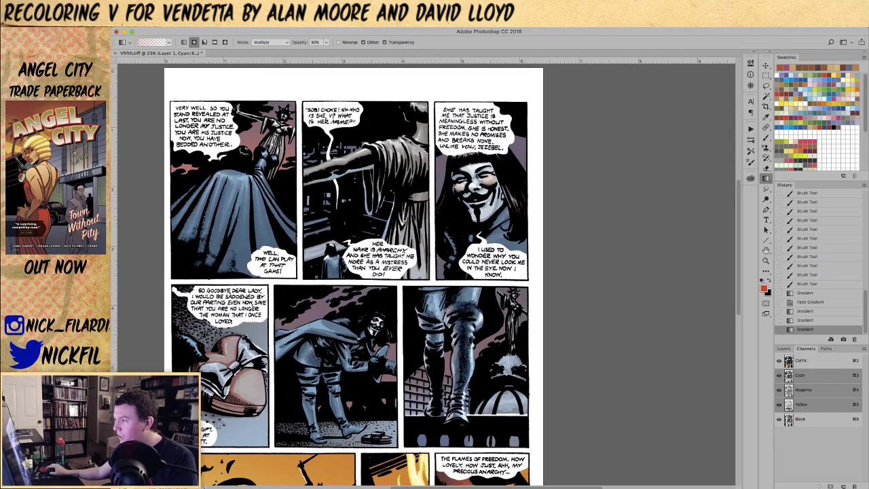
- Lasso the dark hair area along the mask's cheek edge in the top-row close-up, fill it, and deselect
key("l")
scroll(449, 181, "up", 3)
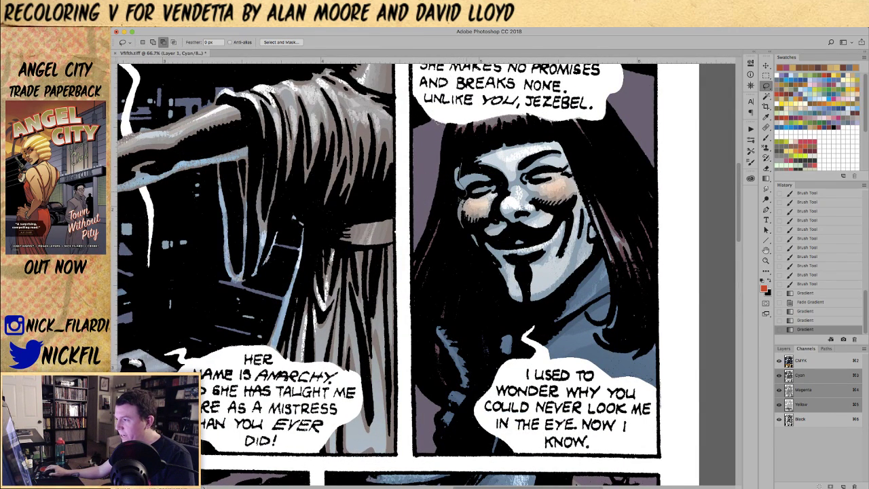
left_click_drag(457, 165, 454, 162)
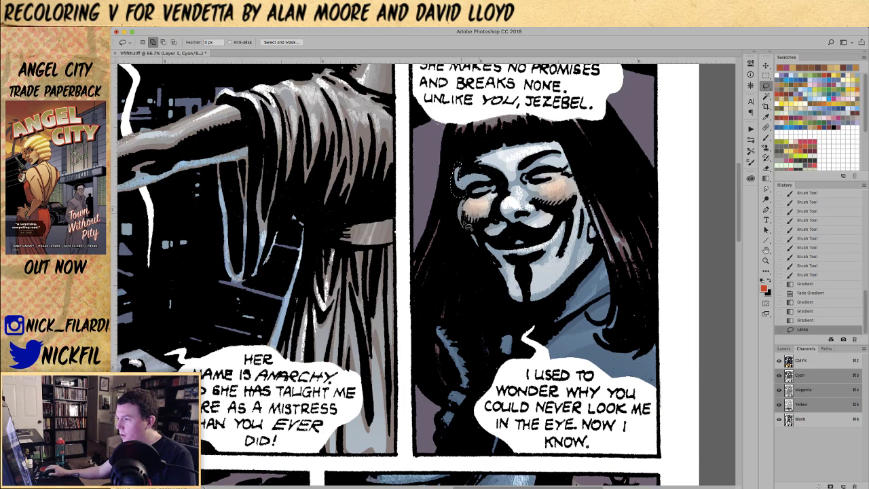
left_click_drag(482, 274, 456, 169)
key("alt+BackSpace")
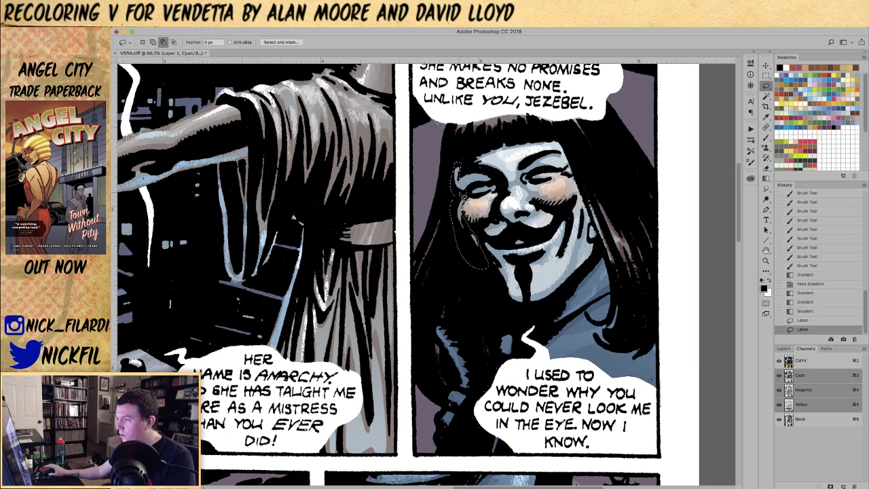
key("super+d")
- View the whole page to check how the recolored panels work together
key("z")
left_click(492, 208, "alt")
left_click(492, 209, "alt")
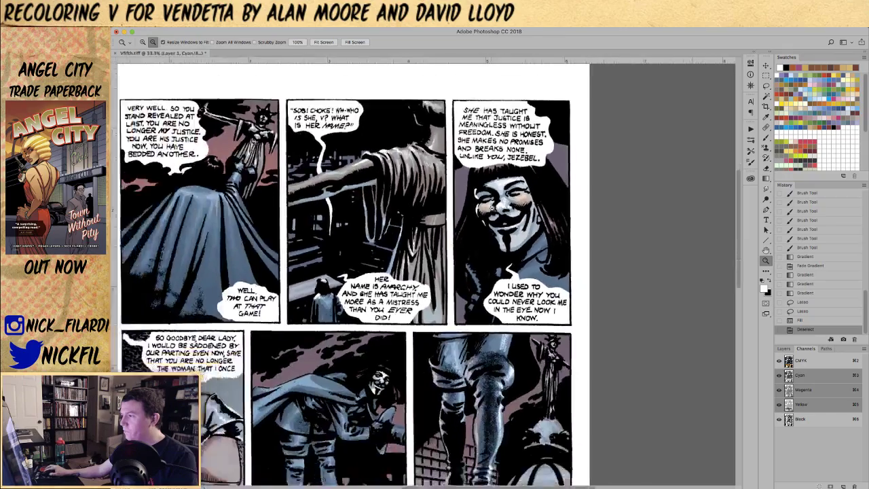
left_click(492, 217, "alt")
left_click_drag(491, 295, 471, 252)
left_click(464, 253, "alt")
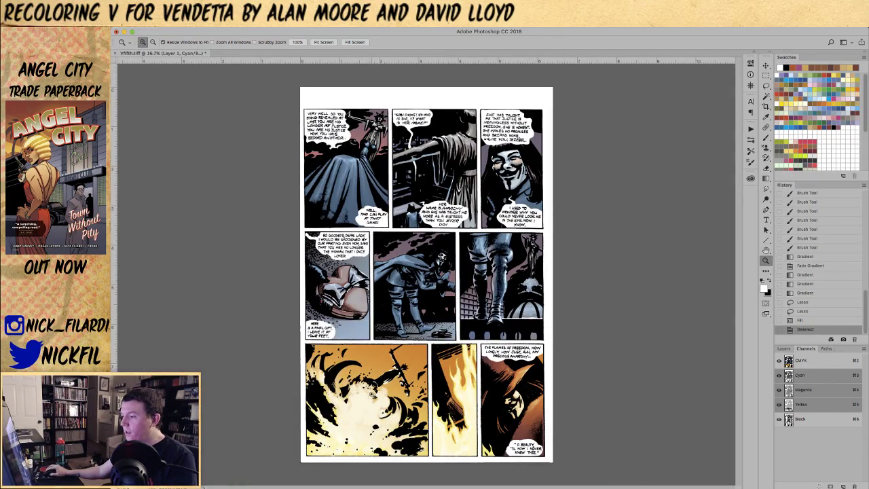
- Make Layer 2 active and hide the black channel so only cyan, magenta and yellow show
left_click(371, 392)
left_click(371, 392)
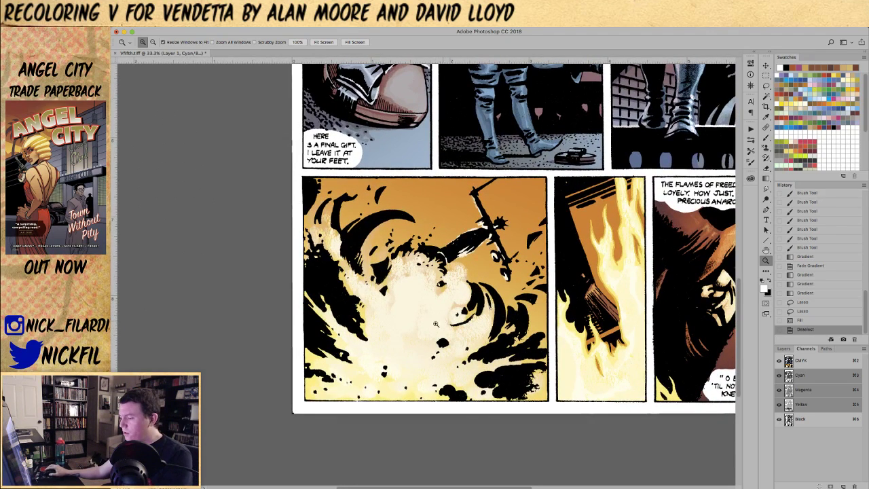
left_click_drag(600, 280, 537, 243)
left_click(782, 349)
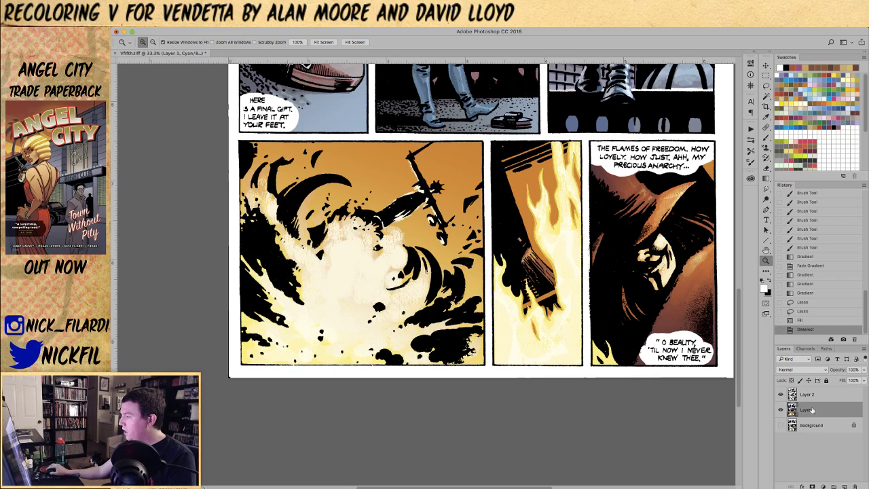
left_click(789, 395)
left_click(806, 349)
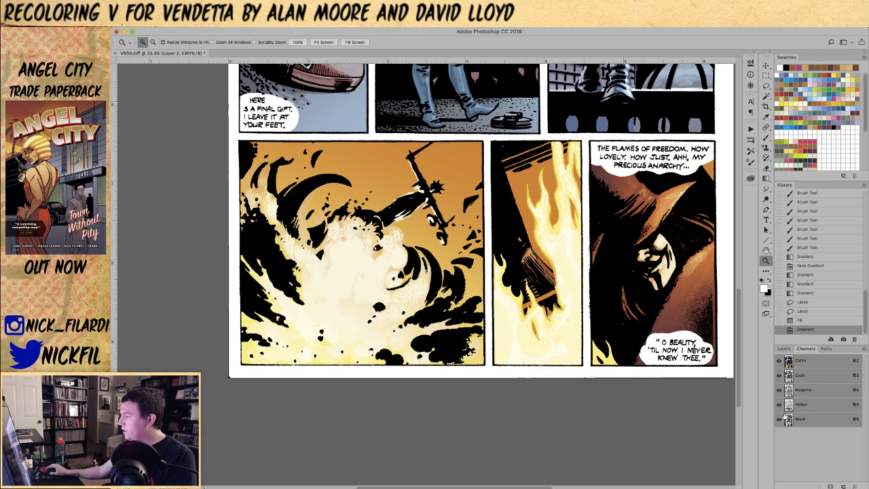
left_click(780, 420)
left_click(514, 220, "alt")
left_click(520, 256, "alt")
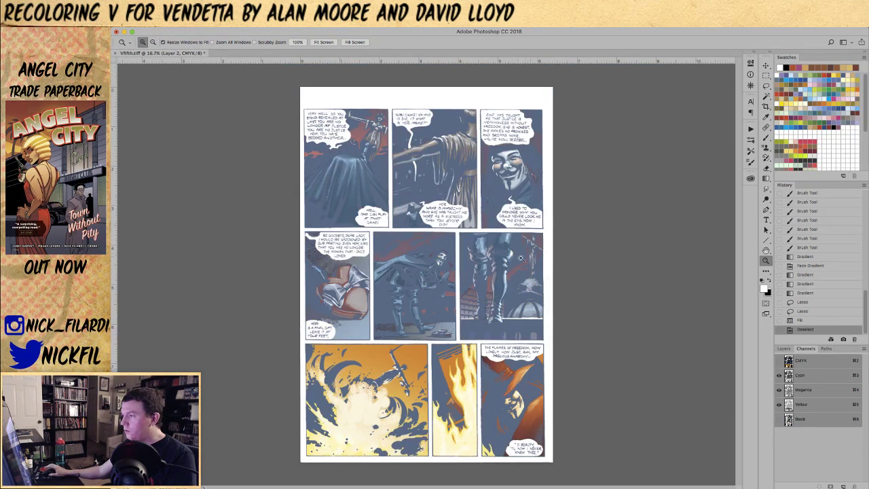
- Select the dark line art across the whole page with the Magic Wand, with Contiguous off
key("w")
left_click(449, 419)
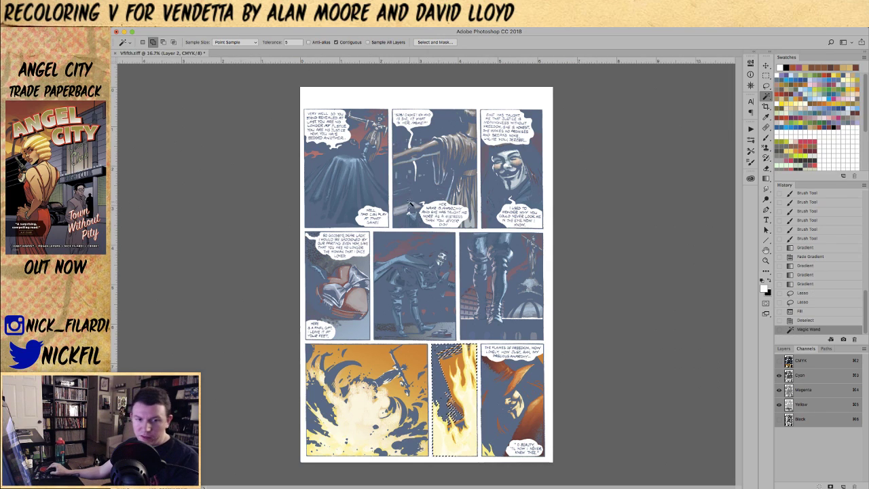
key("ctrl+d")
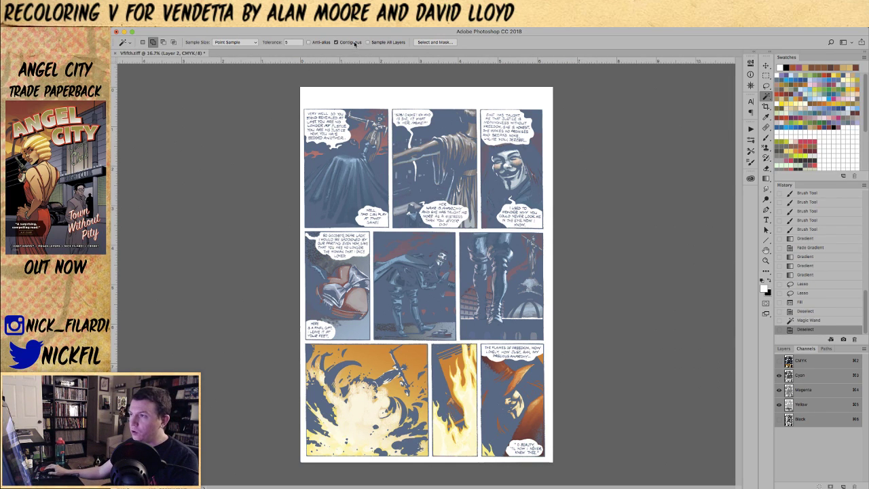
left_click(375, 166)
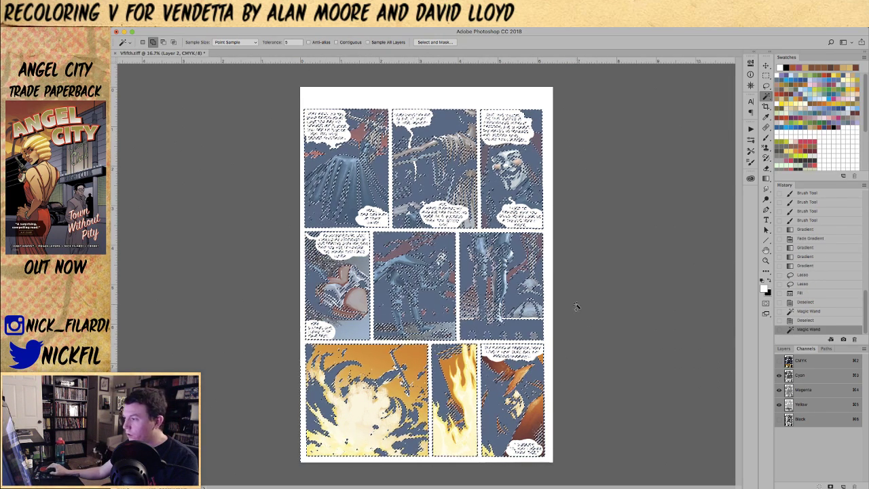
- Subtract the top two rows of panels from the selection so only the bottom row's line art stays selected
key("z")
left_click(440, 191)
scroll(439, 190, "down", 1)
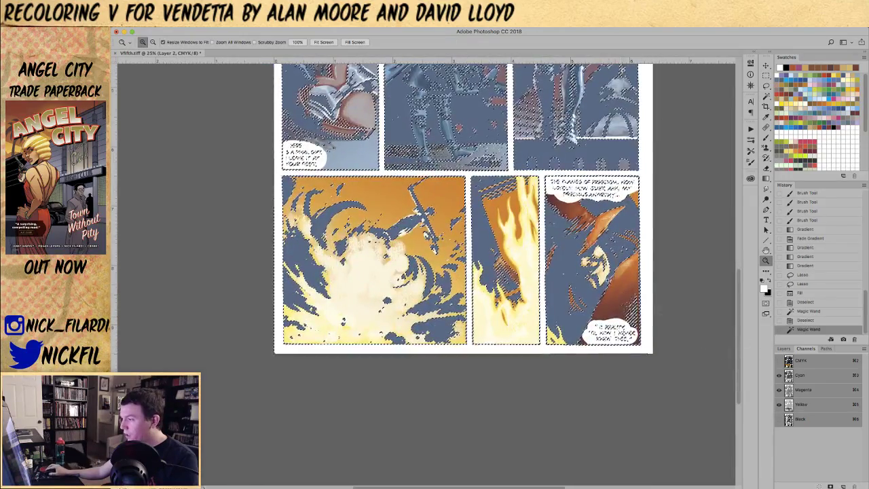
left_click(440, 190, "alt")
key("m")
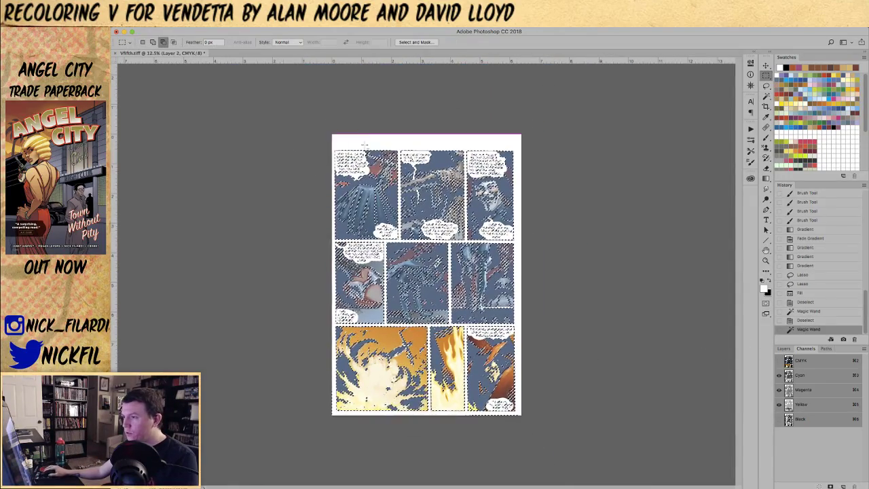
left_click_drag(400, 151, 572, 325)
key("z")
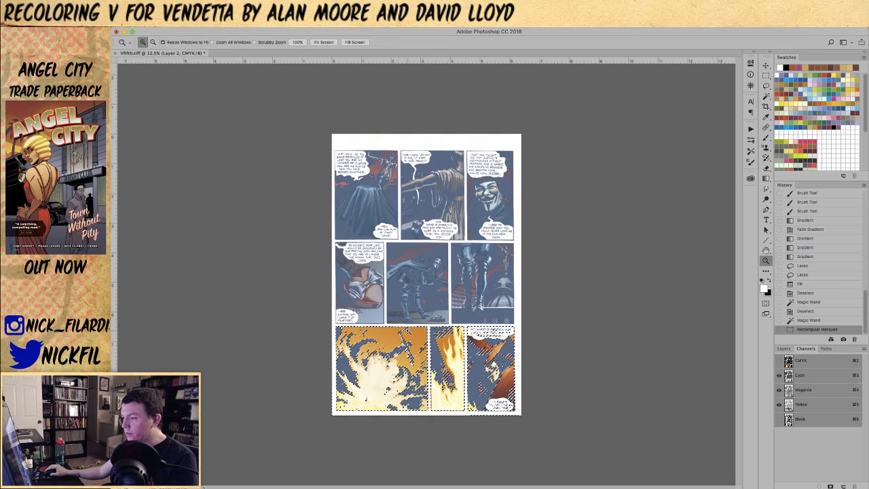
left_click(572, 325)
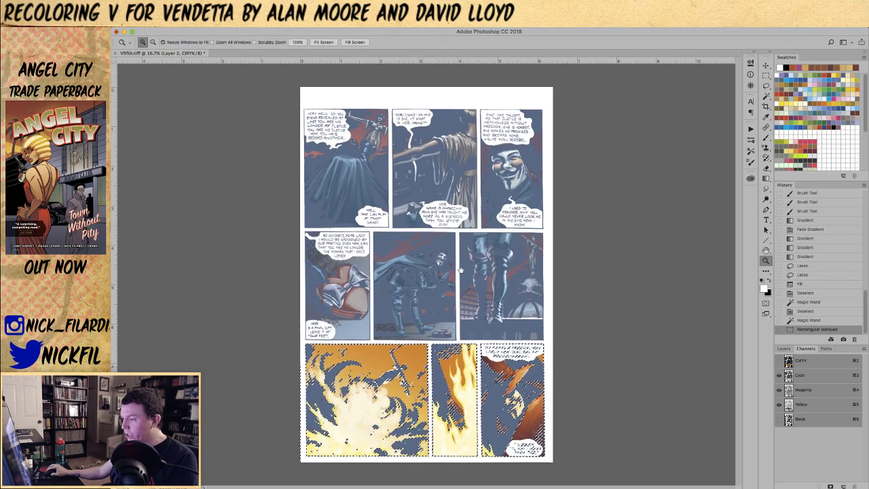
- Fill the selected bottom-row line art with a rich black of C 40, M 80, Y 60, K 100, and deselect
left_click(764, 286)
type("40")
key("Tab")
type("80")
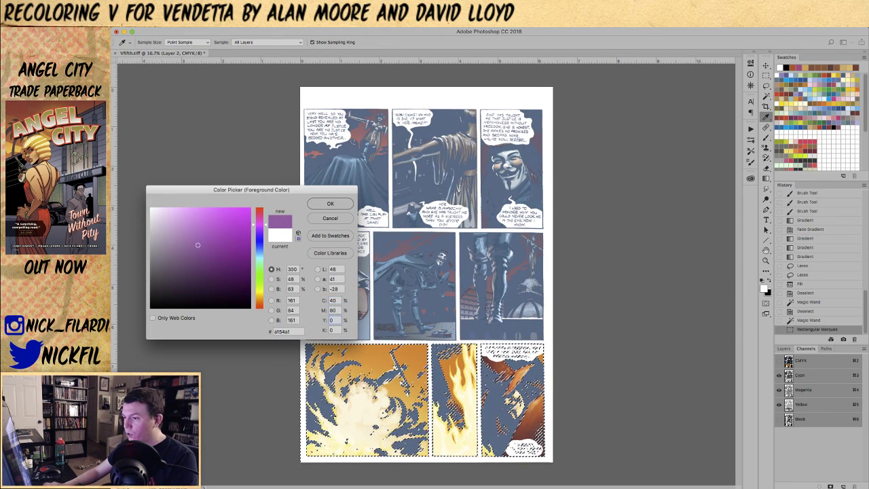
key("Tab")
type("60")
key("Tab")
type("100")
key("Return")
key("alt+BackSpace")
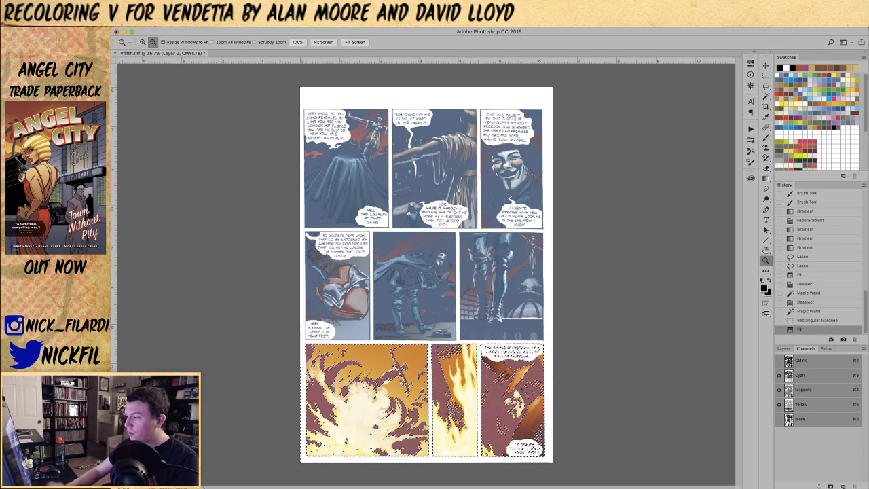
key("ctrl+d")
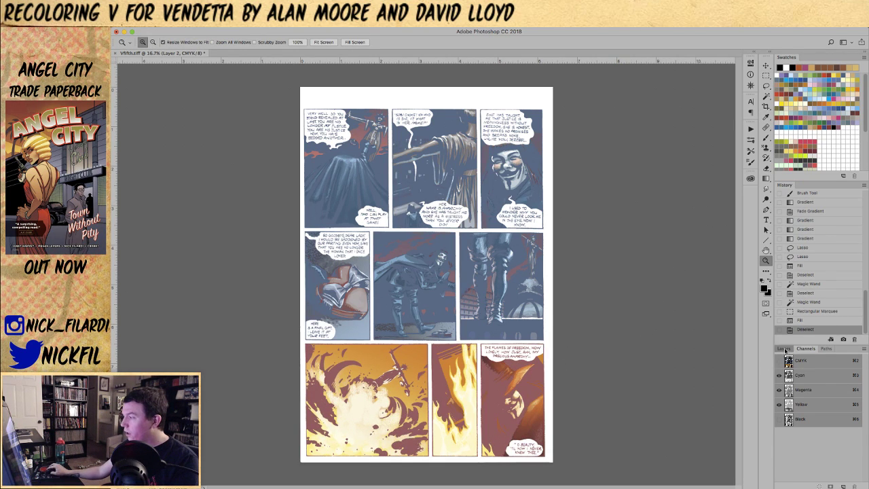
- With all channels showing again, add a new layer above Layer 2 in Screen blend mode
left_click(784, 348)
key("super+2")
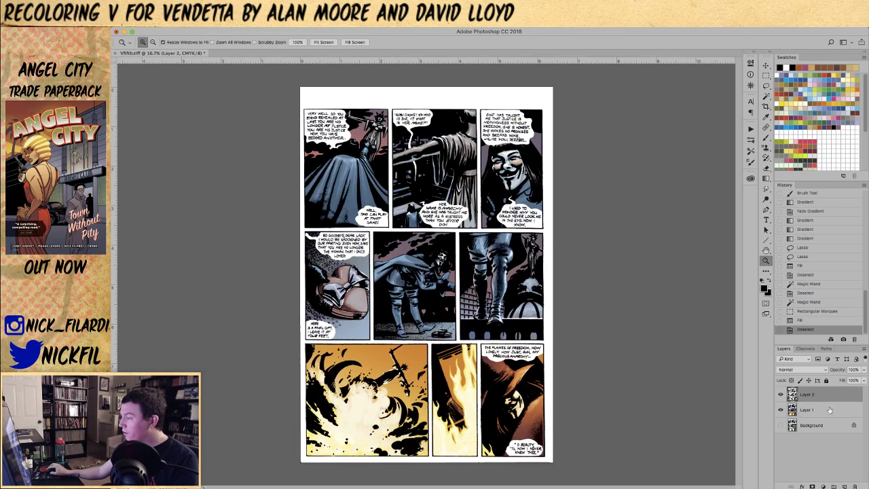
left_click(844, 486)
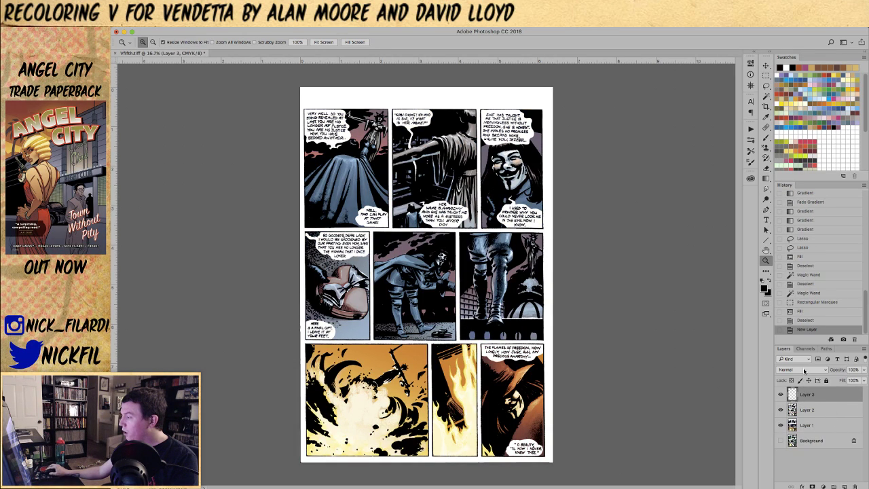
left_click(804, 370)
left_click(790, 407)
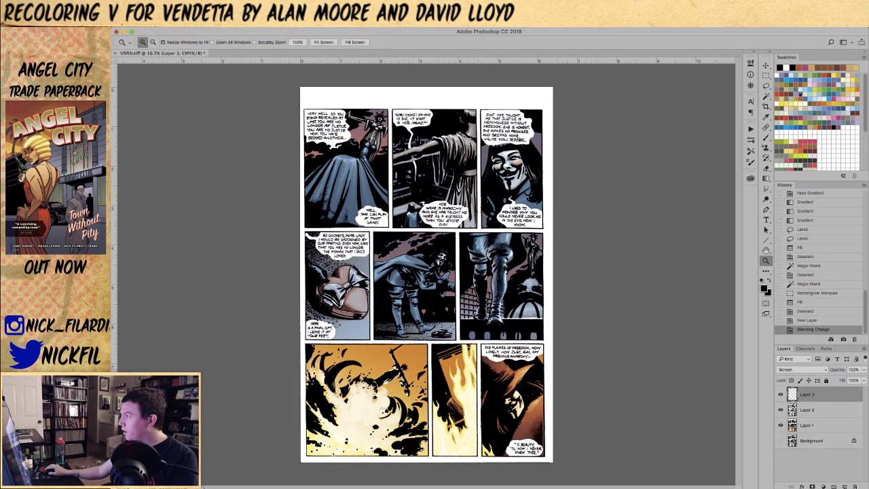
- Build a glow over the explosion in the first bottom-row panel with golden-orange radial gradients in Screen mode, raising opacity to 100%
left_click(800, 96)
left_click(329, 434)
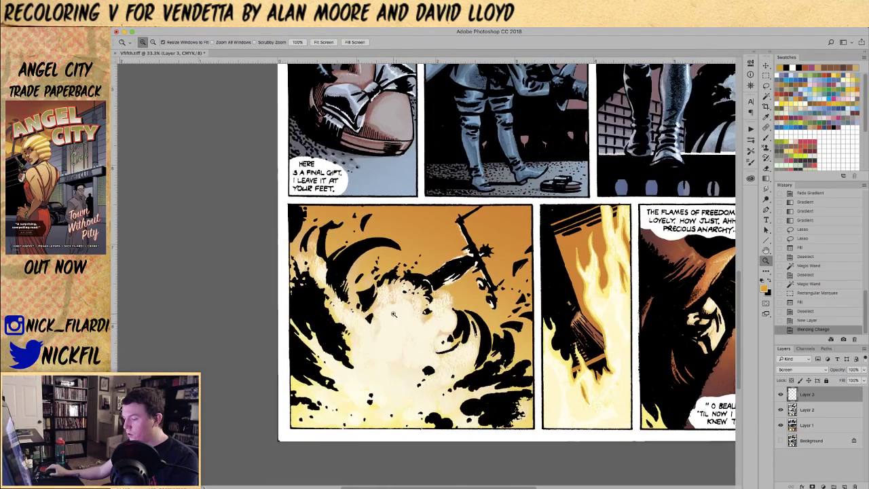
key("g")
left_click(267, 43)
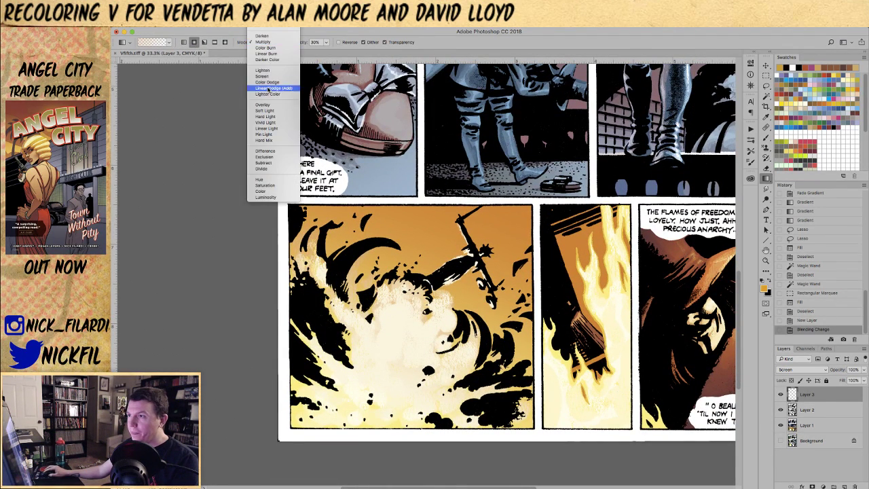
left_click(269, 80)
mouse_move(448, 185)
left_mouse_down()
mouse_move(407, 328)
mouse_move(456, 190)
left_mouse_up()
key("0")
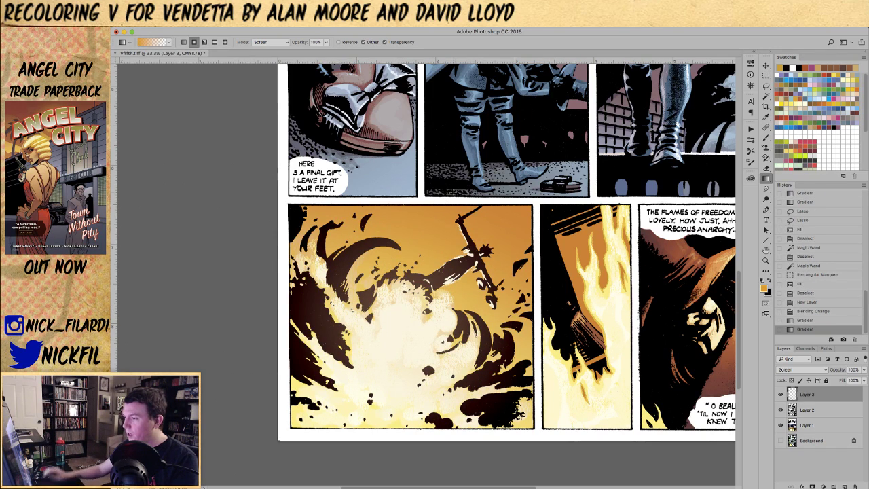
left_click_drag(403, 319, 403, 319)
key("z")
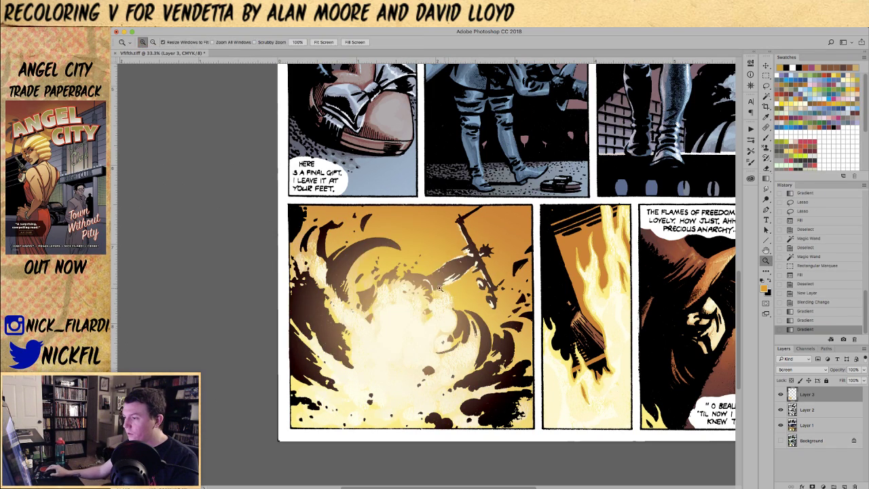
left_click(432, 311, "alt")
key("g")
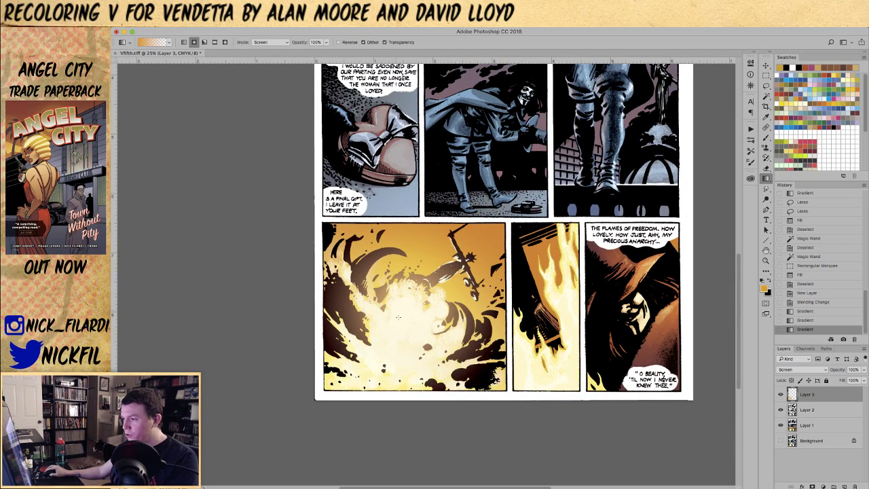
left_click_drag(444, 222, 445, 220)
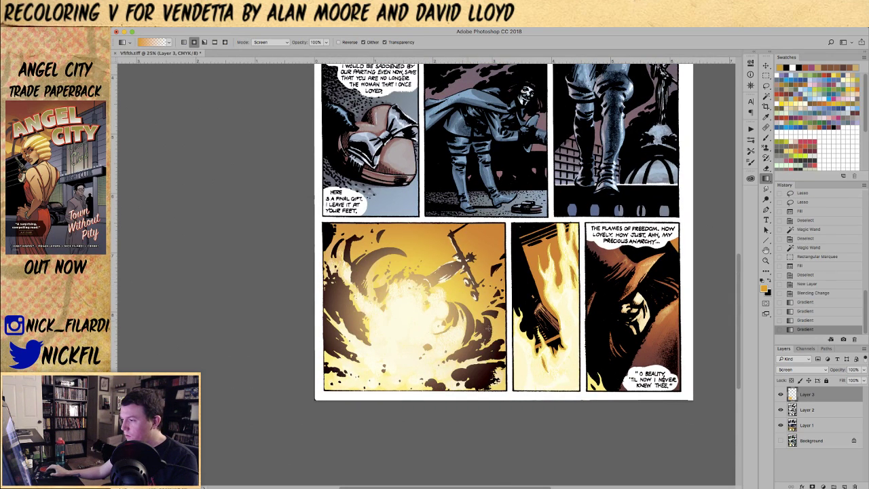
- Add golden-orange radial glows over the burning middle panel and the fire-facing left edge of the last panel
left_click_drag(563, 296, 528, 290)
left_click_drag(551, 362, 556, 339)
key("z")
left_click(544, 328, "alt")
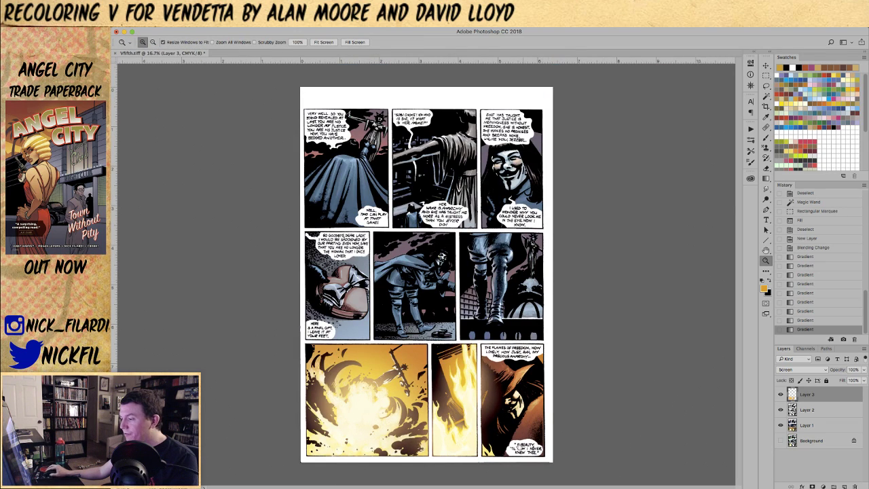
left_click(519, 447)
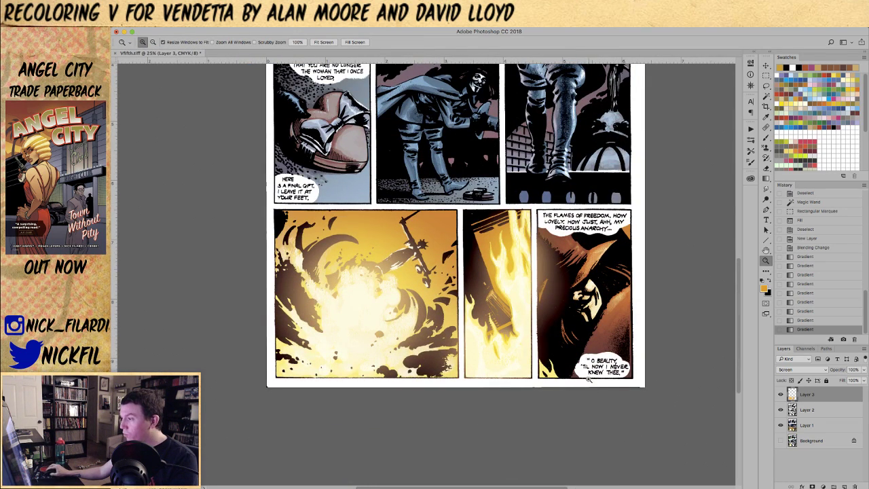
- Try shifting the glow layer's hue to about -17 with Hue/Saturation, and cancel the adjustment
key("w")
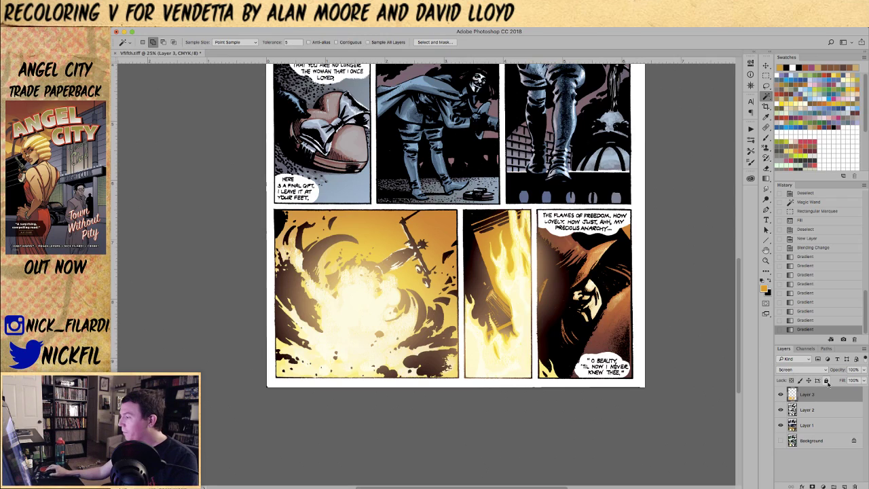
key("ctrl+u")
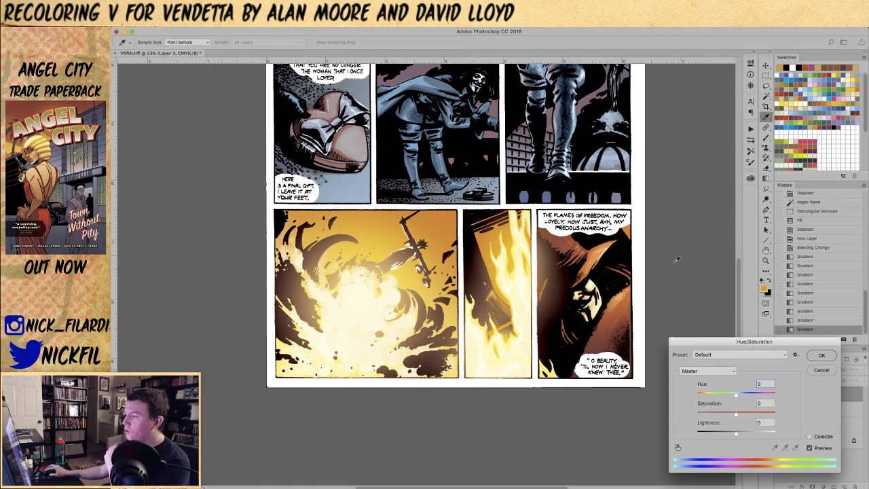
mouse_move(727, 395)
left_mouse_down()
mouse_move(746, 394)
mouse_move(727, 393)
left_mouse_up()
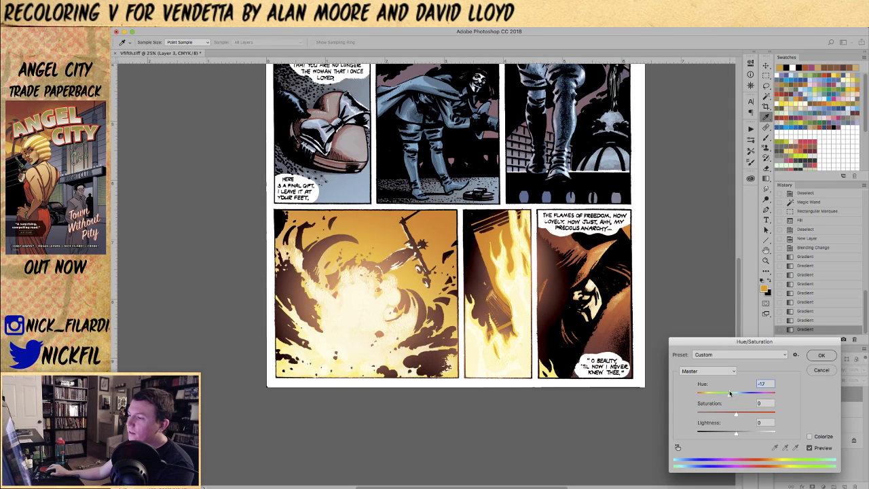
left_click(821, 370)
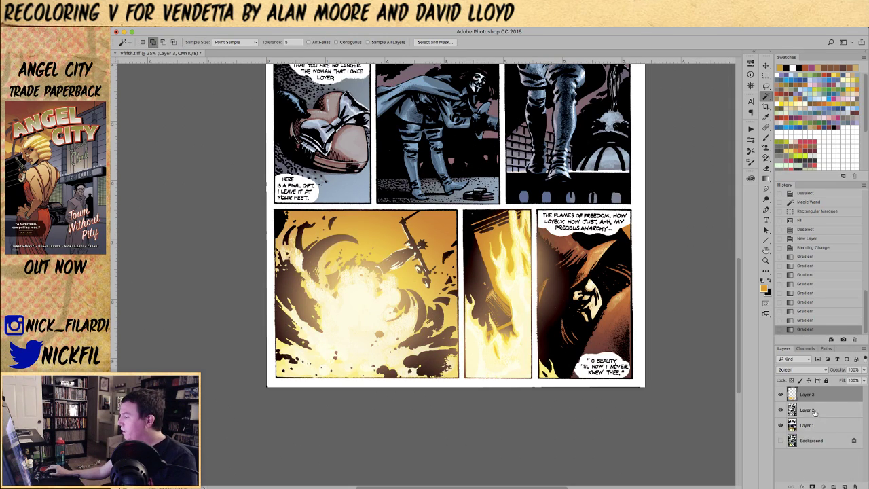
- On Layer 2, reselect the black line art throughout the page with the Magic Wand
left_click(812, 410)
left_click(640, 378)
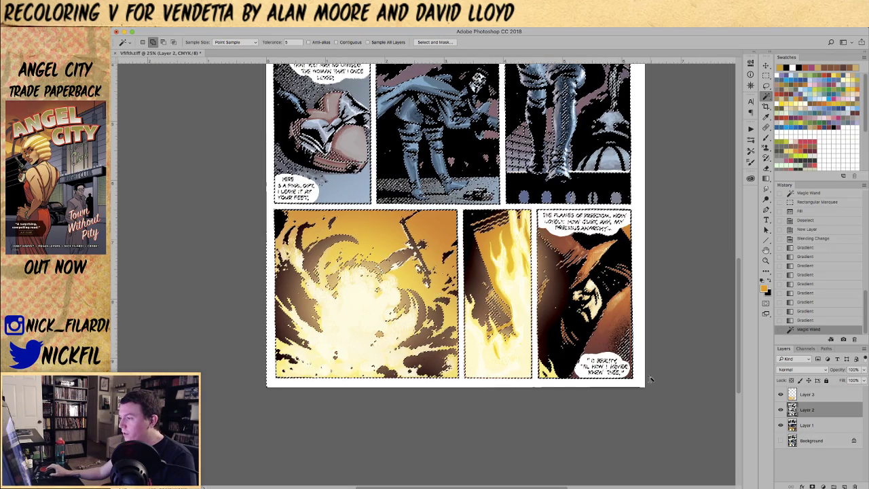
key("super+d")
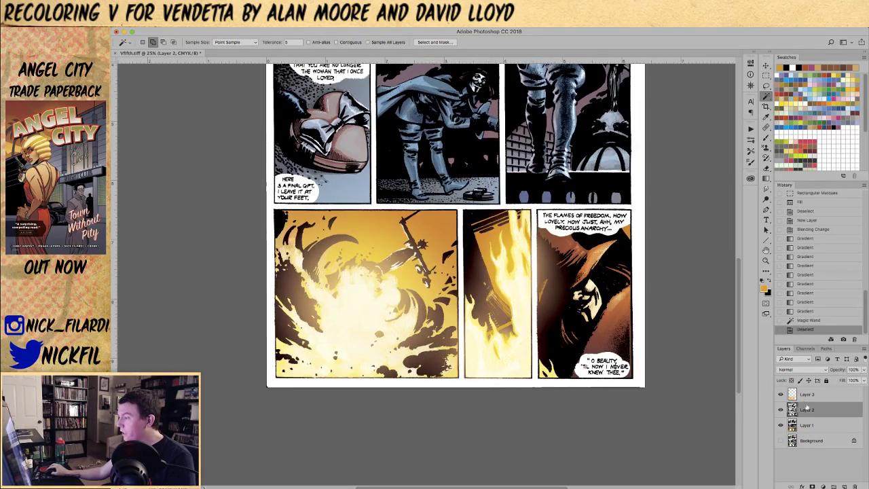
left_click(562, 294)
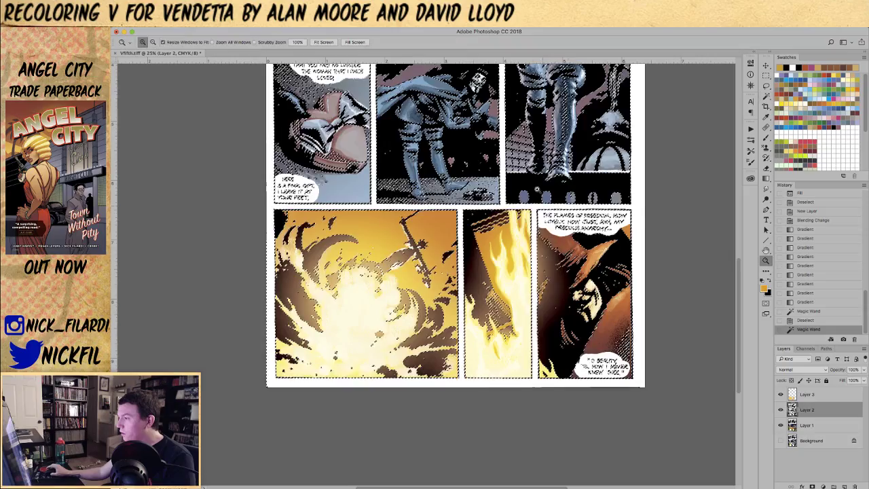
- Remove the upper two panel rows from the line-art selection, keeping only the fire panels selected
key("z")
left_click(414, 113, "alt")
key("m")
left_click_drag(426, 134, 626, 324)
key("z")
left_click(368, 399)
left_click(367, 399)
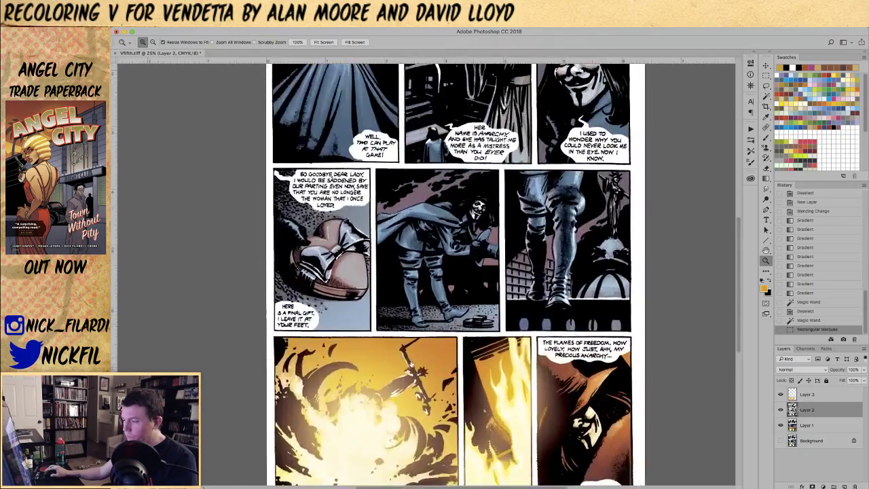
left_click_drag(368, 399, 385, 308)
- Fill the selected fire-panel line art with a rich black of C20 M80 Y80 K100, and clear the selection
left_click(763, 287)
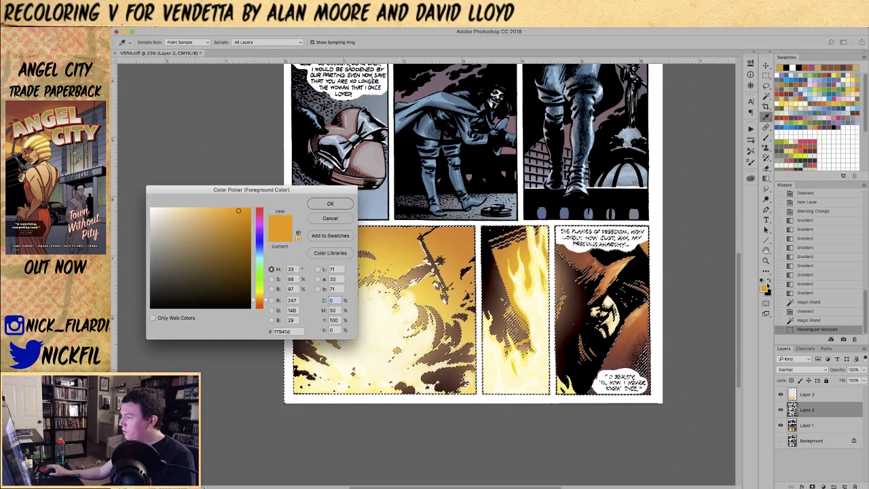
type("20")
key("Tab")
type("80")
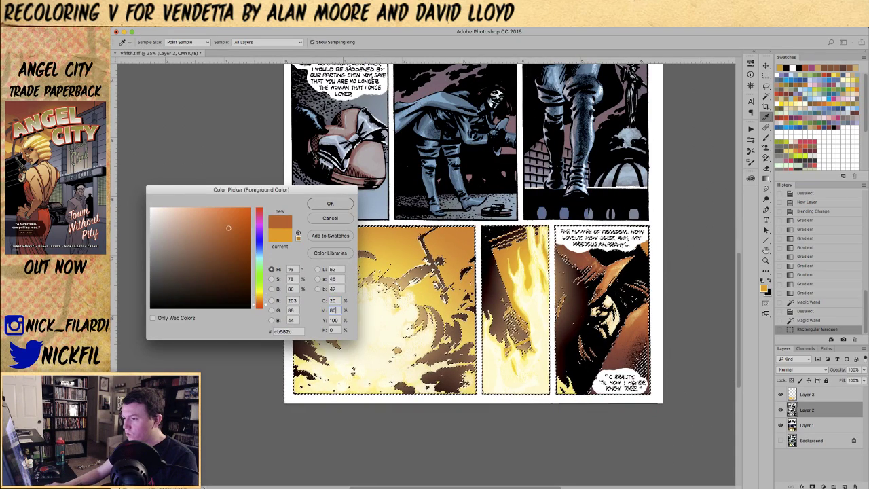
key("Tab")
type("80")
key("Tab")
type("100")
key("Return")
key("alt+BackSpace")
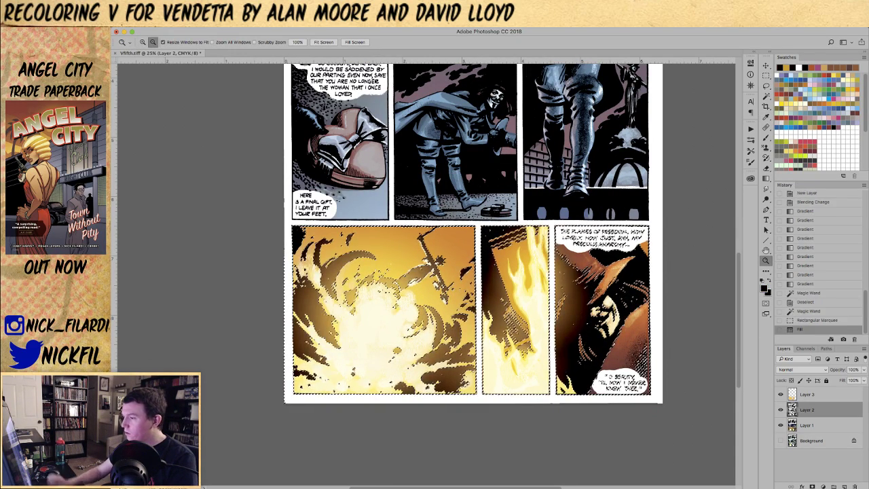
key("super+d")
- Choose pale yellow as the foreground colour and add a new layer above Layer 3
key("z")
left_click(493, 310, "alt")
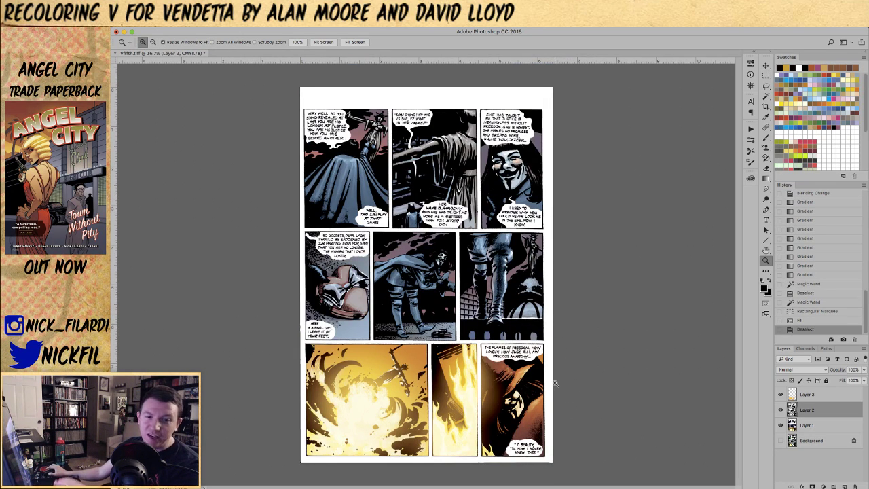
left_click(430, 329)
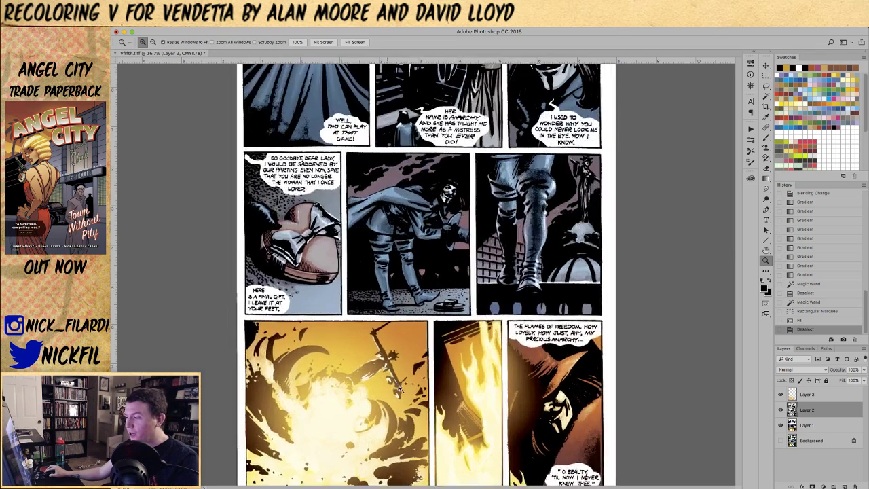
left_click(798, 100)
left_click(807, 396)
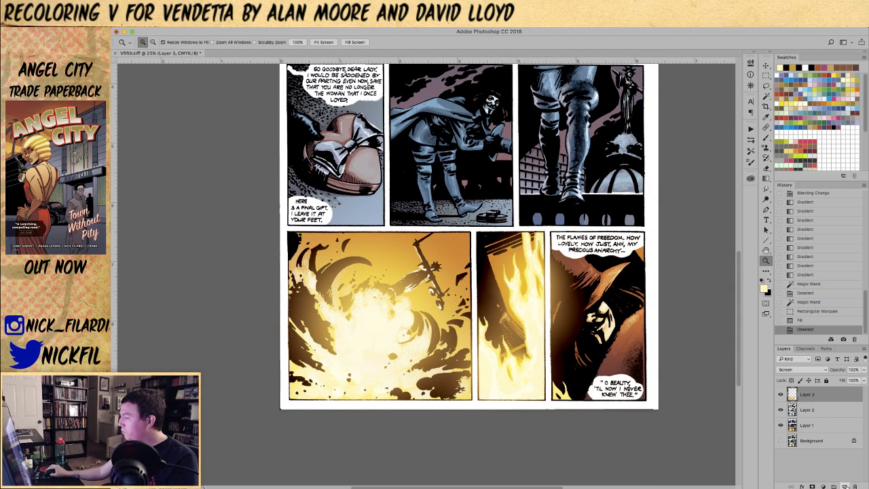
left_click(845, 486)
right_click(420, 224)
left_click(513, 296)
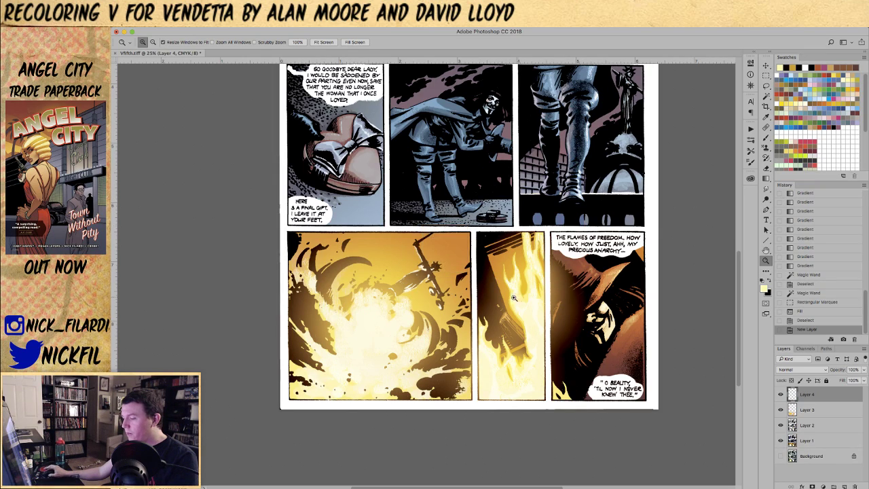
- Switch to the Brush tool and save the page file
key("b")
right_click(399, 251)
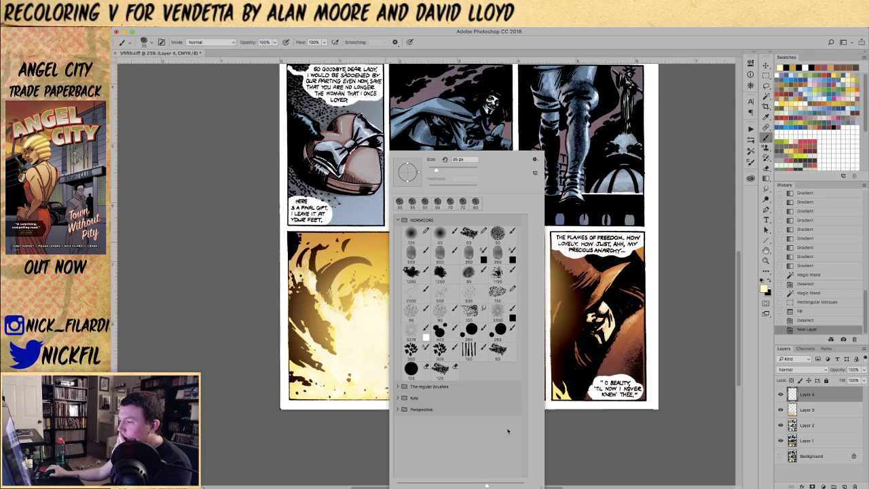
left_click(571, 429)
key("ctrl+s")
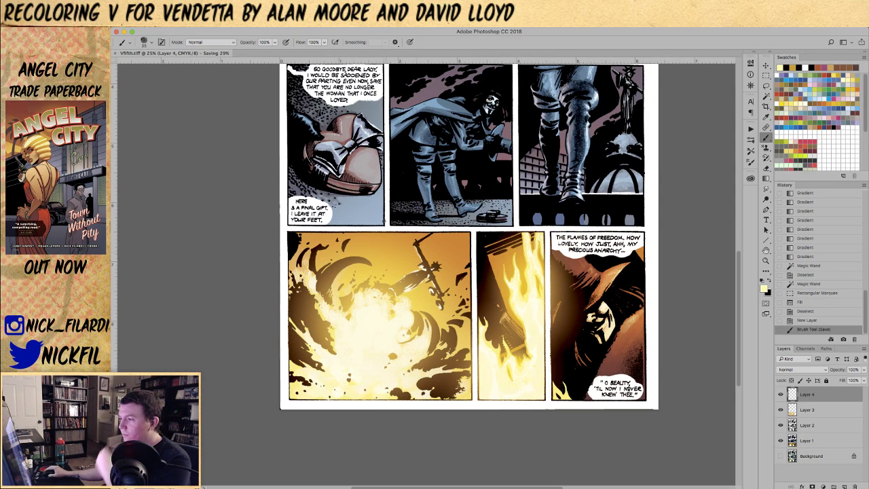
- Stamp pale yellow sparks over the fire panels using the 2500 px speckle brush at 100% opacity
right_click(400, 215)
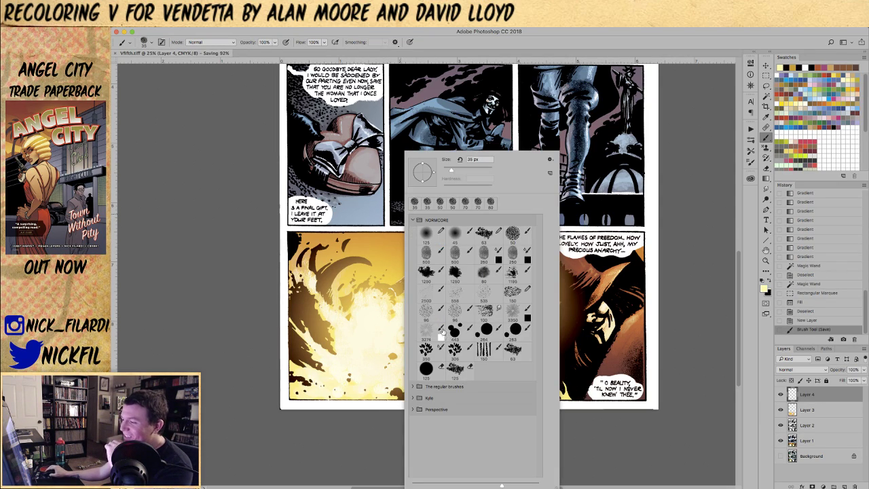
left_click(426, 290)
left_click(812, 395)
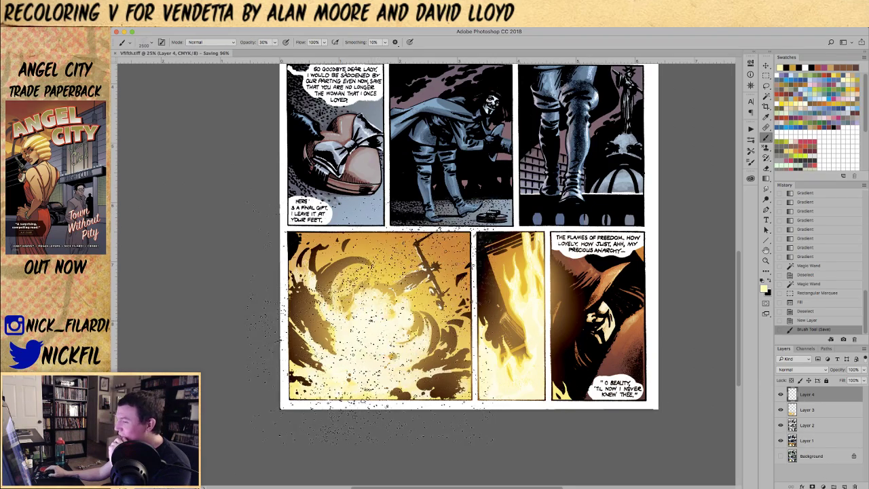
key("0")
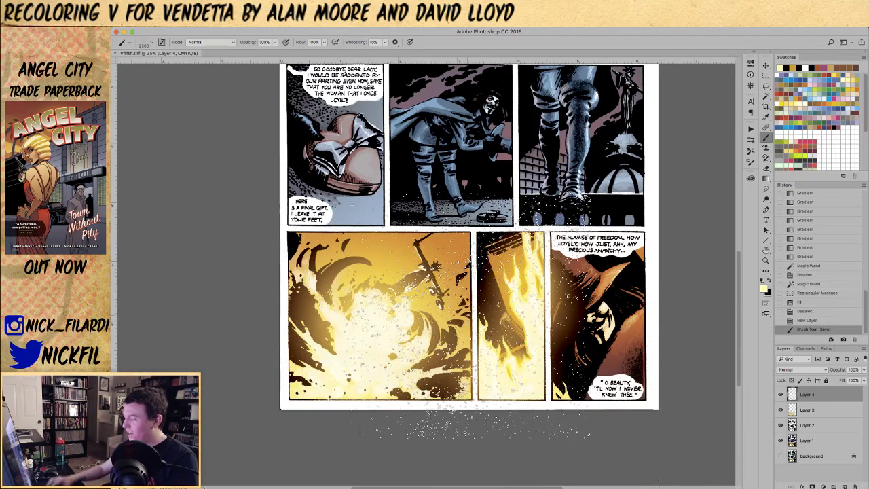
left_click(407, 303)
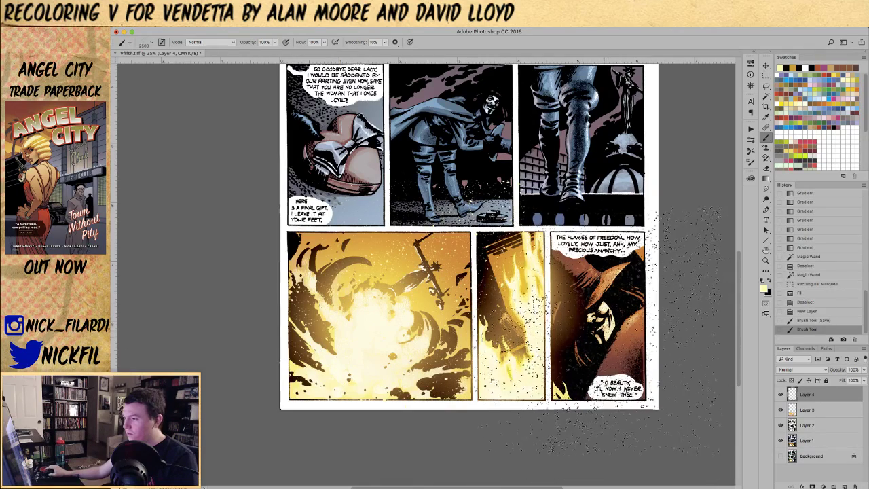
left_click(530, 279)
- Delete the stray sparks above the fire panels inside a rectangular selection across the middle row, and deselect
key("z")
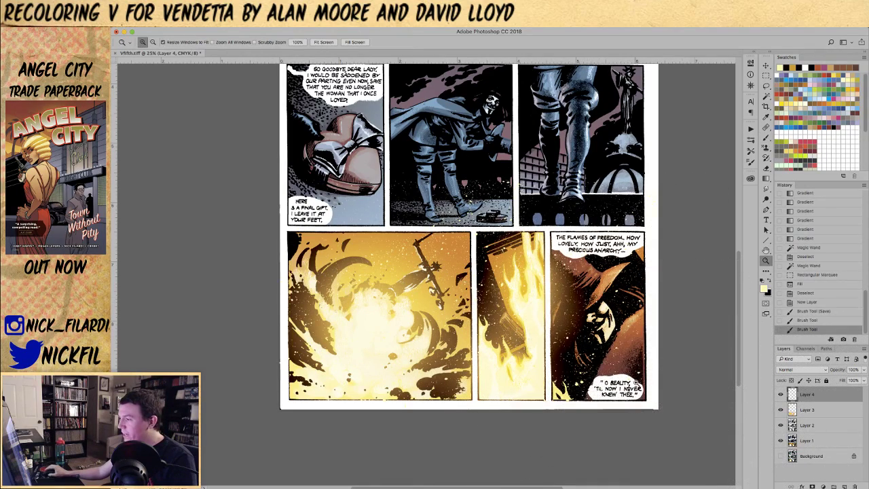
key("m")
left_click_drag(273, 127, 692, 230)
key("Delete")
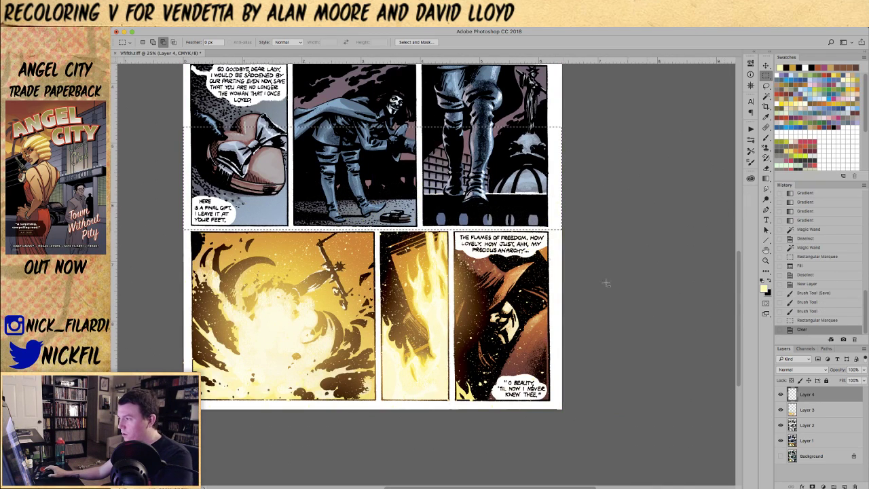
scroll(699, 306, "left", 5)
key("ctrl+d")
- Select the white gutters on the Background with a contiguous Magic Wand, expand the selection once, and clear its sparks from Layer 4
key("w")
left_click(815, 457)
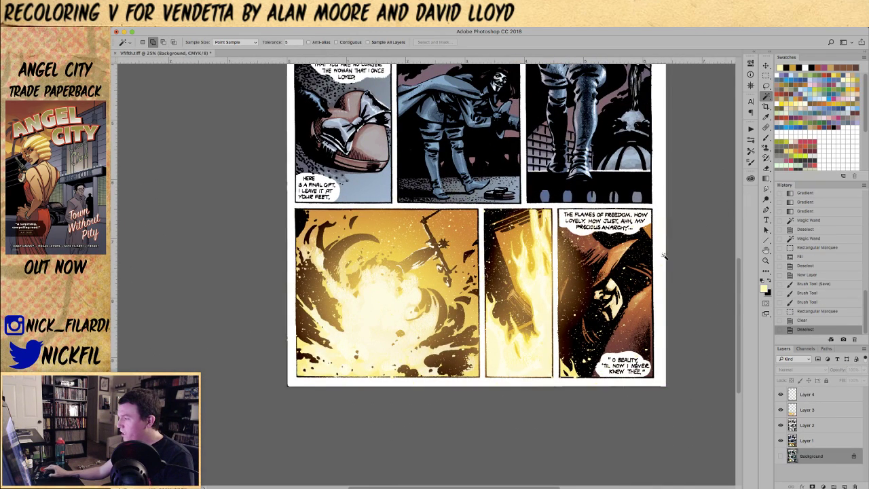
left_click(659, 248)
key("ctrl+d")
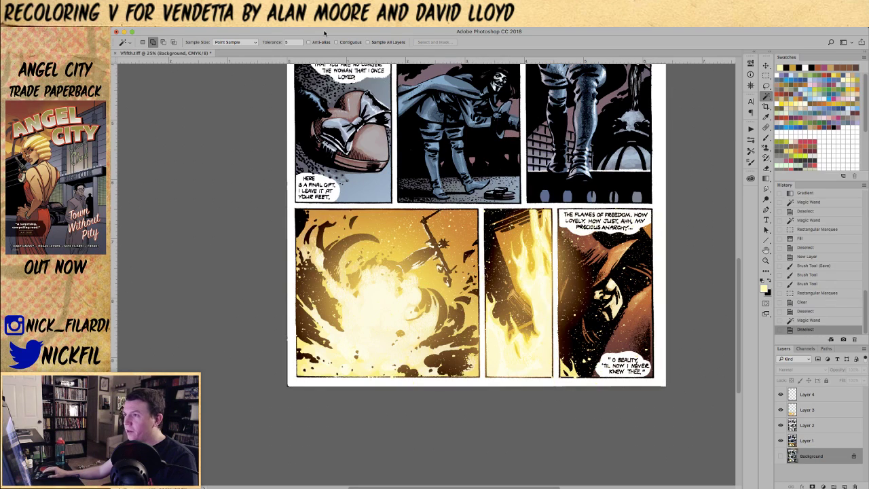
left_click(291, 161)
key("F2")
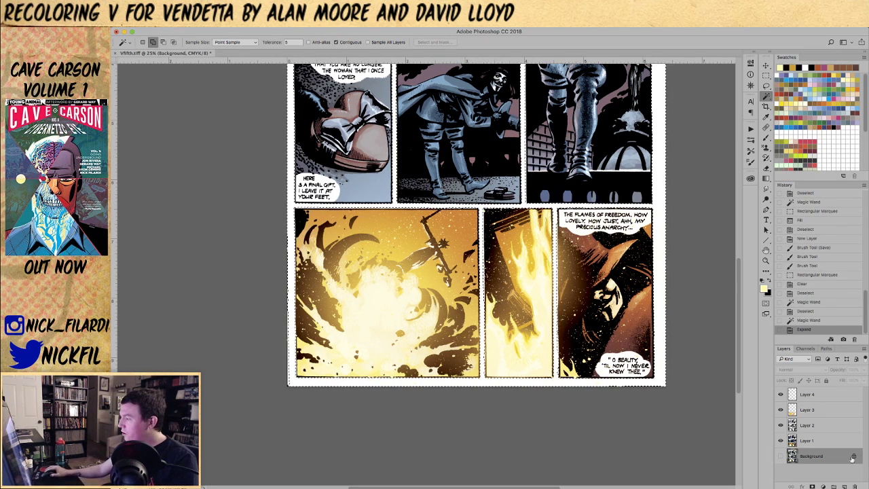
left_click(824, 395)
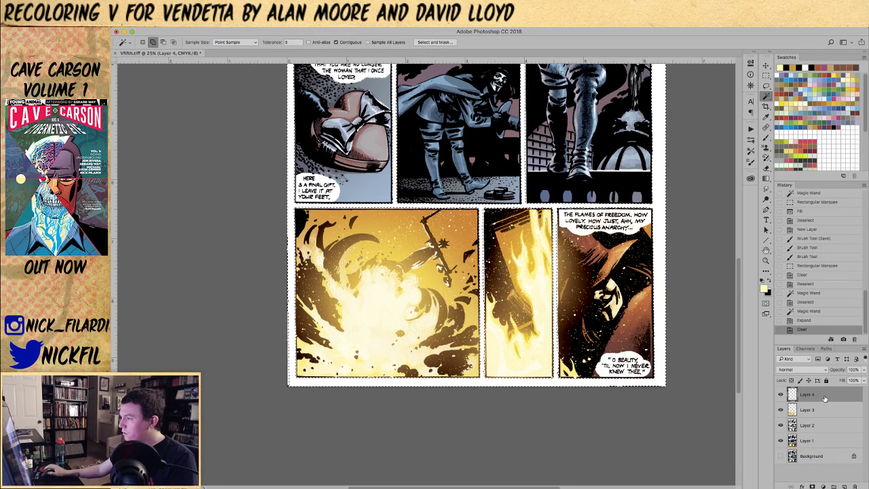
key("Delete")
key("ctrl+d")
- Reselect the gutters from Layer 1, expand the selection three times, and delete the remaining border sparks on Layer 4
left_click(806, 441)
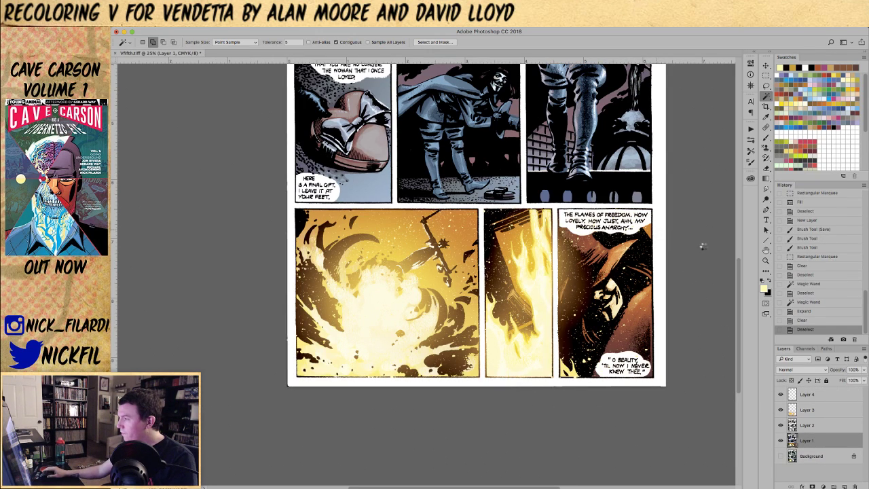
key("F2")
key("F2")
key("F2")
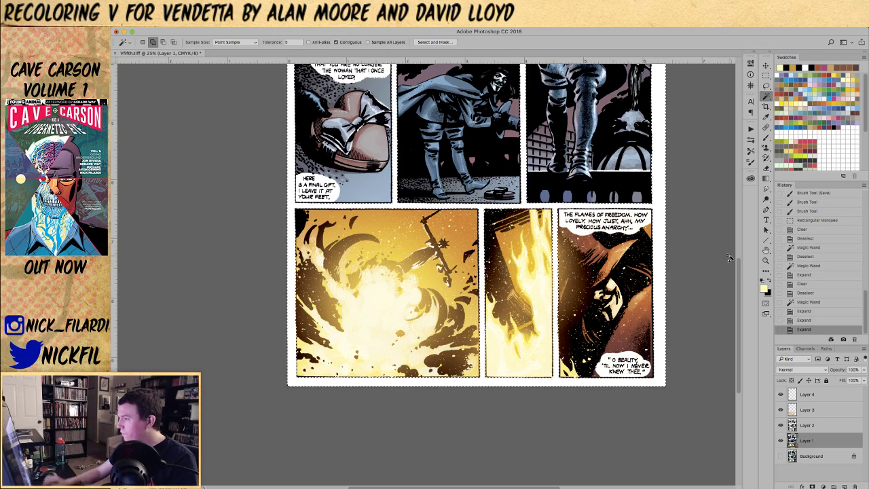
left_click(818, 395)
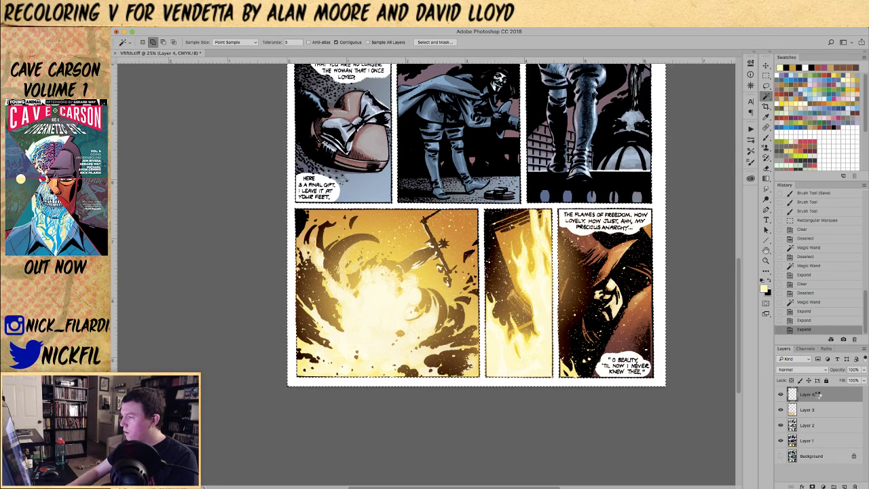
key("Delete")
key("ctrl+d")
- Give the Eraser the textured 63 px brush, erase sparks near the explosion's falling figure, and set its mode to Pencil
key("b")
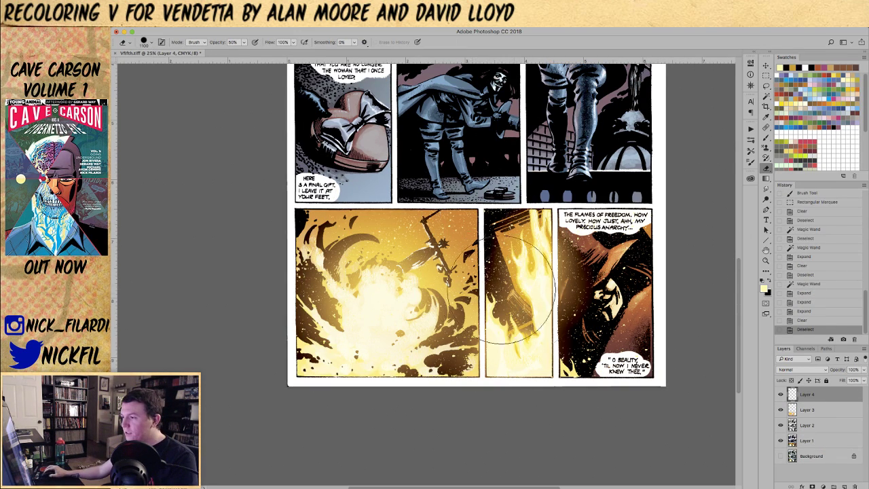
scroll(478, 321, "right", 2)
scroll(478, 322, "down", 1)
scroll(477, 322, "right", 1)
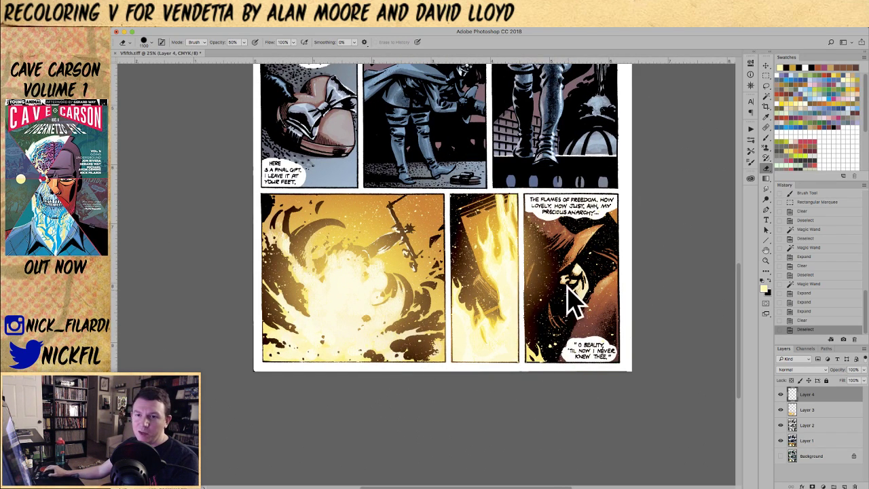
scroll(454, 258, "right", 2)
scroll(455, 257, "up", 1)
scroll(454, 257, "up", 1)
scroll(454, 257, "right", 1)
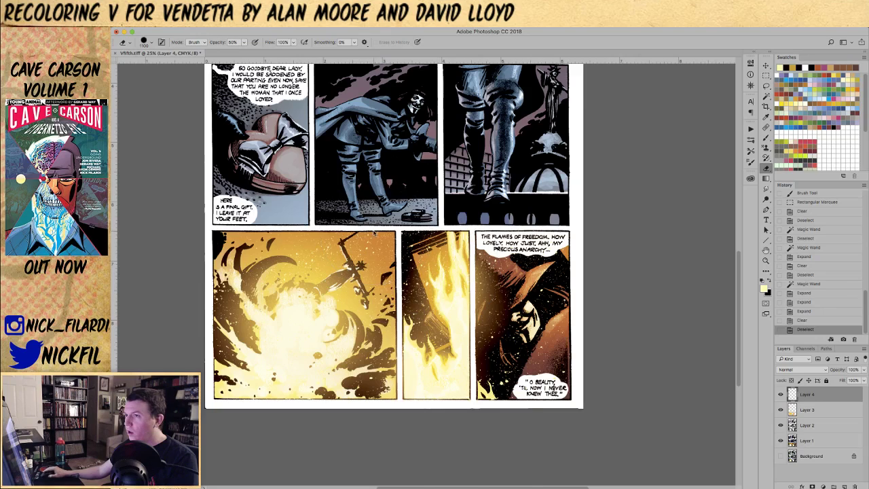
right_click(390, 184)
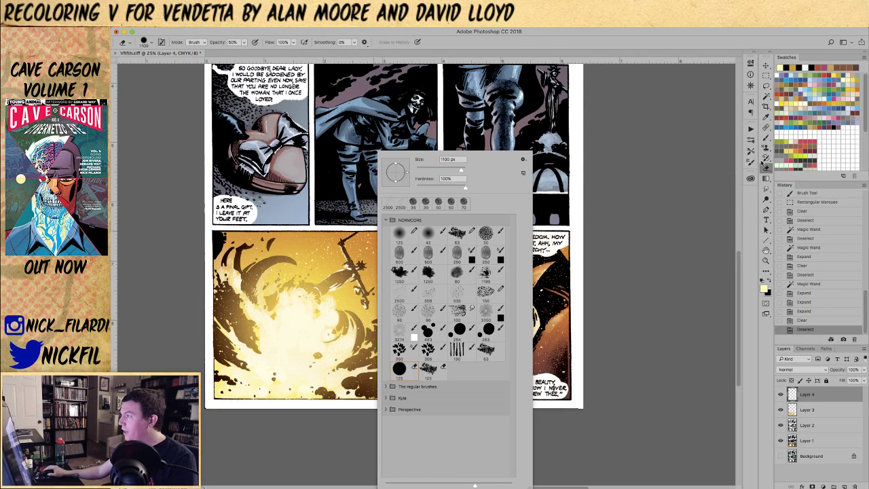
key("Escape")
right_click(556, 253)
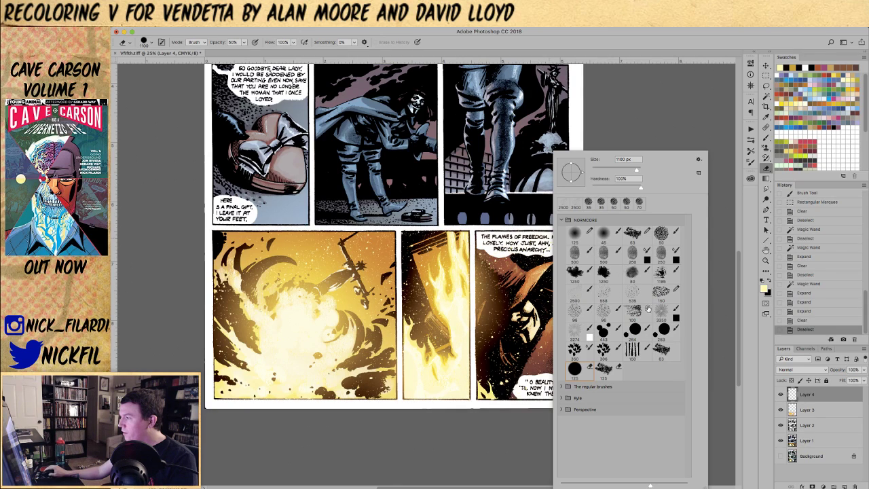
left_click(667, 355)
left_click(362, 265)
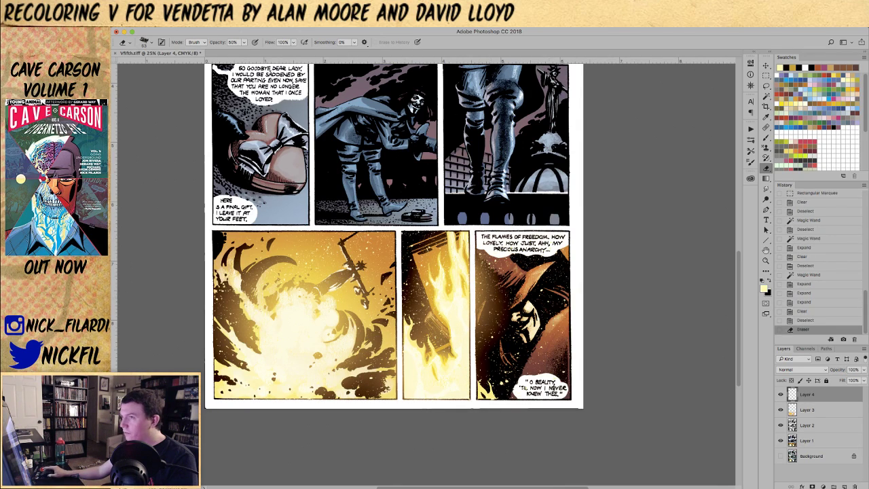
left_click(195, 42)
left_click(195, 51)
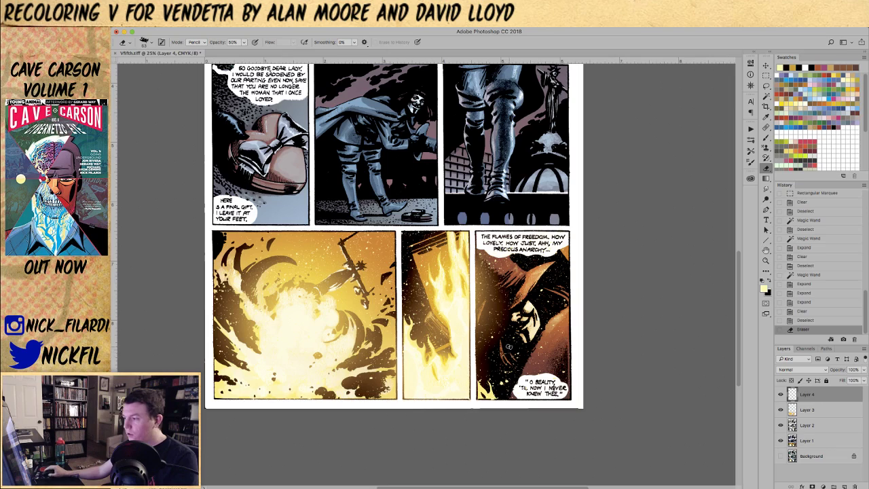
- Enlarge the eraser to 400 px and set its opacity to 100%, undoing the test stroke over the last panel
key("bracketright")
key("bracketright")
key("bracketright")
key("bracketright")
left_click(520, 312)
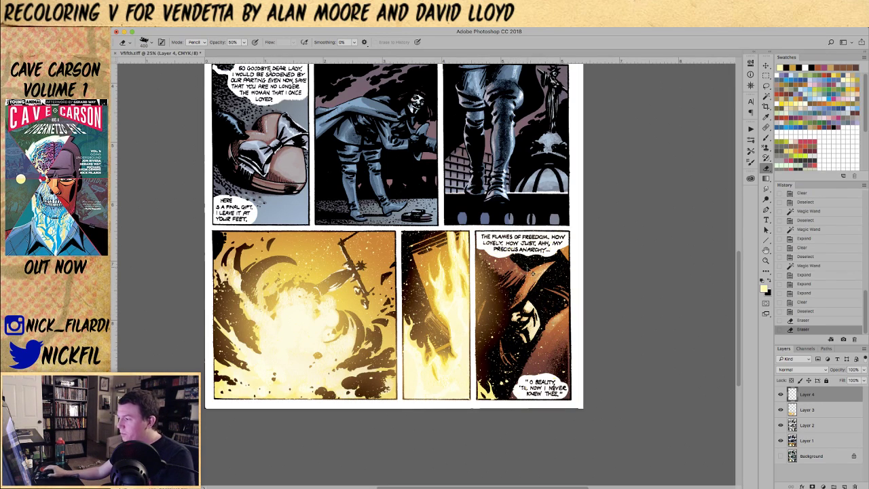
key("ctrl+z")
key("0")
- Erase the sparks covering the masked face, hat and cloak and those around the lower speech balloon in the last panel
left_click(537, 319)
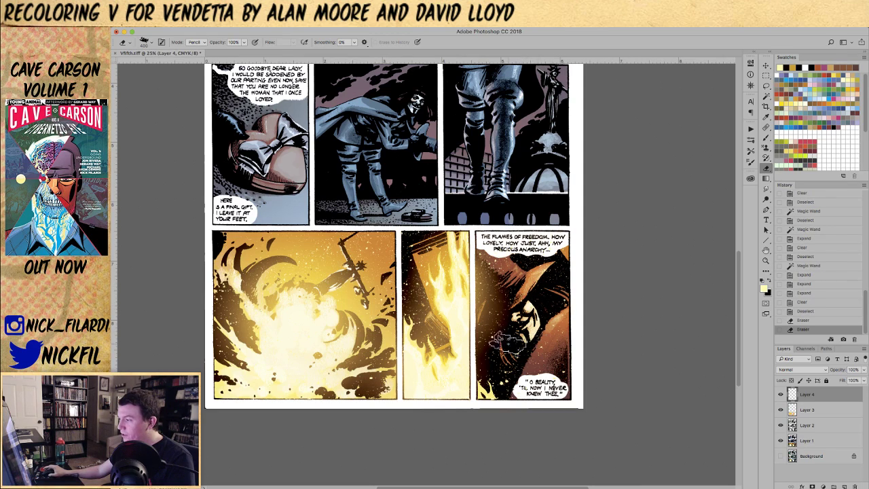
left_click(492, 309)
left_click(536, 314)
left_click(532, 369)
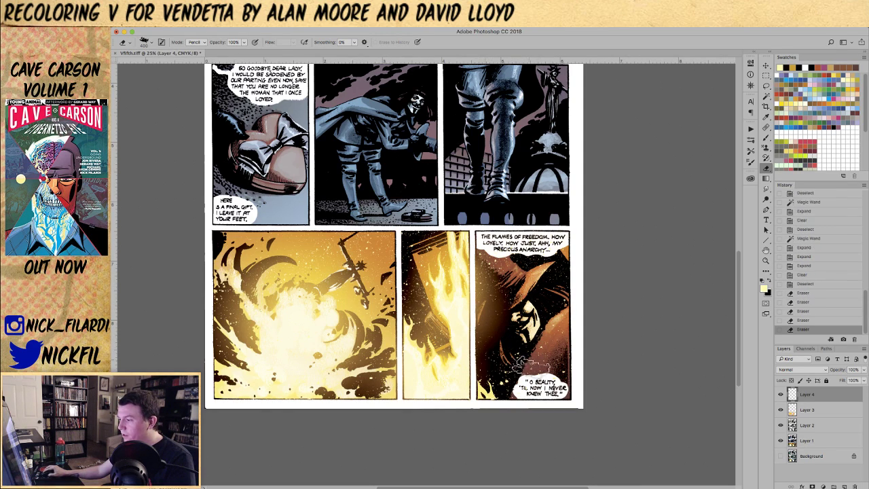
left_click(516, 367)
left_click(502, 363)
left_click(542, 338)
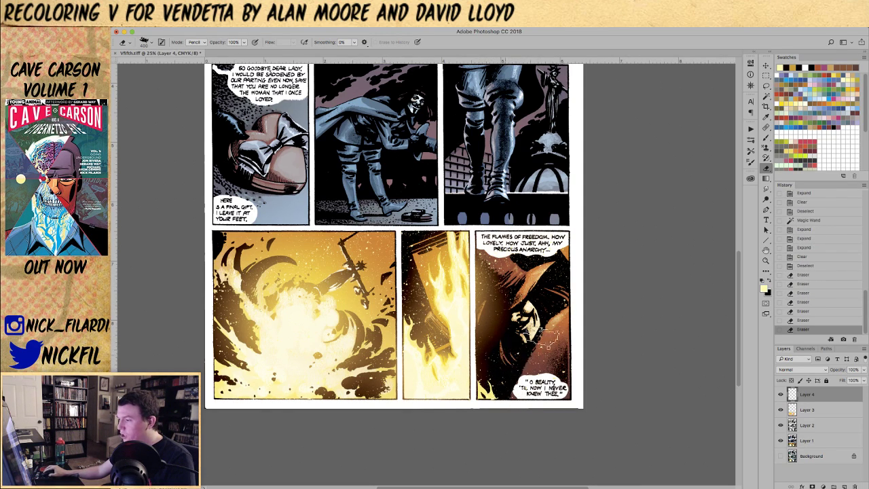
left_click(547, 367)
left_click(547, 377)
left_click(551, 370)
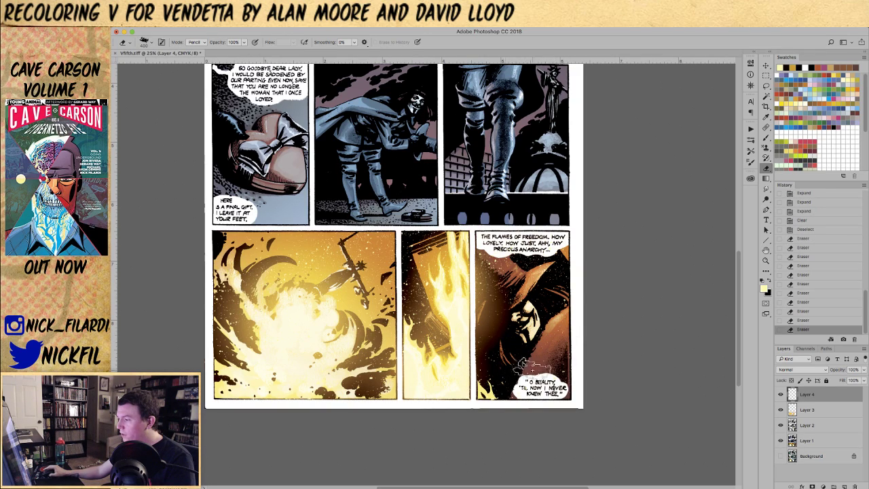
left_click(545, 380)
left_click(495, 278)
left_click(528, 305)
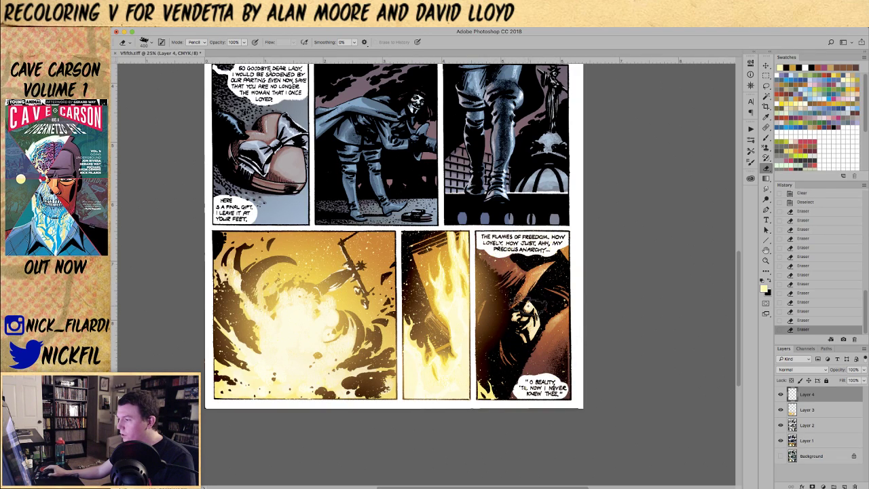
- Erase the leftover sparks around the masked figure in the last panel and beside the flames in the middle panel on Layer 4
left_click(531, 360)
left_click(559, 306)
key("z")
left_click(580, 390, "alt")
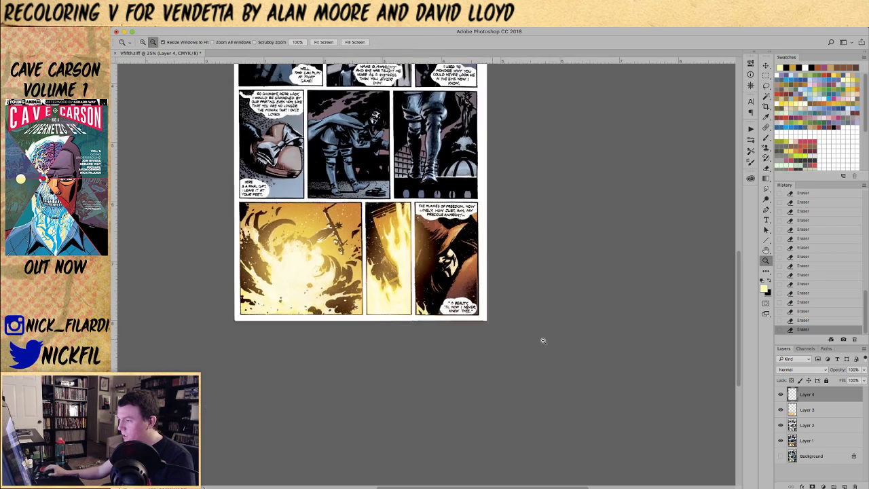
key("e")
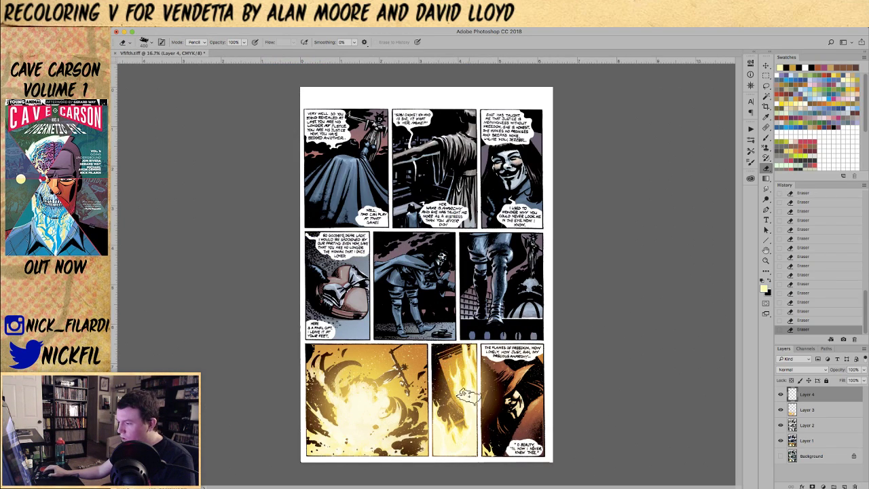
mouse_move(456, 367)
left_mouse_down()
mouse_move(423, 334)
mouse_move(453, 370)
mouse_move(459, 400)
mouse_move(382, 385)
mouse_move(385, 364)
mouse_move(408, 396)
left_mouse_up()
- Add golden orange radial glows over the masked face on Layer 3 at 50% gradient opacity, undoing the 100% attempt, and save the file
key("z")
left_click(589, 419)
mouse_move(592, 418)
left_mouse_down()
mouse_move(534, 425)
mouse_move(514, 328)
left_mouse_up()
left_click(809, 410)
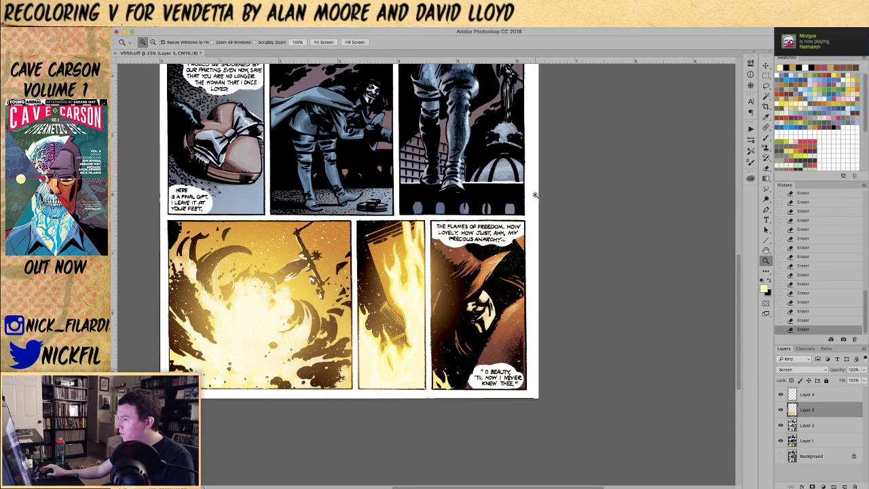
left_click(799, 94)
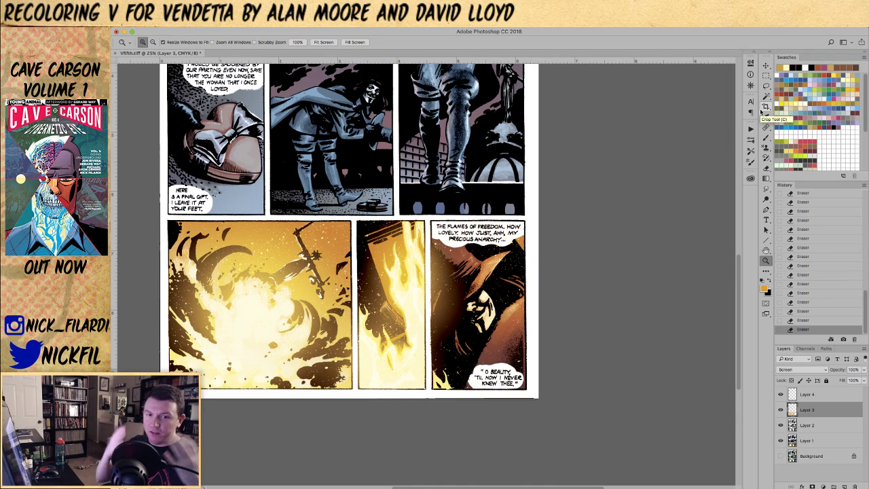
key("g")
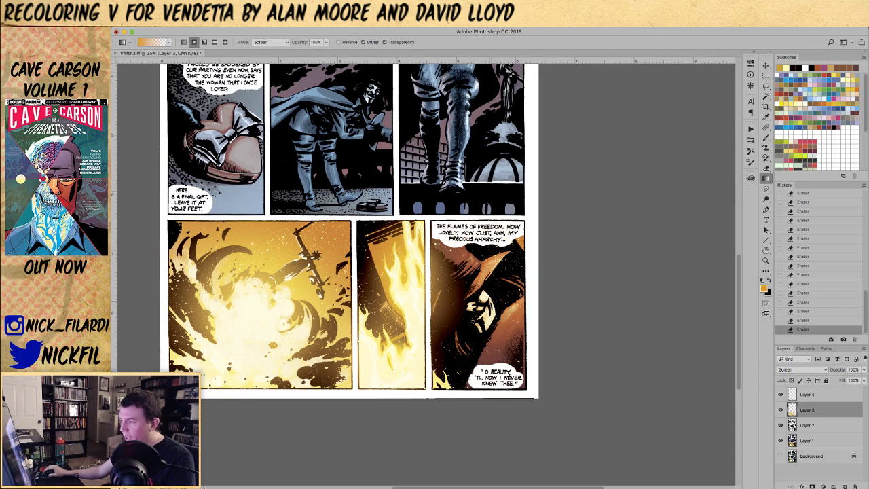
left_click_drag(488, 298, 483, 270)
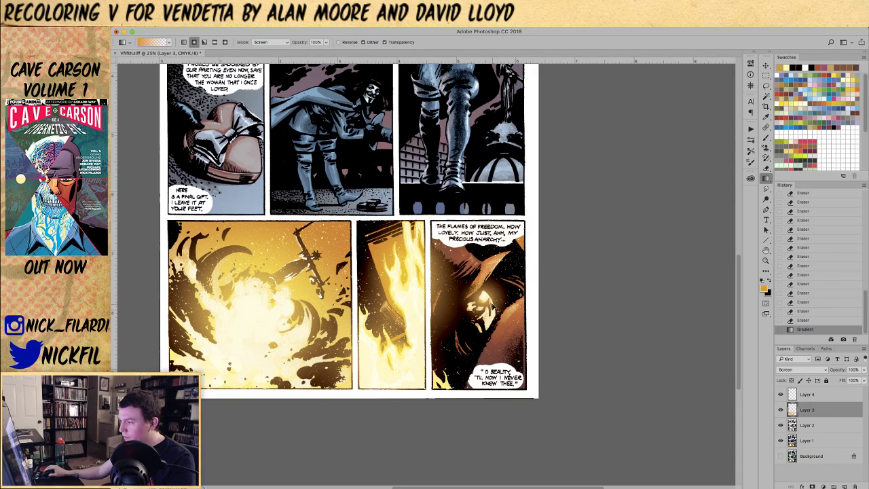
key("super+z")
key("5")
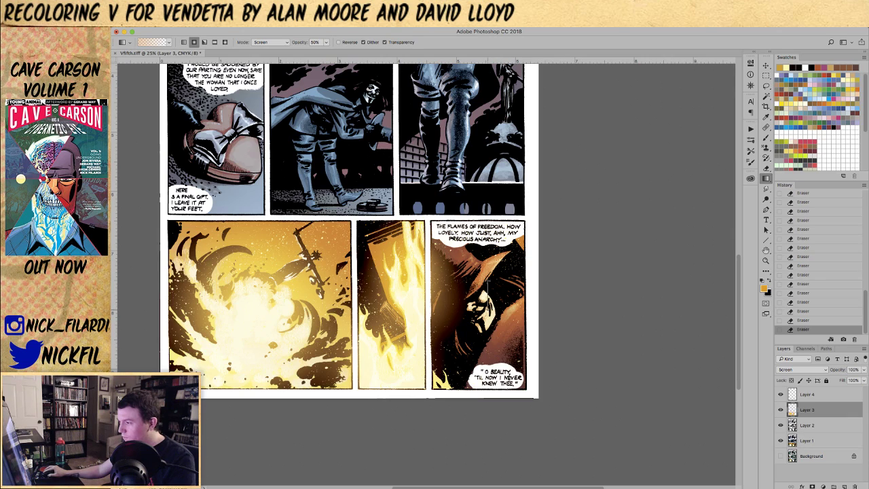
mouse_move(487, 304)
left_mouse_down()
mouse_move(488, 279)
mouse_move(499, 312)
left_mouse_up()
key("z")
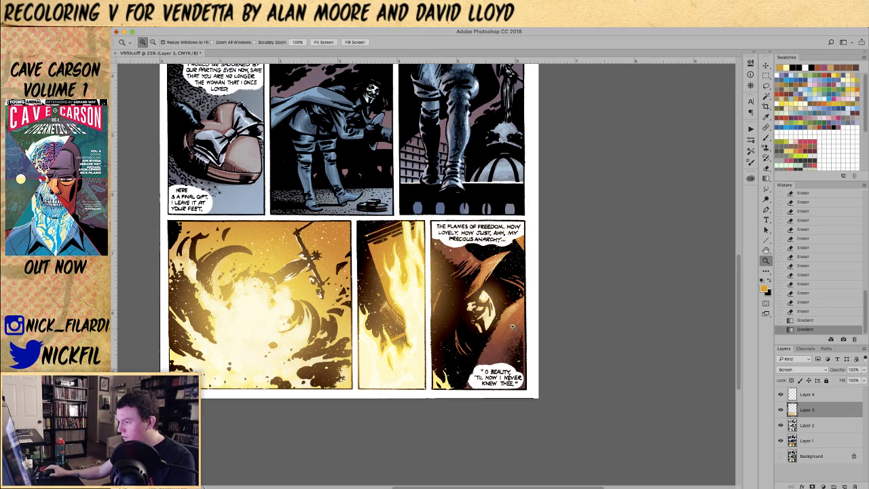
left_click(487, 264, "alt")
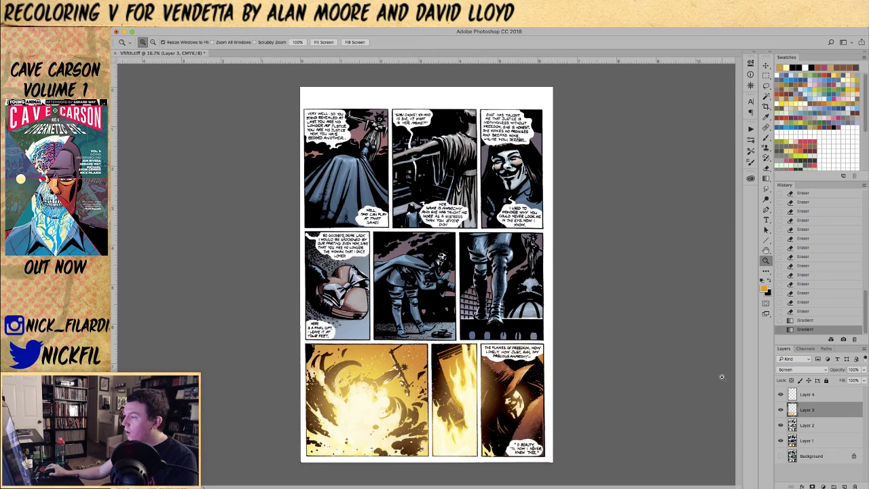
key("super+s")
- Place the library graphic Homemade texture 1 above Layer 1 and reposition it so it covers the whole comic page
left_click(805, 425)
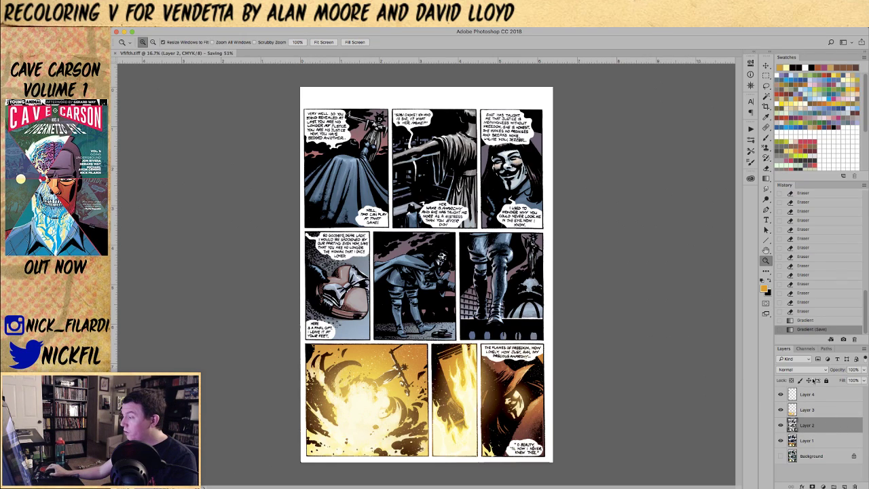
left_click(816, 443)
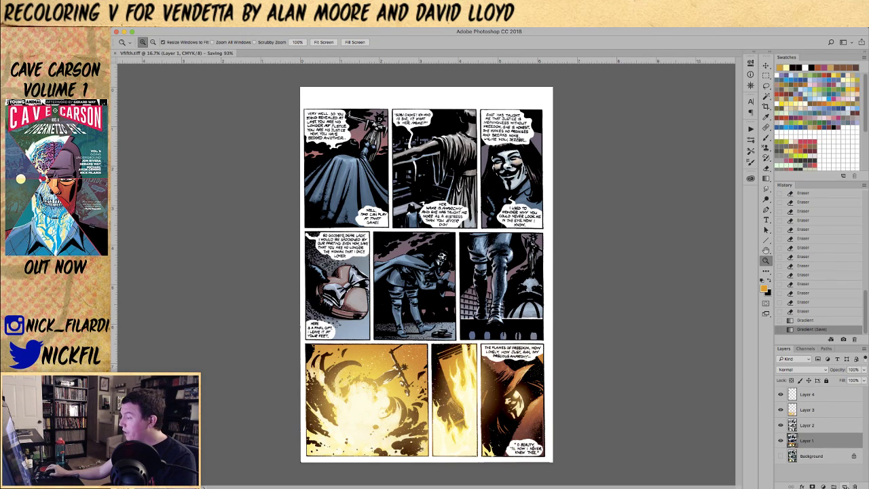
left_click(843, 485)
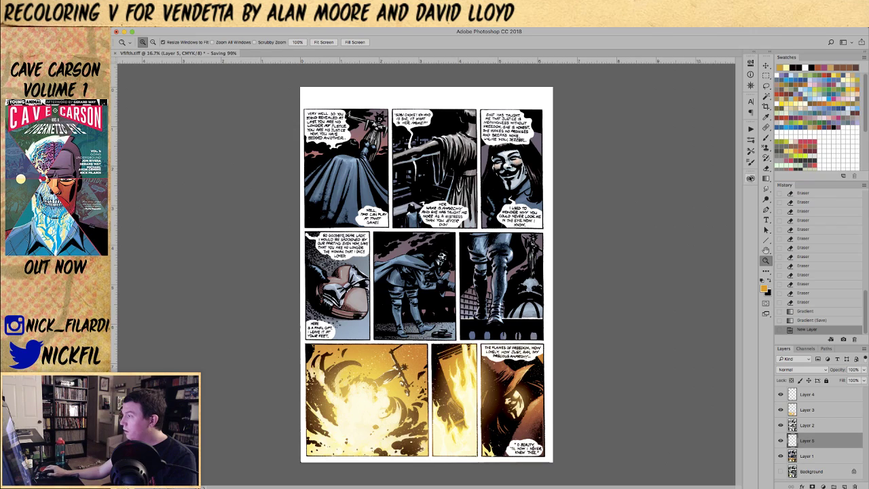
left_click(750, 178)
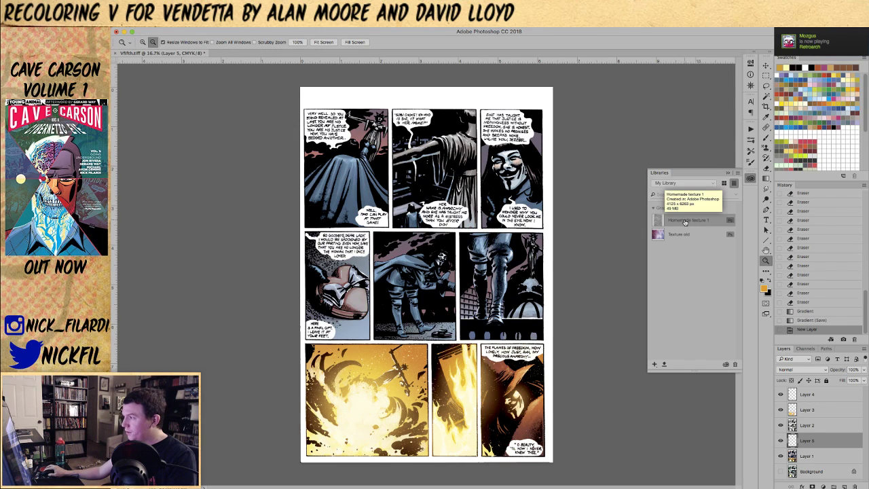
left_click_drag(688, 224, 568, 245)
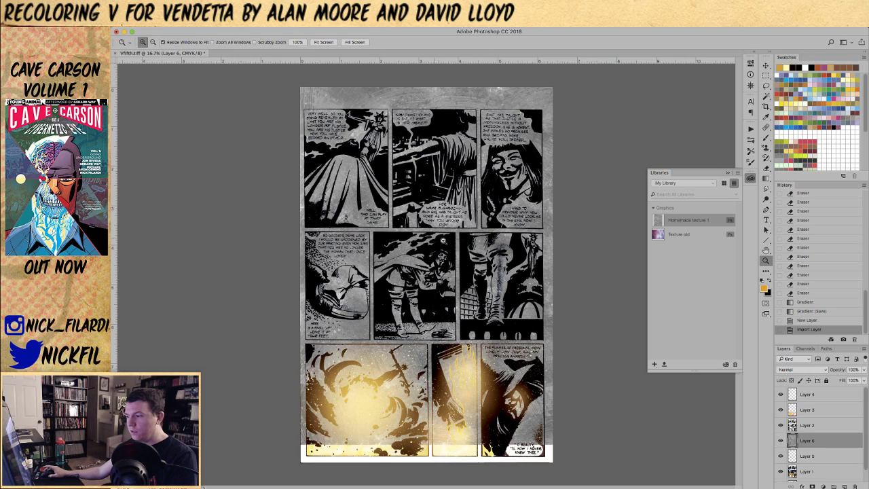
key("v")
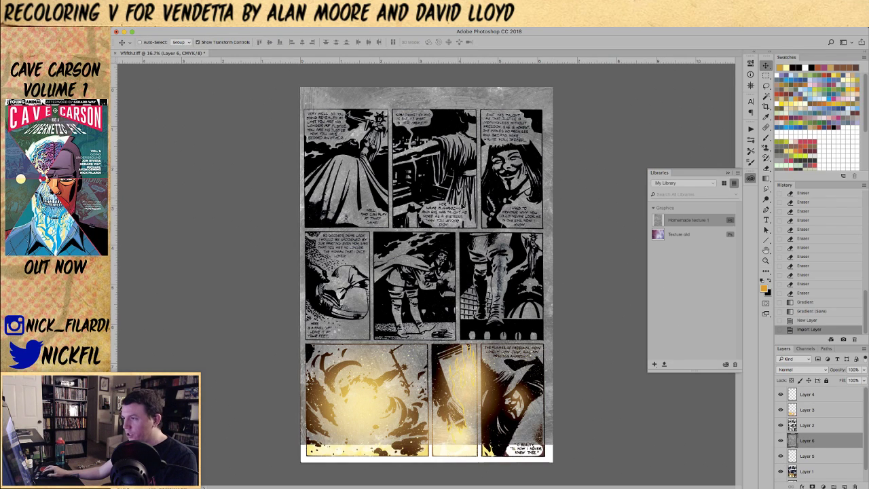
left_click_drag(464, 203, 474, 207)
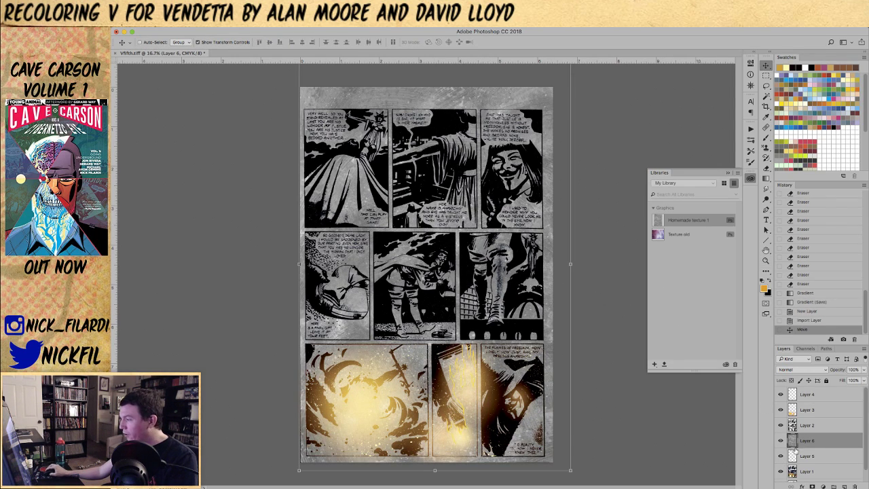
- Delete the empty Layer 5 and set the texture layer to Overlay blending at 29% opacity
left_click_drag(807, 456, 854, 486)
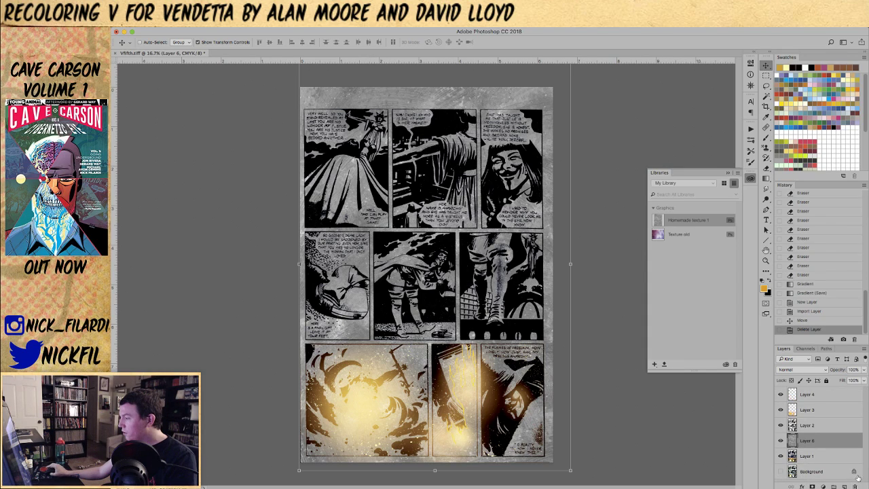
left_click(798, 372)
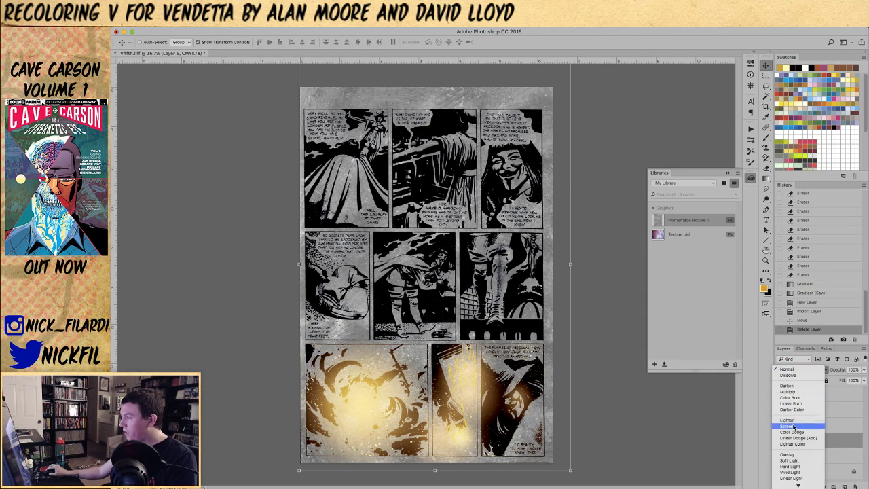
left_click(798, 456)
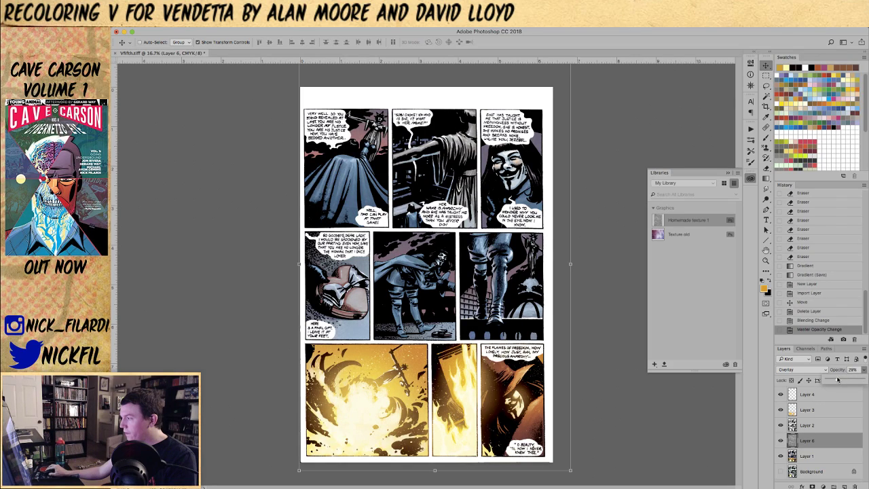
- Examine up close how the texture overlay affects the sky and cloak in the middle row's panels
key("z")
left_click(467, 375)
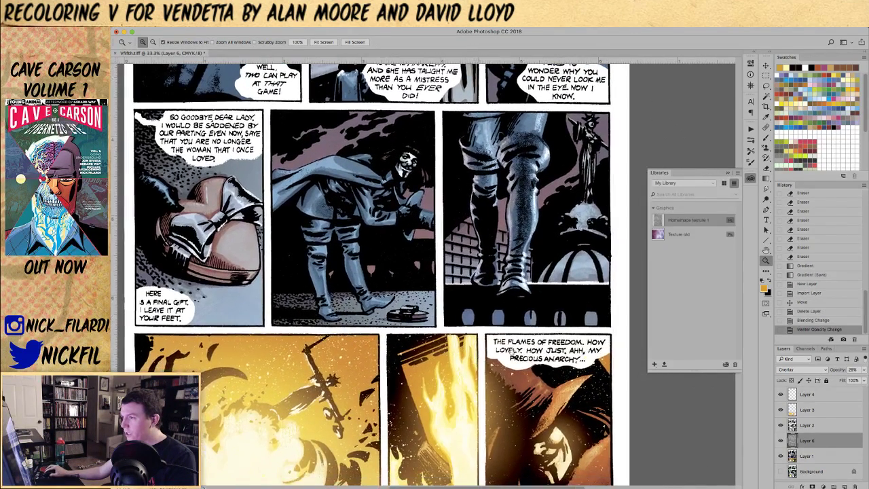
left_click_drag(347, 204, 426, 180)
left_click(415, 114)
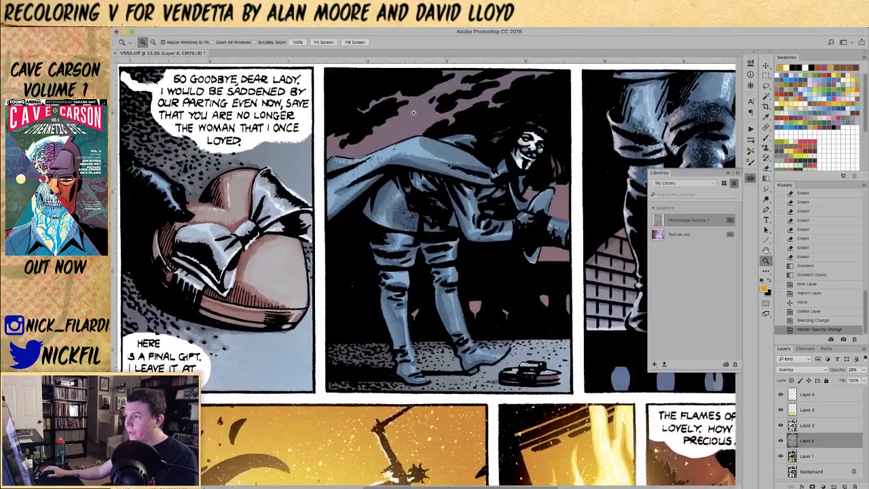
left_click(415, 114)
left_click(415, 114)
left_click(437, 150)
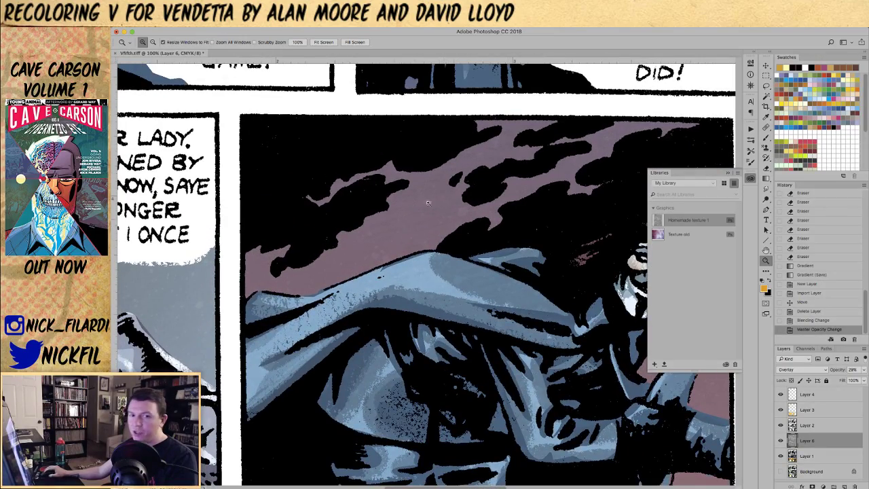
left_click(433, 243, "alt")
left_click(432, 251, "alt")
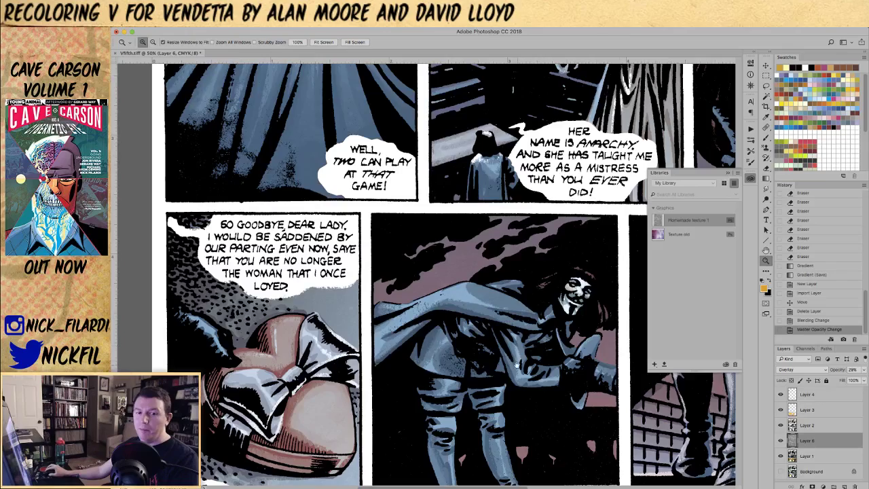
left_click(432, 277, "alt")
left_click(448, 273, "alt")
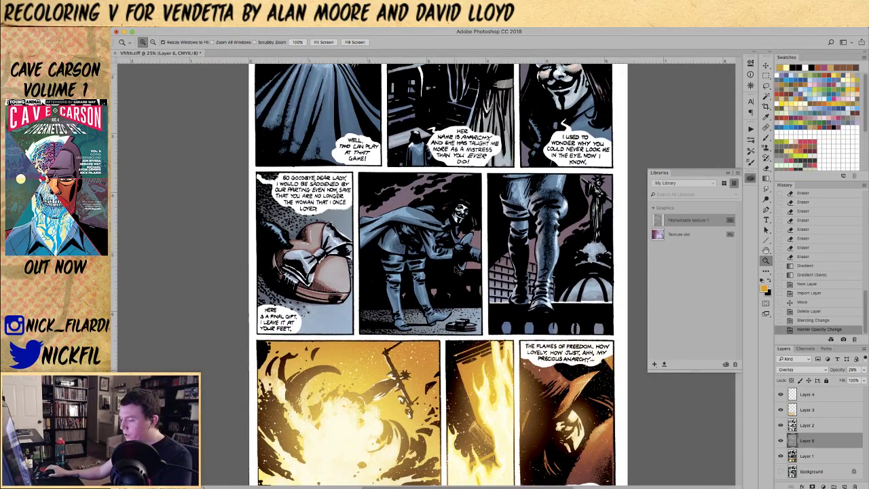
- Apply Levels to the texture layer with the input black point at 86 and the white point at 213
key("super+l")
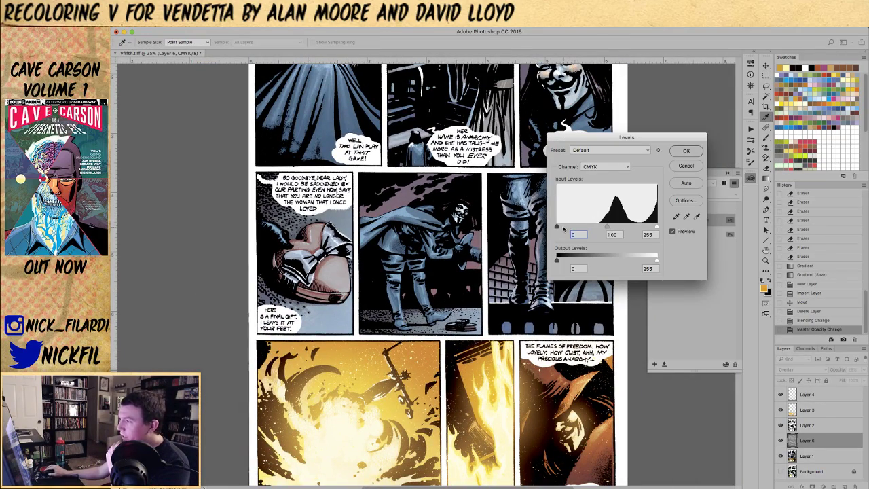
left_click_drag(557, 228, 588, 228)
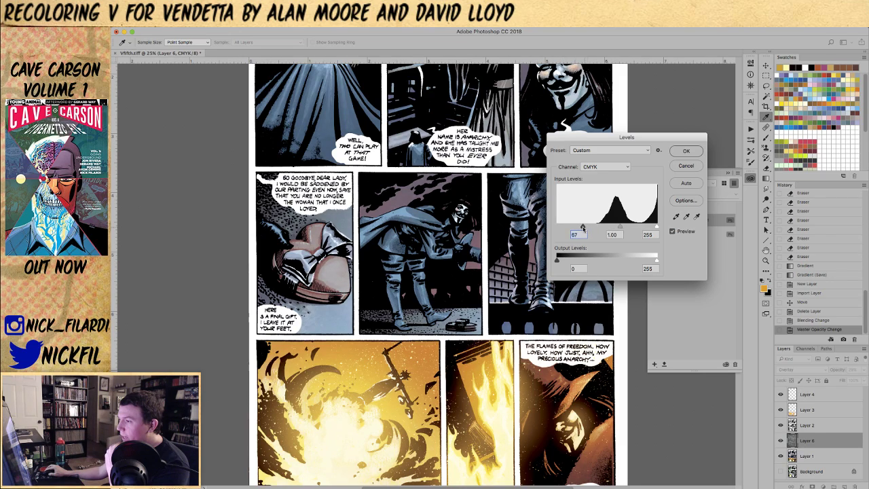
left_click_drag(644, 229, 640, 228)
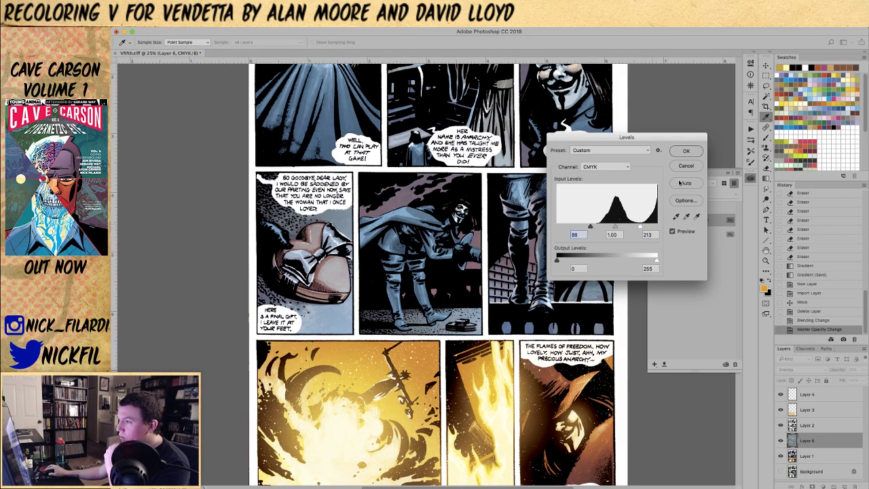
key("Return")
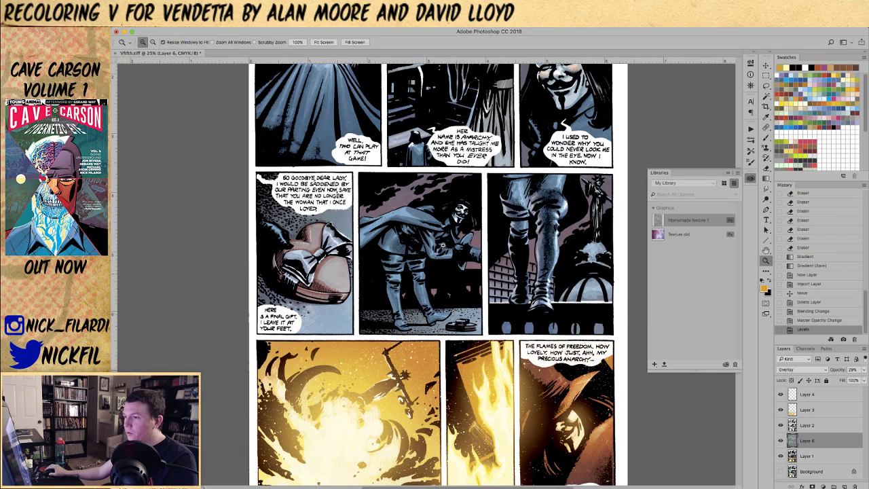
- Inspect the contrast-adjusted texture on the top row's cloak and statue, the middle row's figures, and the page as a whole
left_click_drag(416, 200, 423, 333)
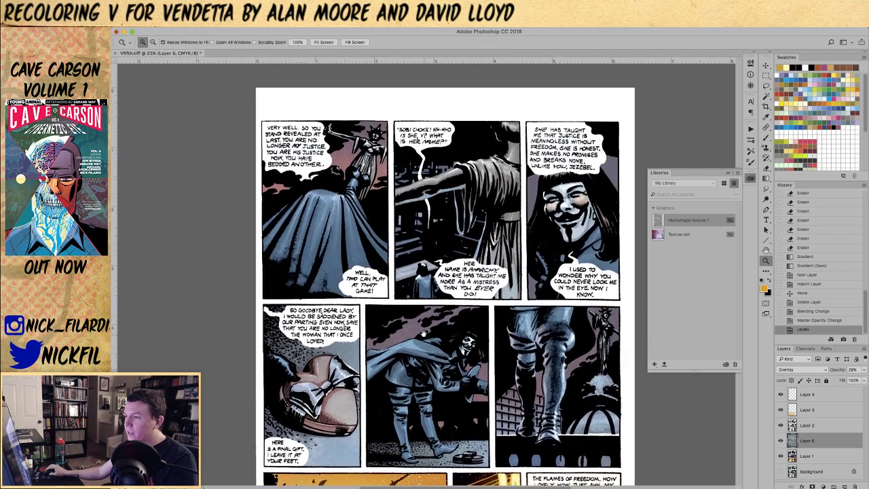
left_click(330, 271)
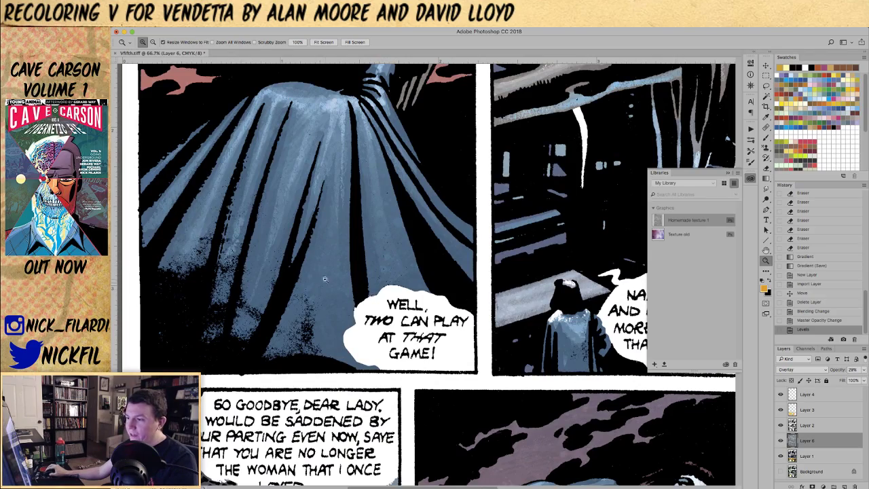
scroll(520, 315, "right", 5)
scroll(516, 285, "up", 3)
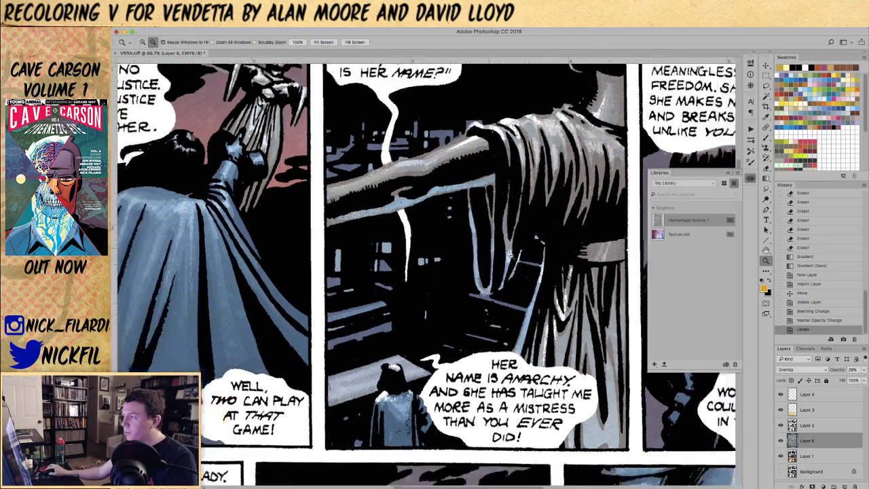
left_click(510, 255, "alt")
scroll(407, 238, "down", 5)
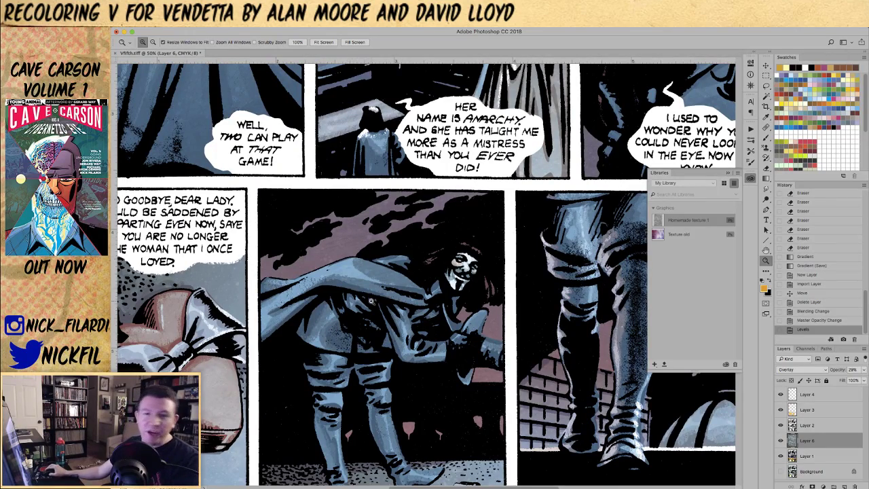
left_click_drag(394, 366, 369, 180)
left_click(469, 247, "alt")
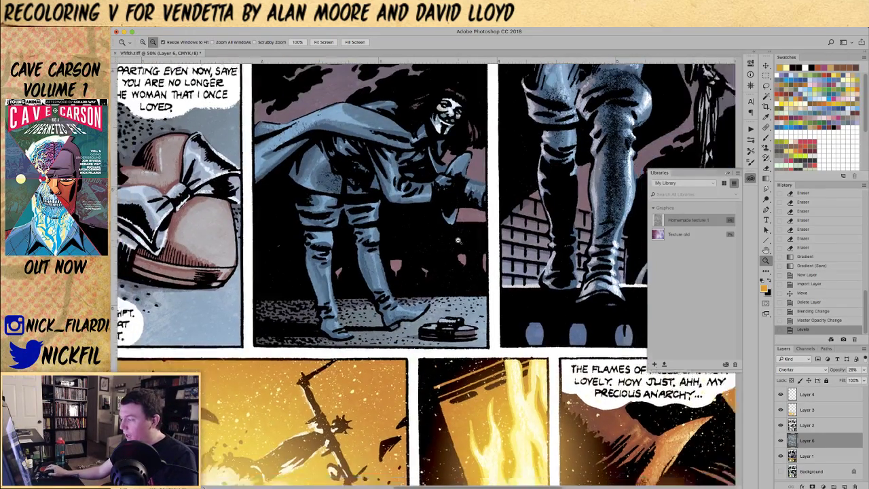
left_click(469, 248, "alt")
left_click(470, 248, "alt")
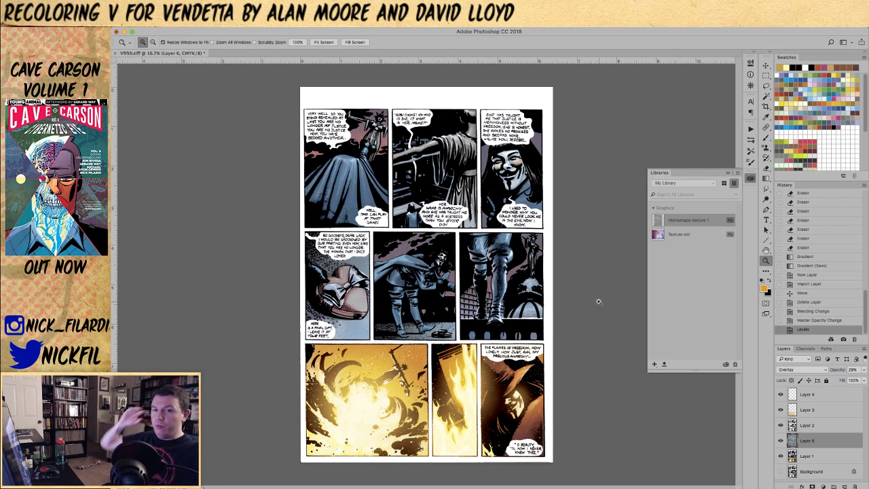
left_click(516, 367)
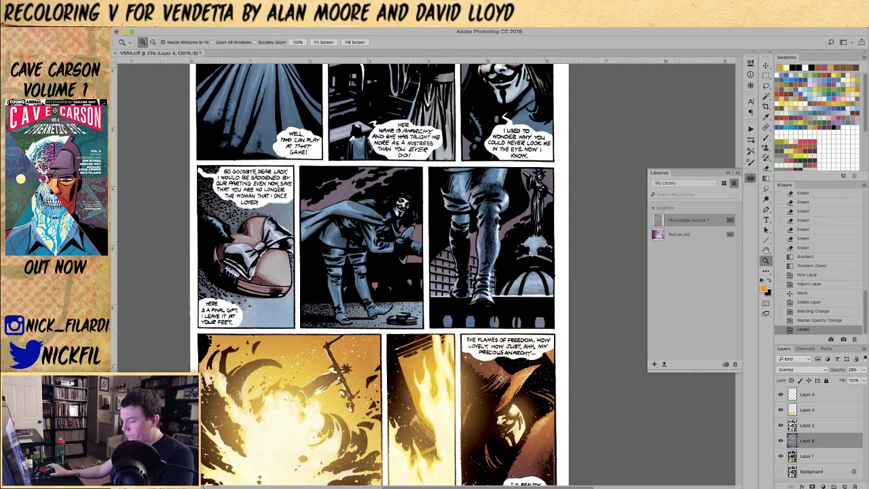
- Make Layer 3 active and try a Magic Wand selection around the bottom row's panels, then clear it
key("l")
scroll(490, 363, "down", 5)
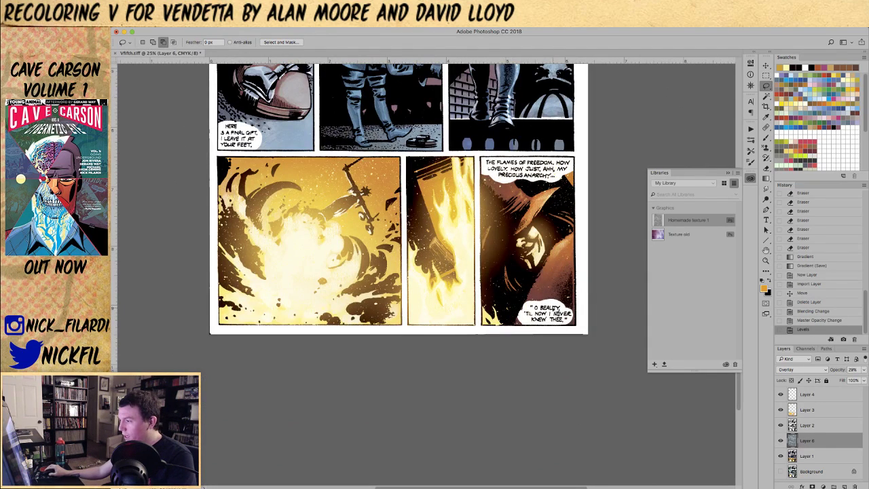
key("ctrl+a")
left_click(807, 410)
key("w")
left_click(561, 145)
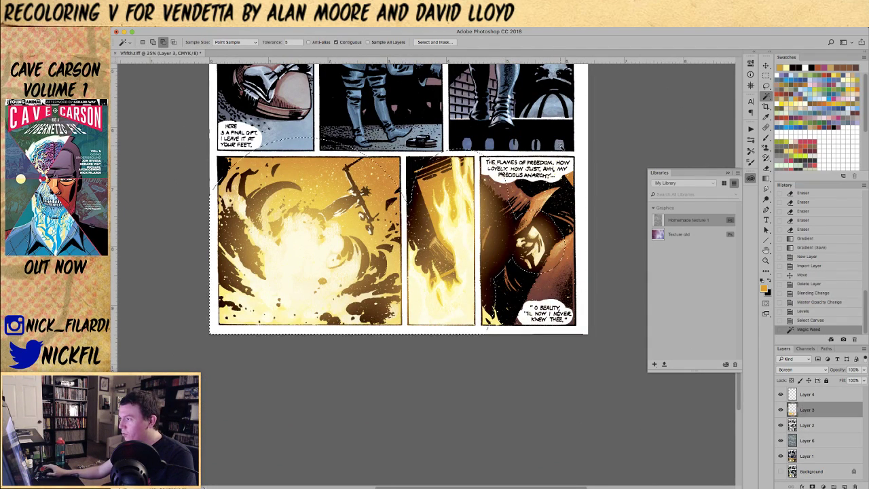
key("ctrl+d")
- Lasso the bottom row's last panel on Layer 3 and erase the glow along its left edge, then deselect
key("l")
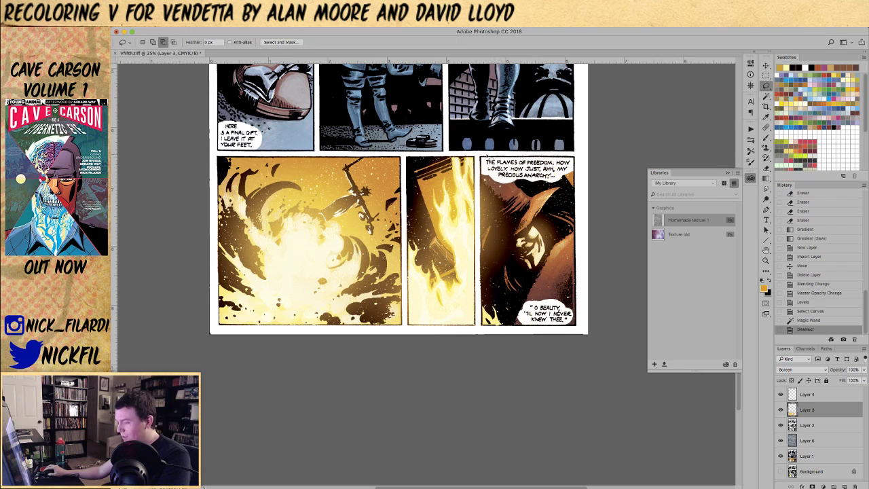
mouse_move(477, 157)
left_mouse_down()
mouse_move(483, 326)
mouse_move(498, 334)
mouse_move(606, 324)
mouse_move(601, 126)
left_mouse_up()
key("e")
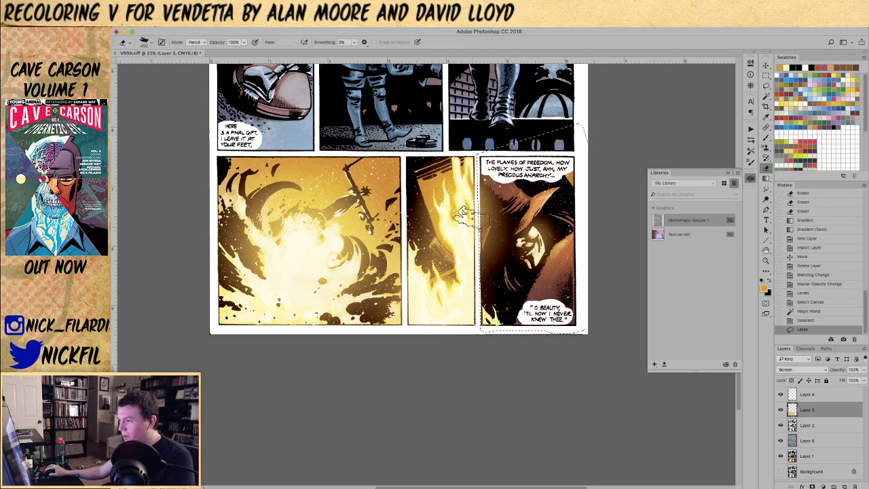
left_click_drag(485, 193, 486, 263)
mouse_move(490, 208)
left_mouse_down()
mouse_move(471, 256)
mouse_move(479, 243)
mouse_move(481, 268)
mouse_move(488, 245)
left_mouse_up()
left_click_drag(496, 274, 484, 307)
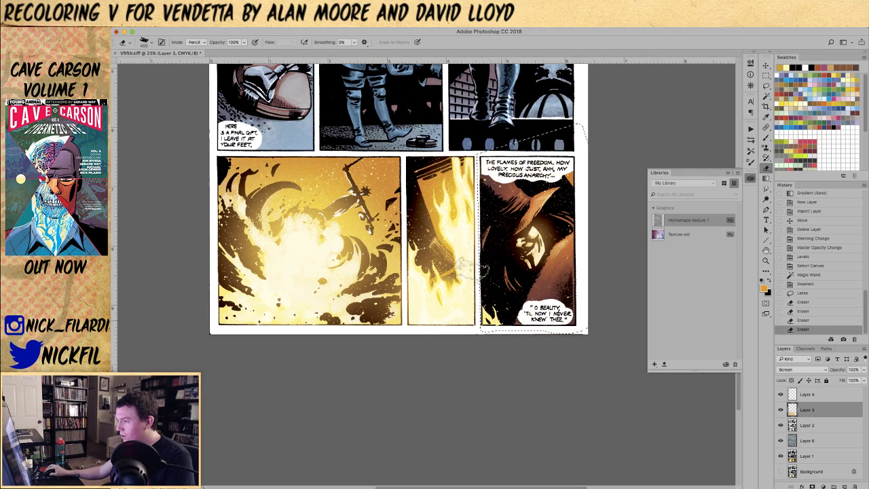
left_click_drag(486, 154, 482, 201)
key("ctrl+d")
- Lasso the area around V's legs beneath the cloak in the middle row's centre panel
key("z")
left_click(483, 284, "alt")
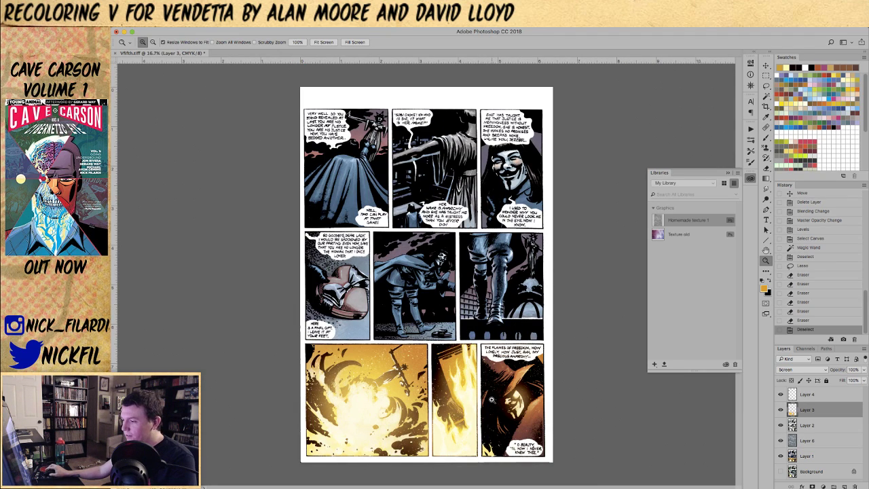
left_click(406, 395)
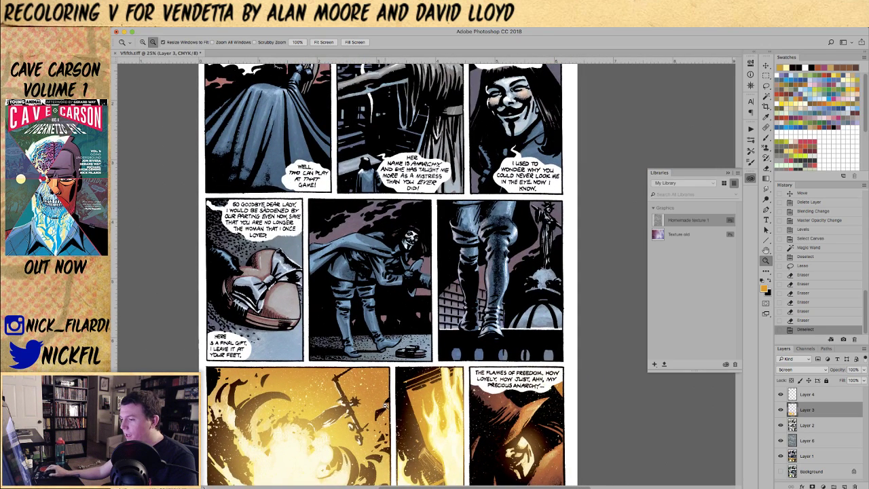
left_click(386, 405, "alt")
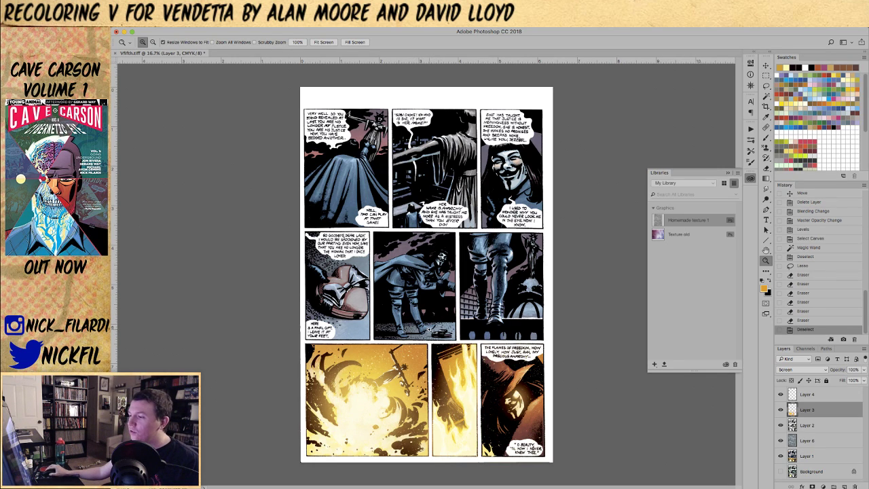
left_click(433, 332)
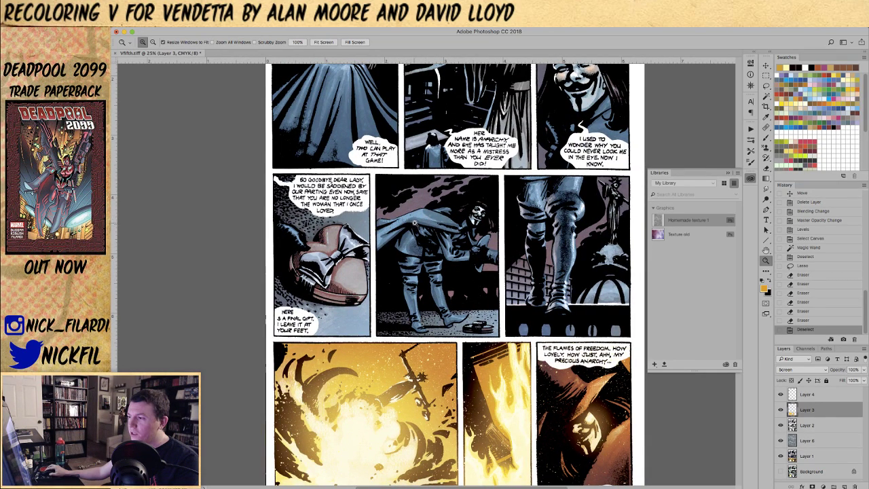
key("l")
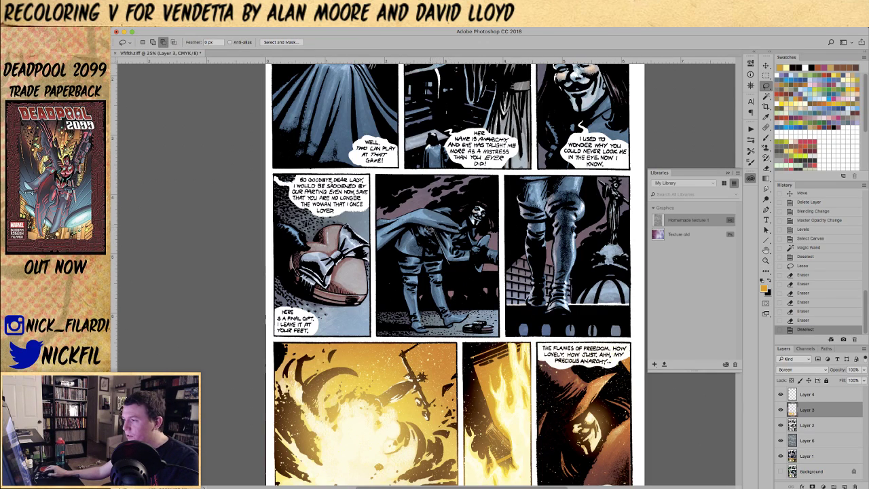
mouse_move(400, 239)
left_mouse_down()
mouse_move(414, 316)
mouse_move(443, 309)
left_mouse_up()
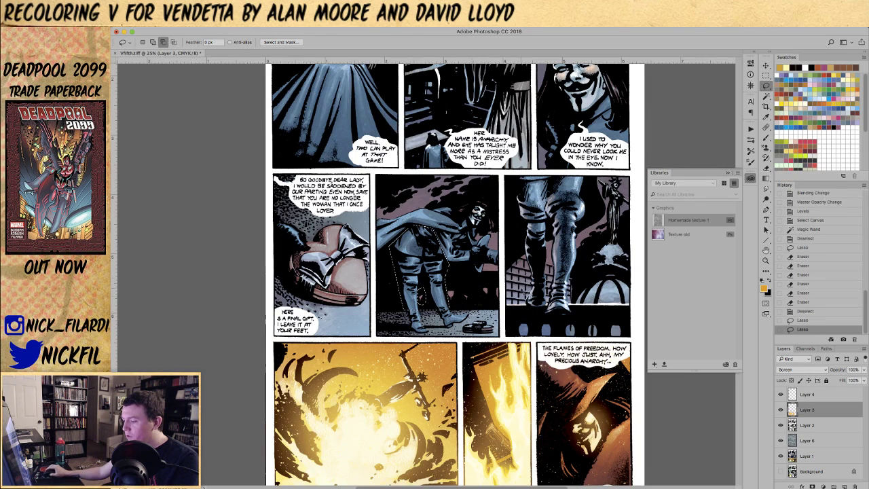
- Set up a reddish-brown linear gradient in Multiply mode and target only the Cyan, Magenta and Yellow channels of Layer 1
key("g")
left_click(793, 92)
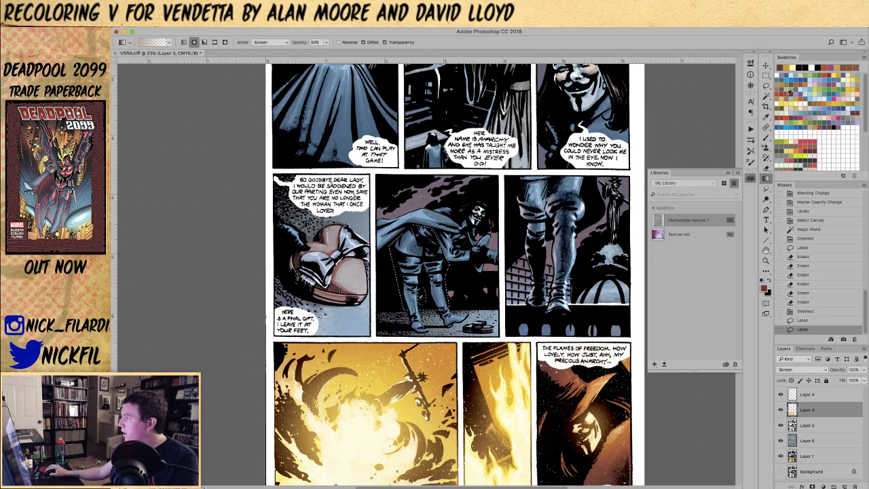
left_click(270, 42)
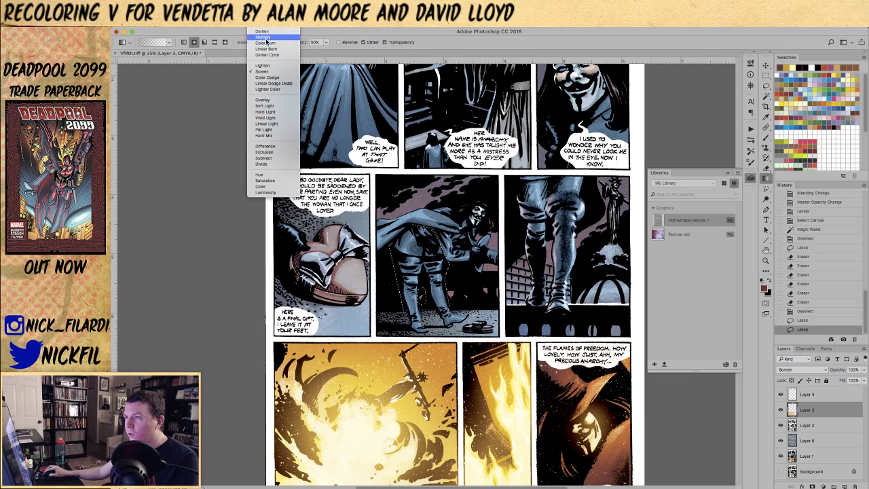
left_click(262, 32)
left_click(184, 42)
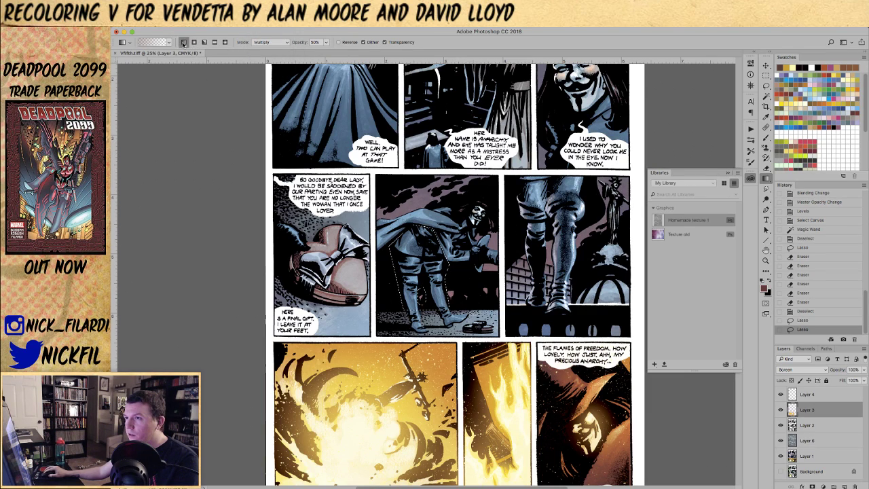
left_click(808, 455)
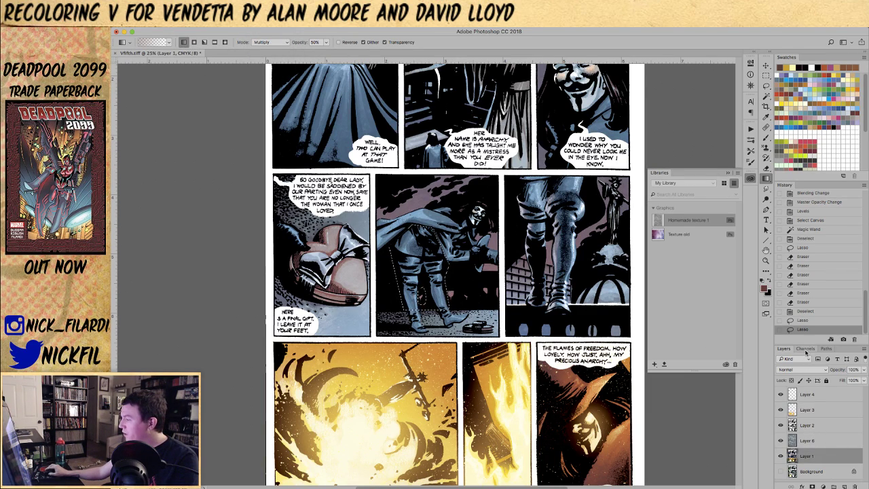
left_click(806, 349)
left_click(802, 419, "shift")
left_click(778, 419)
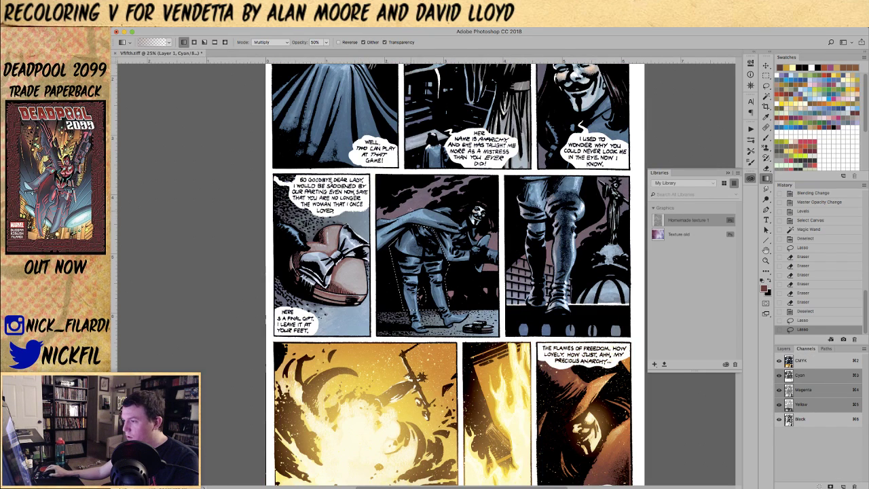
- Shade V's selected lower body from the top downward with two Multiply gradients, then deselect
left_click_drag(416, 195, 418, 323)
left_click_drag(423, 171, 426, 272)
key("super+d")
- Reduce the saturation of the texture on Layer 6 to -42 with Hue/Saturation
key("z")
left_click(458, 236, "alt")
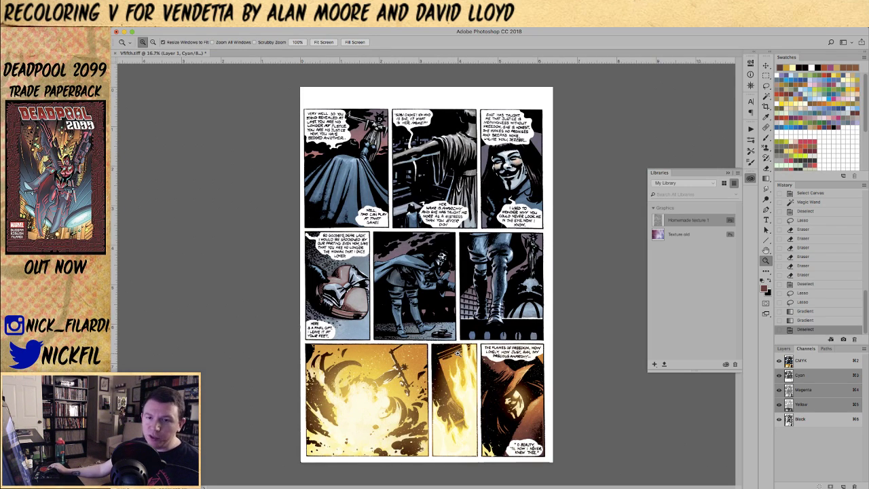
left_click(400, 297)
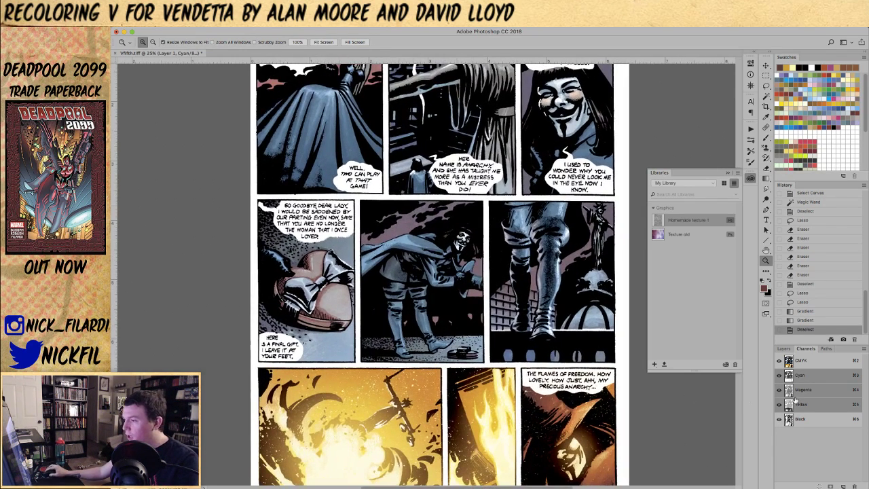
left_click(783, 348)
left_click(813, 441)
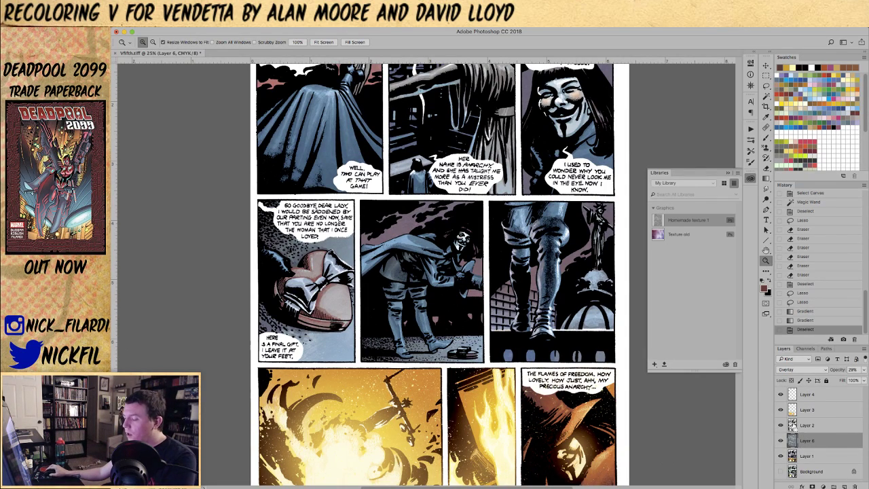
key("super+u")
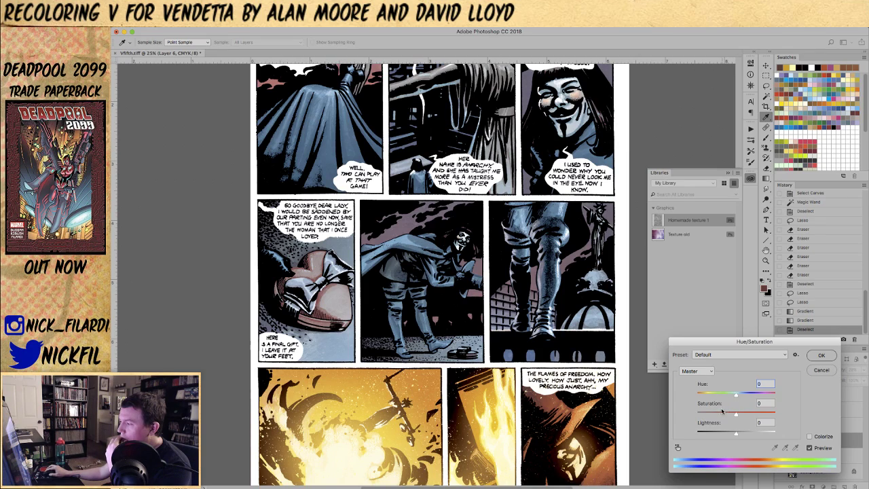
left_click(719, 413)
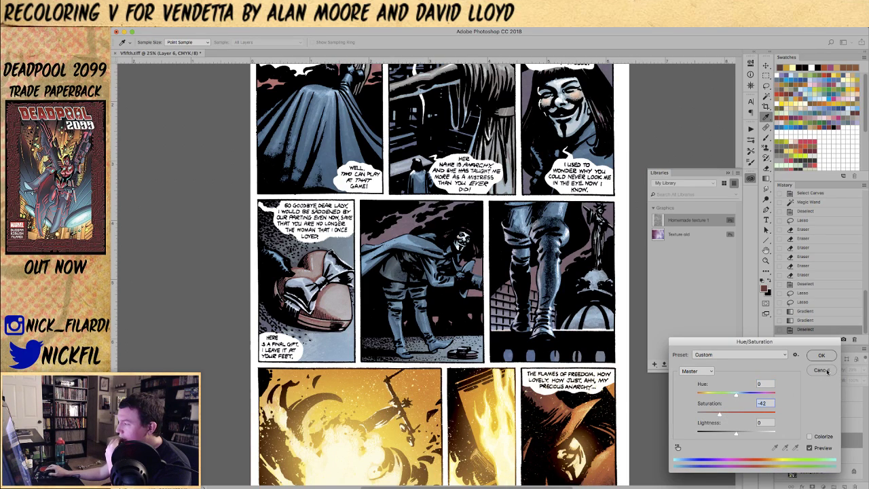
key("Return")
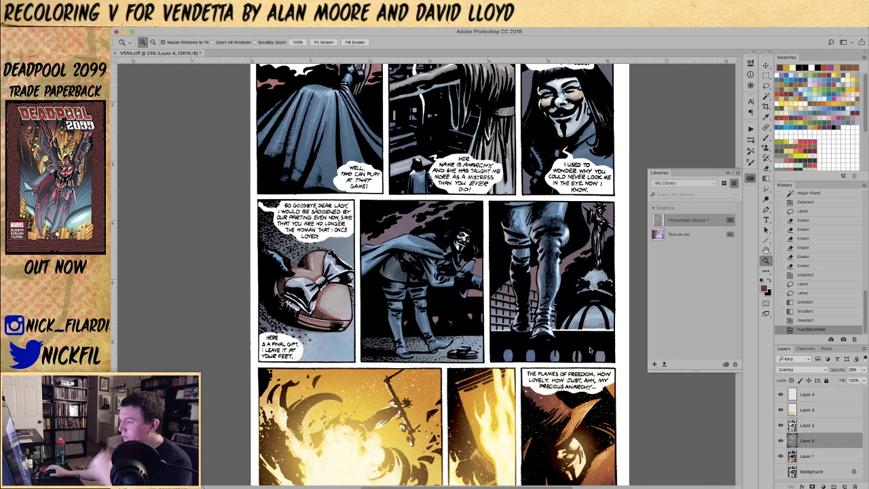
- Hide all the recolor layers and show Background to view the original page in full
key("super+minus")
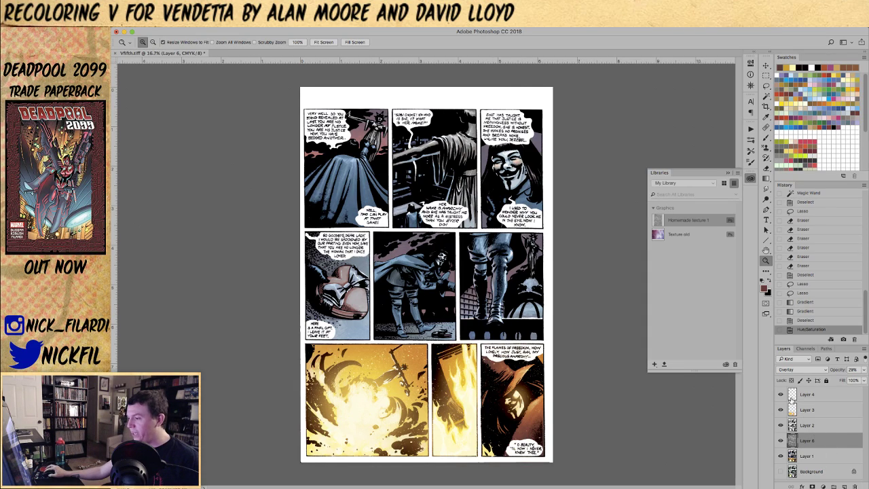
left_click_drag(781, 397, 781, 471)
left_click(781, 472)
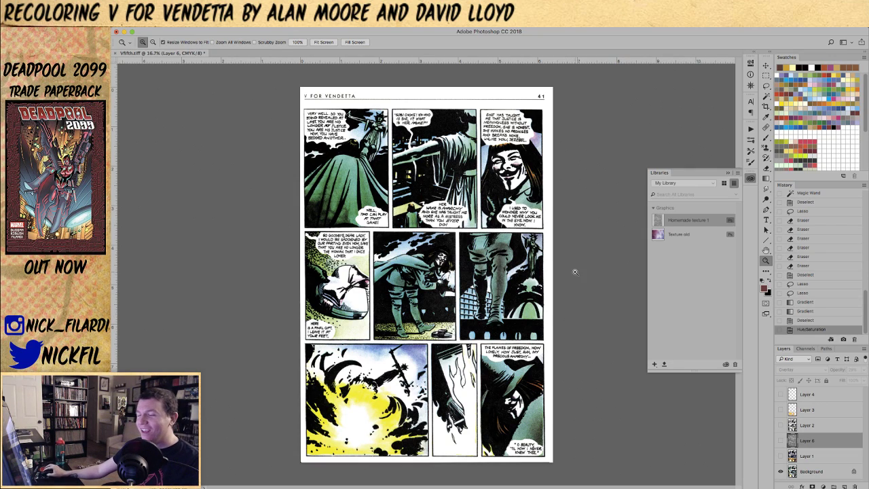
- Make Layers 1, 6, 2, 3 and 4 visible again and save the file
left_click(780, 455)
left_click(779, 440)
left_click(780, 425)
left_click(780, 409)
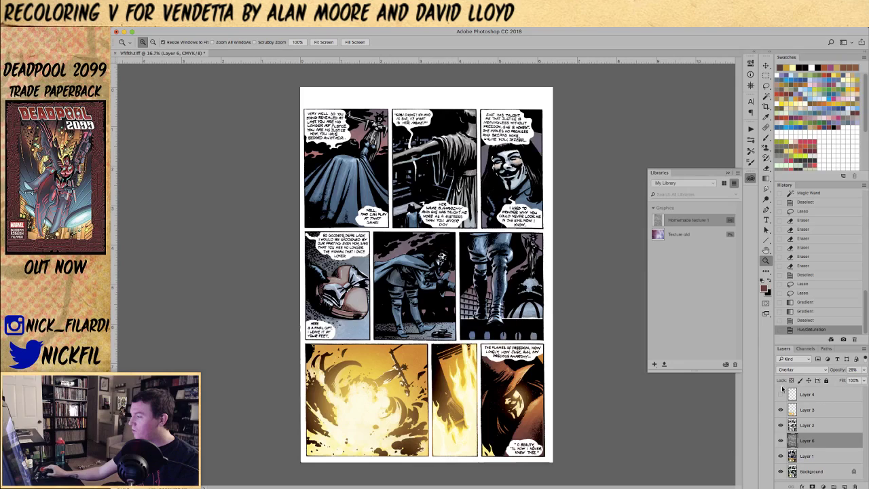
left_click(780, 394)
key("ctrl+s")
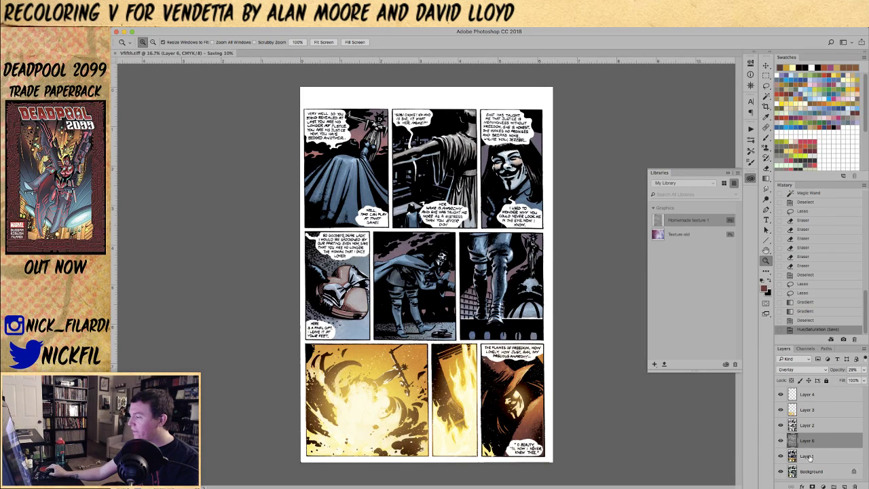
- Merge the layers from Layer 1 up to Layer 4 into one, leaving Background separate
left_click(810, 454, "shift")
left_click(813, 399)
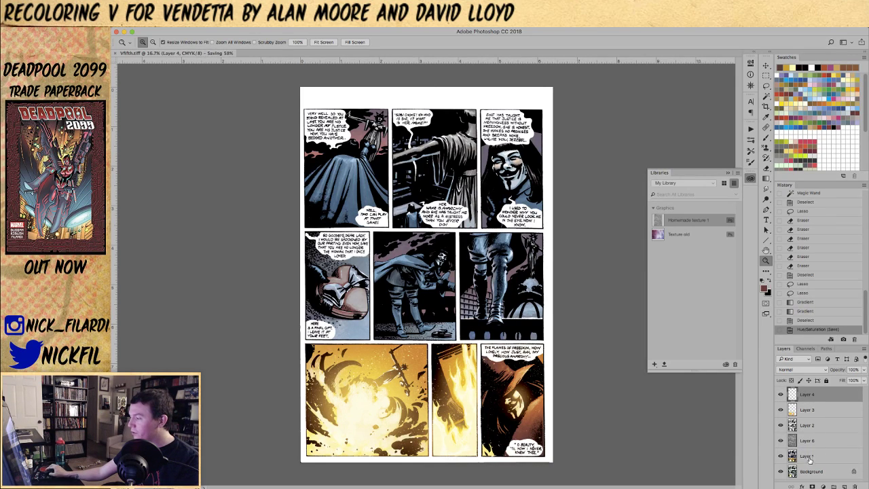
left_click(809, 456, "shift")
key("ctrl+e")
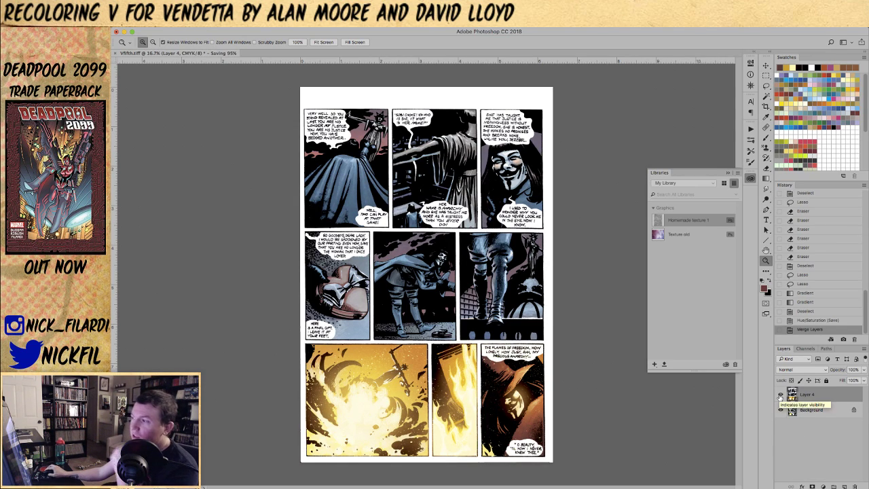
- Compare the merged recolor with the original by toggling its visibility, across the full page and close up on the middle row
left_click(780, 396)
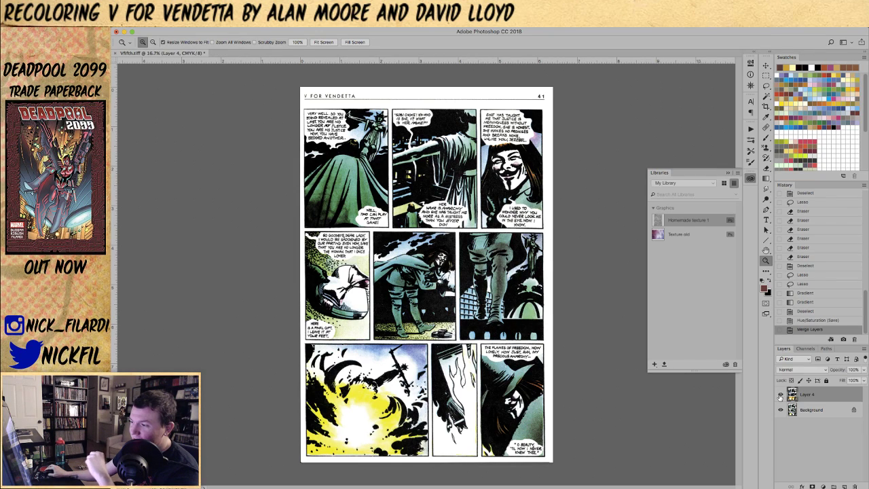
left_click(780, 397)
left_click(779, 396)
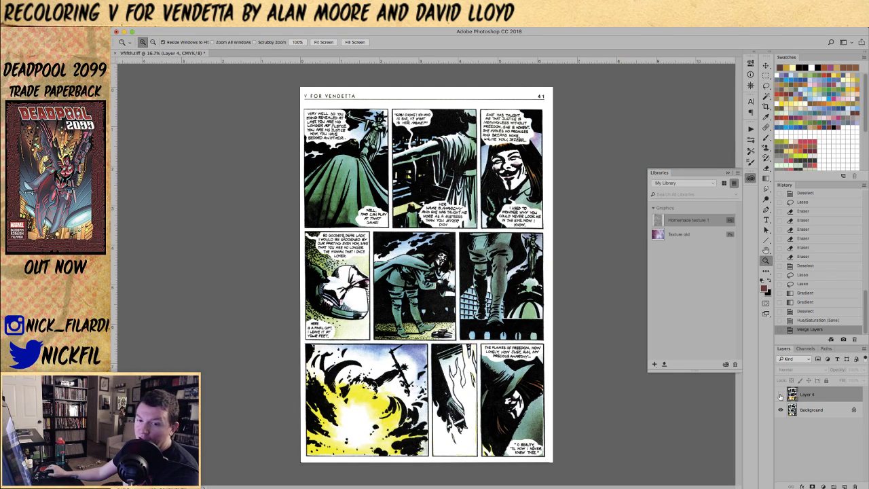
left_click(780, 397)
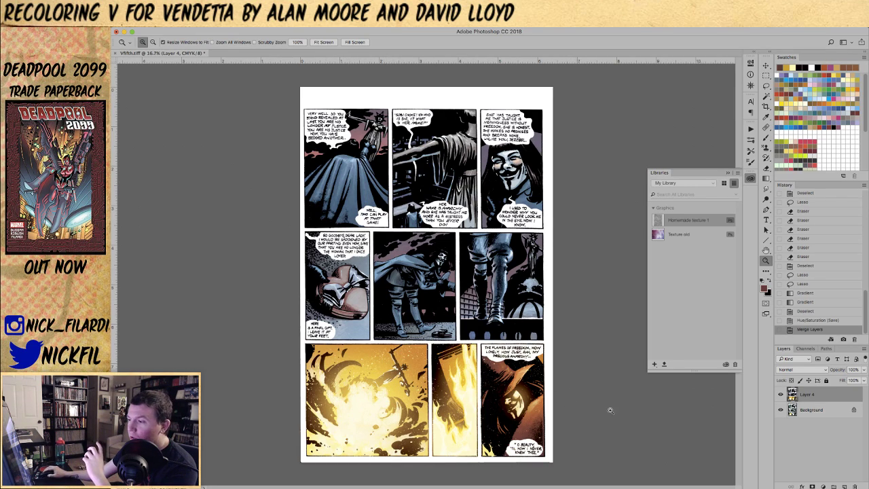
left_click(782, 395)
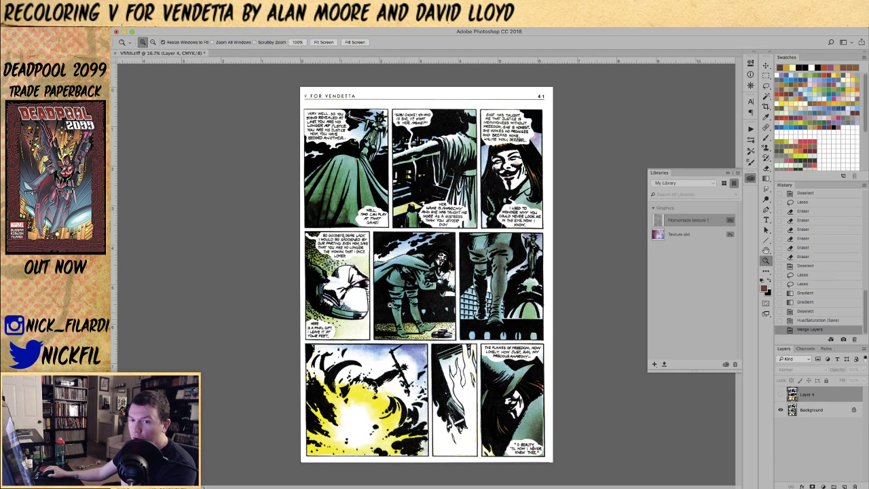
left_click(390, 303)
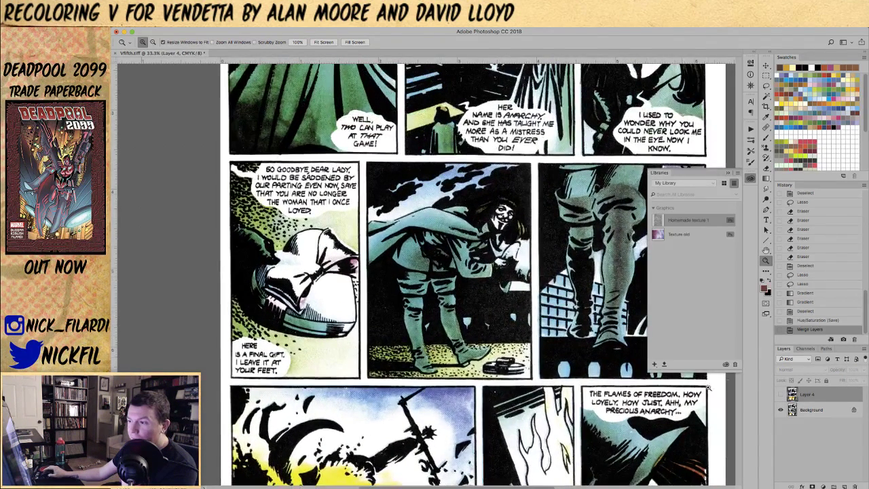
left_click(781, 395)
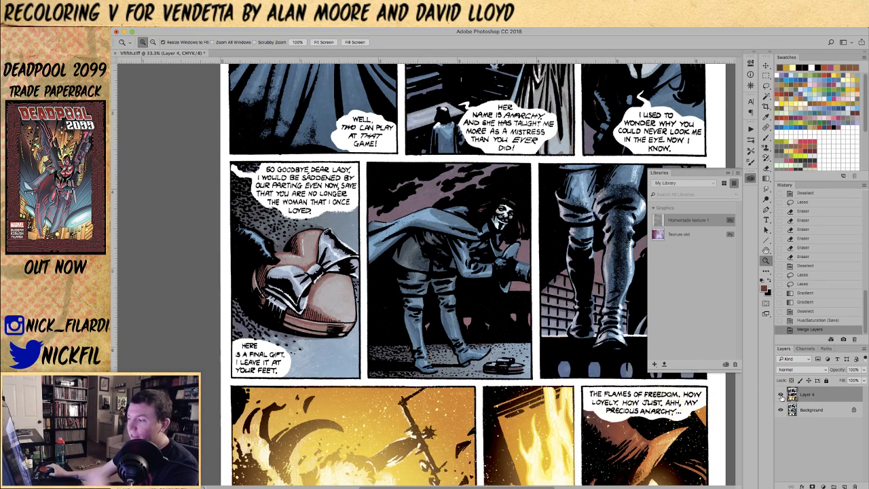
key("super+minus")
key("super+minus")
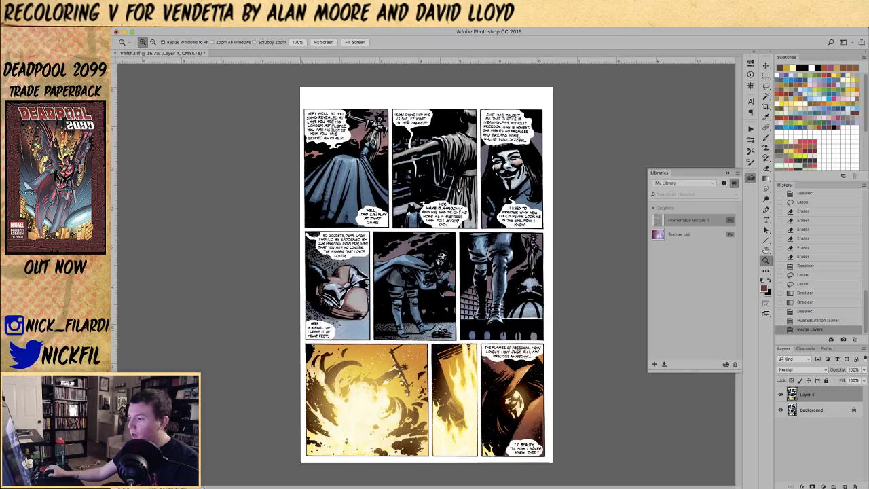
- Compare the recolored and original versions of the top and middle rows up close, ending on the whole recolored page
left_click(440, 329)
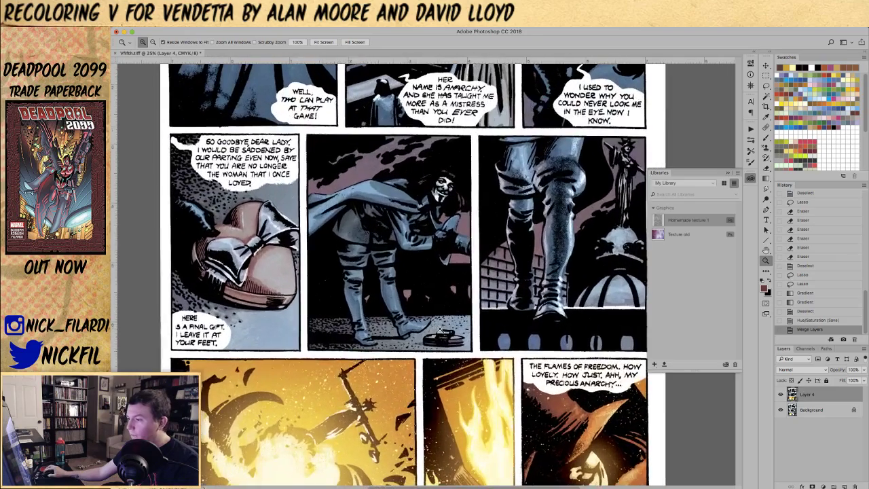
left_click(781, 393)
left_click(491, 265, "alt")
scroll(492, 264, "up", 5)
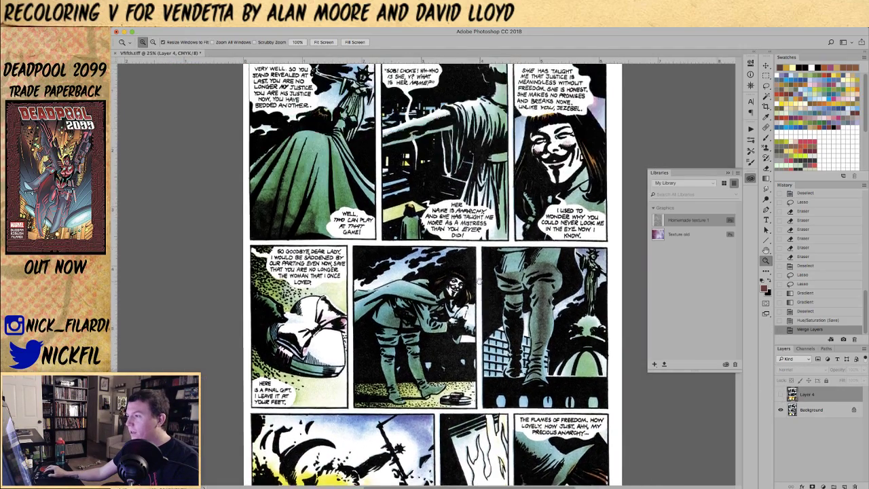
left_click(780, 394)
scroll(543, 373, "down", 5)
left_click(490, 255, "alt")
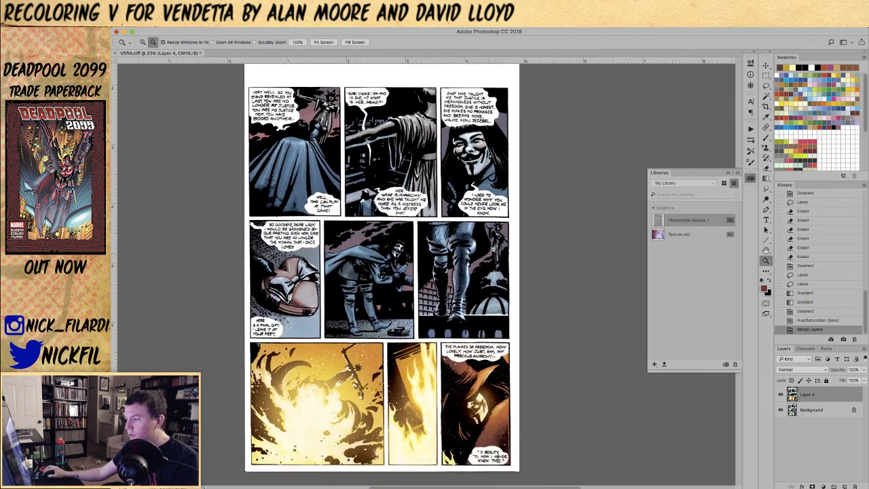
left_click(496, 229, "alt")
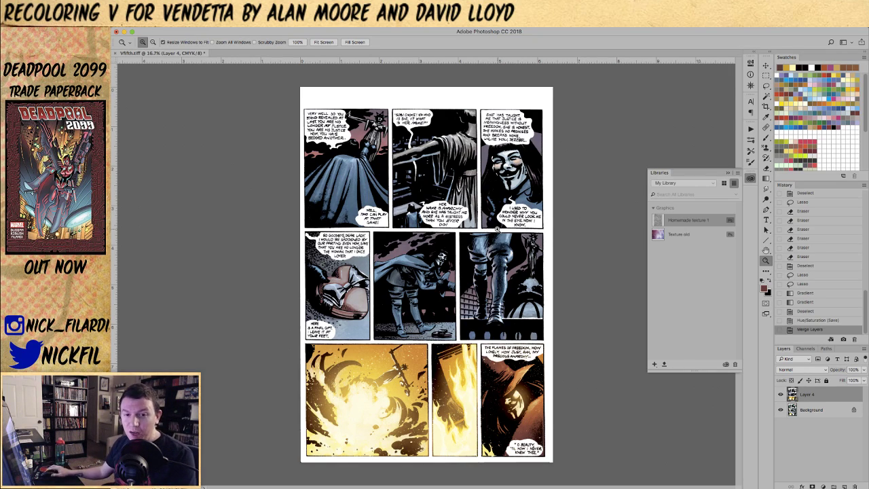
- Undo the layer merge by returning to the saved Hue/Saturation state
left_click(804, 323)
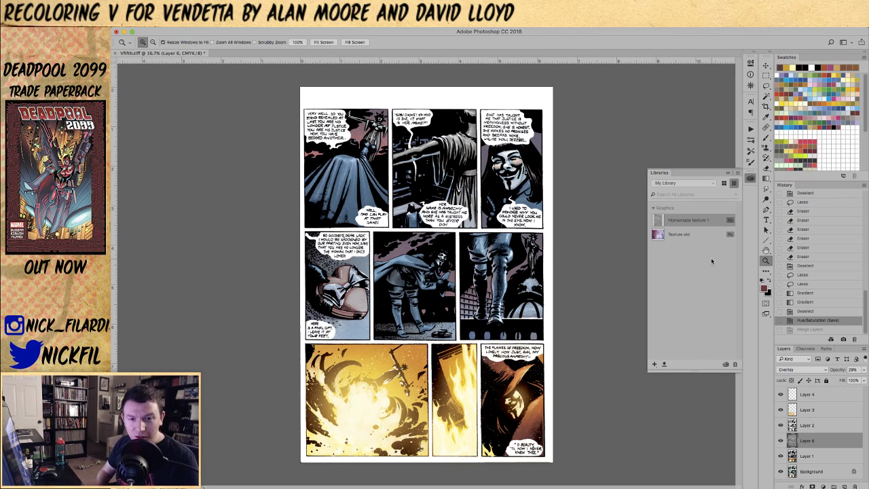